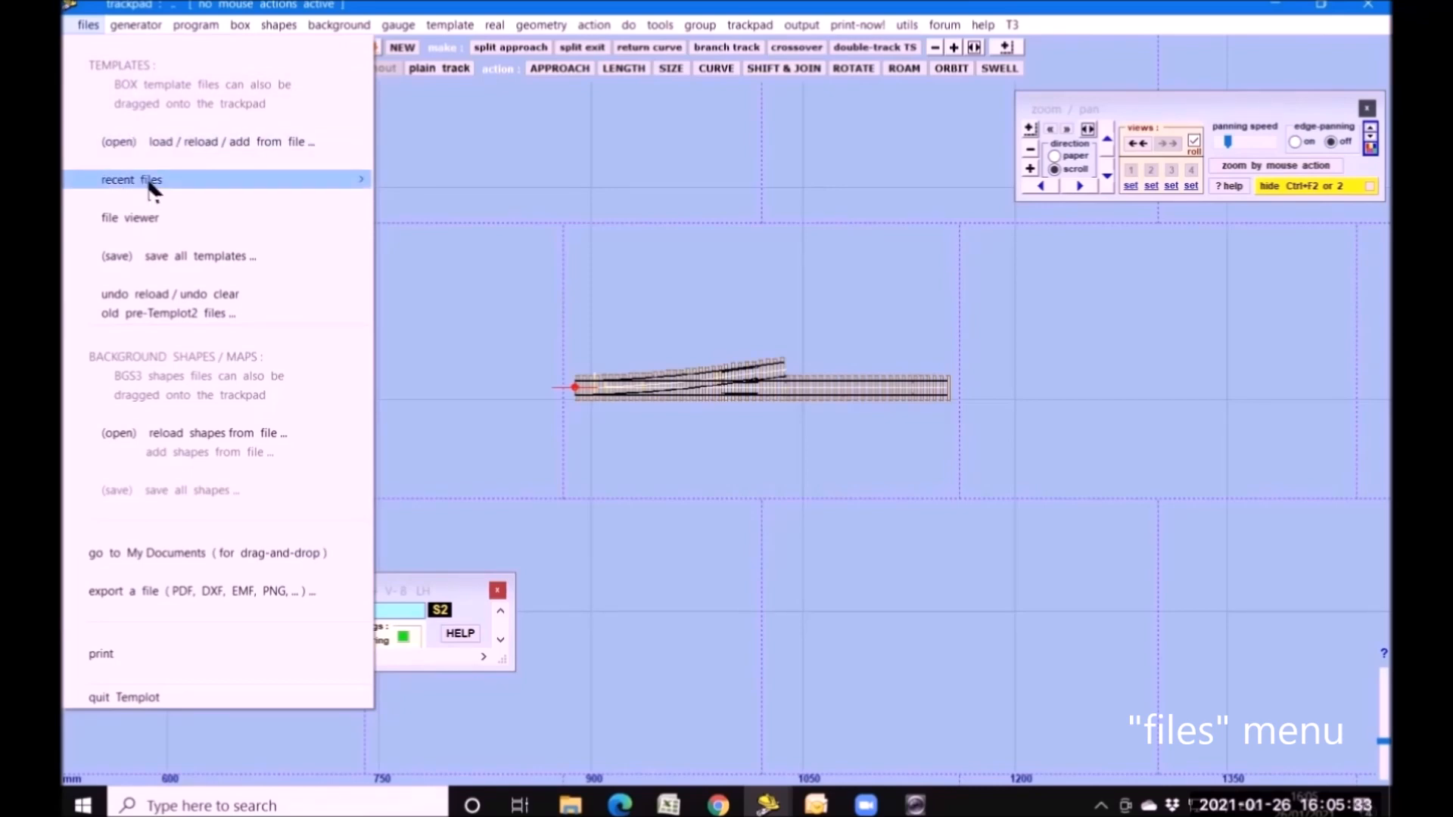
- Review the file commands and the quit confirmation, cancelling the quit to continue running
{"action": "mouse_move", "coordinate": [151, 187]}
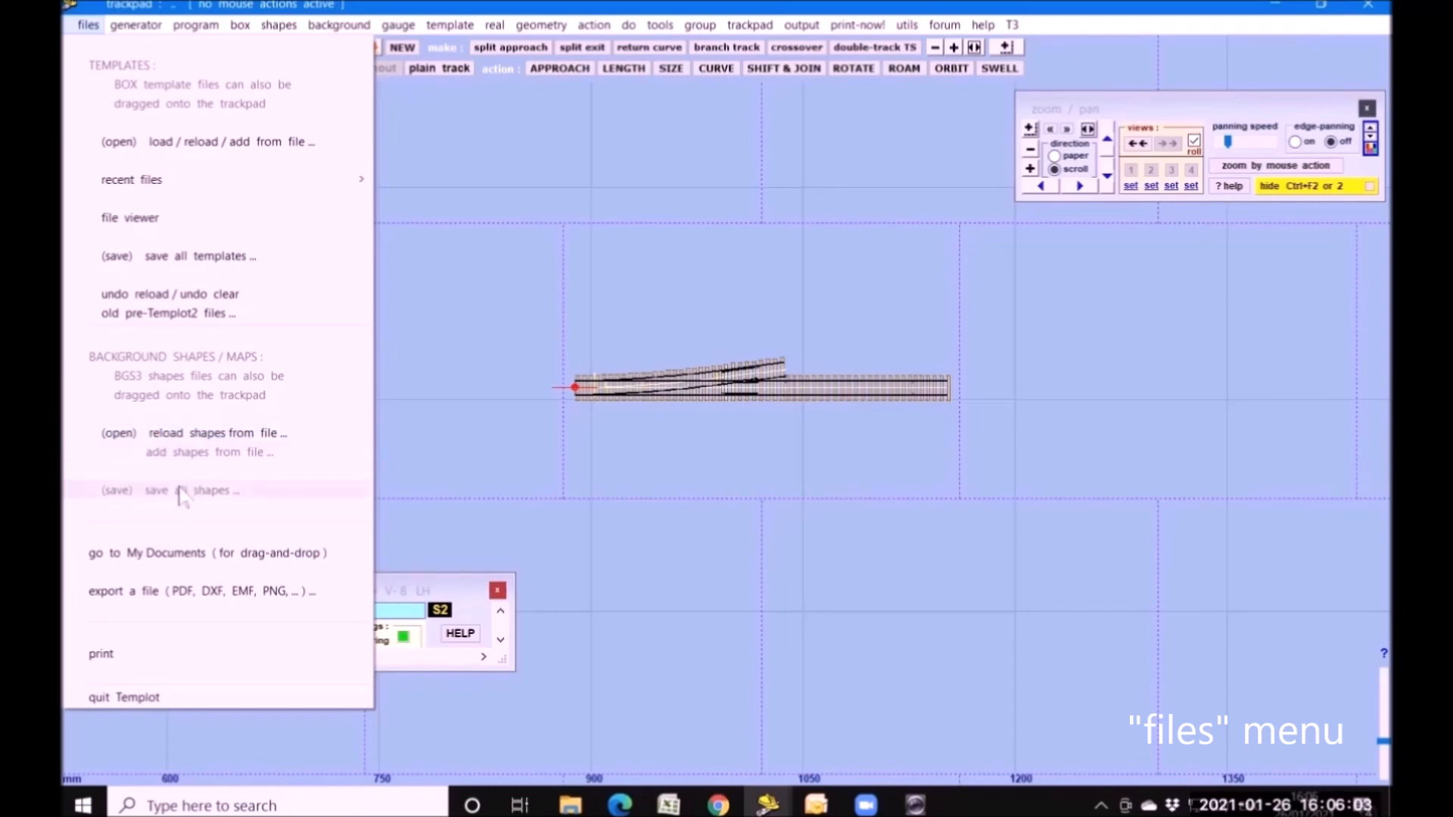
{"action": "left_click", "coordinate": [133, 698]}
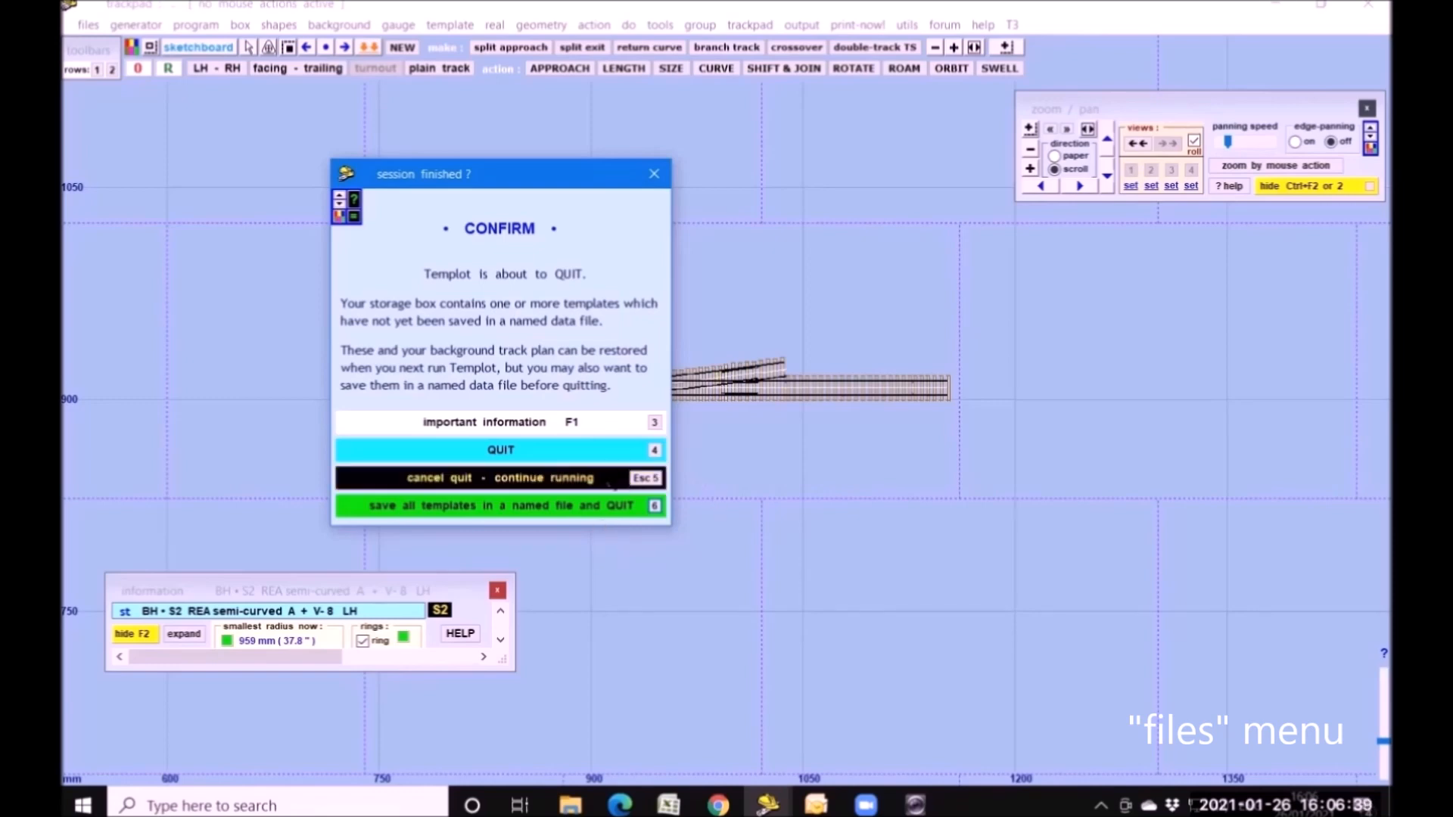
{"action": "left_click", "coordinate": [561, 479]}
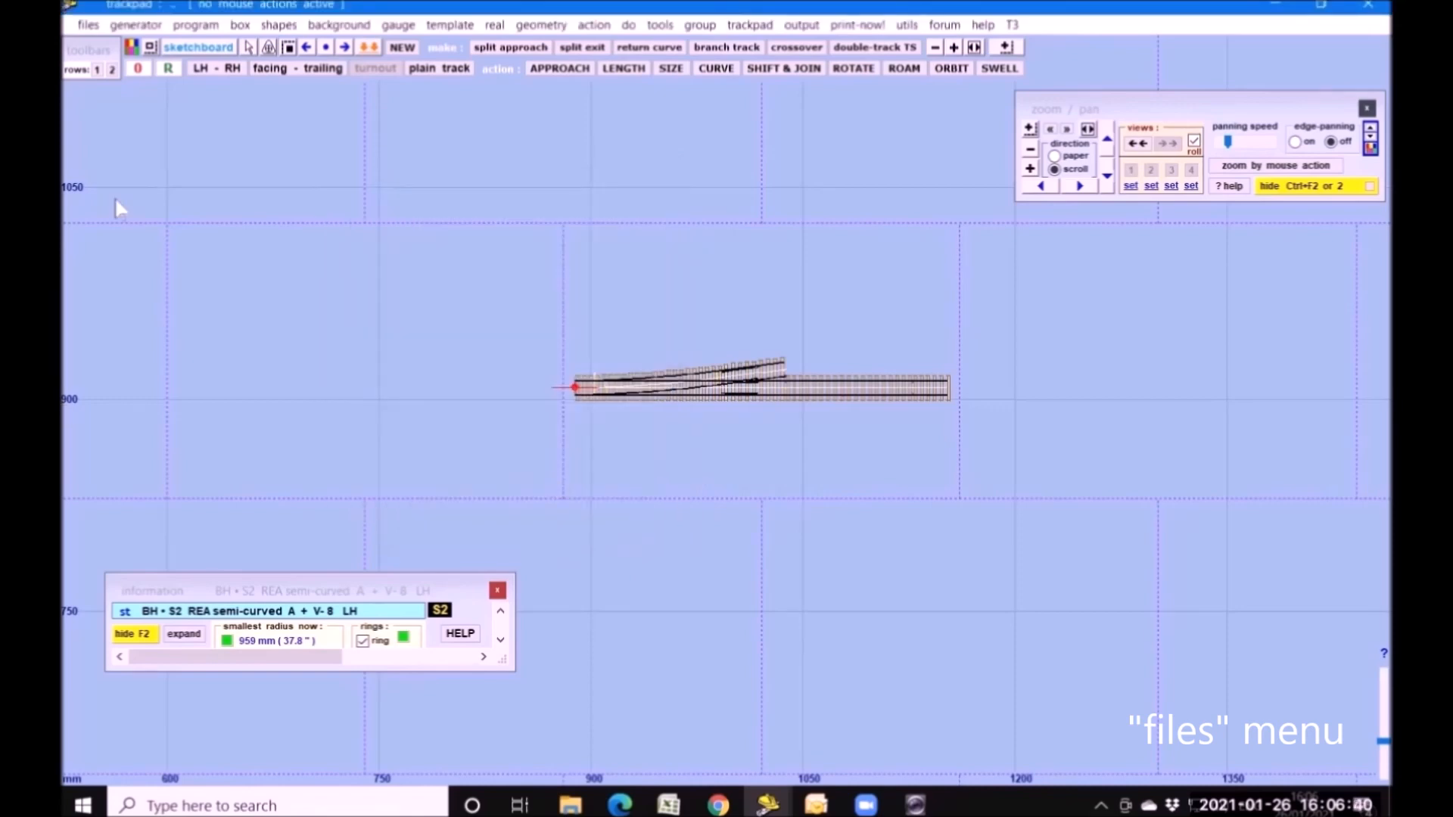
{"action": "left_click", "coordinate": [89, 25]}
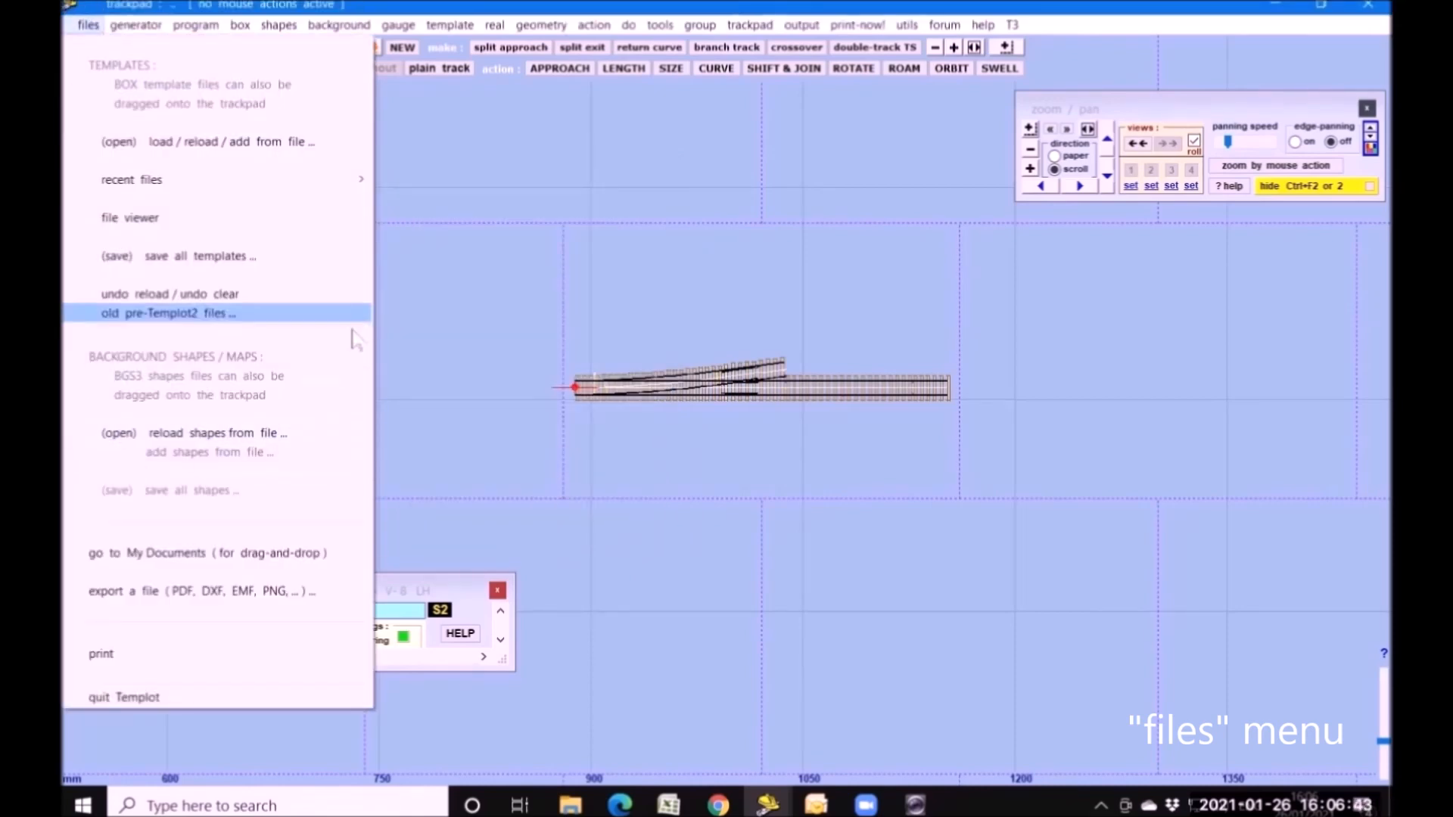
{"action": "left_click", "coordinate": [389, 330]}
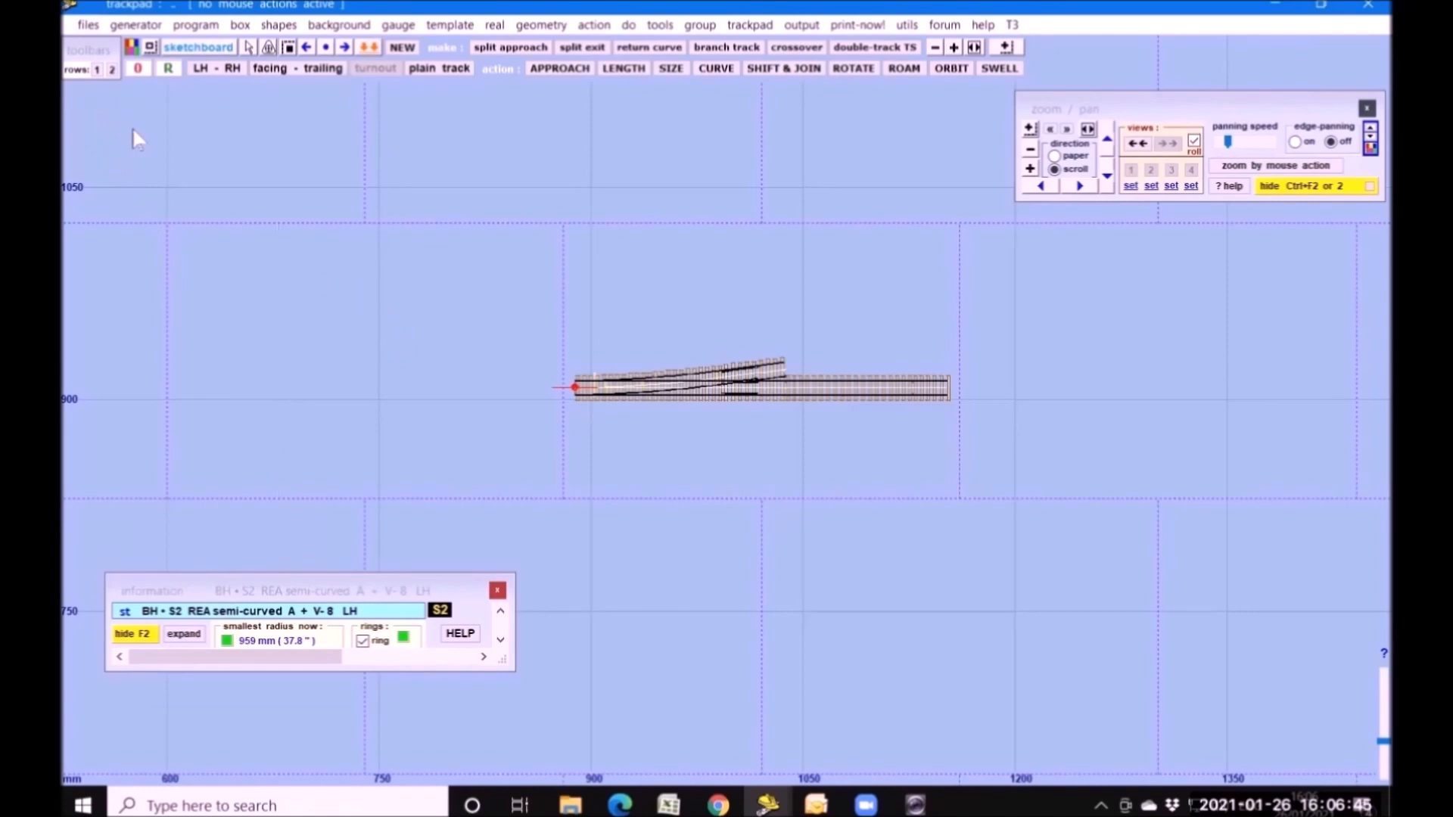
- Review the generator display settings and apply the skeleton settings to the turnout template
{"action": "left_click", "coordinate": [139, 25]}
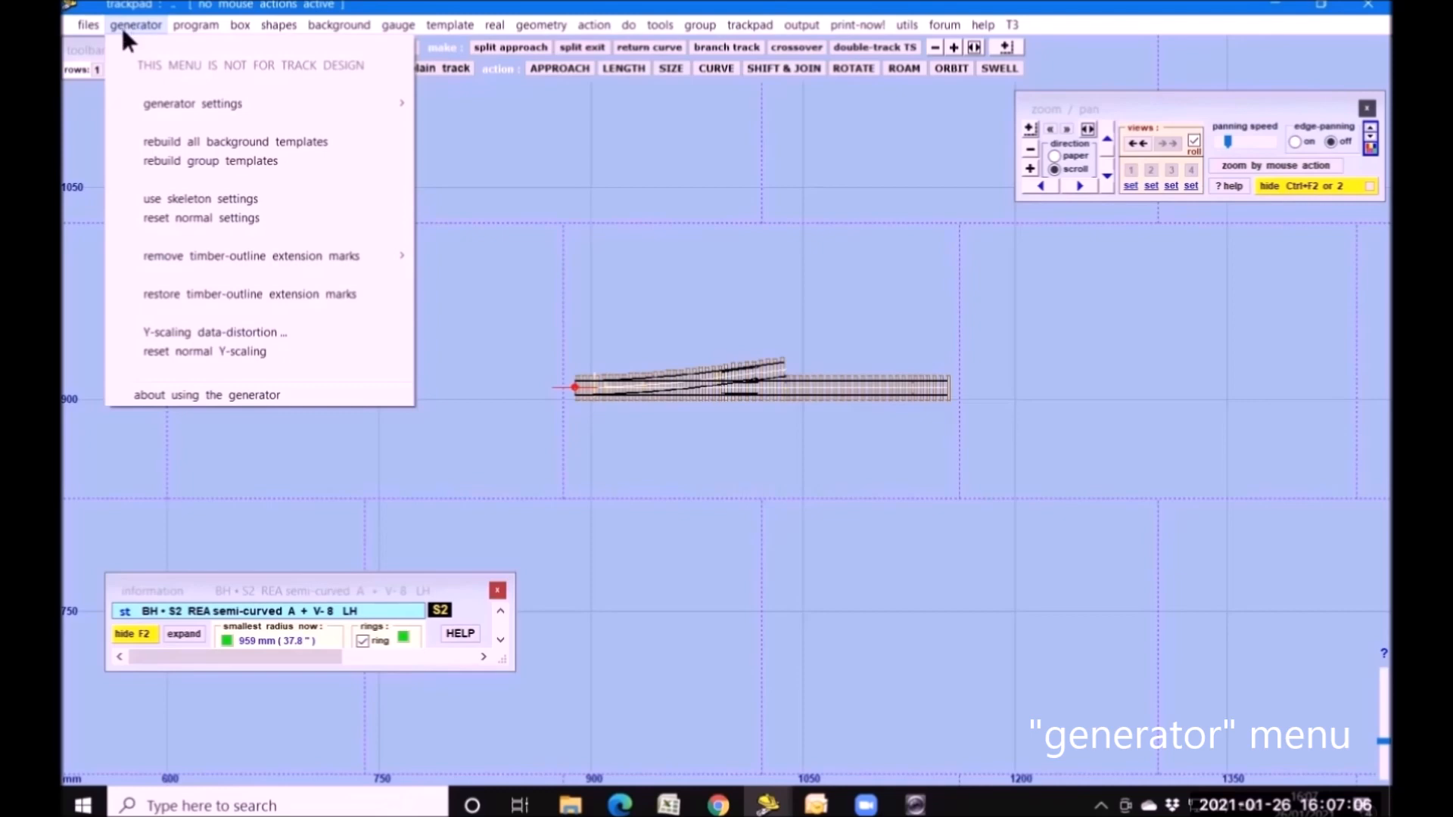
{"action": "mouse_move", "coordinate": [135, 106]}
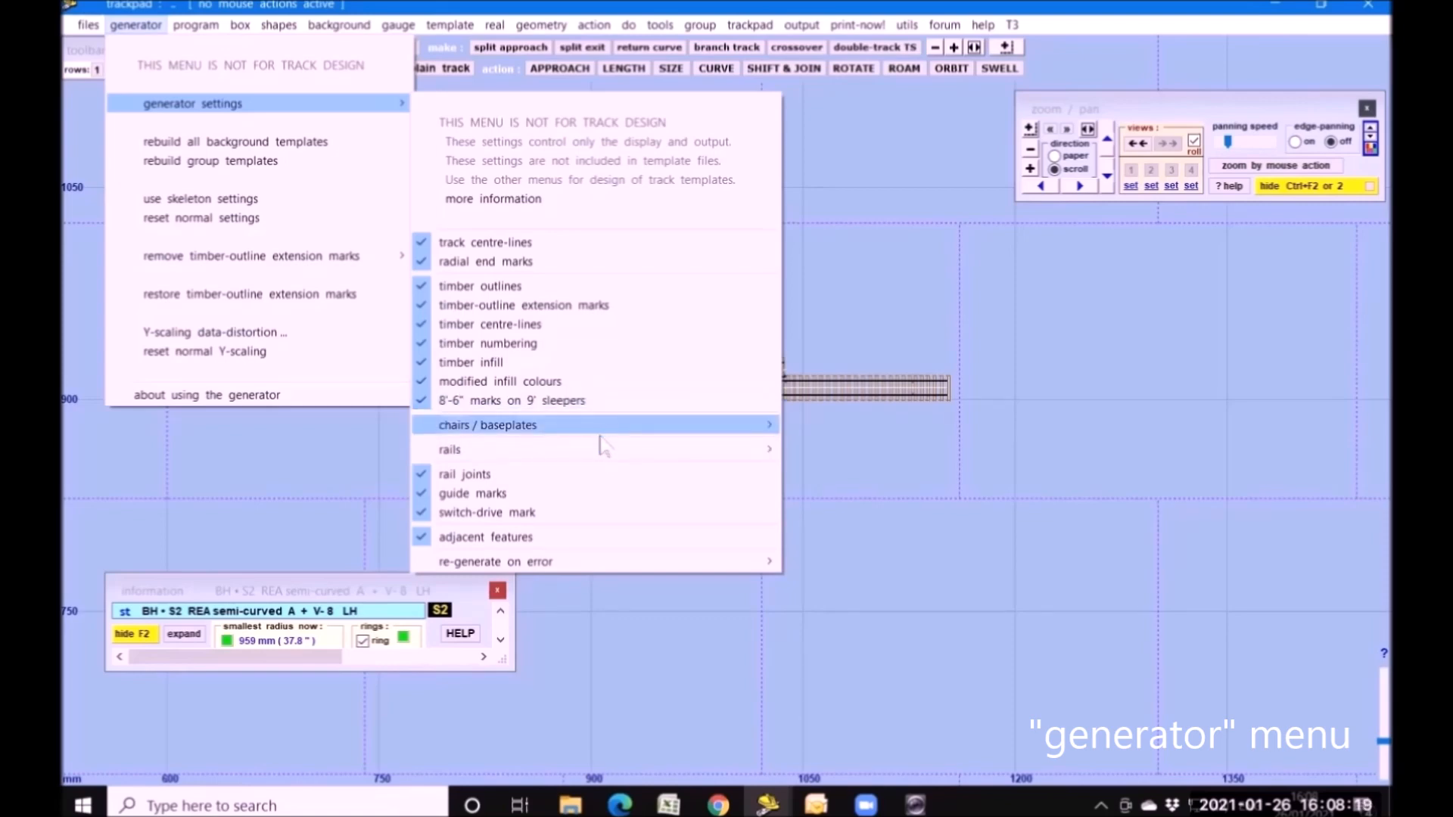
{"action": "mouse_move", "coordinate": [609, 431]}
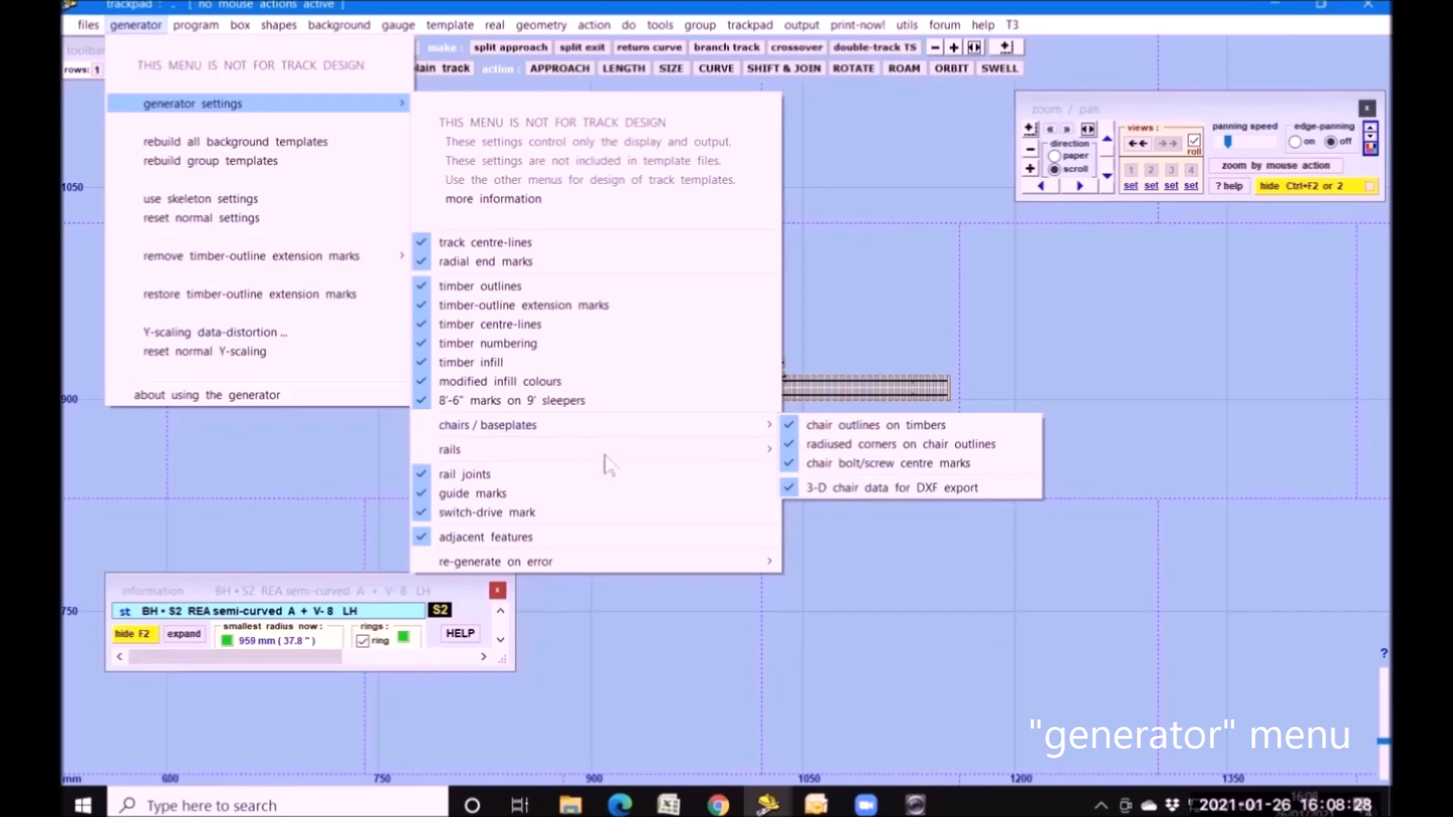
{"action": "mouse_move", "coordinate": [608, 456]}
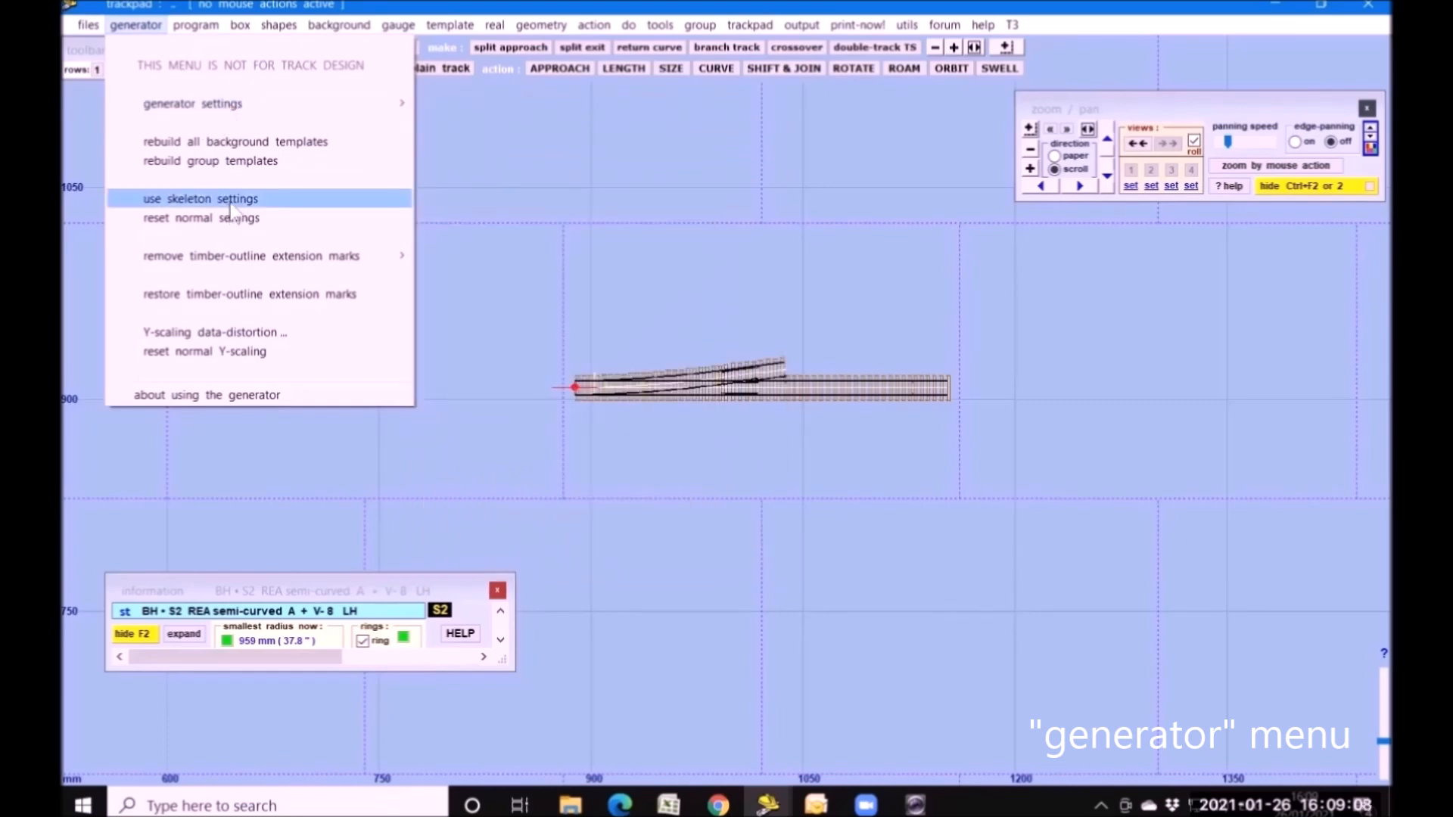
{"action": "left_click", "coordinate": [228, 200]}
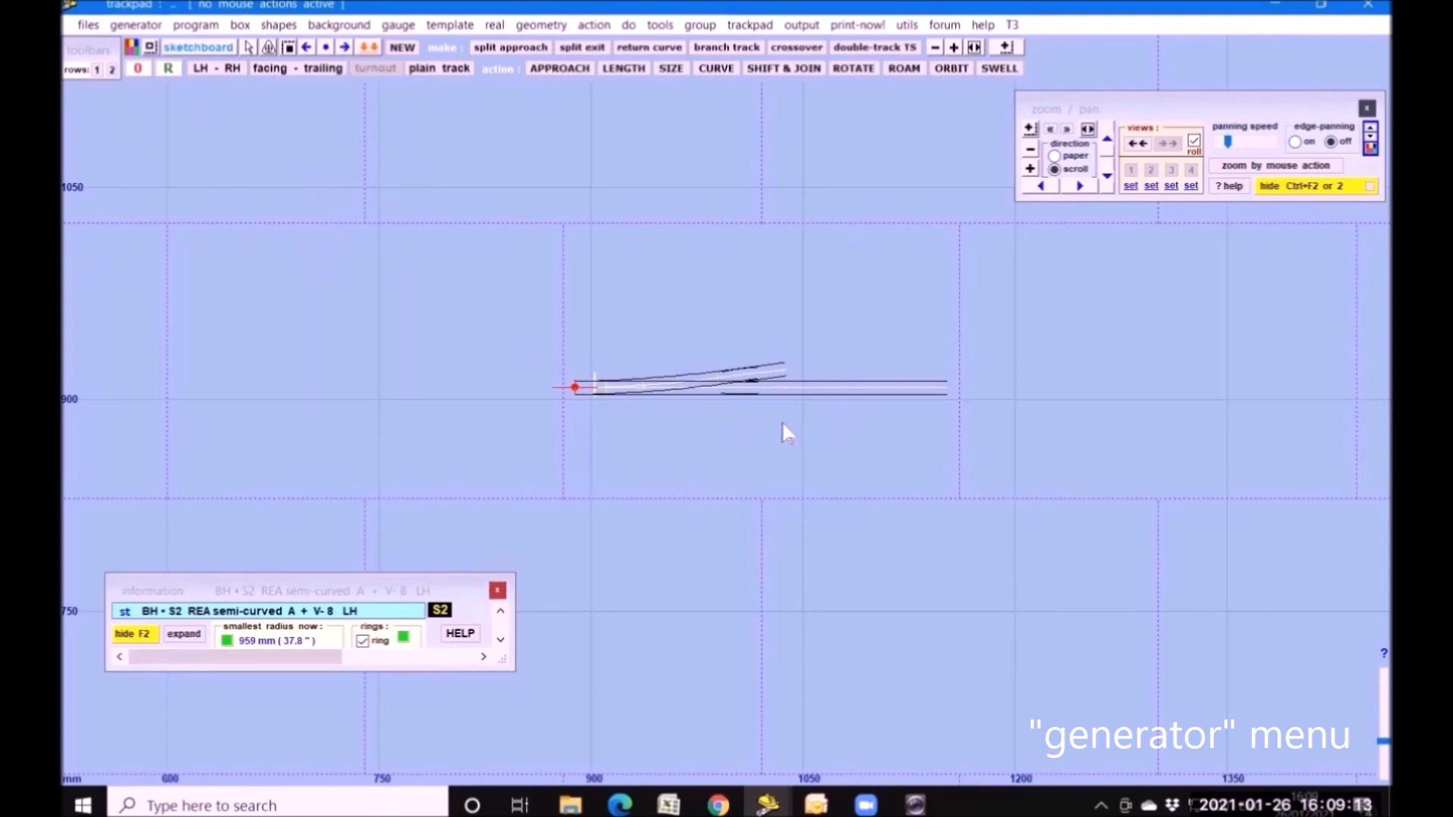
{"action": "left_click", "coordinate": [1029, 169]}
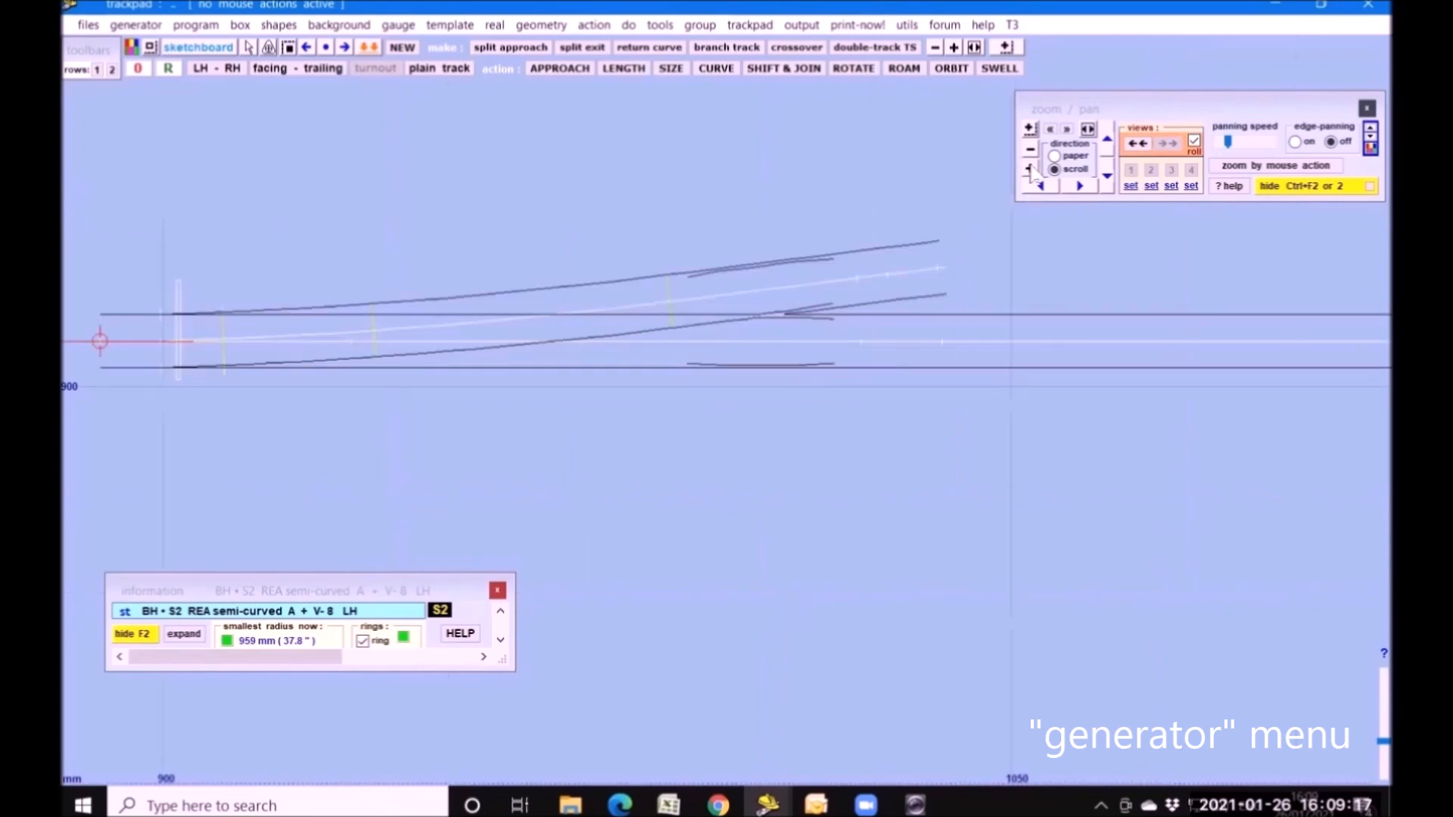
{"action": "mouse_move", "coordinate": [633, 476]}
{"action": "left_mouse_down"}
{"action": "mouse_move", "coordinate": [719, 509]}
{"action": "mouse_move", "coordinate": [718, 540]}
{"action": "left_mouse_up"}
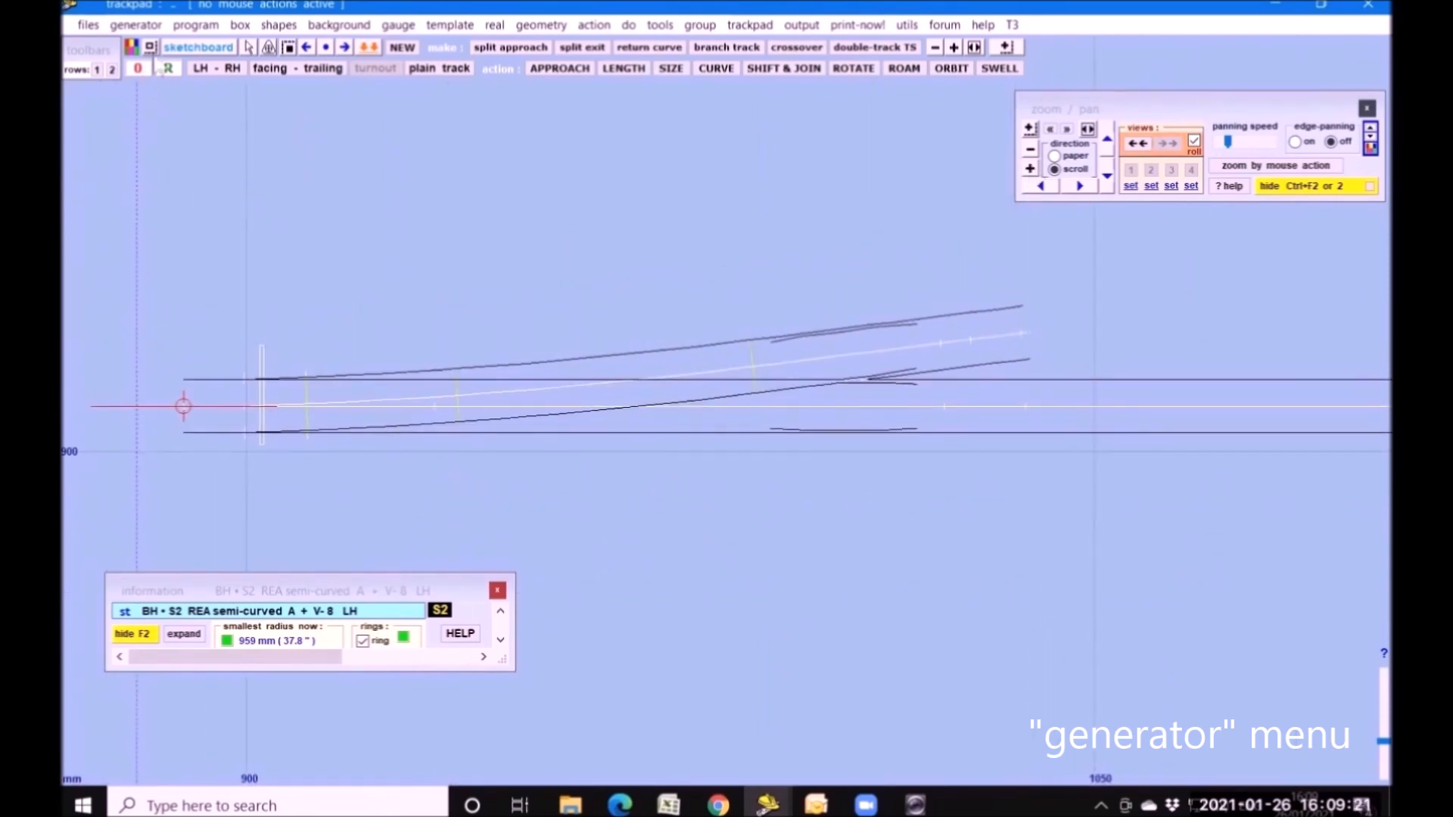
- Turn off the switch-drive mark and the guide marks in the generator settings
{"action": "left_click", "coordinate": [137, 26]}
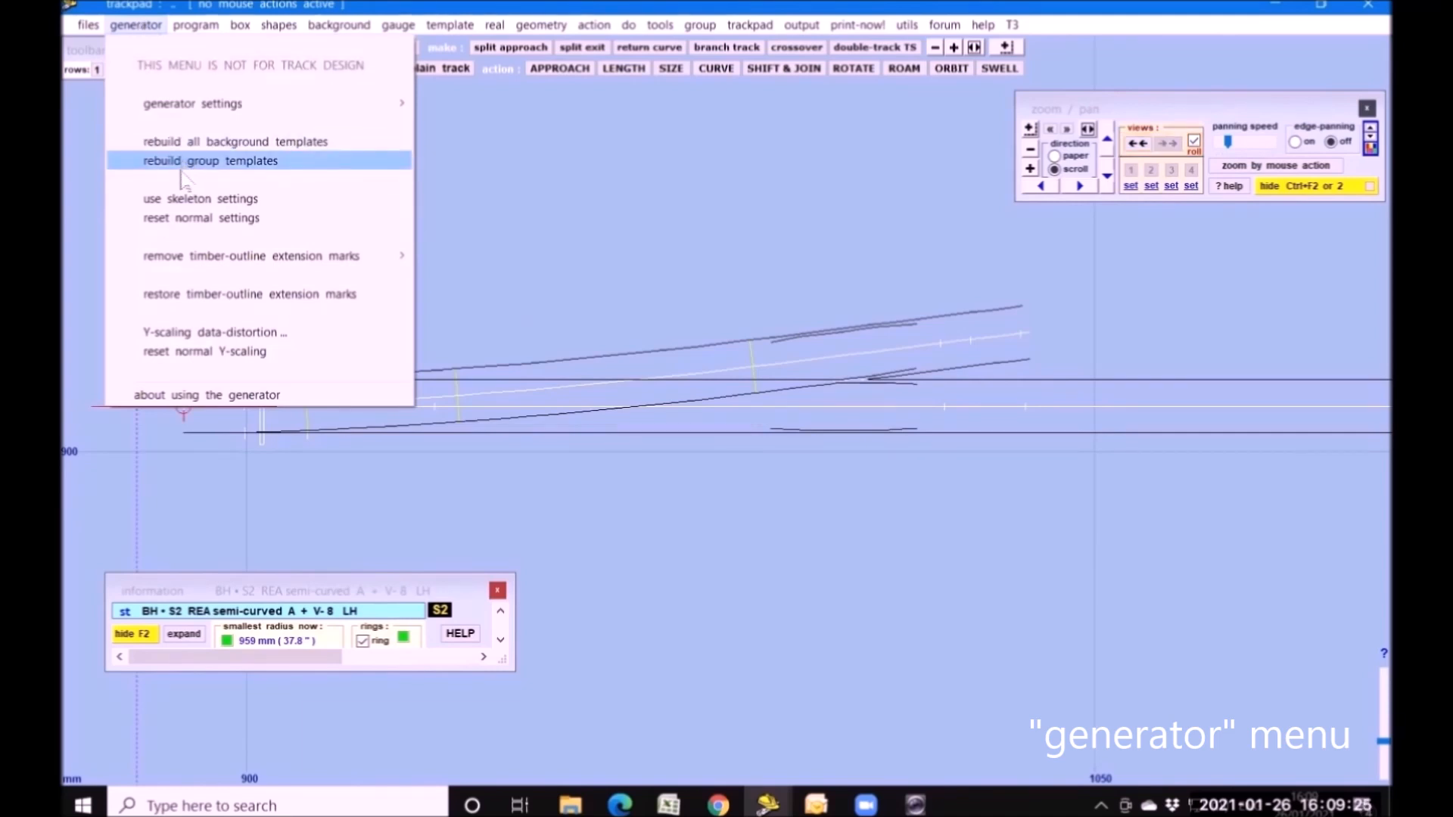
{"action": "mouse_move", "coordinate": [185, 114]}
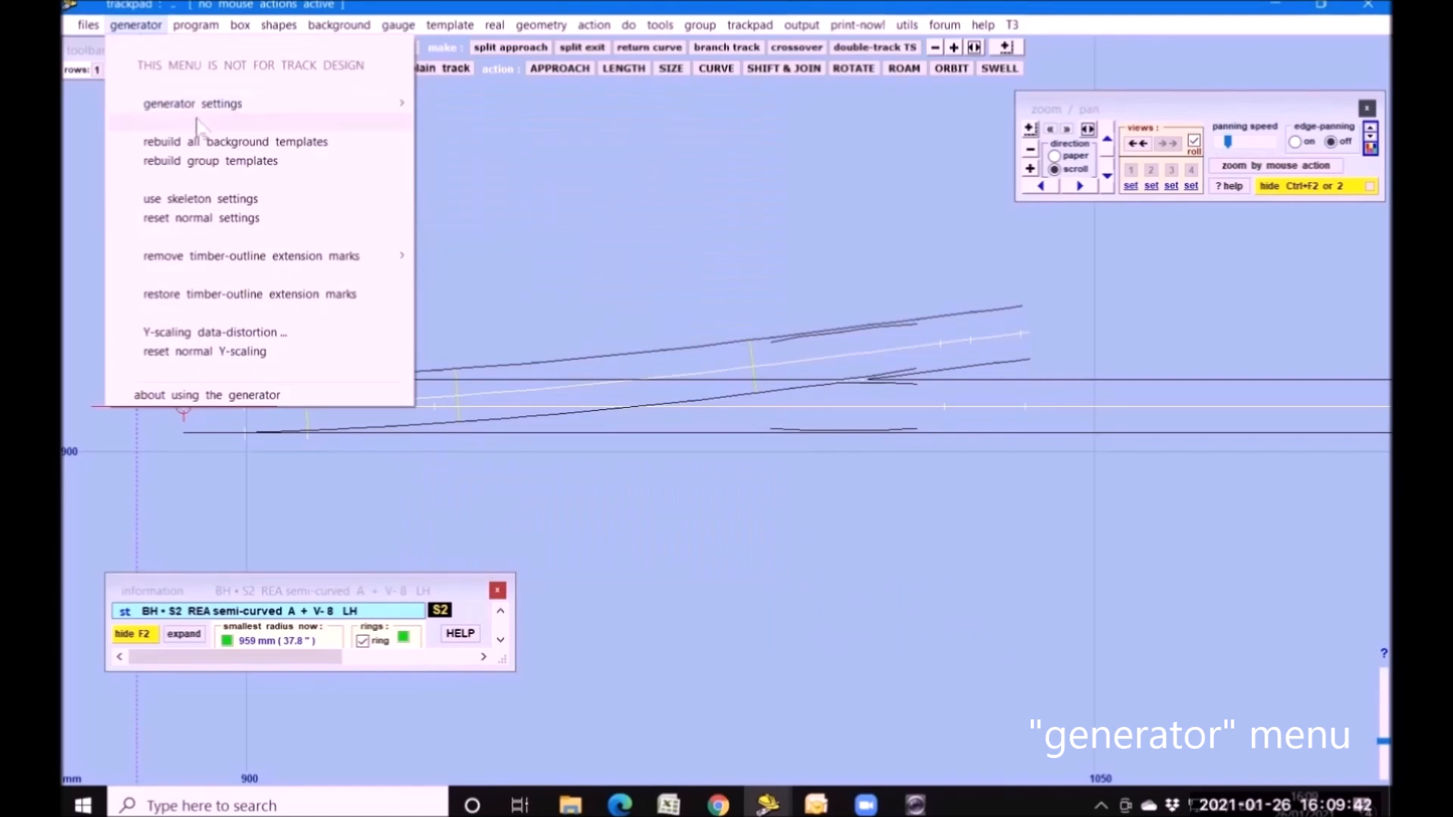
{"action": "left_click", "coordinate": [441, 492]}
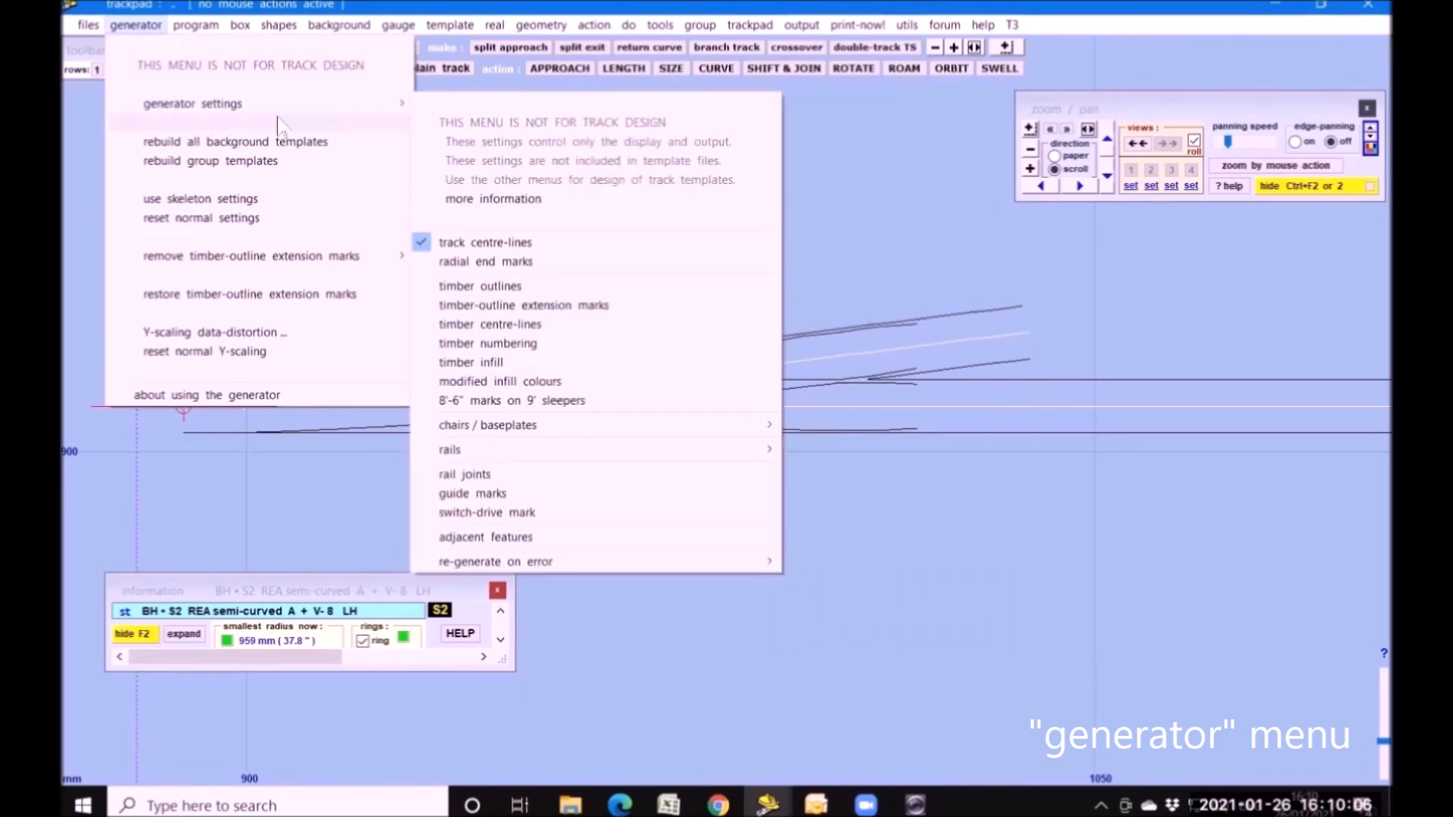
- Turn off the stock (outer), crossing (inner) and check rails in the generator's rail settings
{"action": "mouse_move", "coordinate": [363, 103]}
{"action": "mouse_move", "coordinate": [757, 449]}
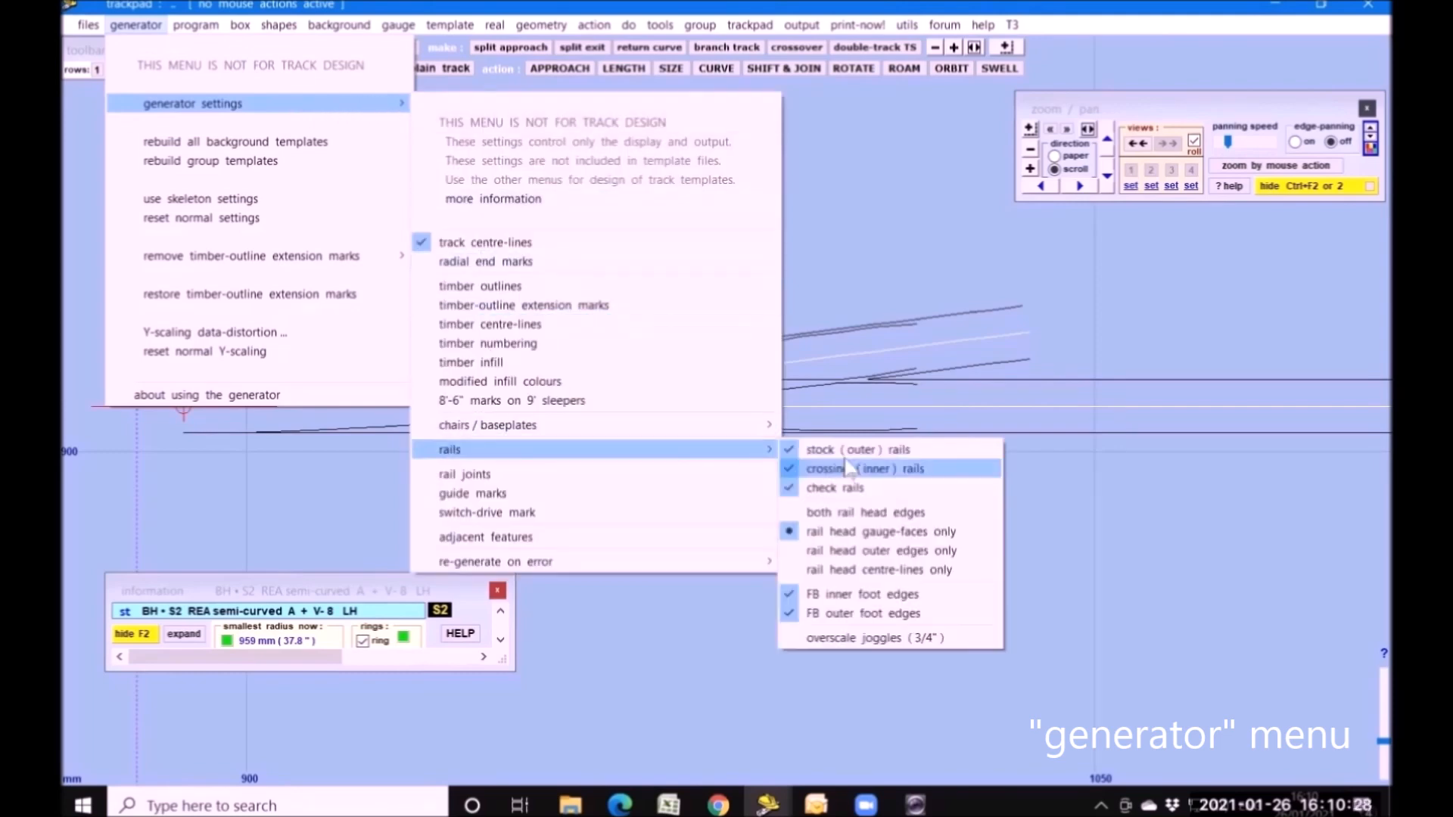
{"action": "left_click", "coordinate": [855, 450]}
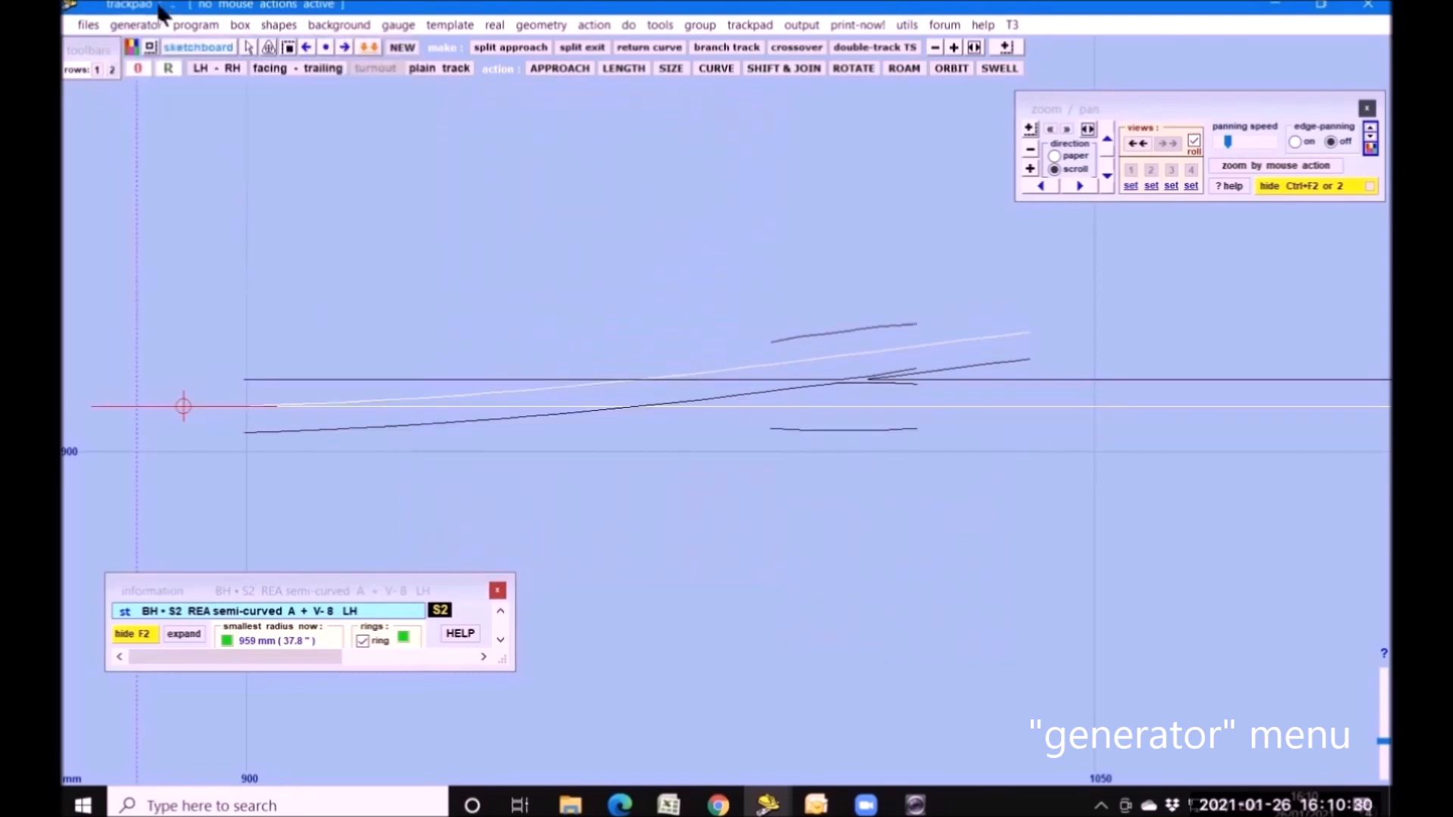
{"action": "left_click", "coordinate": [140, 24]}
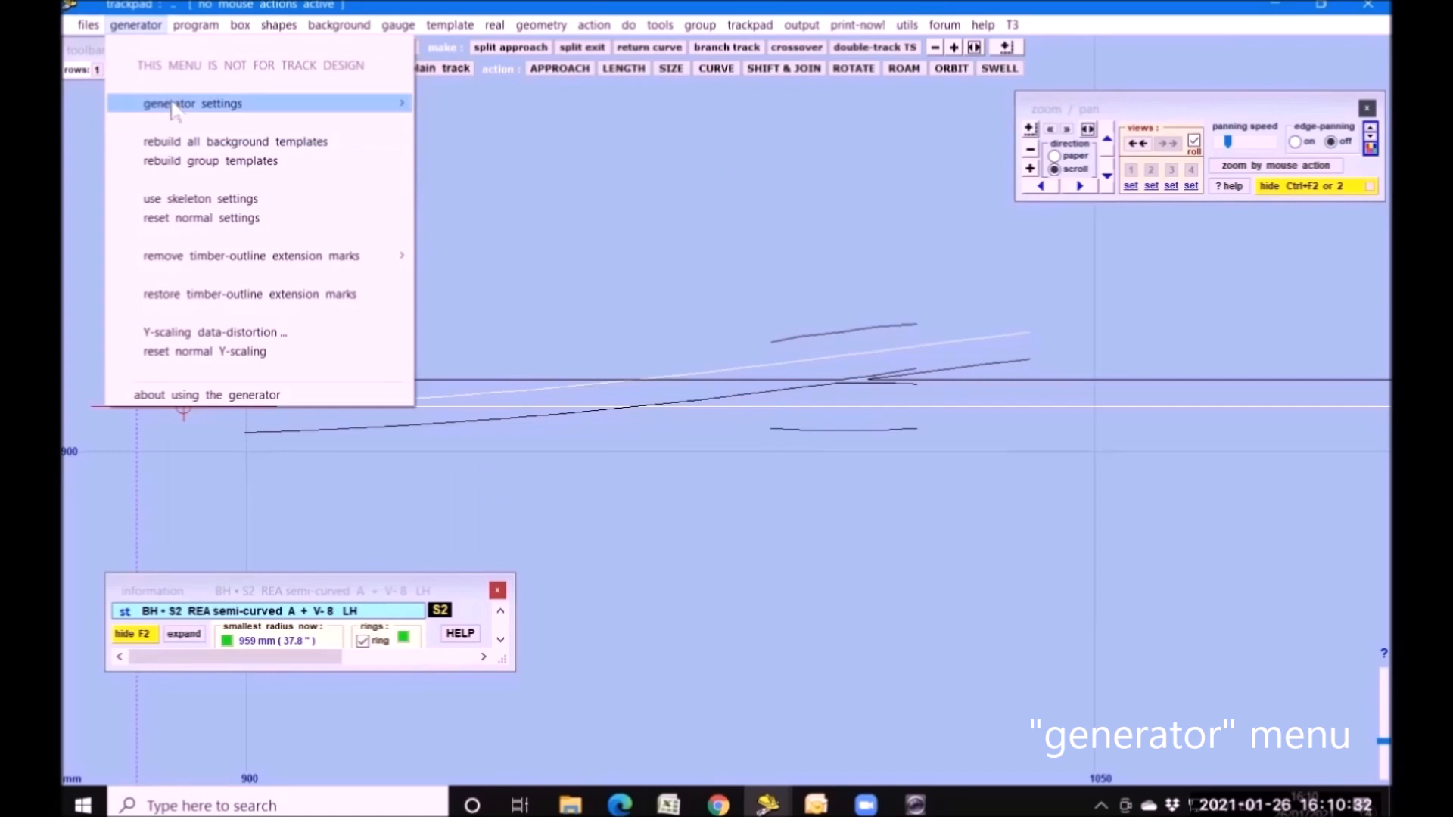
{"action": "mouse_move", "coordinate": [172, 106]}
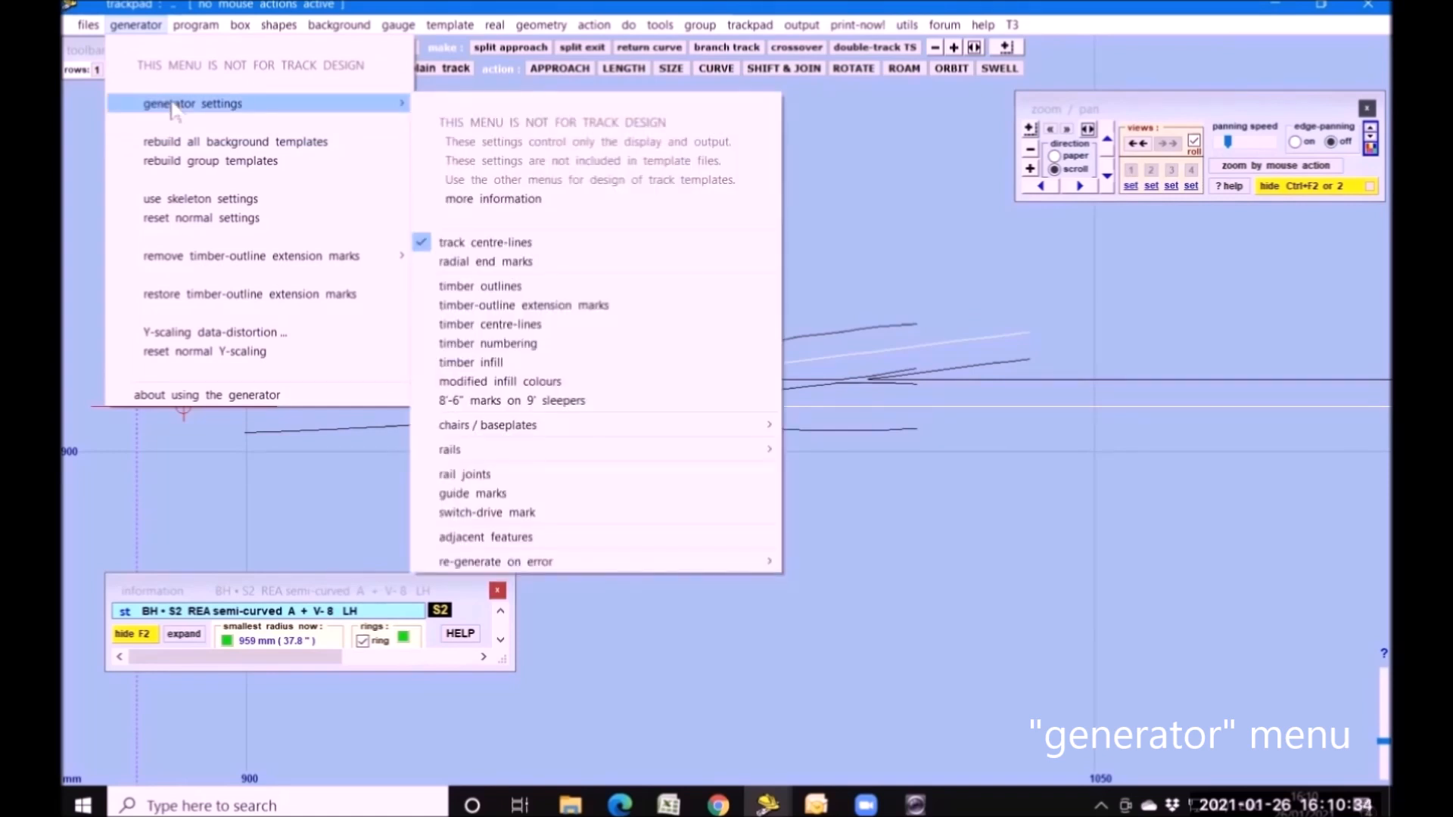
{"action": "mouse_move", "coordinate": [503, 452]}
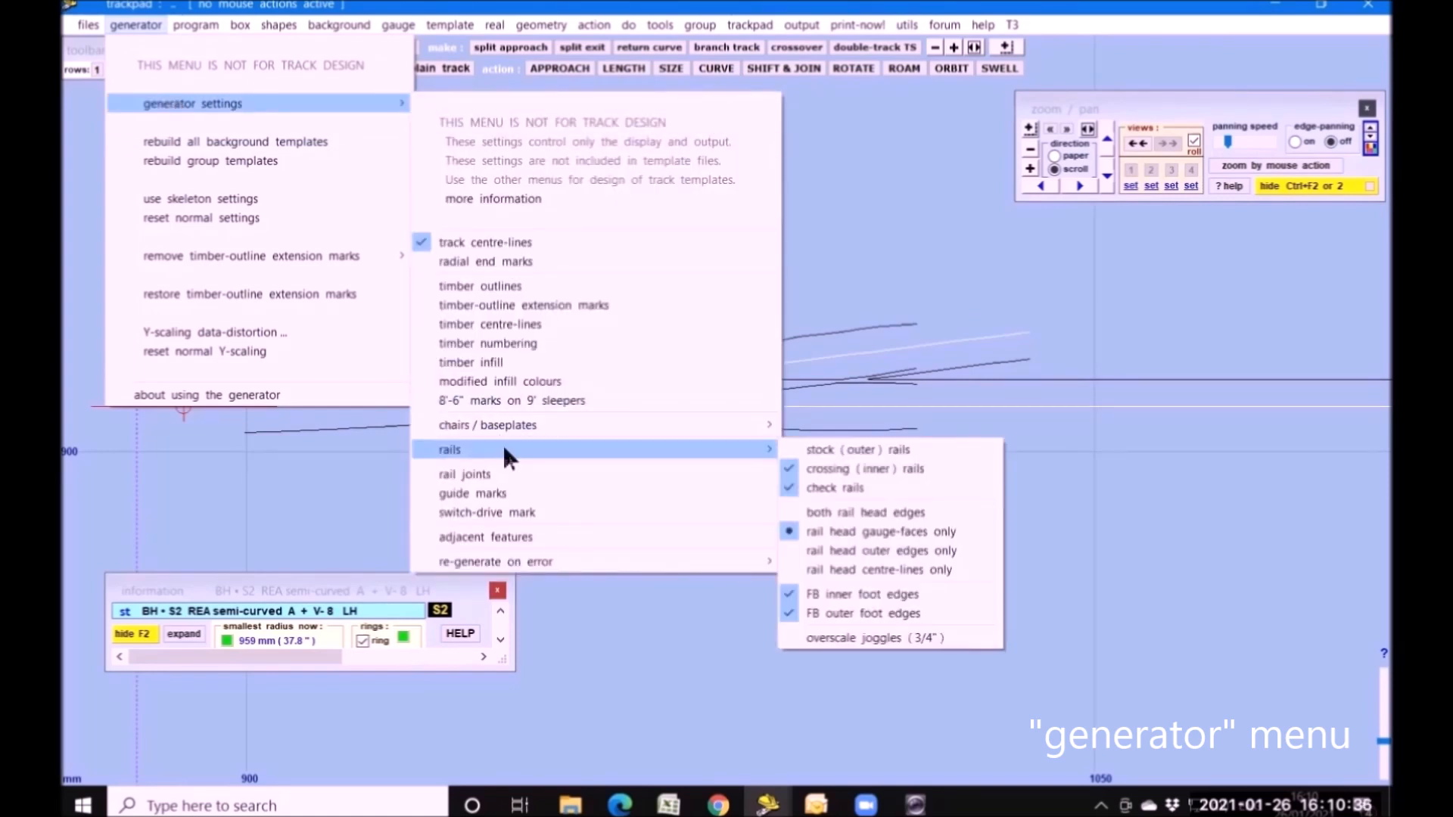
{"action": "left_click", "coordinate": [818, 470]}
{"action": "left_click", "coordinate": [144, 26]}
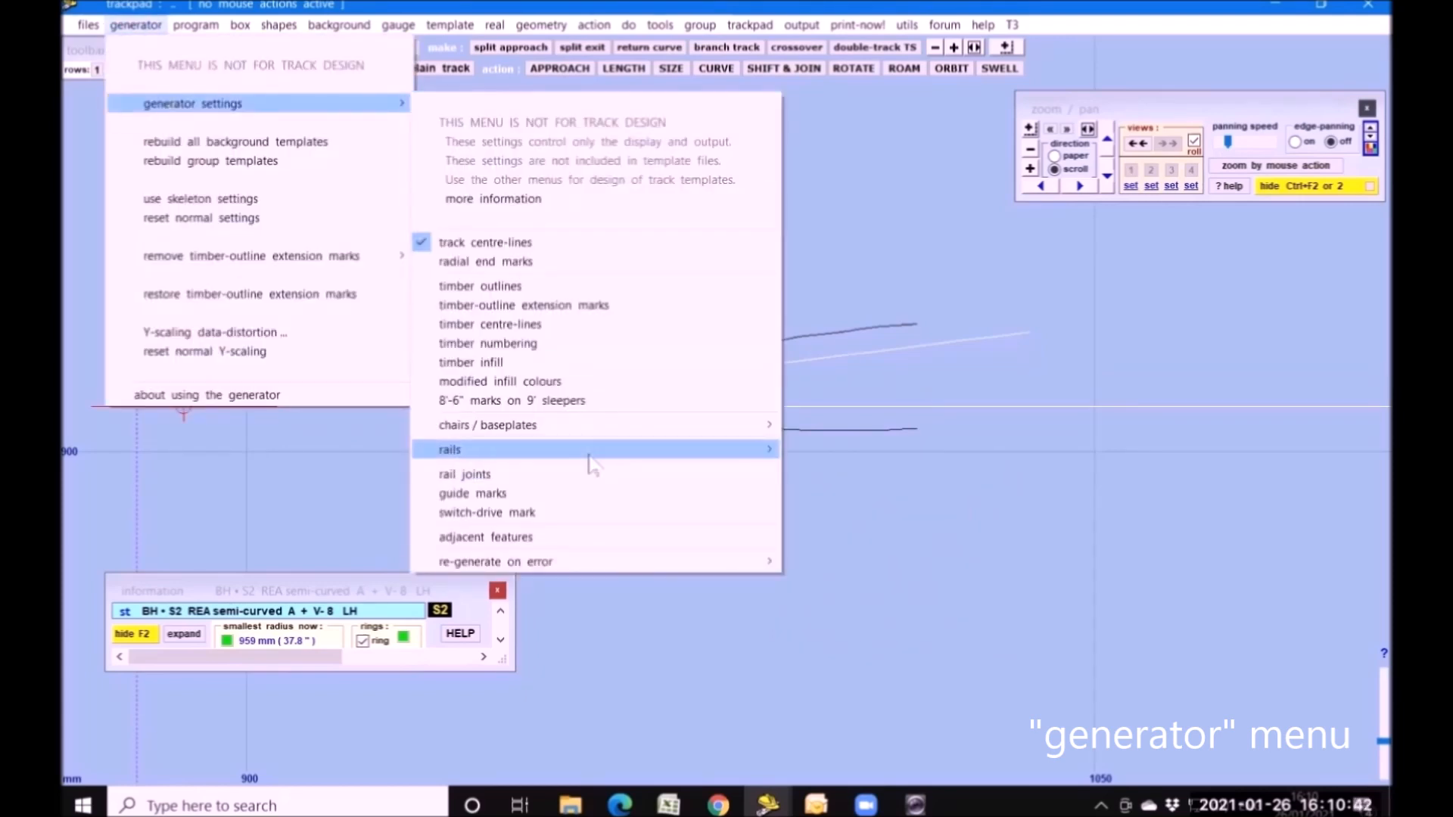
{"action": "mouse_move", "coordinate": [594, 452]}
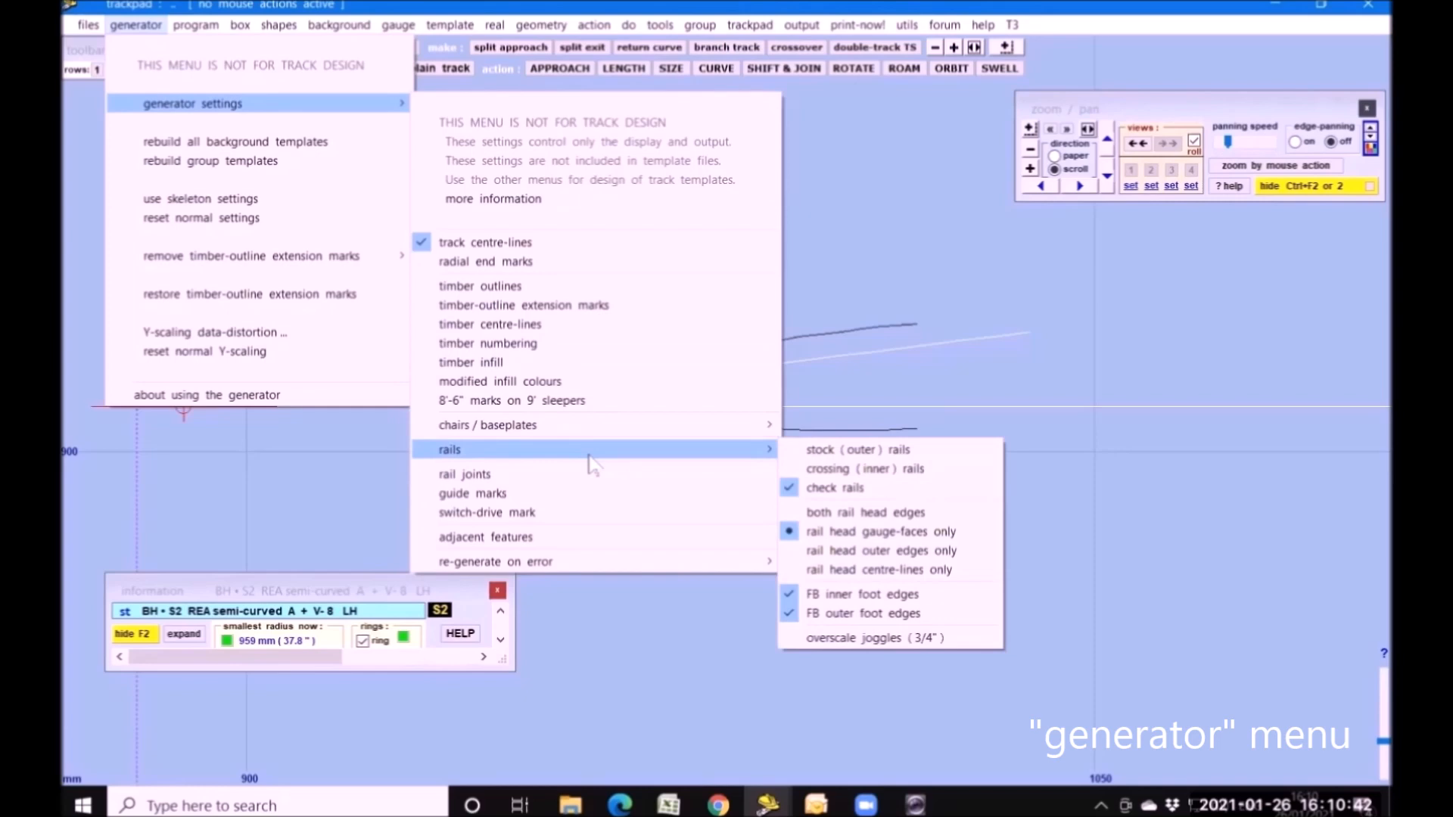
{"action": "left_click", "coordinate": [826, 490]}
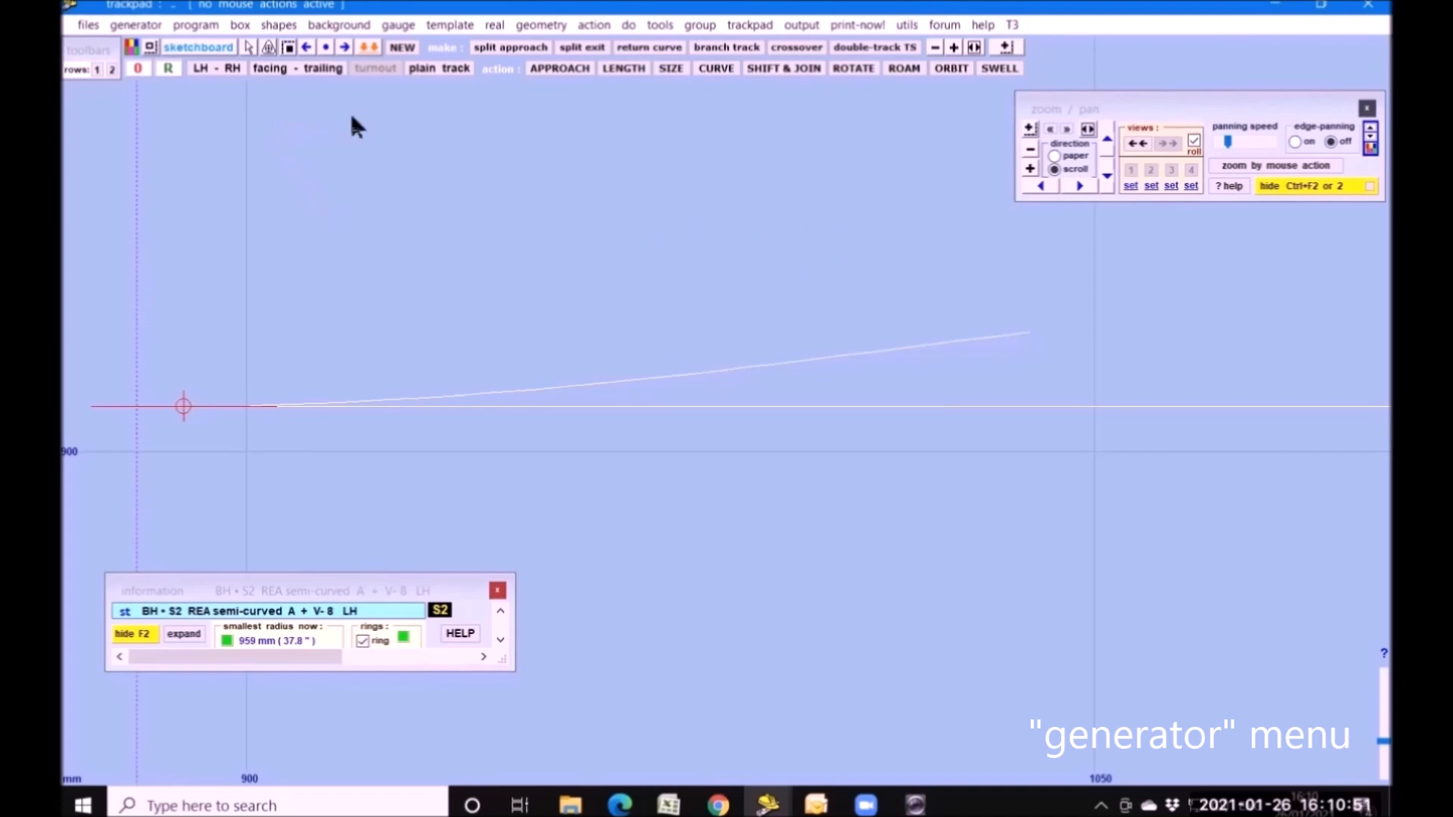
- Change the turnout template to plain track and curve it to a radius of -120 mm
{"action": "left_click", "coordinate": [438, 70]}
{"action": "left_click_drag", "start_coordinate": [208, 488], "coordinate": [758, 286]}
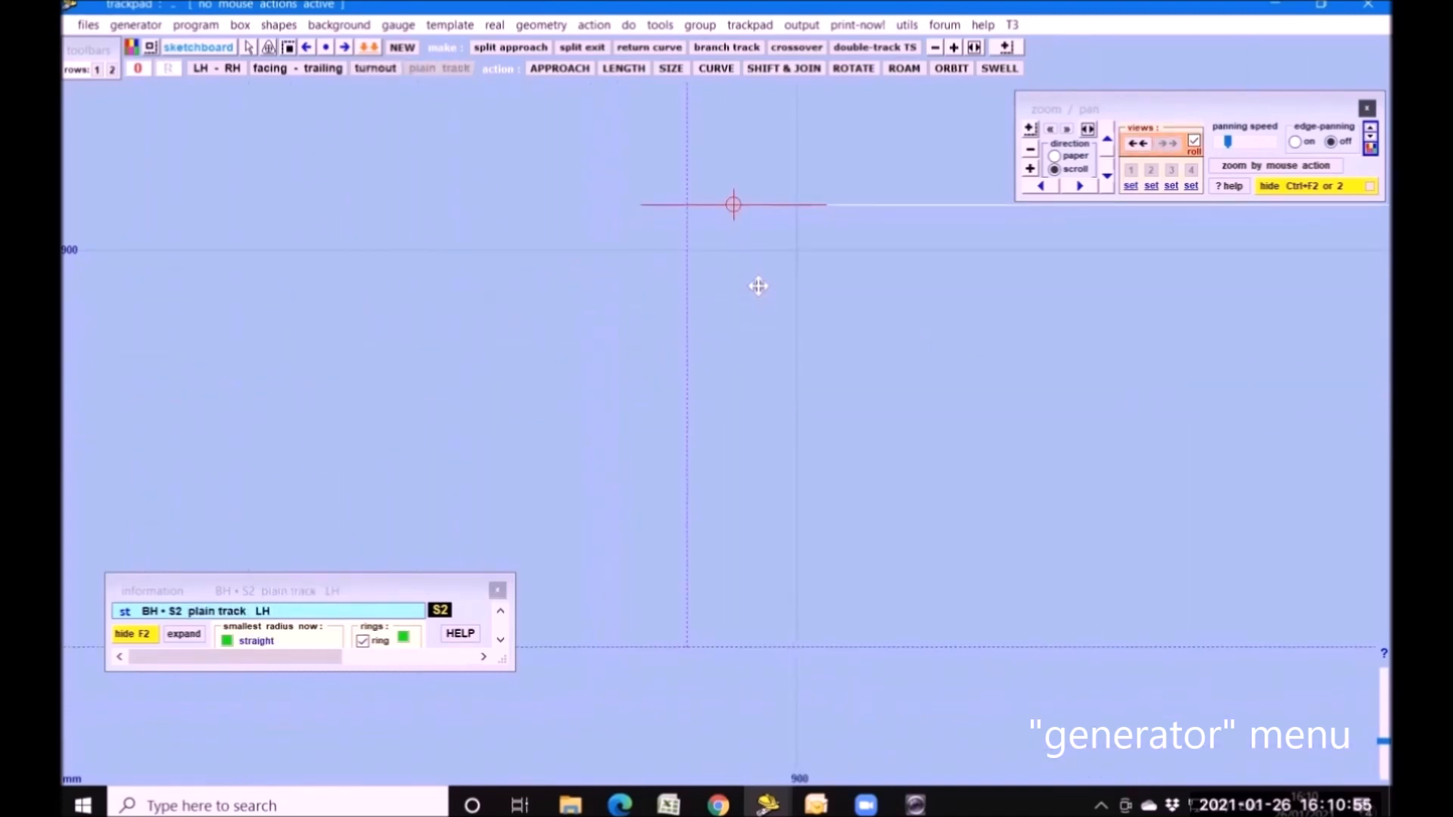
{"action": "left_click", "coordinate": [716, 68]}
{"action": "left_click_drag", "start_coordinate": [964, 123], "coordinate": [826, 591]}
{"action": "left_click_drag", "start_coordinate": [1253, 247], "coordinate": [677, 655]}
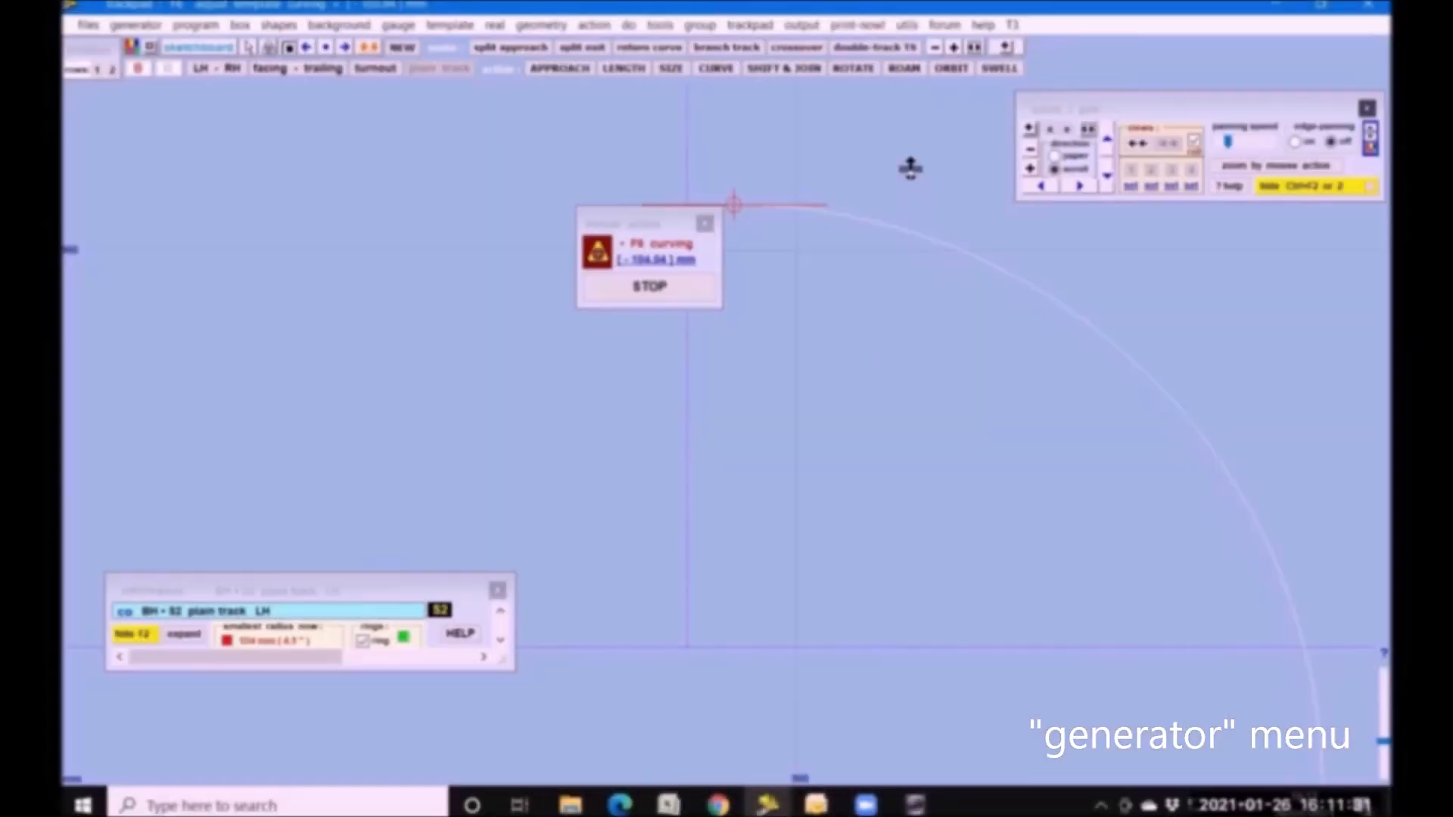
{"action": "left_click_drag", "start_coordinate": [907, 166], "coordinate": [820, 434]}
{"action": "left_click_drag", "start_coordinate": [784, 492], "coordinate": [891, 257]}
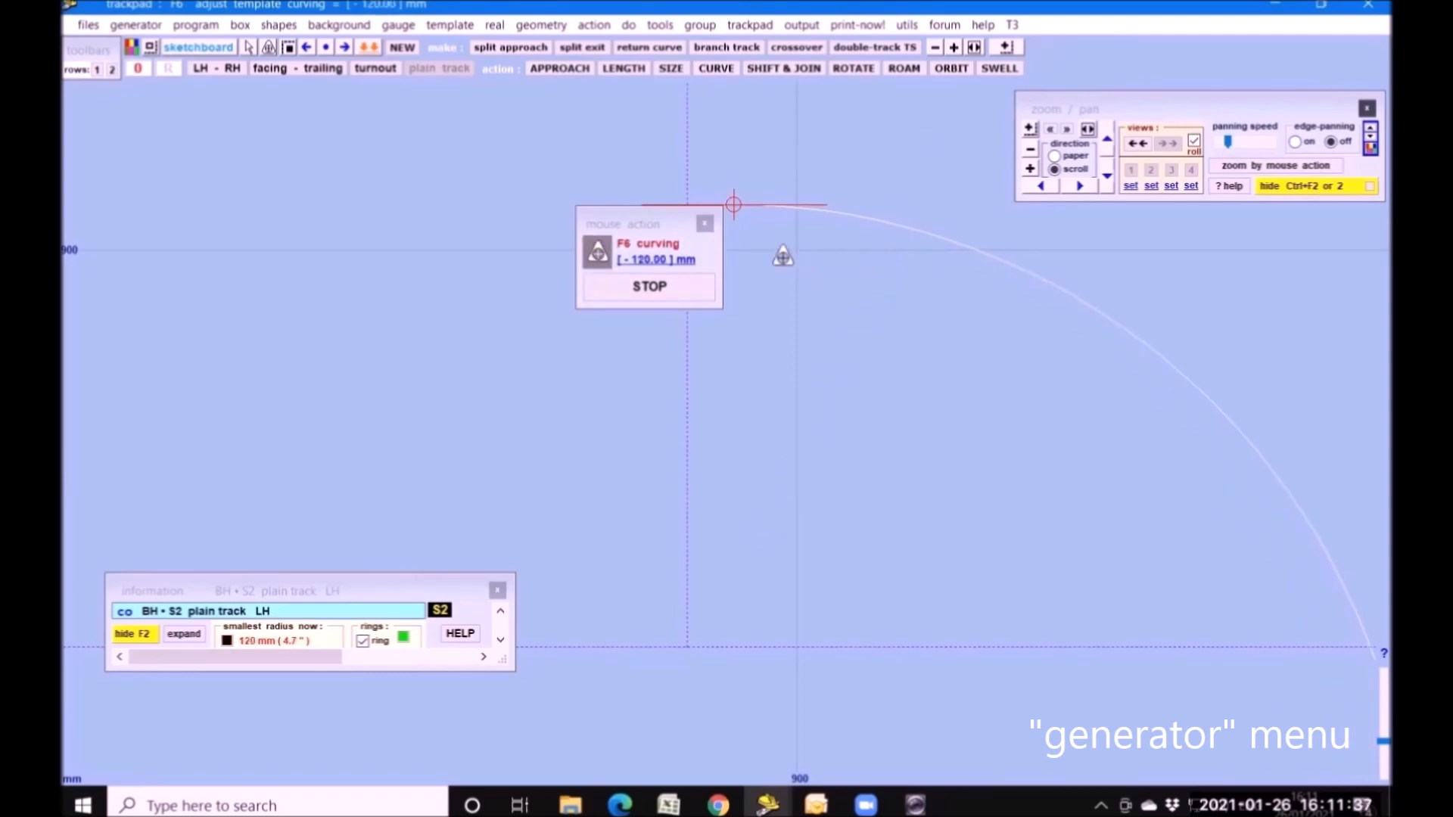
- Lengthen the curved plain track to about 758 mm so that it closes into a full circle
{"action": "left_click", "coordinate": [1029, 150]}
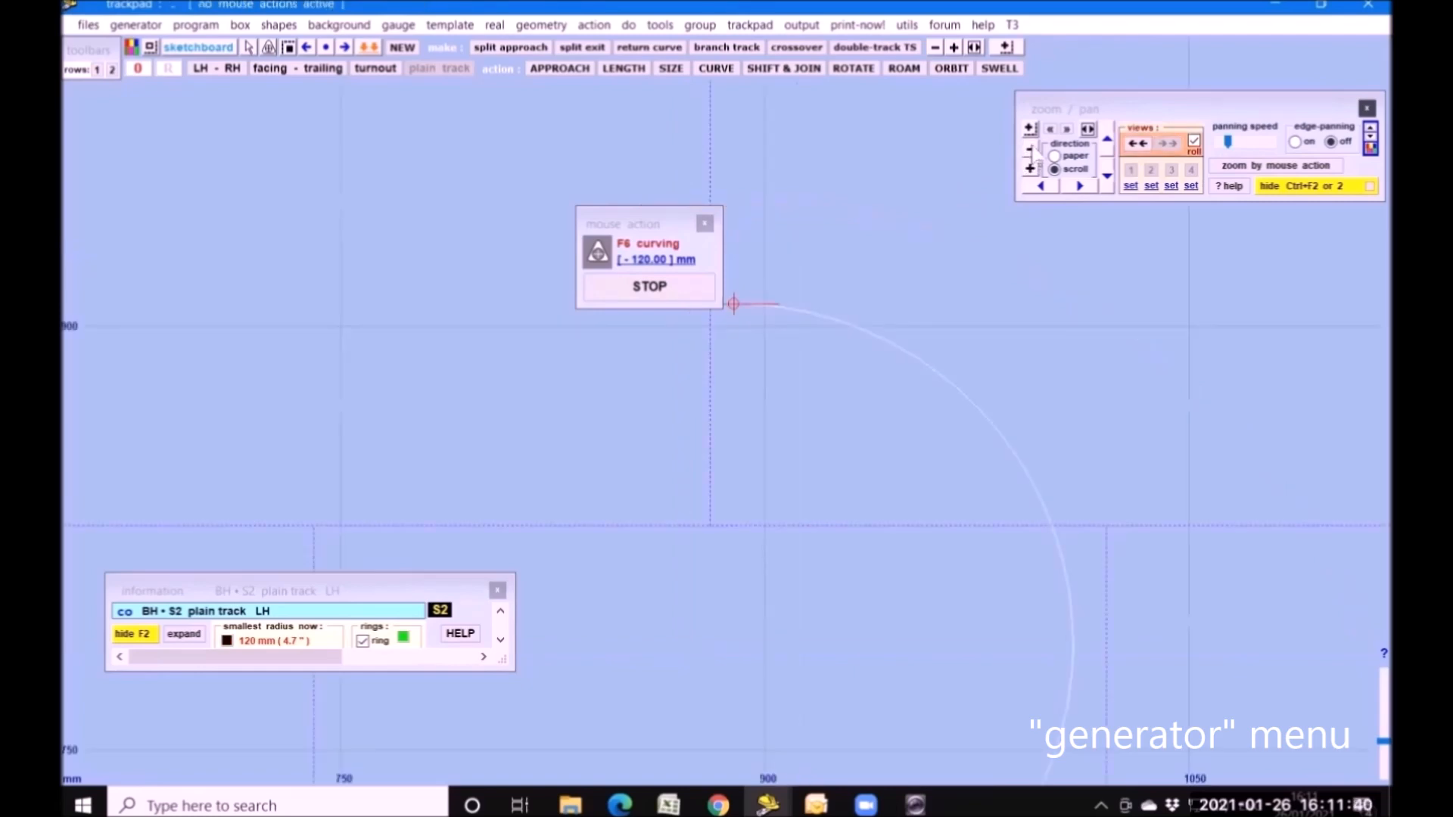
{"action": "left_click", "coordinate": [1029, 150]}
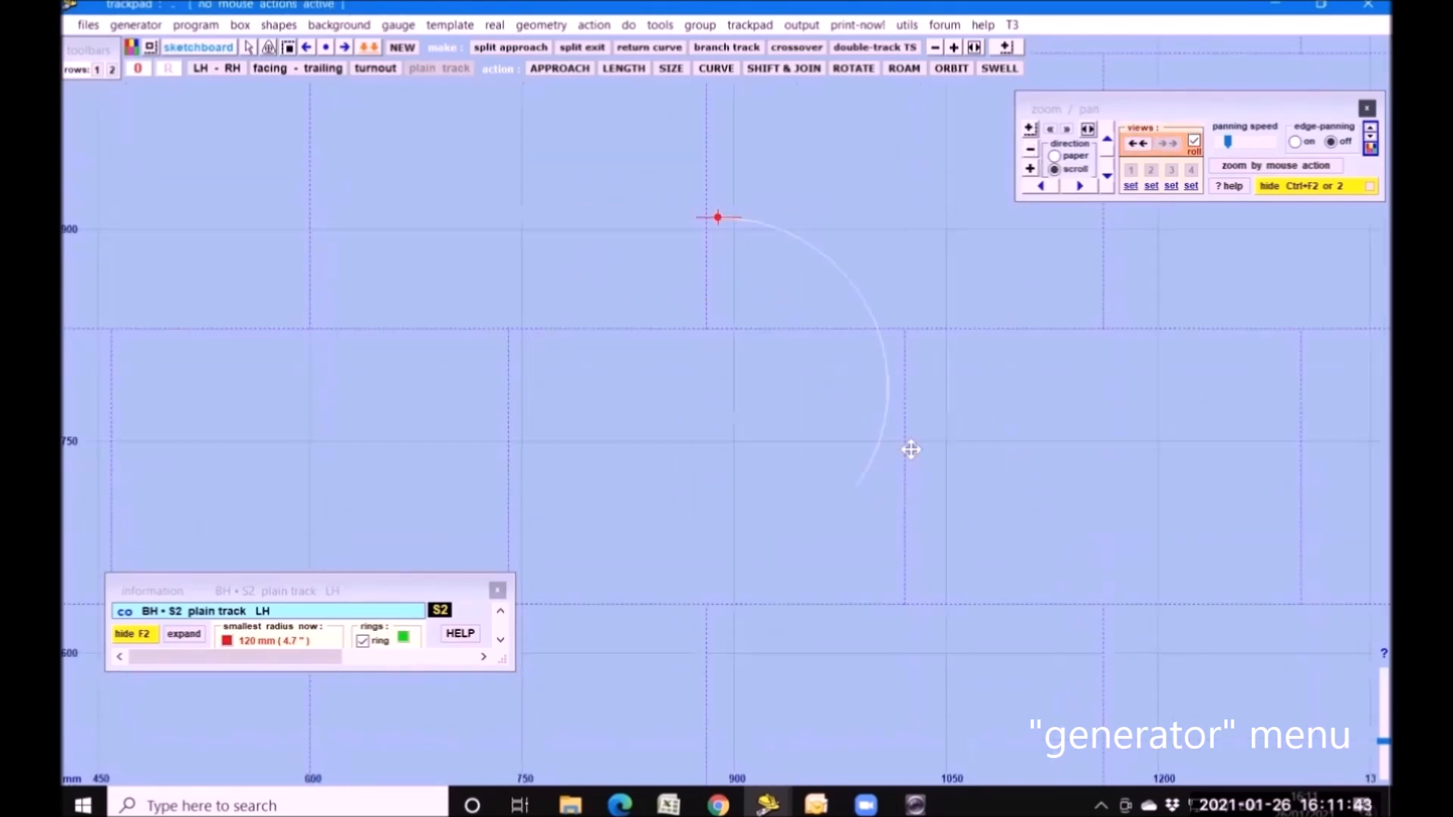
{"action": "left_click", "coordinate": [640, 68]}
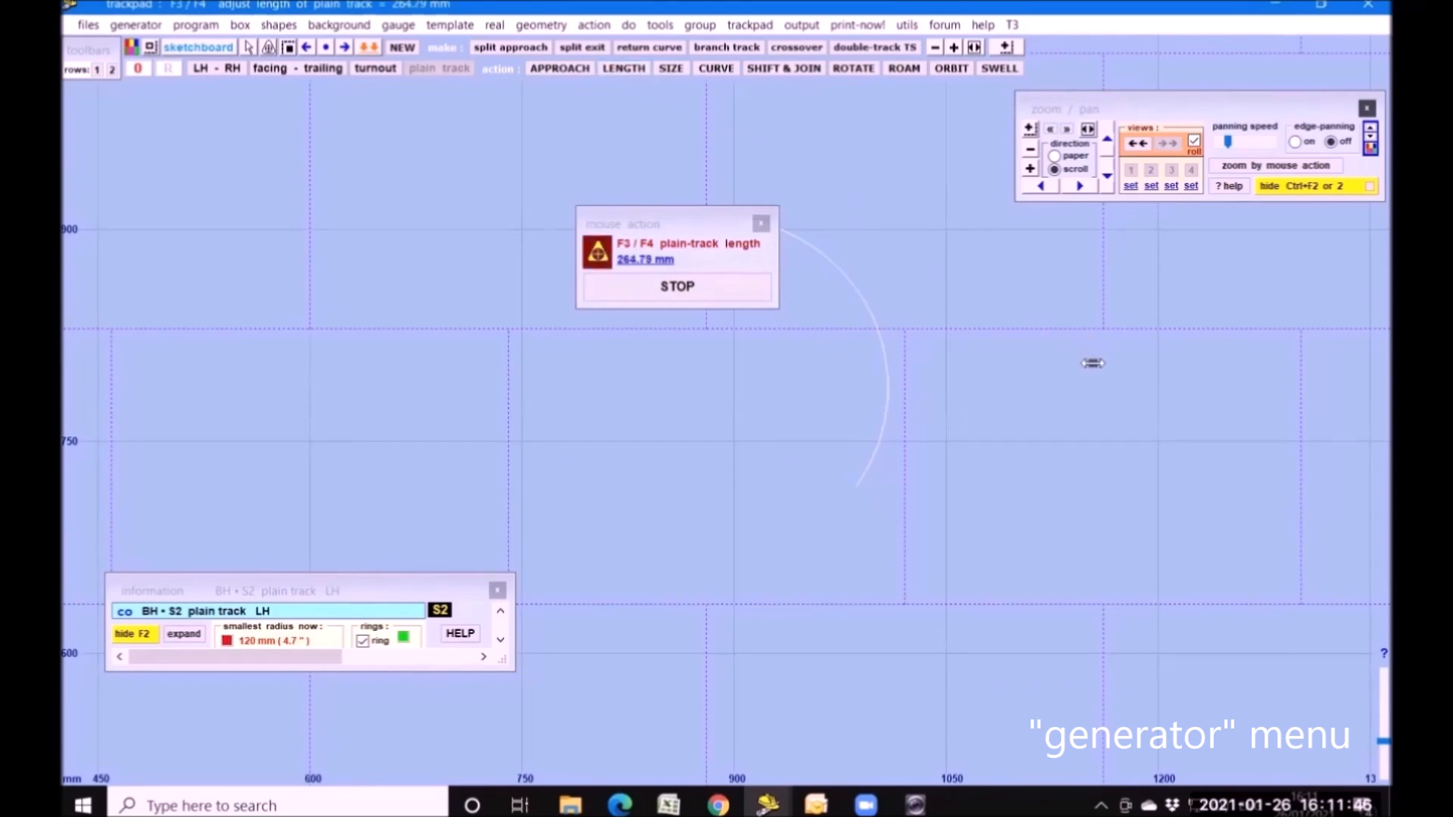
{"action": "left_click", "coordinate": [1162, 296]}
{"action": "left_click", "coordinate": [306, 502]}
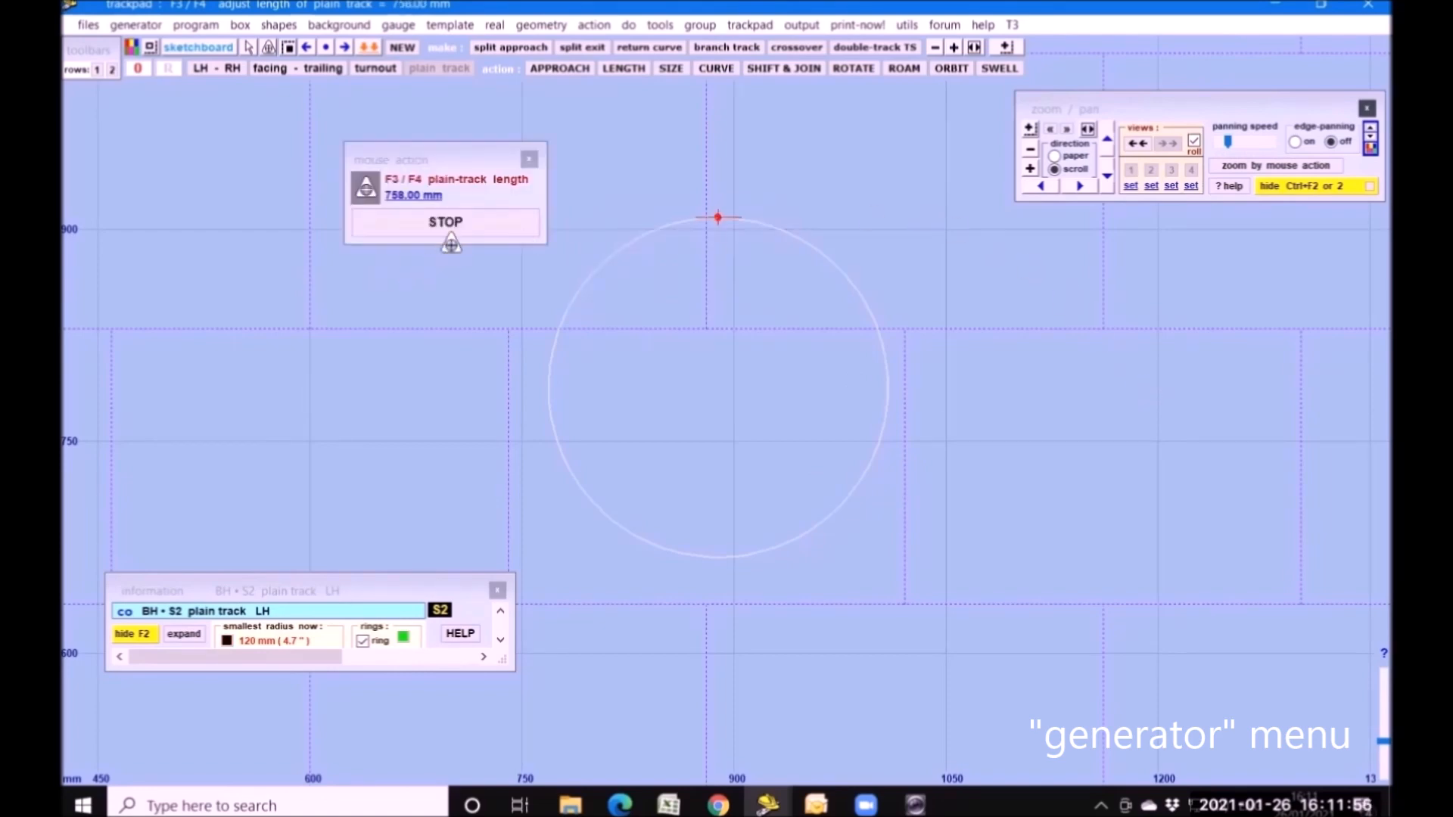
{"action": "left_click", "coordinate": [459, 227]}
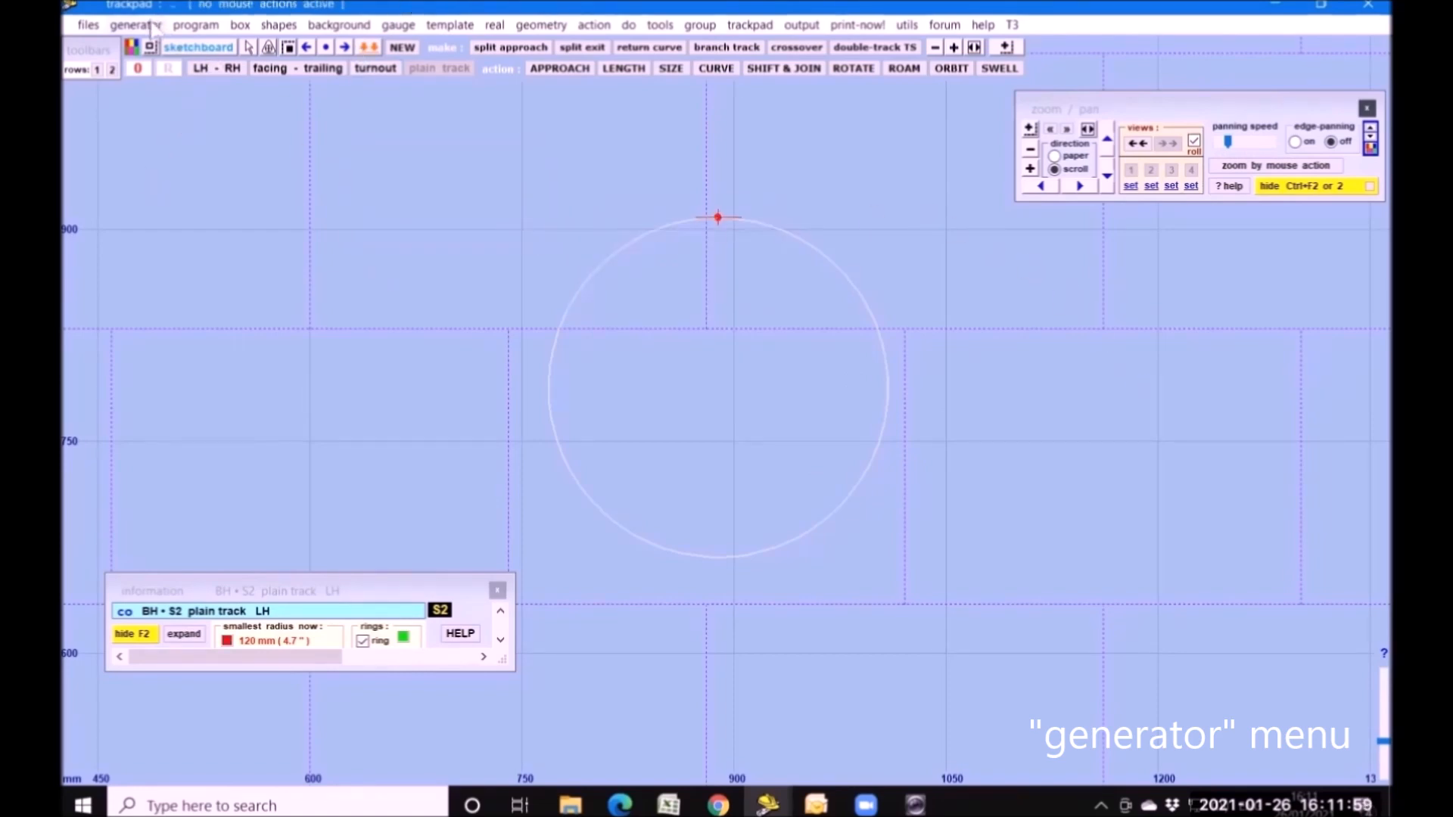
- Turn on the guide marks to mark the centre of the circular track
{"action": "left_click", "coordinate": [156, 25]}
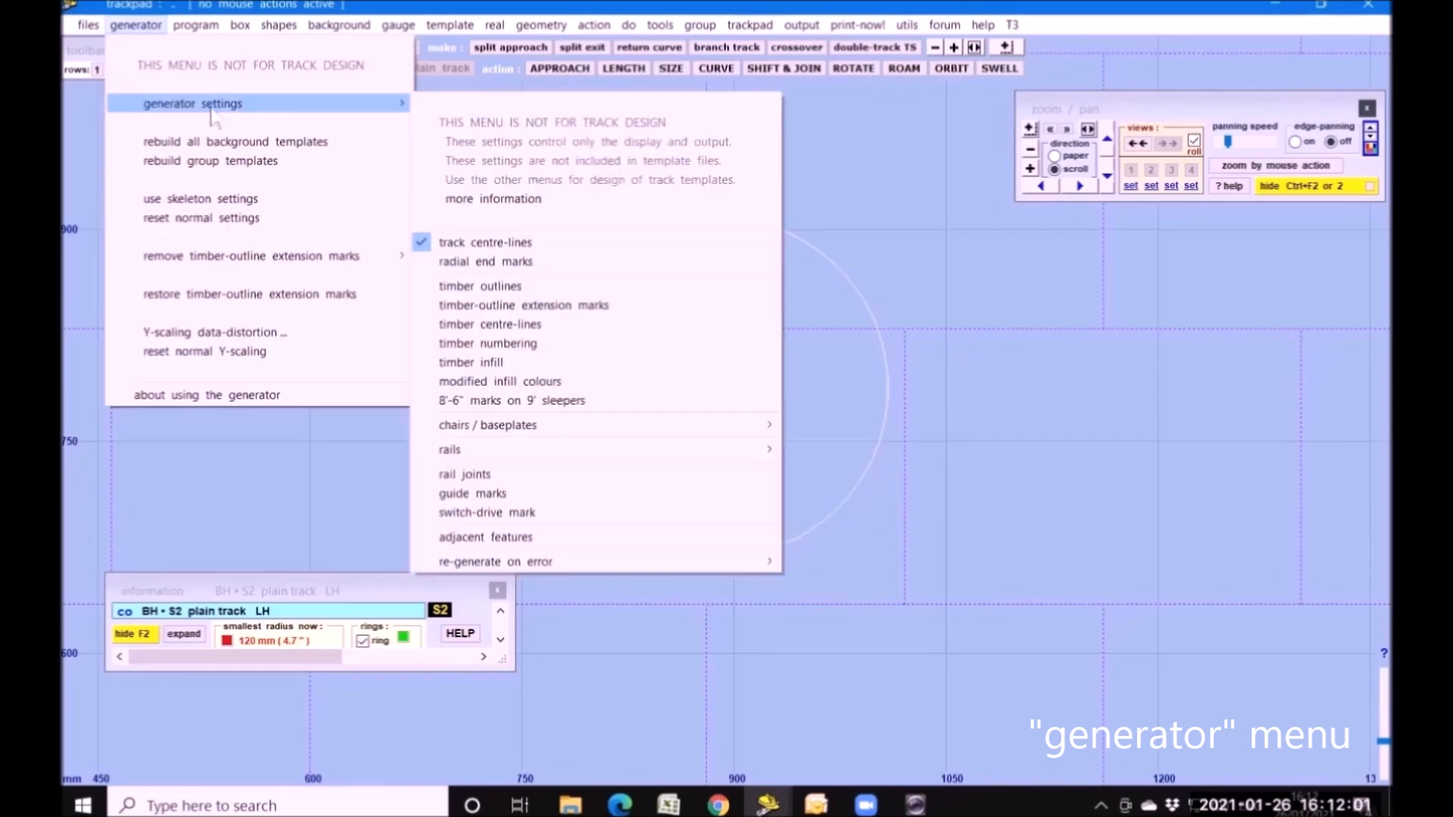
{"action": "mouse_move", "coordinate": [401, 103]}
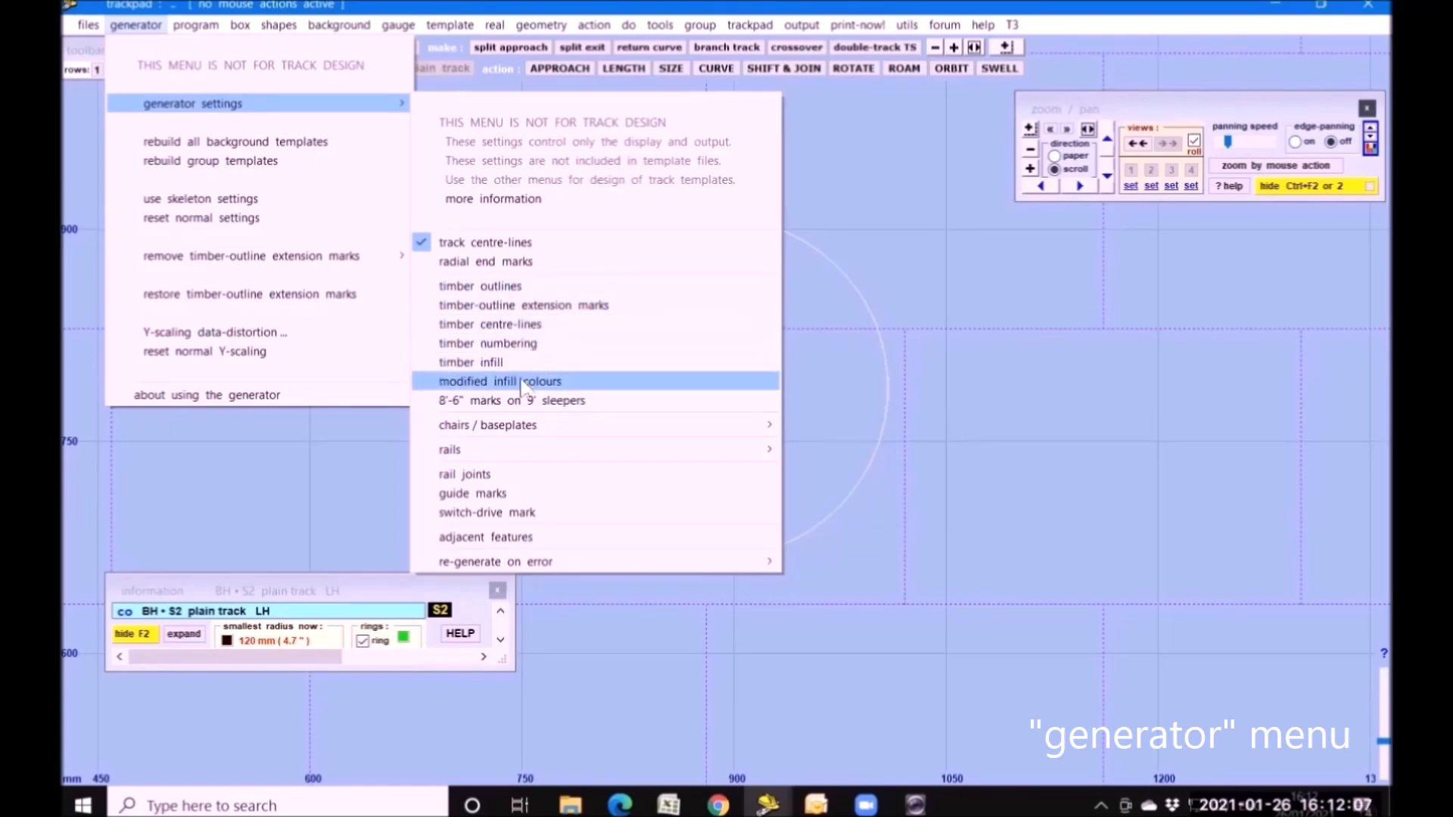
{"action": "left_click", "coordinate": [484, 496]}
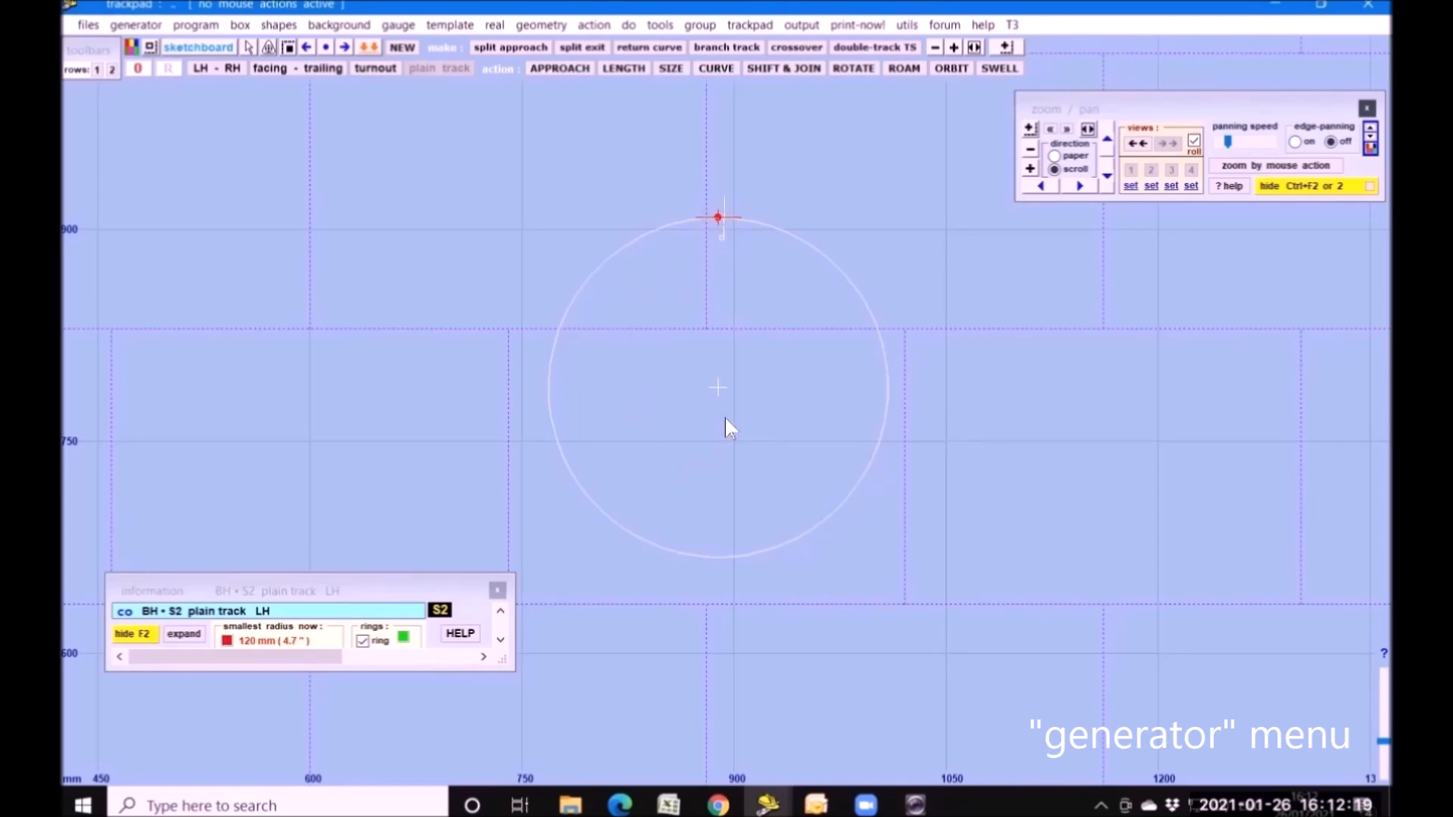
{"action": "left_click", "coordinate": [1029, 168]}
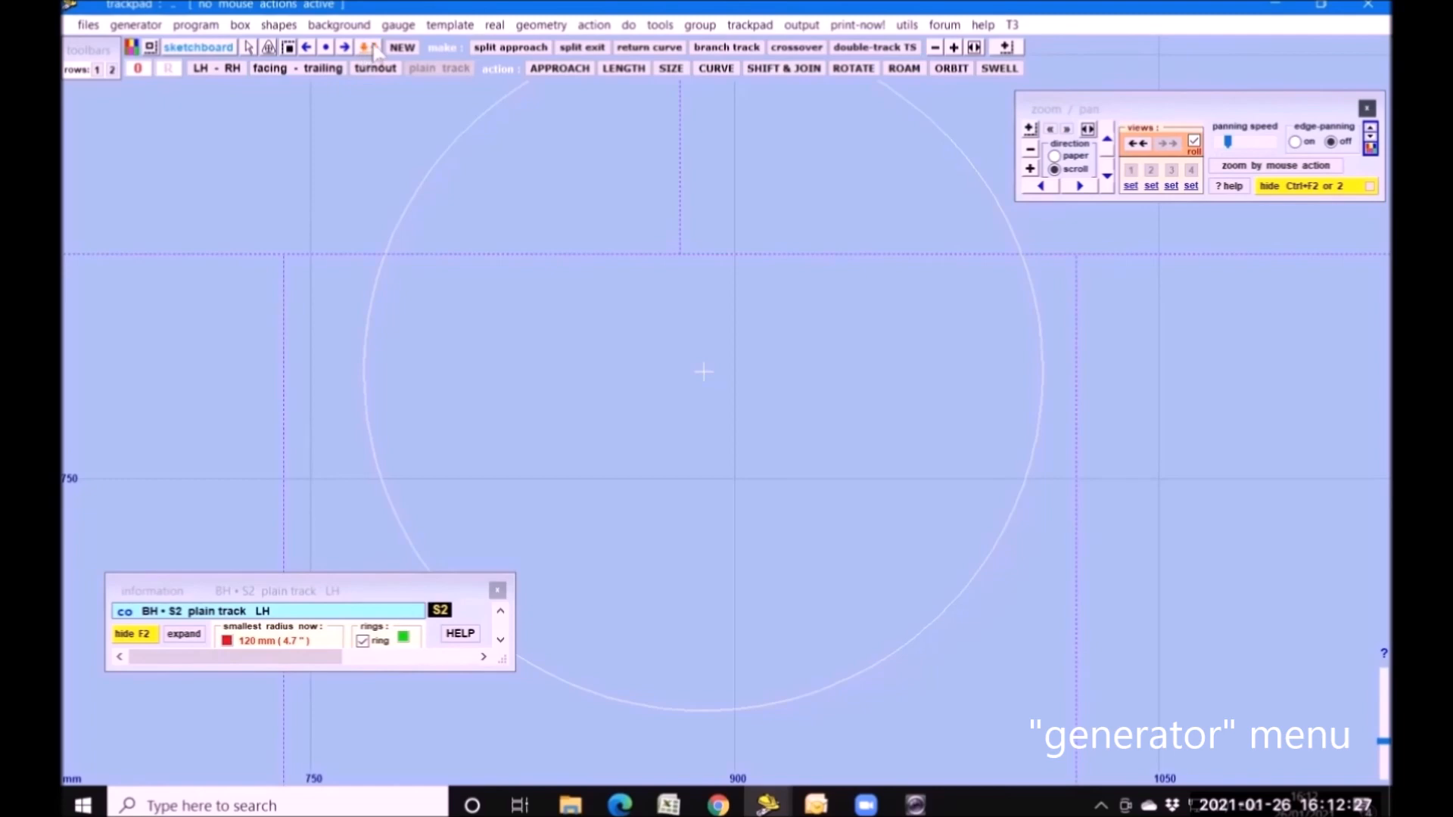
- Reset the generator to its normal settings and start a new control template of straight plain track
{"action": "left_click", "coordinate": [141, 26]}
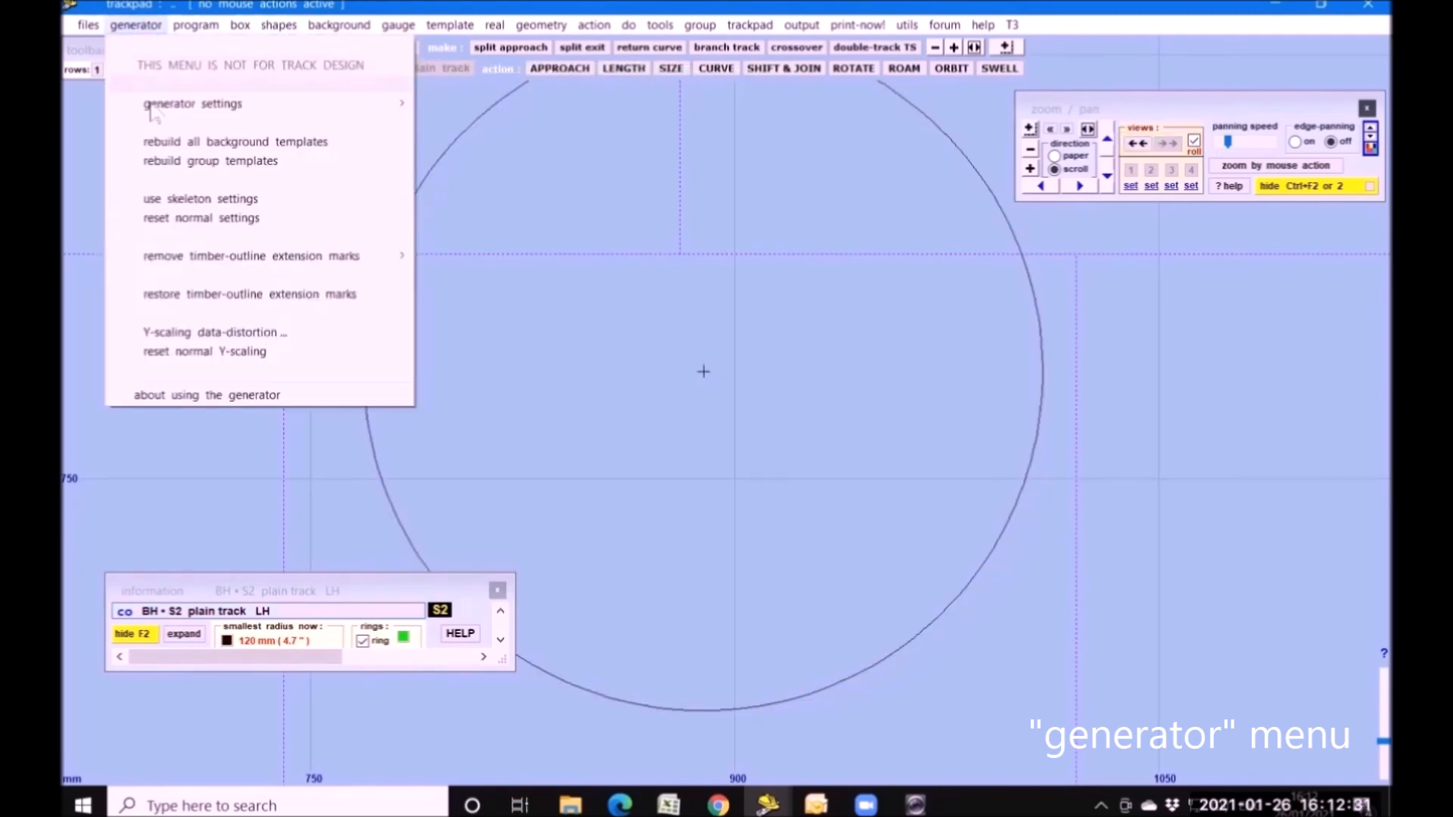
{"action": "left_click", "coordinate": [164, 219]}
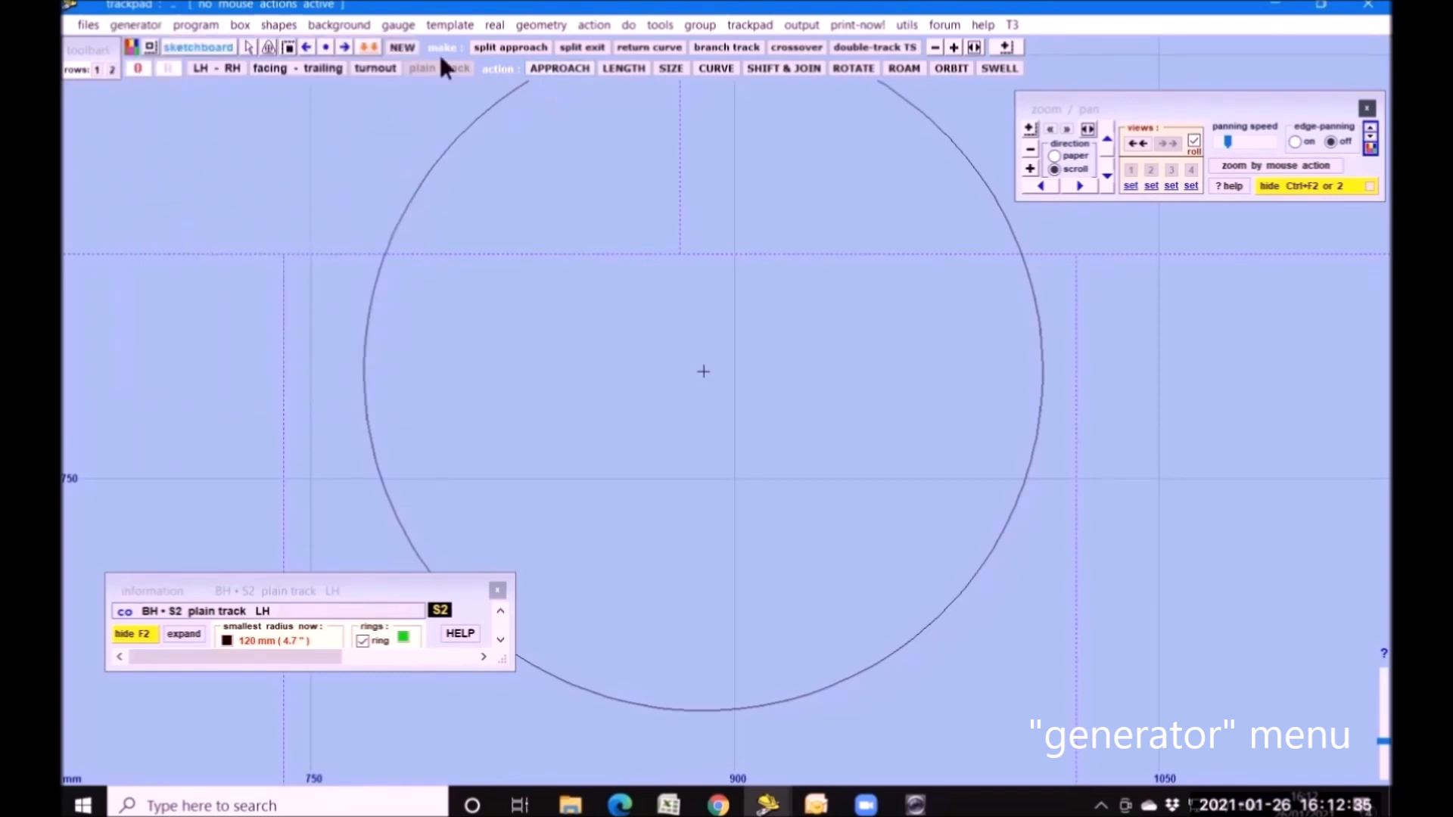
{"action": "left_click", "coordinate": [411, 49]}
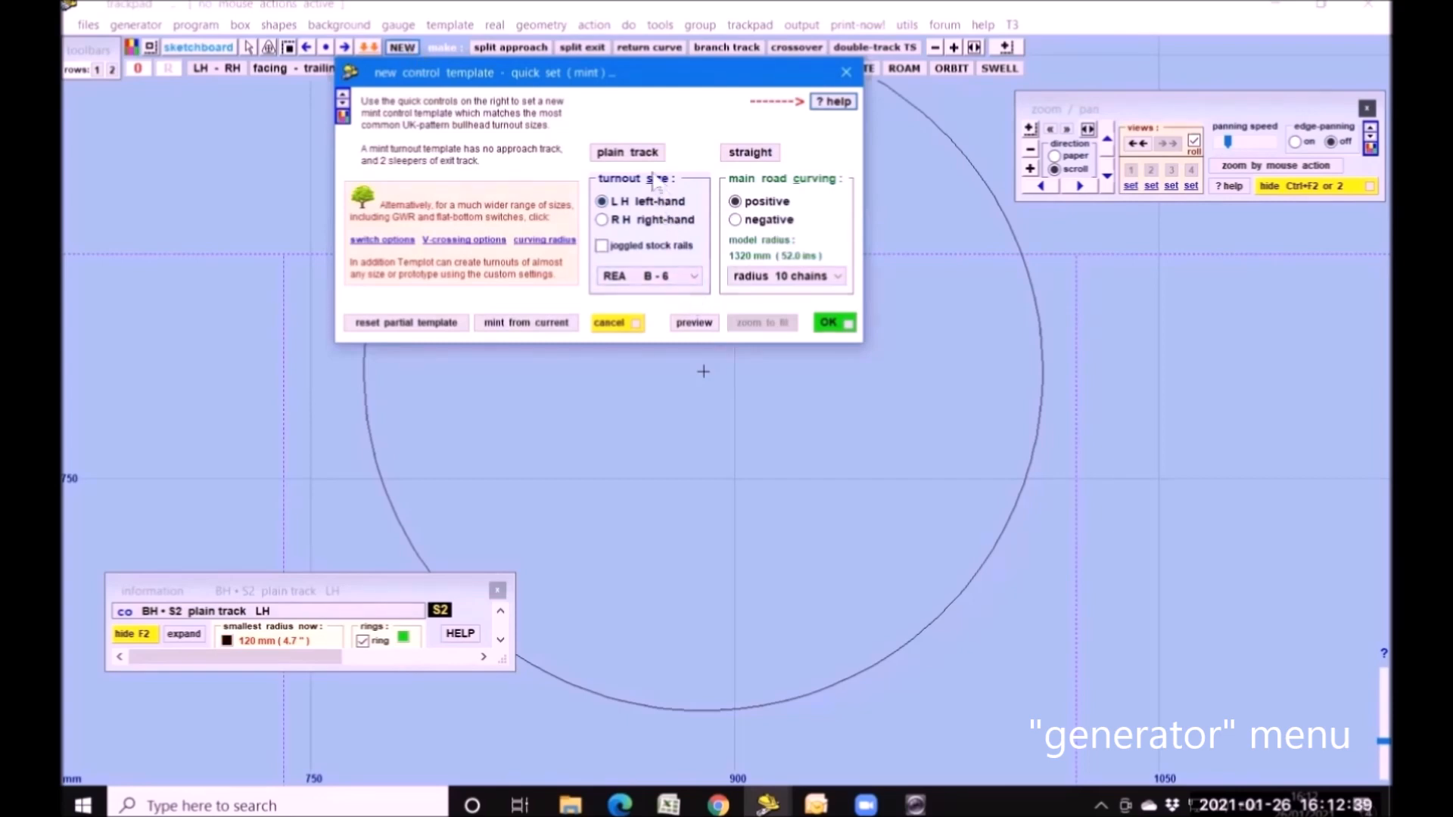
{"action": "left_click", "coordinate": [641, 156]}
{"action": "left_click", "coordinate": [740, 157]}
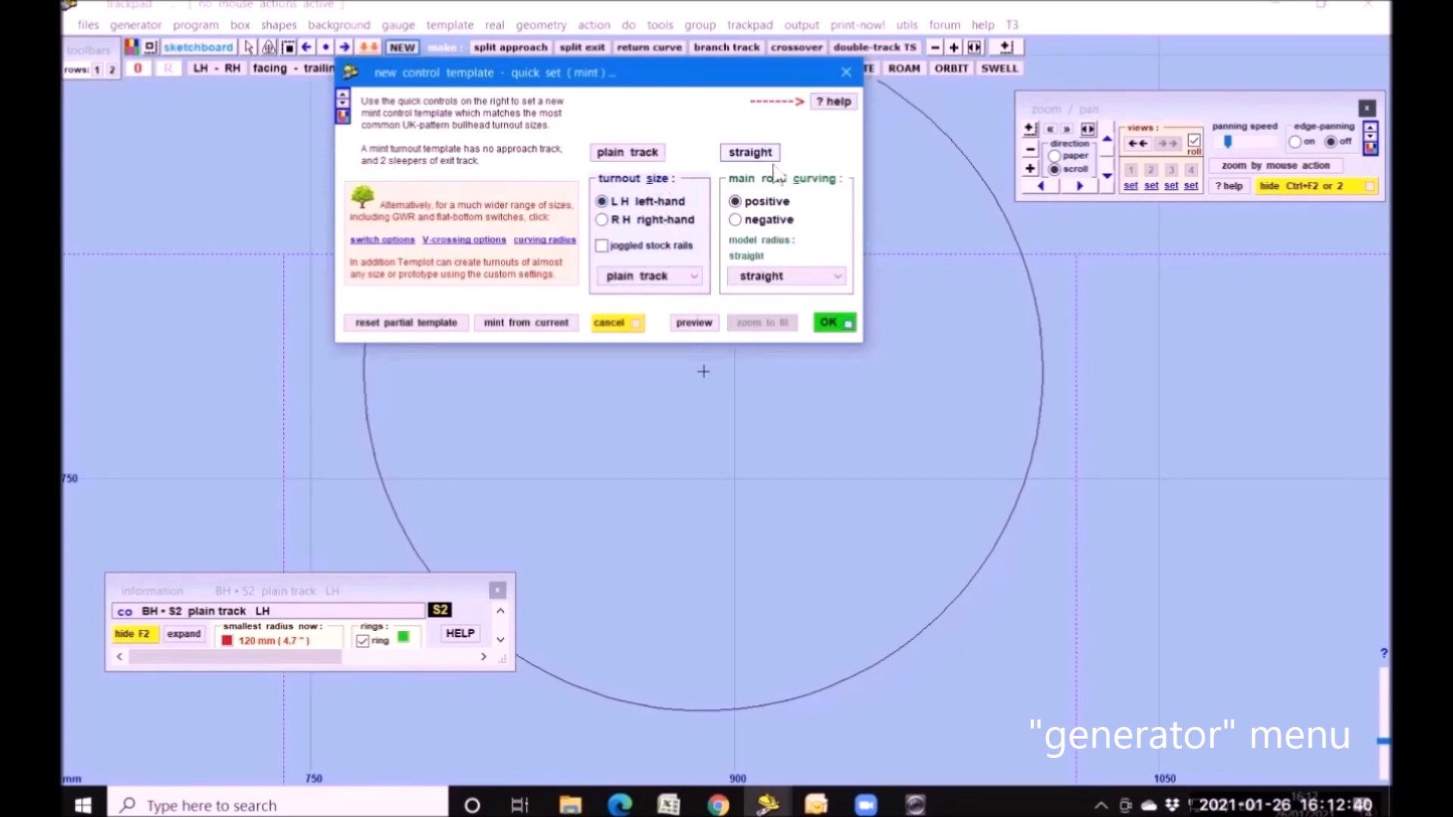
{"action": "left_click", "coordinate": [830, 323]}
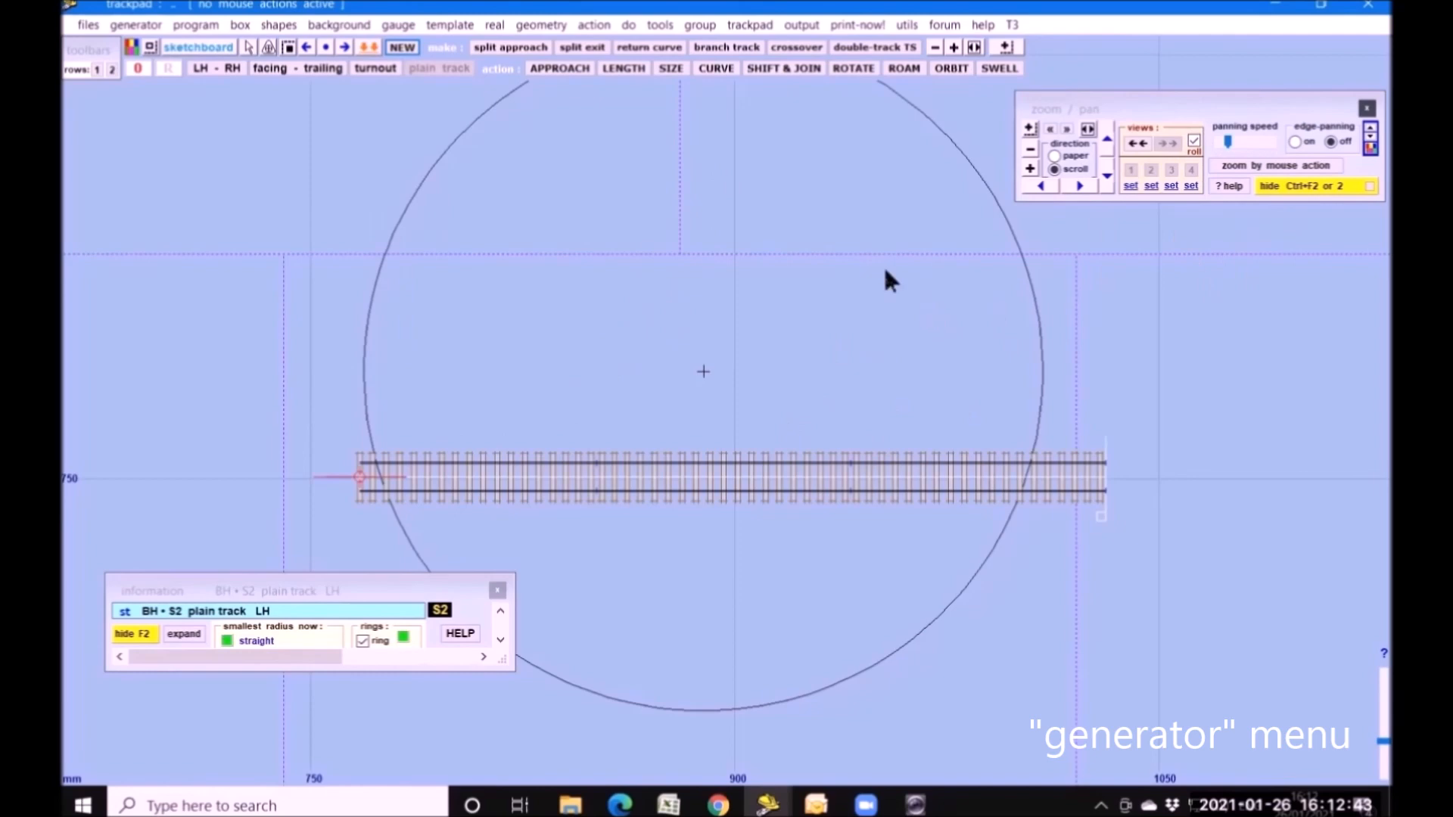
- Shift the straight track to about X 767.11 mm, Y 771.23 mm so its centre-line passes through the circle's centre mark
{"action": "left_click", "coordinate": [1029, 168]}
{"action": "left_click", "coordinate": [1030, 168]}
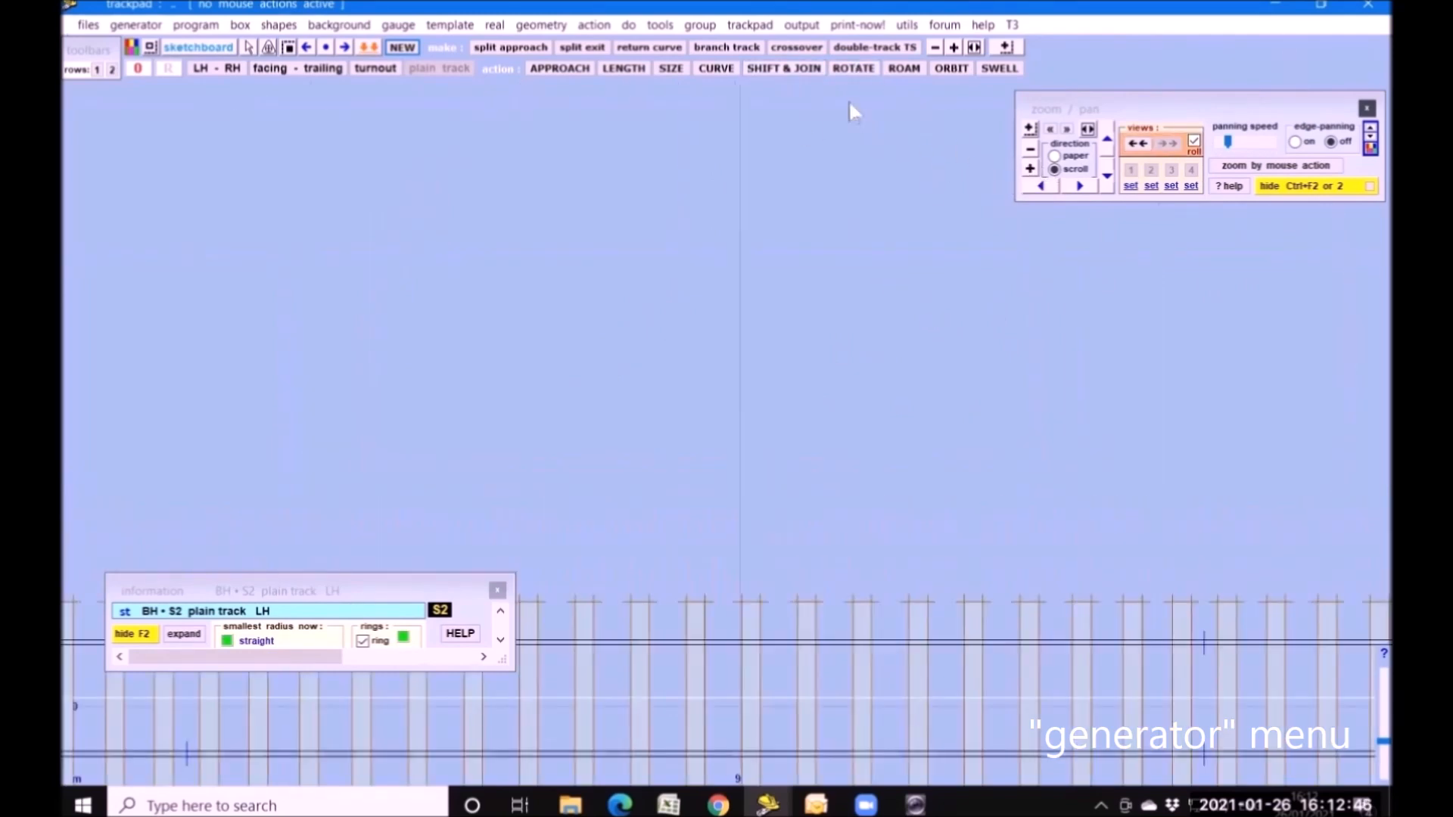
{"action": "left_click", "coordinate": [764, 70]}
{"action": "left_click_drag", "start_coordinate": [893, 524], "coordinate": [867, 115]}
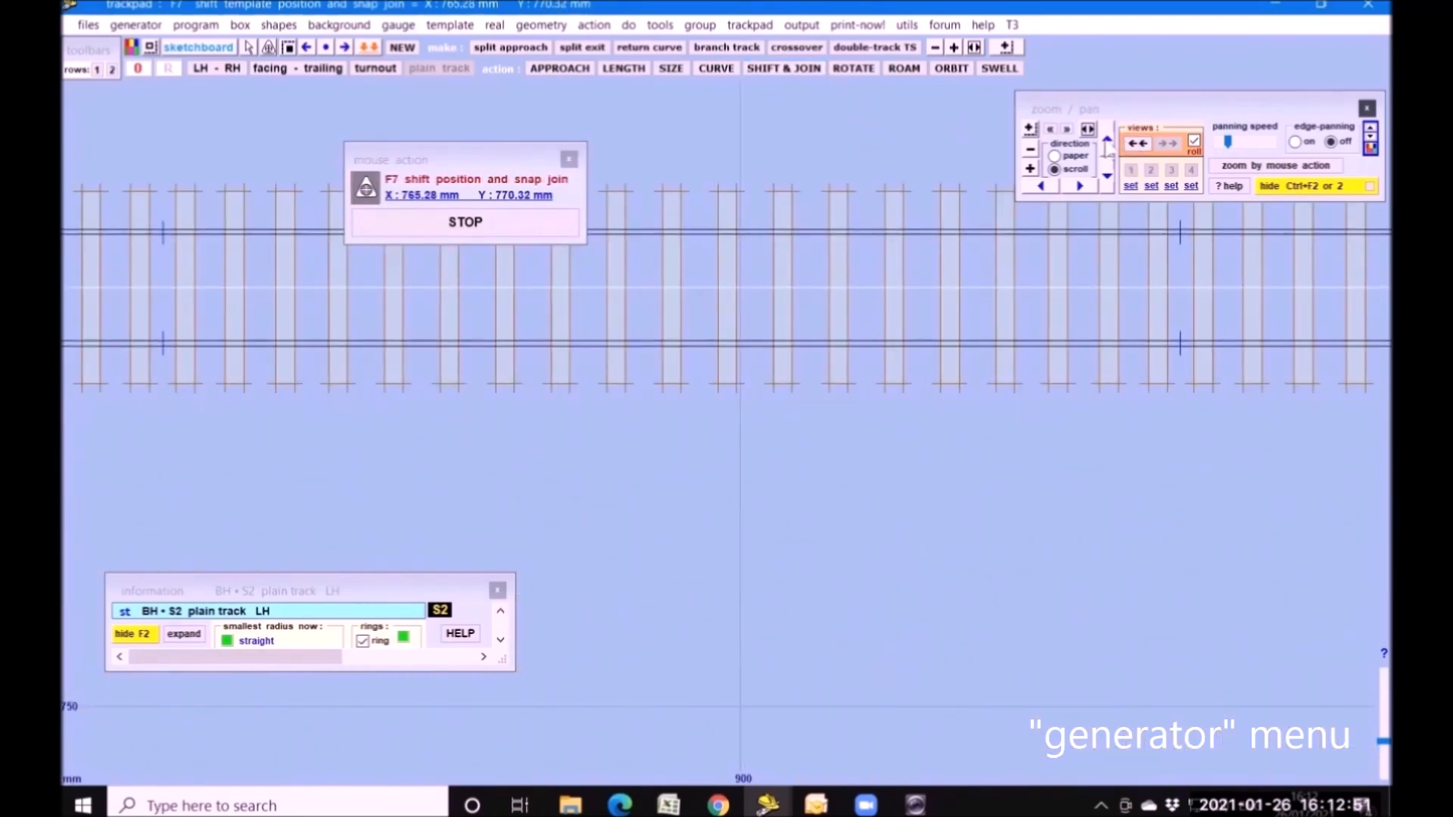
{"action": "left_click", "coordinate": [1106, 142]}
{"action": "left_click_drag", "start_coordinate": [919, 457], "coordinate": [896, 159]}
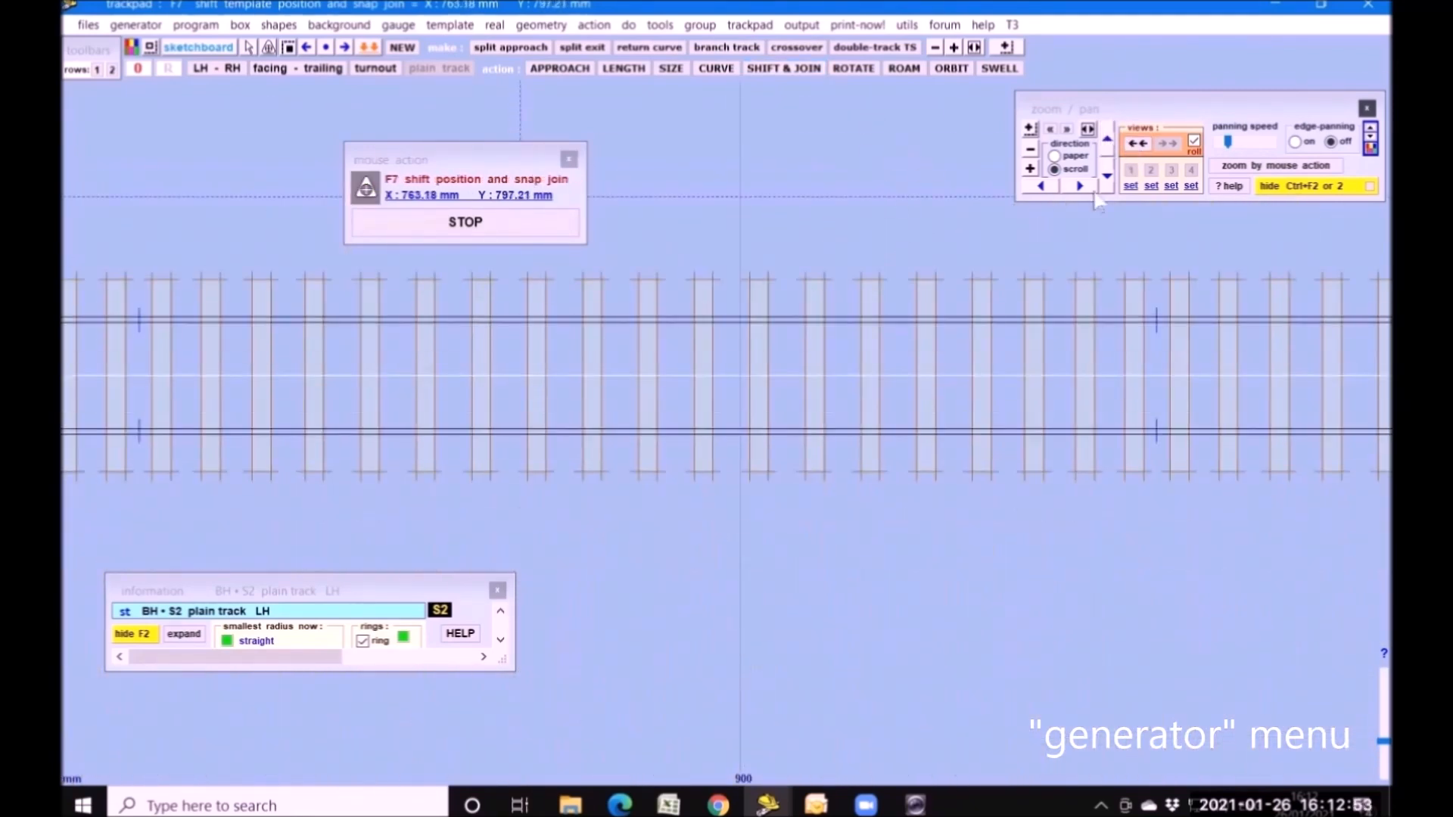
{"action": "left_click", "coordinate": [1030, 149]}
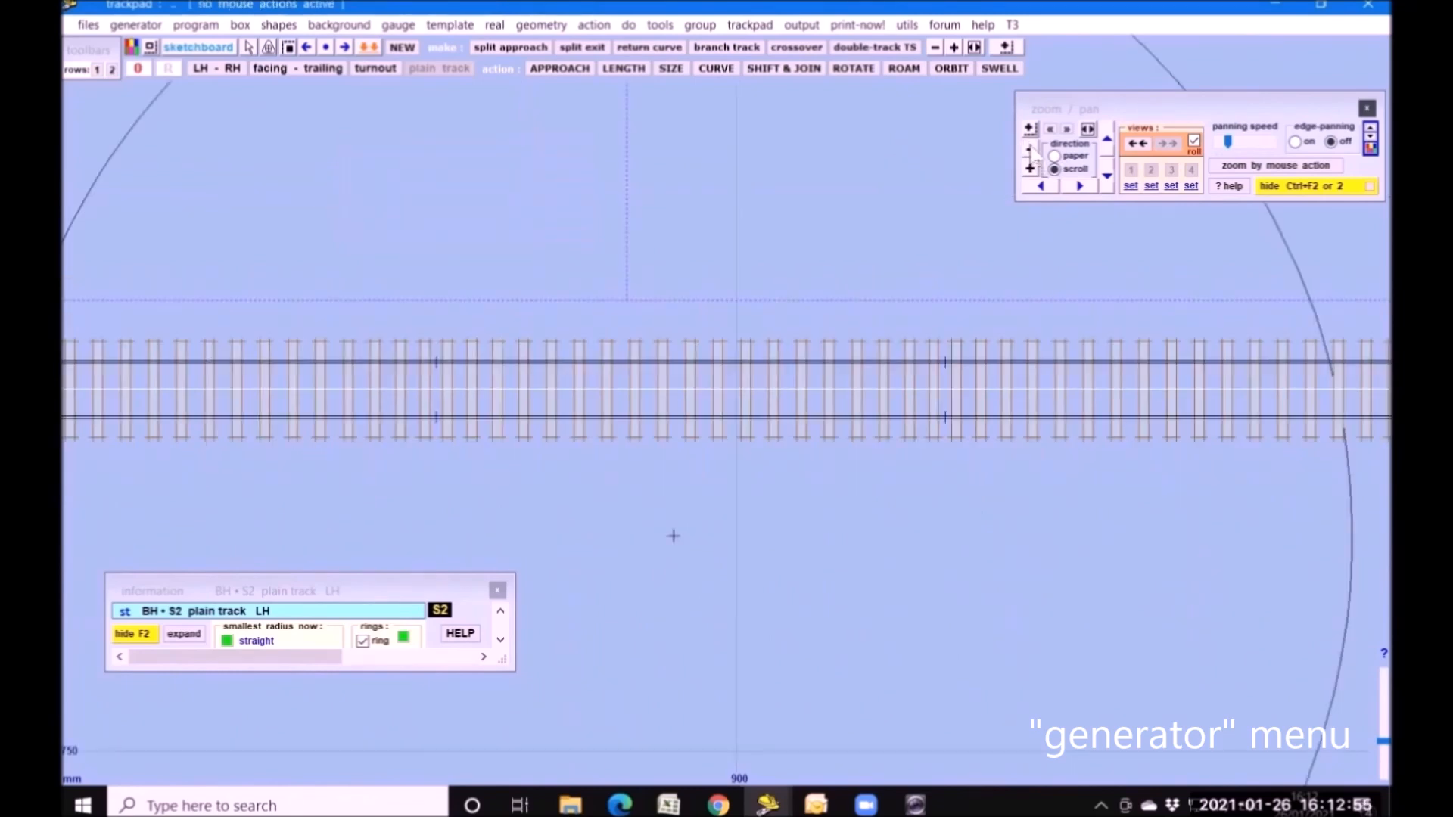
{"action": "left_click", "coordinate": [757, 68]}
{"action": "left_click_drag", "start_coordinate": [753, 136], "coordinate": [772, 286]}
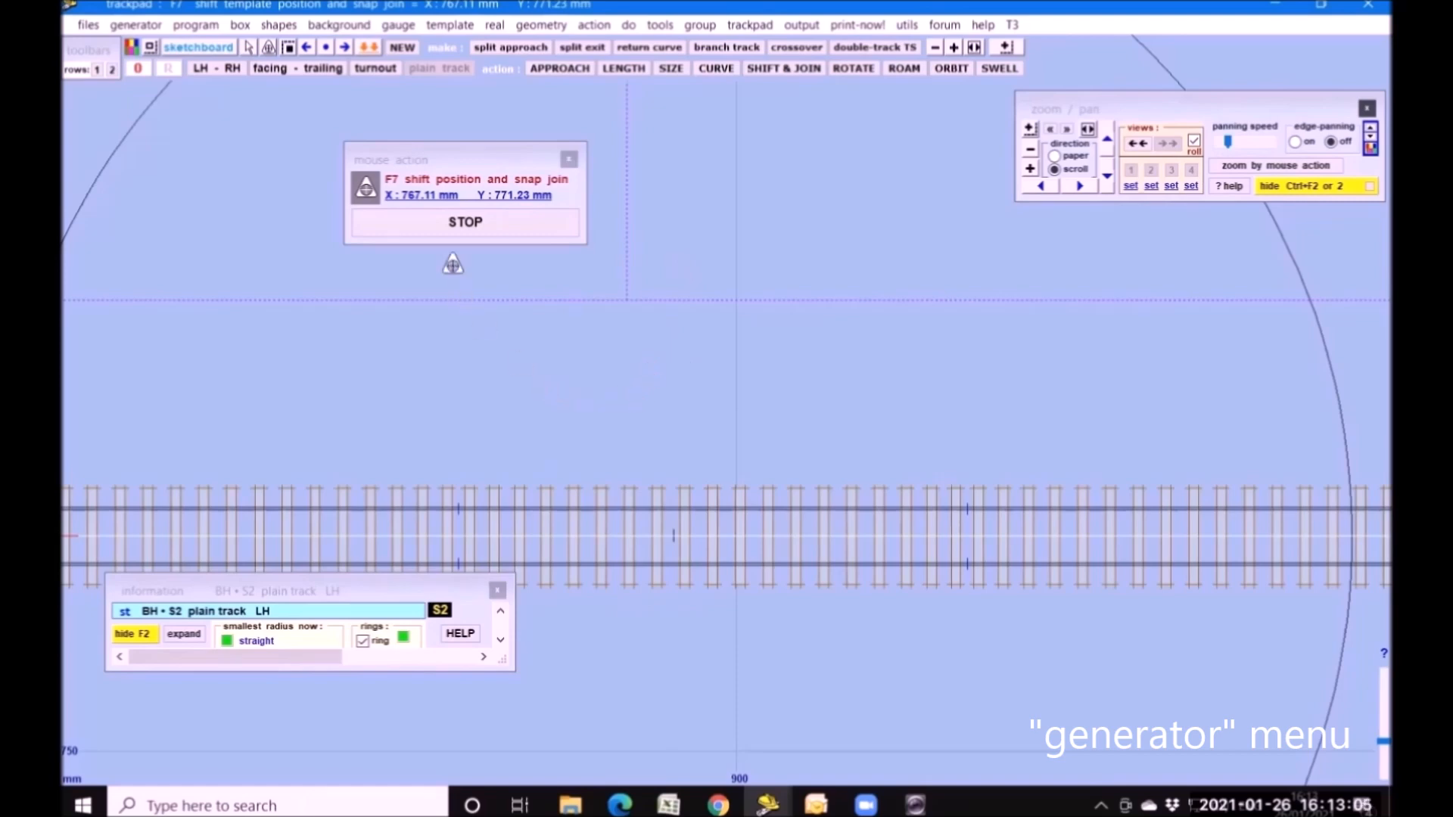
{"action": "left_click", "coordinate": [469, 224]}
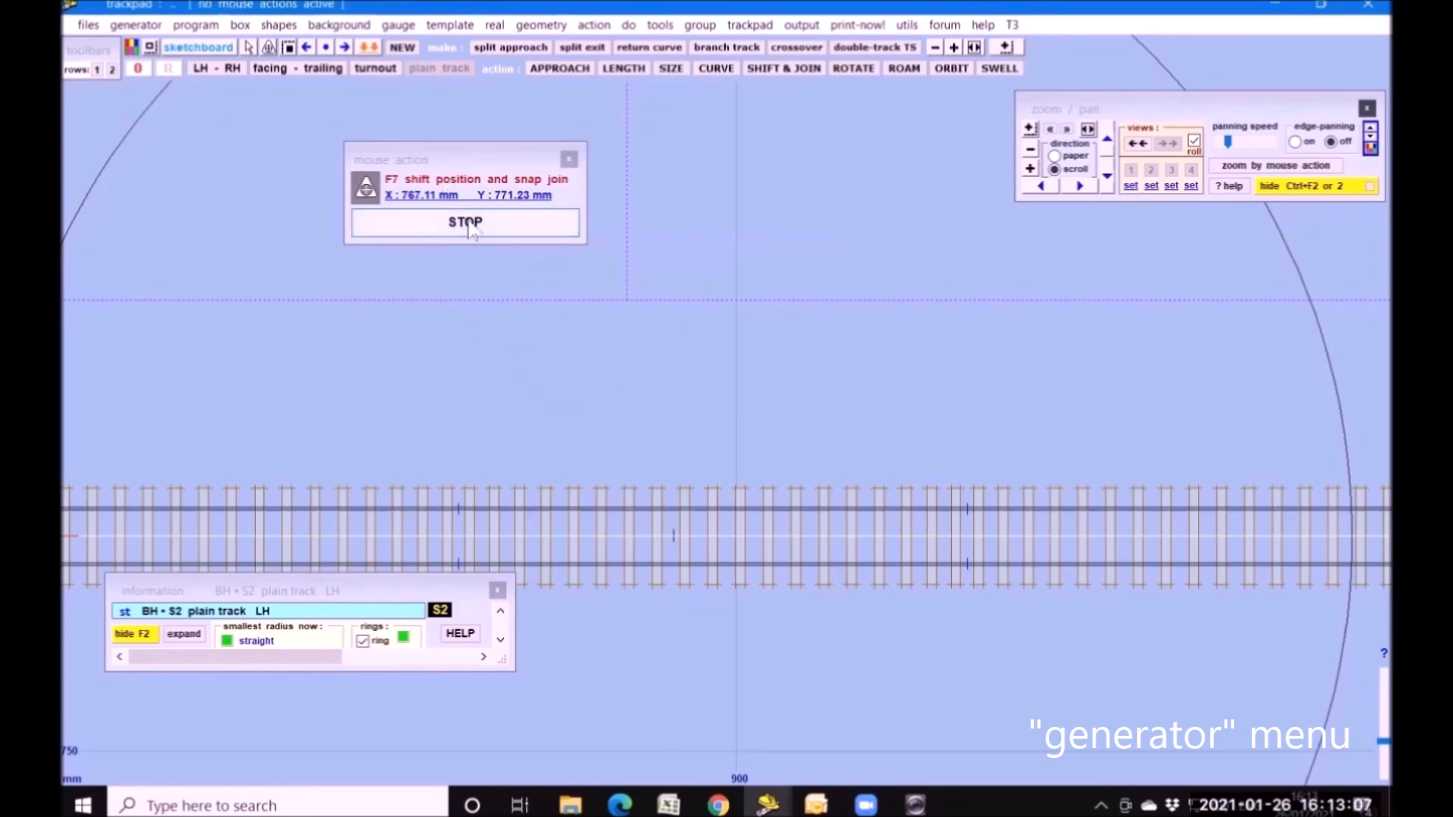
{"action": "left_click", "coordinate": [1029, 150]}
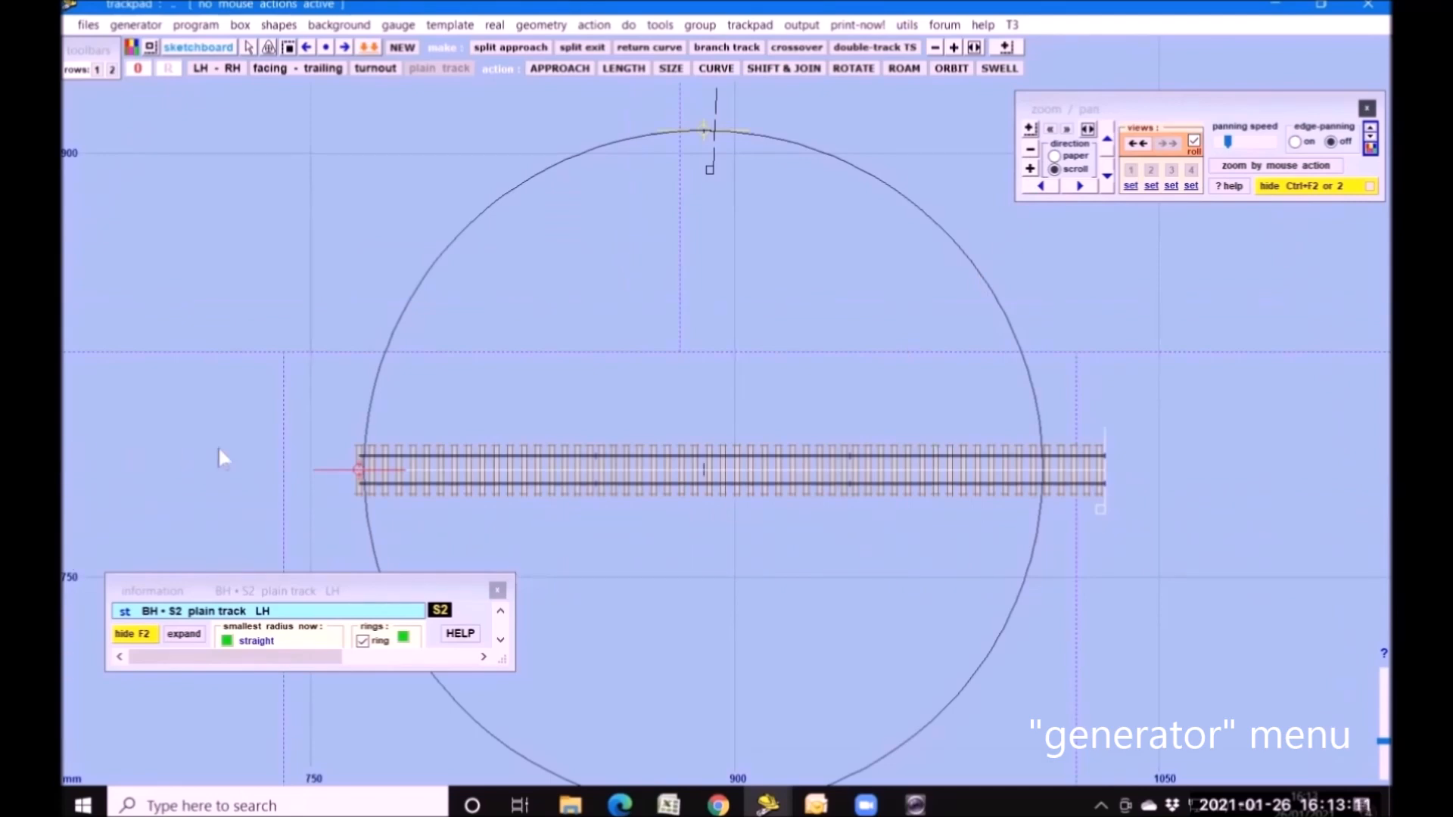
- Show the main program panel and close it again
{"action": "left_click", "coordinate": [198, 25]}
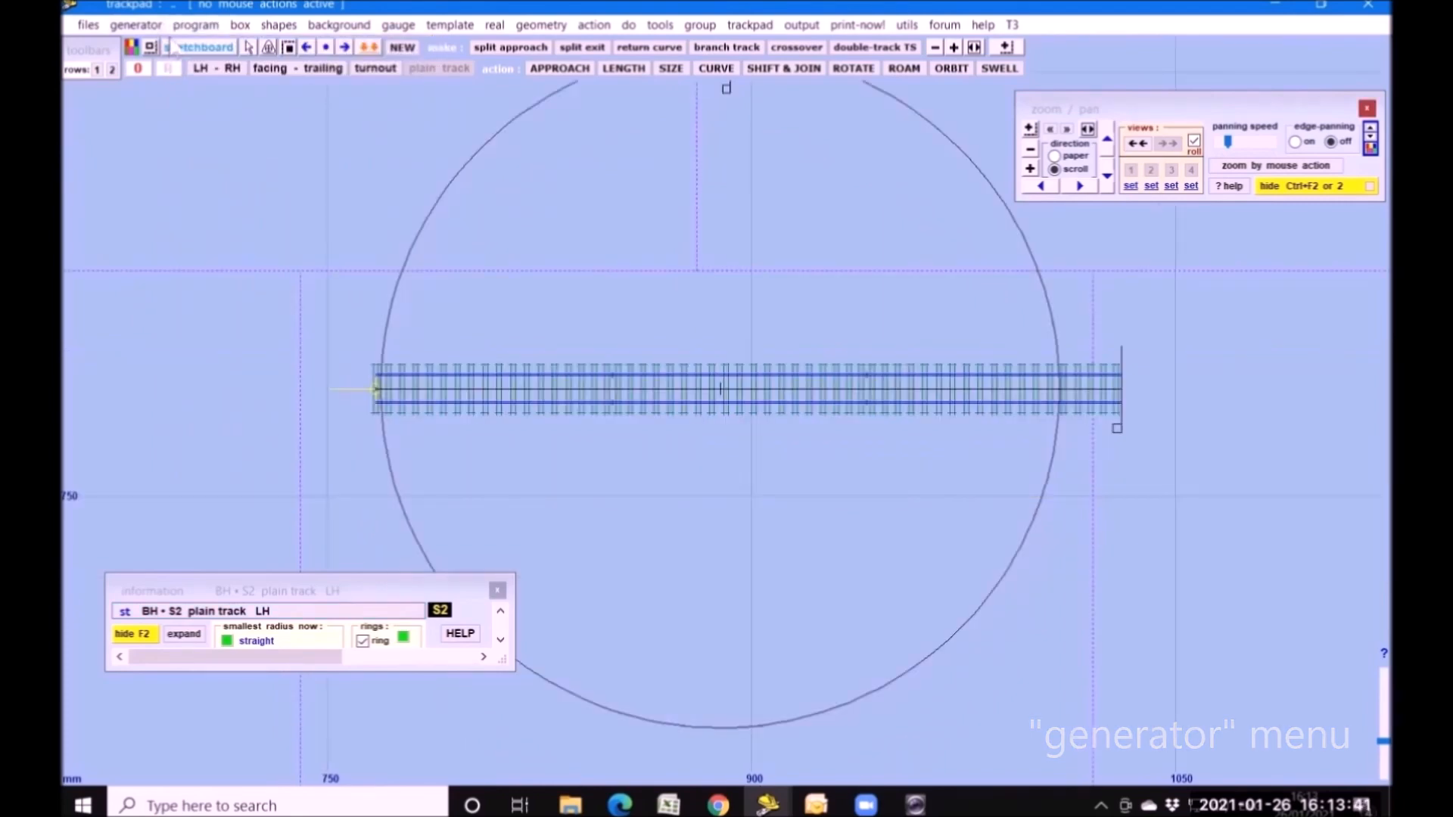
{"action": "left_click", "coordinate": [197, 25]}
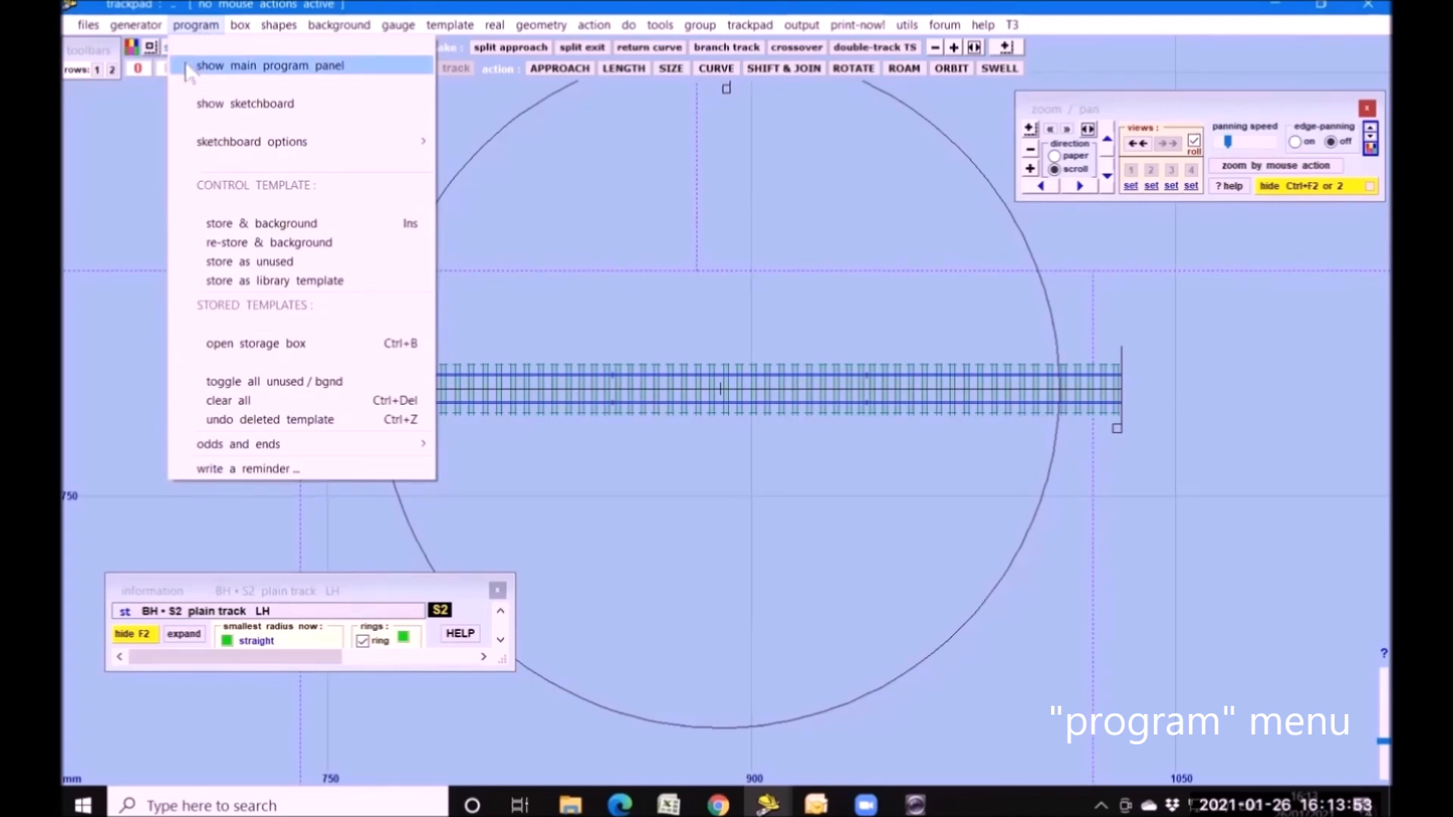
{"action": "left_click", "coordinate": [186, 66]}
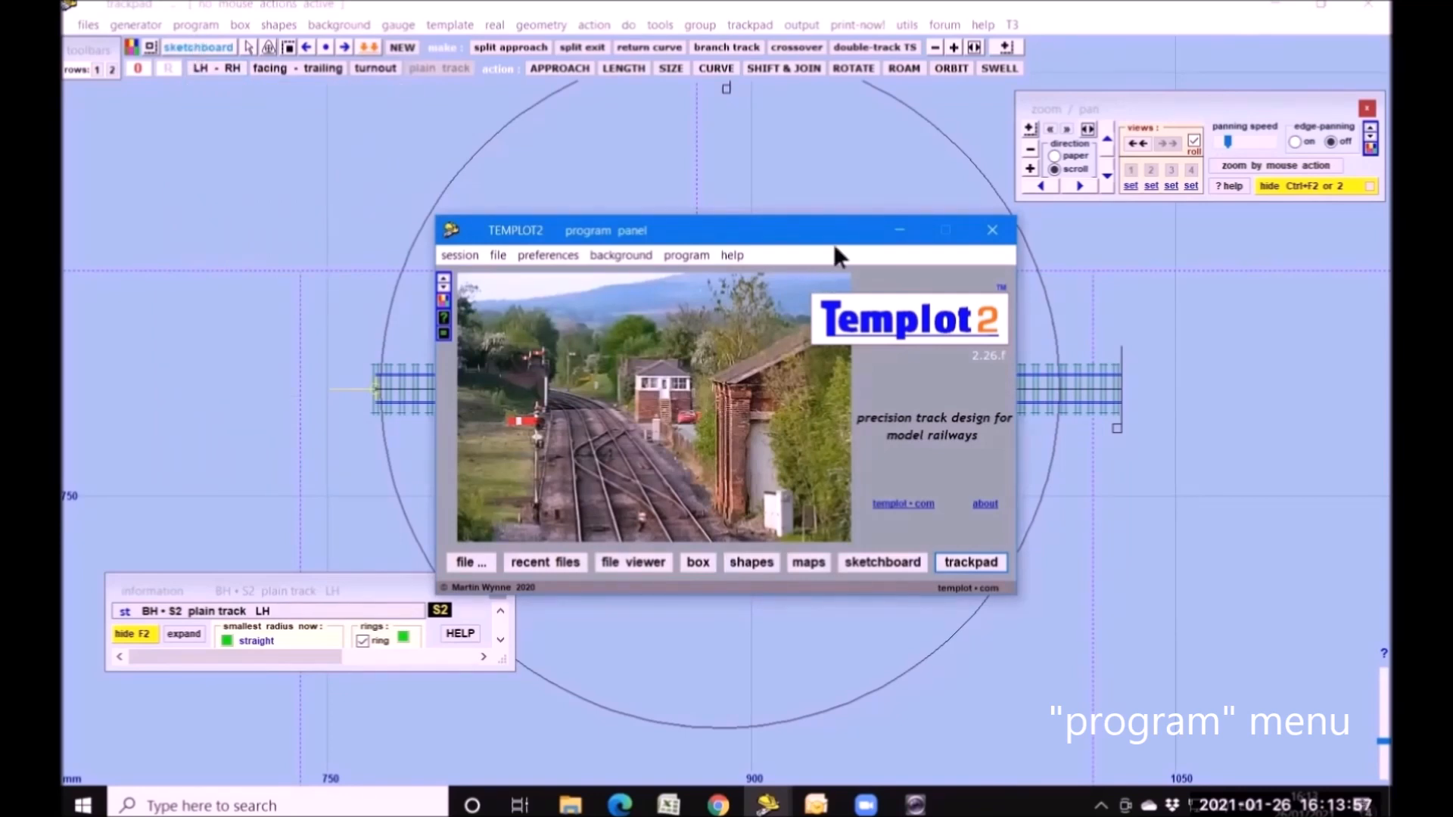
{"action": "left_click", "coordinate": [991, 229]}
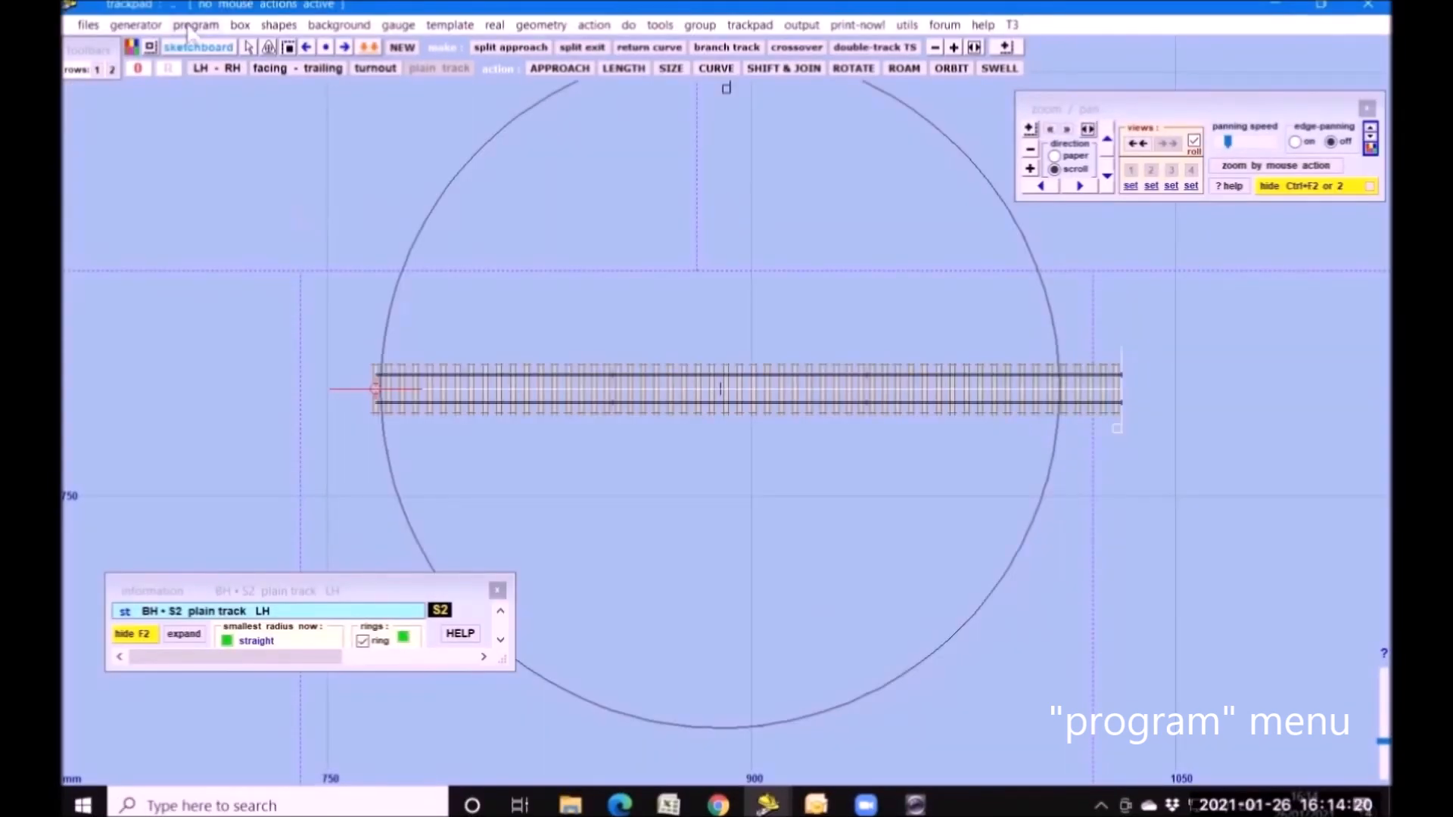
- List the storage box's templates, examine the information on the fourth one (PL004), and close the box
{"action": "left_click", "coordinate": [196, 25]}
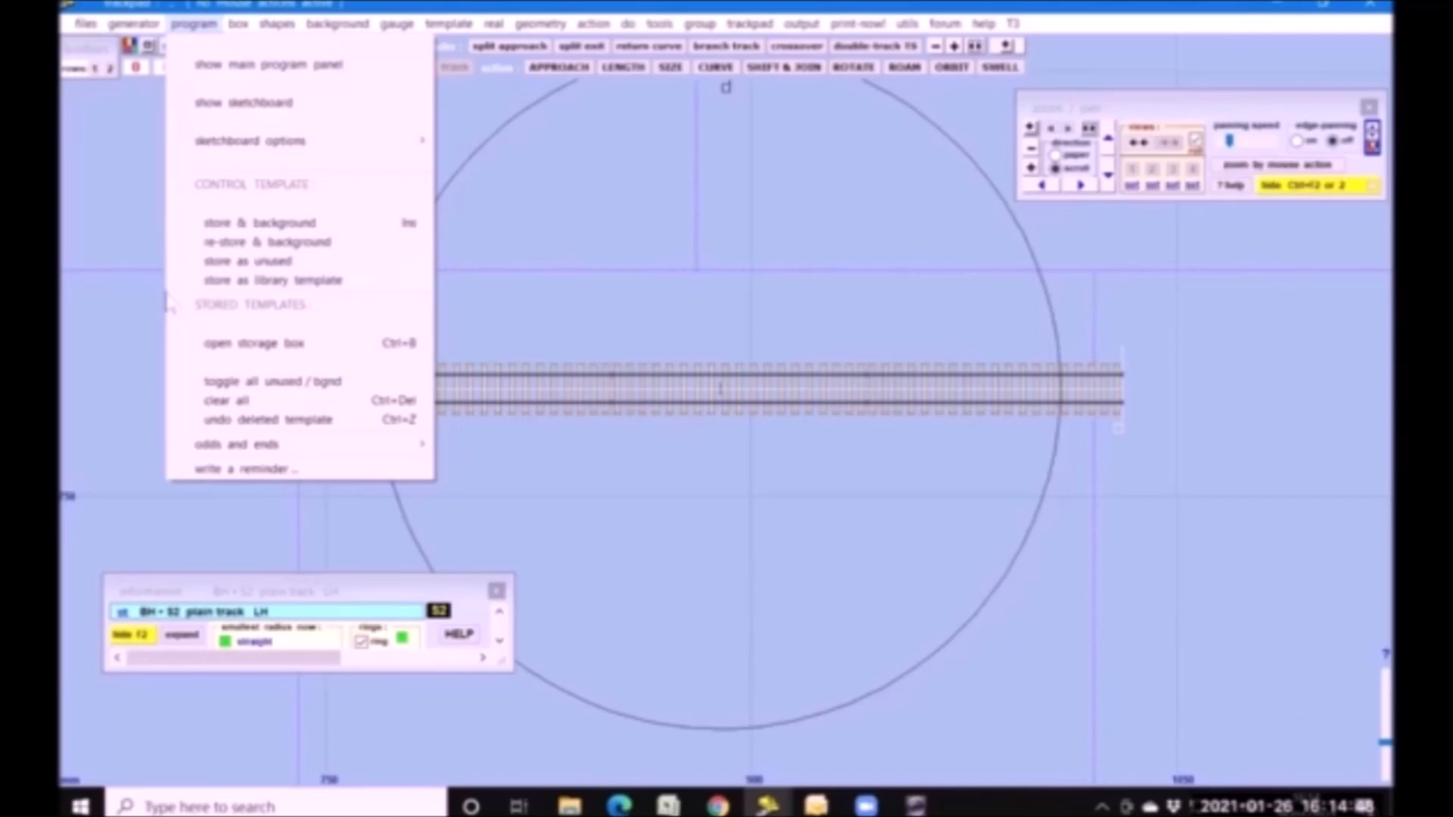
{"action": "left_click", "coordinate": [238, 344]}
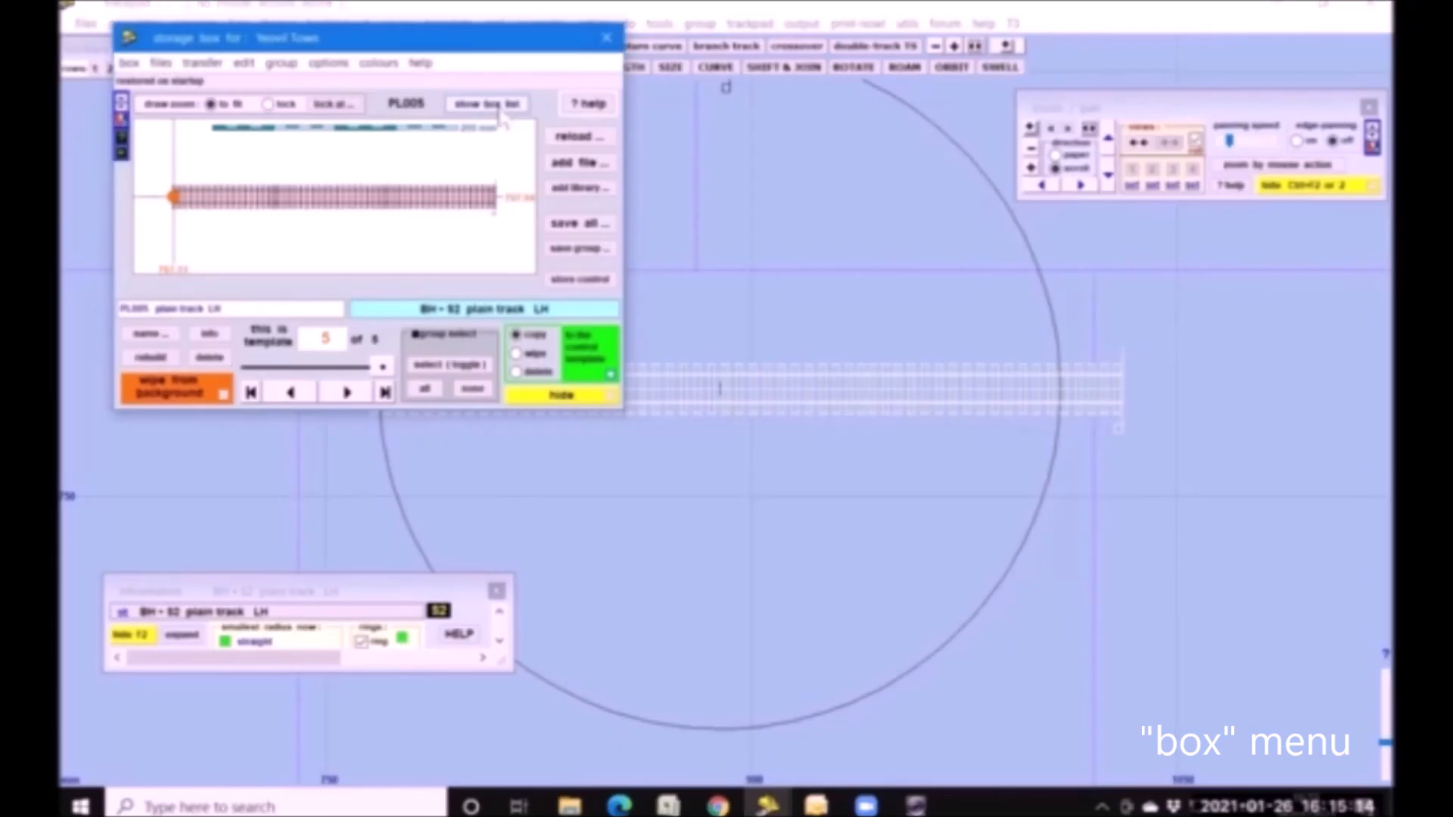
{"action": "left_click", "coordinate": [496, 106]}
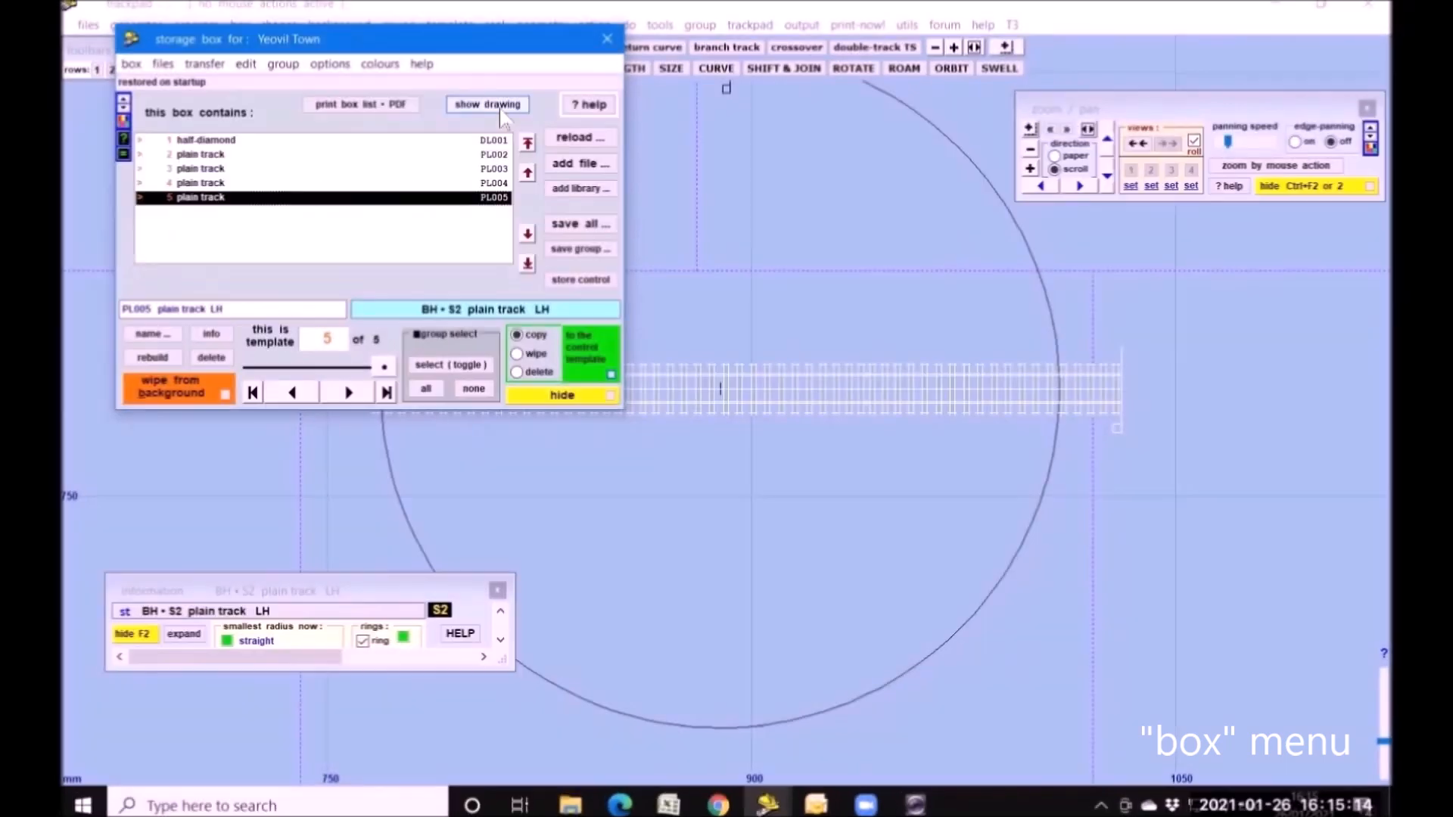
{"action": "left_click", "coordinate": [199, 185]}
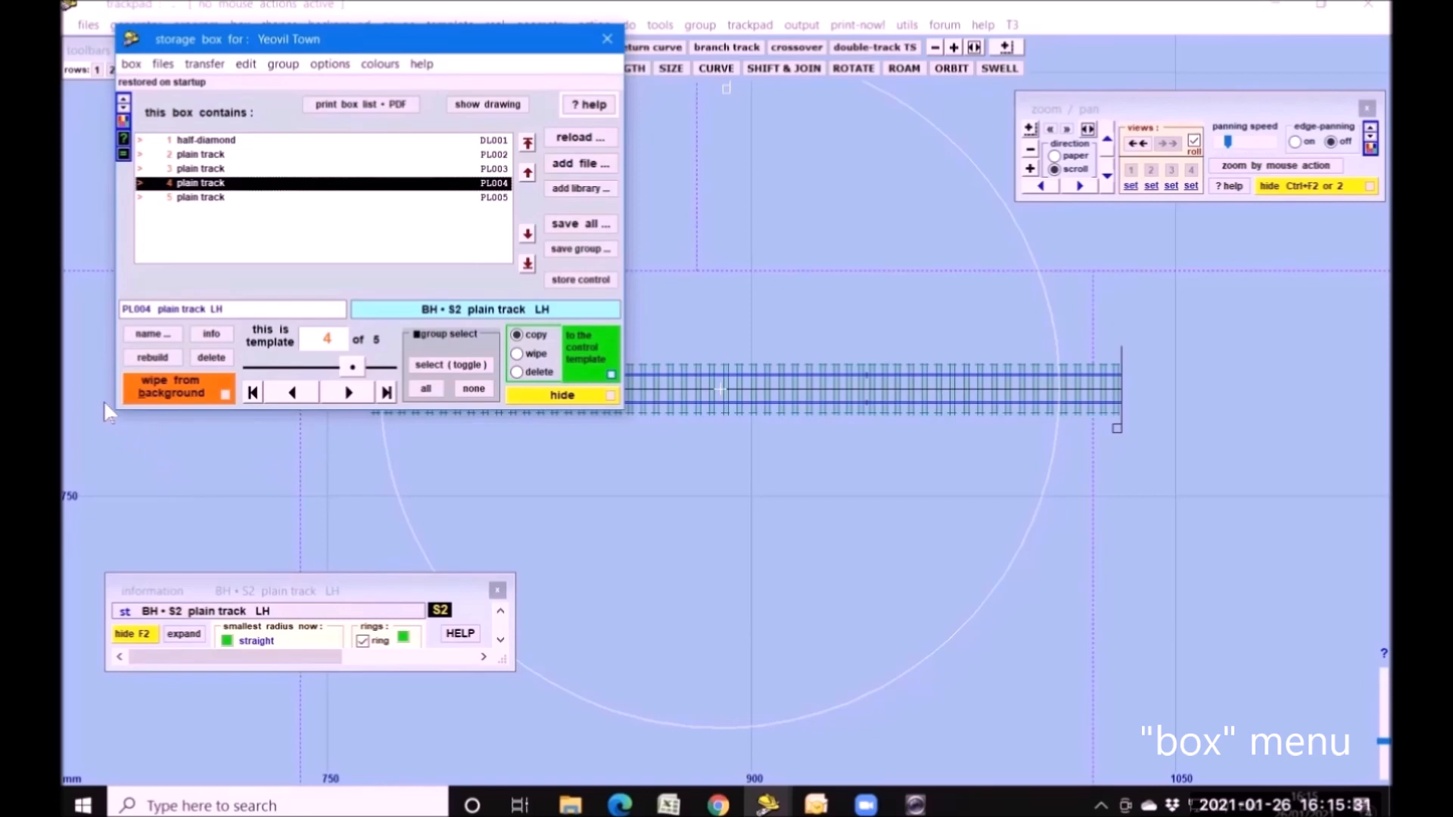
{"action": "left_click", "coordinate": [211, 334]}
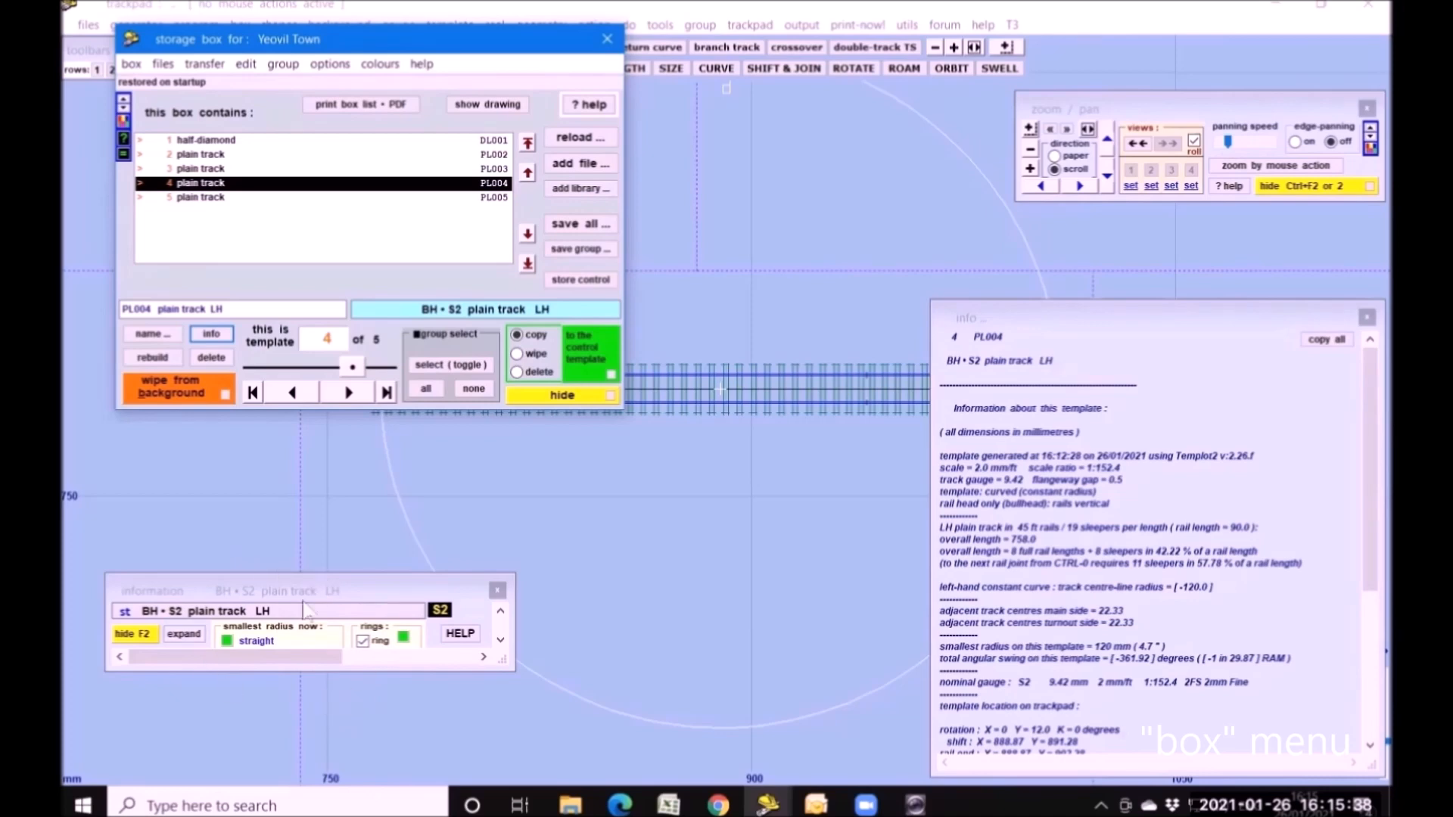
{"action": "left_click", "coordinate": [1368, 318]}
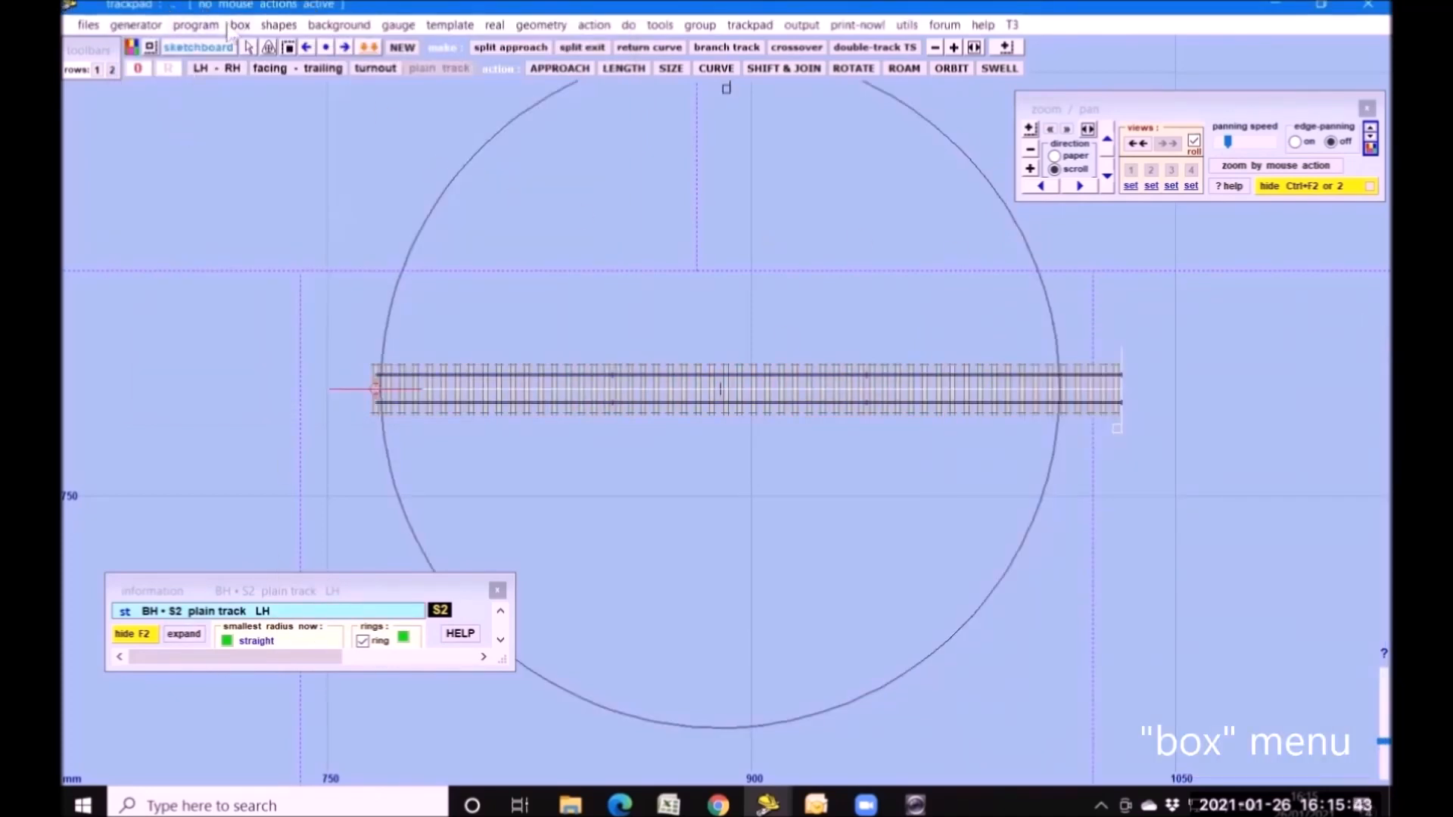
{"action": "left_click", "coordinate": [239, 25]}
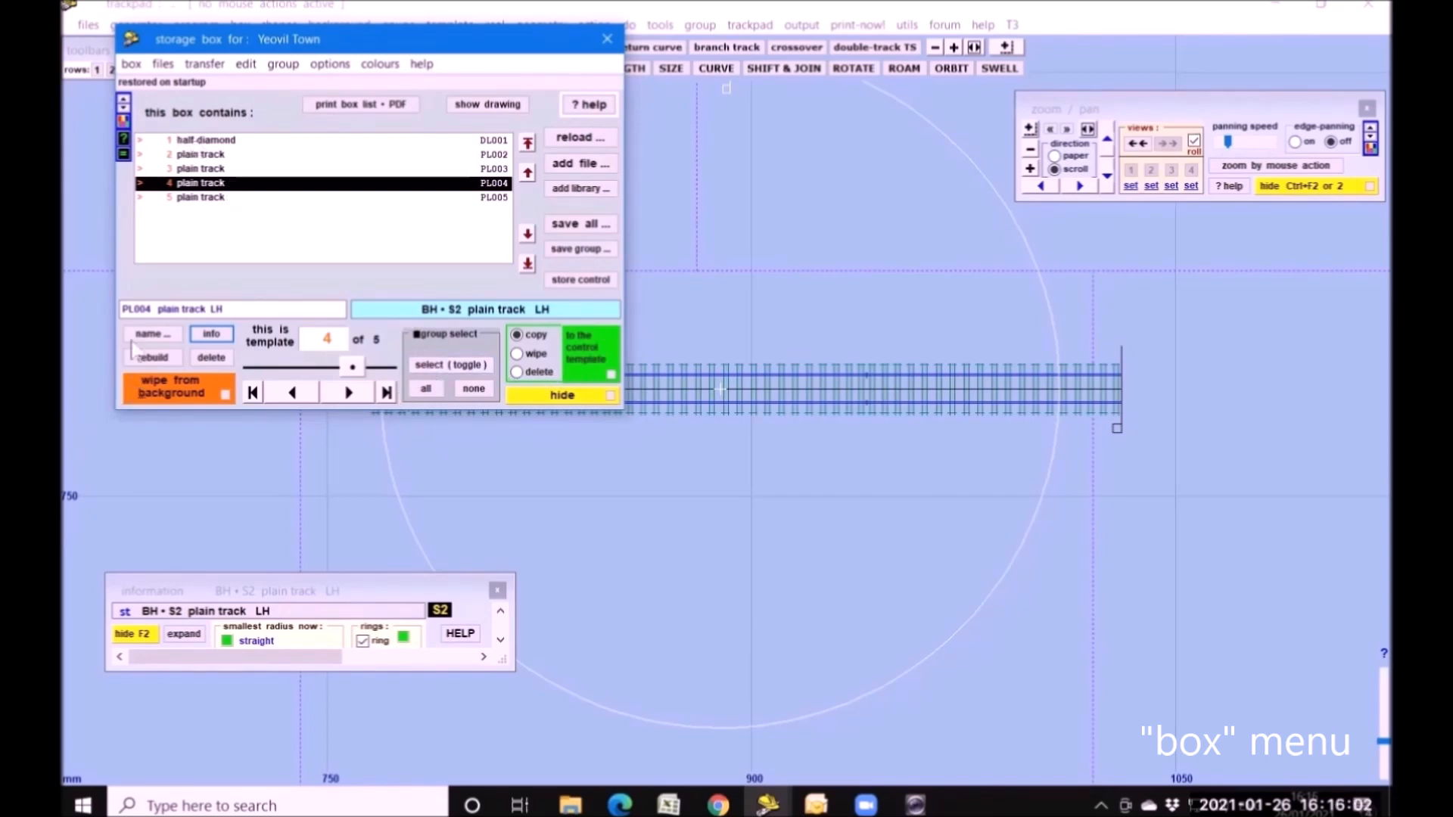
{"action": "left_click", "coordinate": [607, 39]}
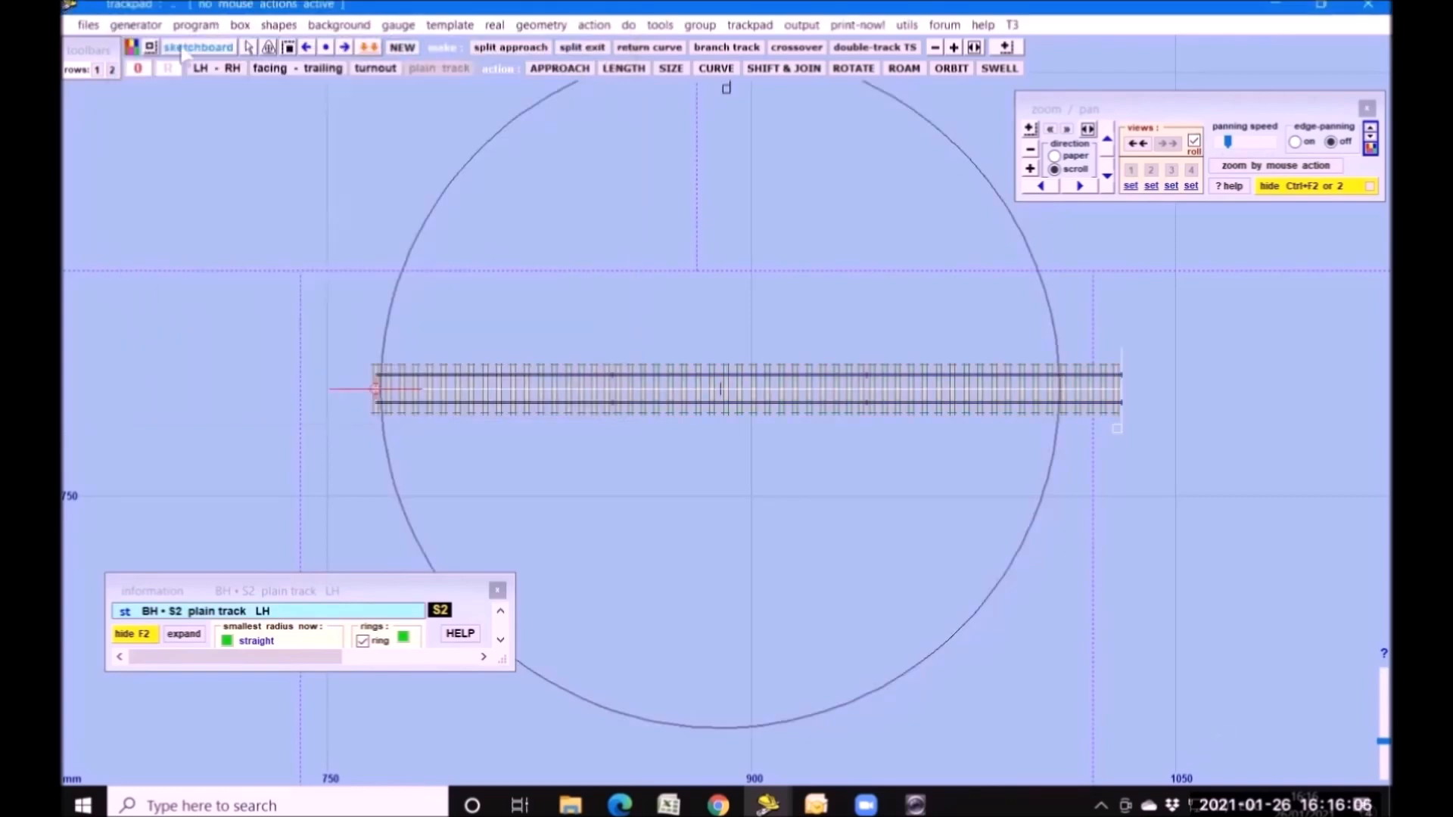
- Add a background line shape by entering dimensions, from X 0, Y 0 to X 1200 mm, Y 600 mm
{"action": "left_click", "coordinate": [290, 28]}
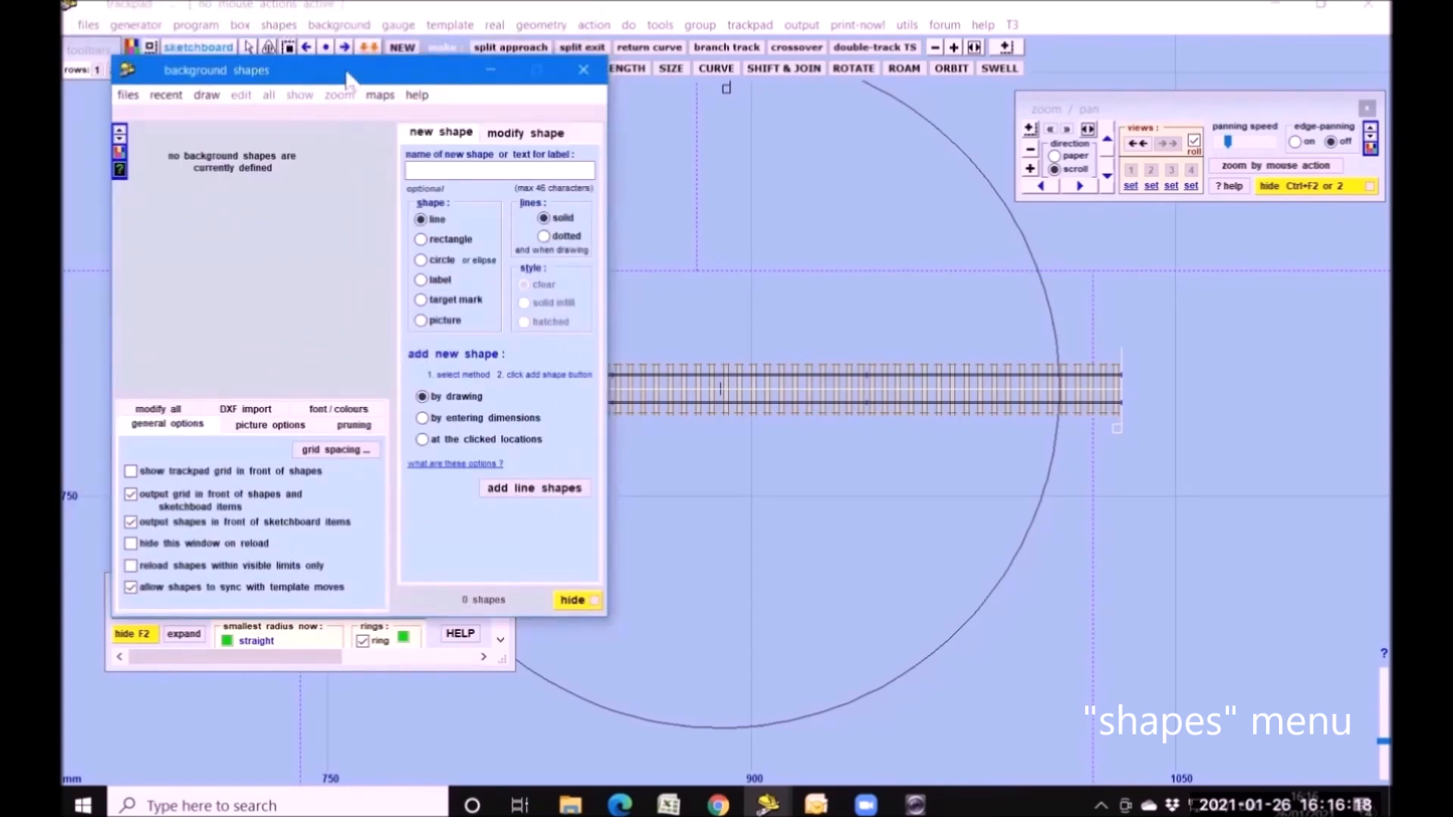
{"action": "left_click_drag", "start_coordinate": [348, 75], "coordinate": [315, 22]}
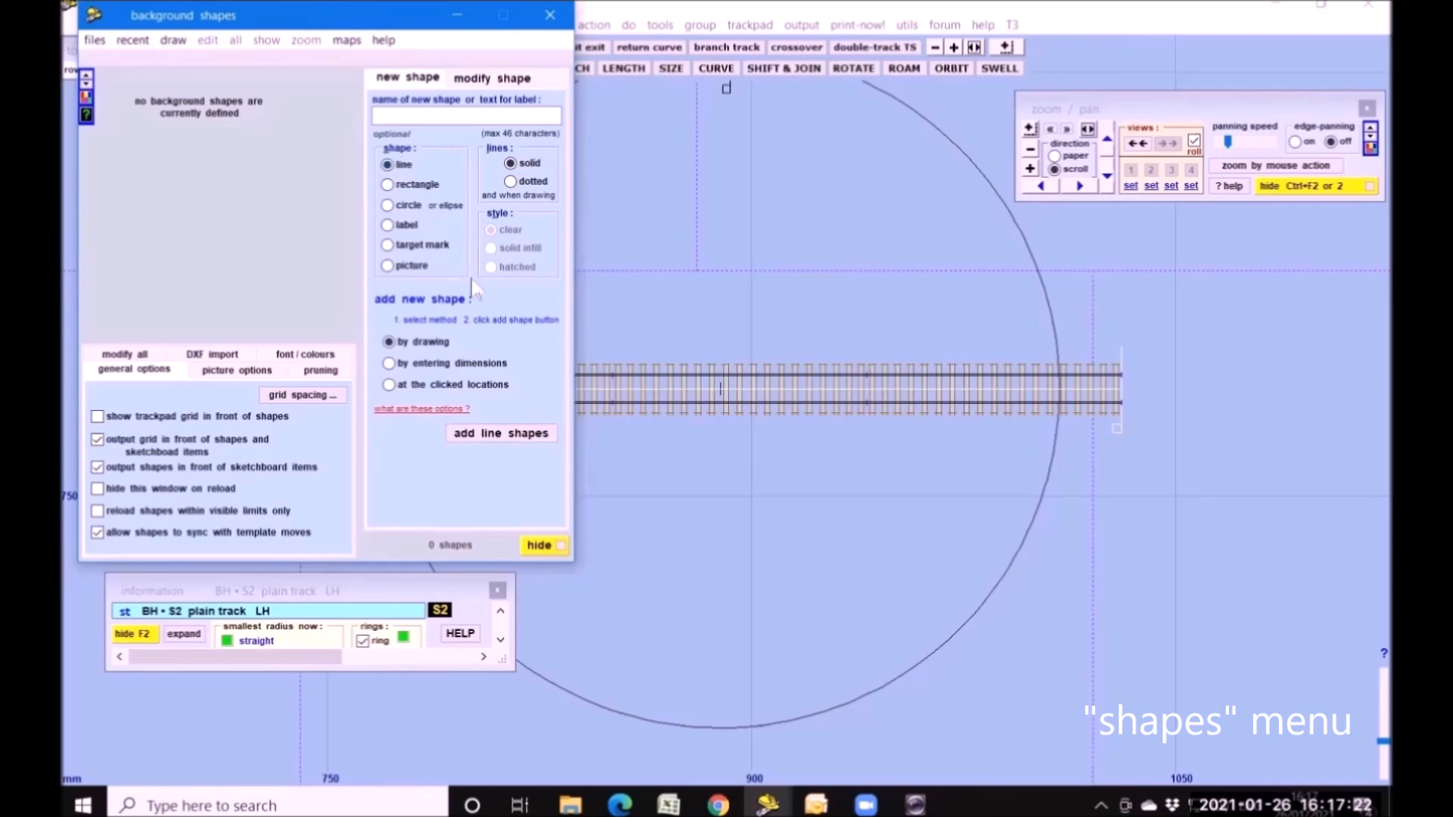
{"action": "left_click", "coordinate": [398, 364]}
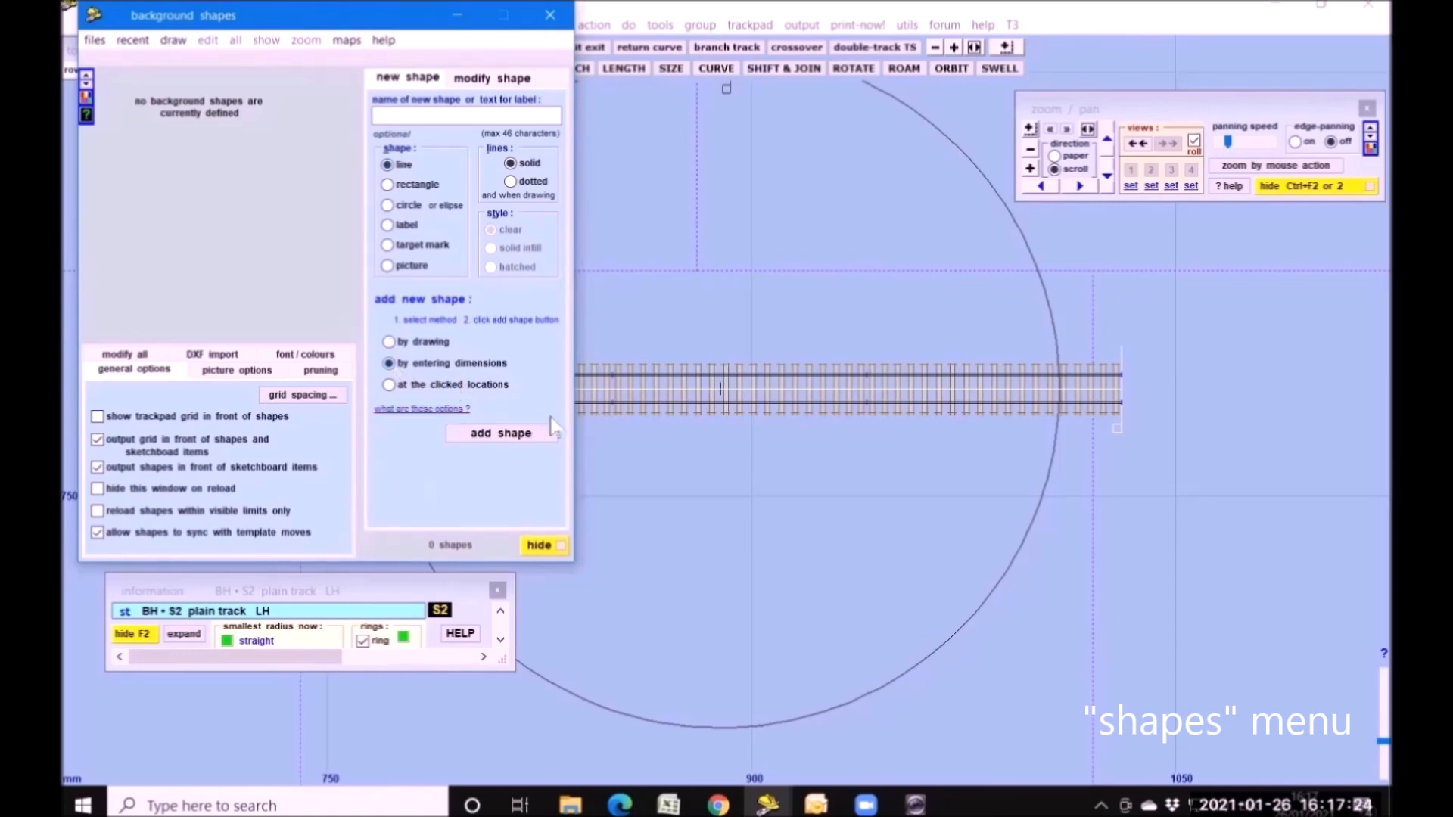
{"action": "left_click", "coordinate": [531, 438]}
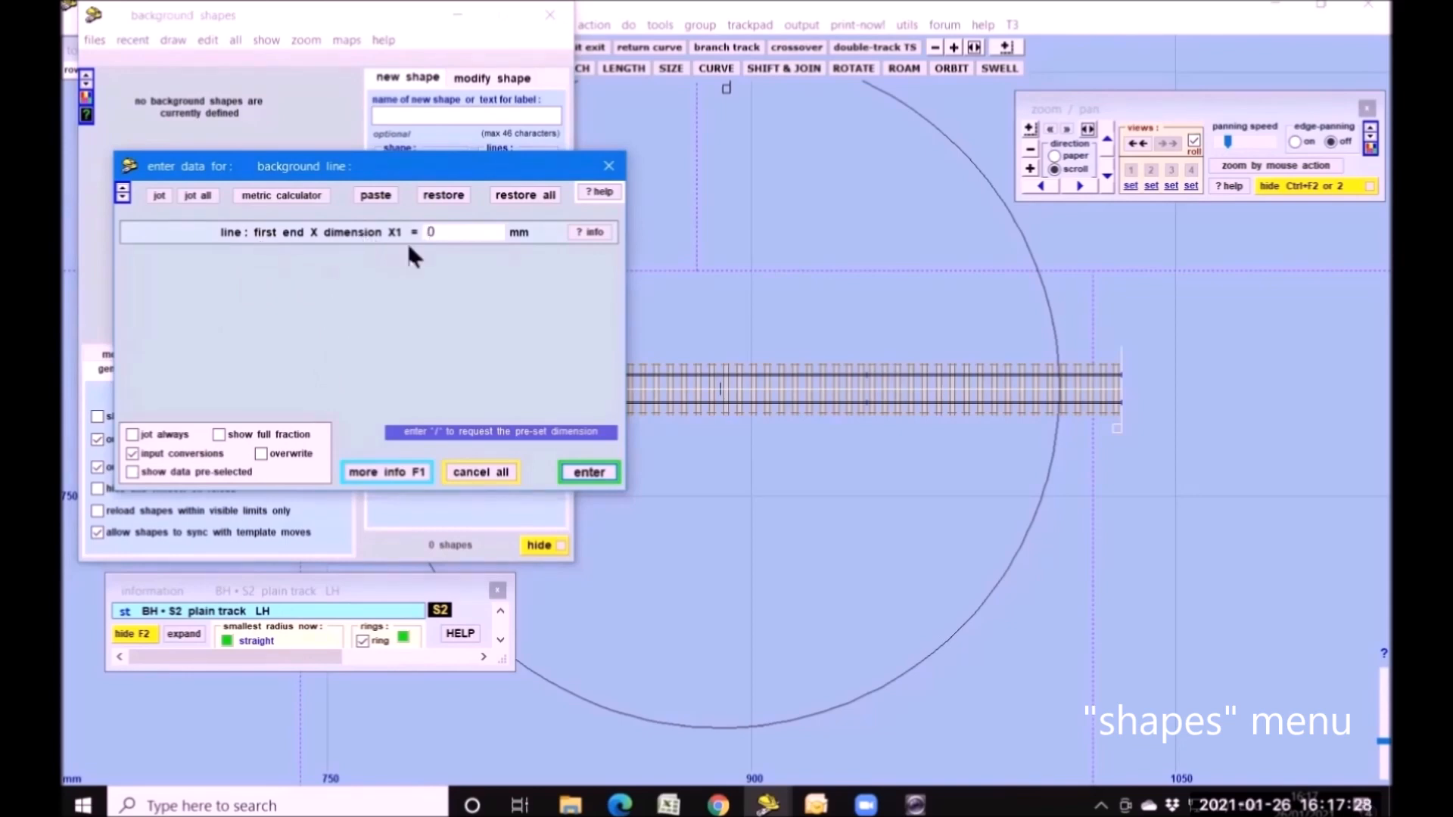
{"action": "left_click", "coordinate": [588, 475]}
{"action": "left_click", "coordinate": [588, 474]}
{"action": "left_click", "coordinate": [587, 473]}
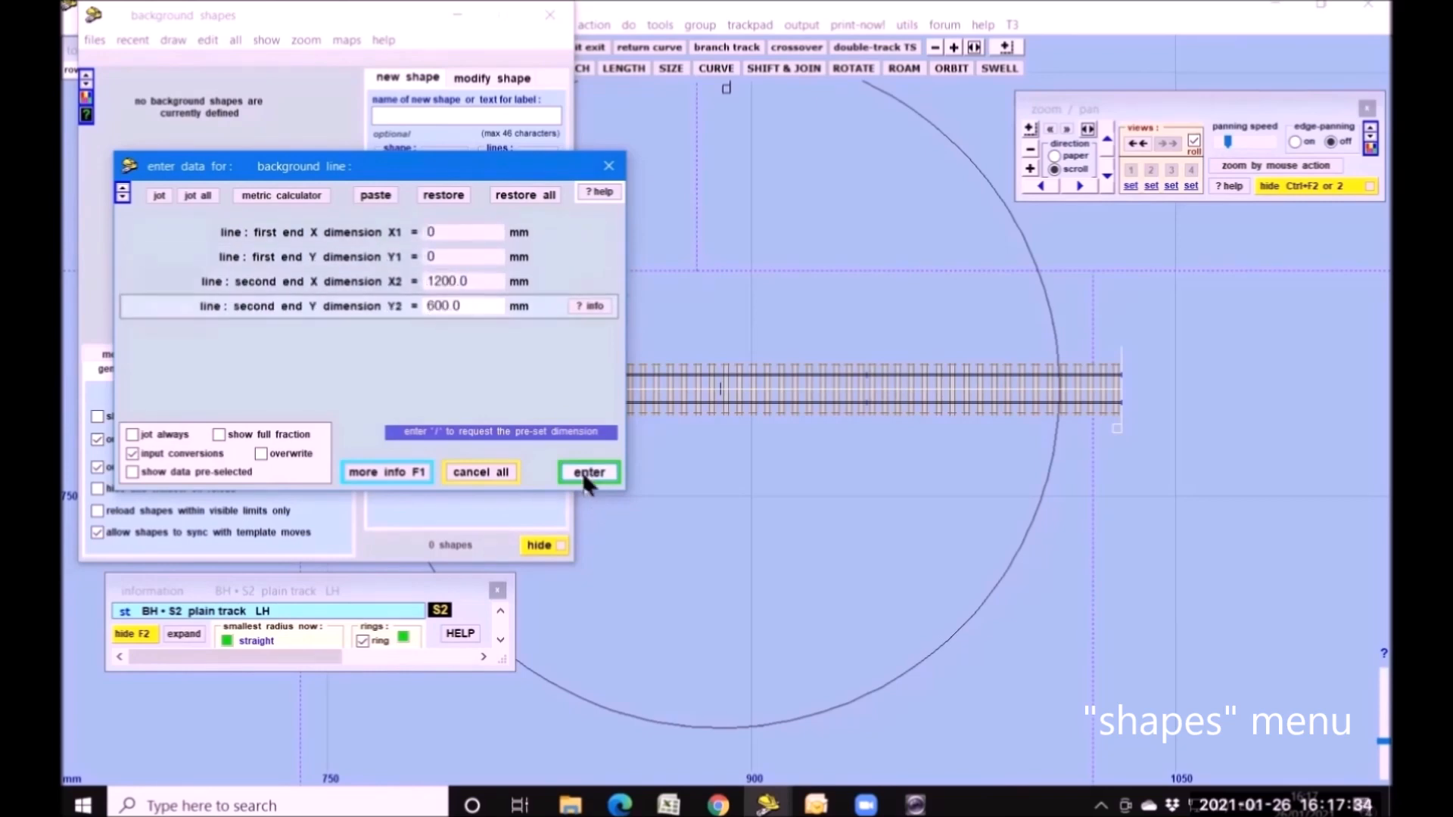
{"action": "left_click", "coordinate": [587, 475]}
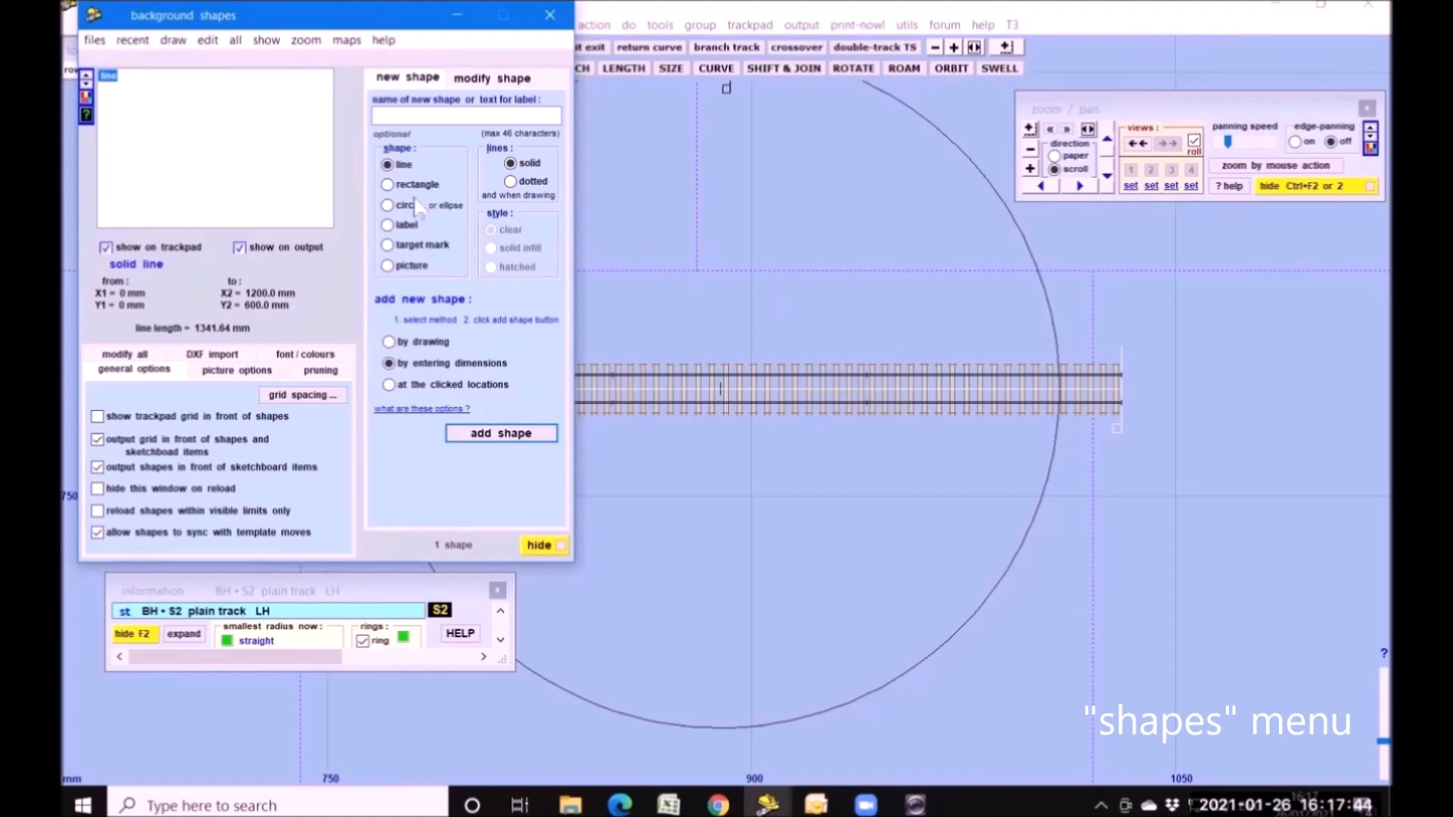
- Draw a slightly sloping background line about 109 mm long above the straight track and highlight each line shape in turn
{"action": "left_click", "coordinate": [389, 341]}
{"action": "left_click", "coordinate": [493, 433]}
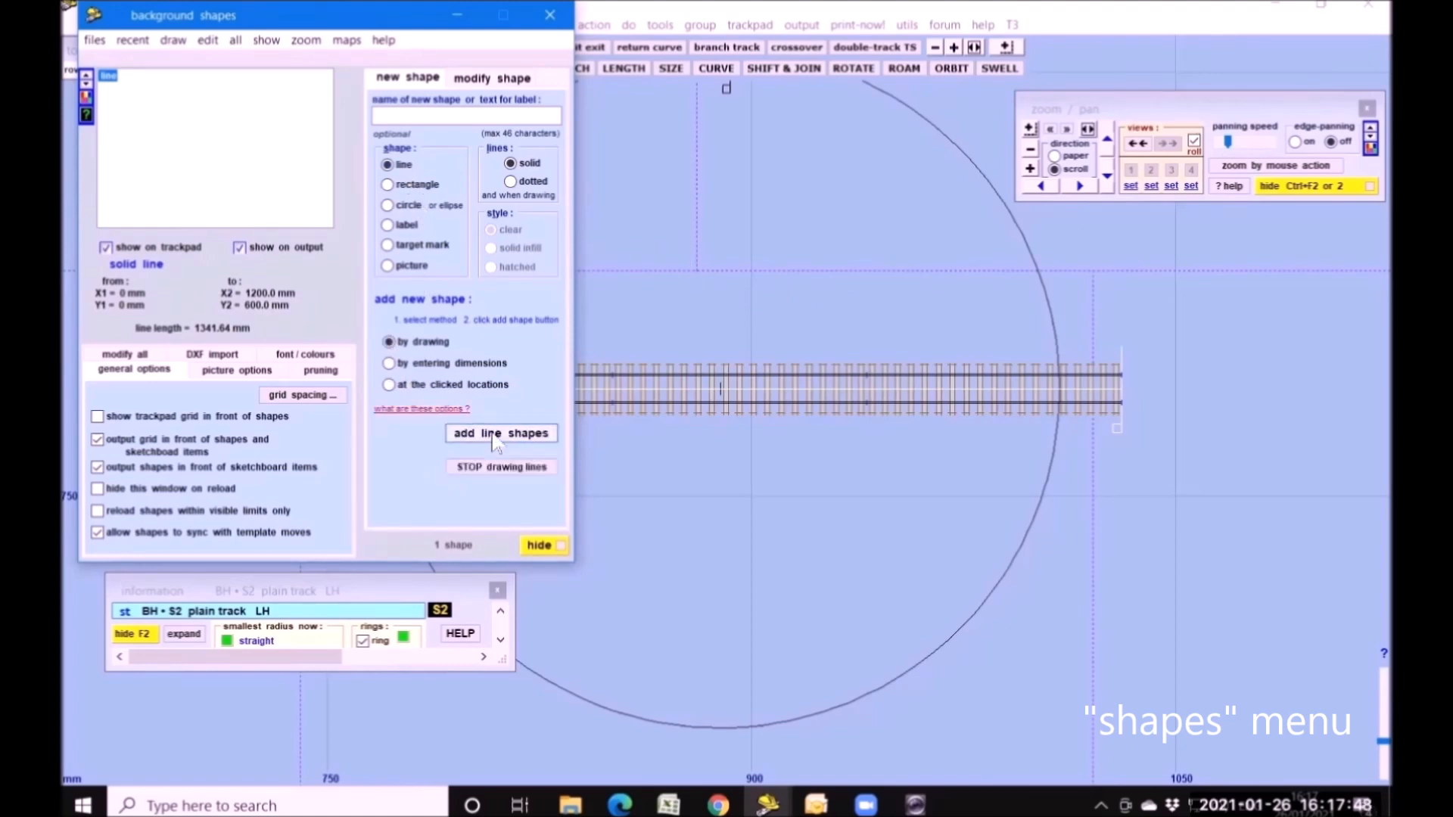
{"action": "left_click", "coordinate": [683, 309]}
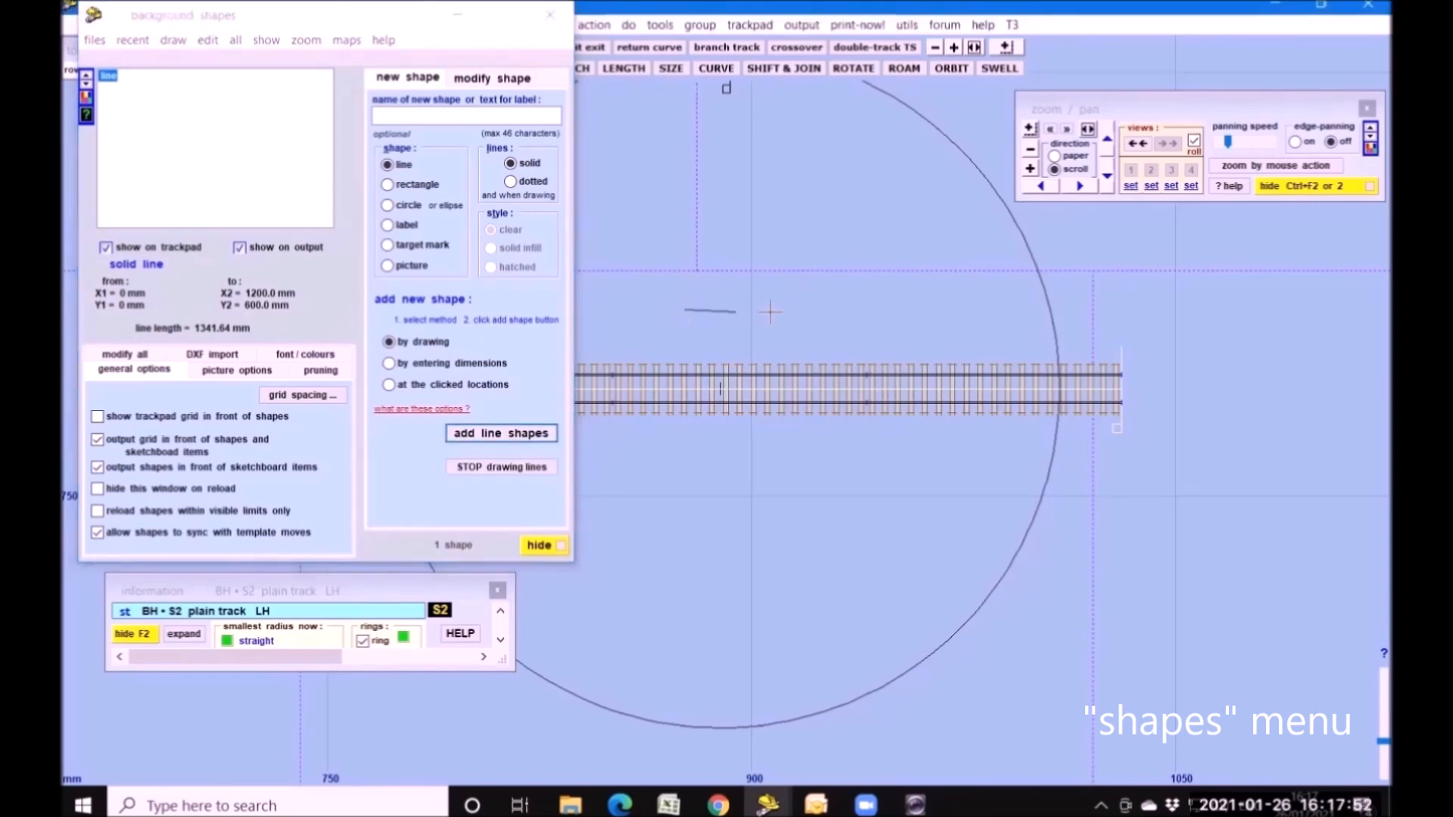
{"action": "left_click", "coordinate": [991, 326]}
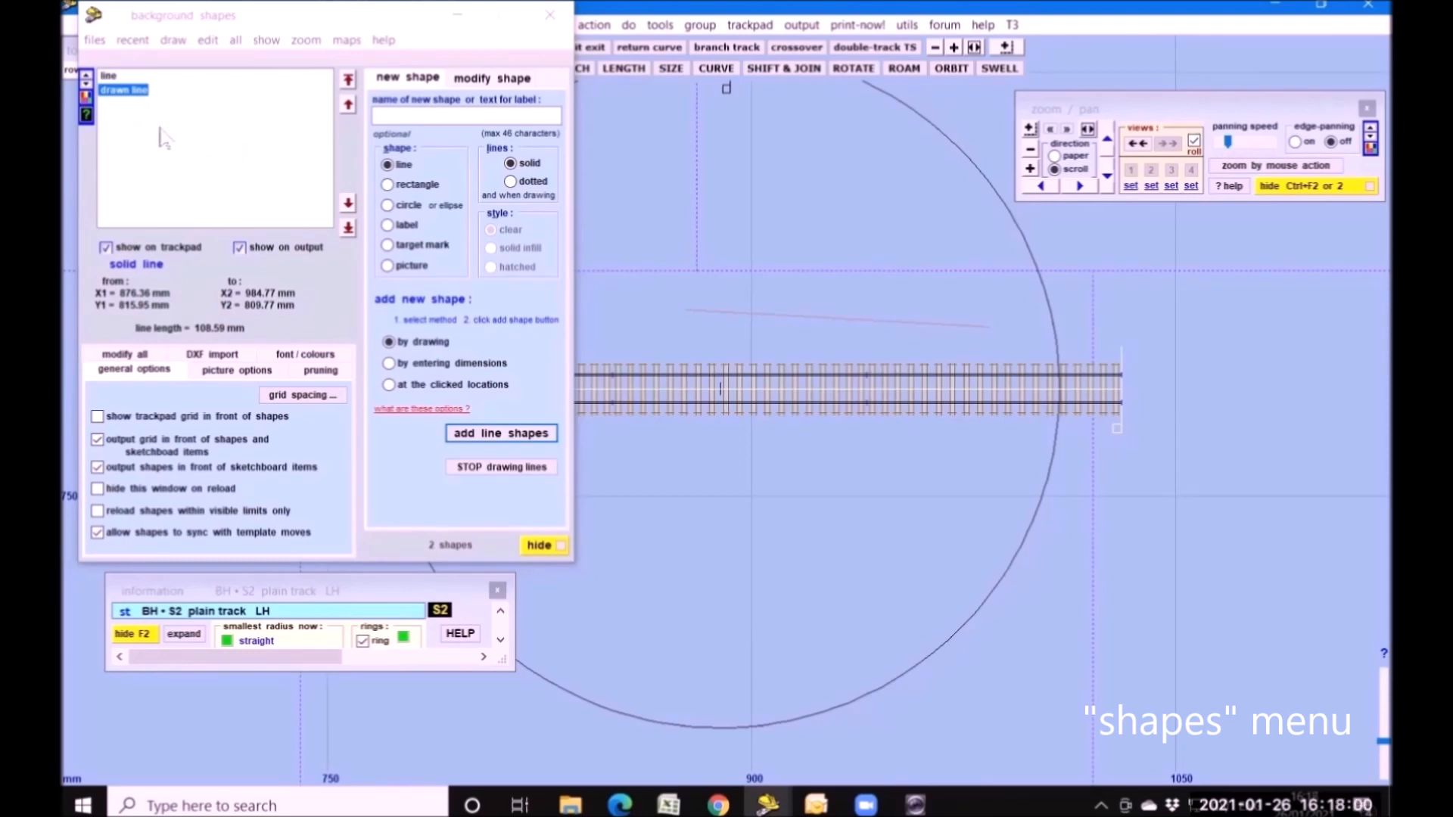
{"action": "left_click", "coordinate": [109, 76]}
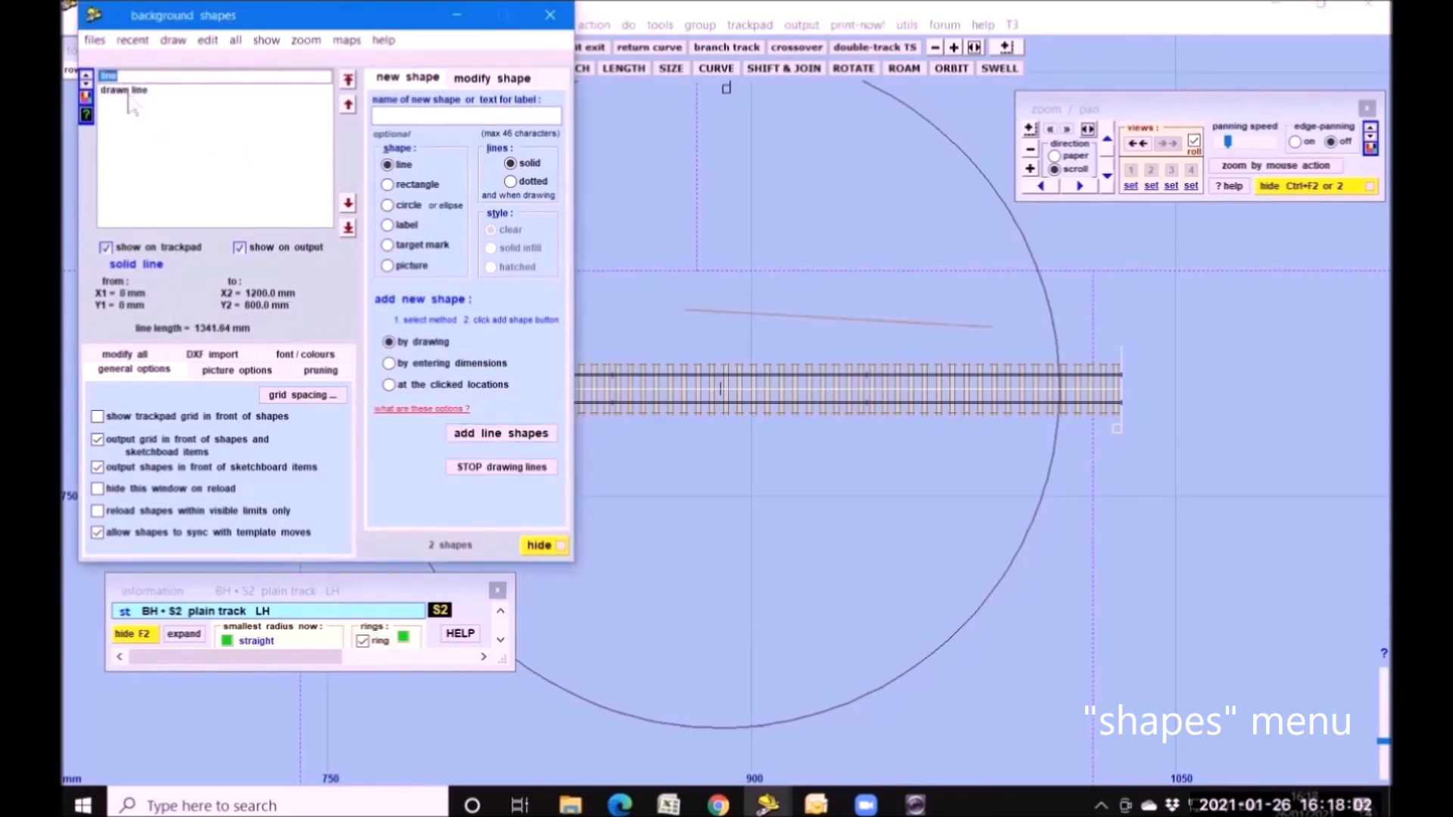
{"action": "left_click", "coordinate": [127, 92]}
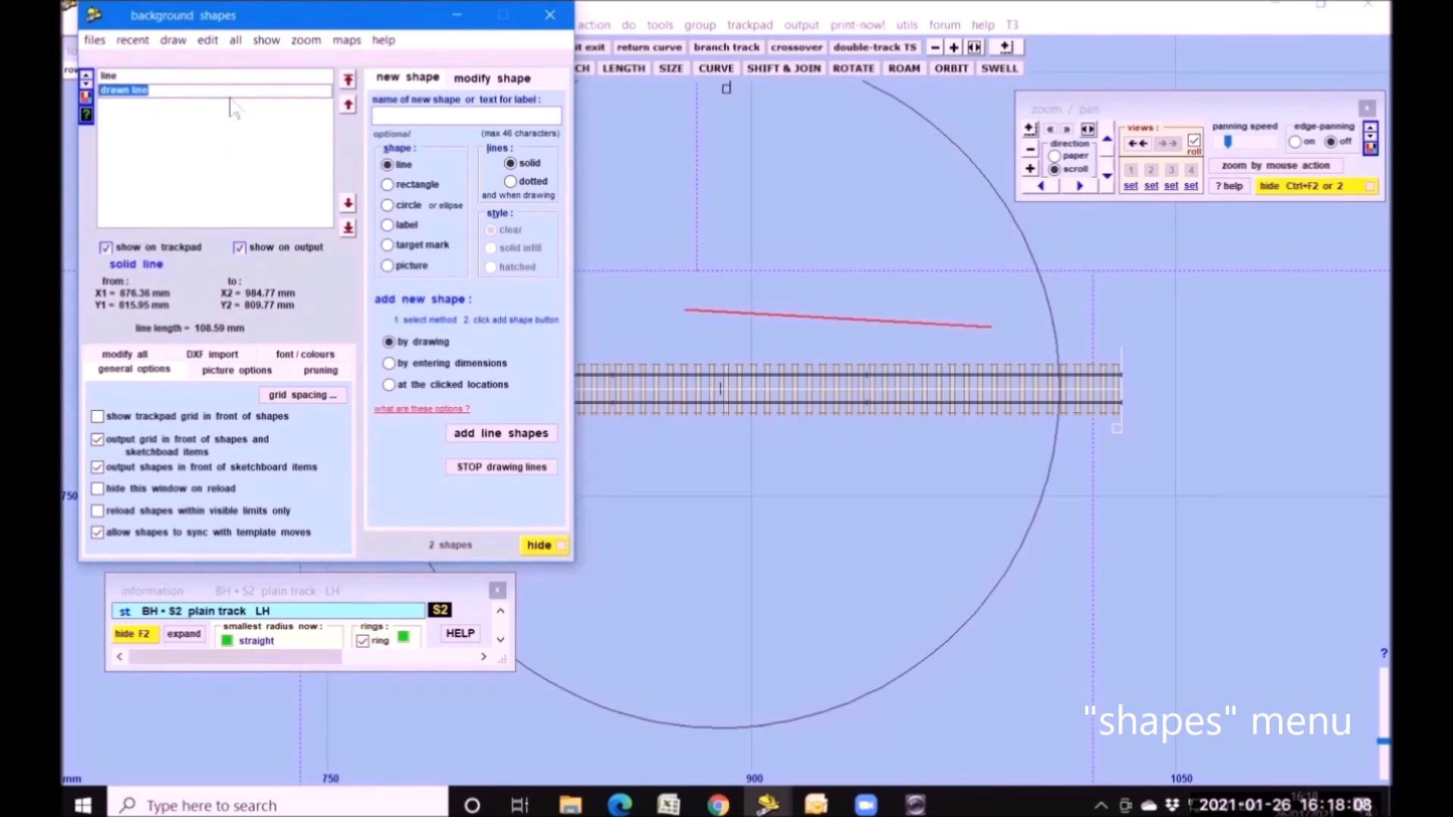
- Delete the drawn line shape and draw a new one about 113 mm long, sloping up to the right above the track
{"action": "left_click", "coordinate": [208, 40]}
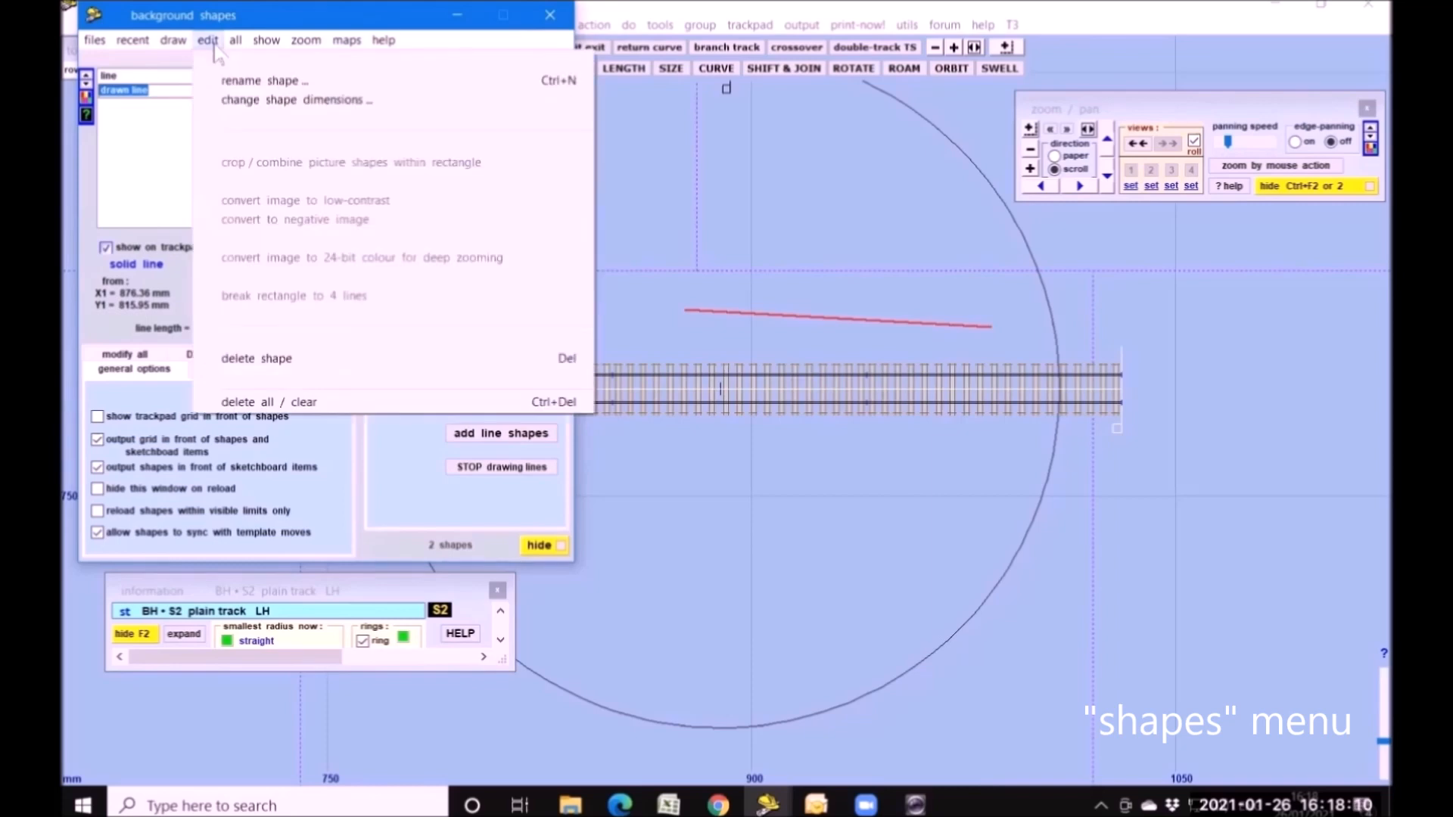
{"action": "left_click", "coordinate": [242, 360]}
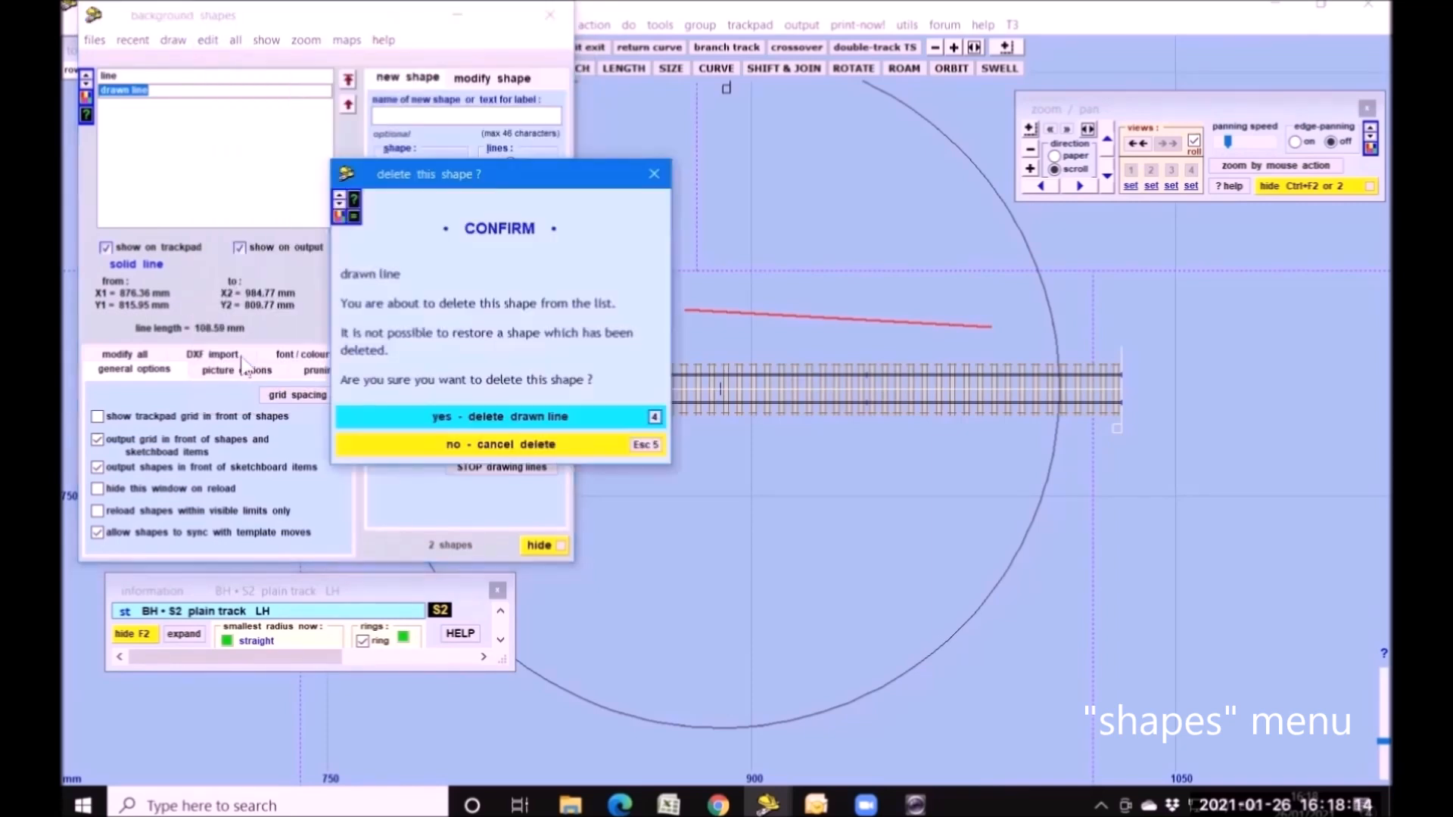
{"action": "left_click", "coordinate": [474, 420]}
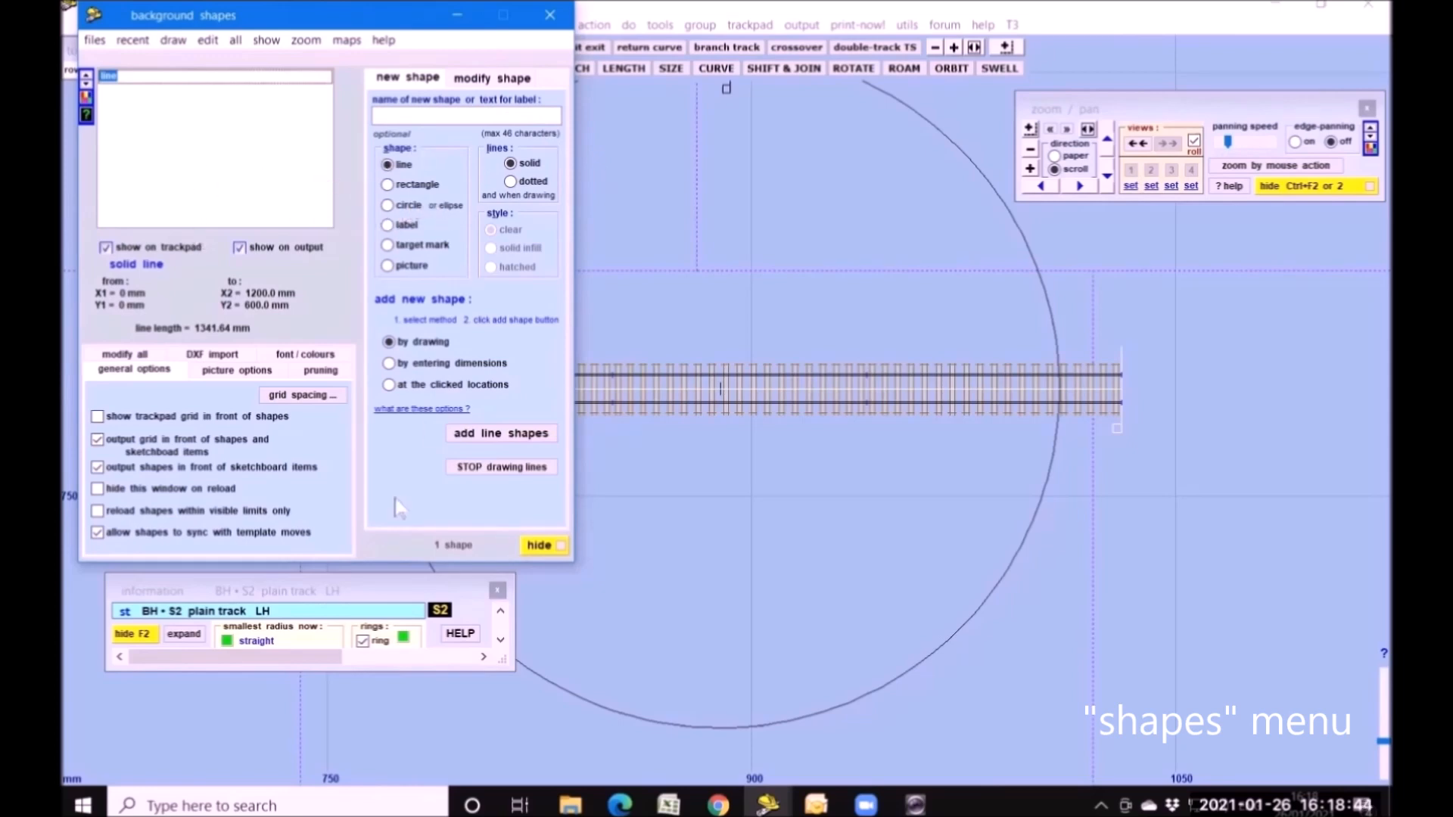
{"action": "left_click", "coordinate": [519, 438]}
{"action": "left_click_drag", "start_coordinate": [664, 313], "coordinate": [975, 270]}
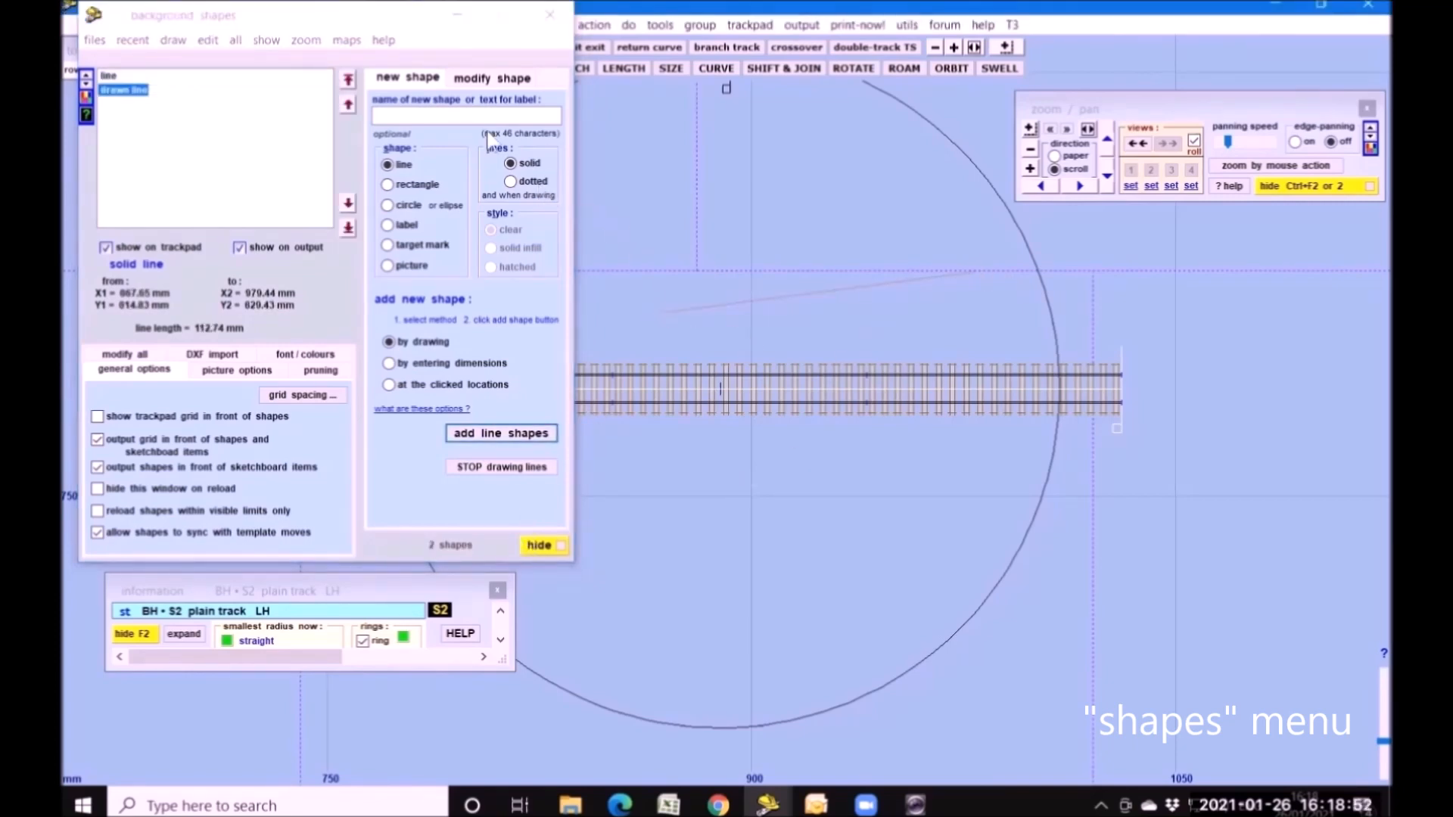
- Shift the drawn line upwards by mouse action, by about X 2 mm and Y 19 mm
{"action": "left_click", "coordinate": [500, 81]}
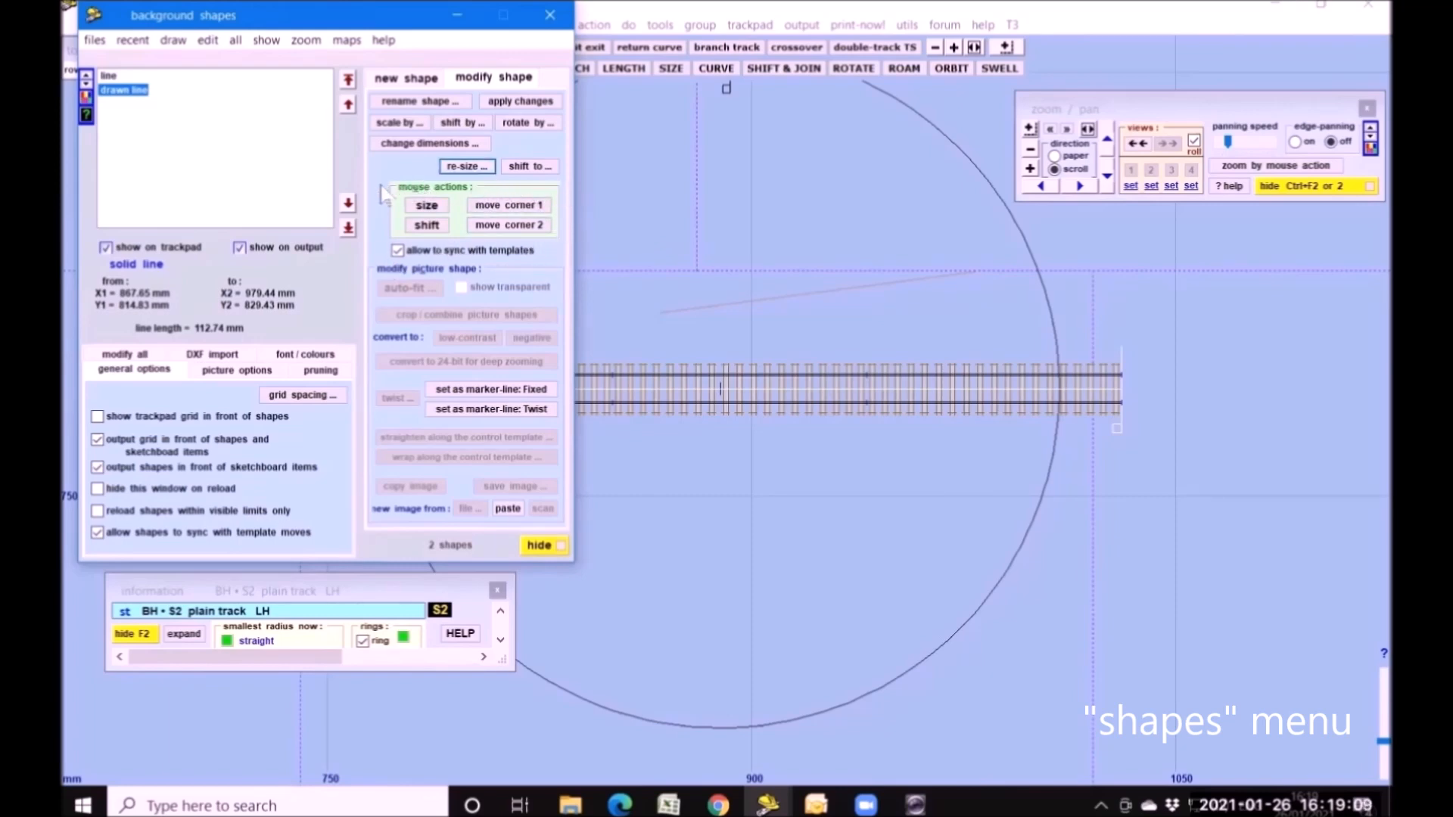
{"action": "left_click", "coordinate": [397, 249]}
{"action": "left_click", "coordinate": [426, 226]}
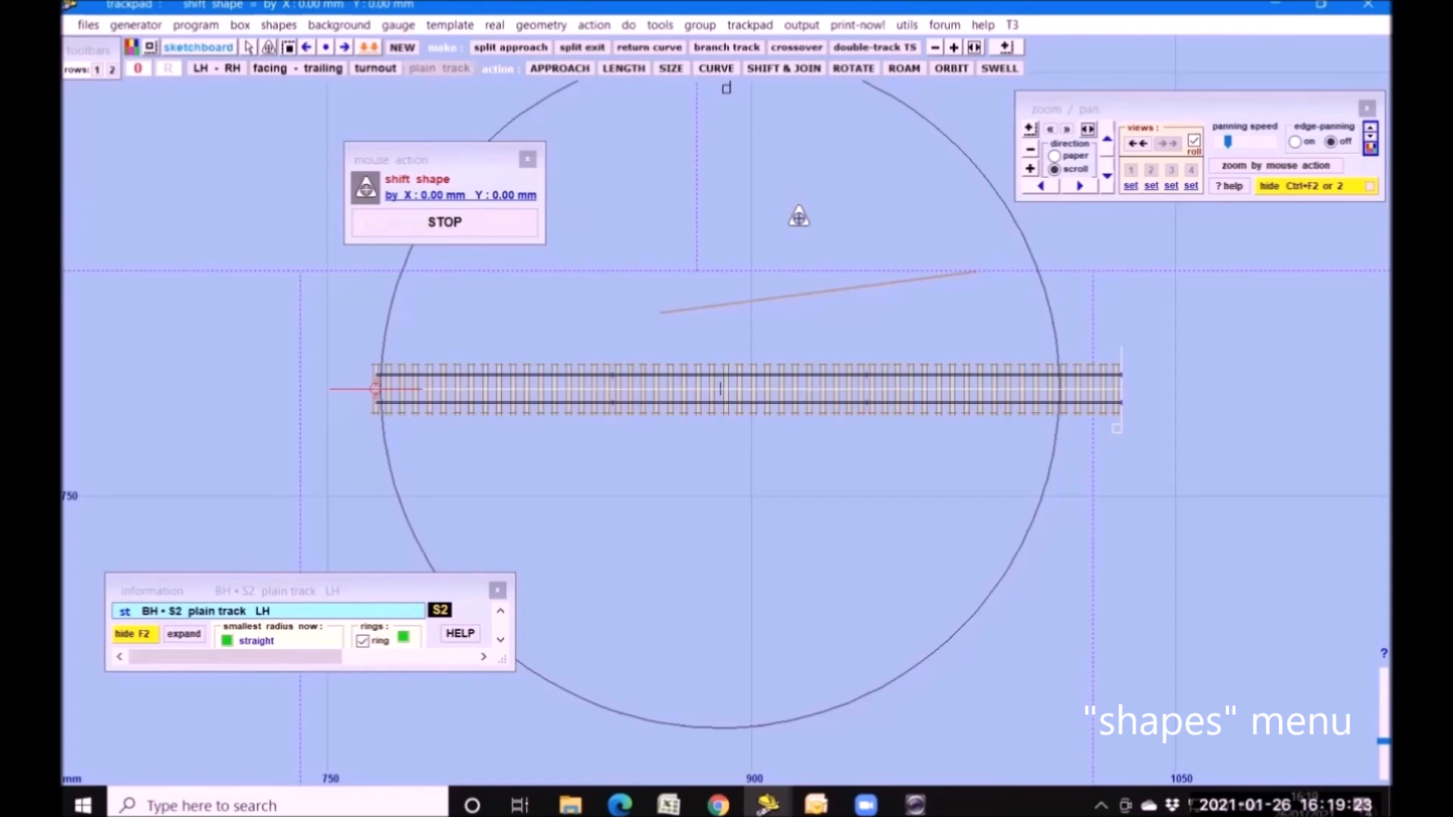
{"action": "left_click_drag", "start_coordinate": [794, 234], "coordinate": [802, 185]}
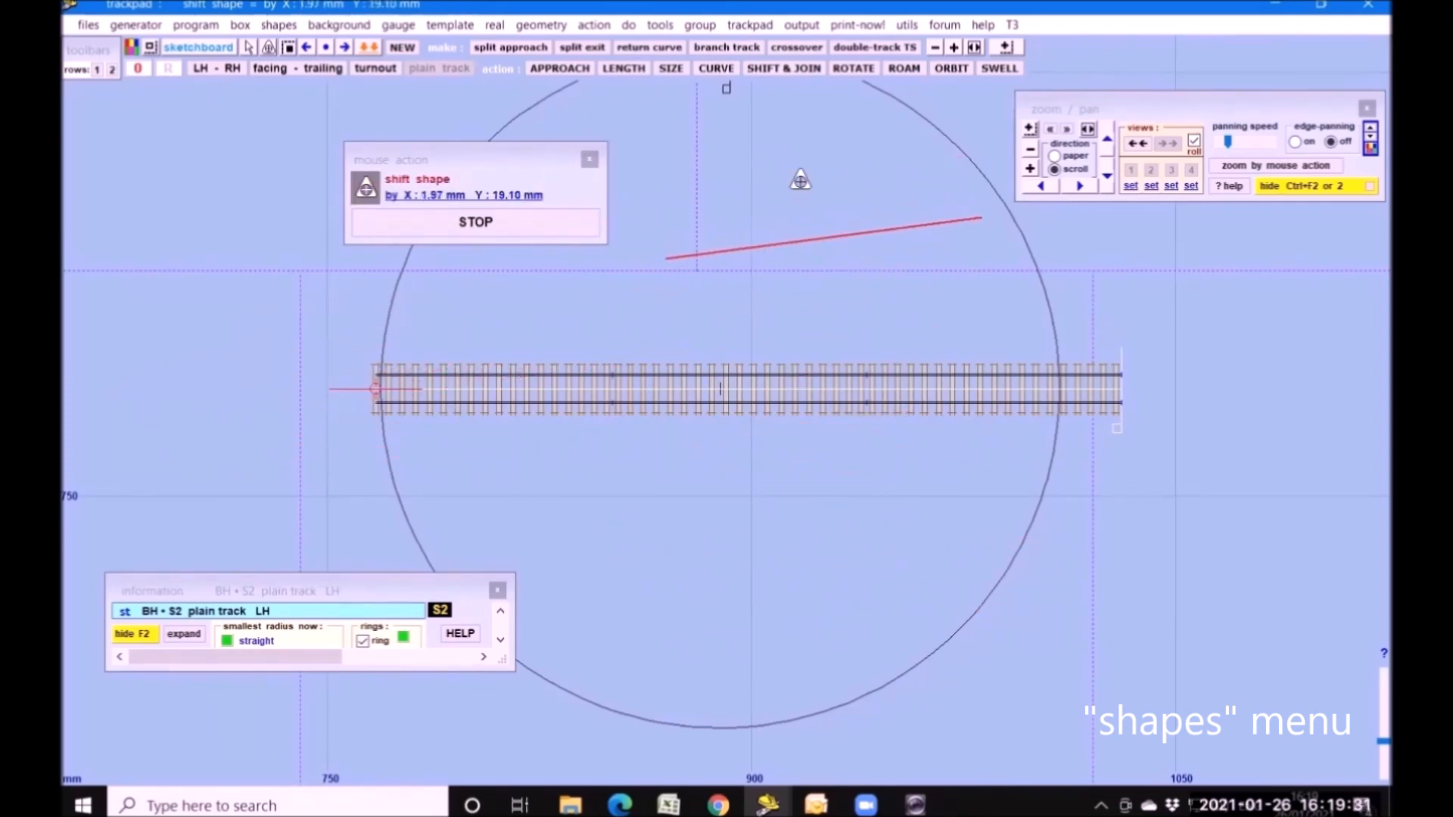
- Scale the drawn line by mouse action to about 102.3% of its size
{"action": "left_click", "coordinate": [286, 25]}
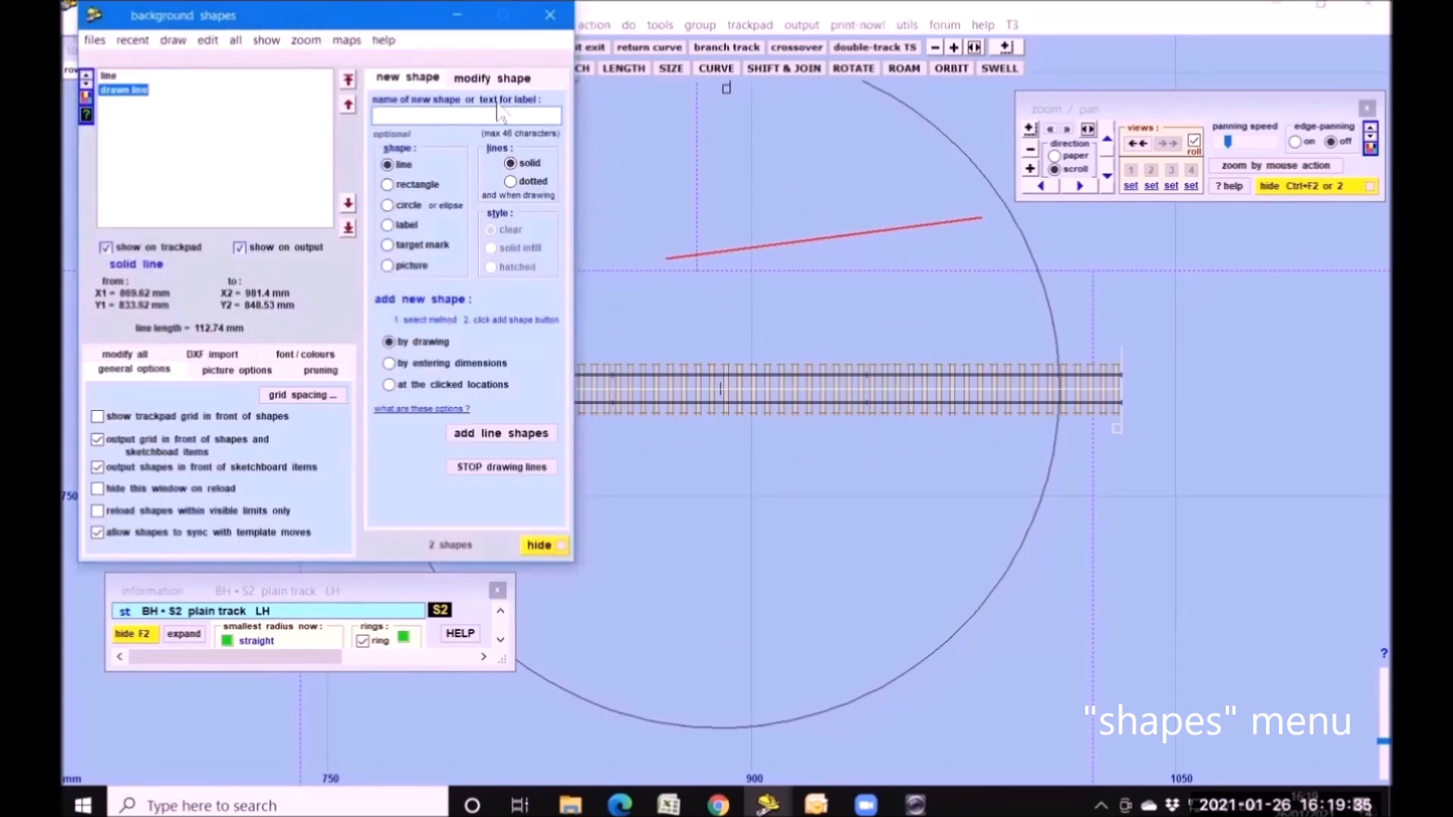
{"action": "left_click", "coordinate": [492, 78]}
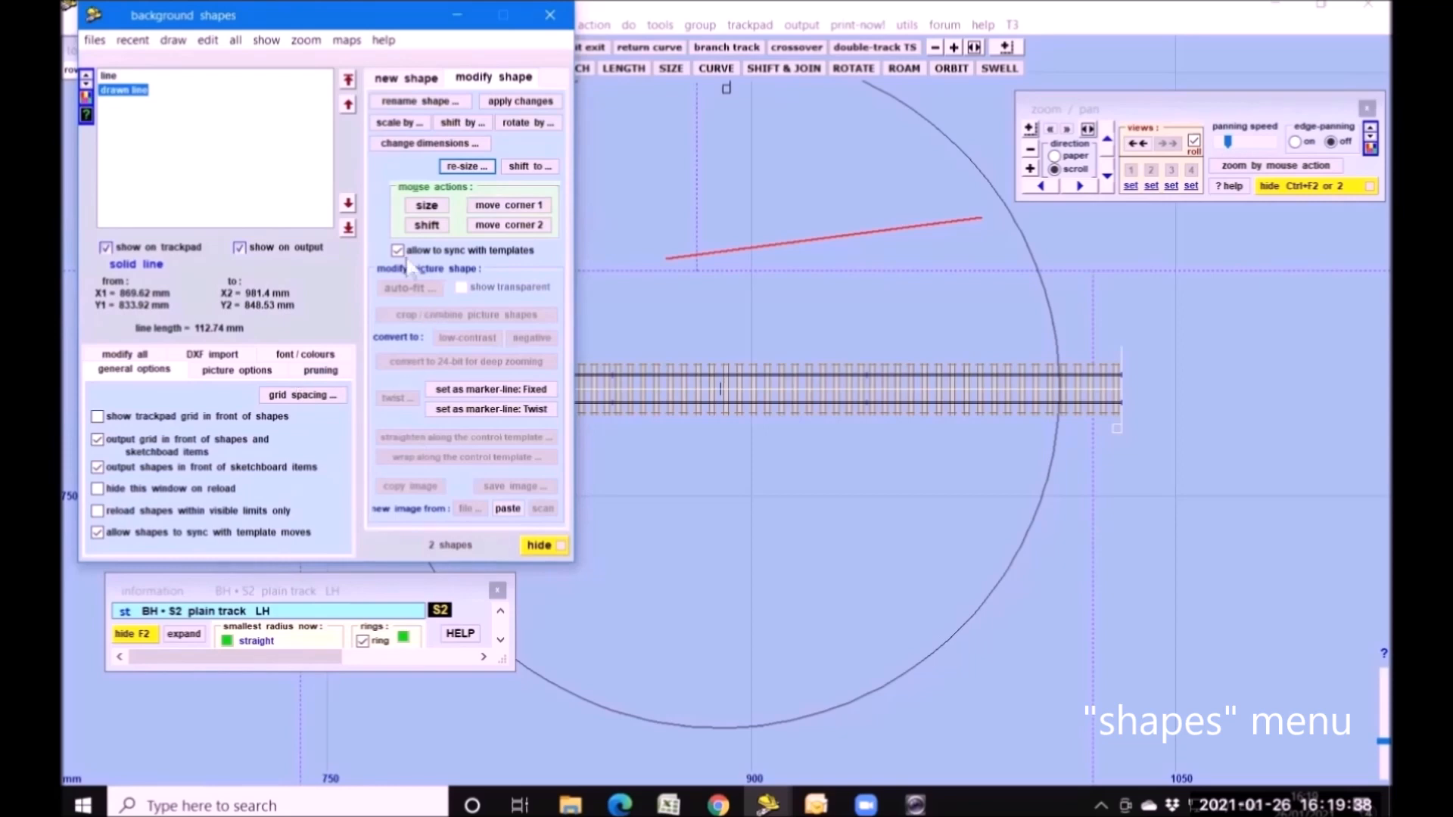
{"action": "left_click", "coordinate": [426, 205]}
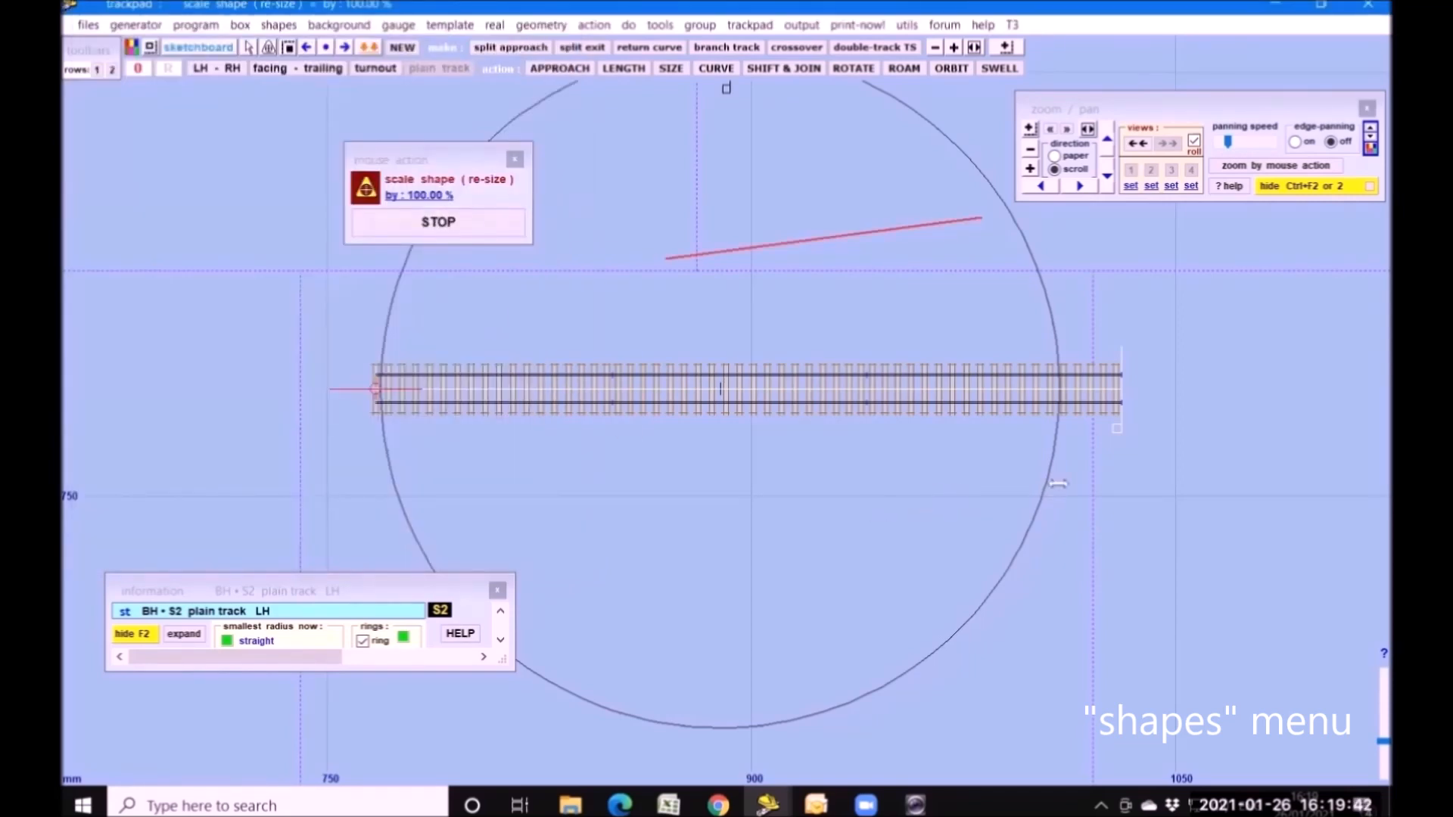
{"action": "left_click_drag", "start_coordinate": [1058, 482], "coordinate": [1097, 469]}
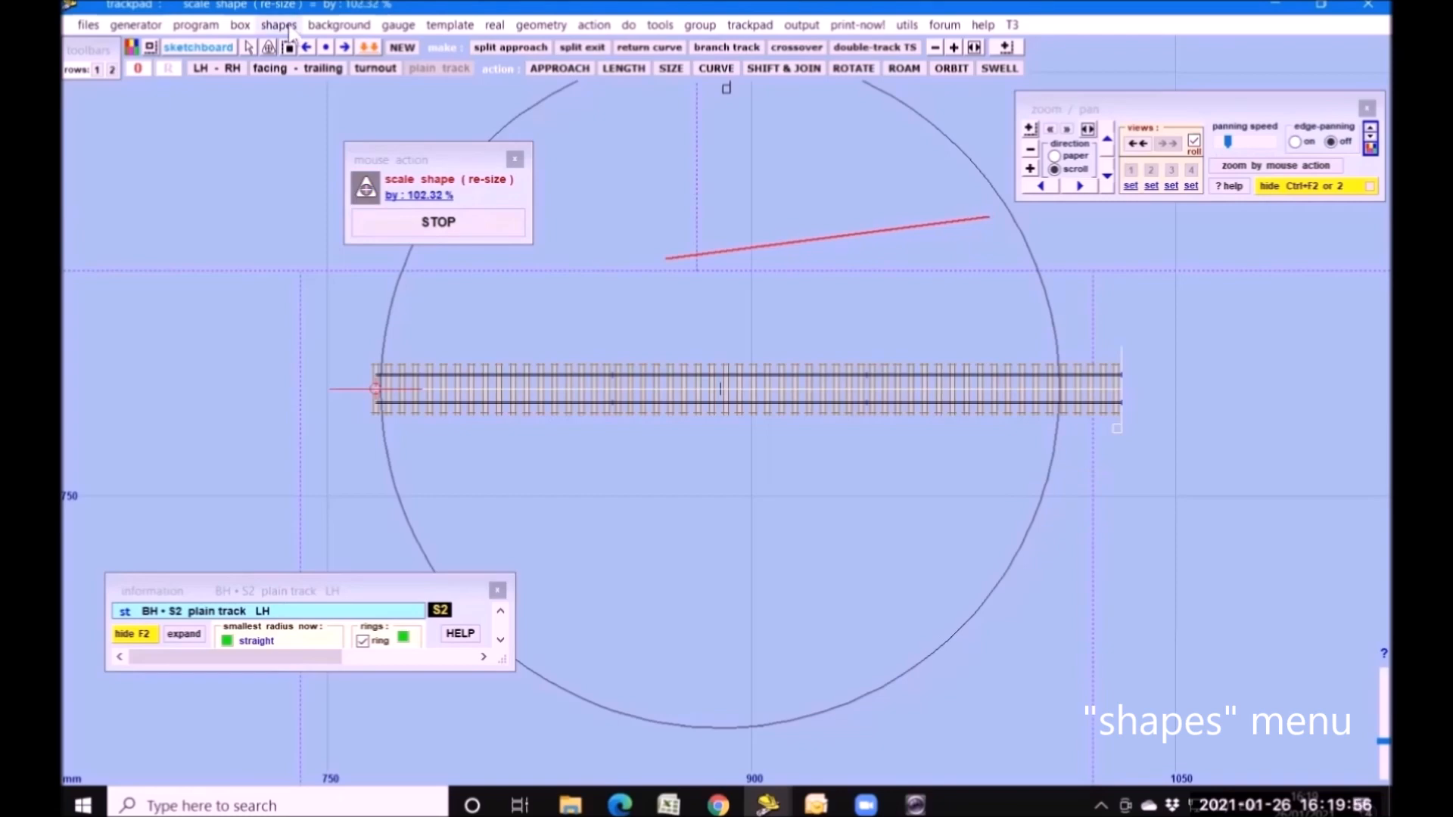
- Move corner 1 of the drawn line by mouse action, by about X 5.9 mm and Y 5.1 mm
{"action": "left_click", "coordinate": [279, 25]}
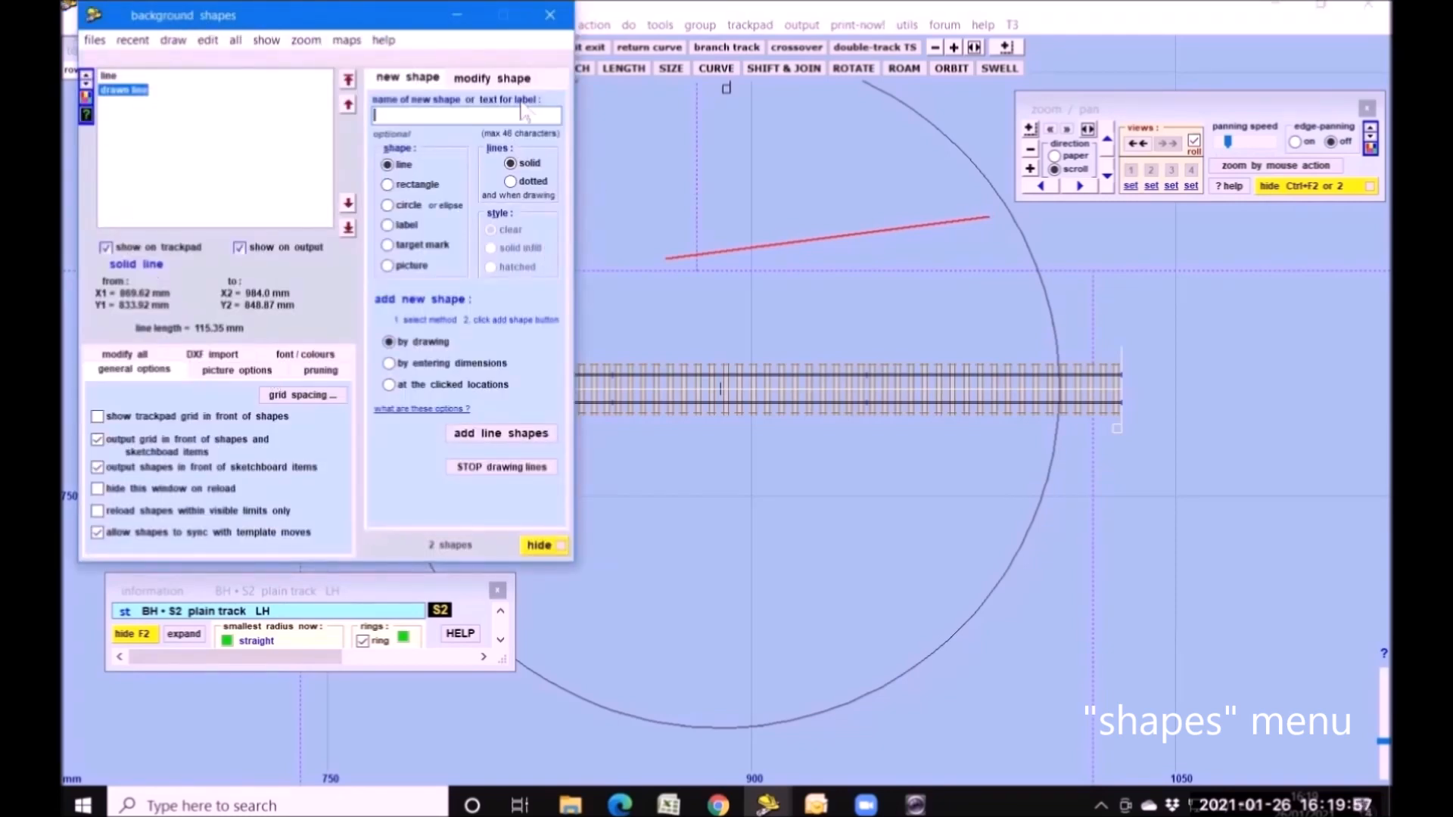
{"action": "left_click", "coordinate": [521, 78]}
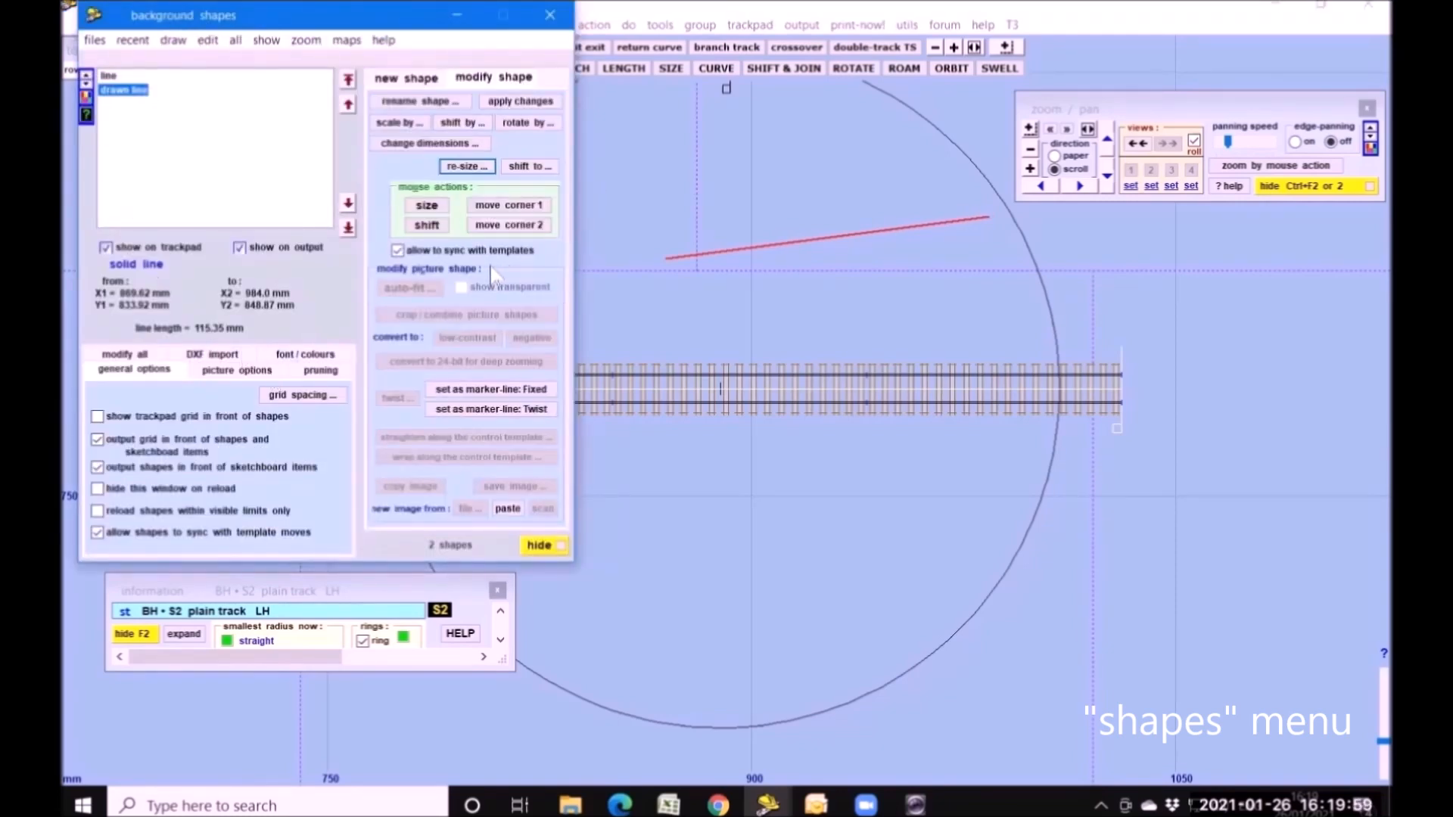
{"action": "left_click", "coordinate": [514, 206]}
{"action": "mouse_move", "coordinate": [837, 548]}
{"action": "left_mouse_down"}
{"action": "mouse_move", "coordinate": [838, 560]}
{"action": "mouse_move", "coordinate": [819, 400]}
{"action": "mouse_move", "coordinate": [194, 441]}
{"action": "mouse_move", "coordinate": [587, 567]}
{"action": "mouse_move", "coordinate": [1150, 674]}
{"action": "mouse_move", "coordinate": [893, 475]}
{"action": "mouse_move", "coordinate": [859, 546]}
{"action": "left_mouse_up"}
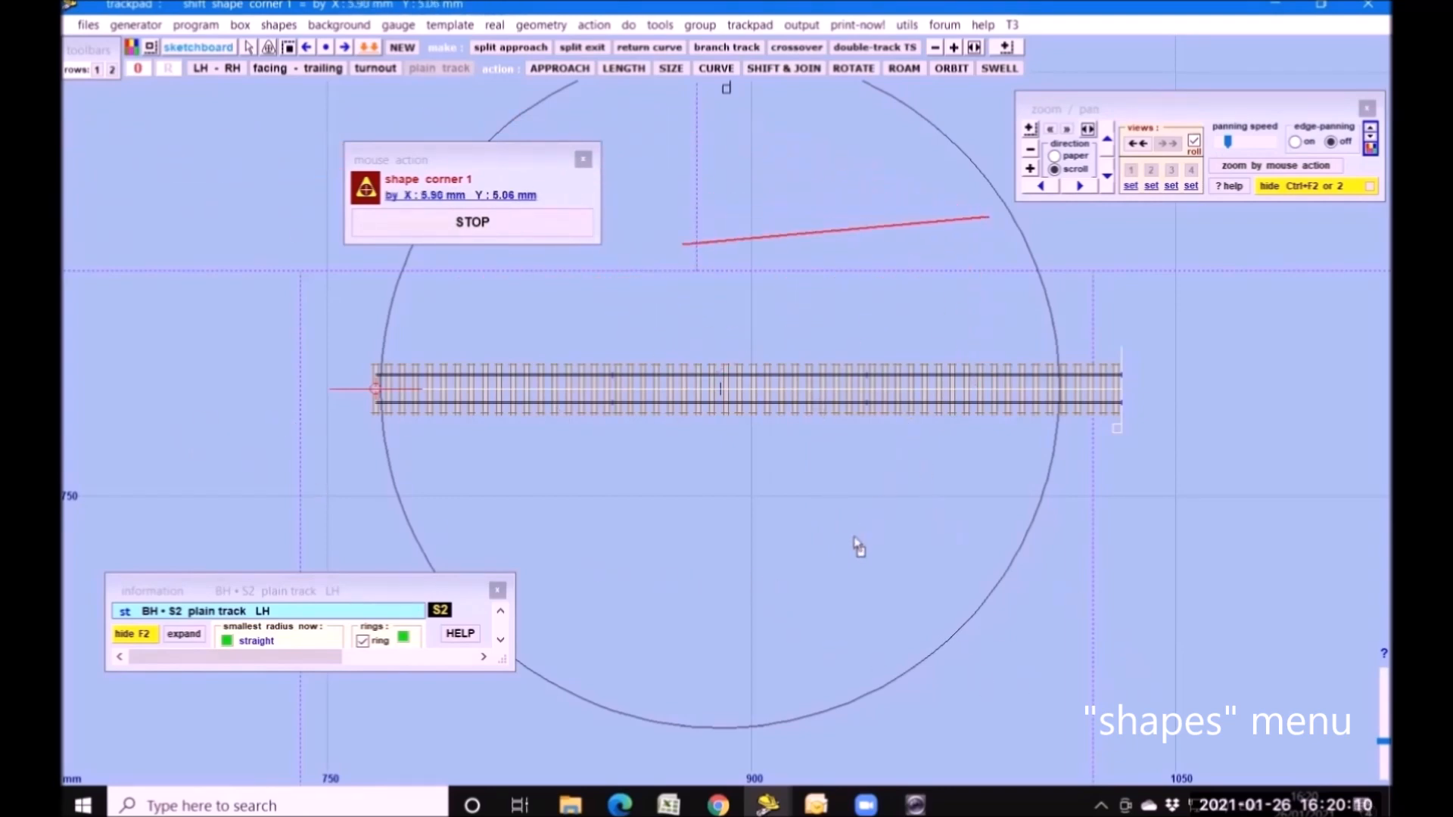
- Move corner 2 of the drawn line by mouse action to about X 720 mm, Y 805 mm, and close the background shapes window
{"action": "left_click", "coordinate": [424, 225]}
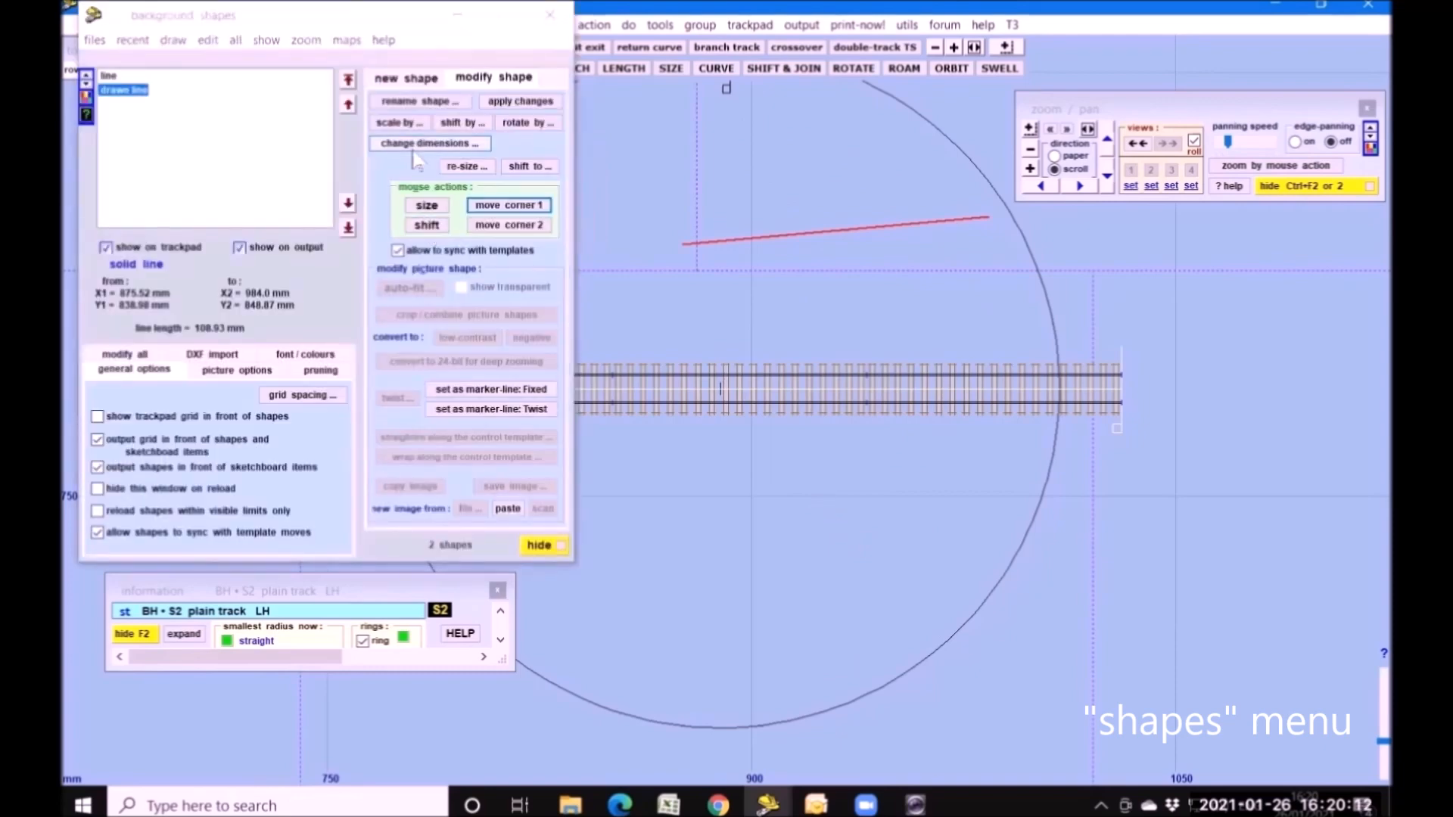
{"action": "left_click", "coordinate": [523, 78]}
{"action": "left_click", "coordinate": [508, 225]}
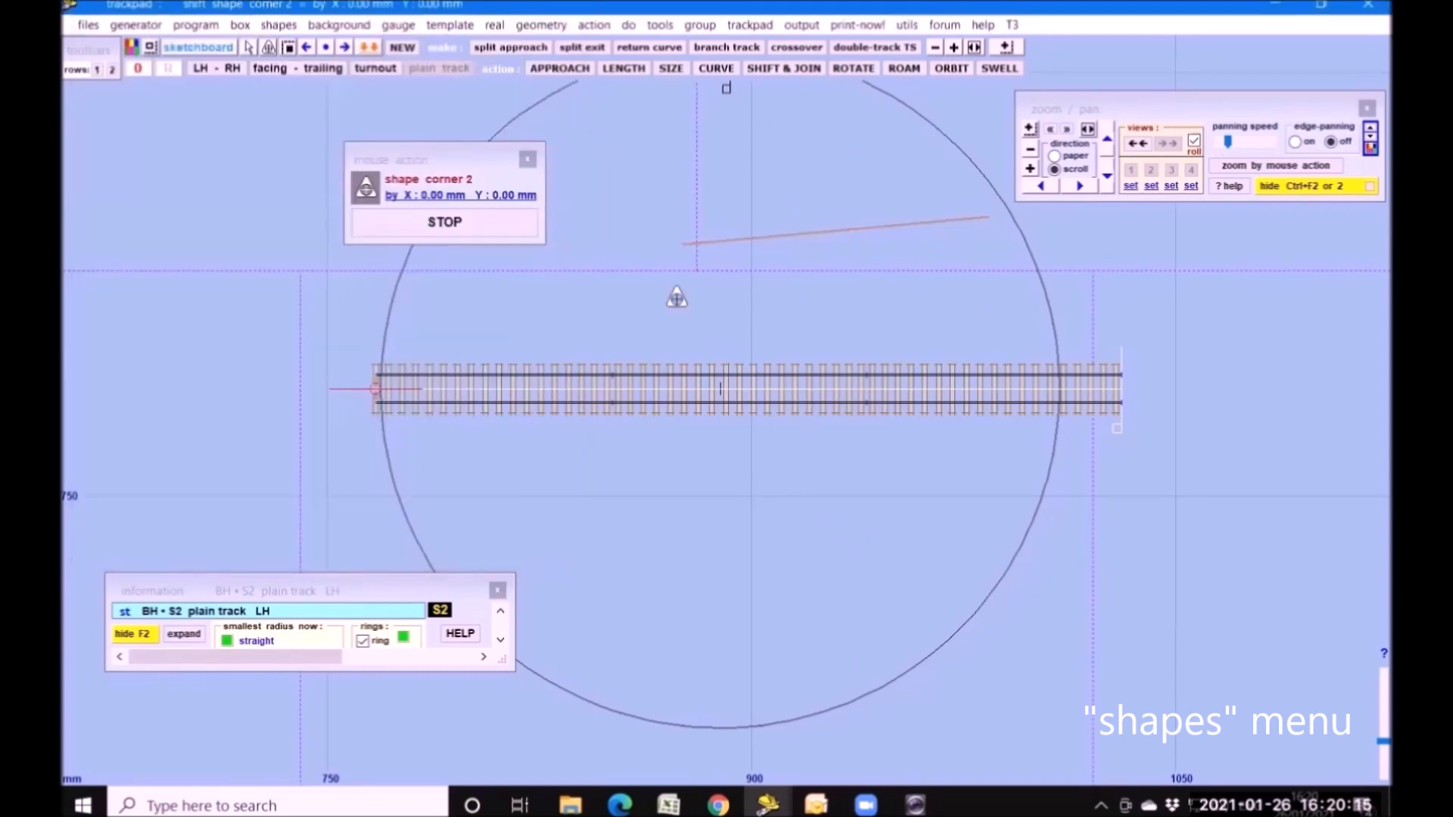
{"action": "left_click_drag", "start_coordinate": [1006, 308], "coordinate": [253, 399]}
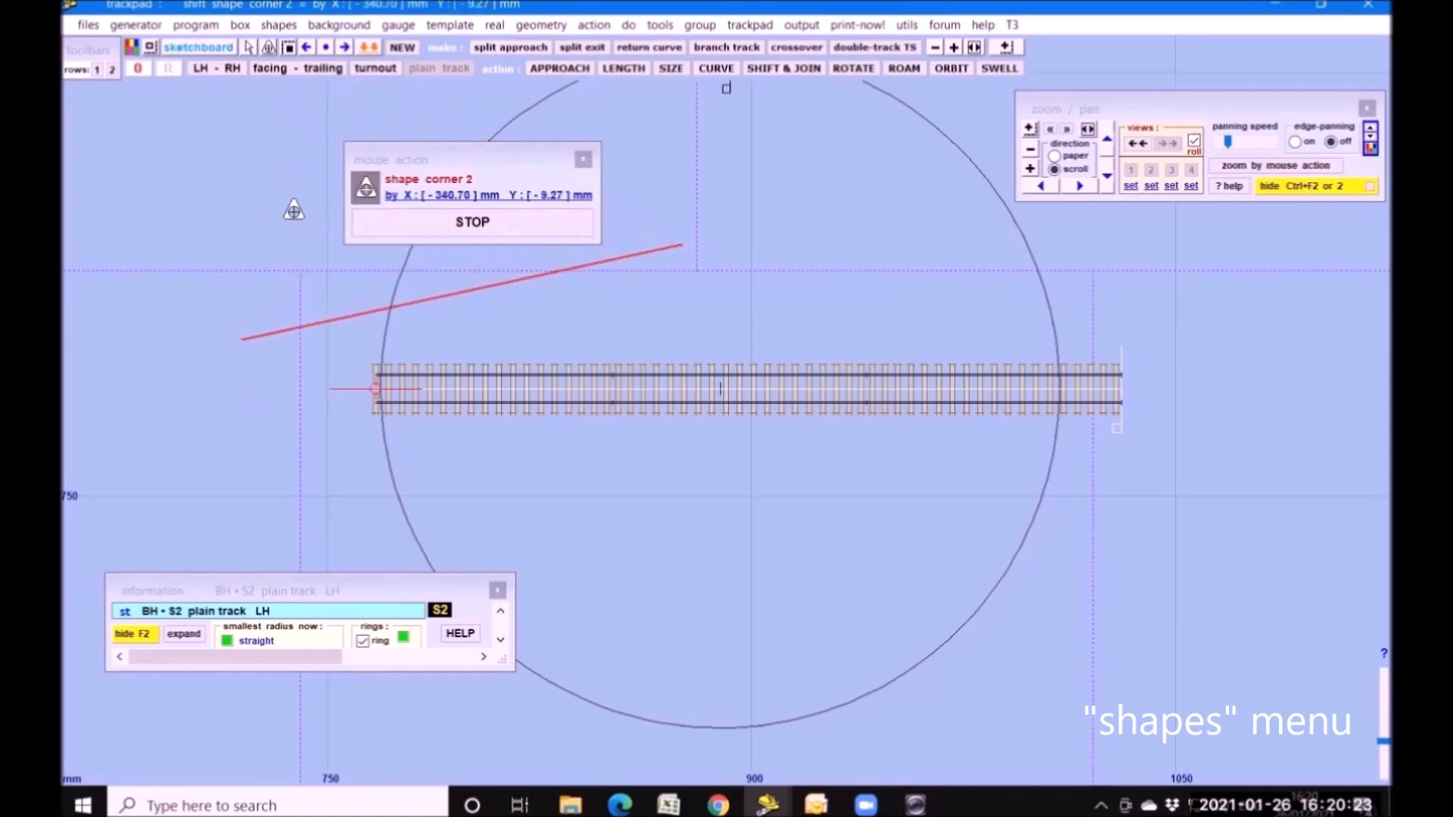
{"action": "left_click", "coordinate": [278, 24]}
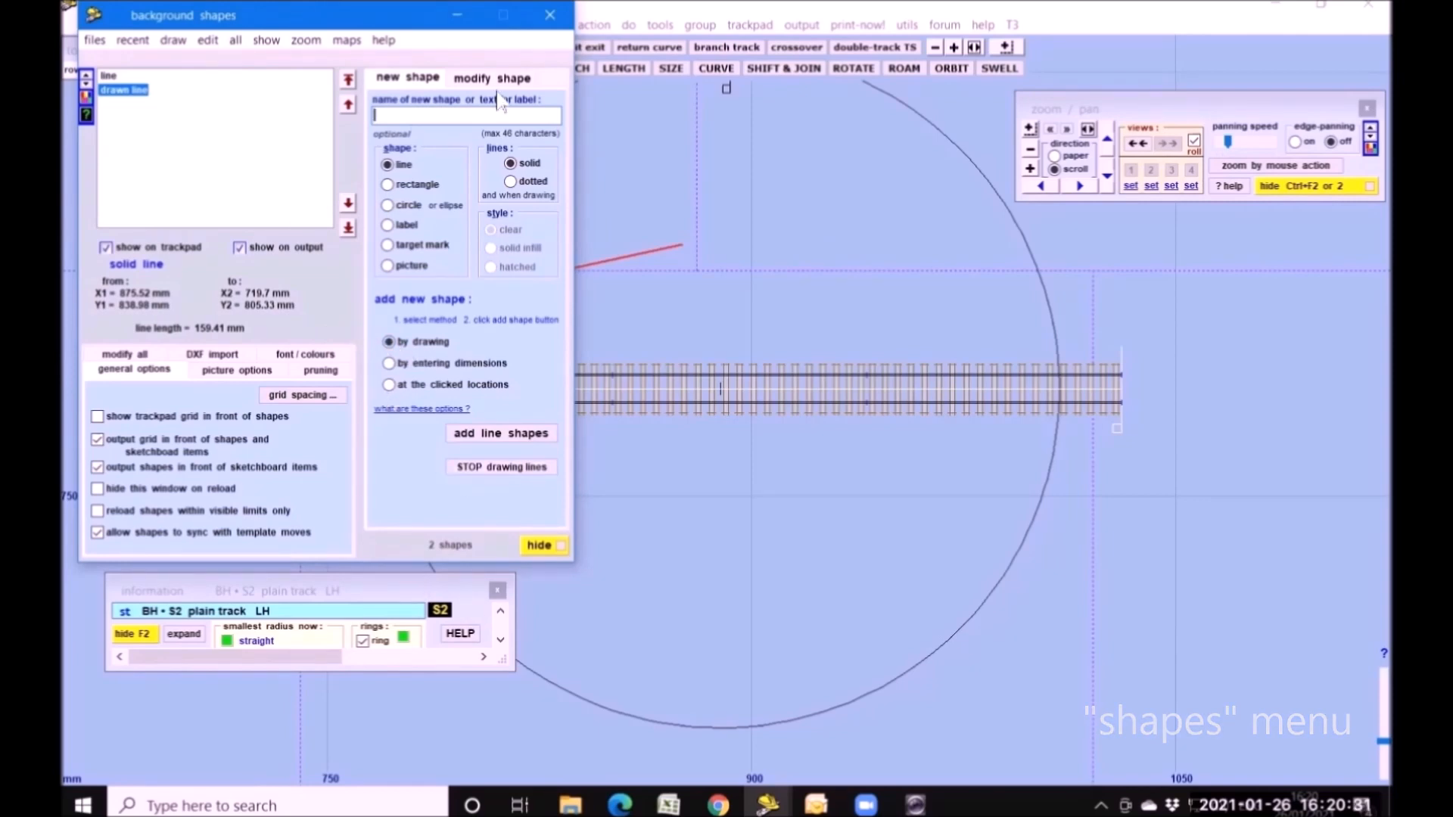
{"action": "left_click", "coordinate": [552, 21]}
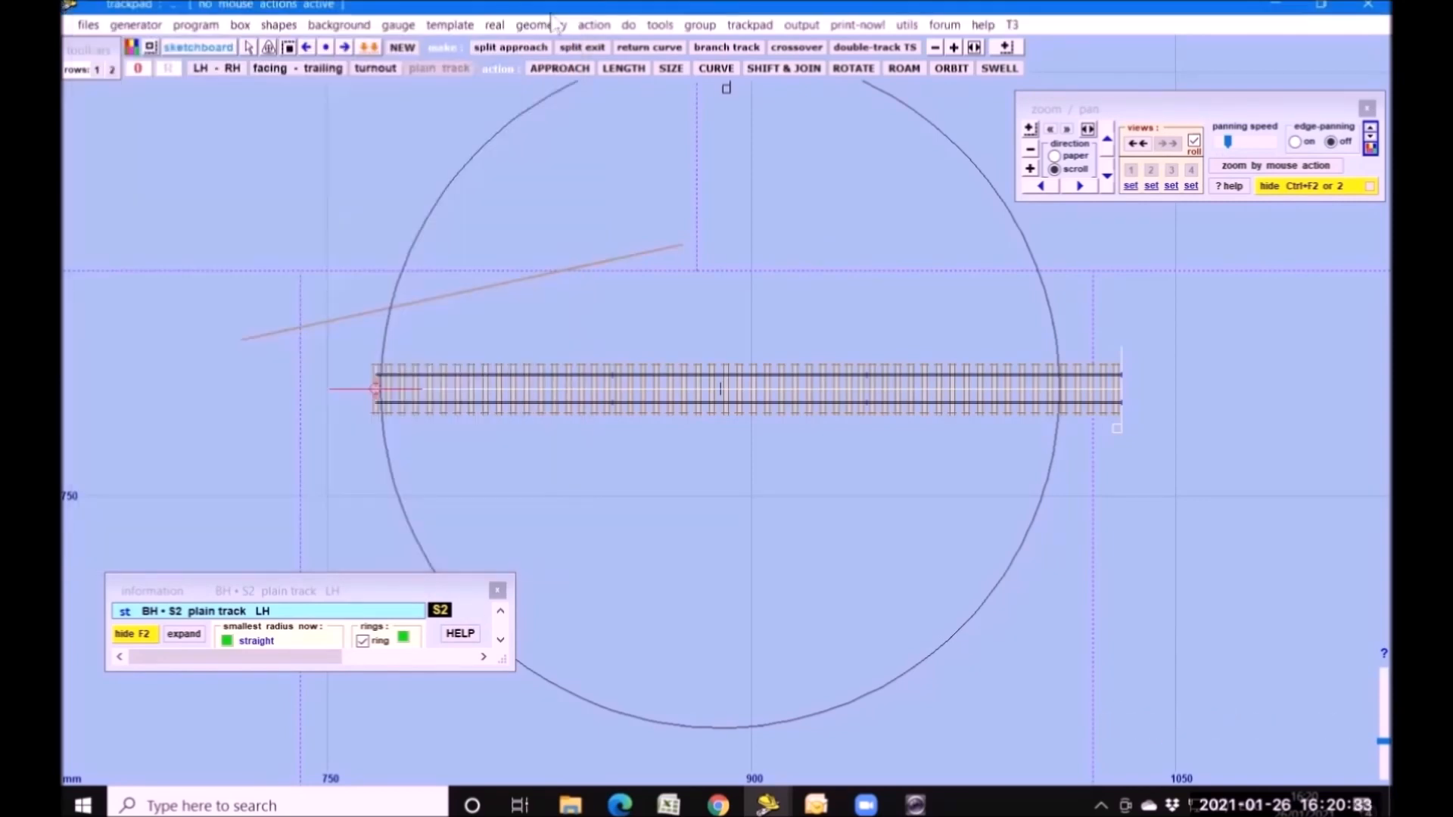
- Bring the whole diagonal line shape and the grid origin into view on the trackpad
{"action": "left_click", "coordinate": [339, 25]}
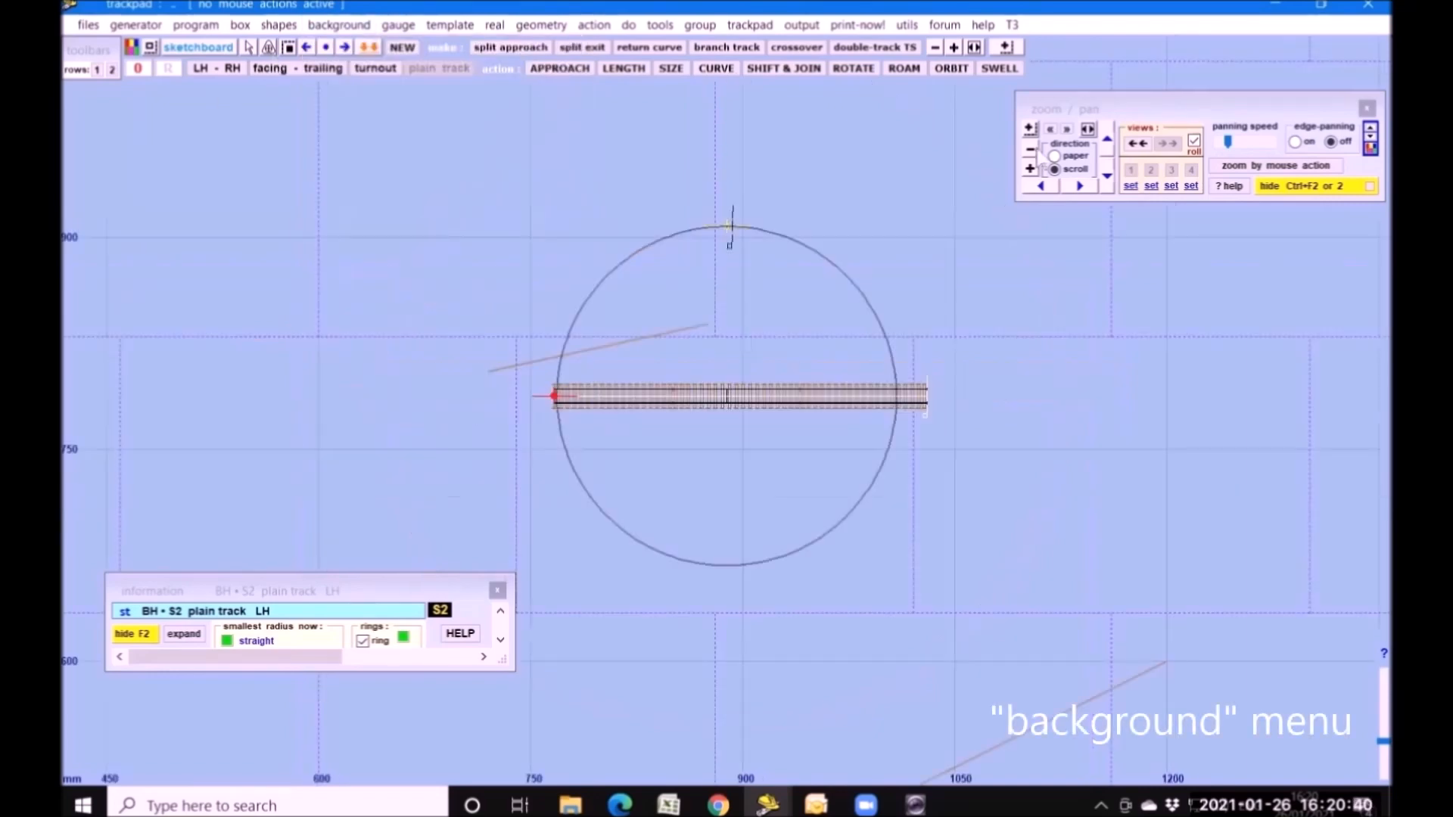
{"action": "left_click", "coordinate": [1028, 151]}
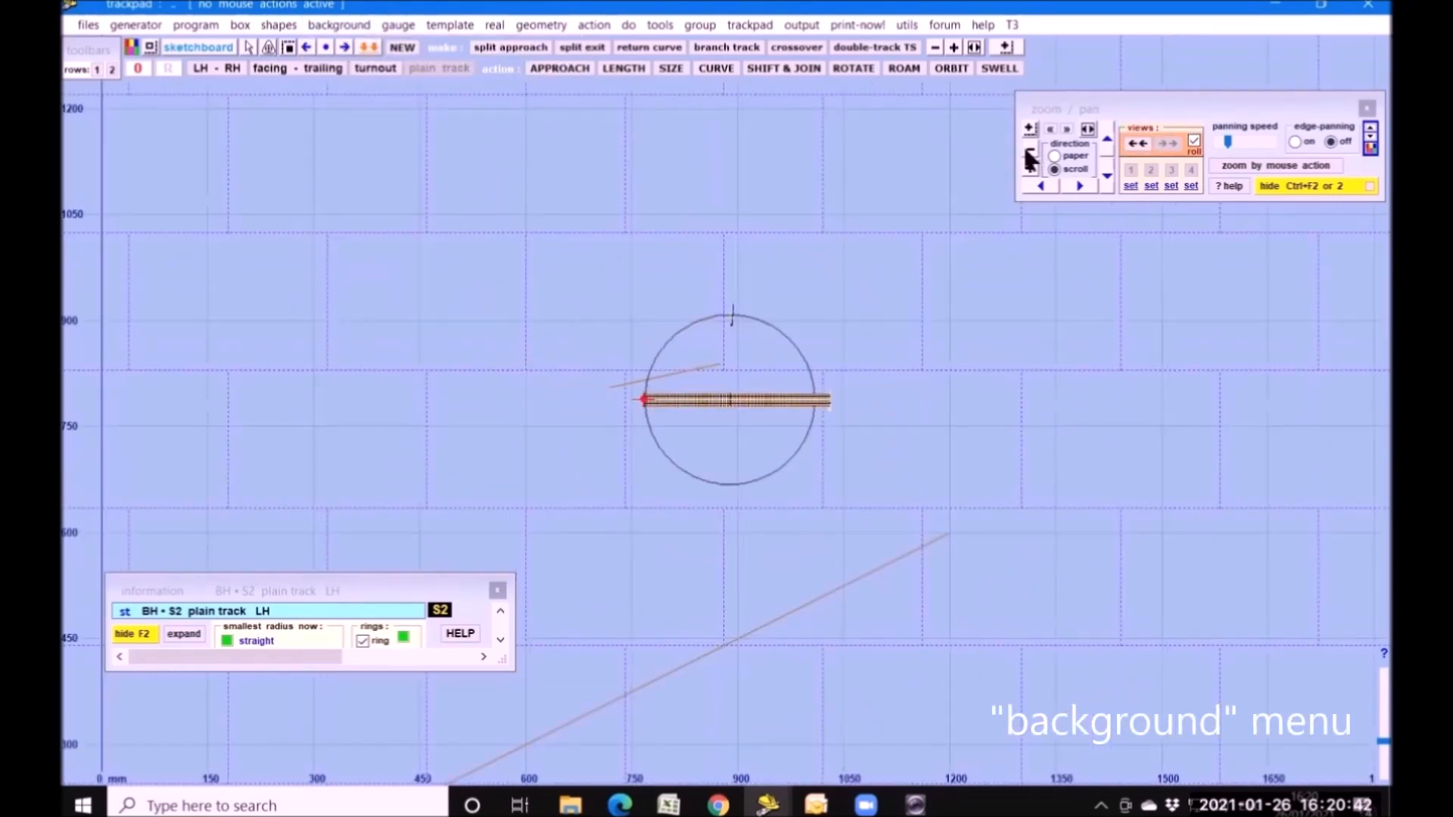
{"action": "left_click_drag", "start_coordinate": [180, 468], "coordinate": [250, 146]}
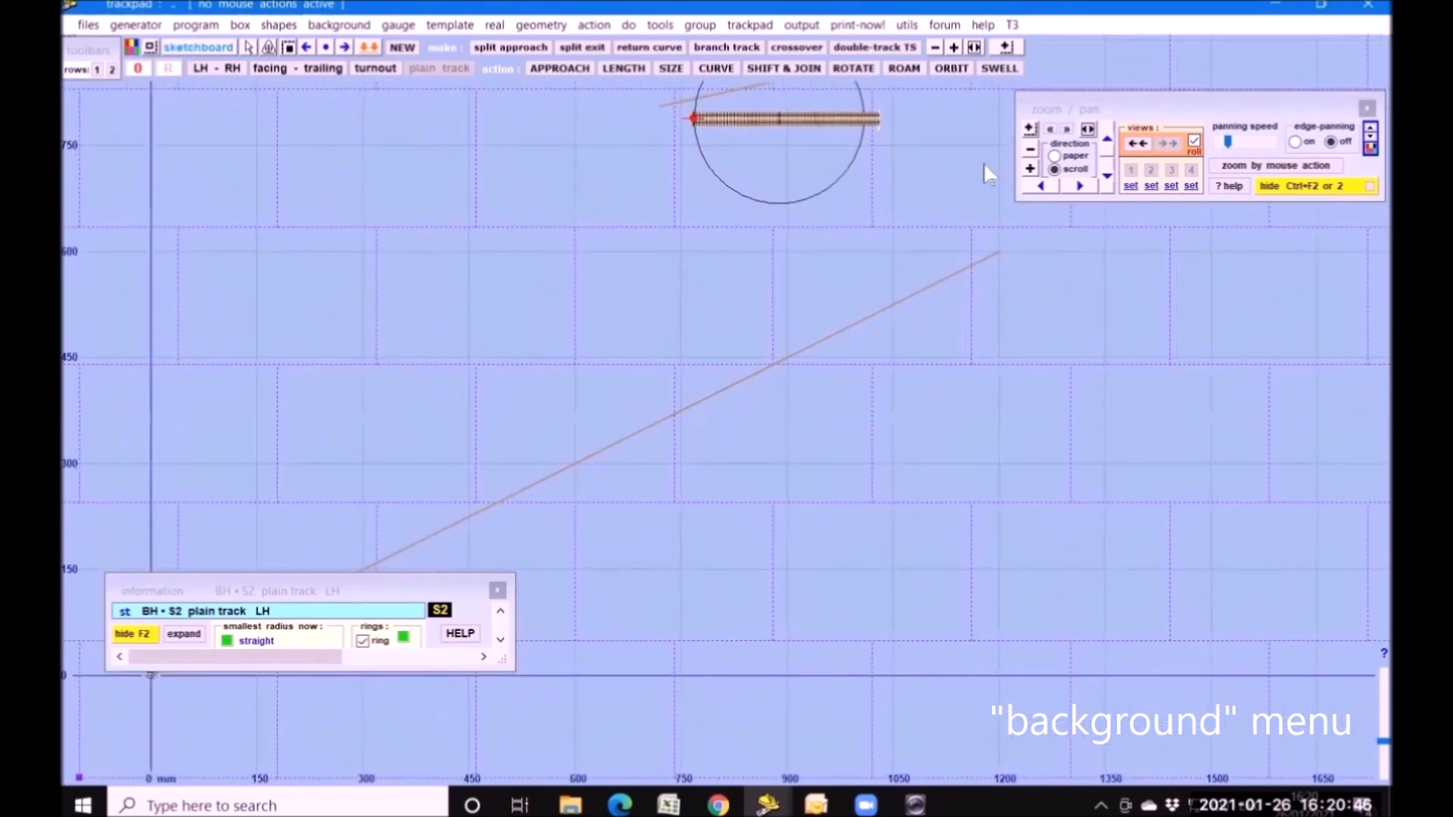
{"action": "left_click", "coordinate": [1030, 150]}
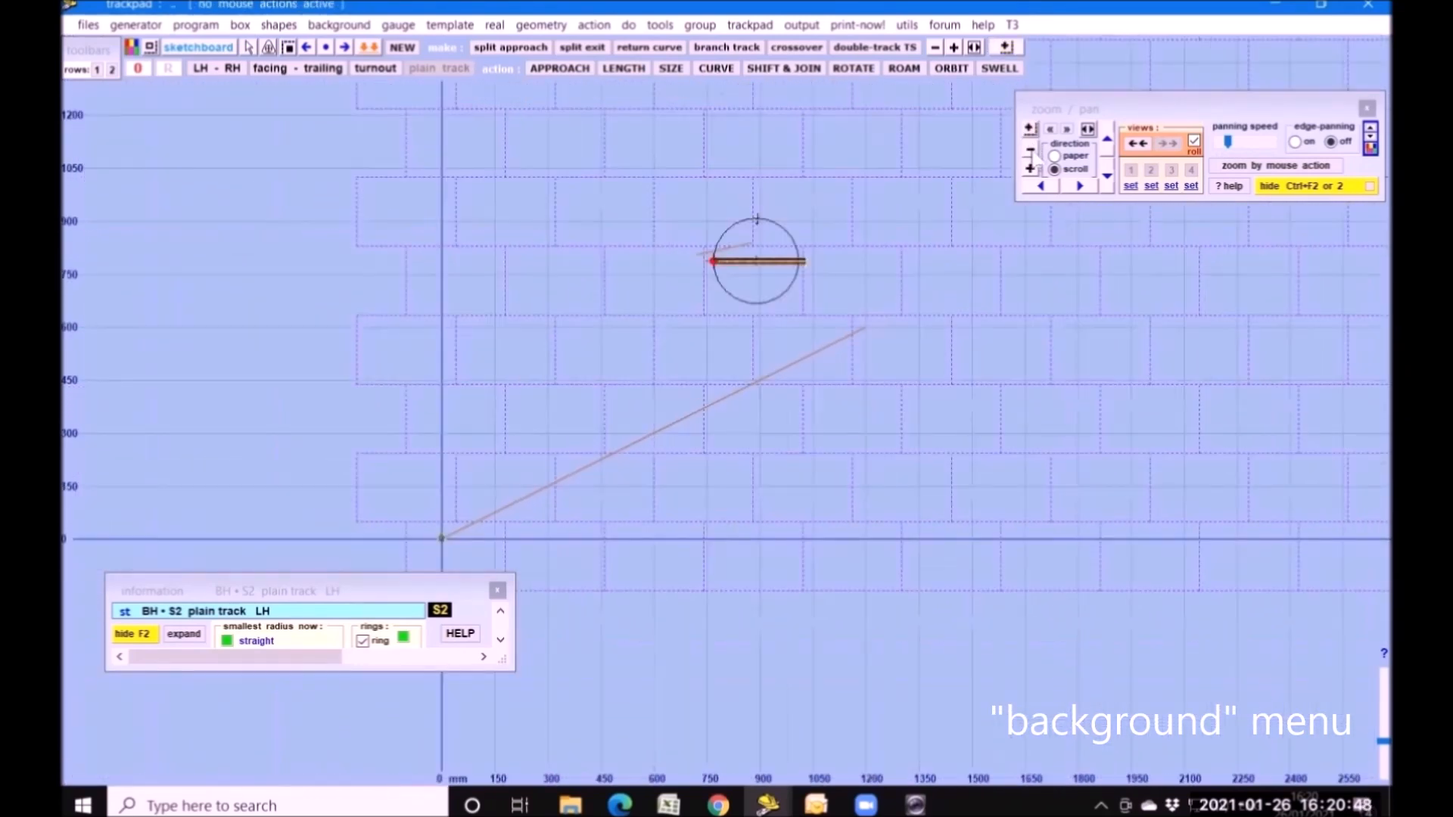
{"action": "left_click", "coordinate": [1031, 151]}
{"action": "left_click_drag", "start_coordinate": [1096, 535], "coordinate": [748, 628]}
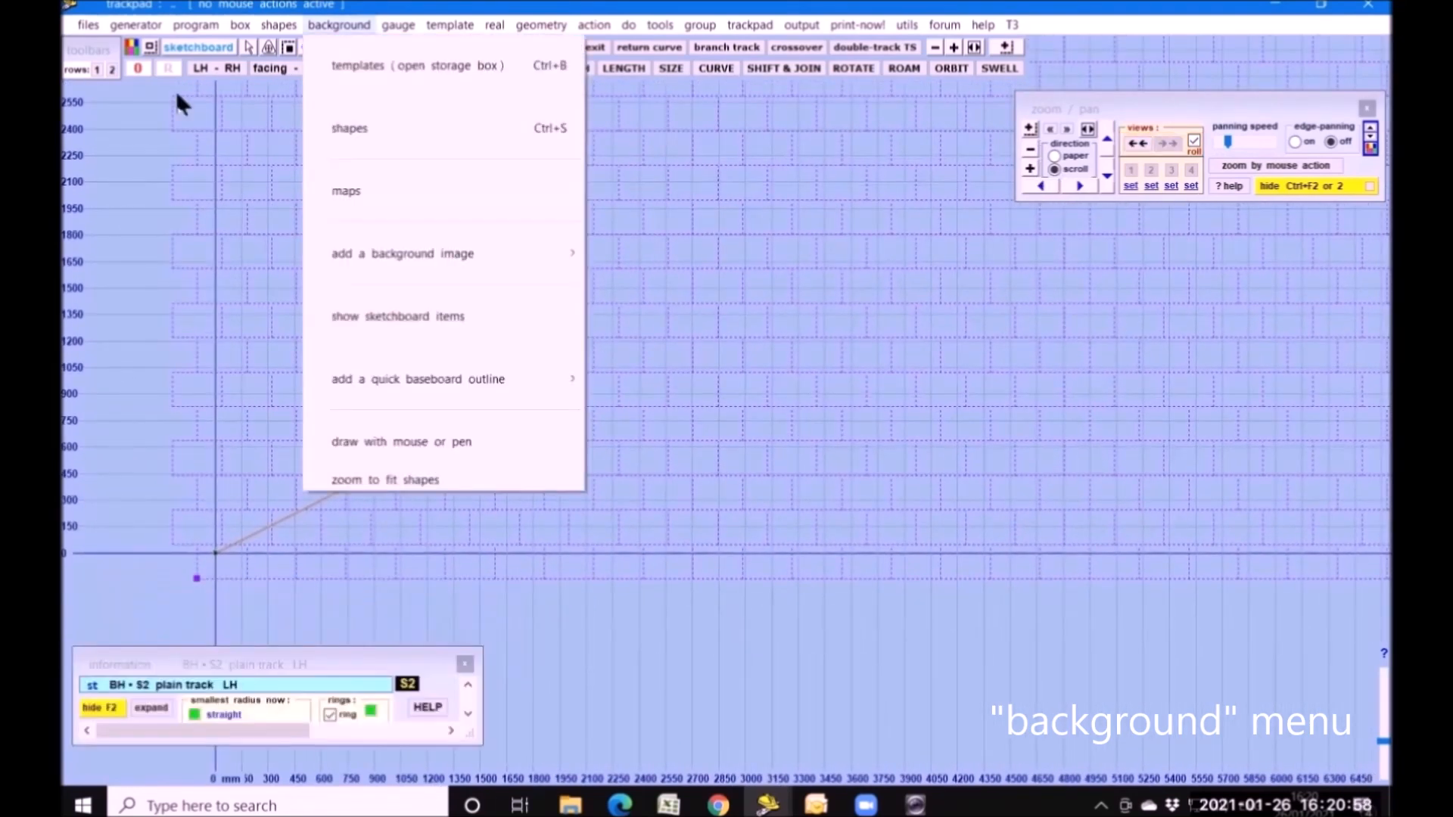
- Review the background options, show the background shapes window and close it again
{"action": "left_click", "coordinate": [243, 53]}
{"action": "left_click", "coordinate": [352, 24]}
{"action": "mouse_move", "coordinate": [372, 257]}
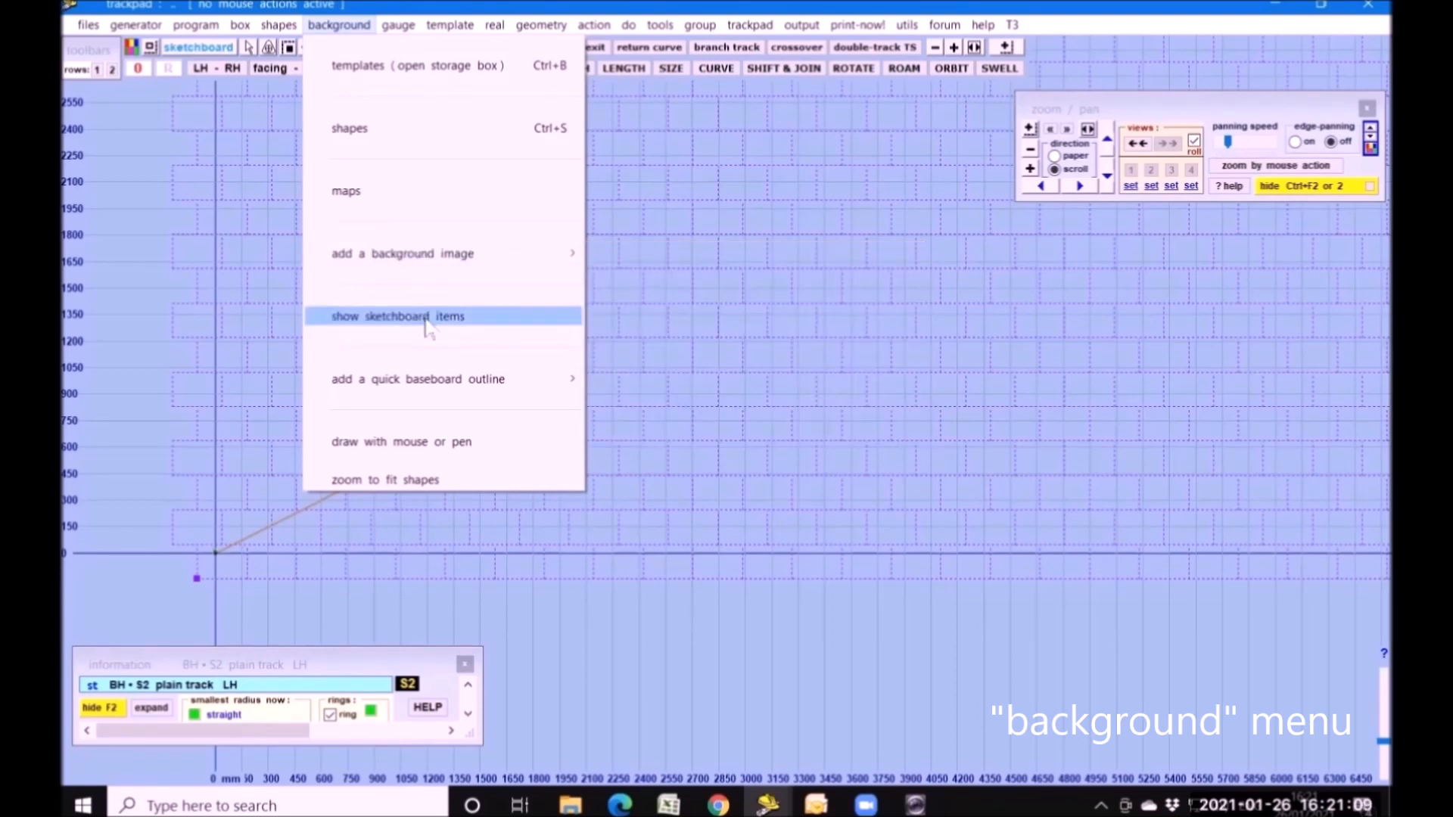
{"action": "left_click", "coordinate": [340, 133]}
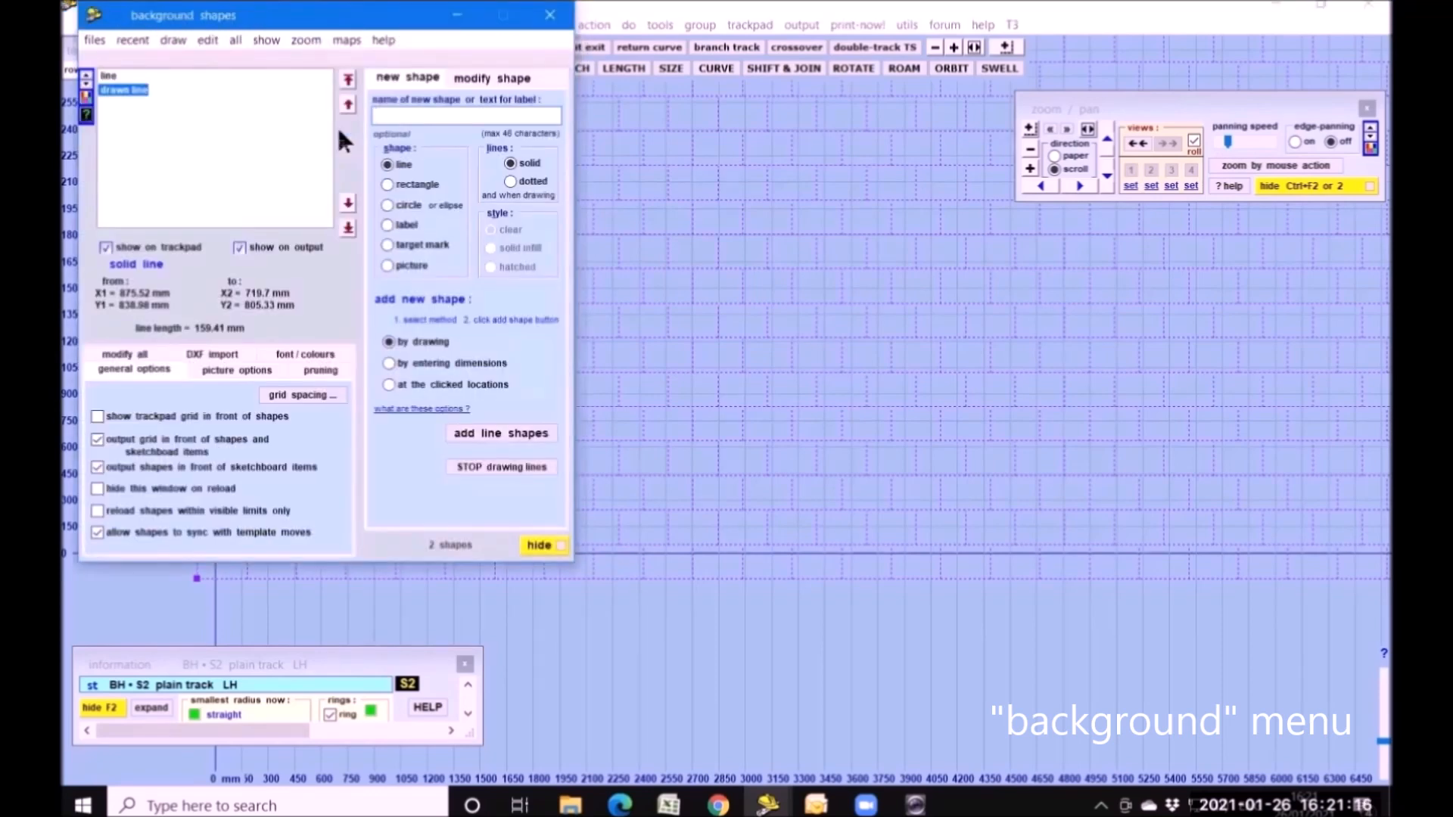
{"action": "left_click", "coordinate": [550, 16]}
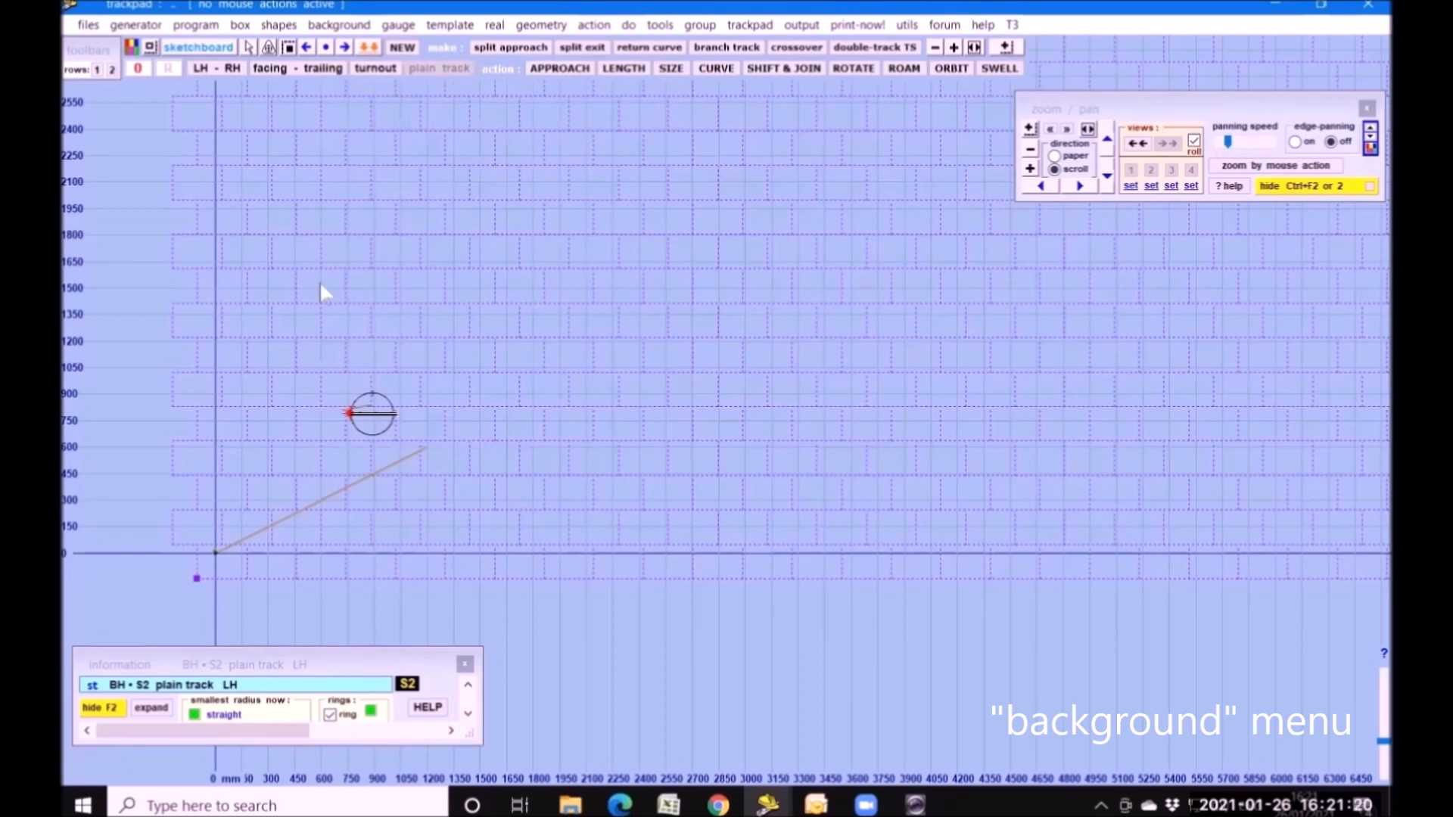
- Look through the quick baseboard outline sizes and add a 4ft x 2ft outline around the diagonal line
{"action": "left_click", "coordinate": [339, 25]}
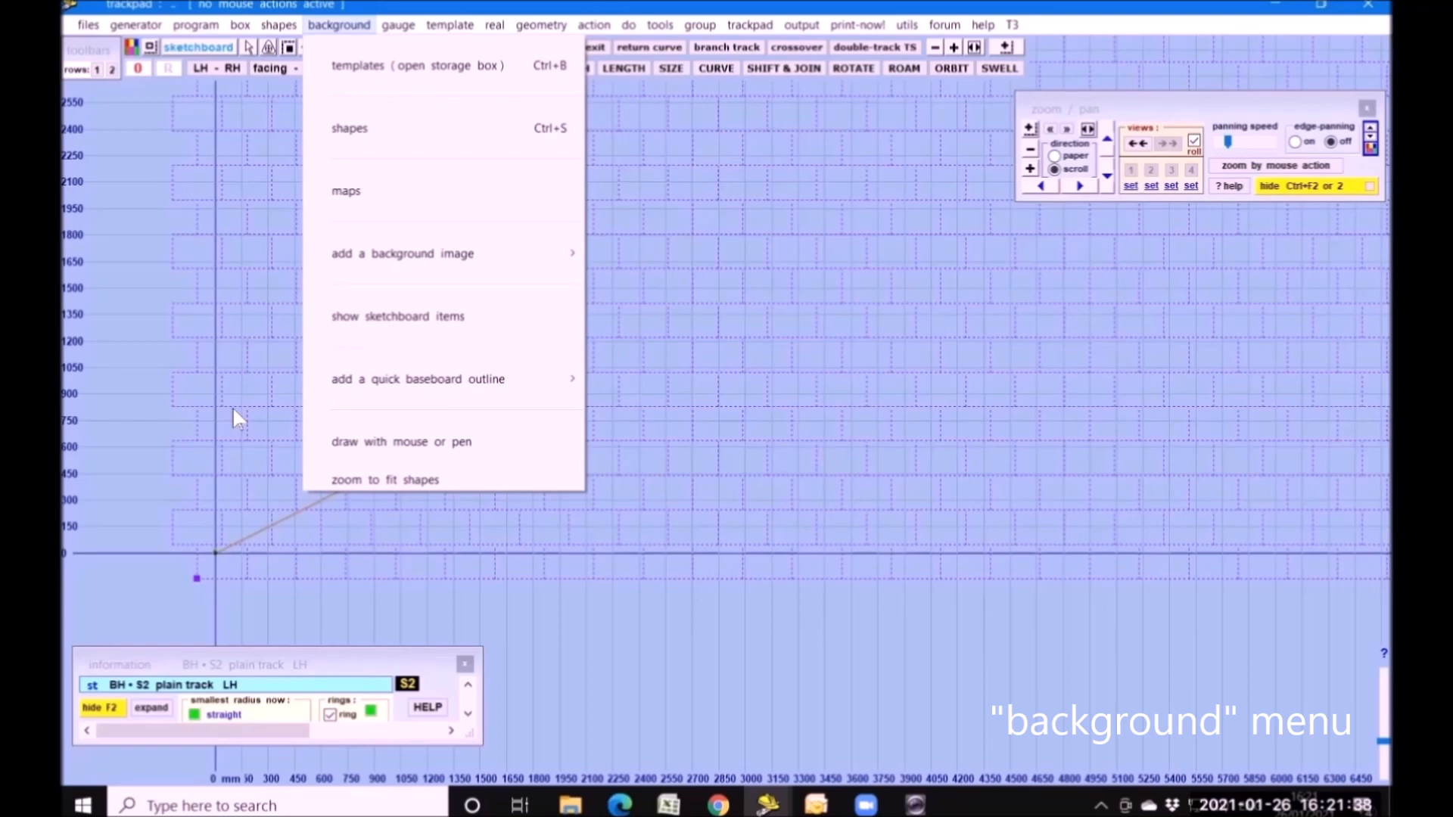
{"action": "mouse_move", "coordinate": [382, 390]}
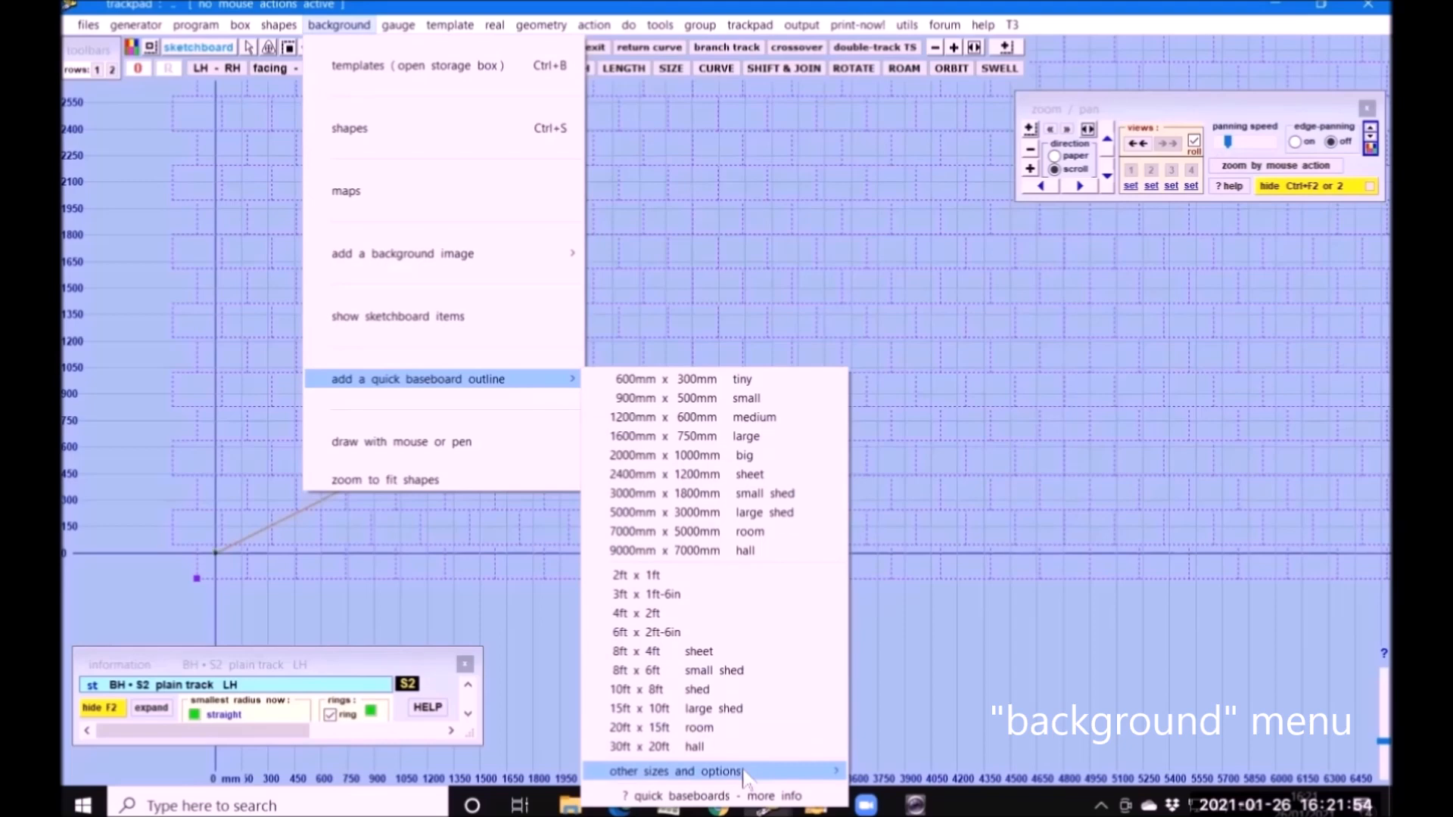
{"action": "mouse_move", "coordinate": [744, 774]}
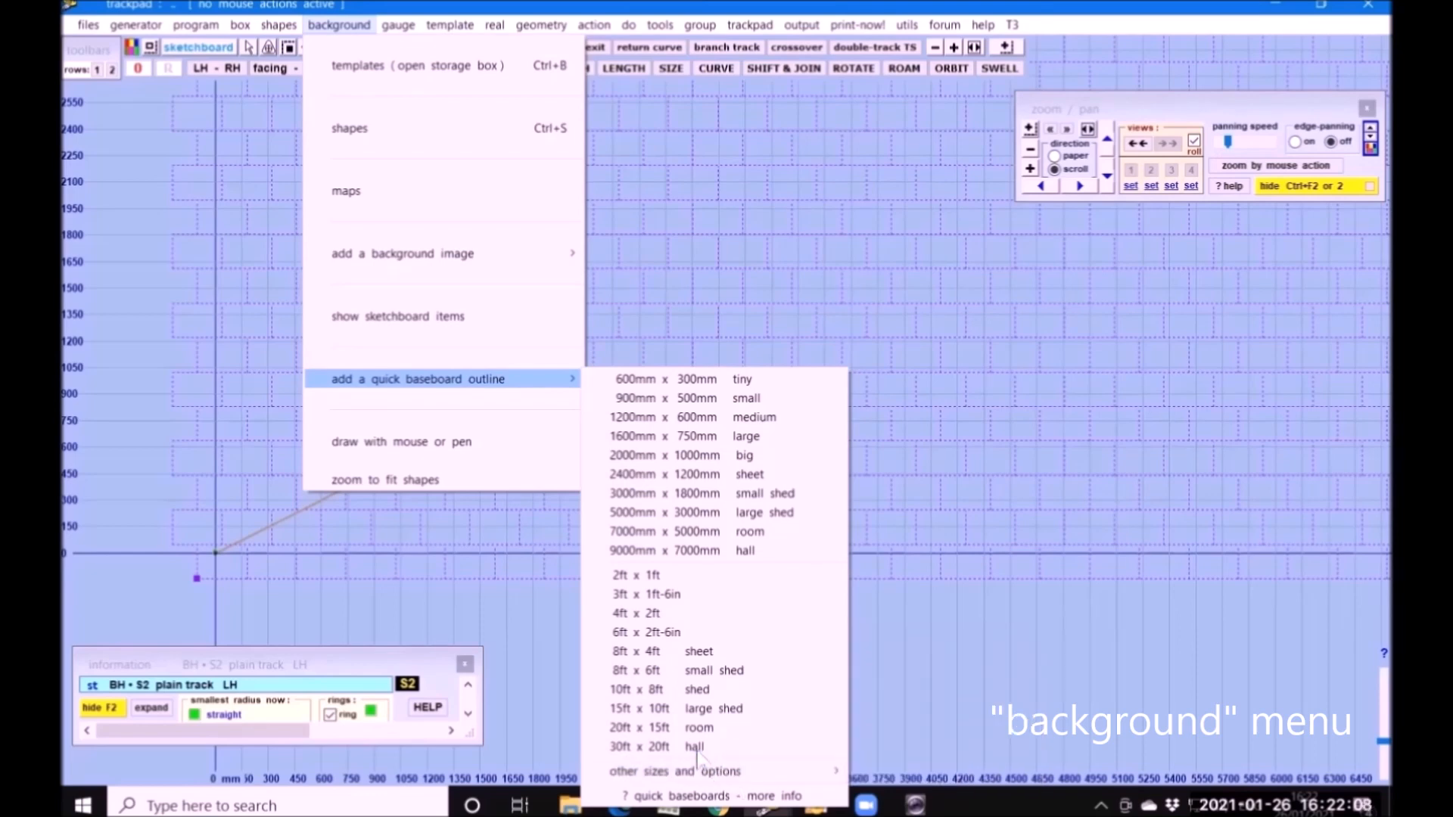
{"action": "left_click", "coordinate": [642, 614]}
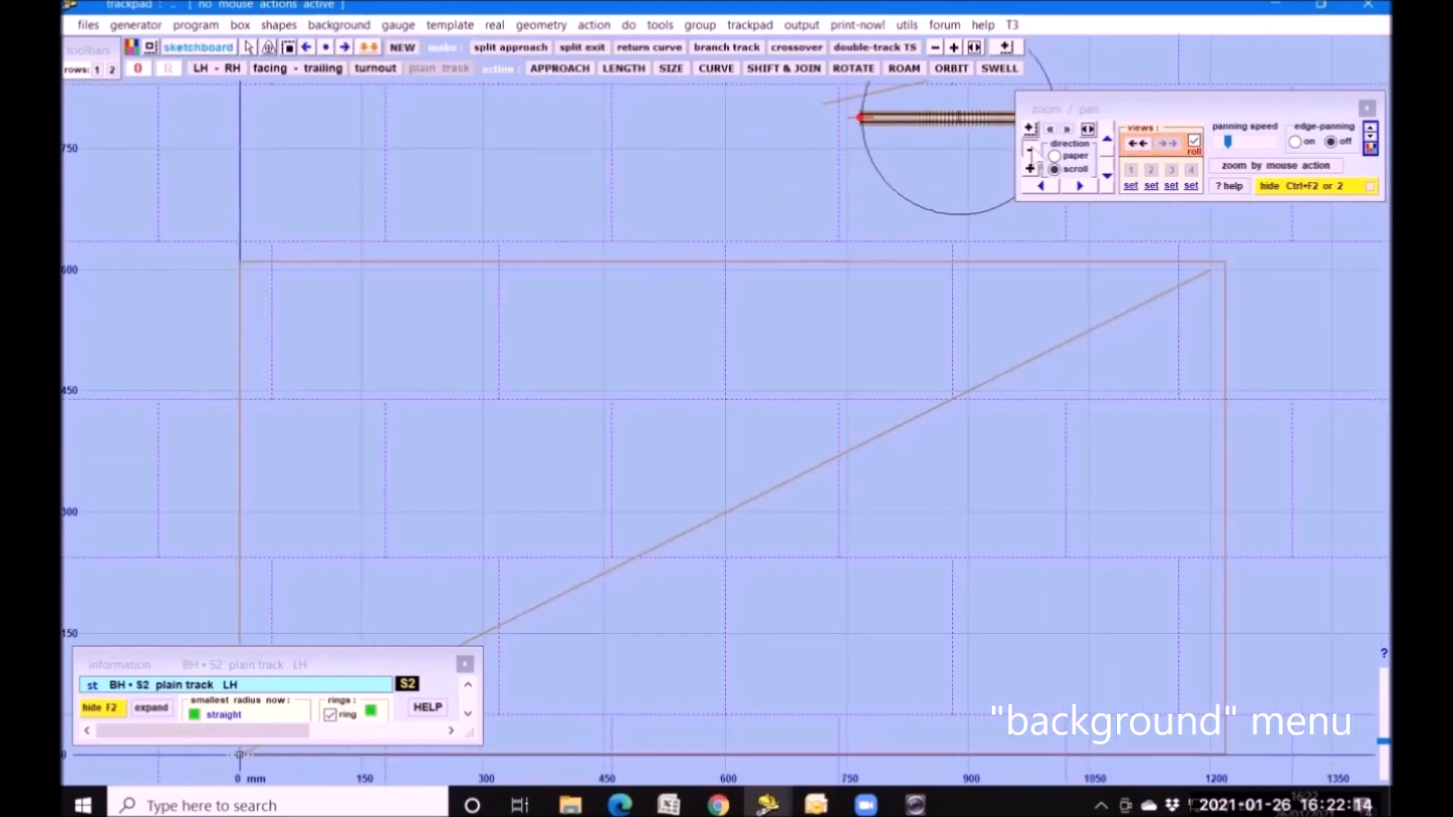
{"action": "left_click", "coordinate": [1030, 150]}
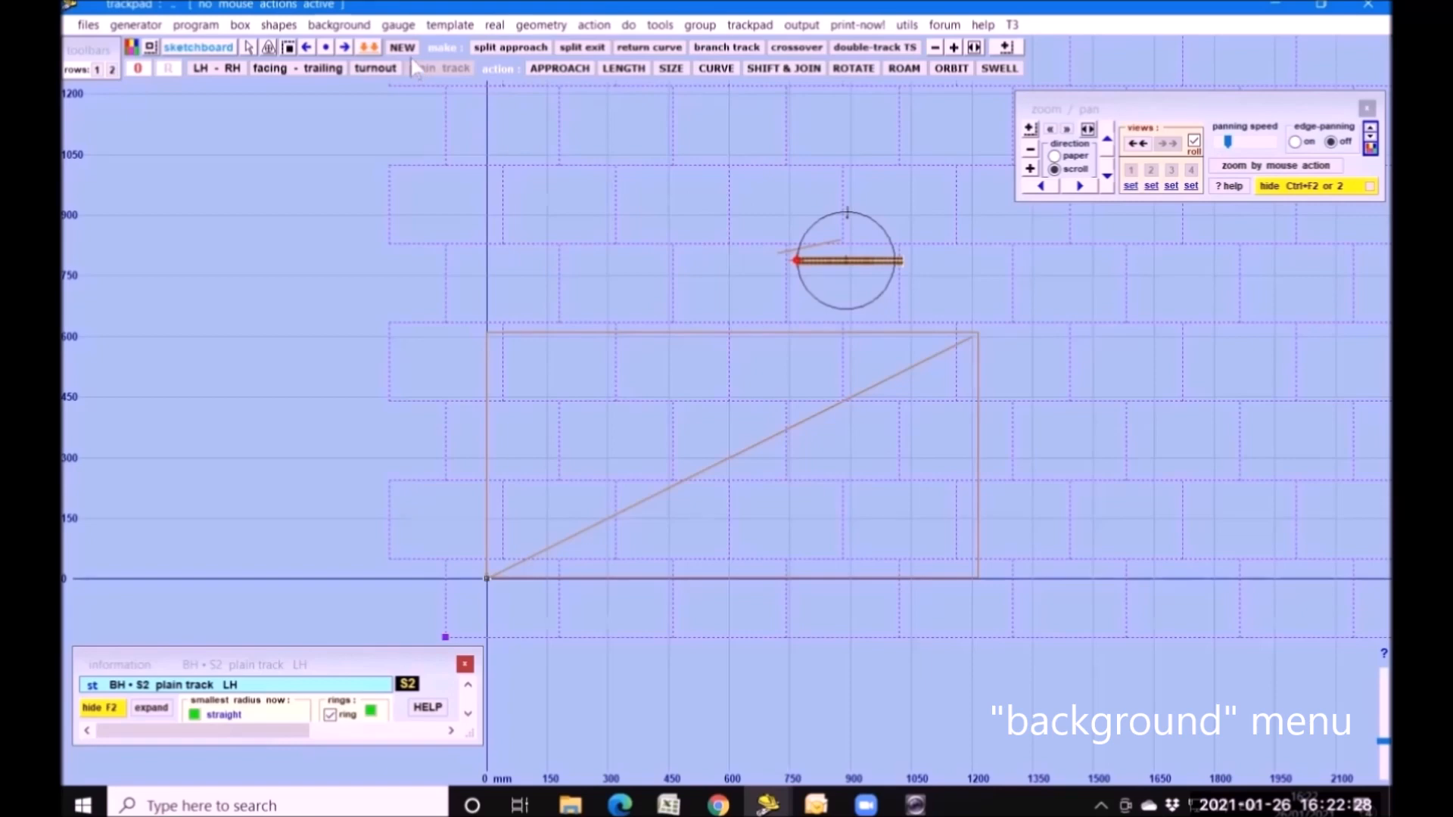
- Add the 4ft x 2ft quick baseboard outline a second time
{"action": "left_click", "coordinate": [348, 25]}
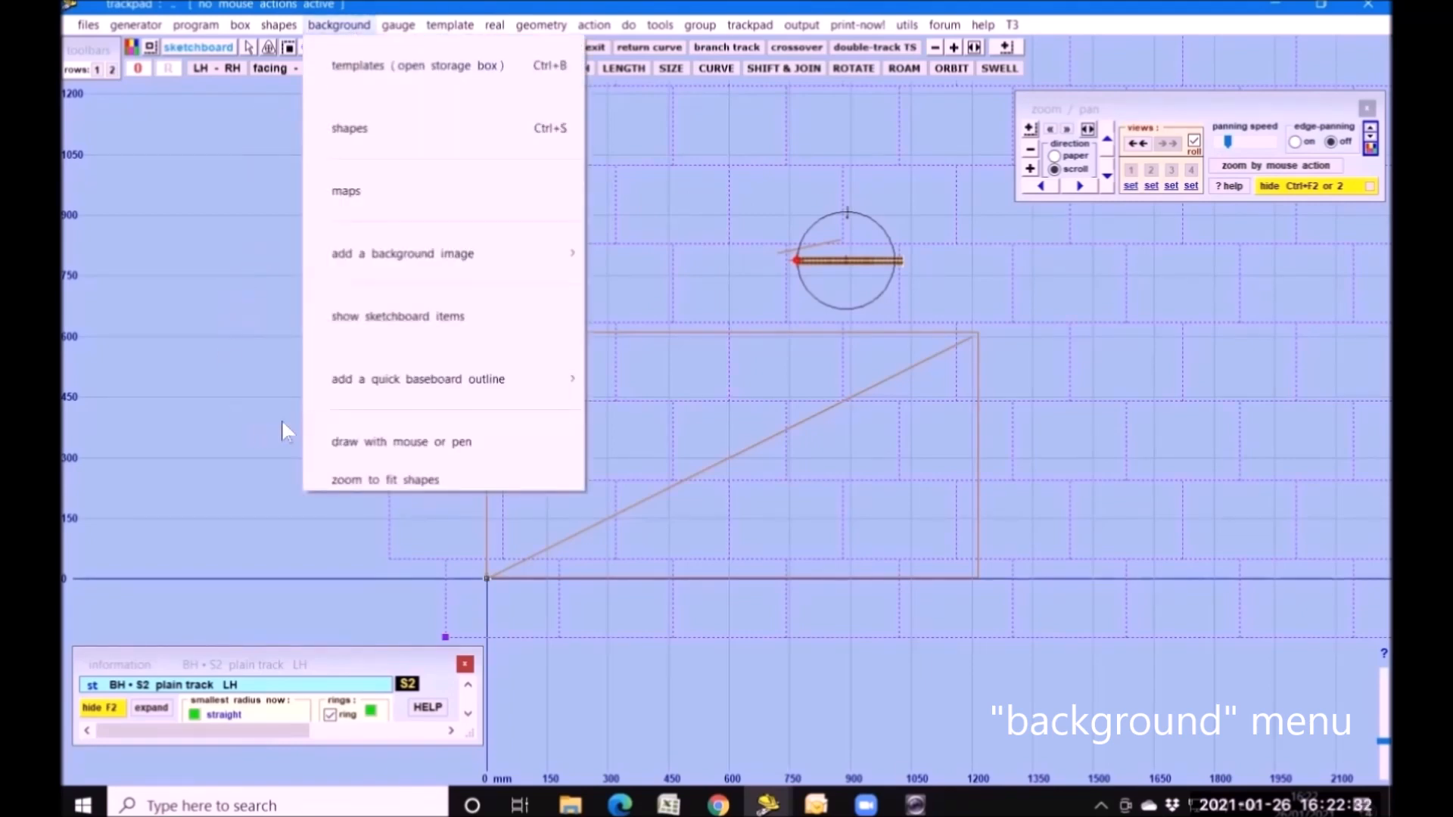
{"action": "mouse_move", "coordinate": [469, 379]}
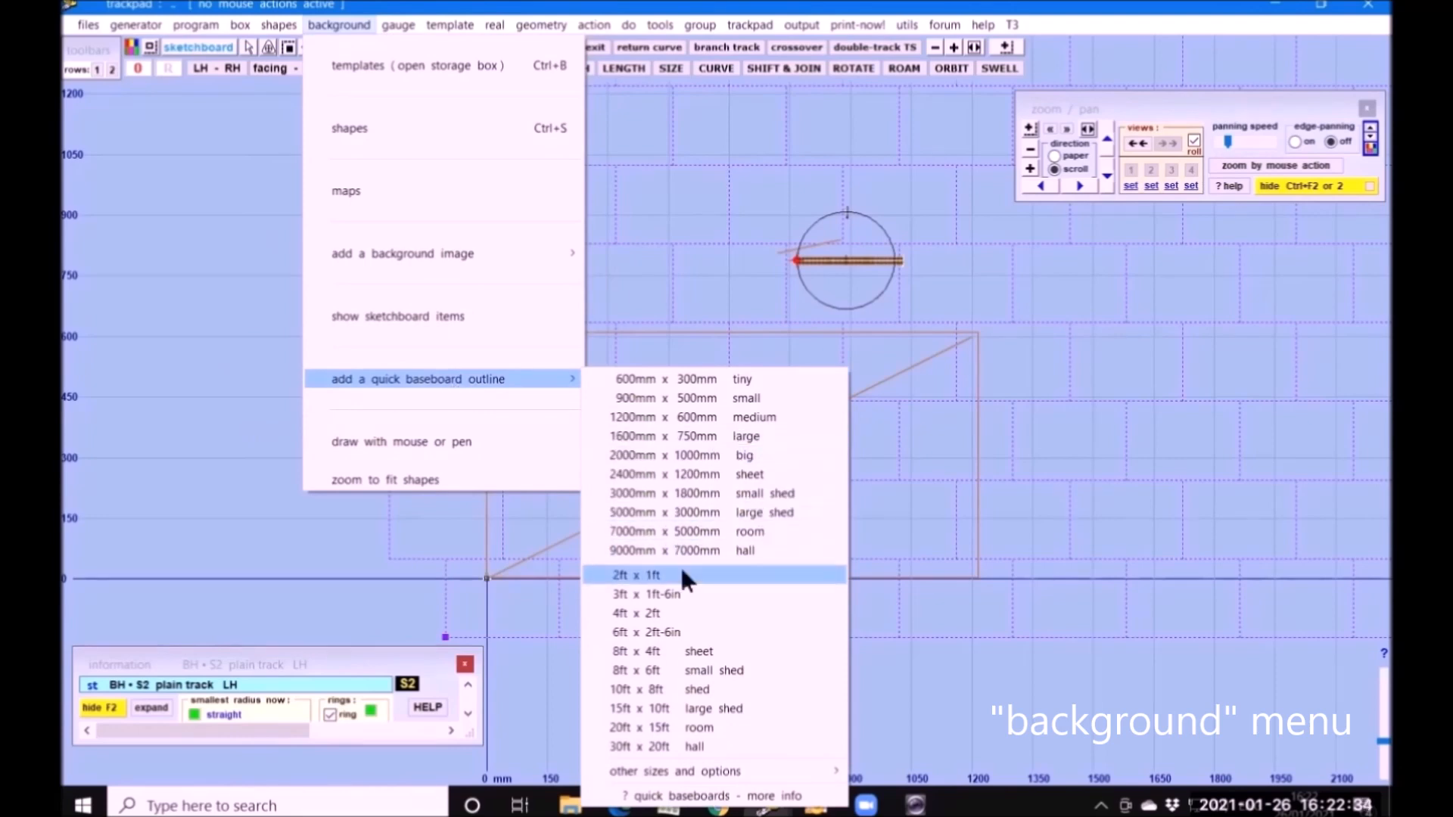
{"action": "left_click", "coordinate": [652, 614]}
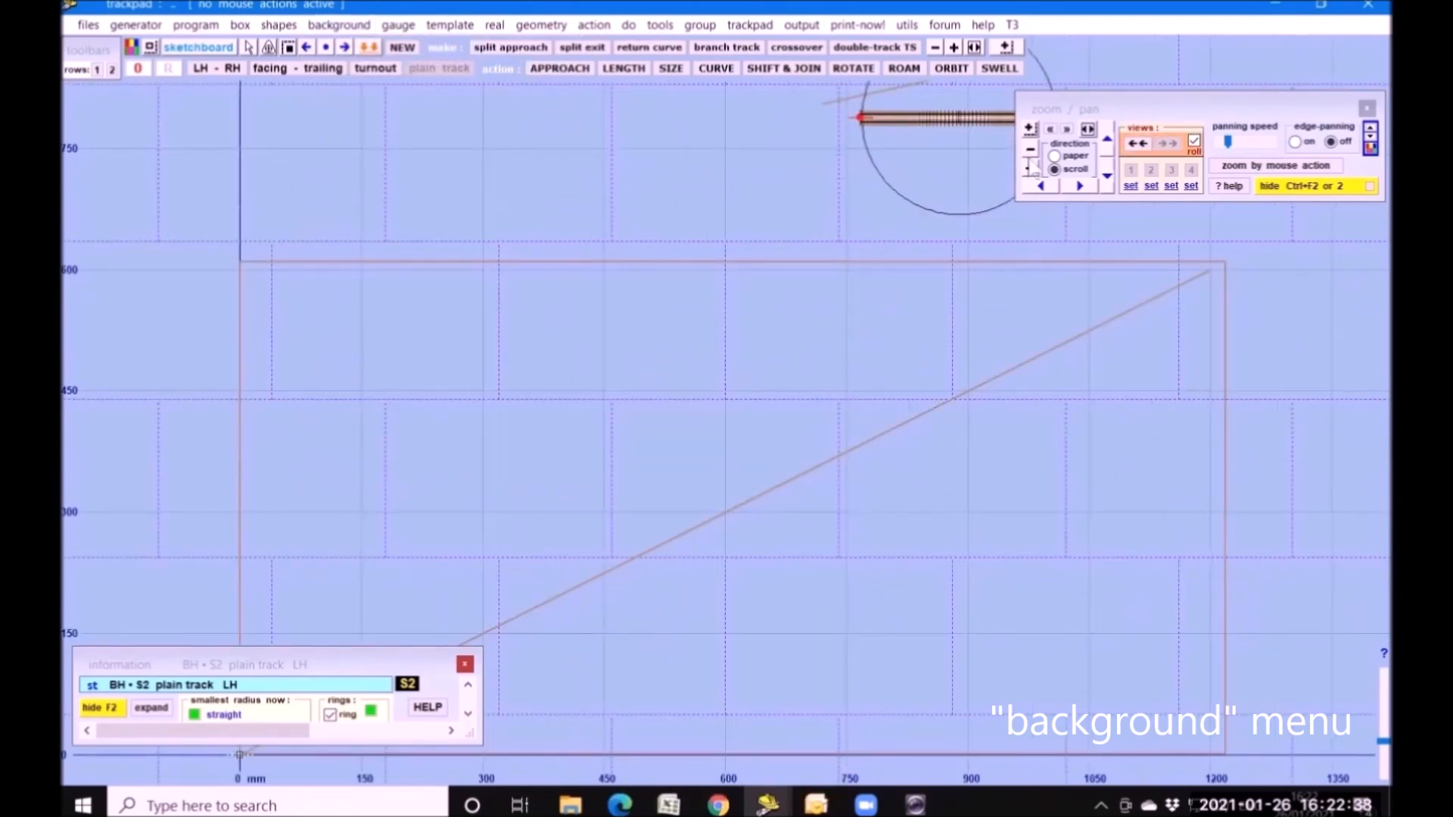
- Review the list of quick baseboard outline sizes once more and close it without adding another outline
{"action": "left_click", "coordinate": [1029, 150]}
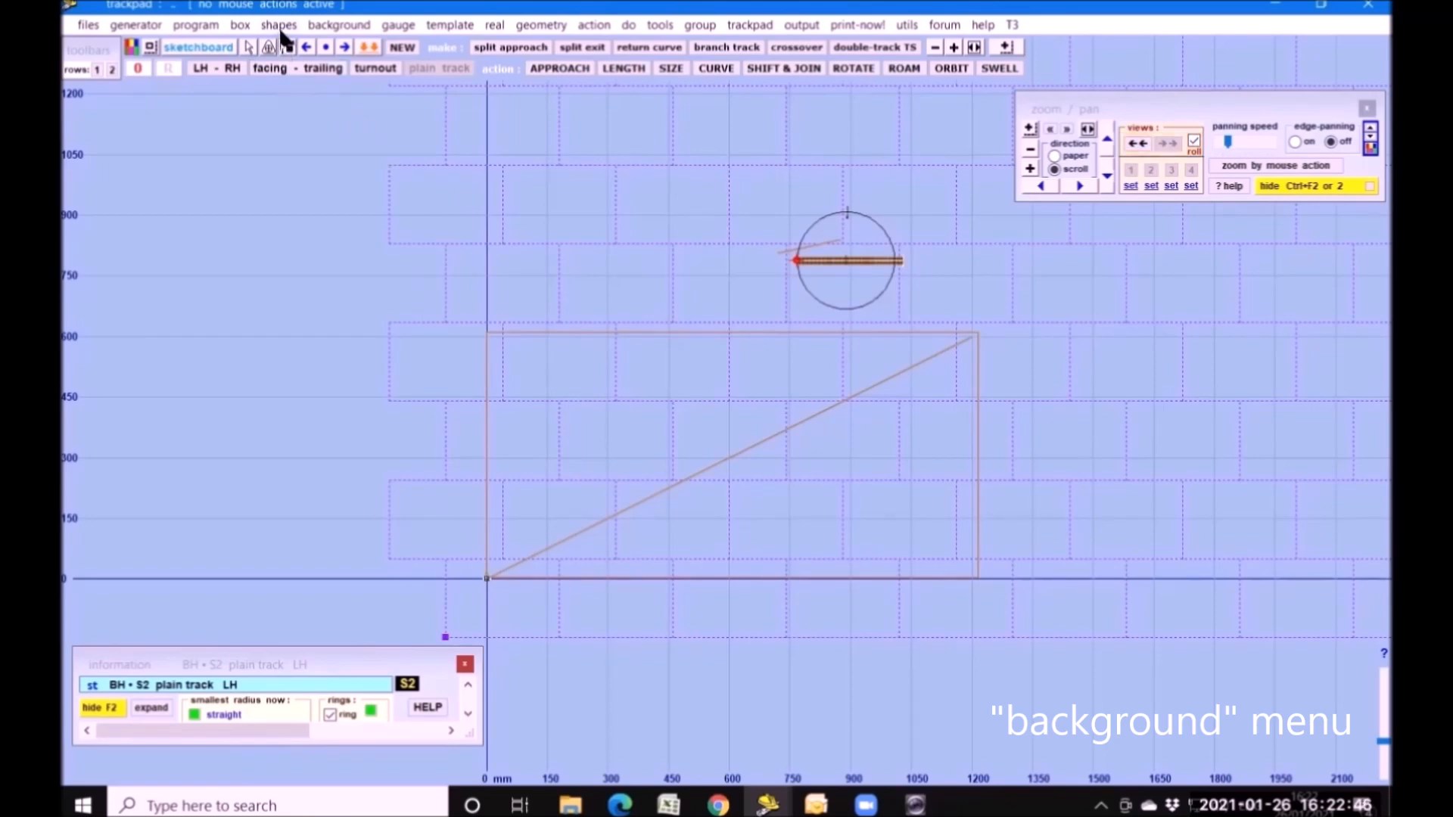
{"action": "left_click", "coordinate": [339, 27]}
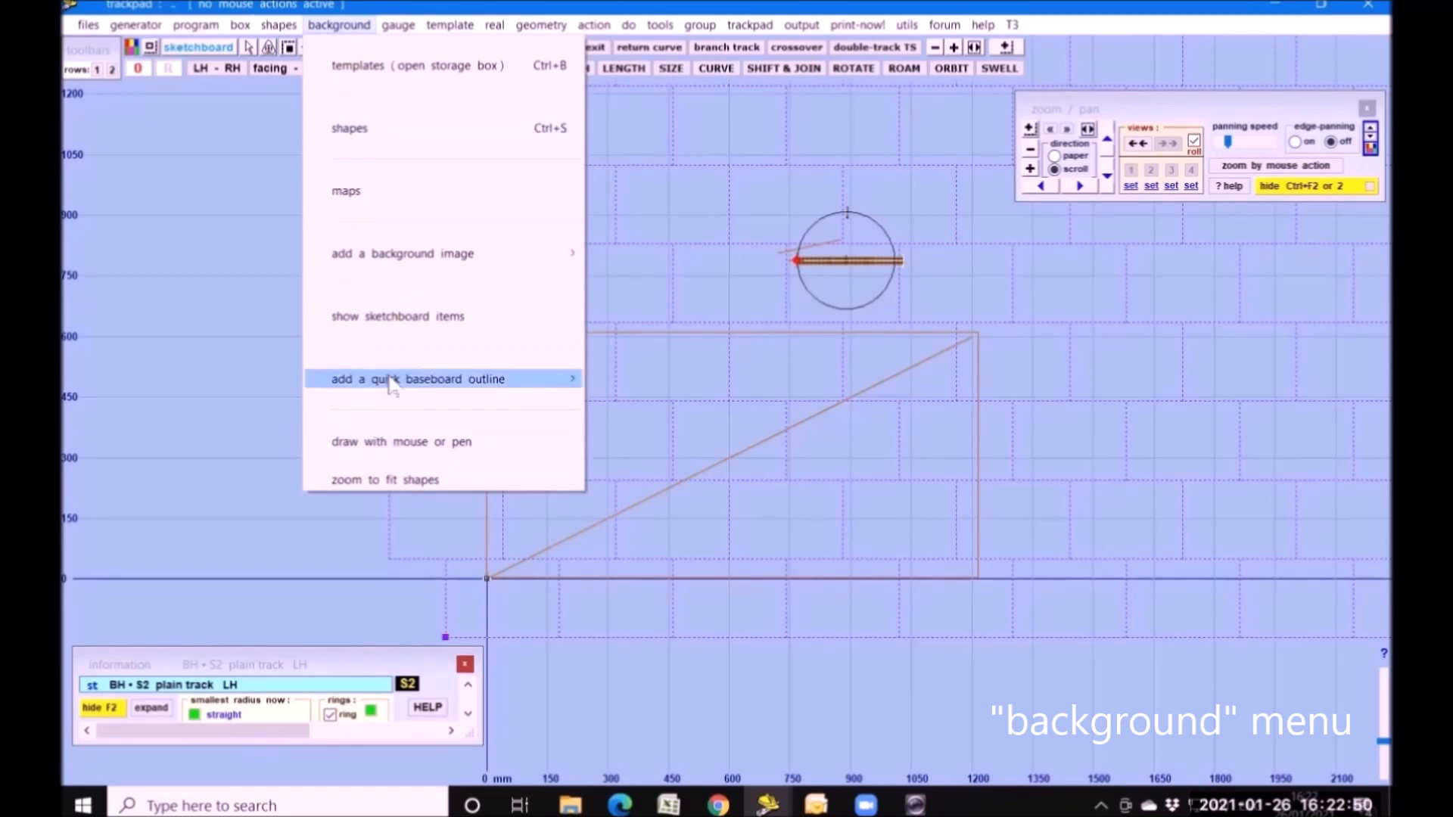
{"action": "mouse_move", "coordinate": [394, 388]}
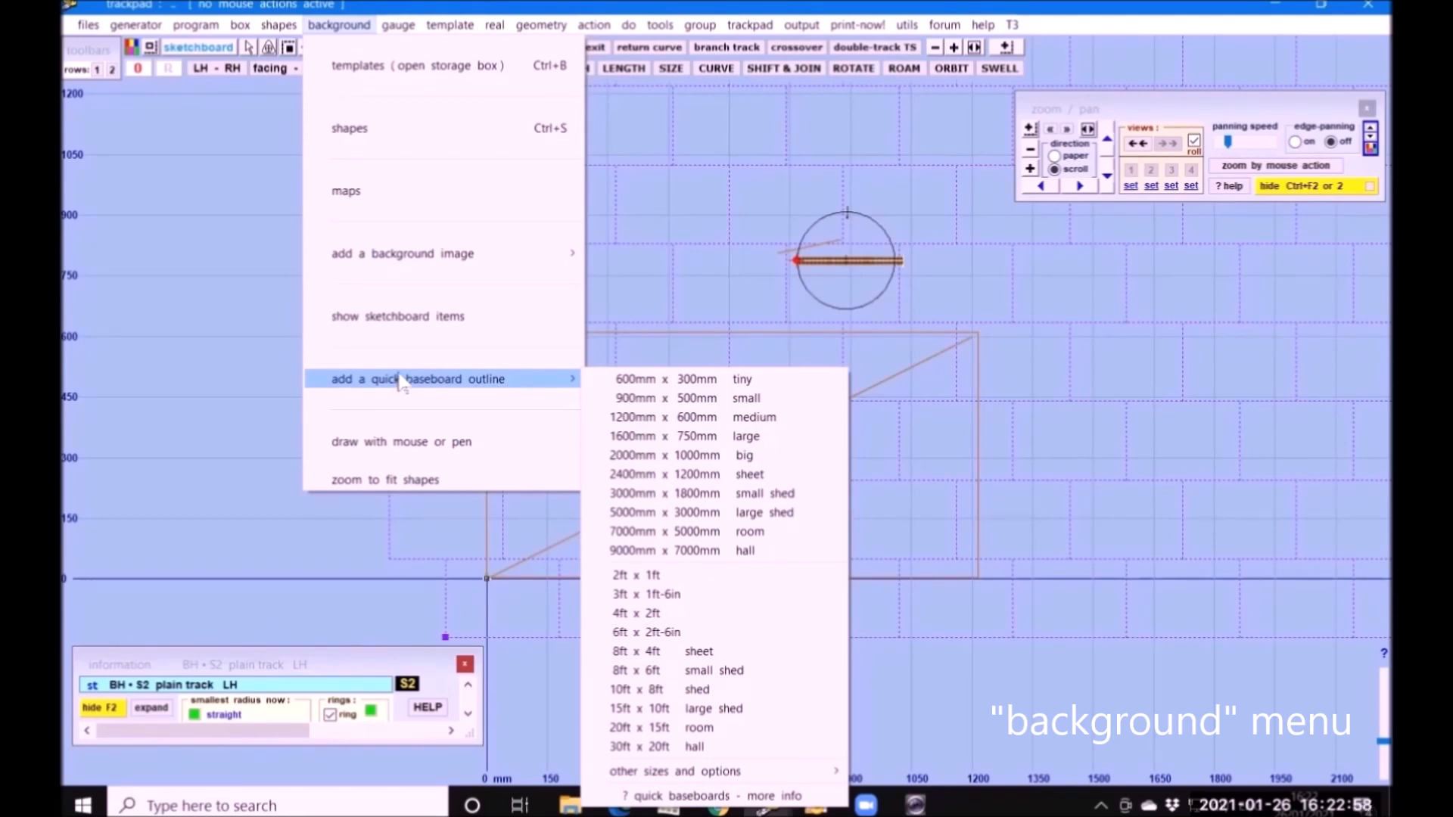
{"action": "left_click", "coordinate": [206, 362]}
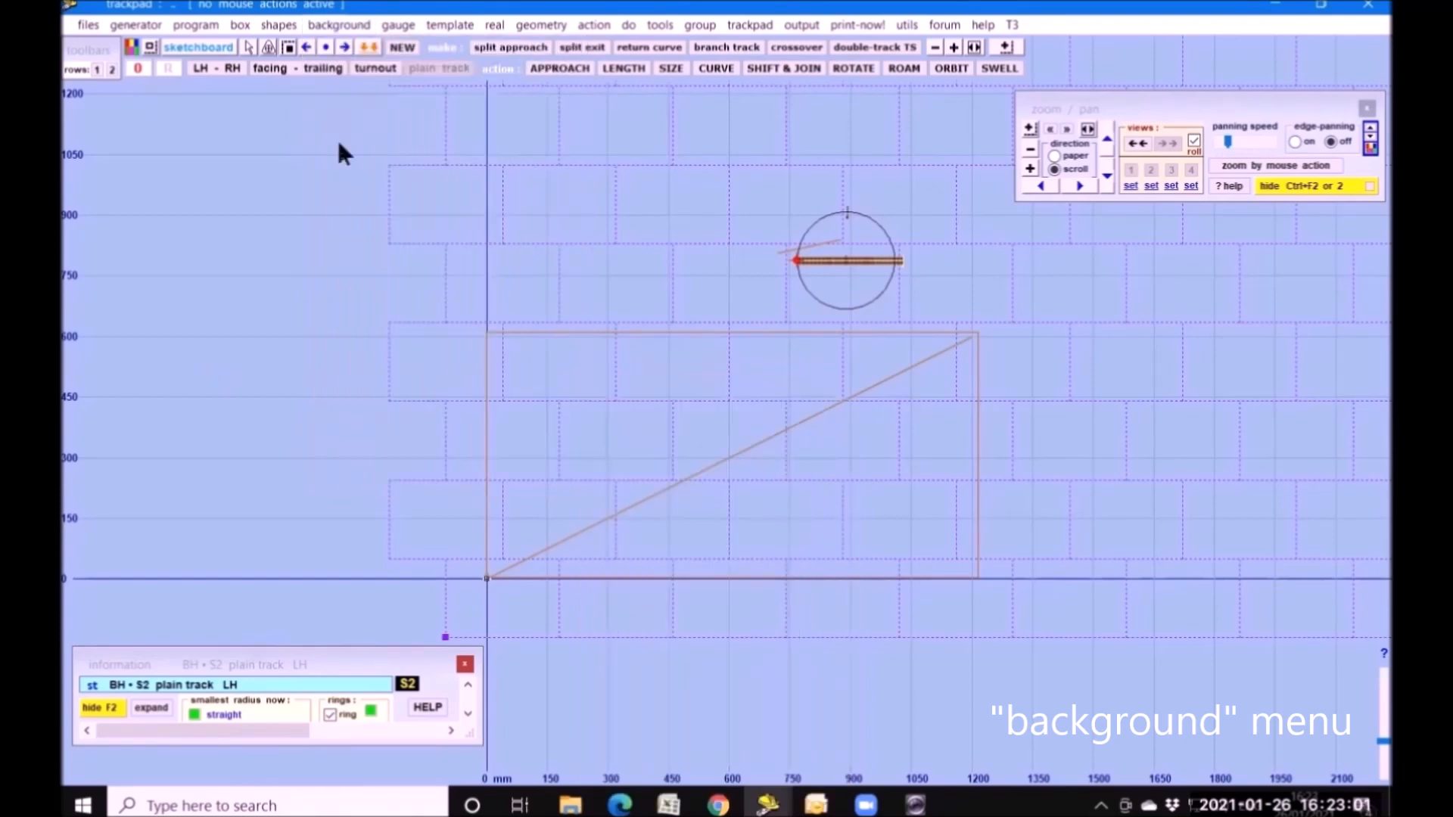
- Start shifting the last 4ft x 2ft baseboard shape and convert 48 inches to millimetres with the metric calculator
{"action": "left_click", "coordinate": [277, 25]}
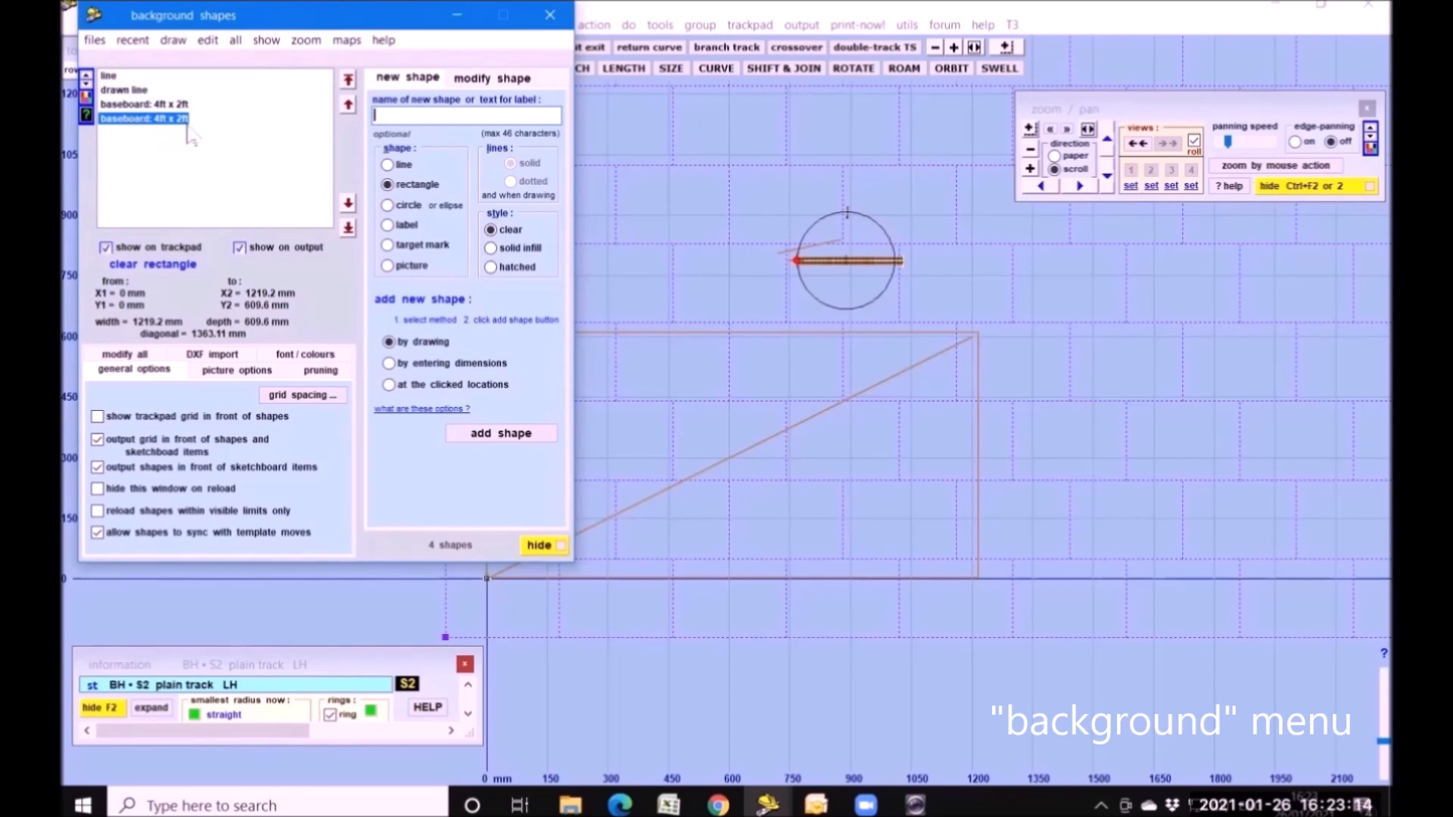
{"action": "left_click", "coordinate": [491, 79]}
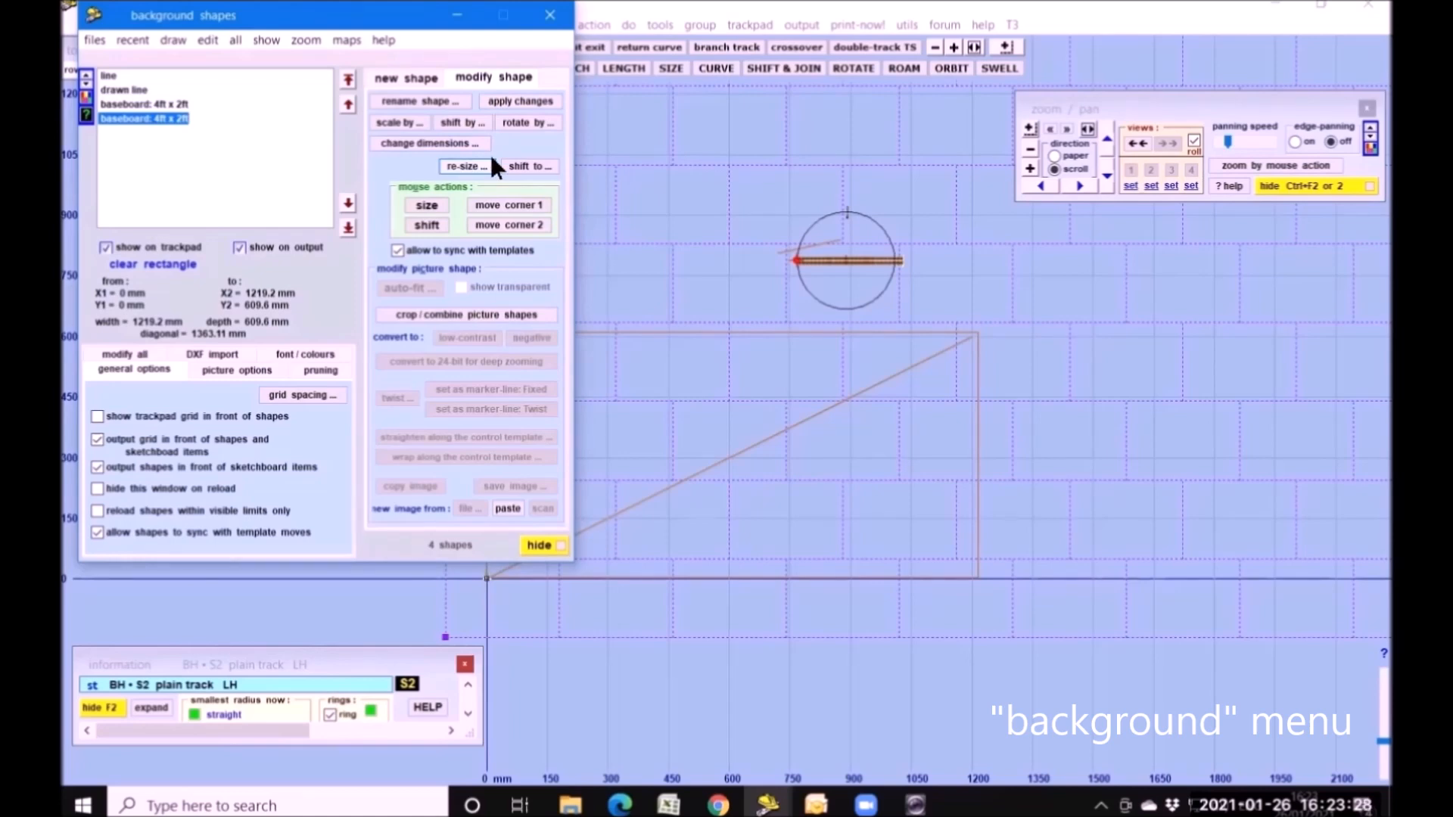
{"action": "left_click", "coordinate": [463, 123]}
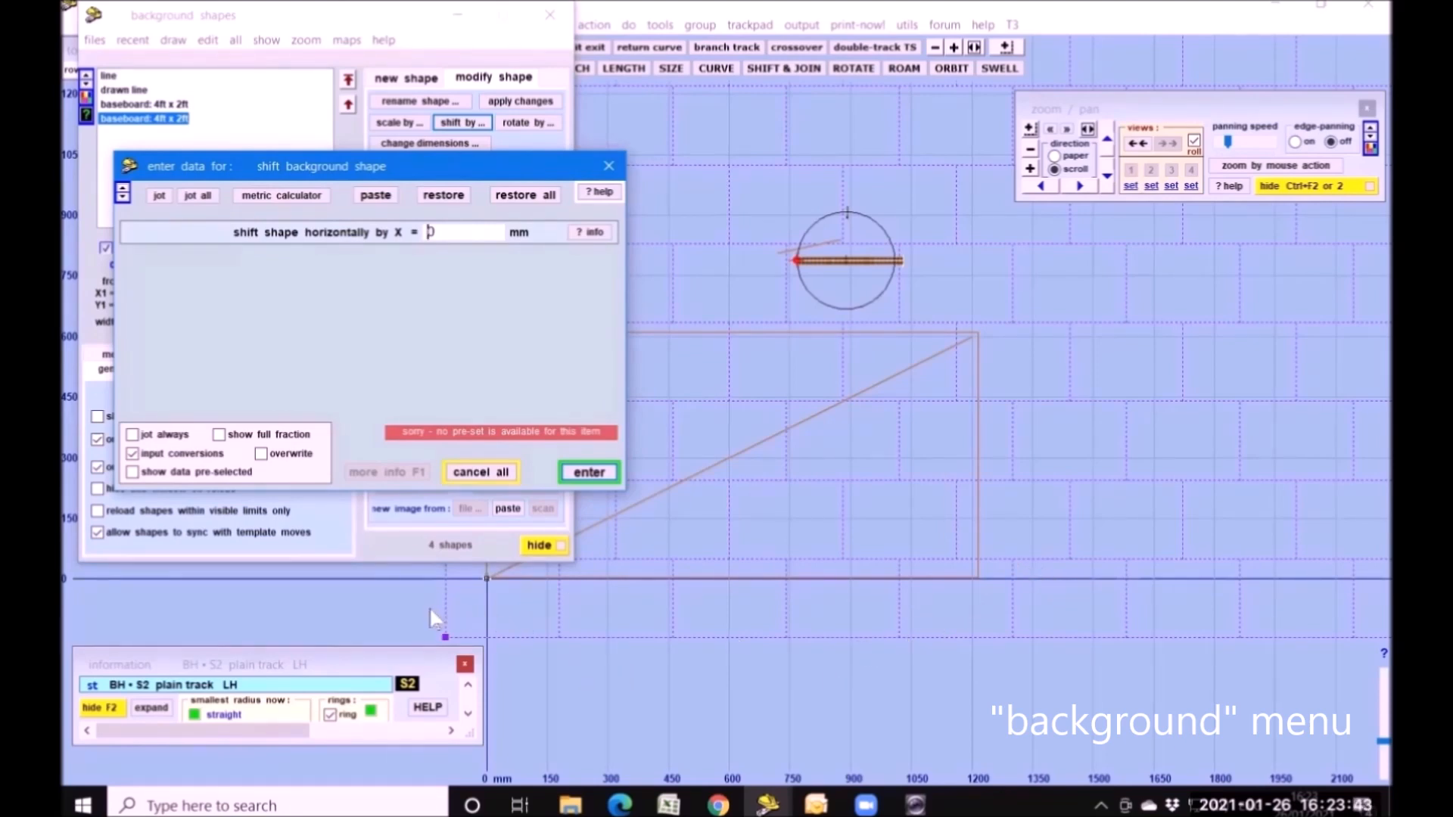
{"action": "left_click", "coordinate": [293, 194]}
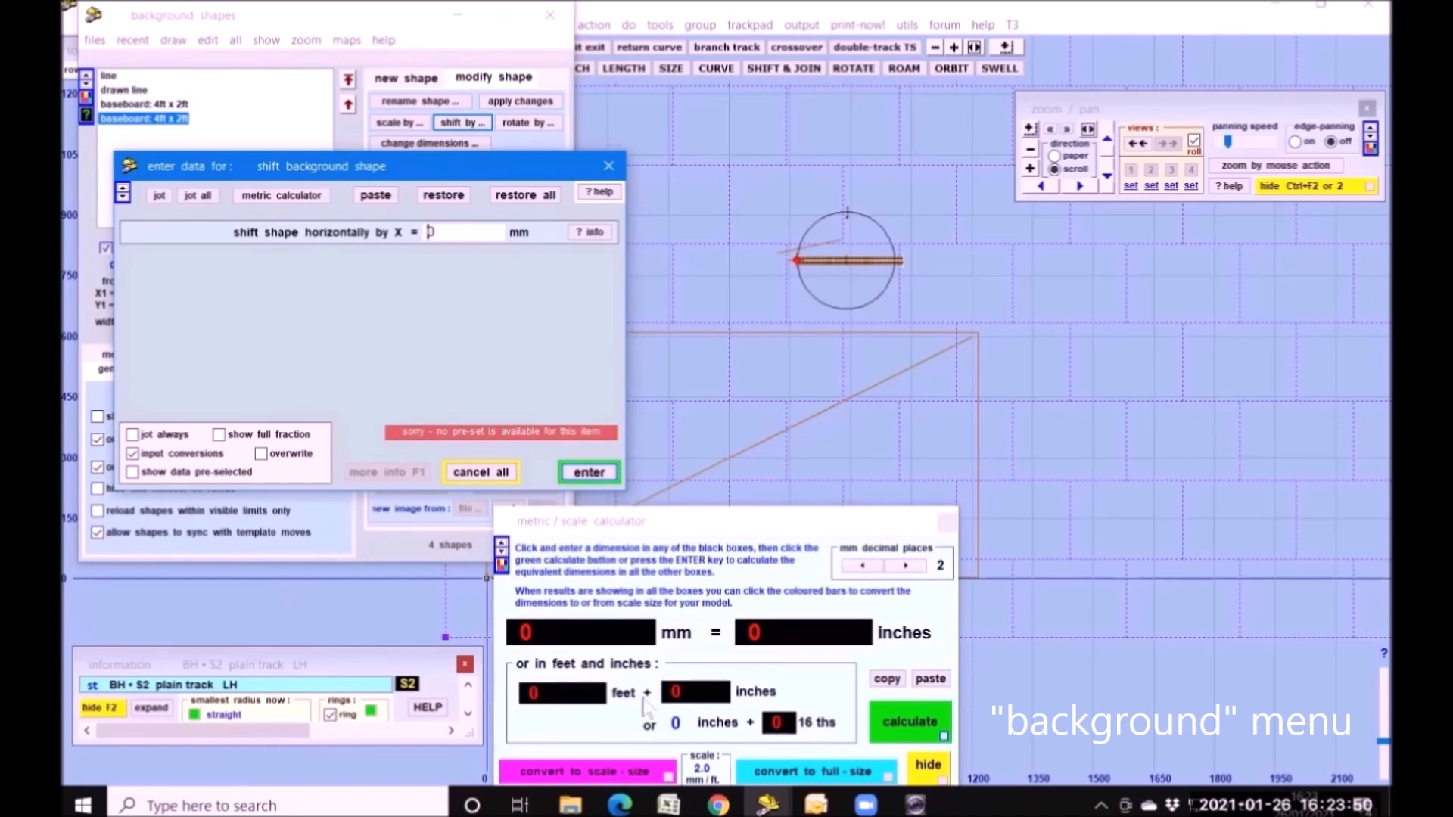
{"action": "left_click", "coordinate": [762, 632]}
{"action": "left_click_drag", "start_coordinate": [763, 632], "coordinate": [738, 632]}
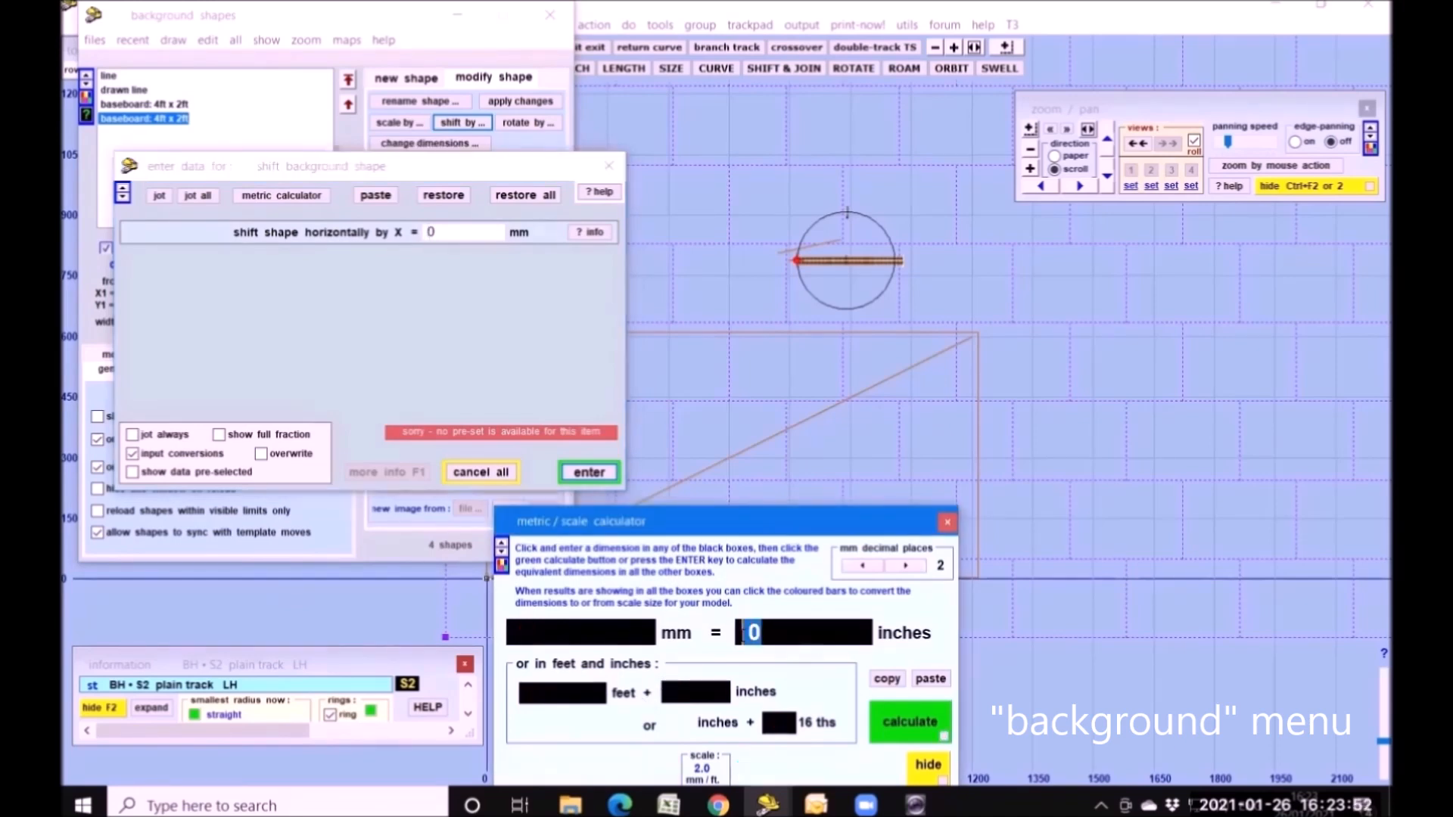
{"action": "type", "text": "48"}
{"action": "left_click_drag", "start_coordinate": [776, 529], "coordinate": [799, 477]}
{"action": "left_click", "coordinate": [924, 680]}
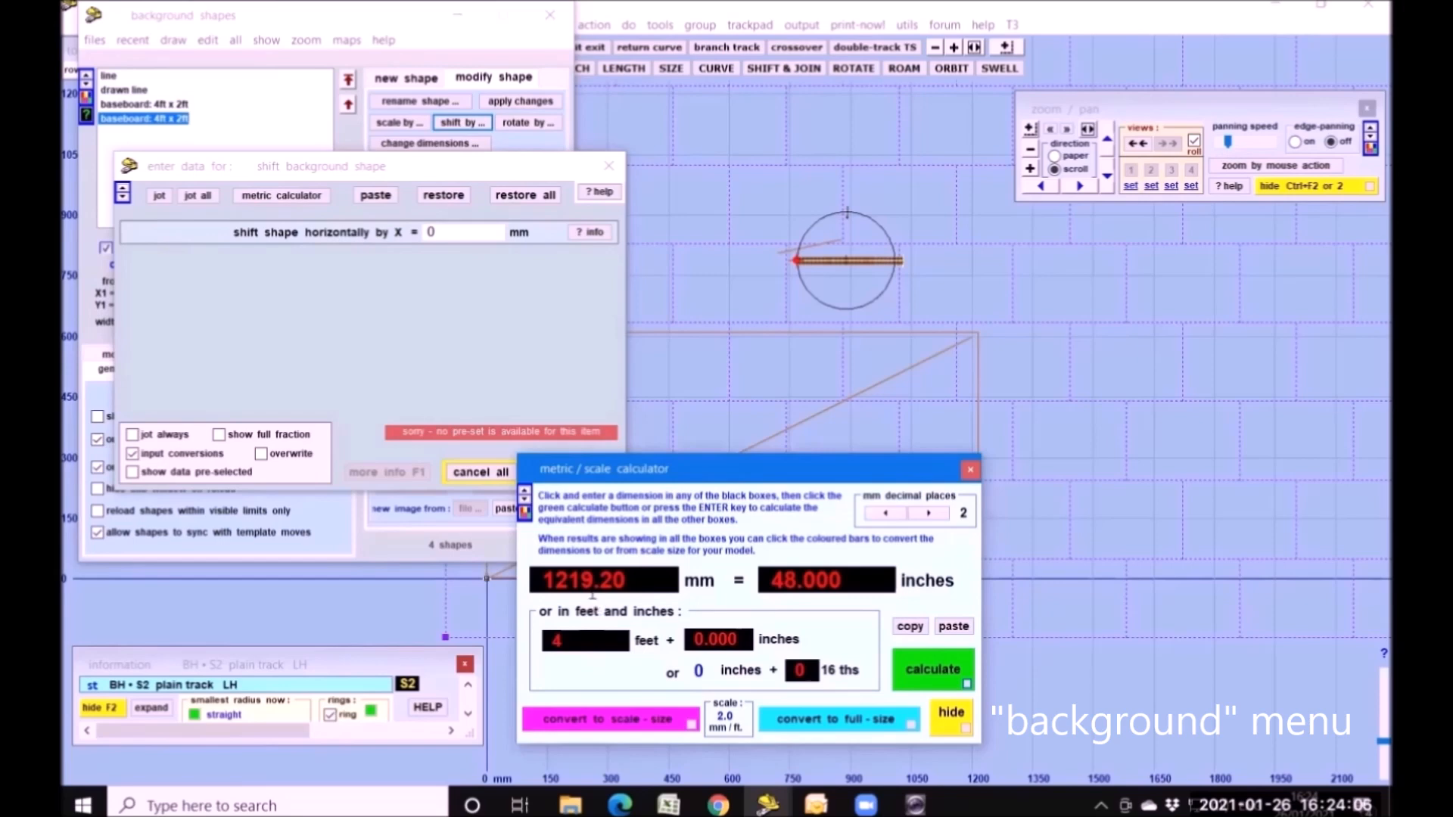
- Shift the last baseboard shape horizontally by 1219.20 mm with no vertical shift, and close the background shapes and calculator windows
{"action": "left_click", "coordinate": [429, 238]}
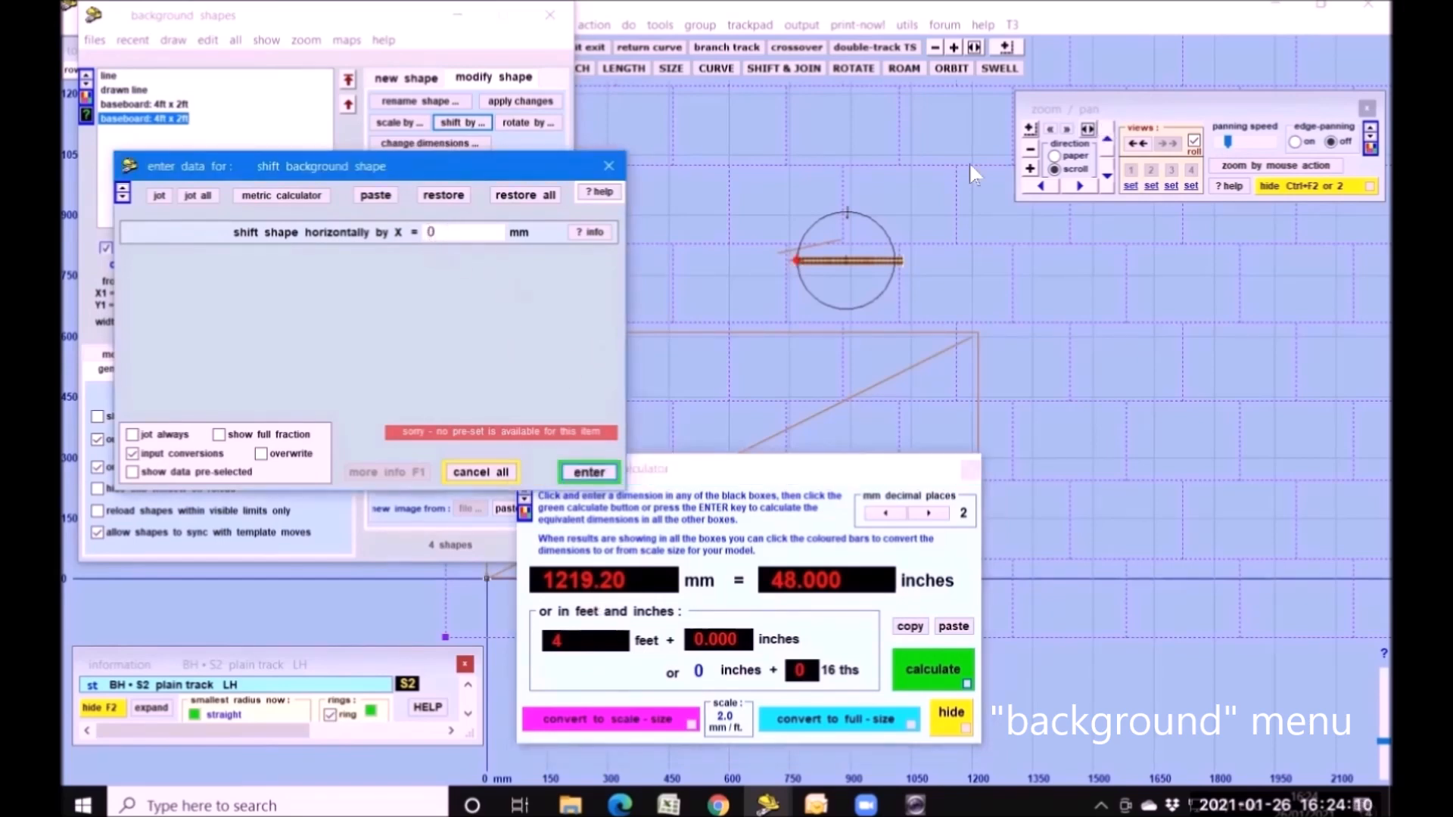
{"action": "type", "text": "1219.2"}
{"action": "left_click", "coordinate": [613, 473]}
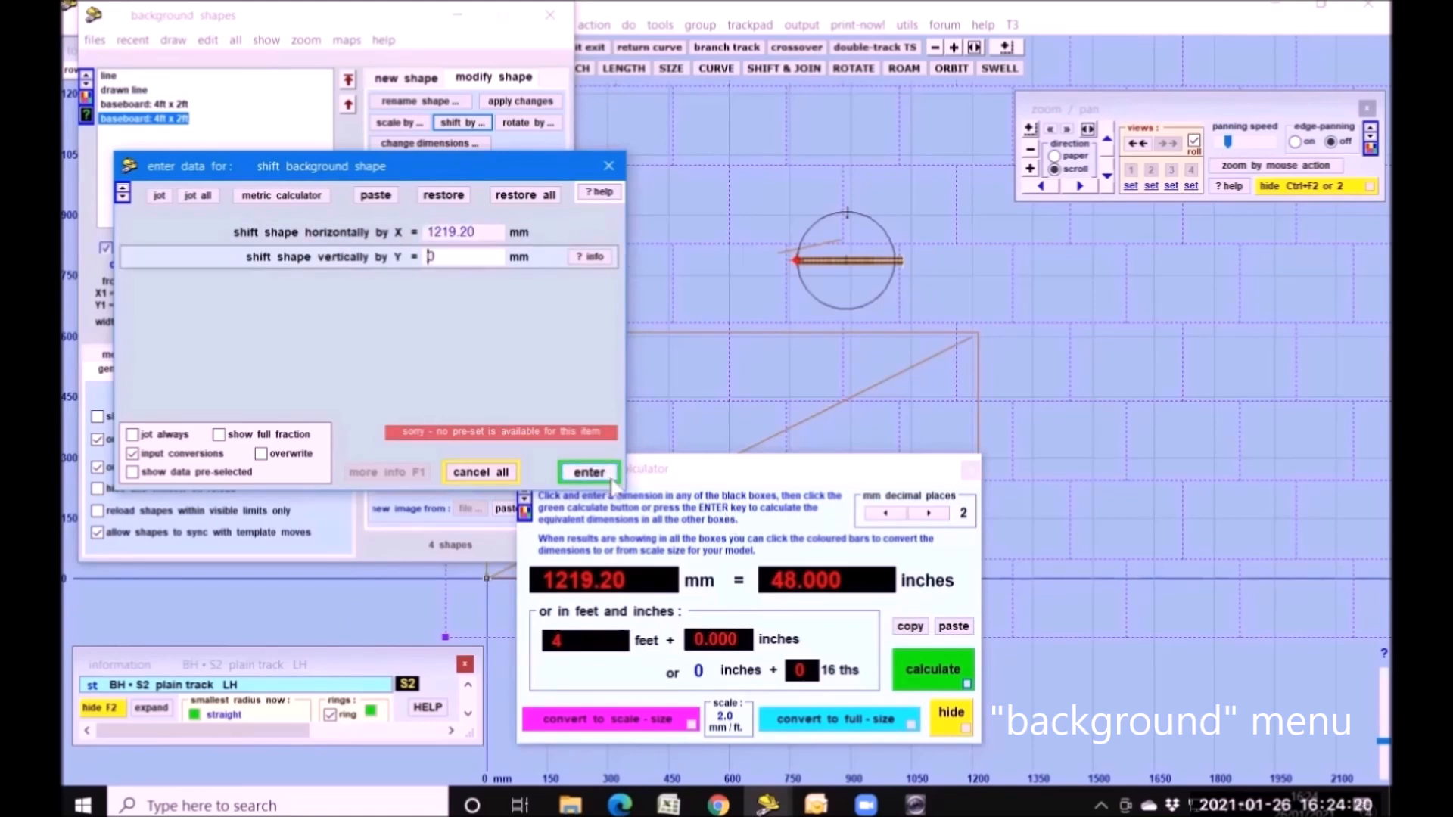
{"action": "left_click", "coordinate": [611, 476]}
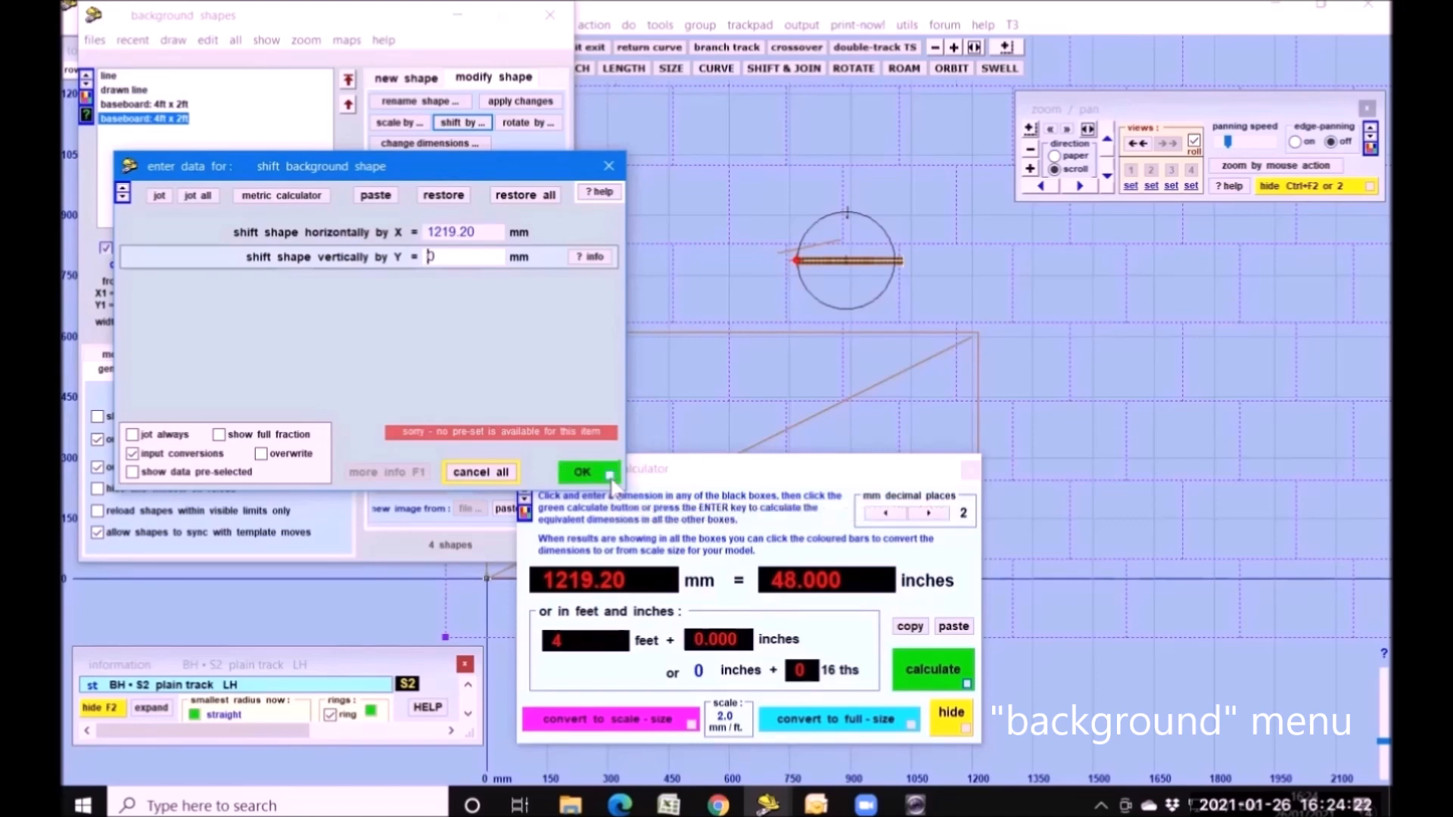
{"action": "left_click", "coordinate": [611, 476]}
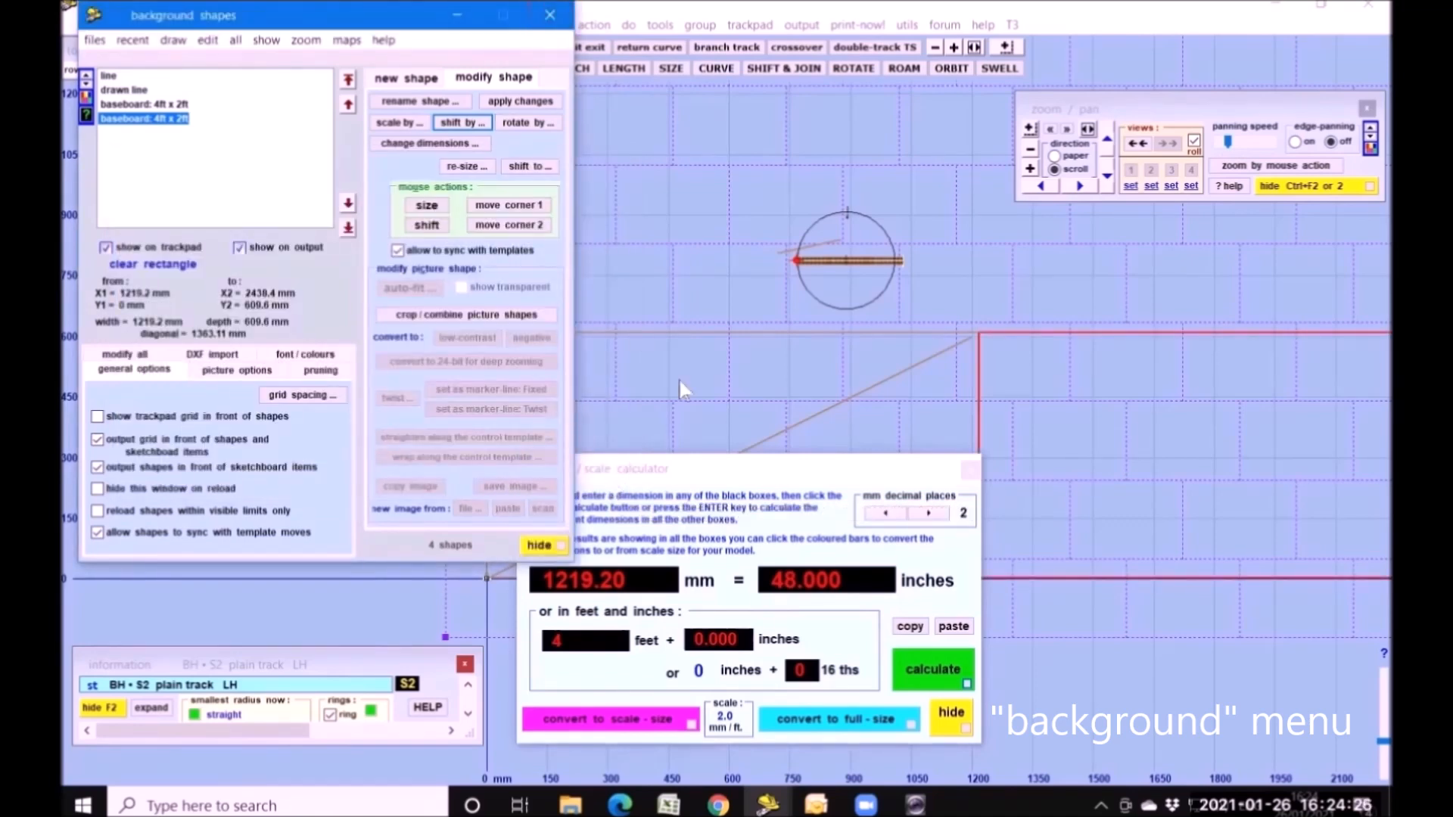
{"action": "left_click", "coordinate": [549, 17]}
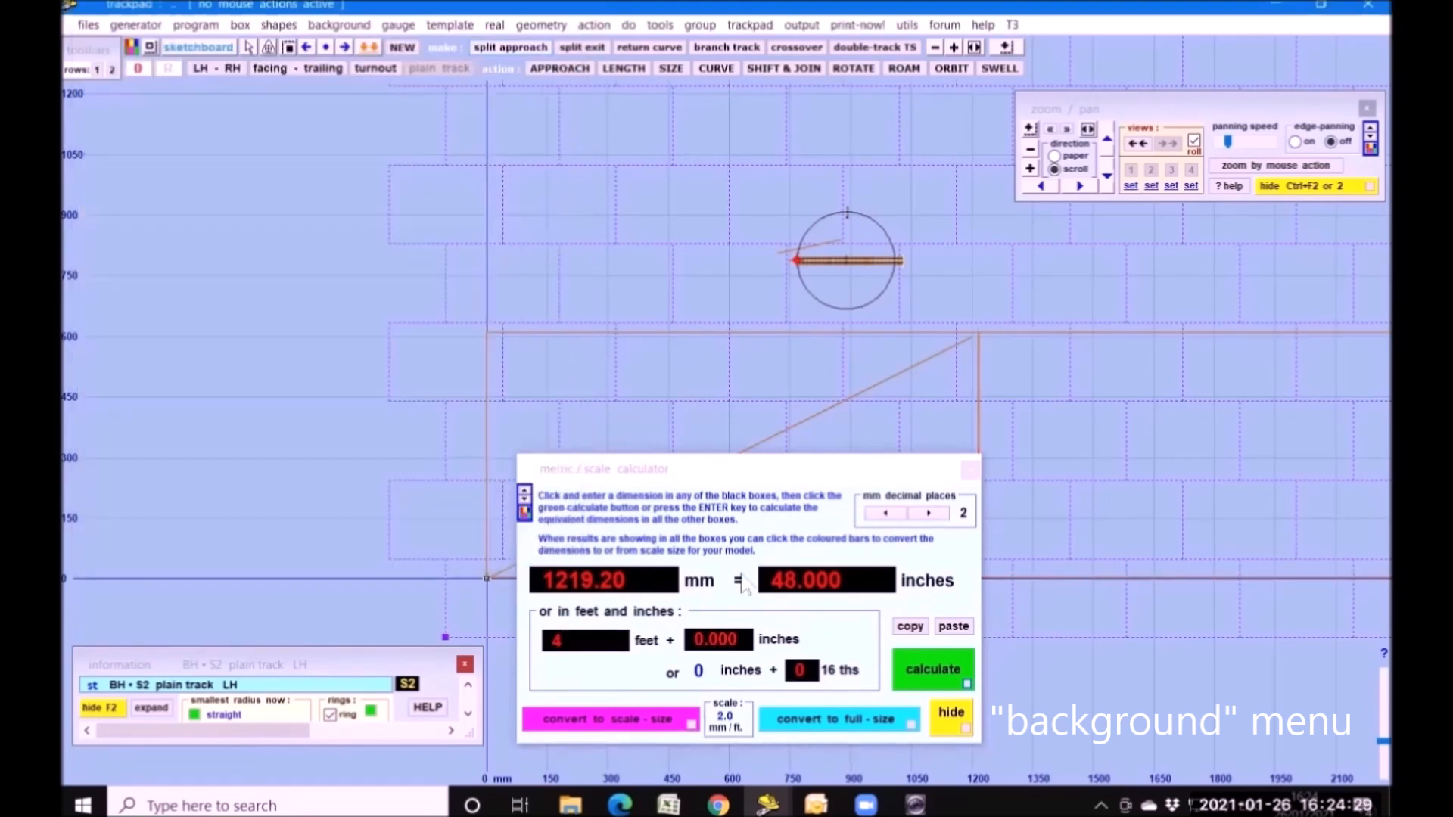
{"action": "left_click", "coordinate": [969, 470]}
{"action": "left_click_drag", "start_coordinate": [1182, 440], "coordinate": [901, 418]}
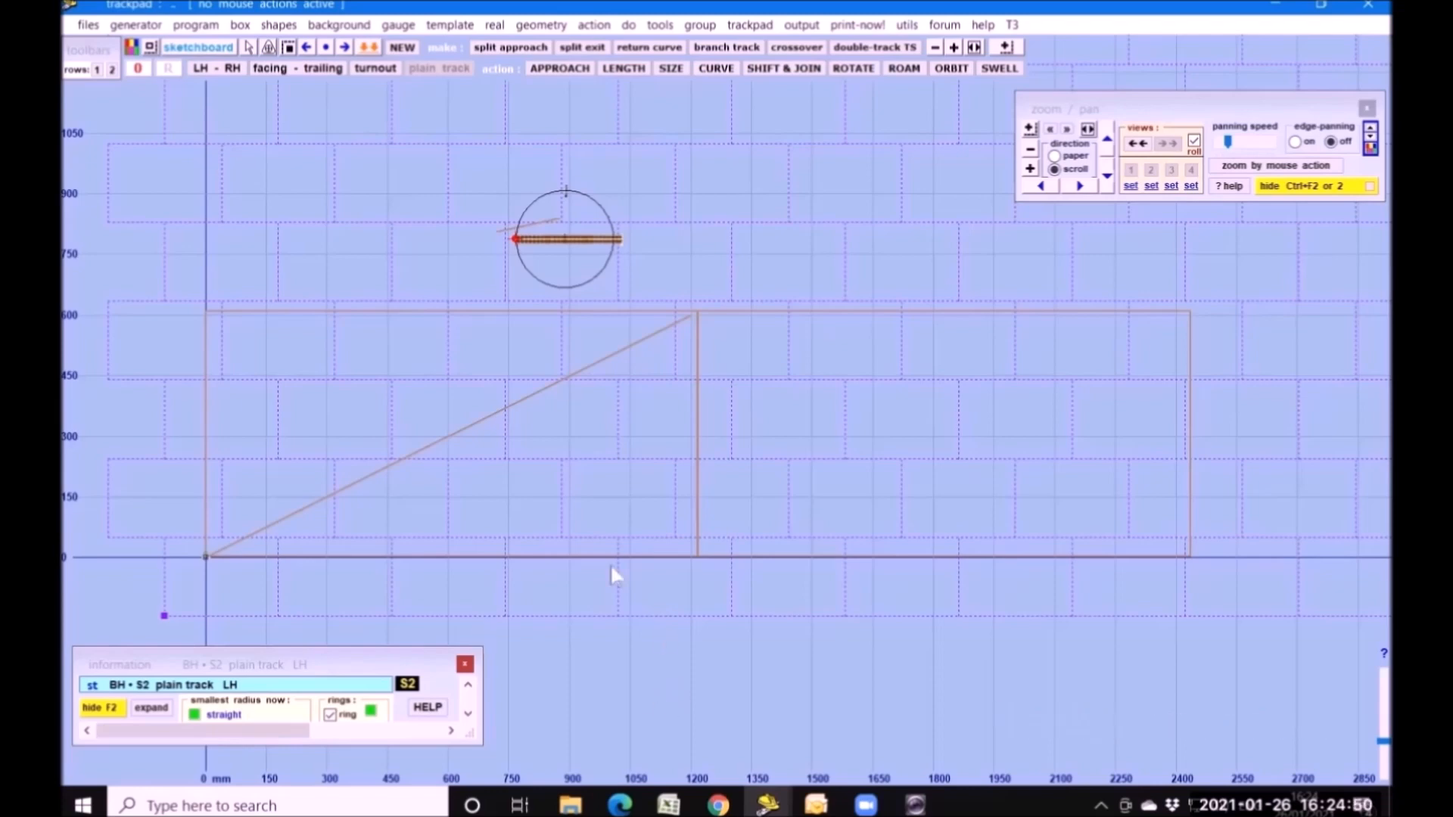
- Look through the short list of track gauges and scales
{"action": "left_click", "coordinate": [398, 25]}
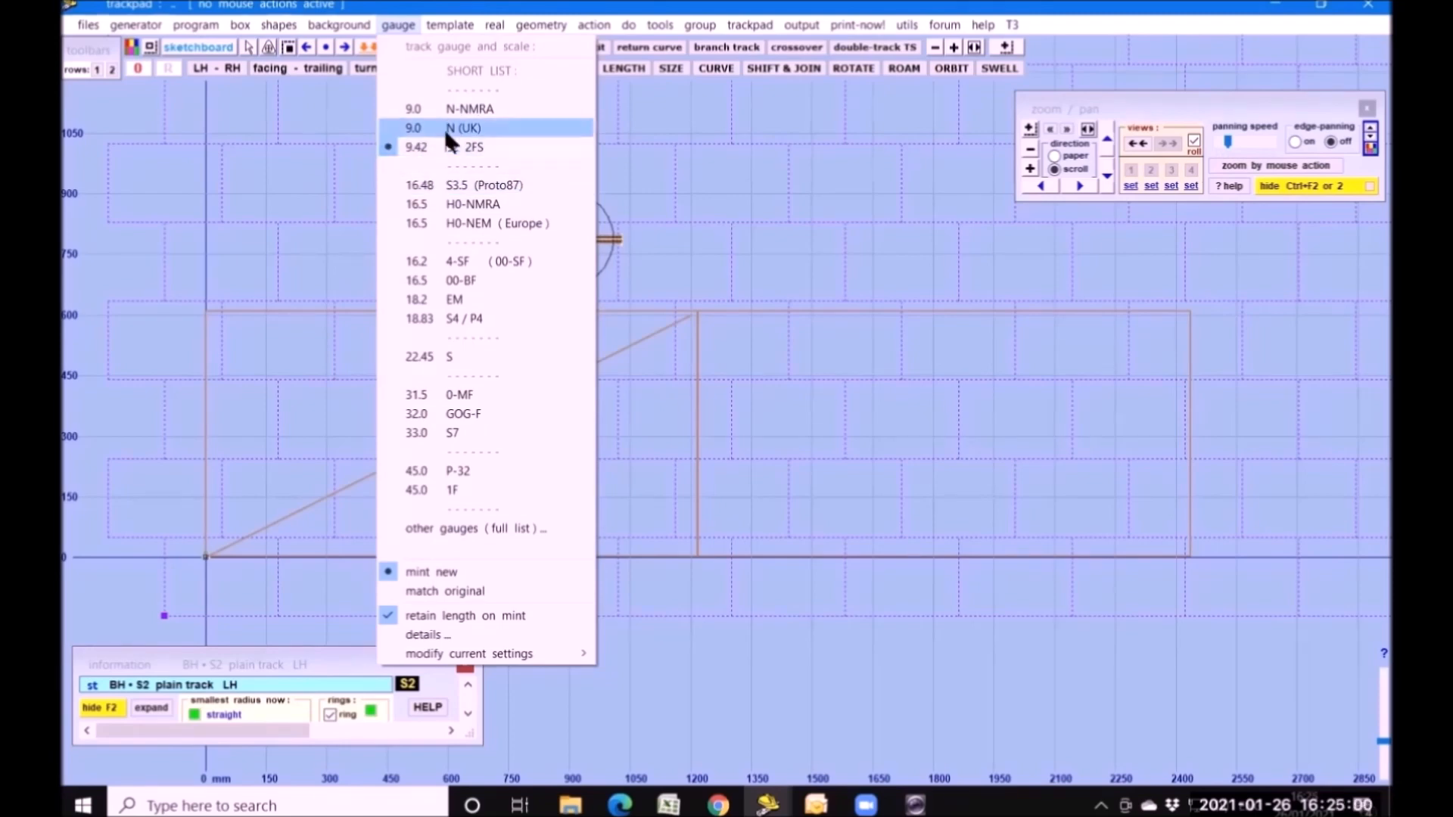
{"action": "mouse_move", "coordinate": [458, 26]}
{"action": "left_click", "coordinate": [458, 25]}
- Create a new left-hand, straight plain track control template with the quick set options
{"action": "left_click", "coordinate": [457, 25]}
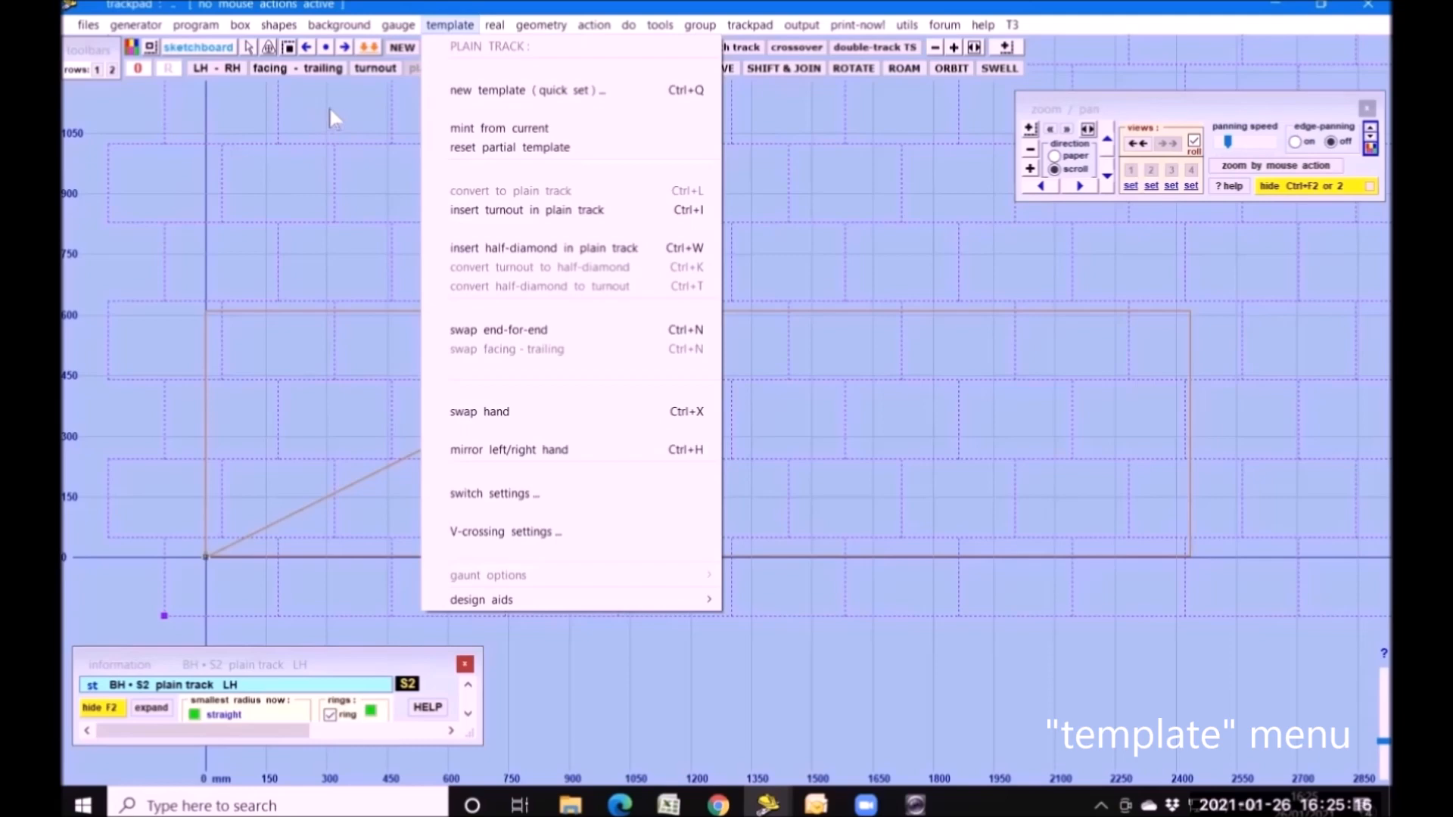
{"action": "left_click", "coordinate": [465, 92]}
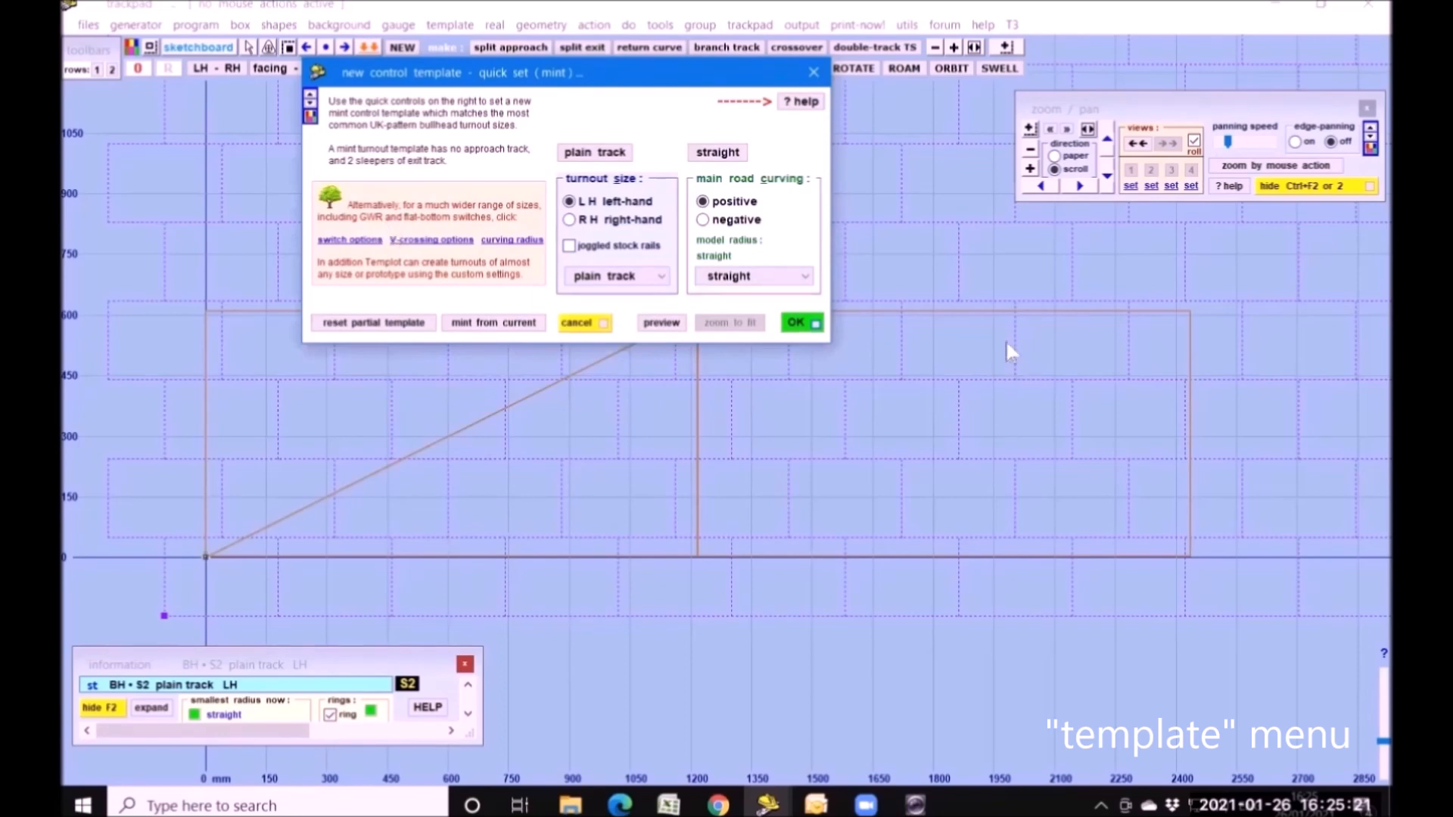
{"action": "left_click", "coordinate": [807, 324]}
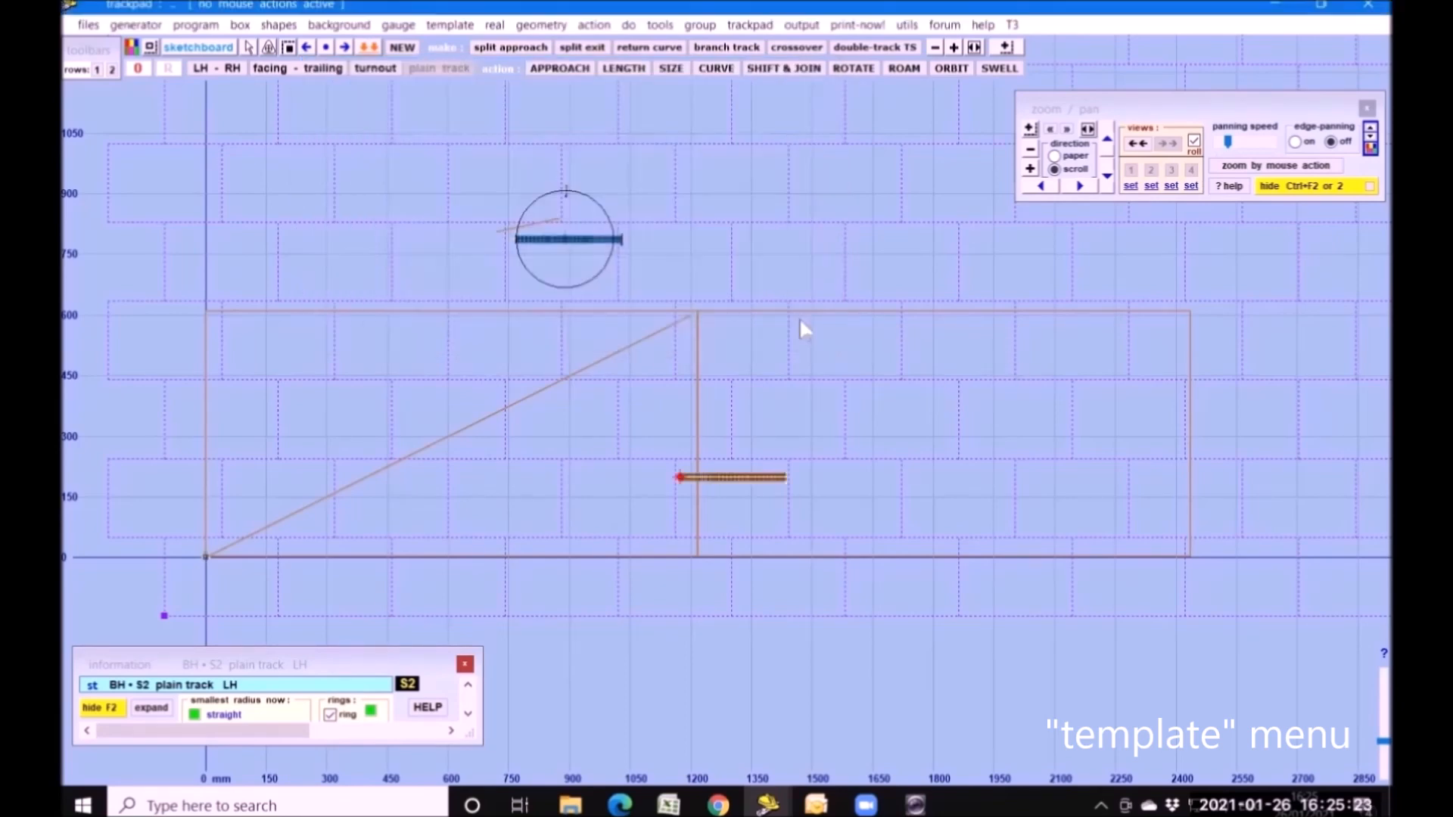
- Insert a turnout in the curved plain track template
{"action": "left_click", "coordinate": [449, 25]}
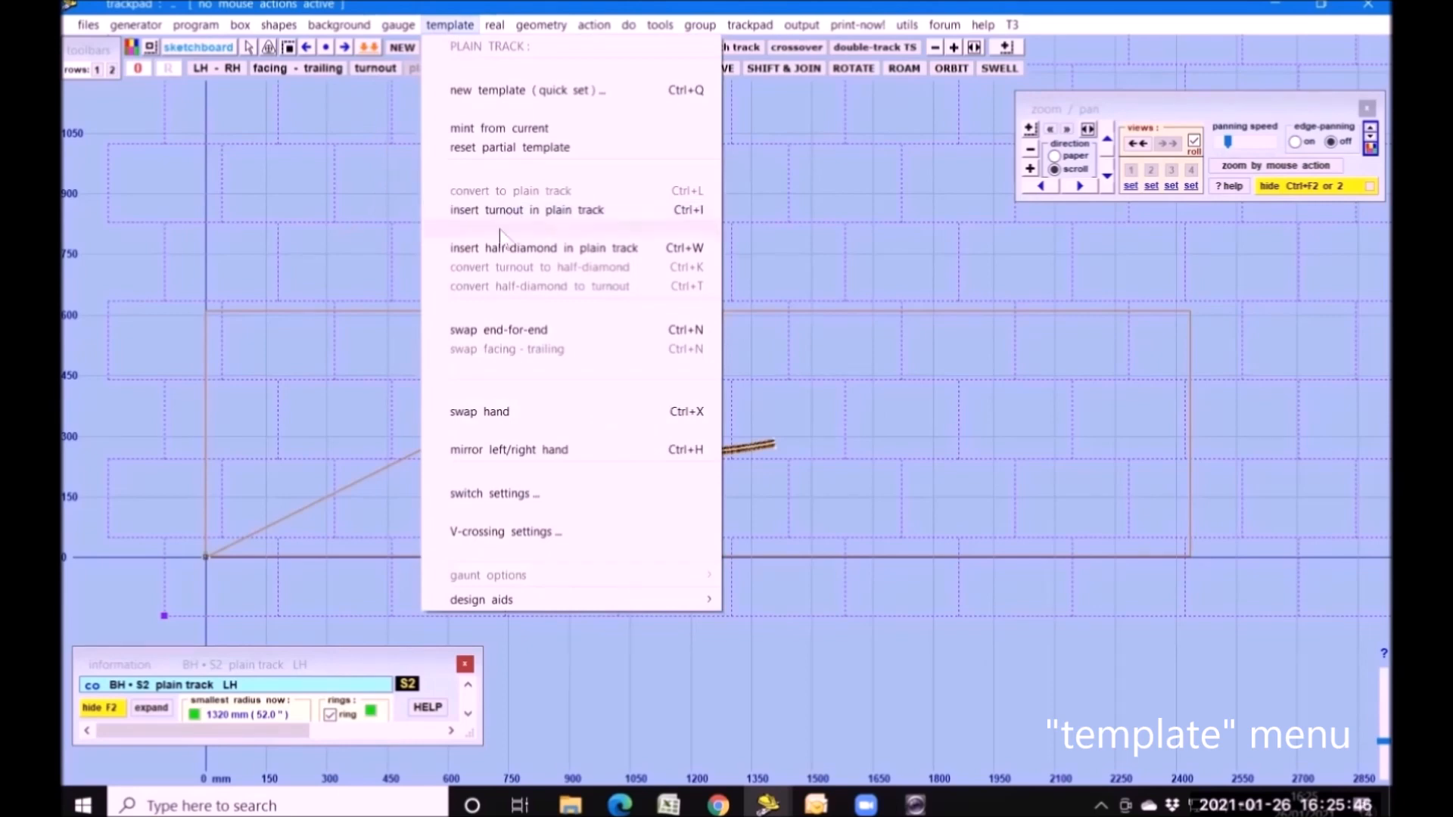
{"action": "left_click_drag", "start_coordinate": [854, 342], "coordinate": [1008, 349]}
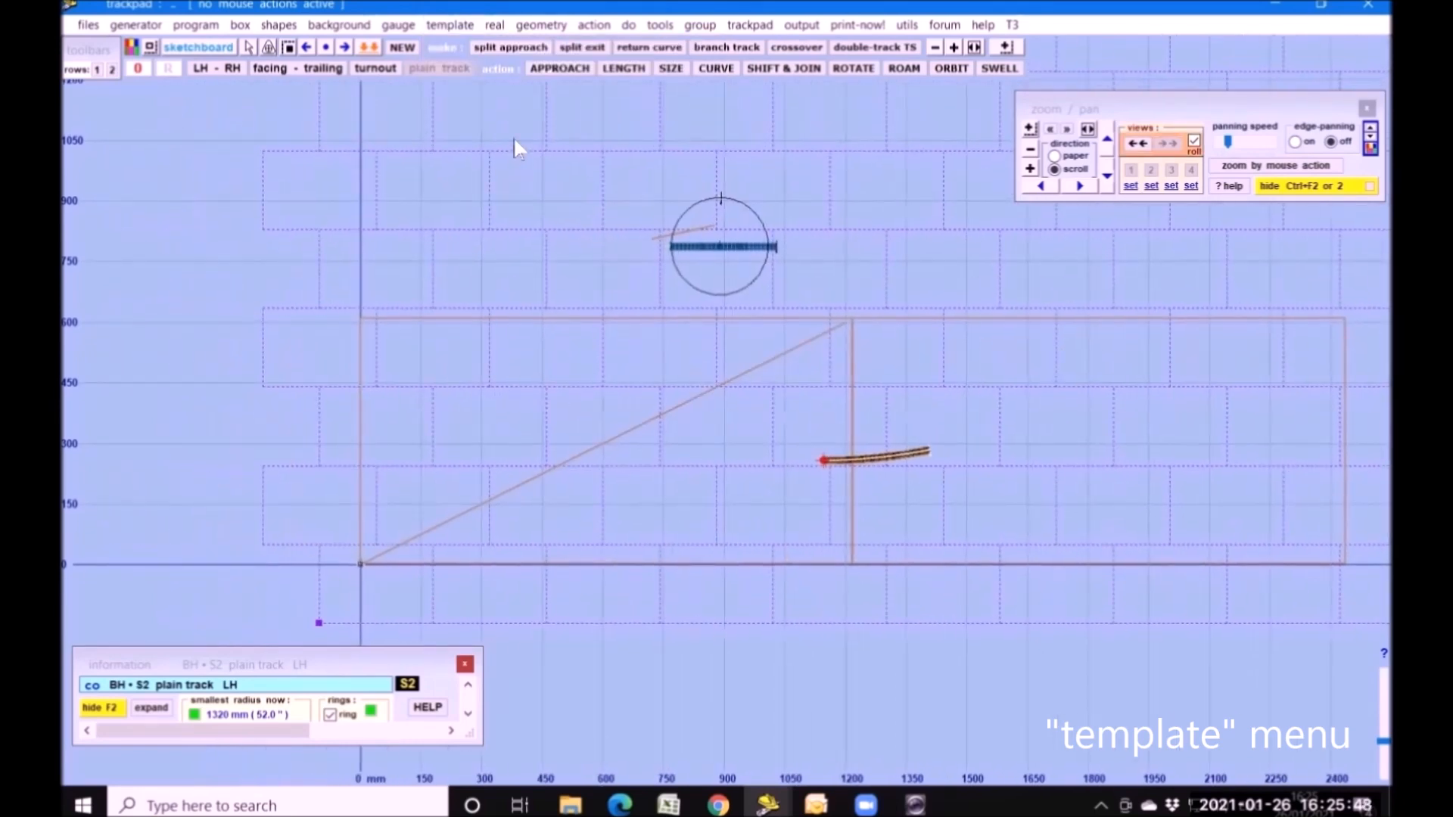
{"action": "left_click", "coordinate": [460, 25]}
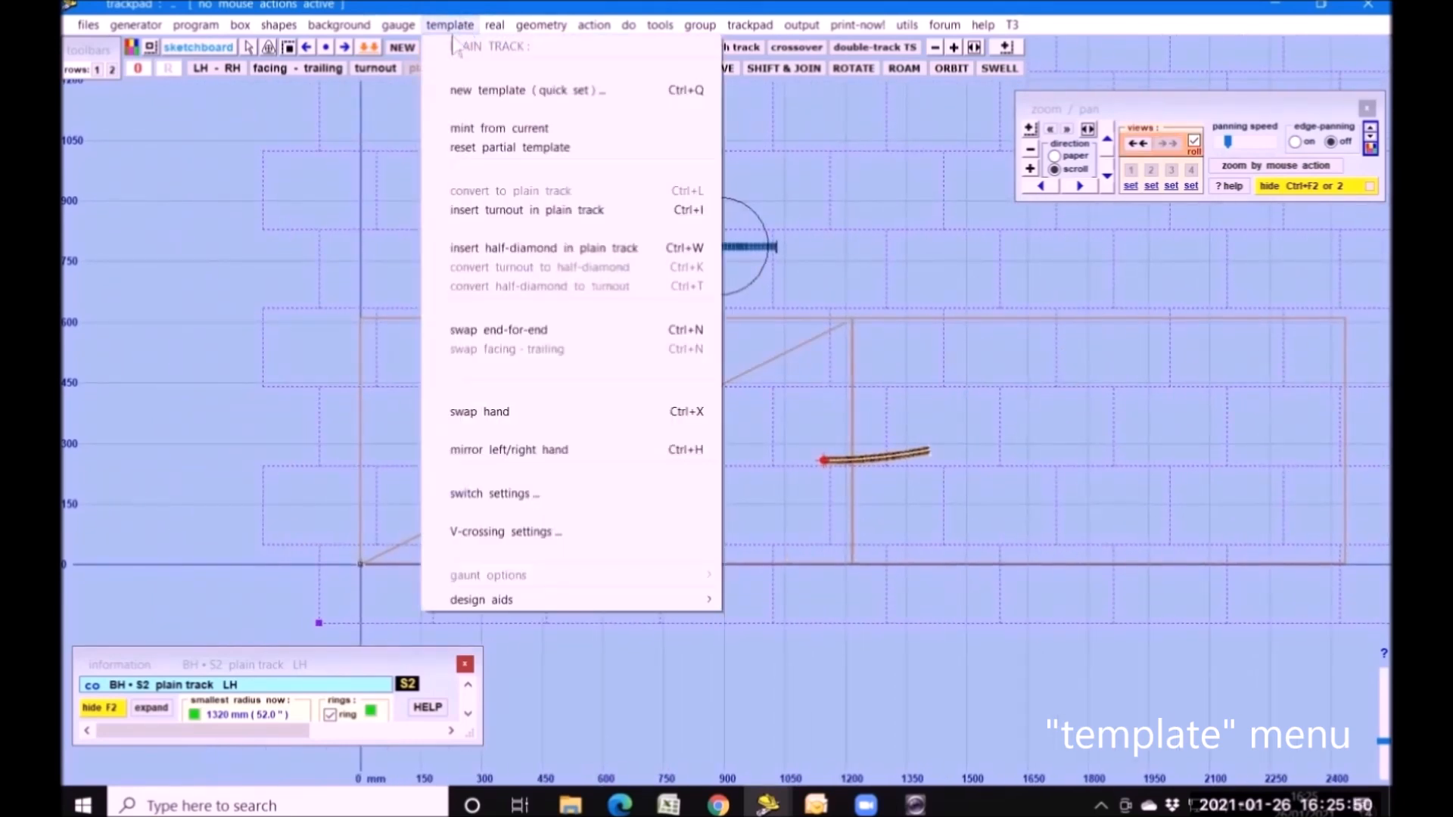
{"action": "left_click", "coordinate": [504, 214]}
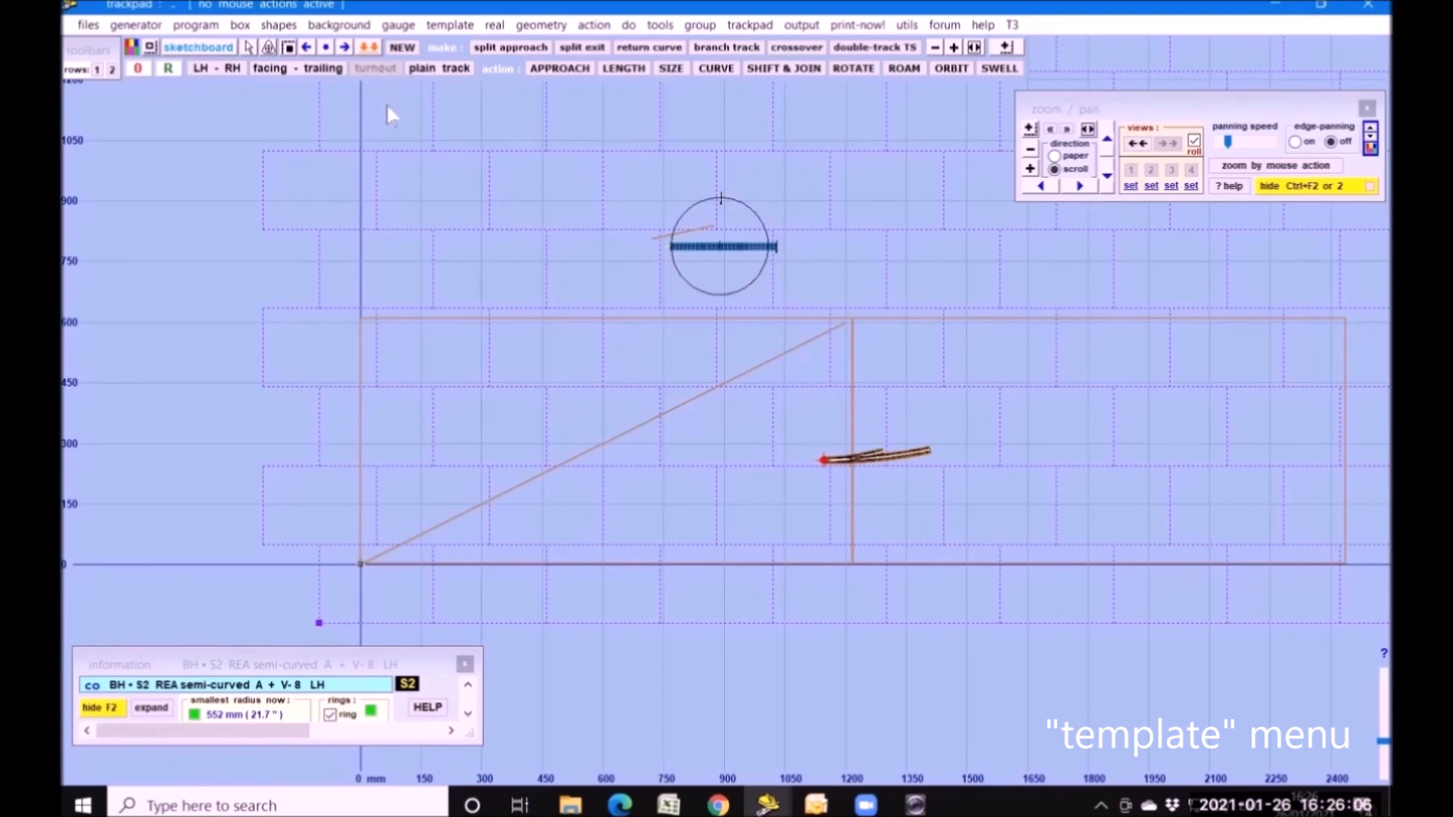
- Convert the turnout to a half-diamond and back to a turnout
{"action": "left_click", "coordinate": [456, 26]}
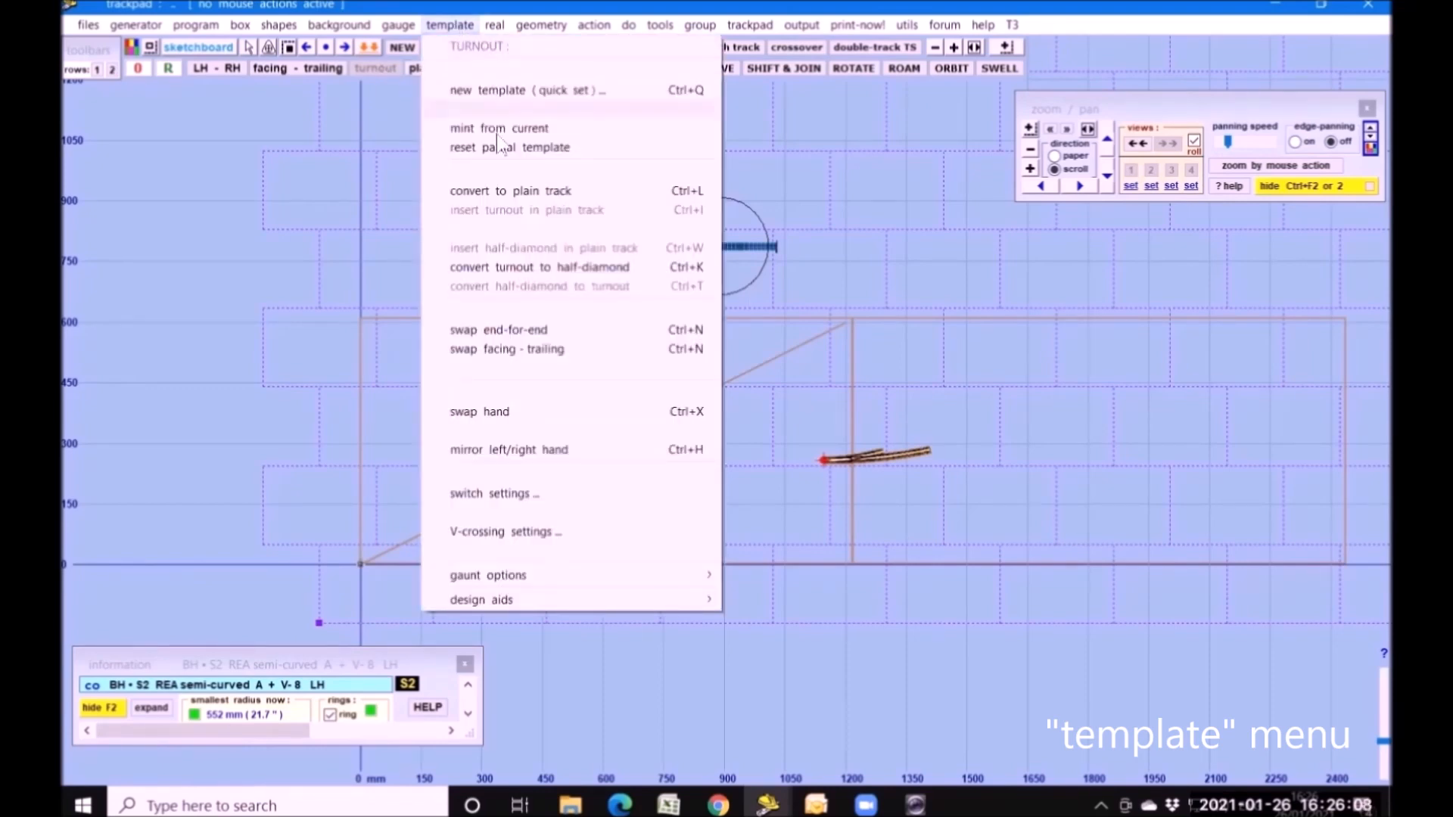
{"action": "left_click", "coordinate": [502, 270]}
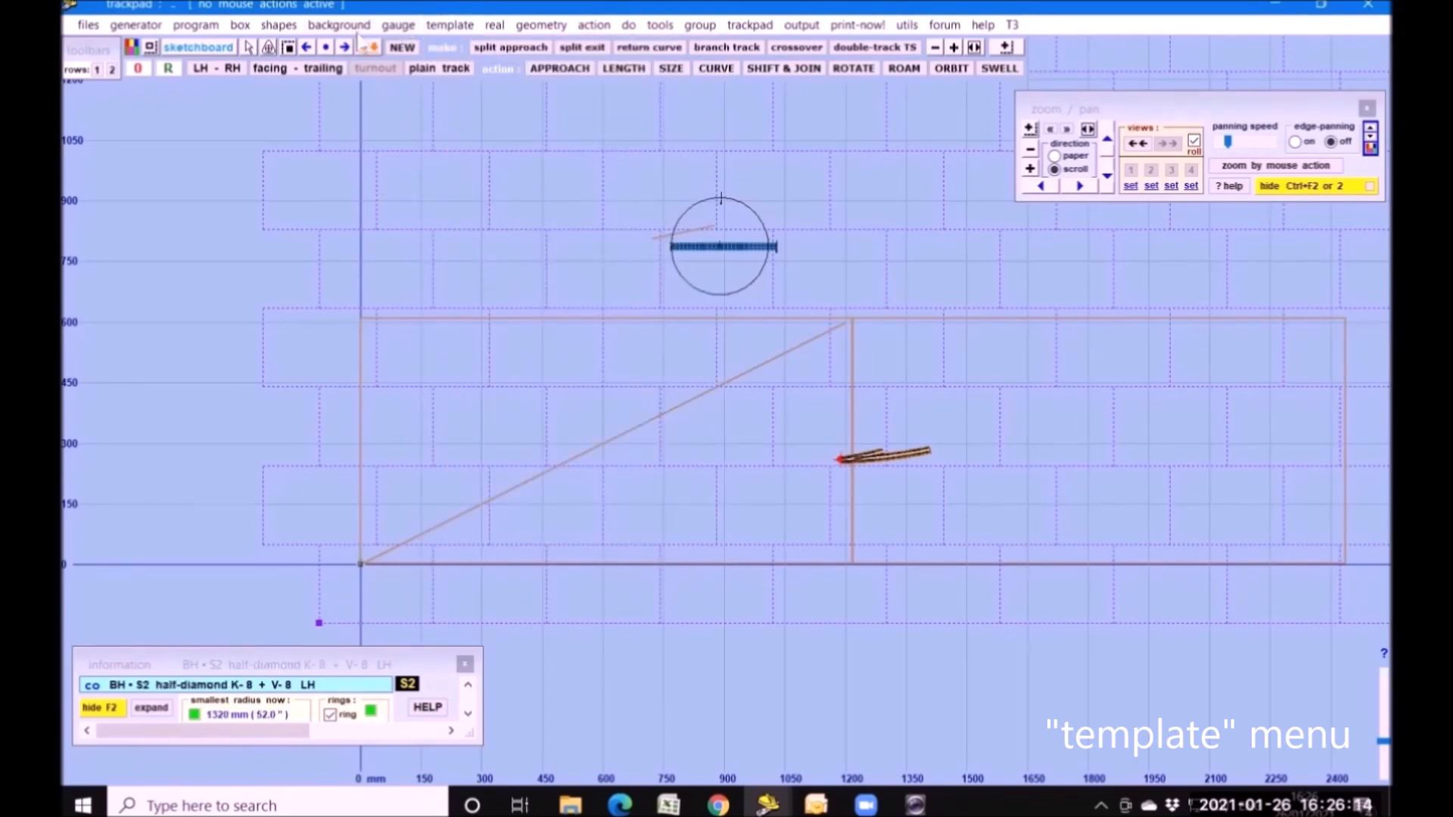
{"action": "left_click", "coordinate": [441, 26]}
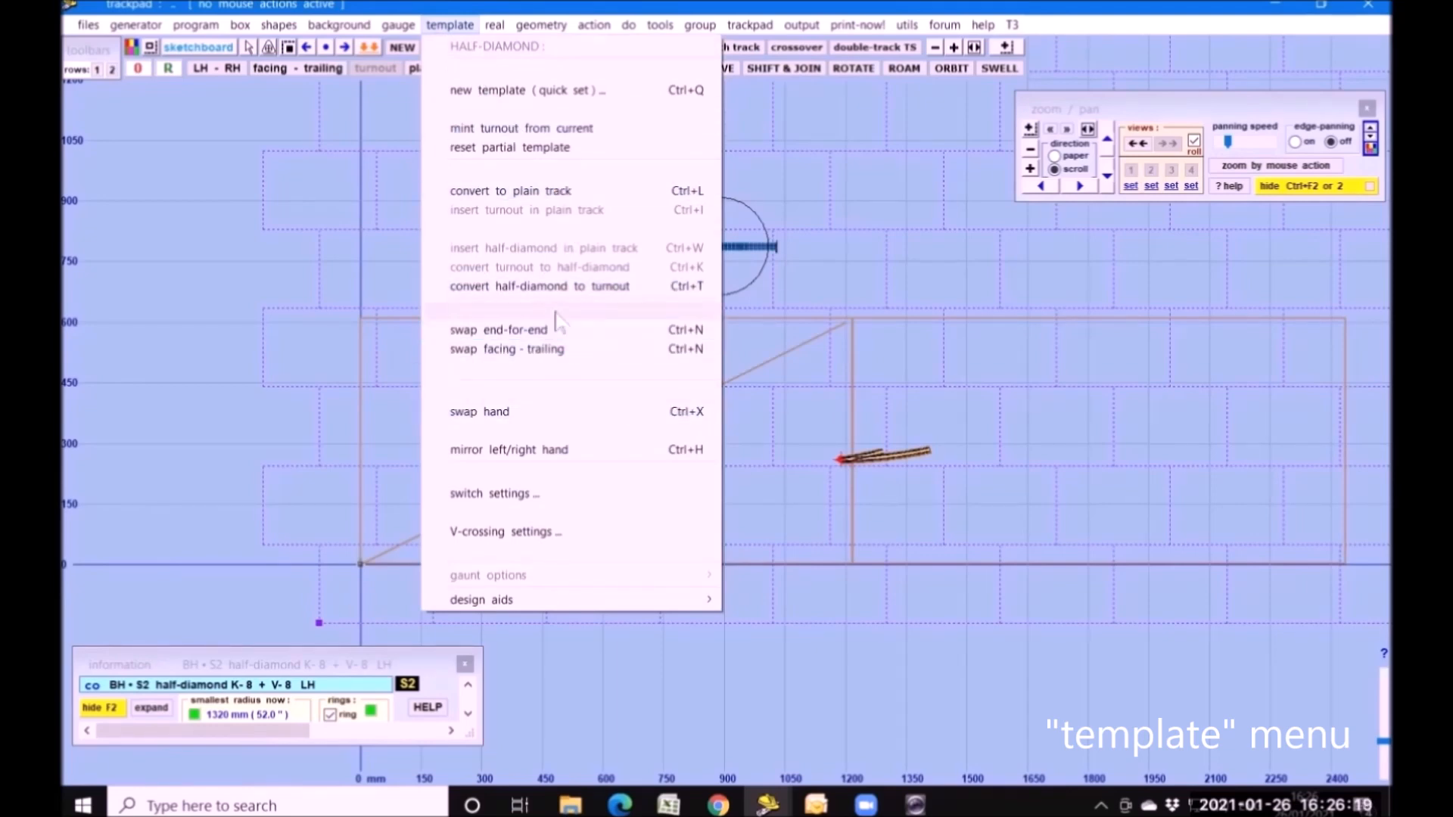
{"action": "left_click", "coordinate": [543, 288]}
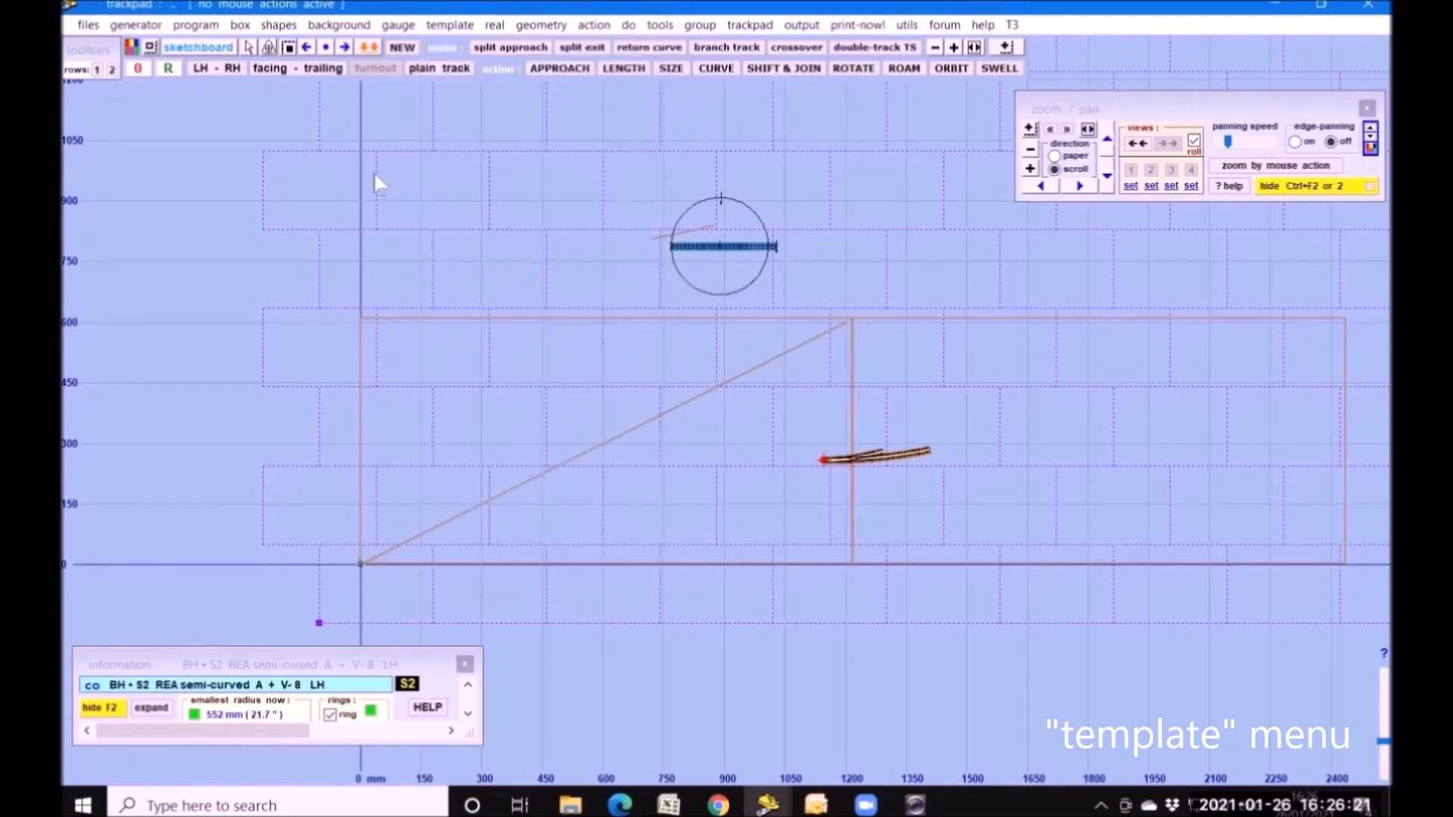
- Mirror the turnout template's left/right hand
{"action": "left_click", "coordinate": [451, 25]}
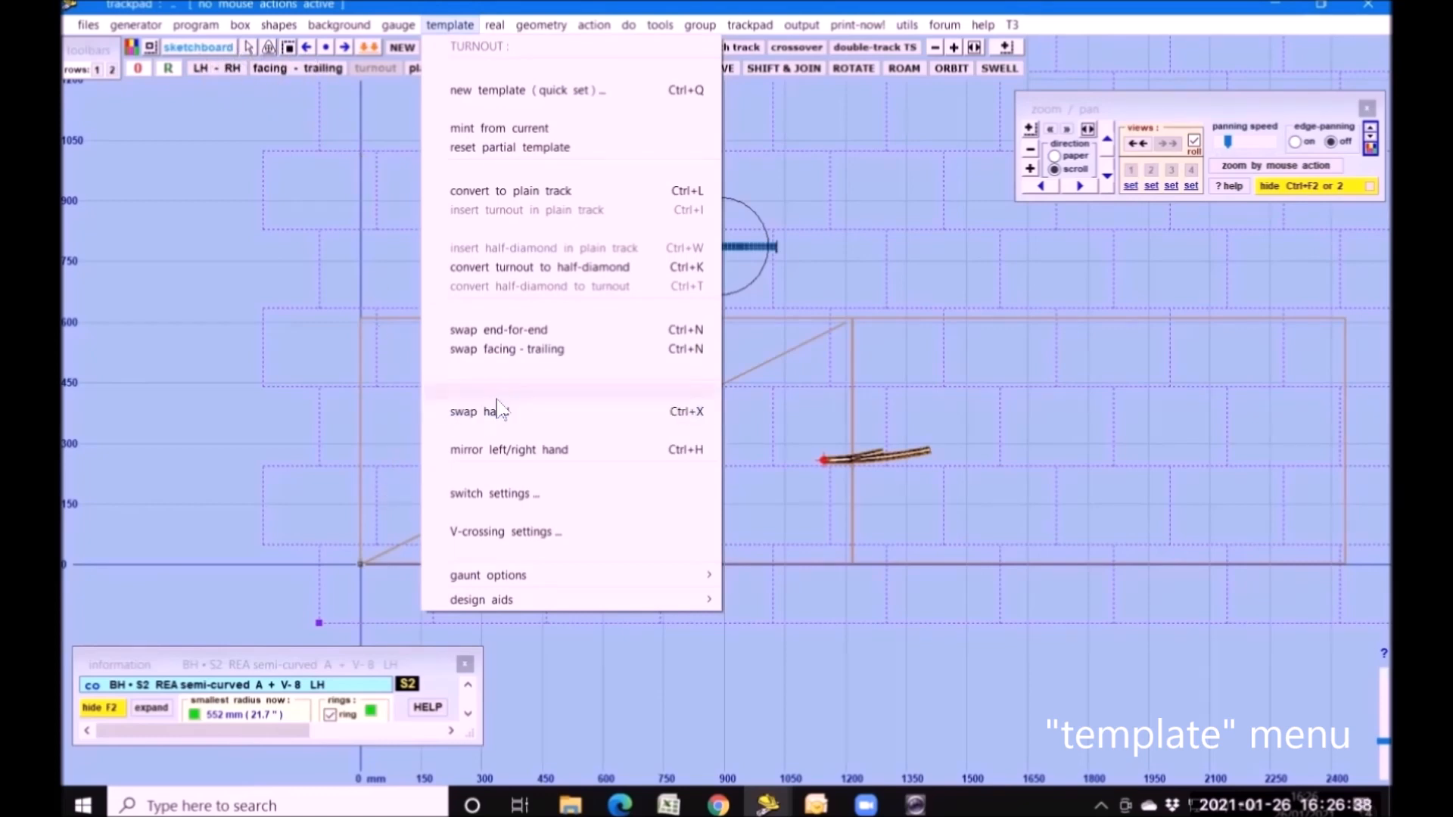
{"action": "left_click", "coordinate": [521, 451]}
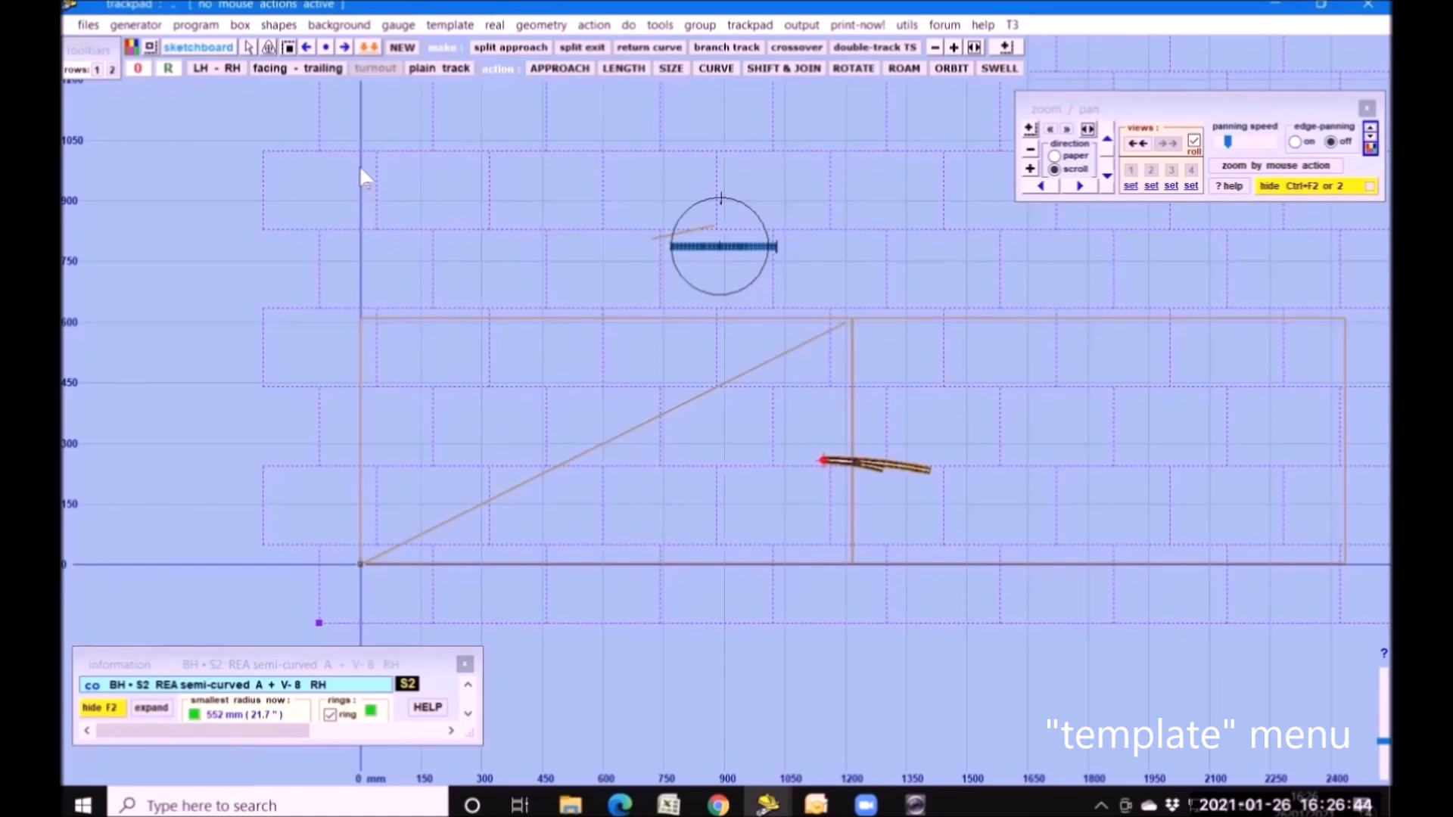
- Examine the switch size and type choices for the control template, closing the settings without changes
{"action": "left_click", "coordinate": [450, 24]}
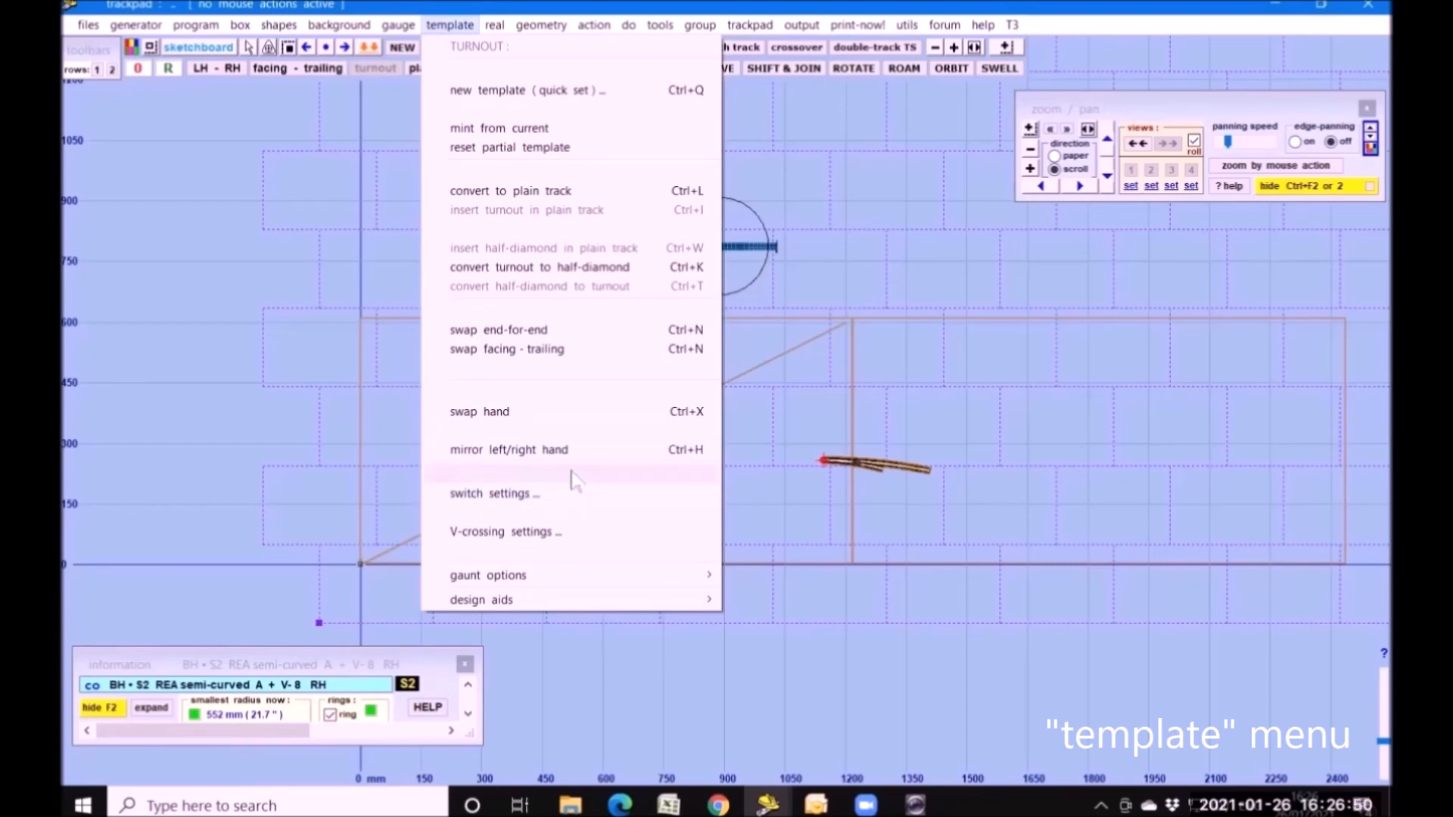
{"action": "left_click", "coordinate": [538, 494]}
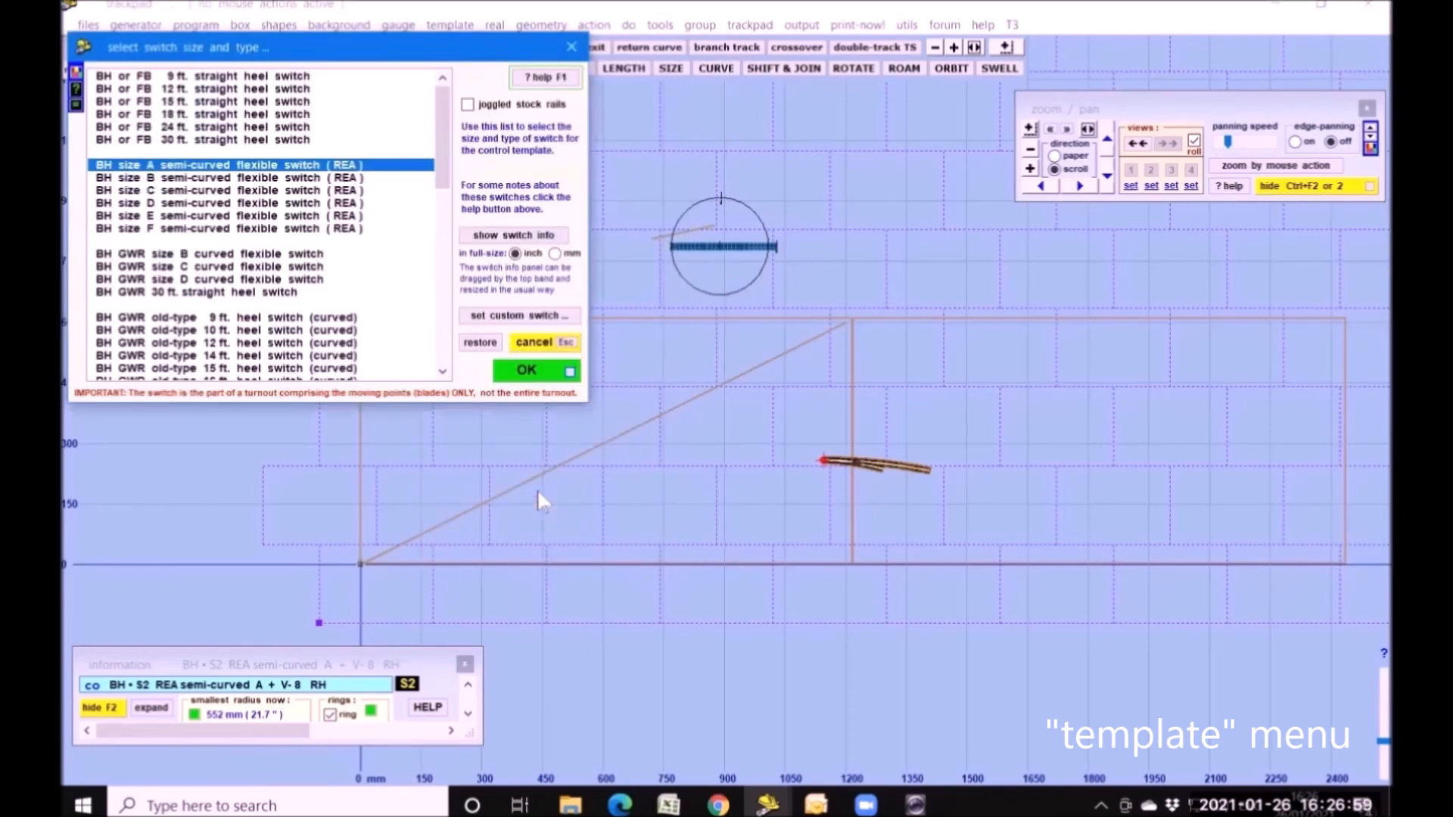
{"action": "left_click", "coordinate": [573, 48]}
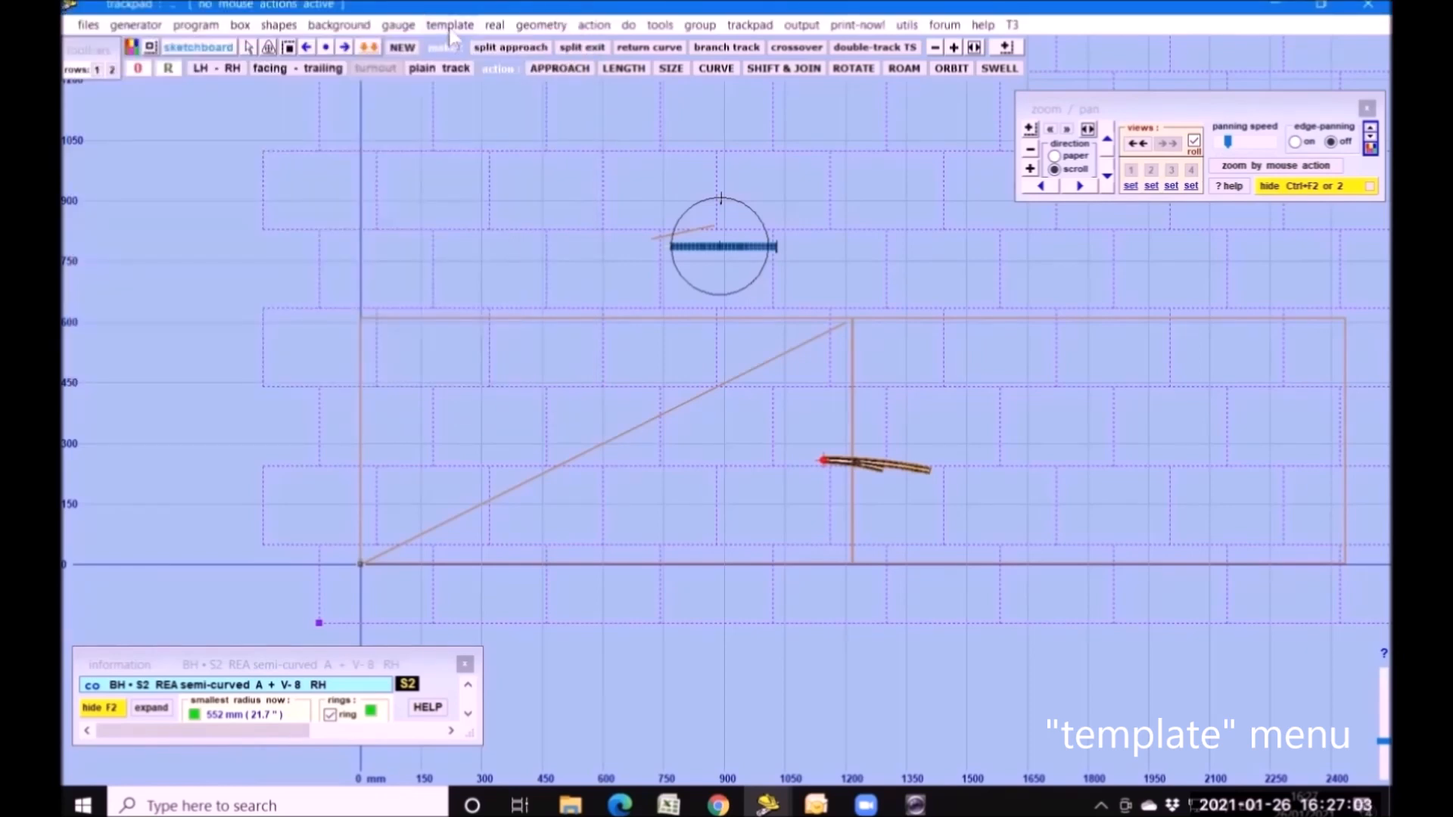
- Examine the V-crossing angle and geometry settings, including the entry for an other angle, and cancel without changes
{"action": "left_click", "coordinate": [451, 25]}
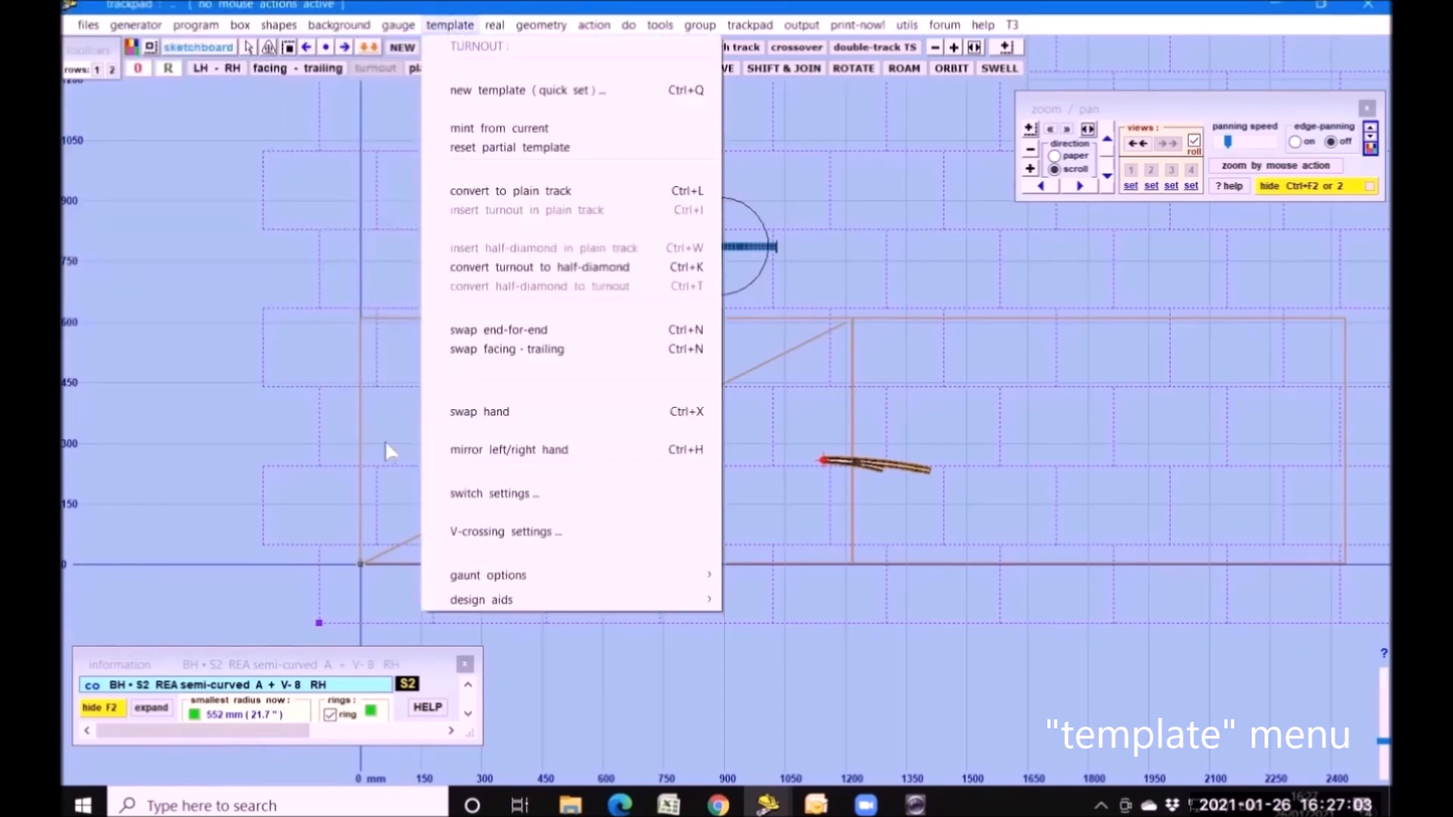
{"action": "left_click", "coordinate": [482, 533]}
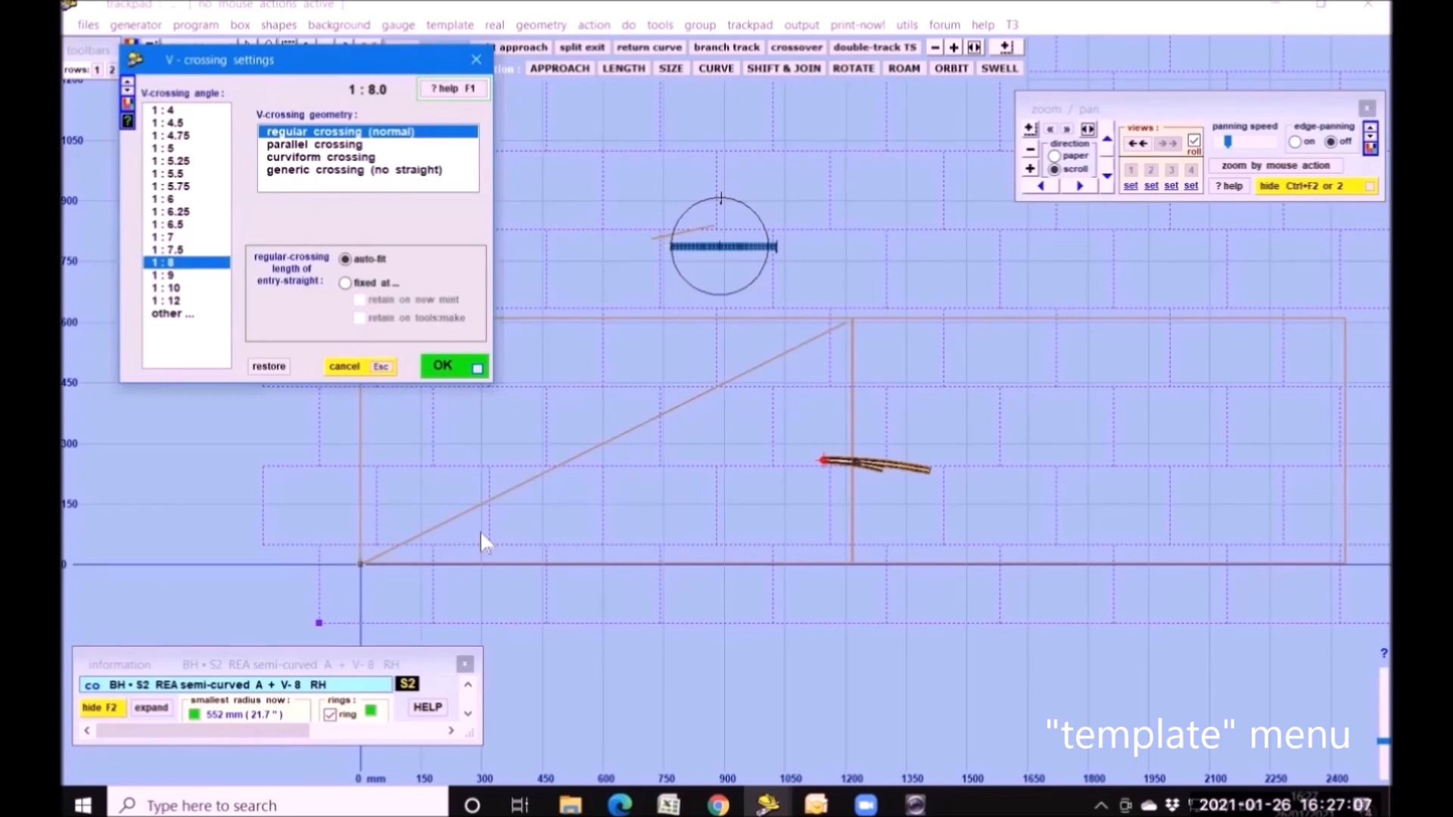
{"action": "left_click", "coordinate": [173, 313]}
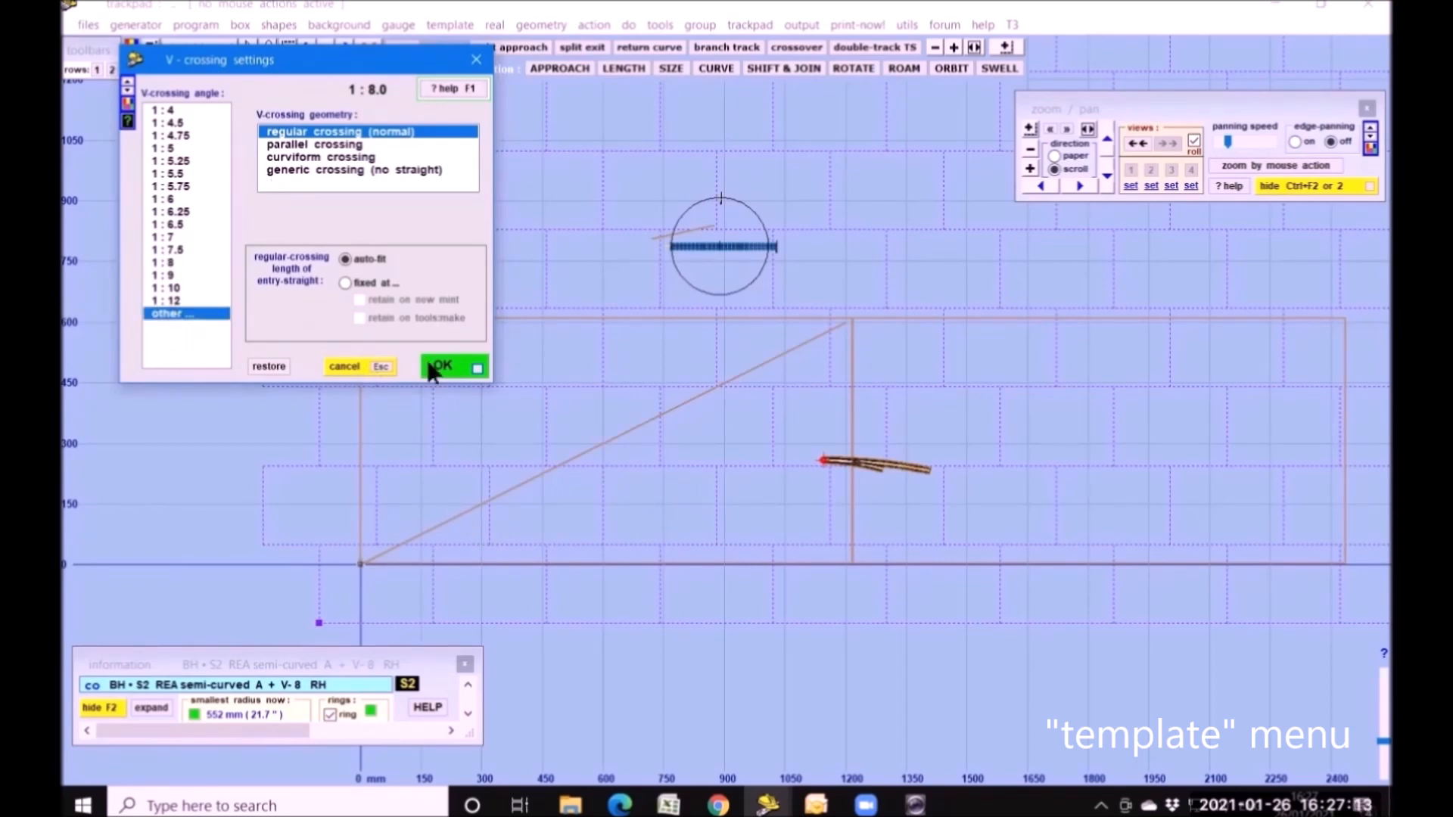
{"action": "left_click", "coordinate": [444, 366]}
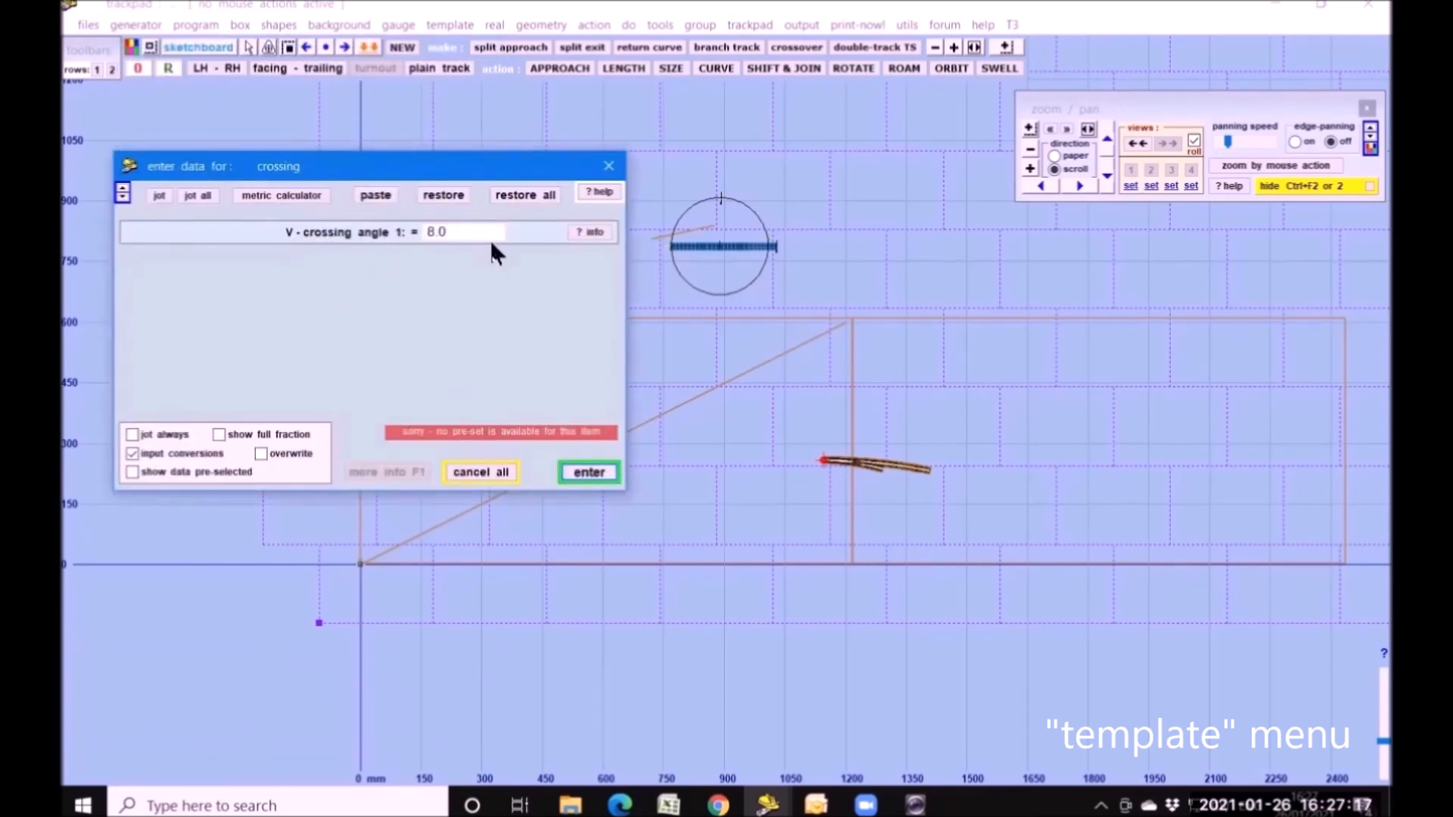
{"action": "left_click", "coordinate": [608, 166]}
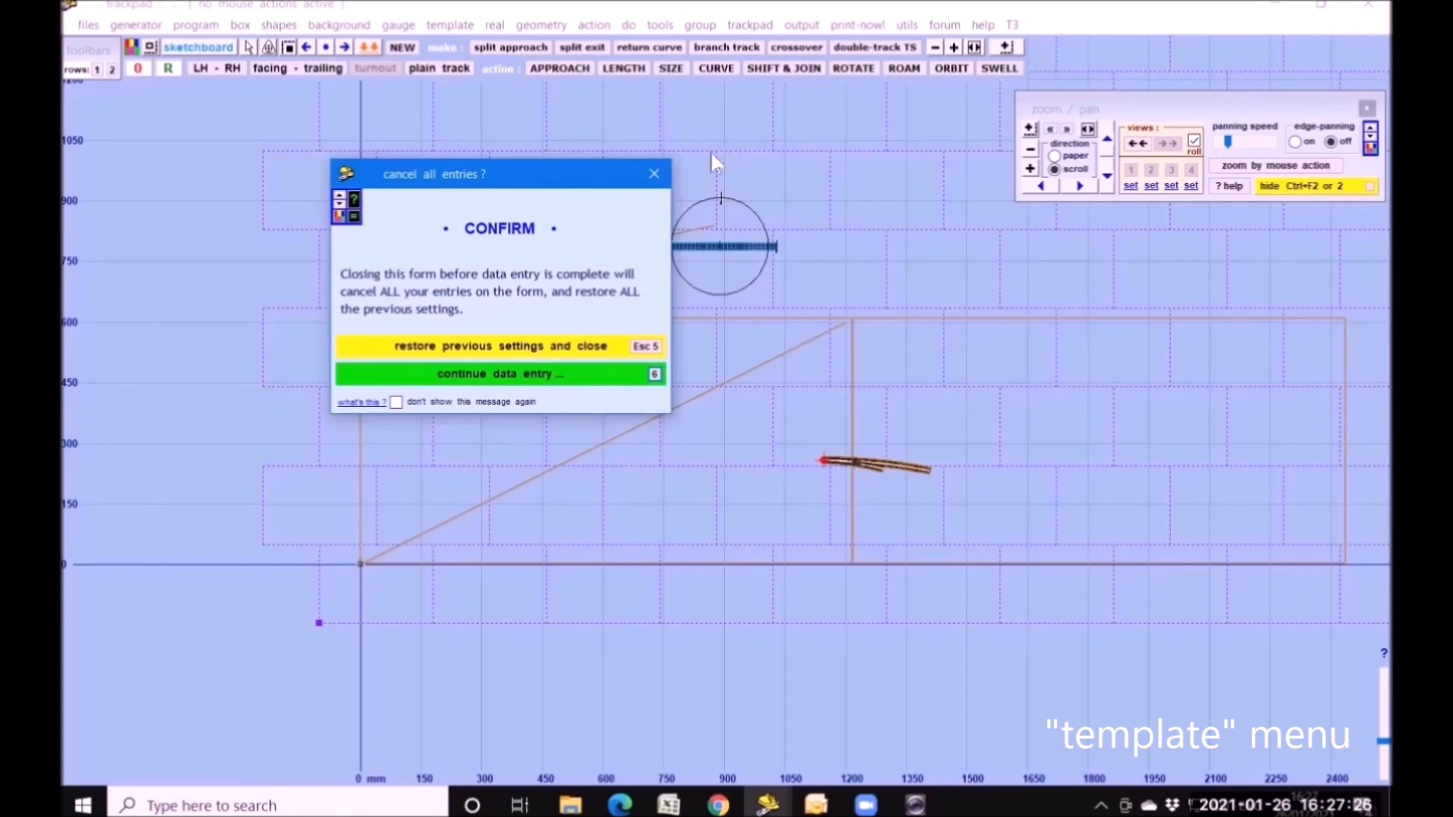
{"action": "left_click", "coordinate": [655, 174]}
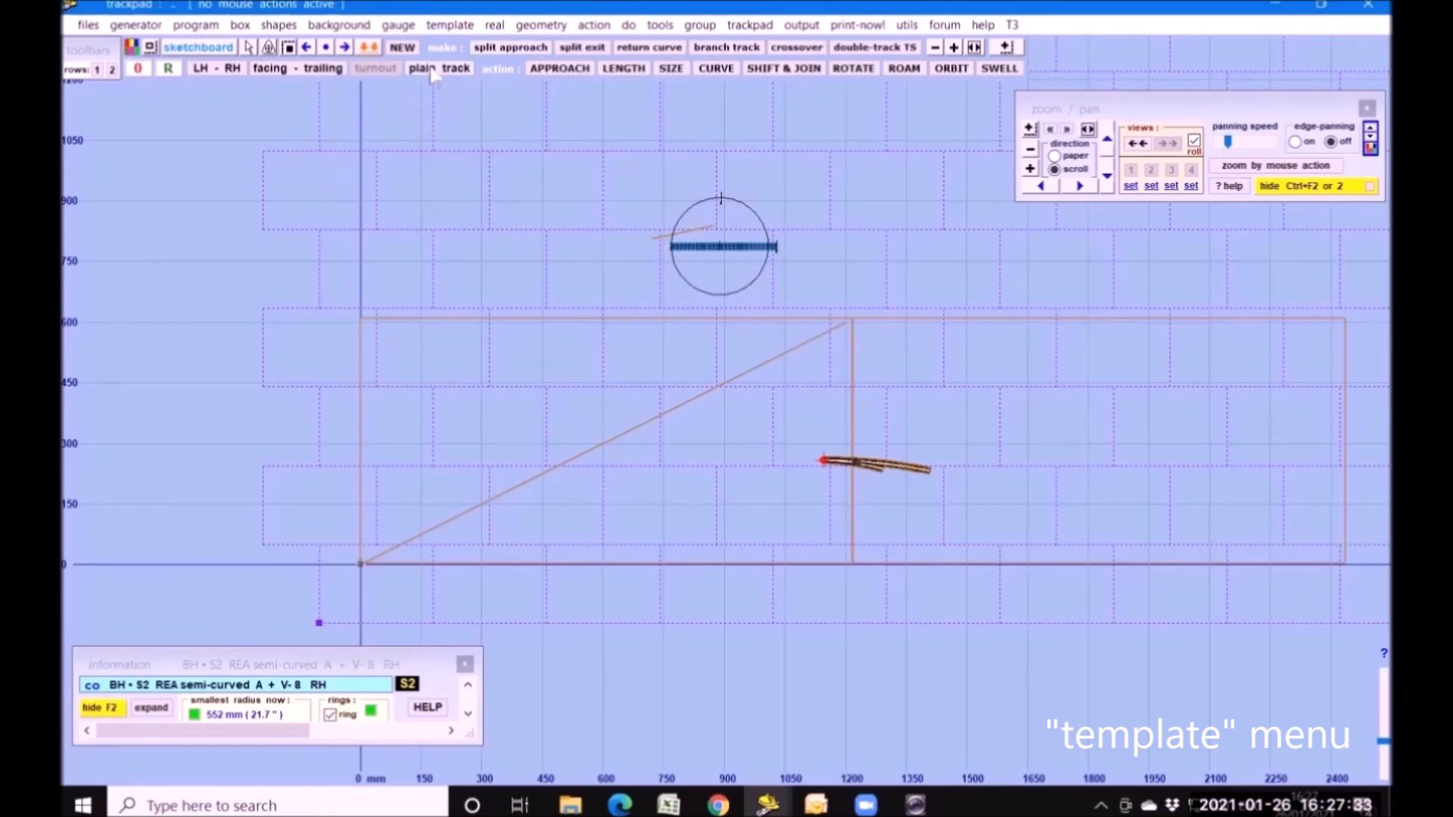
- Look over the remaining template commands, including the gaunt options and the outside-slip K match design aid
{"action": "left_click", "coordinate": [452, 24]}
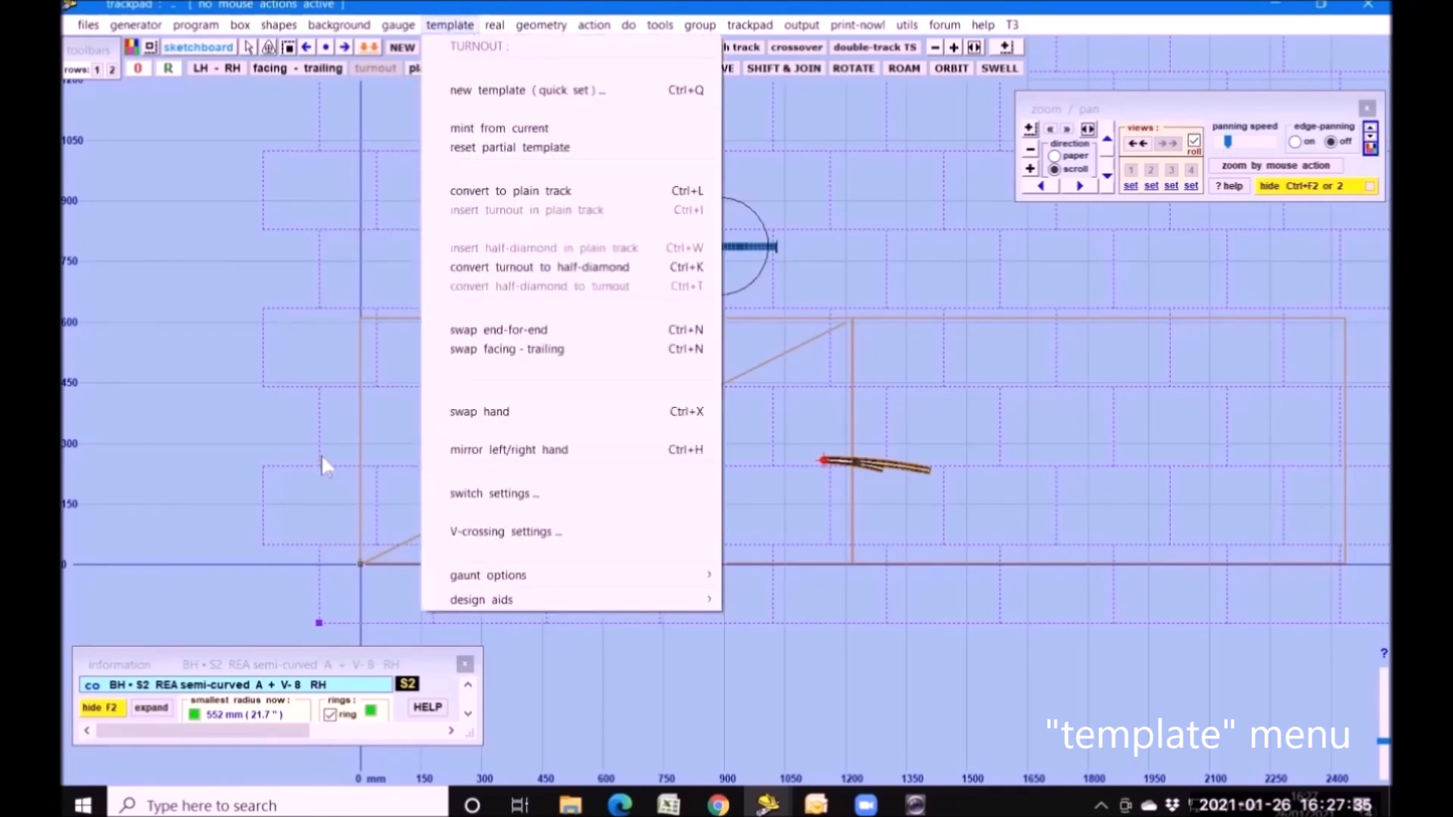
{"action": "mouse_move", "coordinate": [712, 579]}
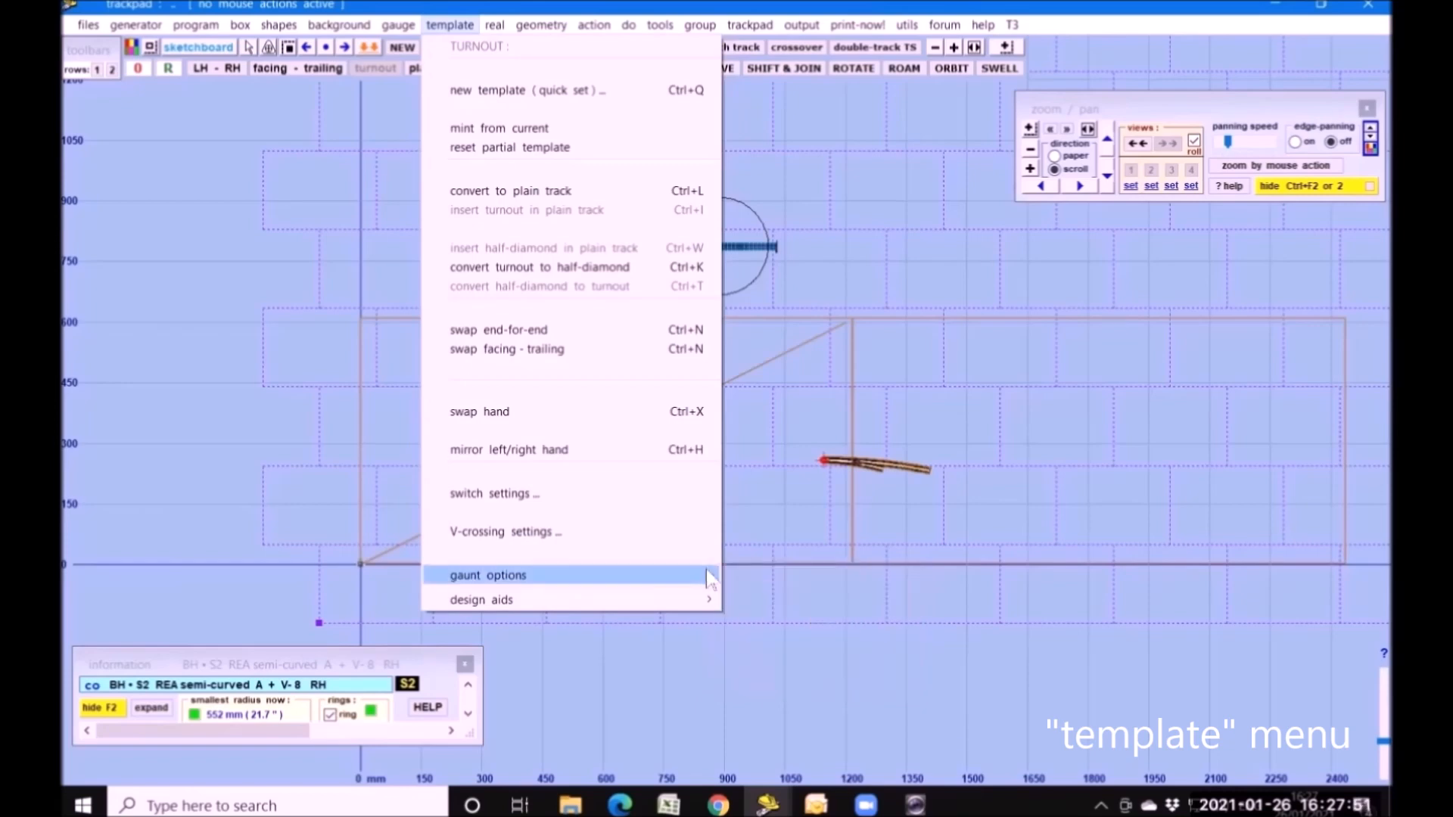
{"action": "mouse_move", "coordinate": [707, 578]}
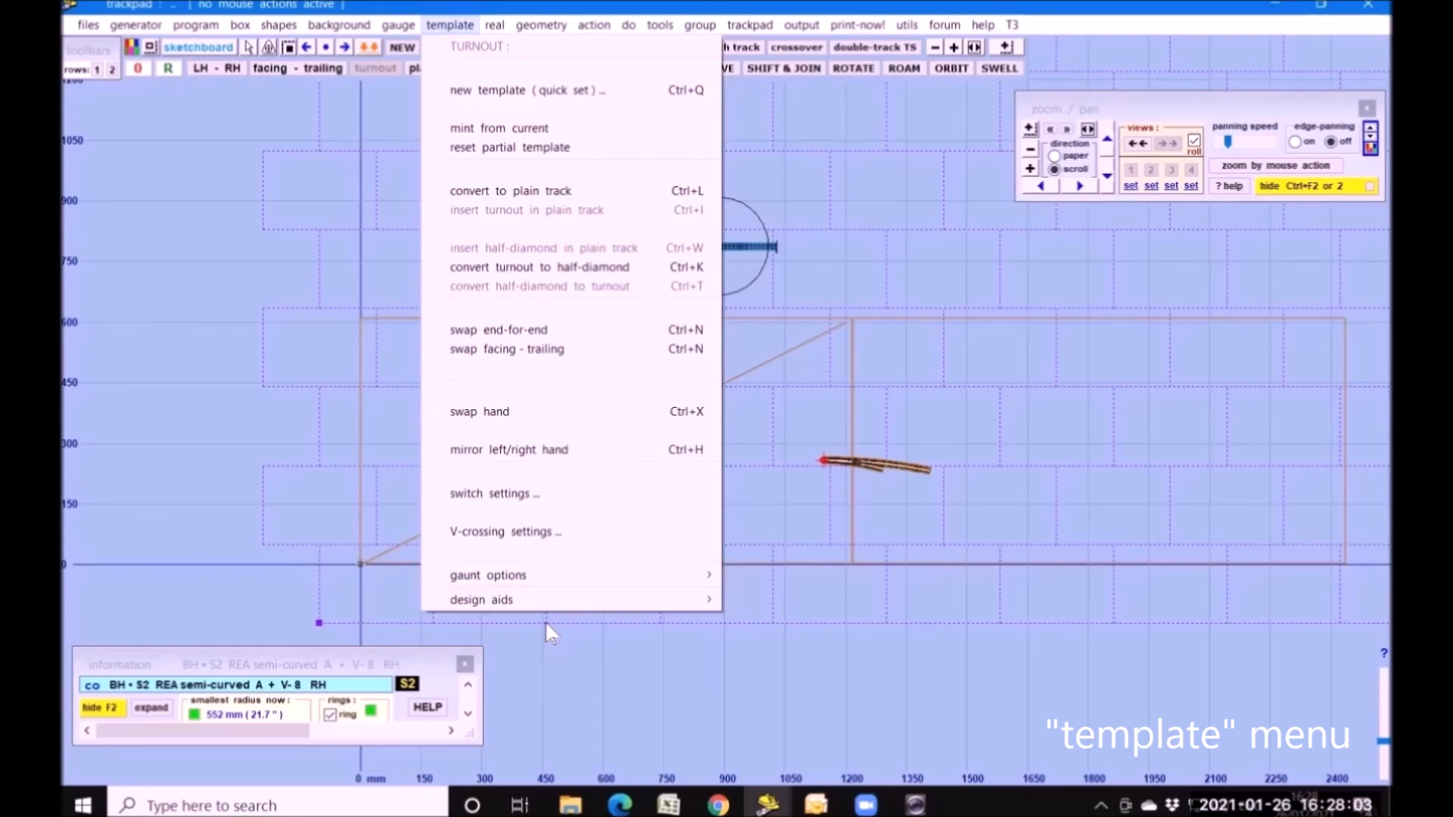
{"action": "mouse_move", "coordinate": [537, 606]}
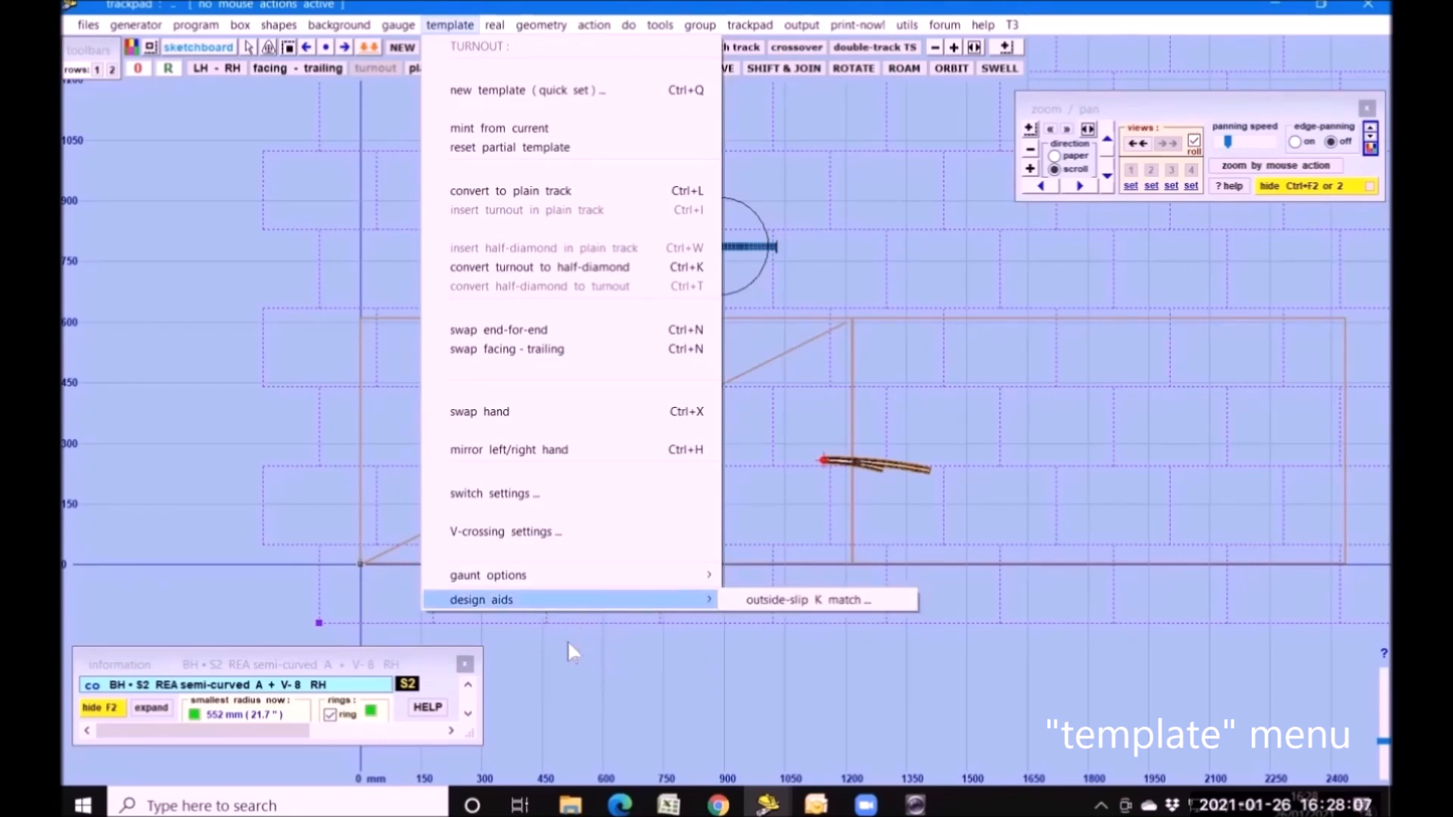
{"action": "left_click", "coordinate": [641, 671]}
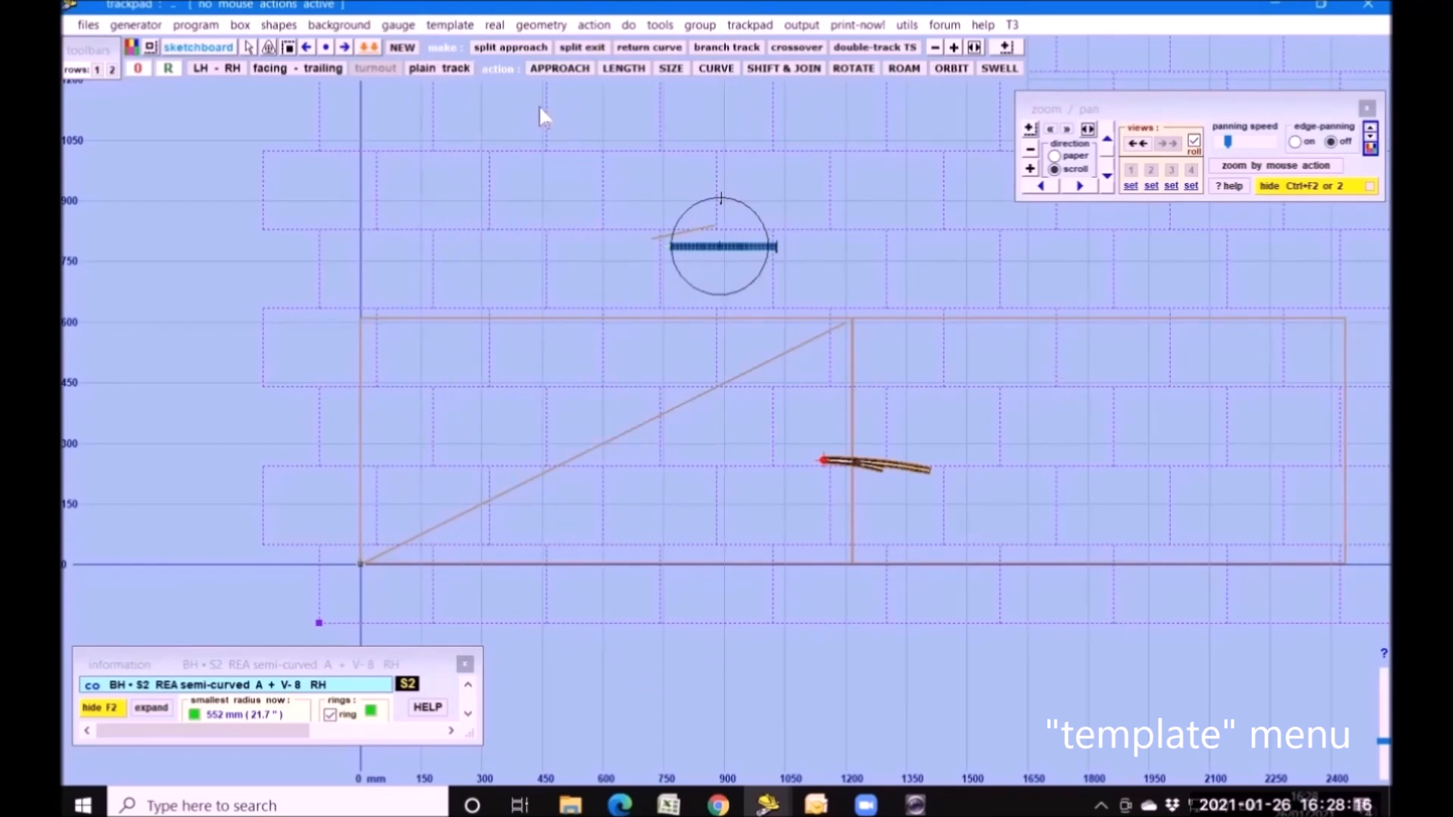
{"action": "left_click", "coordinate": [453, 25]}
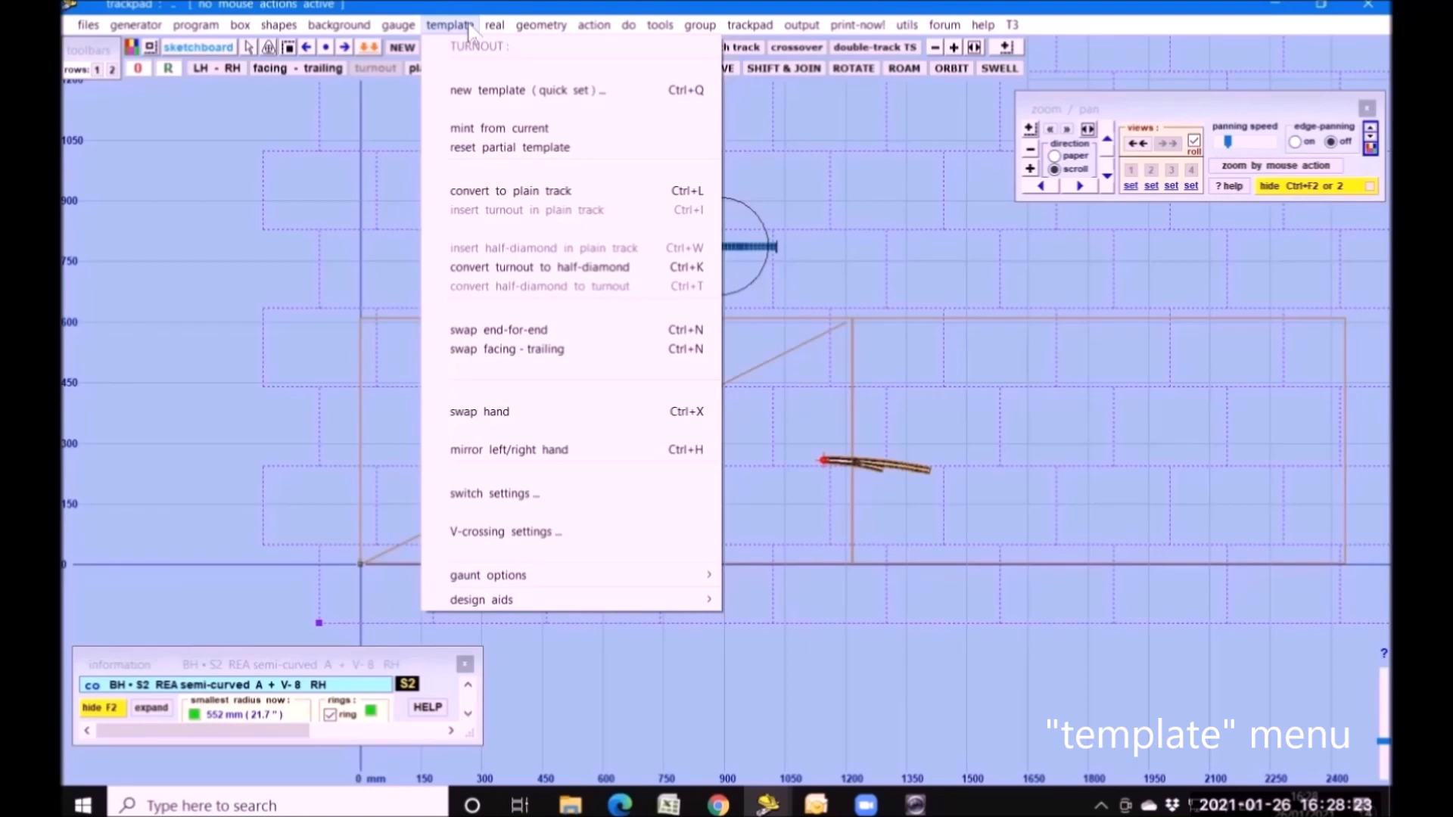
- Examine the real track options for rails, timbering, half-diamond timbering, crossings and plain track
{"action": "left_click", "coordinate": [496, 26]}
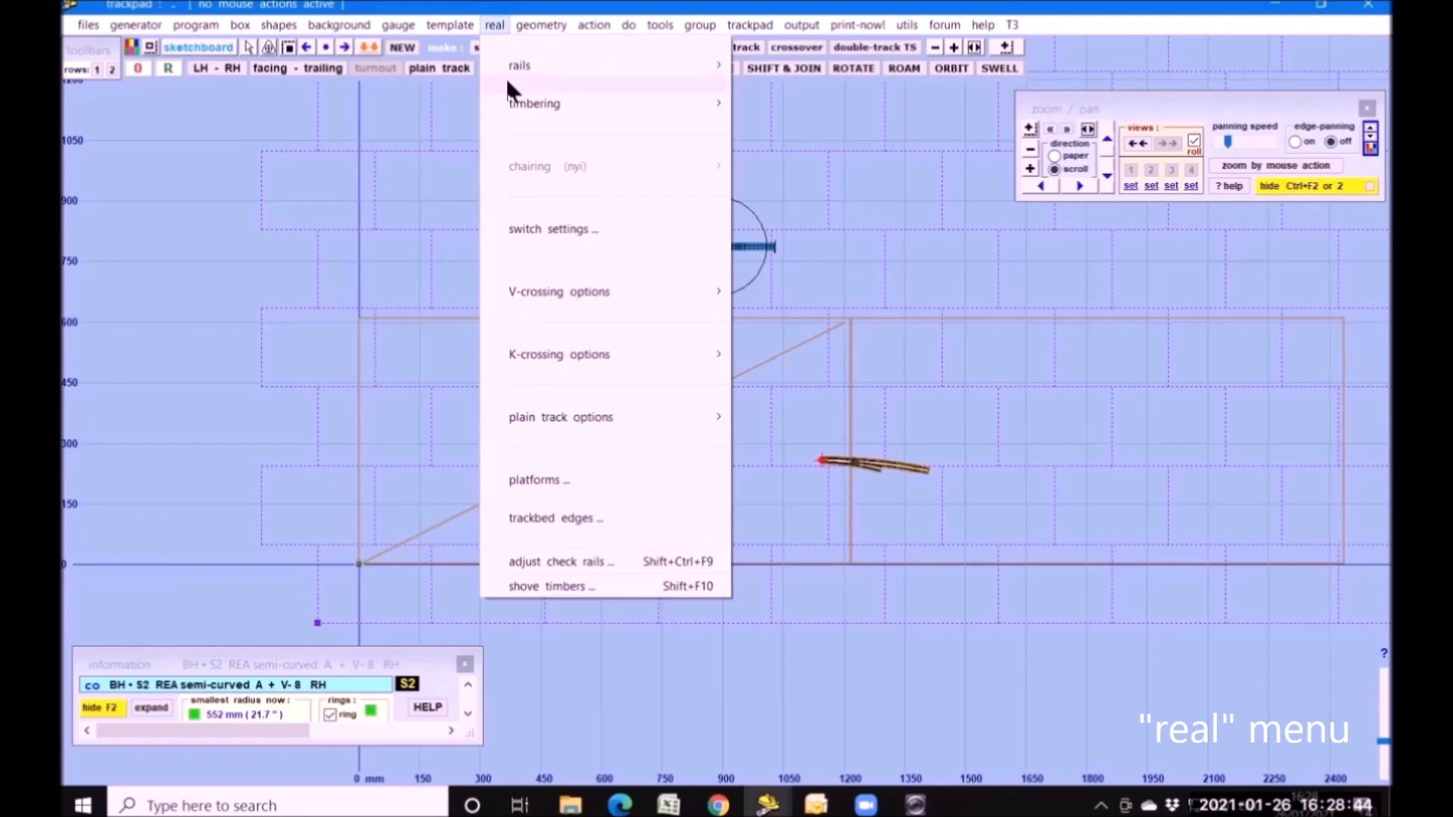
{"action": "mouse_move", "coordinate": [516, 70]}
{"action": "mouse_move", "coordinate": [564, 114]}
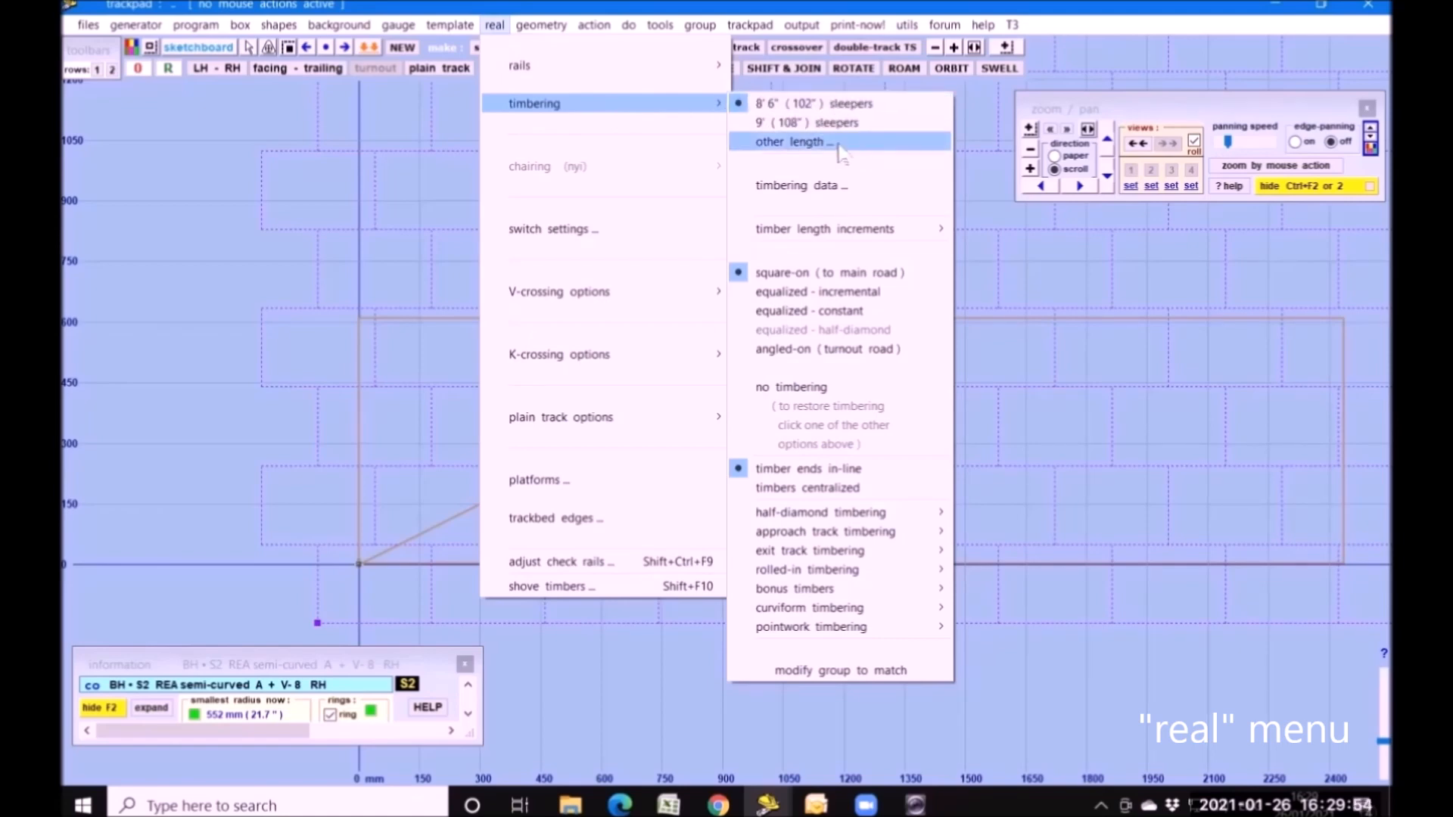
{"action": "mouse_move", "coordinate": [924, 234]}
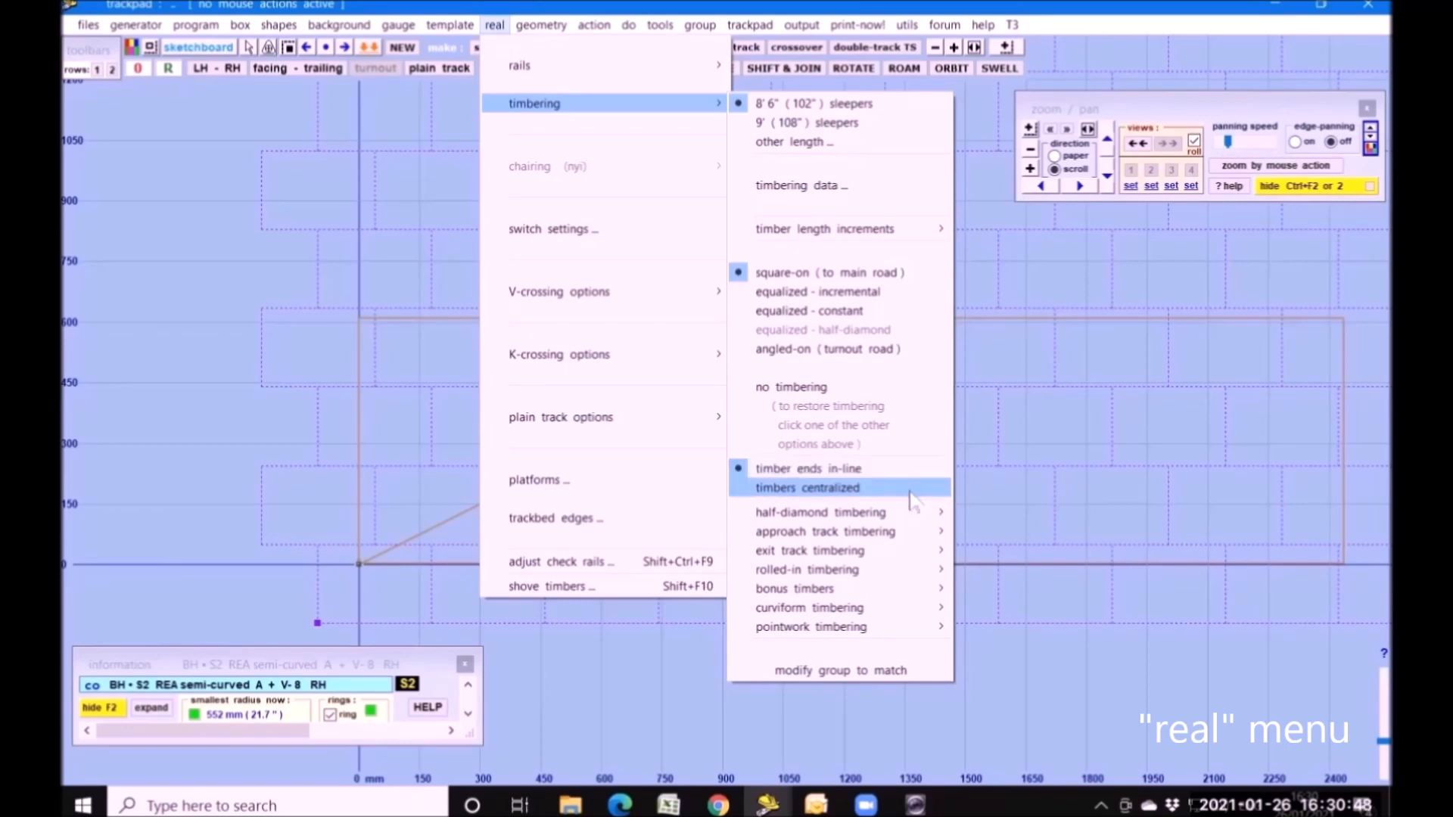
{"action": "mouse_move", "coordinate": [896, 519]}
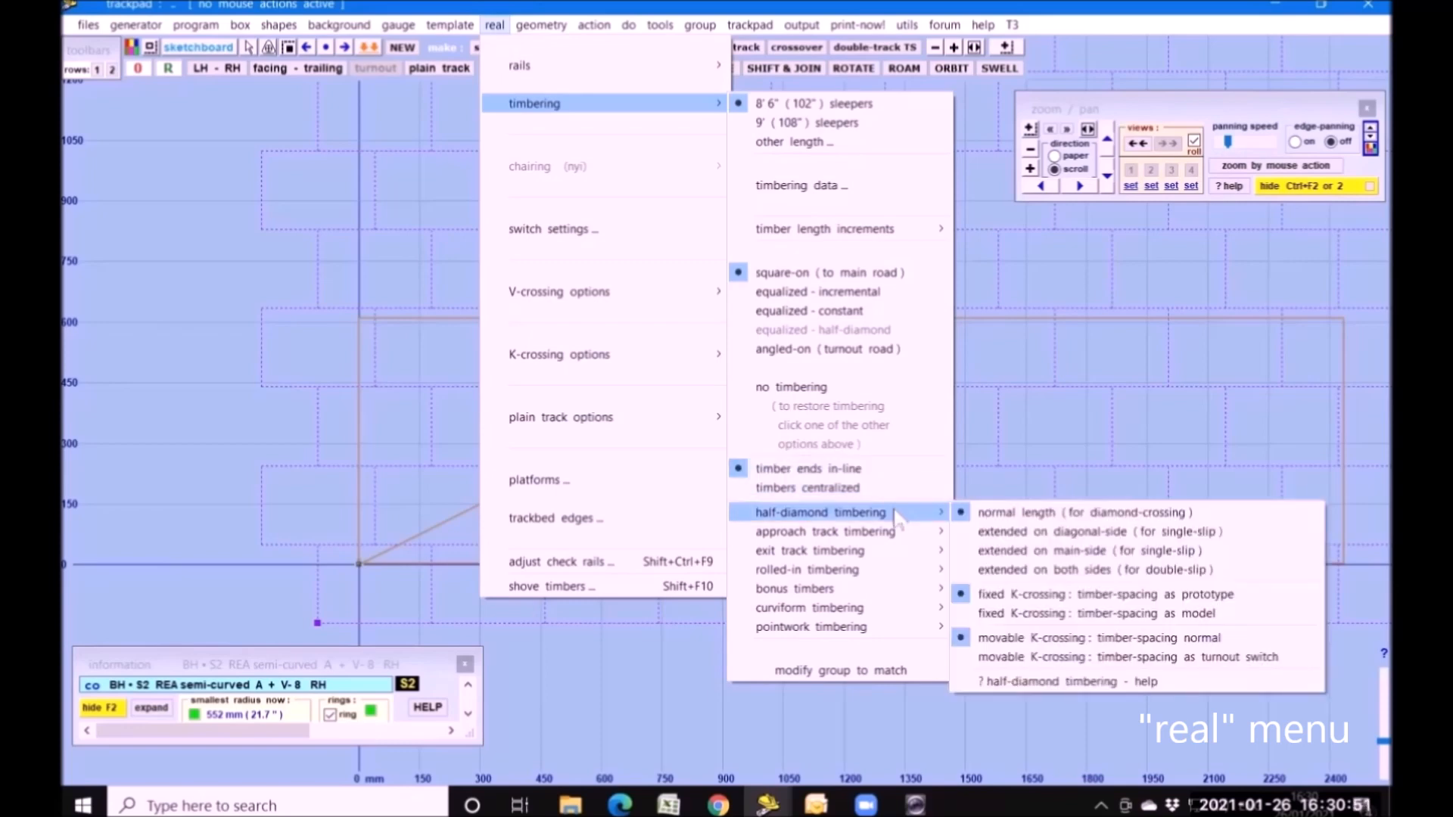
{"action": "mouse_move", "coordinate": [908, 552]}
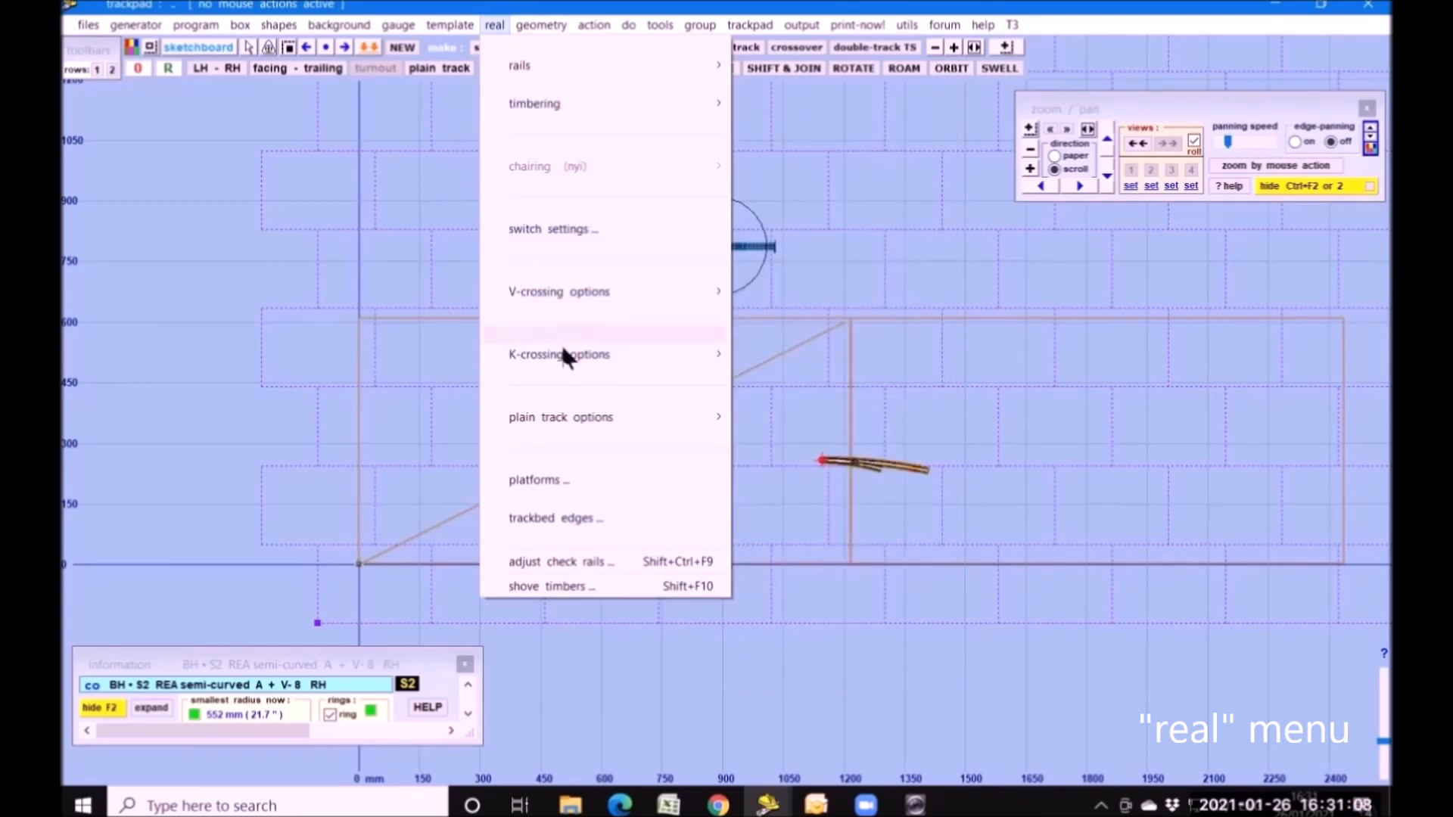
{"action": "mouse_move", "coordinate": [616, 419]}
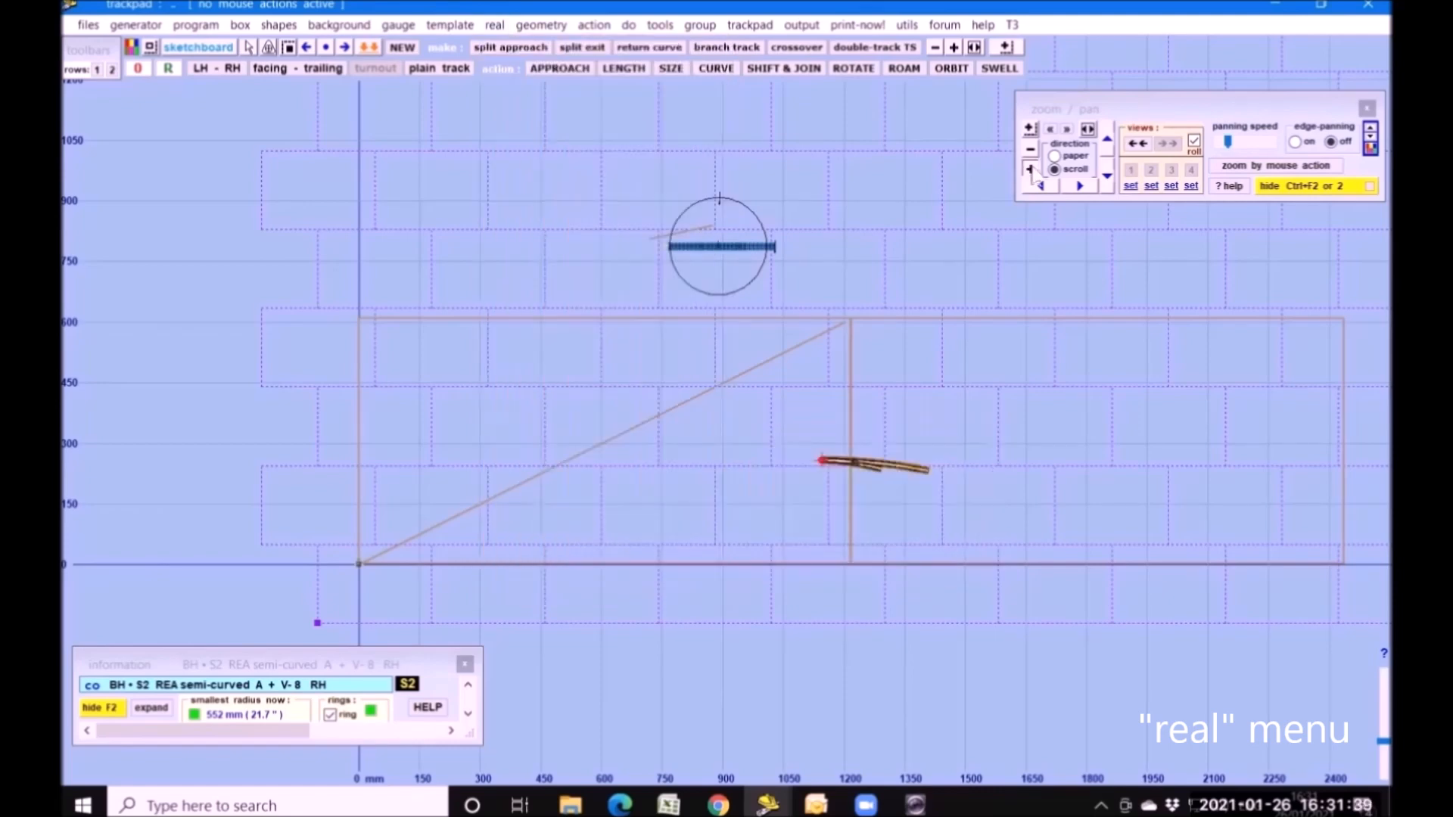
- Shift the turnout control template clear below the straight plain track template, to about X 822 mm, Y 702 mm
{"action": "scroll", "coordinate": [864, 147], "scroll_direction": "up", "scroll_amount": 2}
{"action": "scroll", "coordinate": [896, 503], "scroll_direction": "up", "scroll_amount": 2}
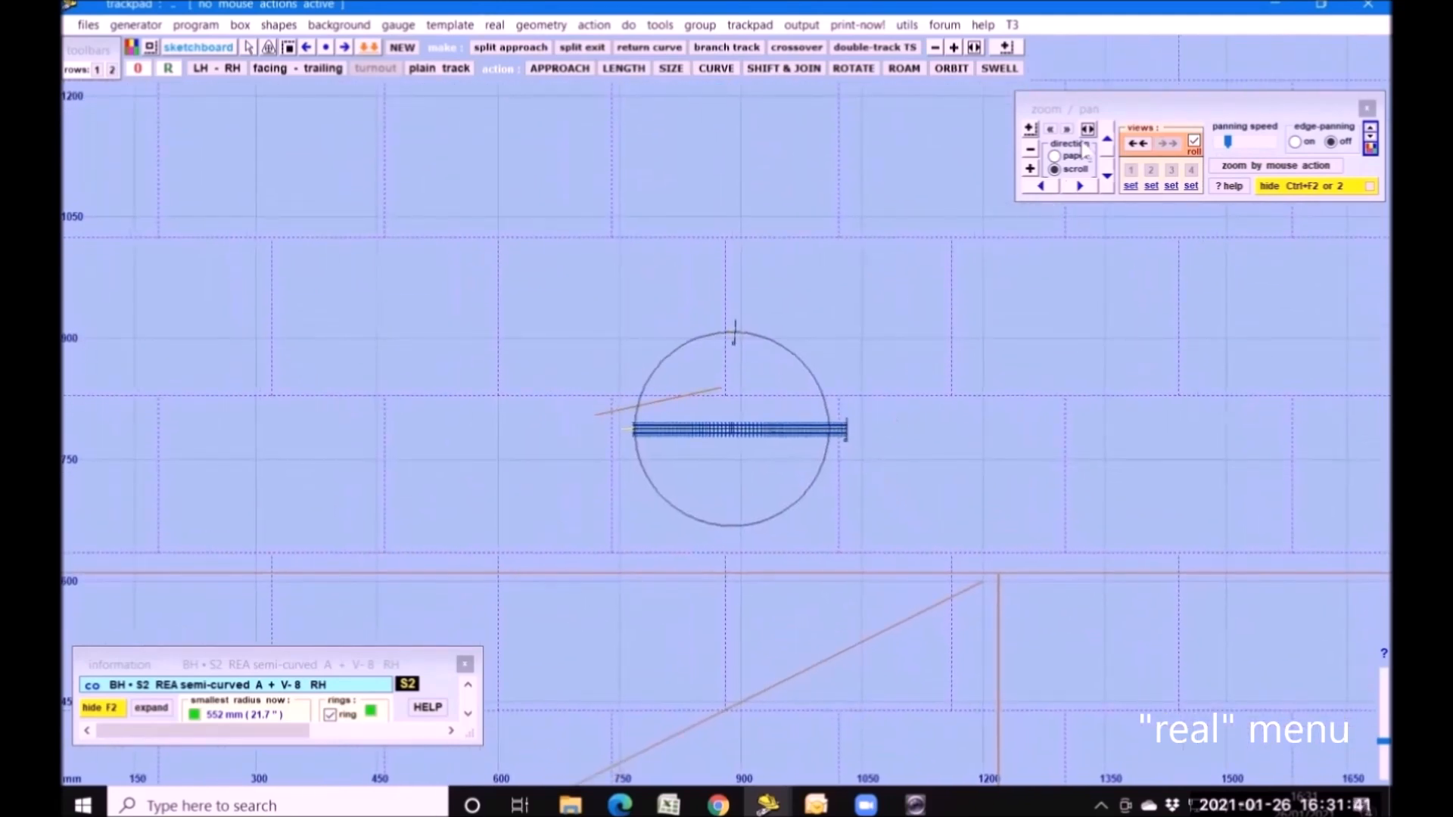
{"action": "left_click", "coordinate": [1029, 169]}
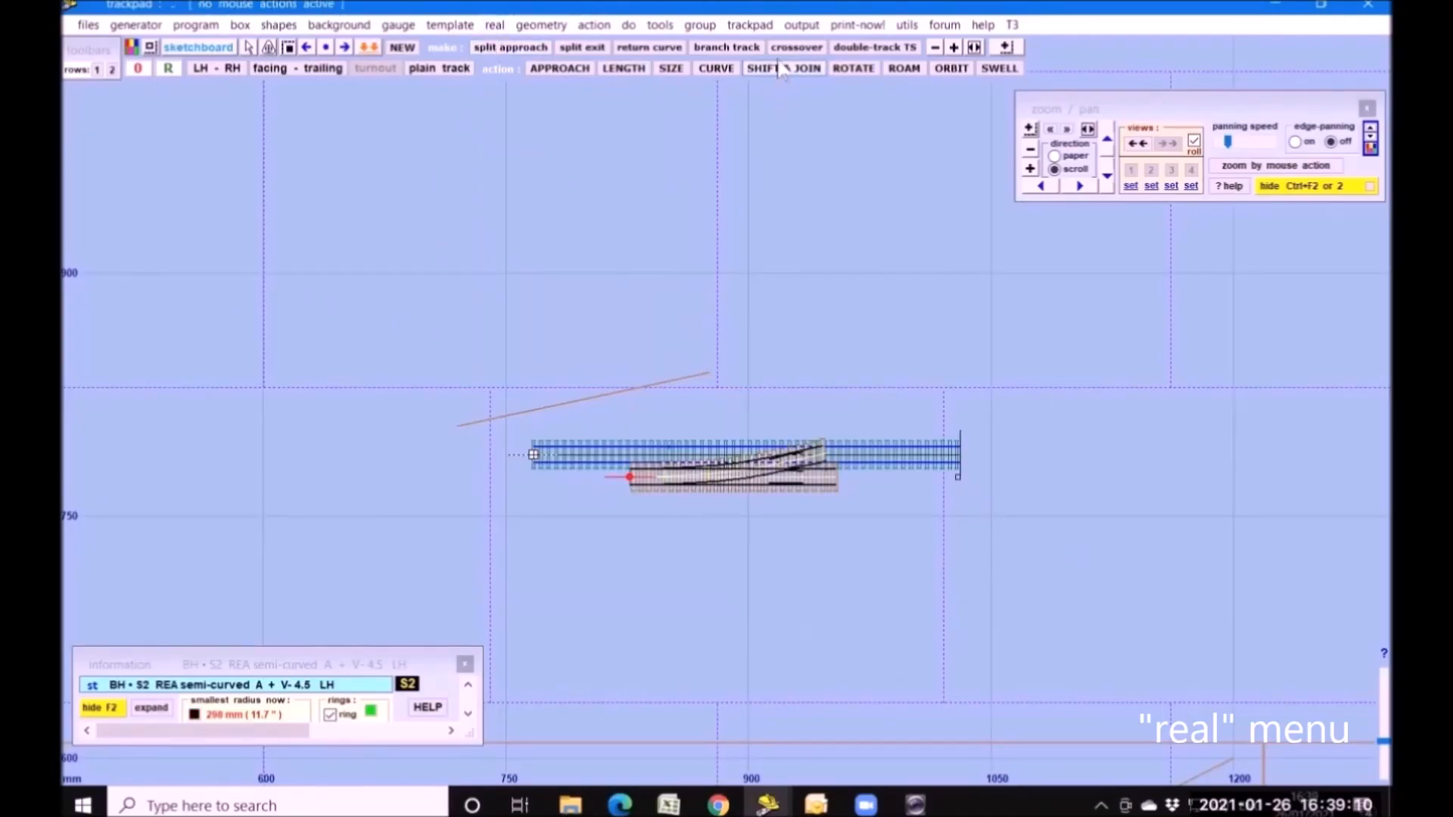
{"action": "left_click", "coordinate": [780, 68]}
{"action": "left_click", "coordinate": [723, 246]}
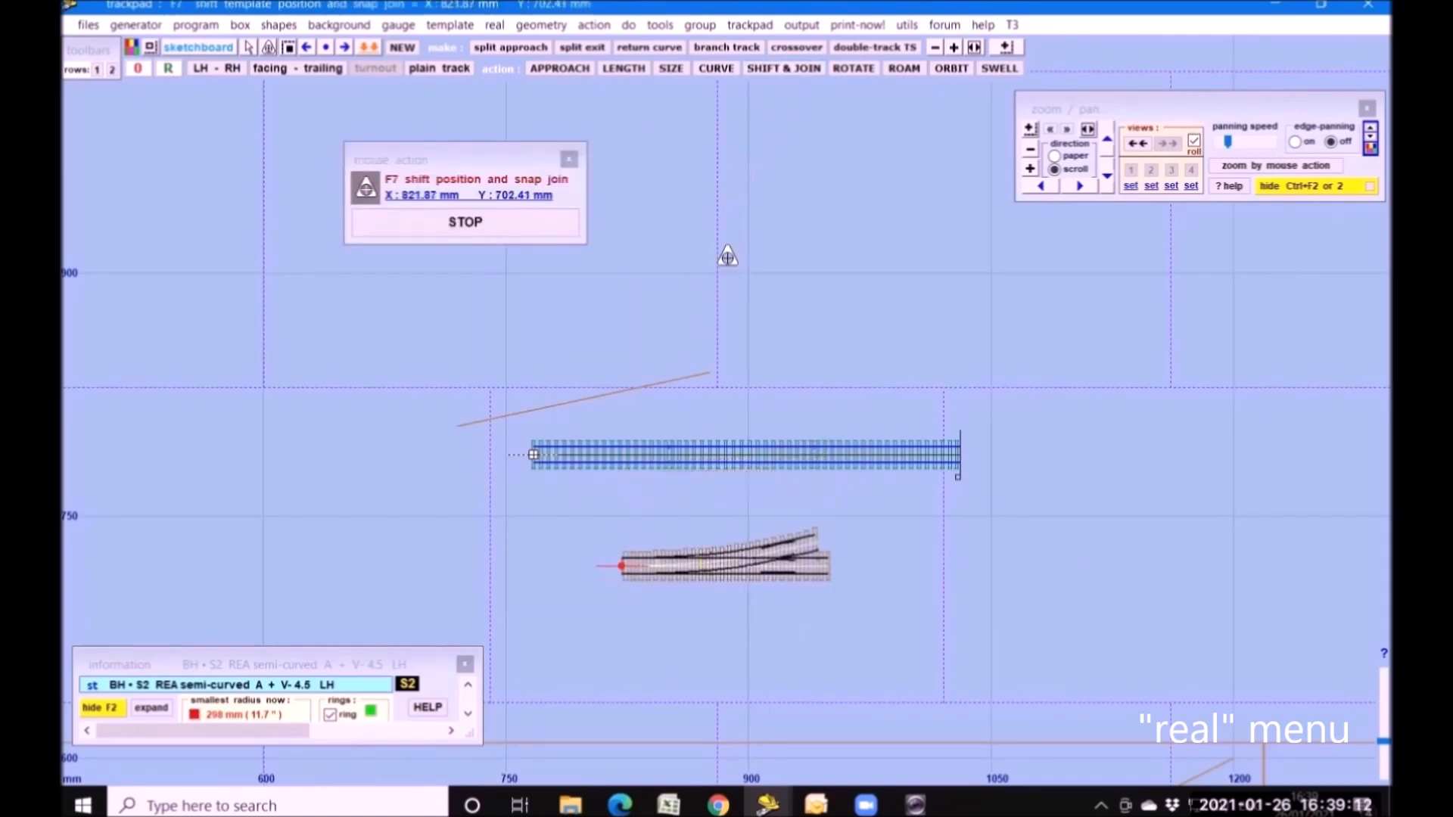
{"action": "left_click", "coordinate": [465, 227]}
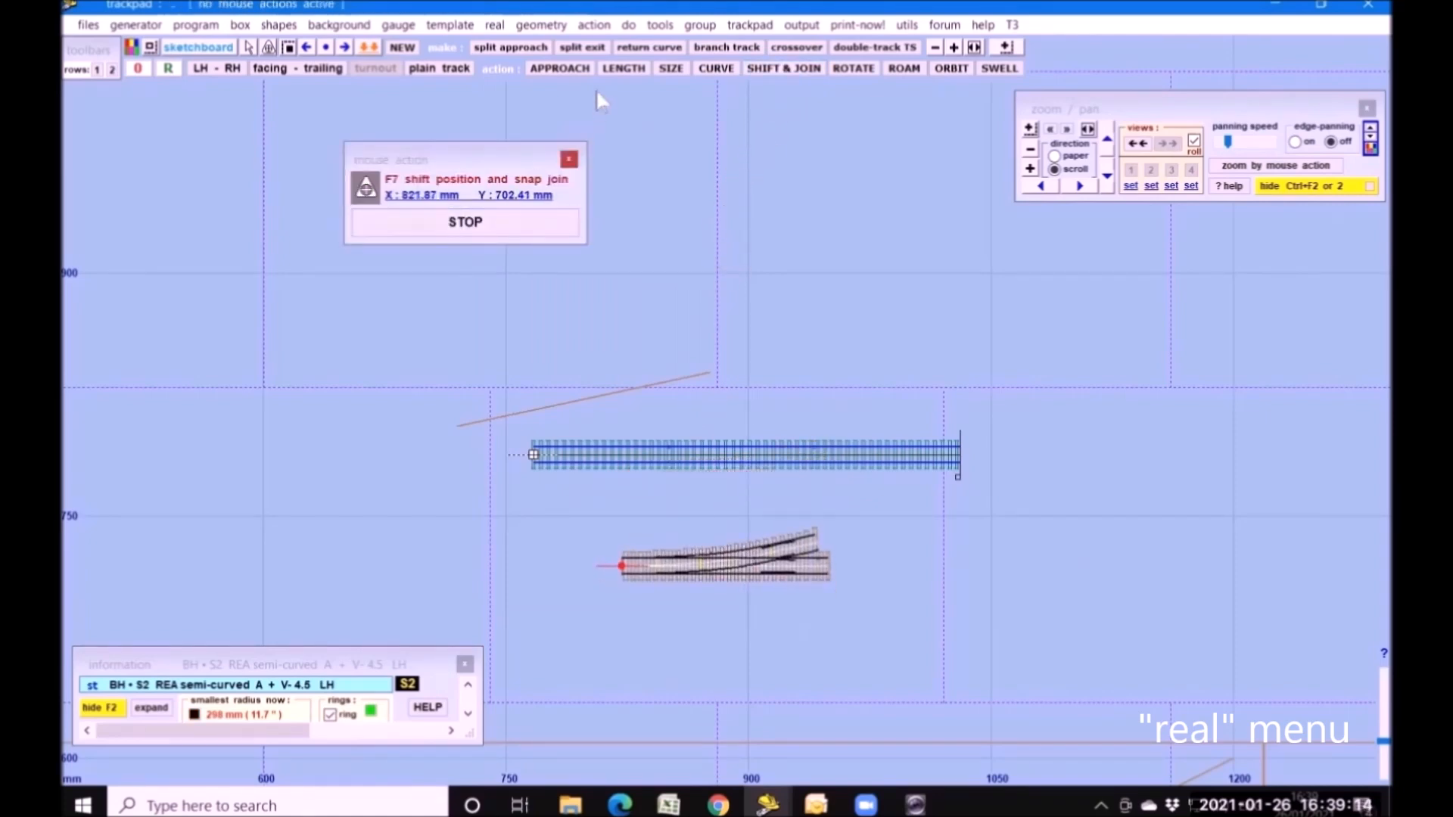
- Extend the turnout template's overall length on the exit side and curve it to a radius of about 2577 mm
{"action": "left_click", "coordinate": [623, 68]}
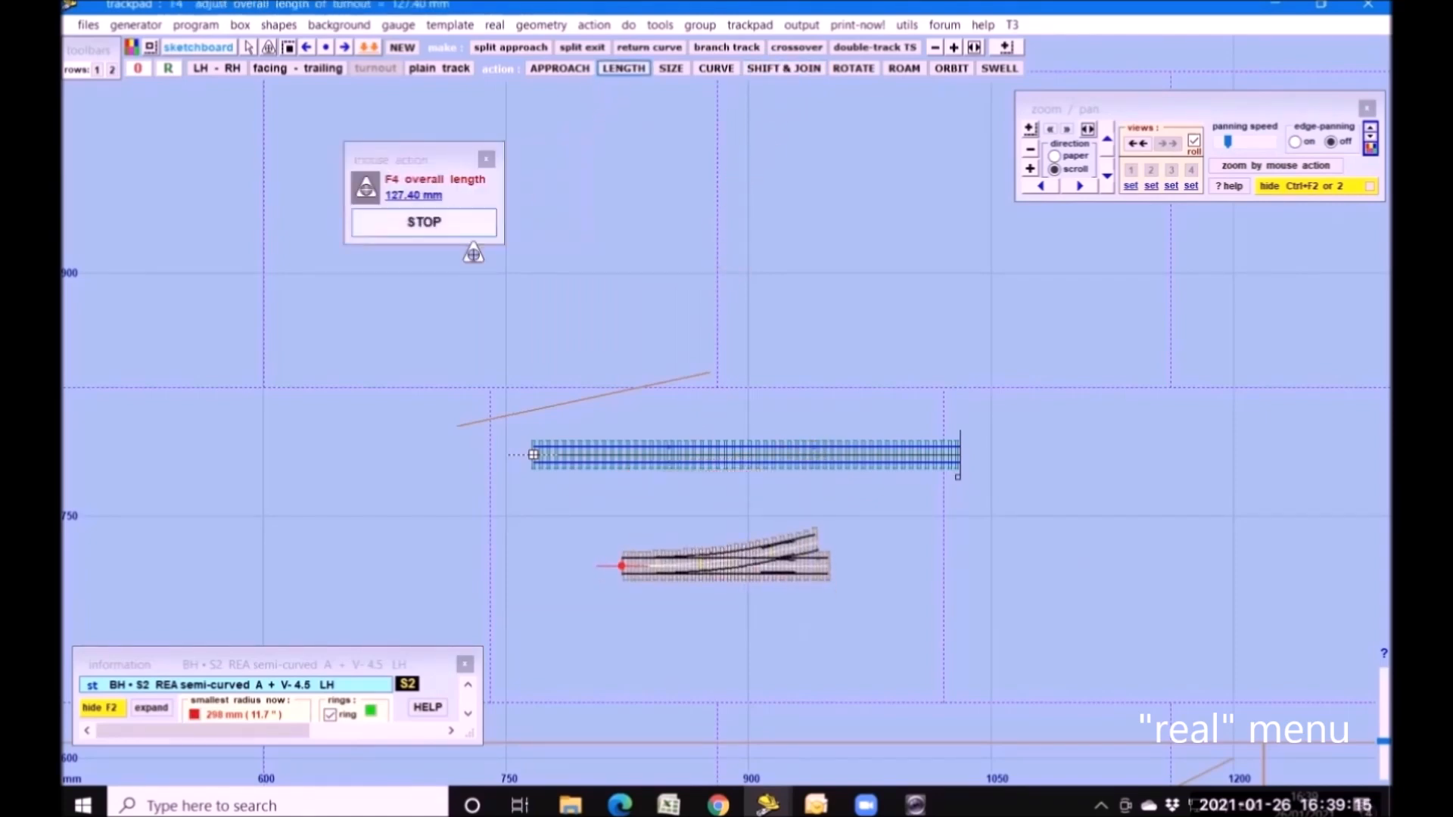
{"action": "left_click", "coordinate": [740, 307]}
{"action": "left_click", "coordinate": [715, 69]}
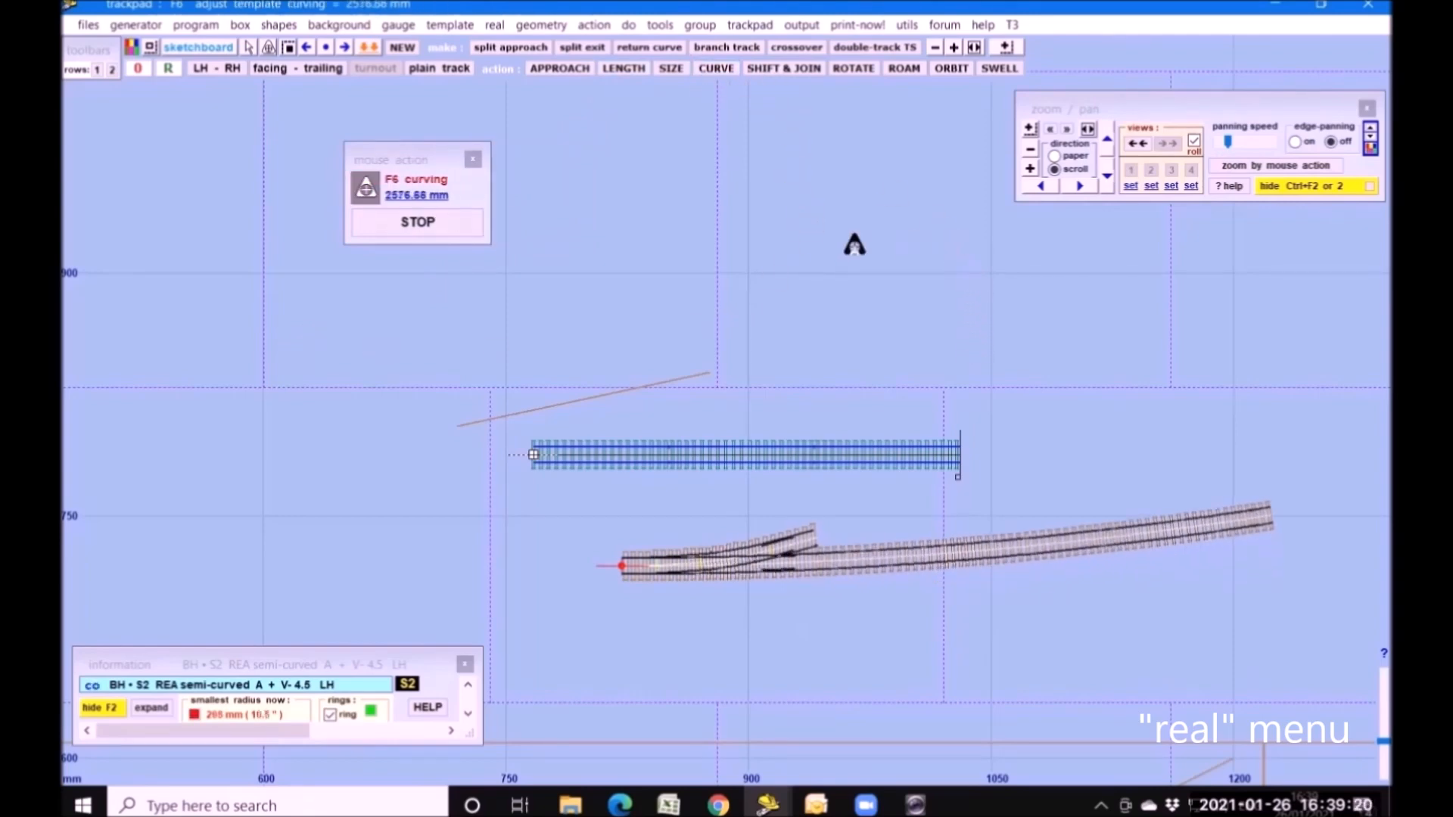
{"action": "left_click", "coordinate": [420, 223]}
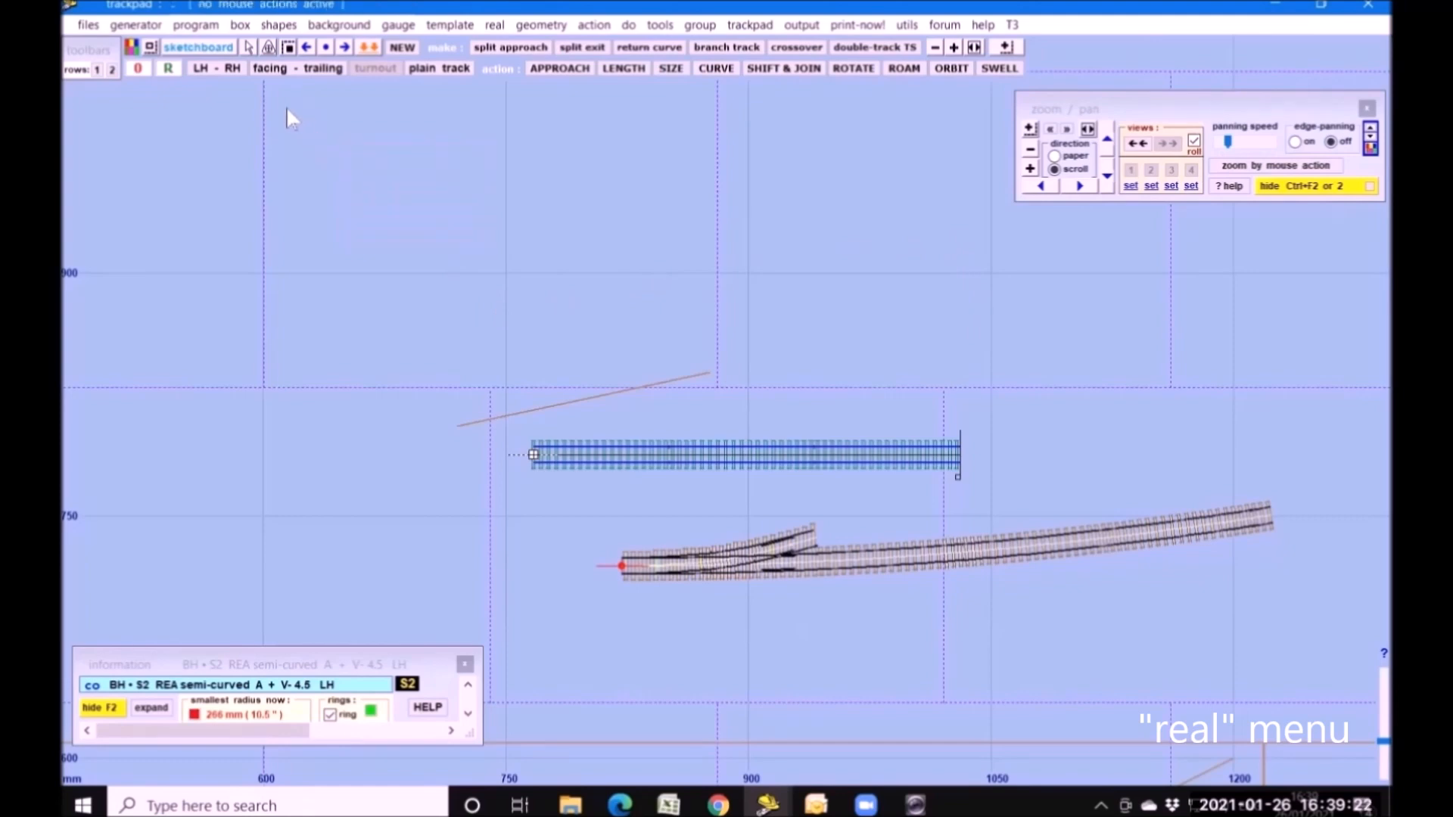
- Add a main-side platform to the curved turnout template
{"action": "left_click", "coordinate": [494, 24]}
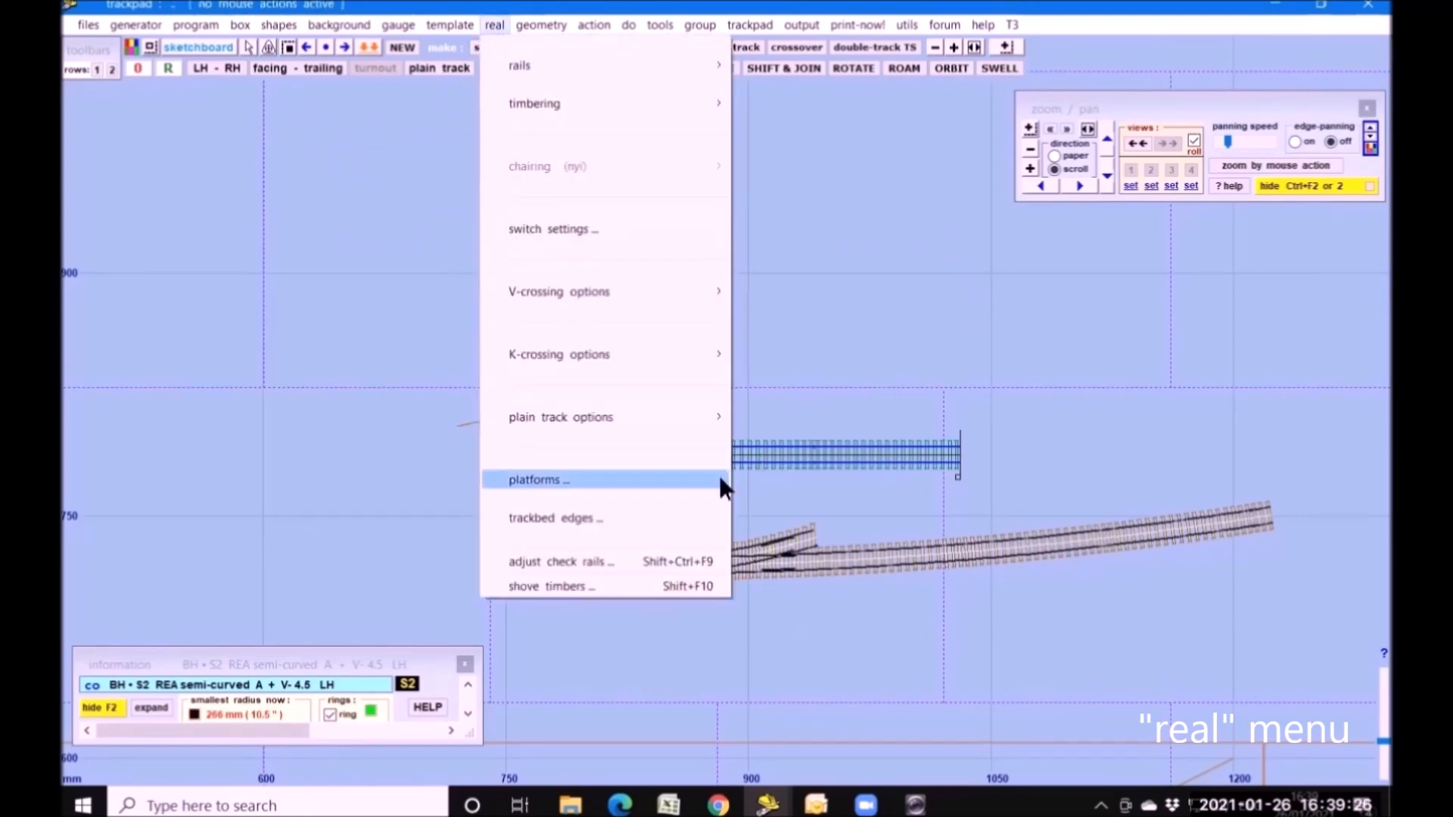
{"action": "left_click", "coordinate": [529, 480]}
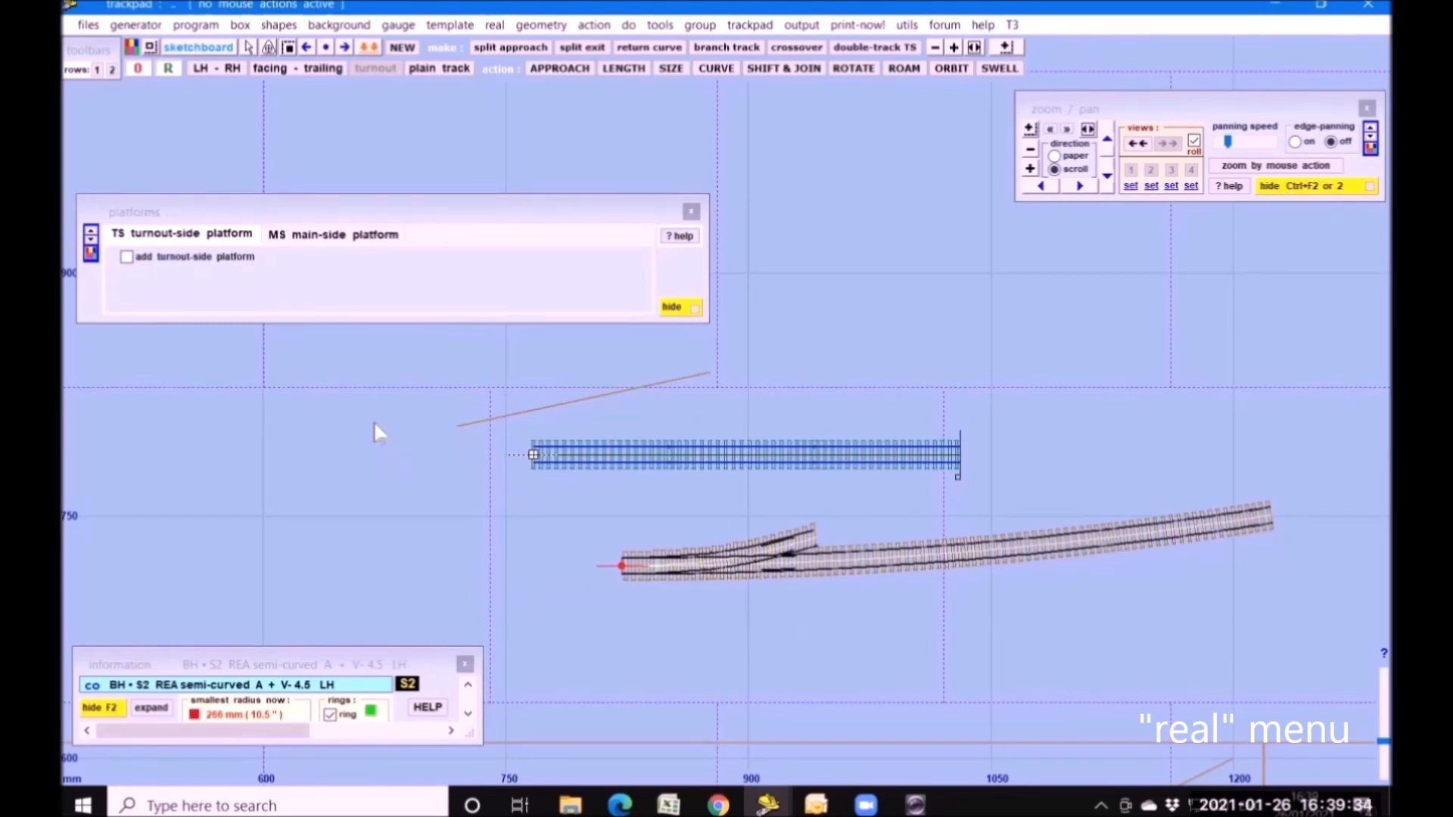
{"action": "right_click", "coordinate": [719, 614]}
{"action": "left_click", "coordinate": [668, 606]}
{"action": "left_click", "coordinate": [321, 236]}
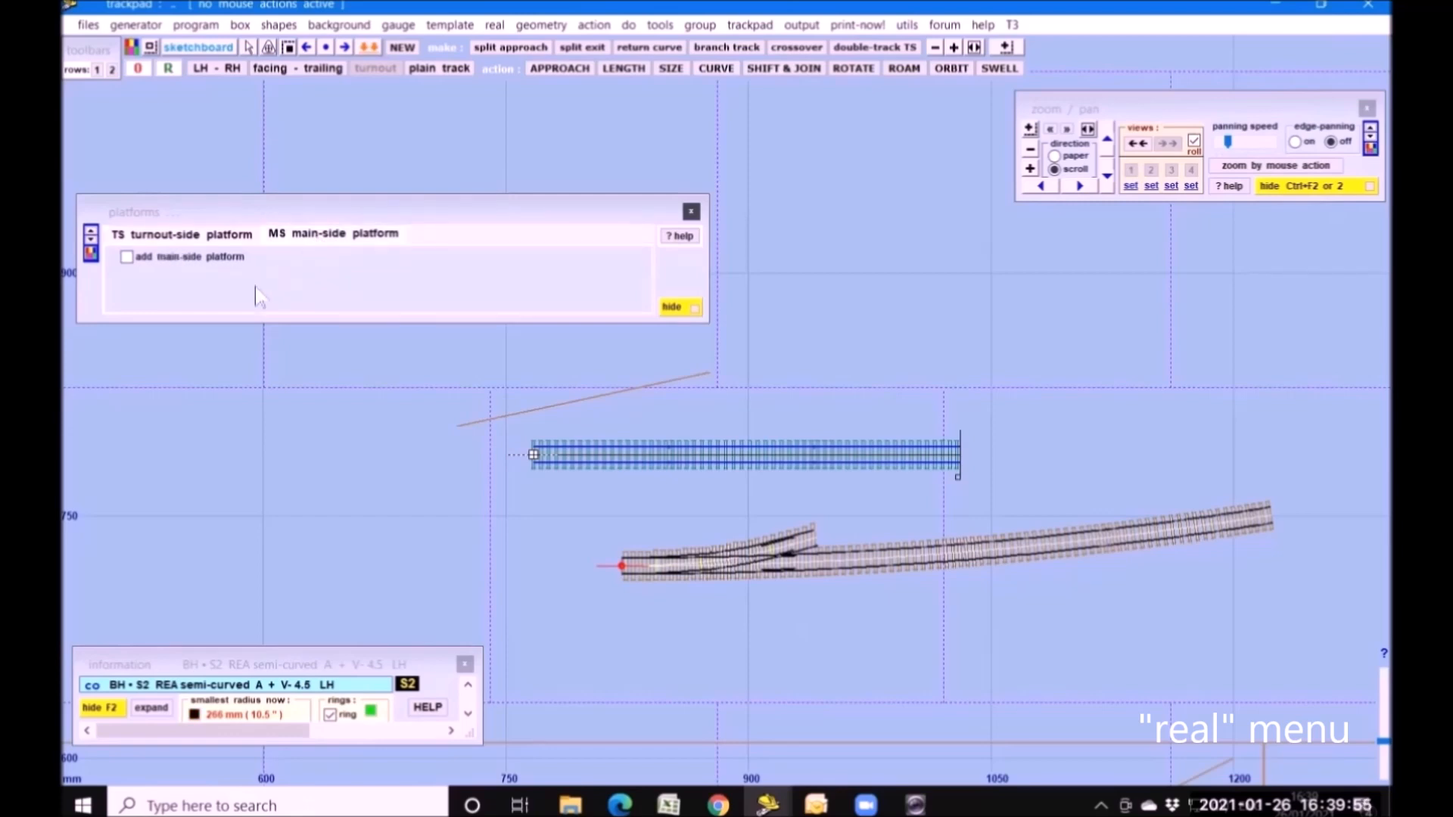
{"action": "left_click", "coordinate": [126, 257]}
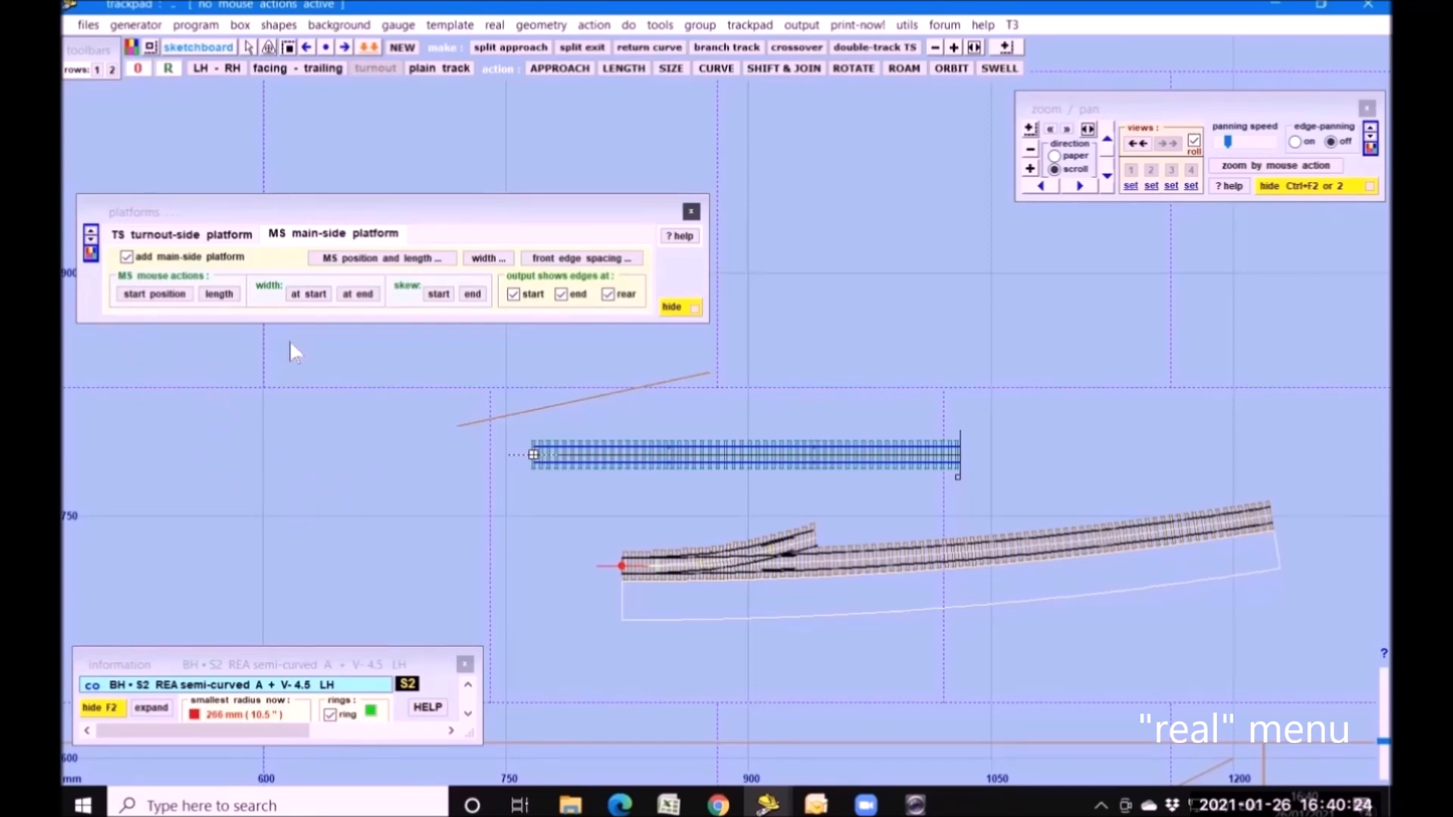
- Shorten the main-side platform to about 210 mm and move its start along the track to about 139 mm
{"action": "left_click", "coordinate": [161, 294]}
{"action": "left_click_drag", "start_coordinate": [622, 659], "coordinate": [595, 670]}
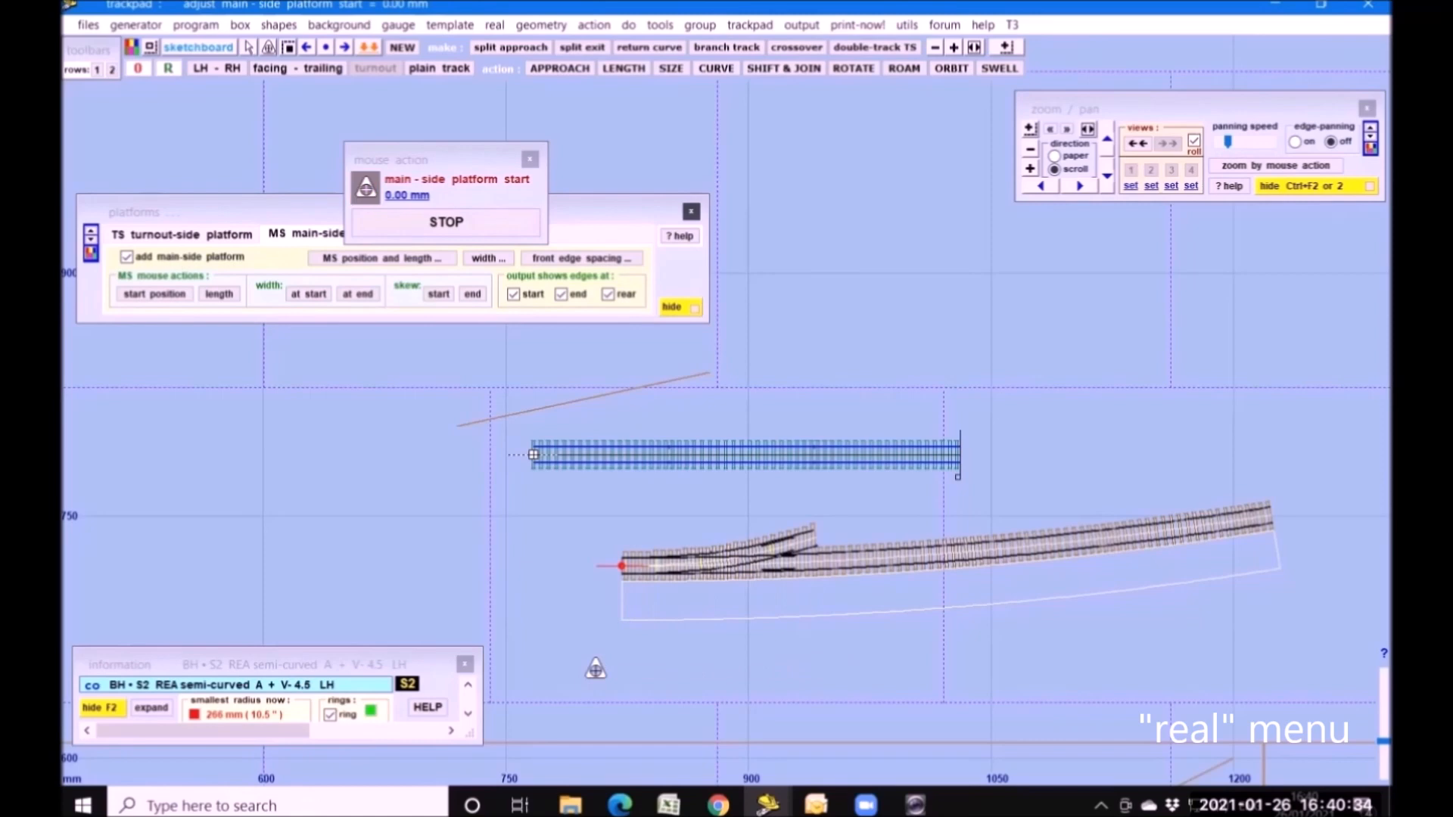
{"action": "left_click", "coordinate": [218, 294]}
{"action": "left_click_drag", "start_coordinate": [1278, 631], "coordinate": [974, 645]}
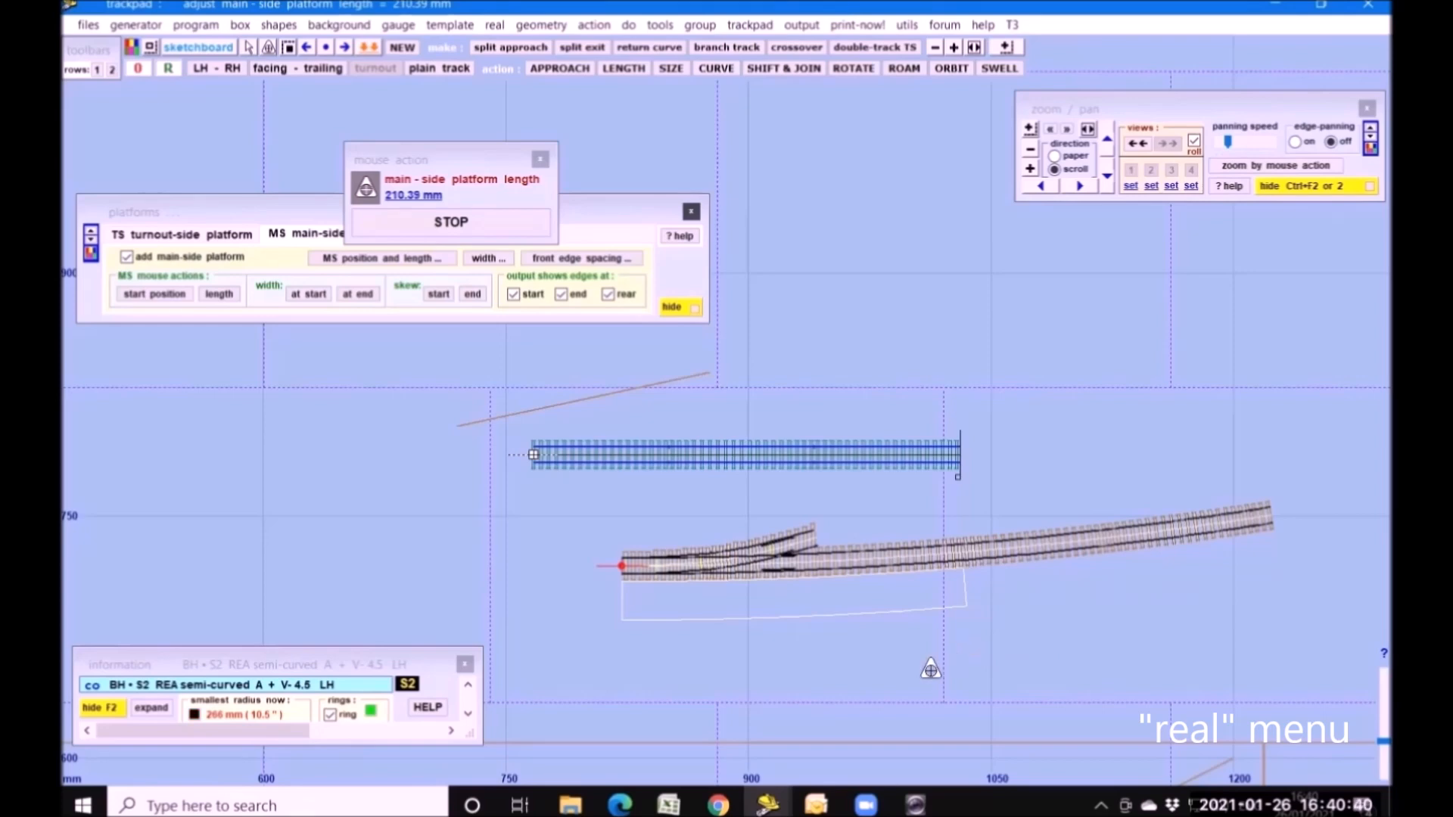
{"action": "left_click", "coordinate": [155, 293]}
{"action": "left_click_drag", "start_coordinate": [172, 463], "coordinate": [395, 459]}
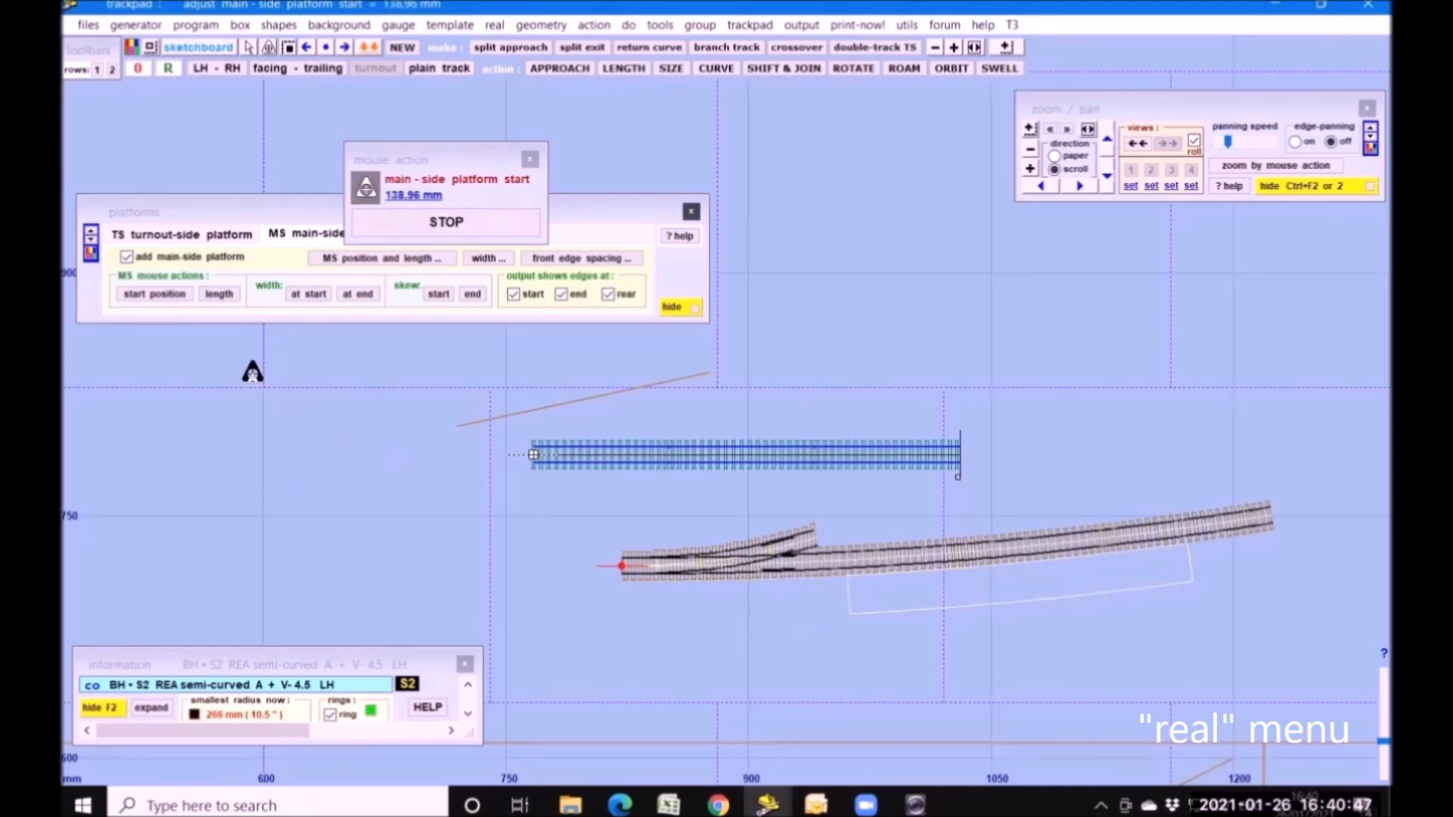
- Adjust the main-side platform's width at its start and set its width at the end to about 149.89 inches full-size
{"action": "left_click", "coordinate": [308, 295]}
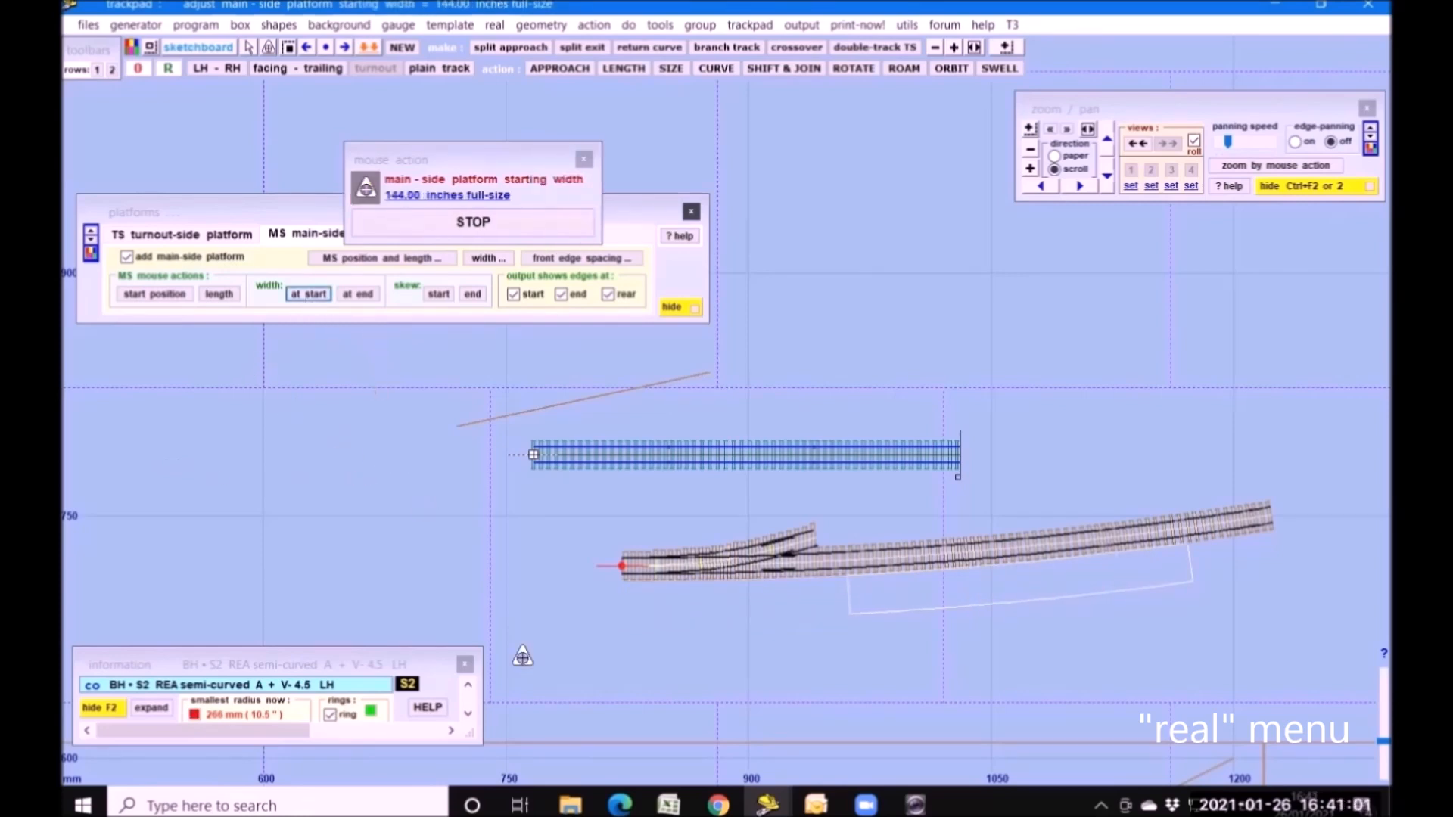
{"action": "left_click_drag", "start_coordinate": [783, 650], "coordinate": [813, 647]}
{"action": "left_click", "coordinate": [357, 294]}
{"action": "mouse_move", "coordinate": [366, 427]}
{"action": "left_mouse_down"}
{"action": "mouse_move", "coordinate": [356, 506]}
{"action": "mouse_move", "coordinate": [348, 429]}
{"action": "left_mouse_up"}
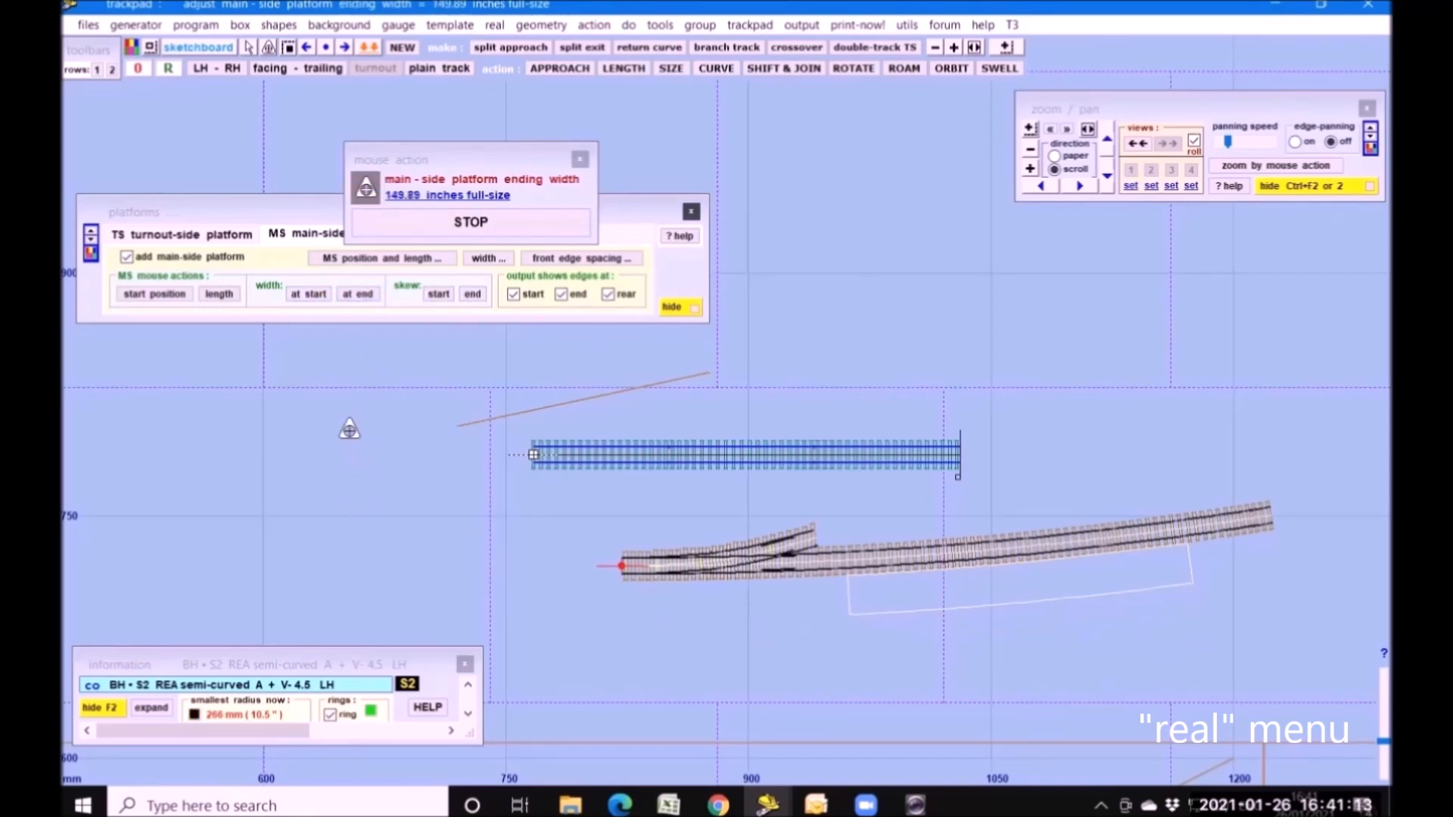
- Skew the main-side platform's start to about 1.96 mm and exclude its start, end and rear edges from the output
{"action": "left_click", "coordinate": [440, 295]}
{"action": "mouse_move", "coordinate": [445, 489]}
{"action": "left_mouse_down"}
{"action": "mouse_move", "coordinate": [404, 490]}
{"action": "mouse_move", "coordinate": [486, 479]}
{"action": "mouse_move", "coordinate": [442, 490]}
{"action": "left_mouse_up"}
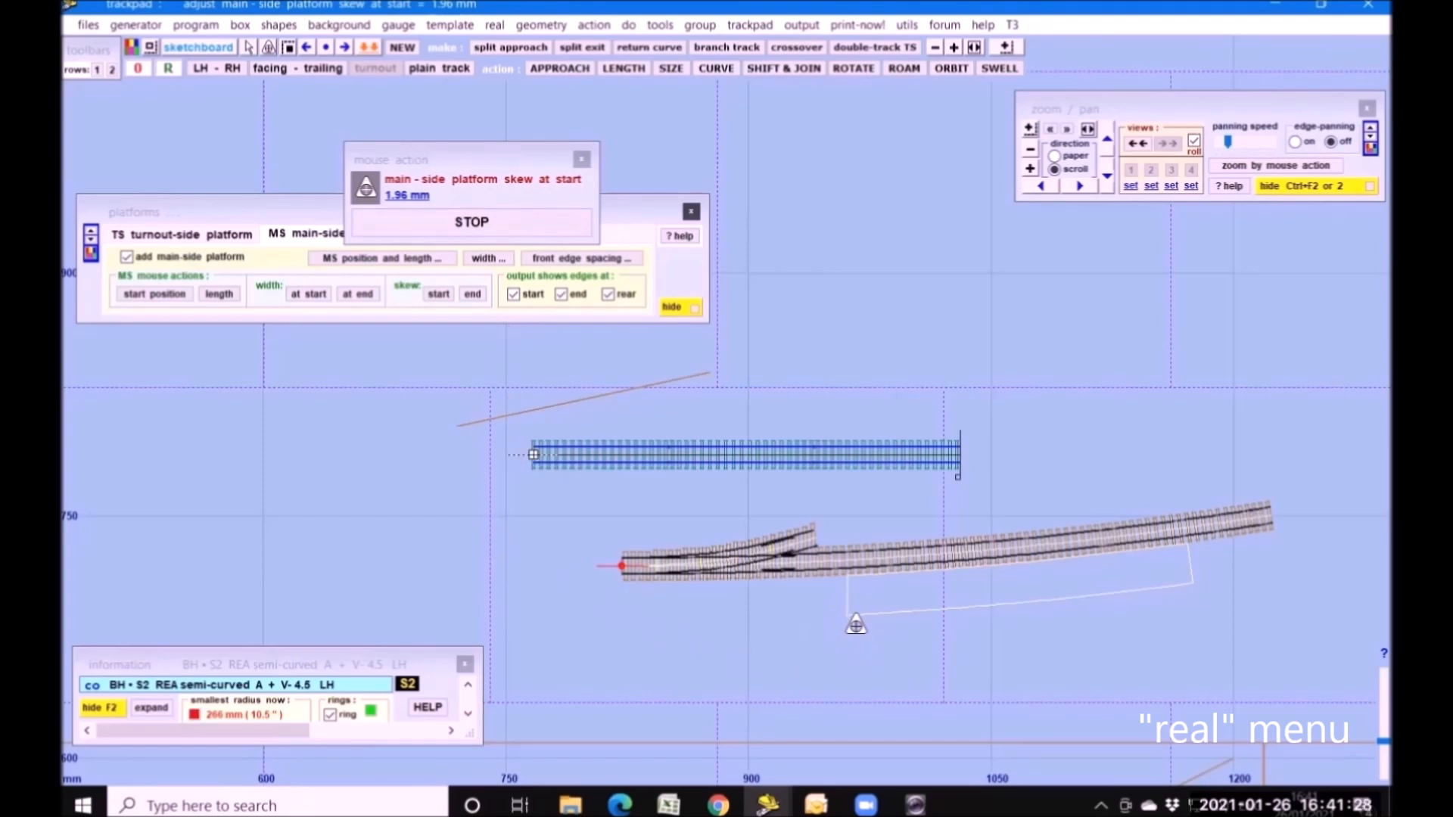
{"action": "left_click", "coordinate": [513, 294]}
{"action": "left_click", "coordinate": [561, 296]}
{"action": "left_click", "coordinate": [609, 295]}
{"action": "left_click", "coordinate": [581, 158]}
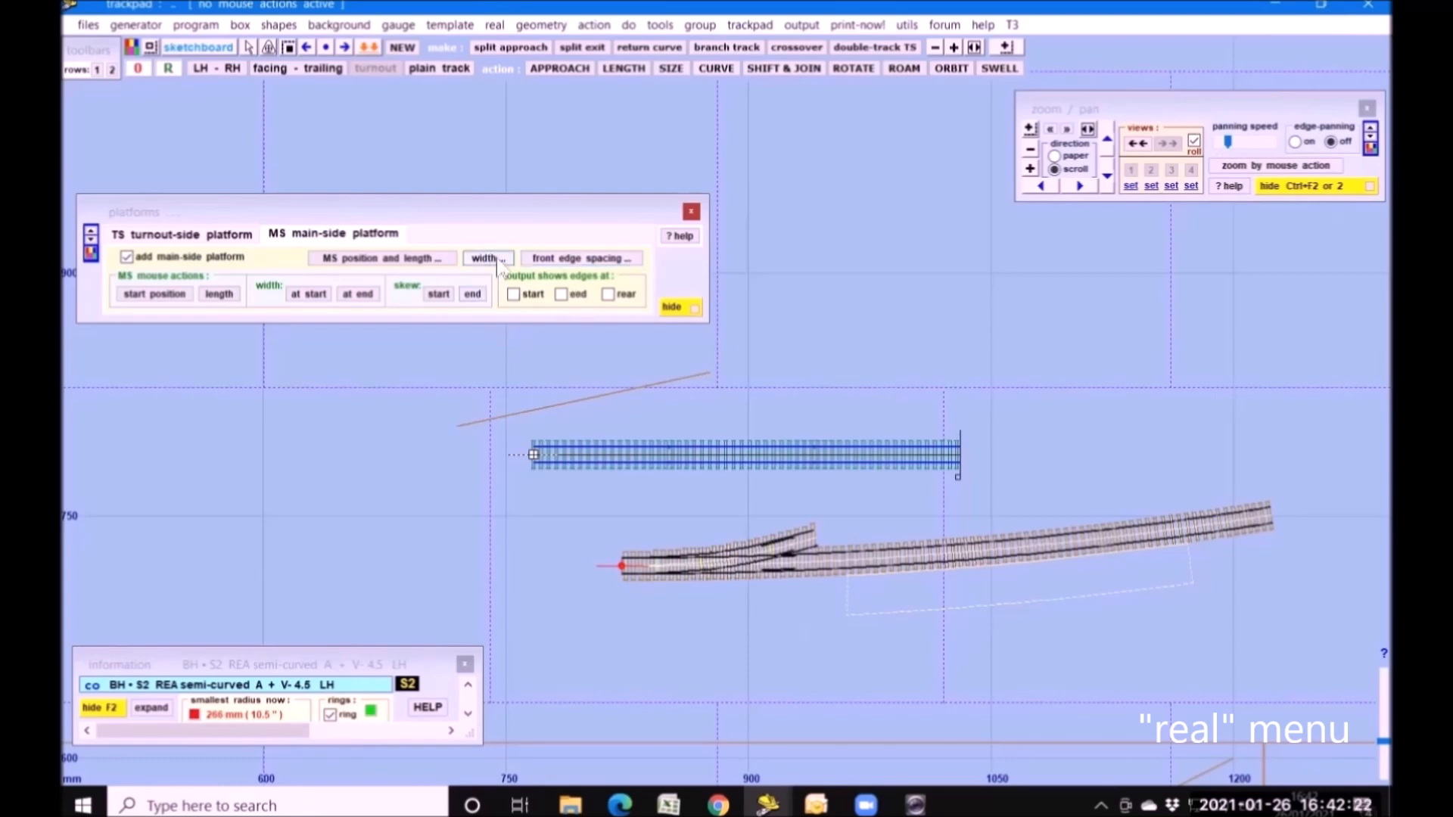
{"action": "left_click", "coordinate": [364, 261]}
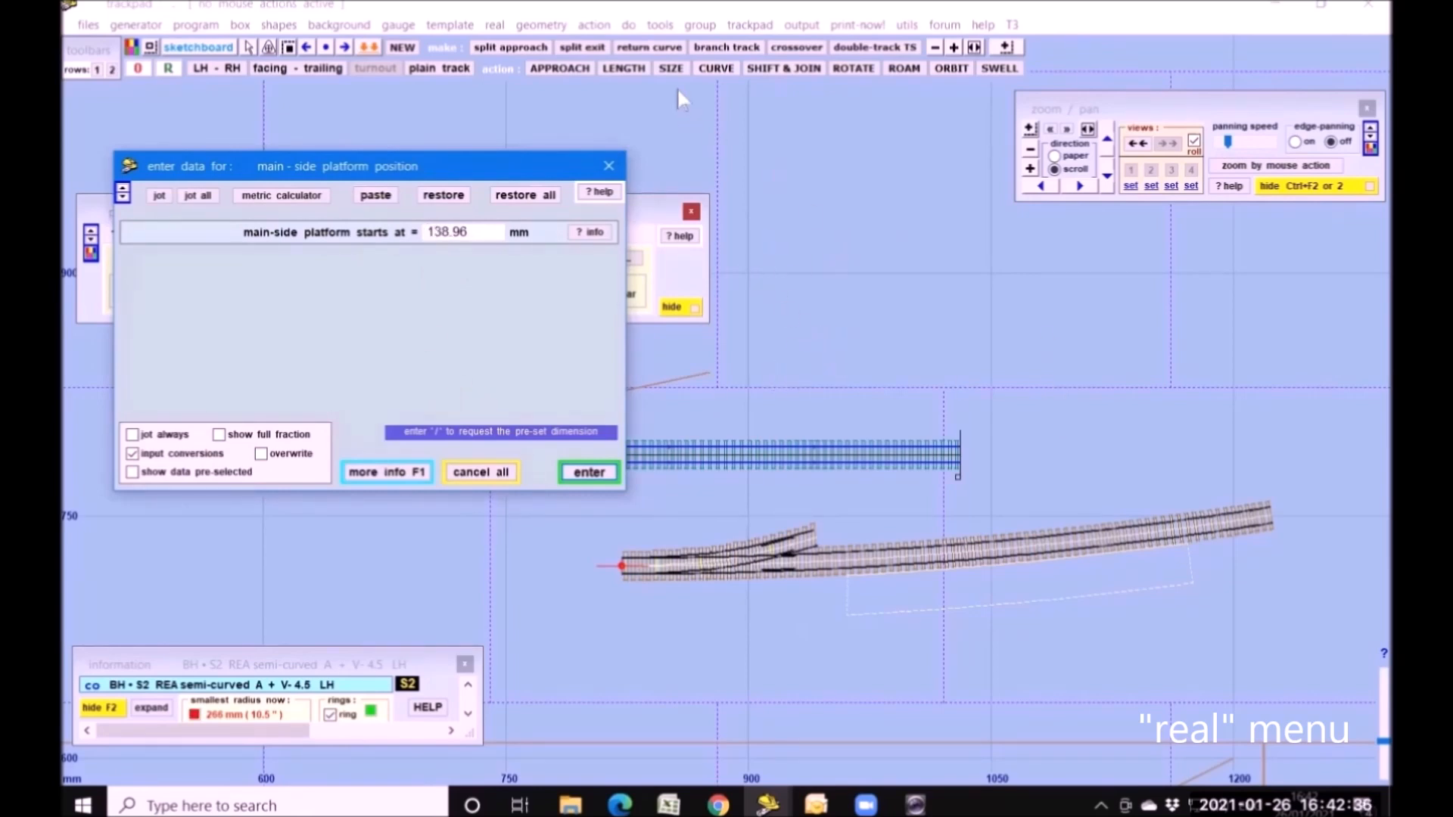
{"action": "left_click", "coordinate": [609, 166]}
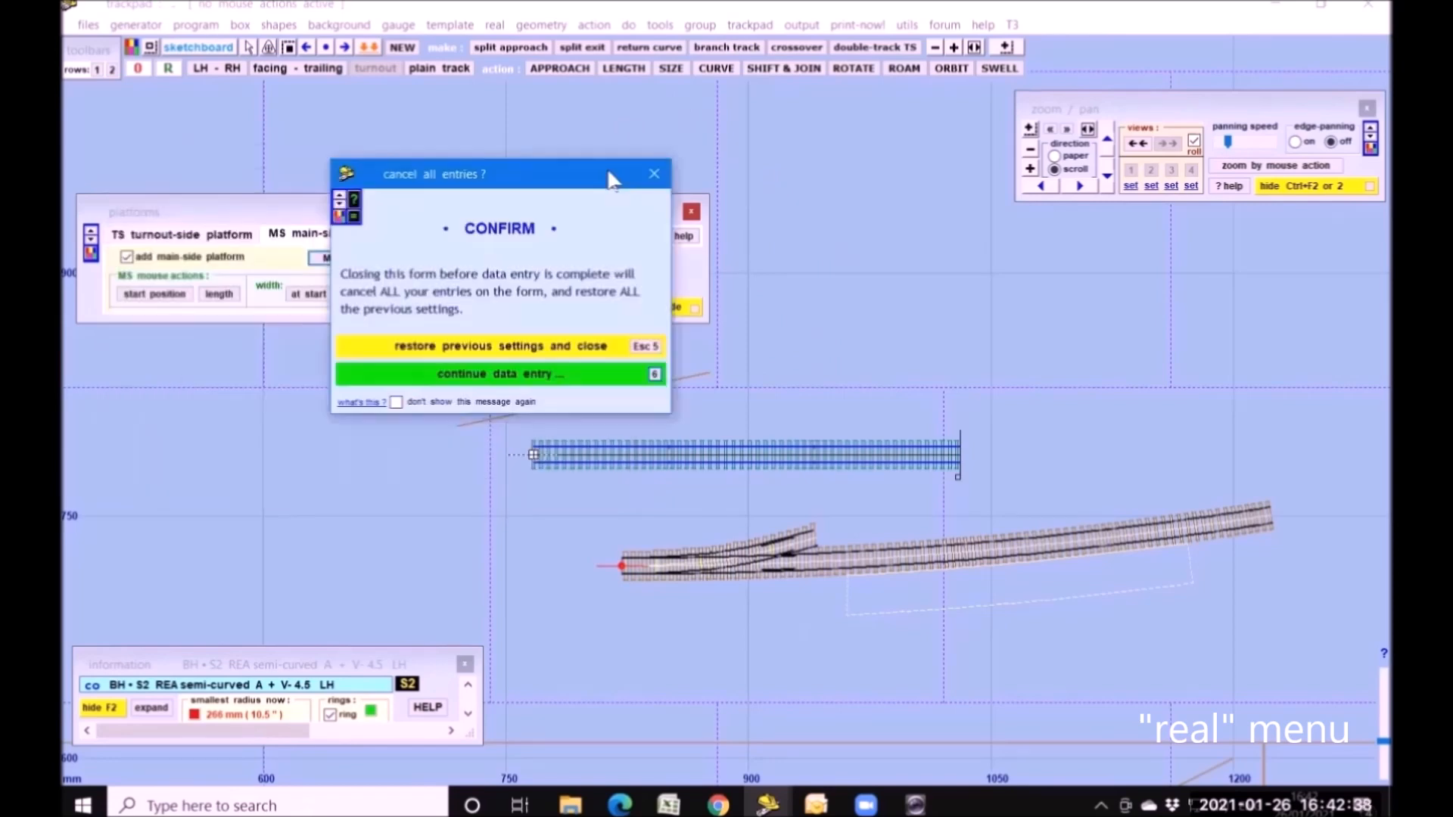
{"action": "left_click", "coordinate": [530, 348]}
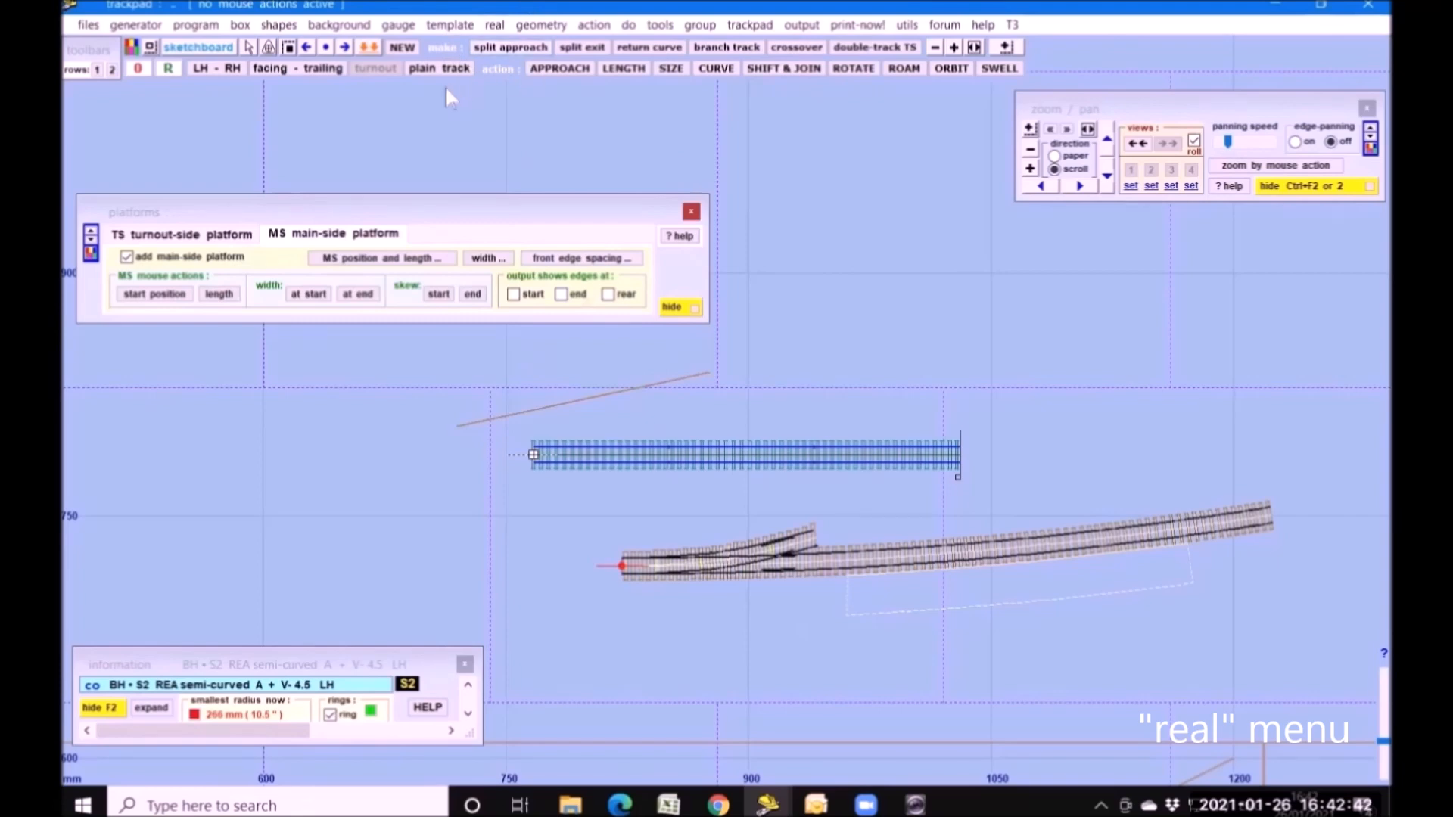
- Add a main-side trackbed edge to the turnout template and set it to ballast + cess
{"action": "left_click", "coordinate": [495, 27]}
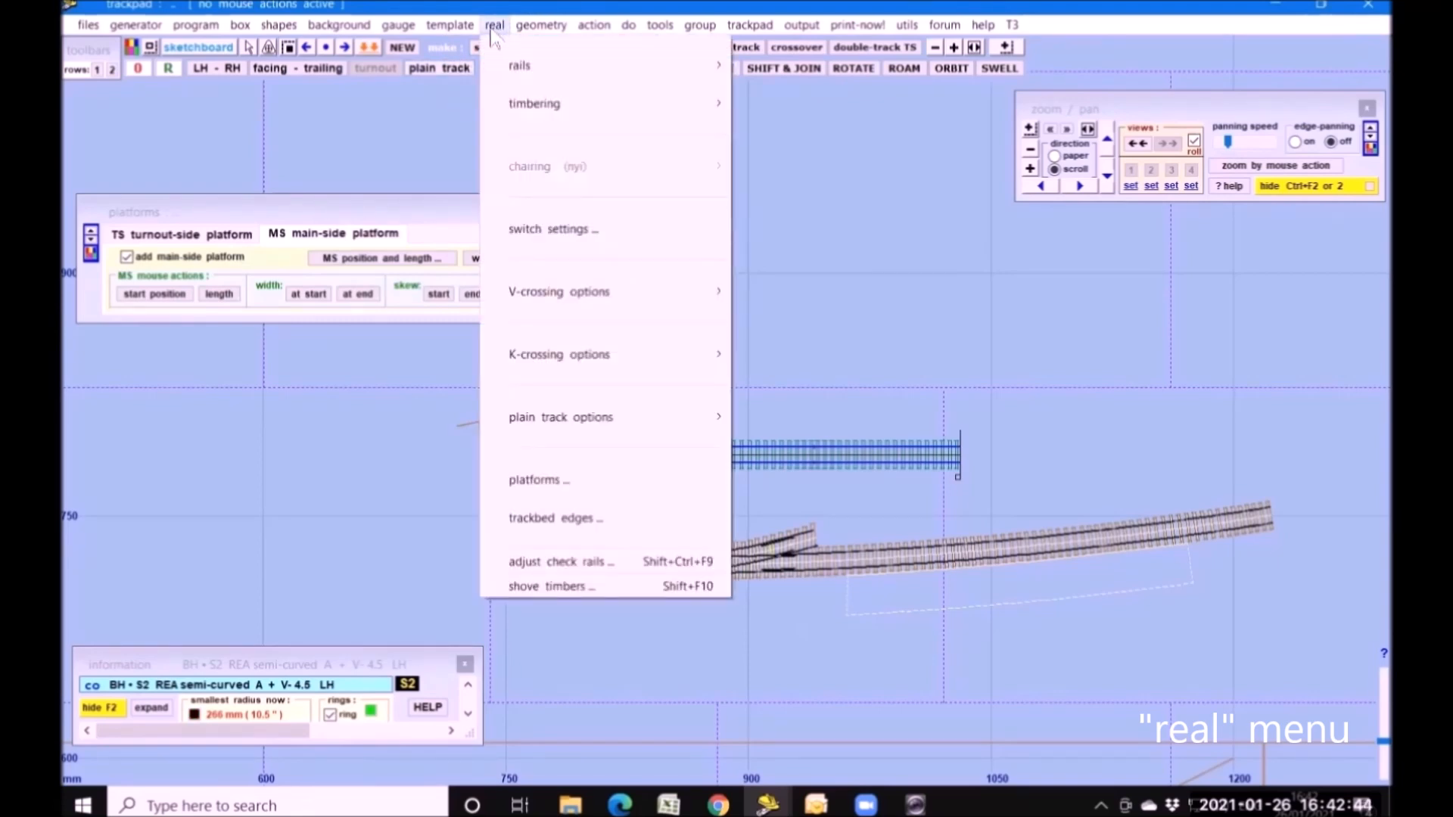
{"action": "left_click", "coordinate": [556, 518]}
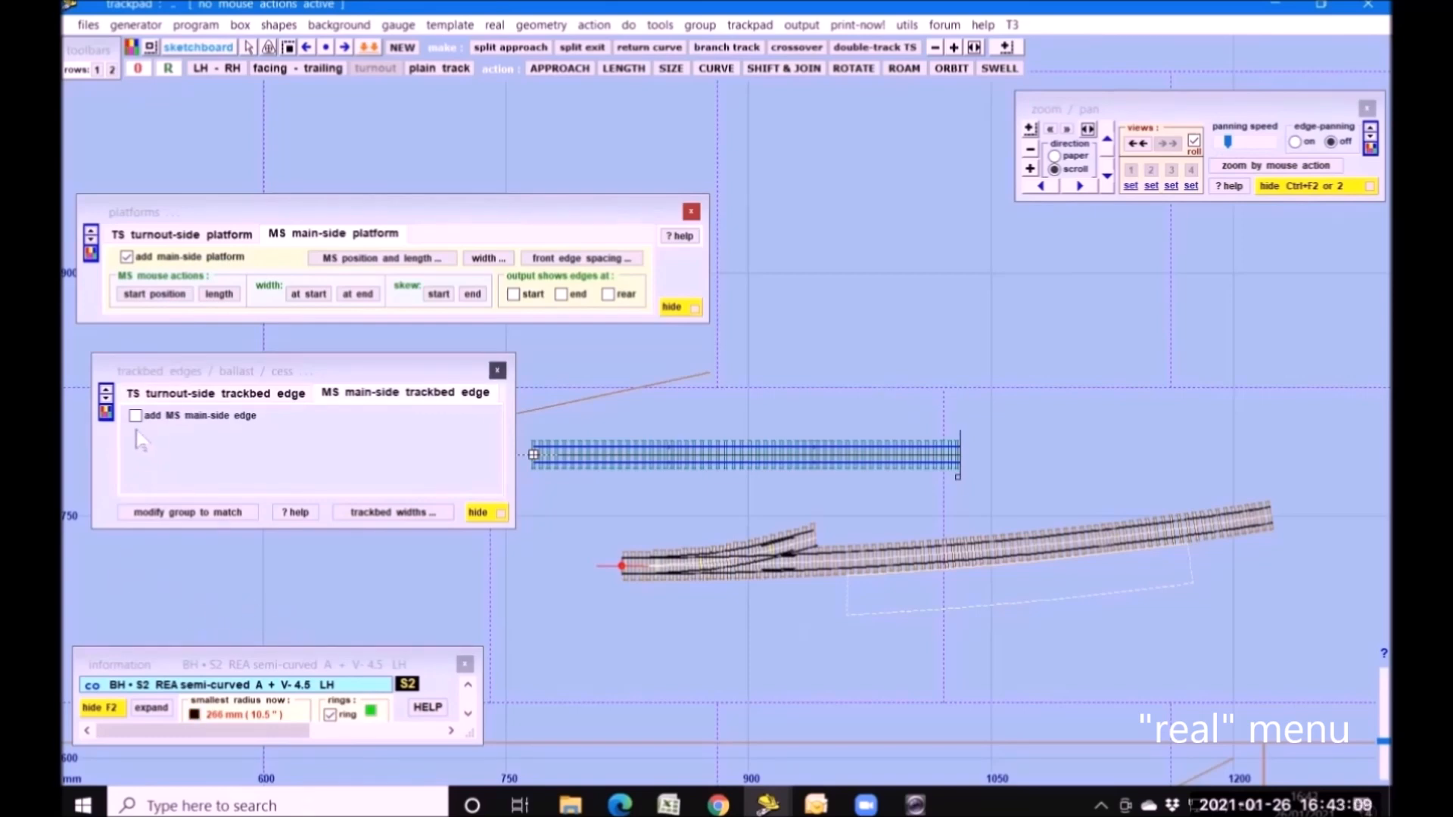
{"action": "left_click", "coordinate": [136, 416]}
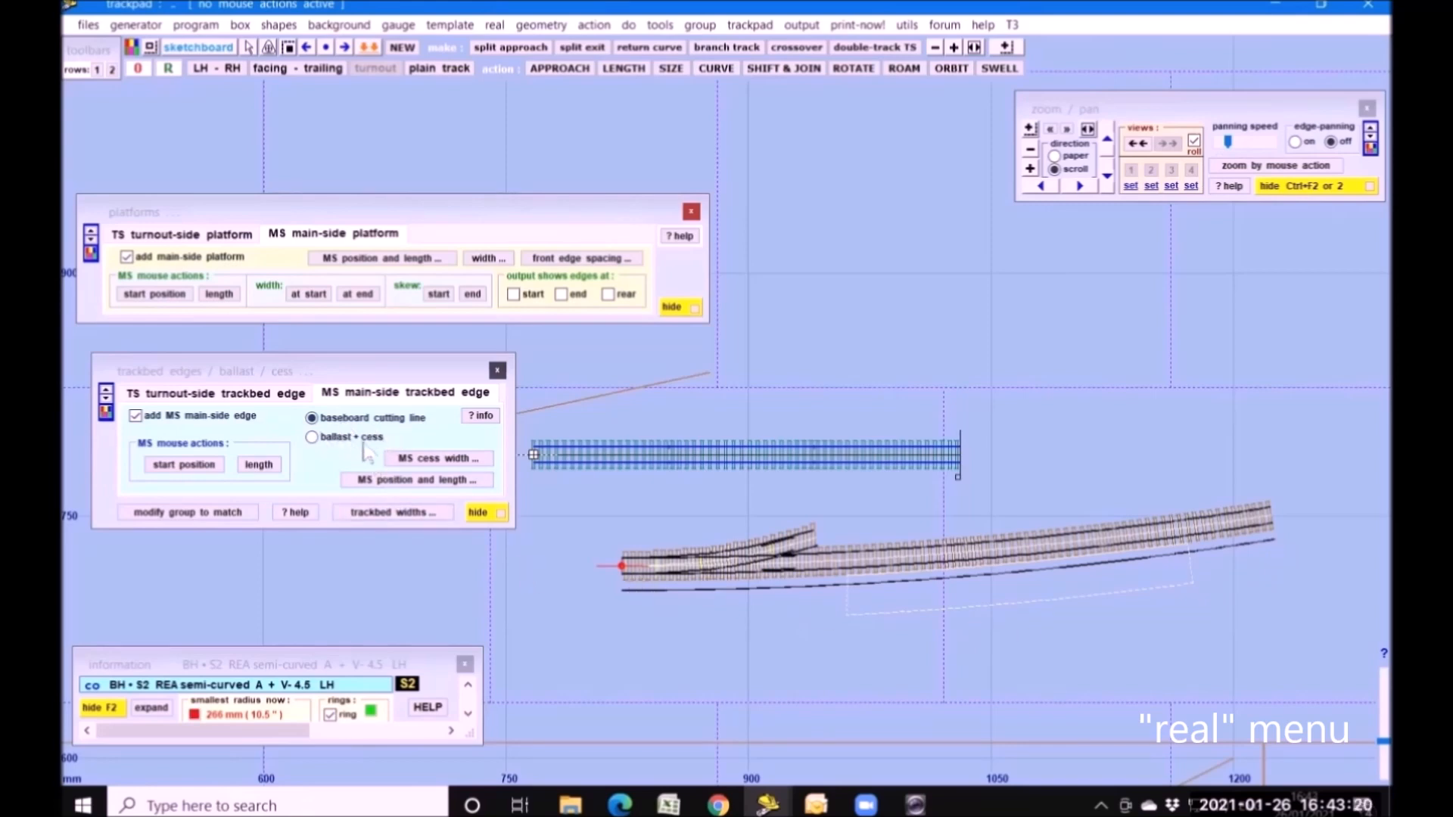
{"action": "left_click", "coordinate": [311, 438]}
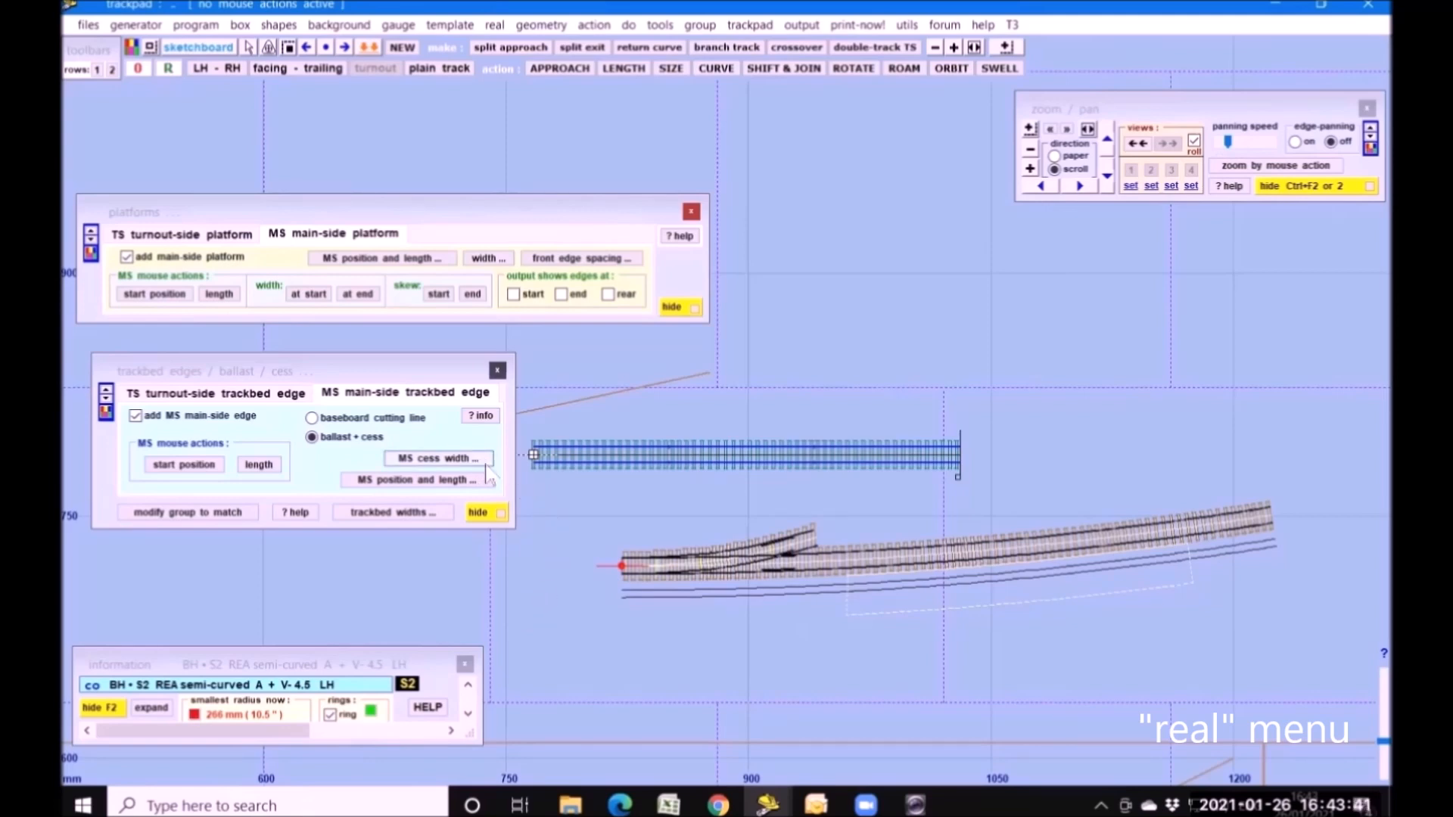
{"action": "left_click", "coordinate": [497, 372]}
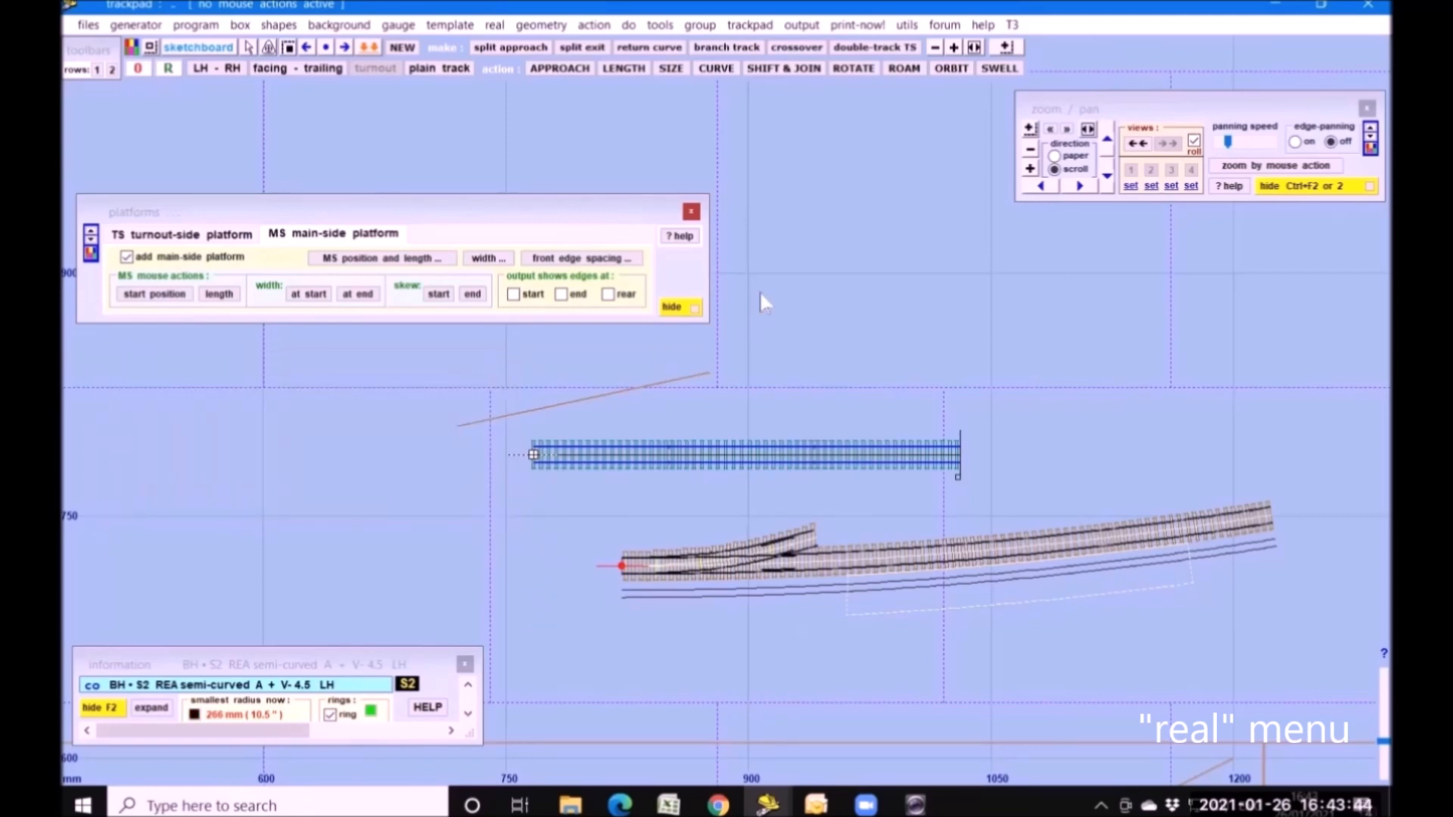
{"action": "left_click", "coordinate": [690, 212]}
- Shove crossing timber X4 along to a centre of about 101.04 mm and twist it by about 0.55 degrees
{"action": "left_click", "coordinate": [494, 25]}
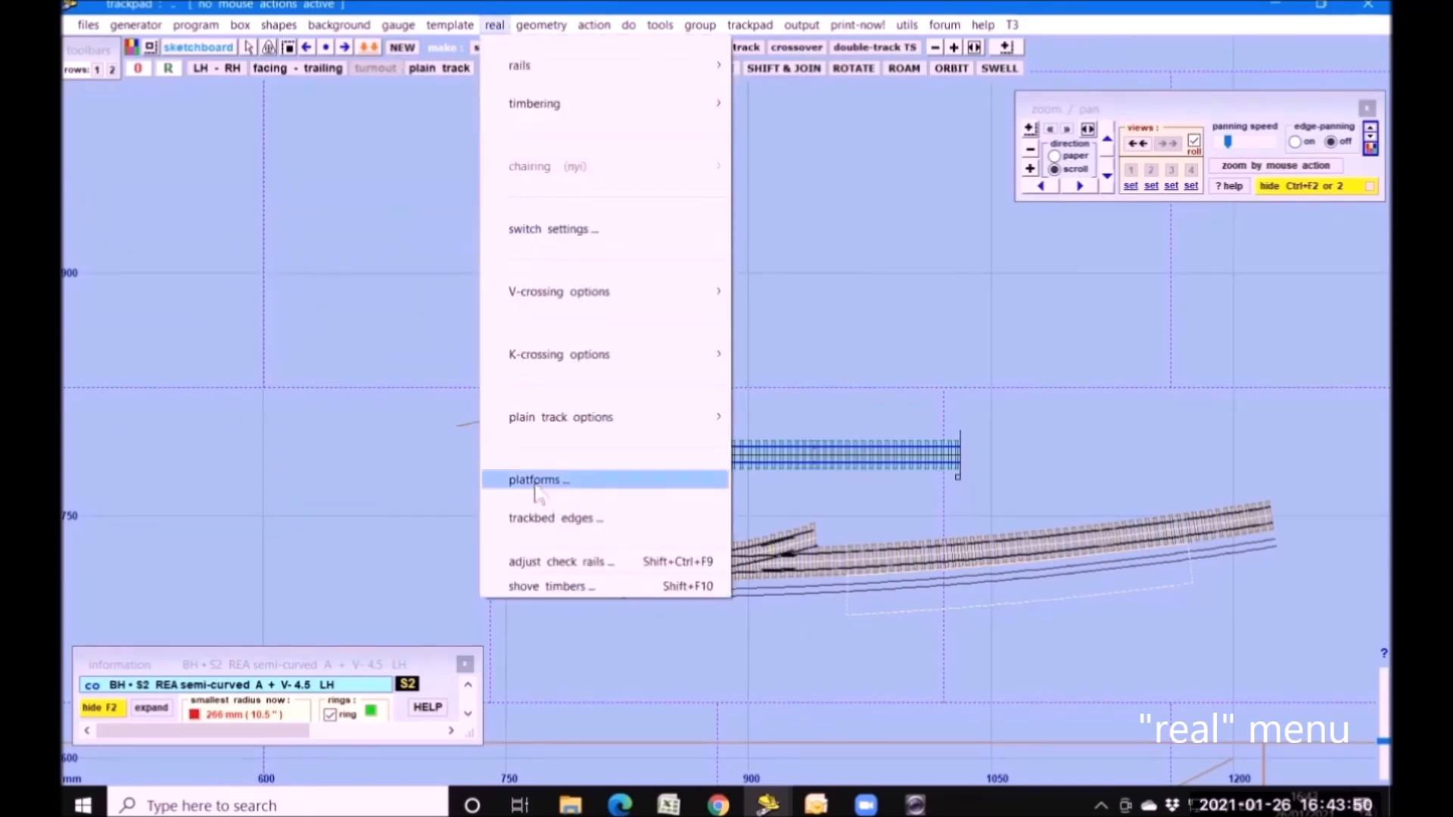
{"action": "left_click", "coordinate": [560, 586]}
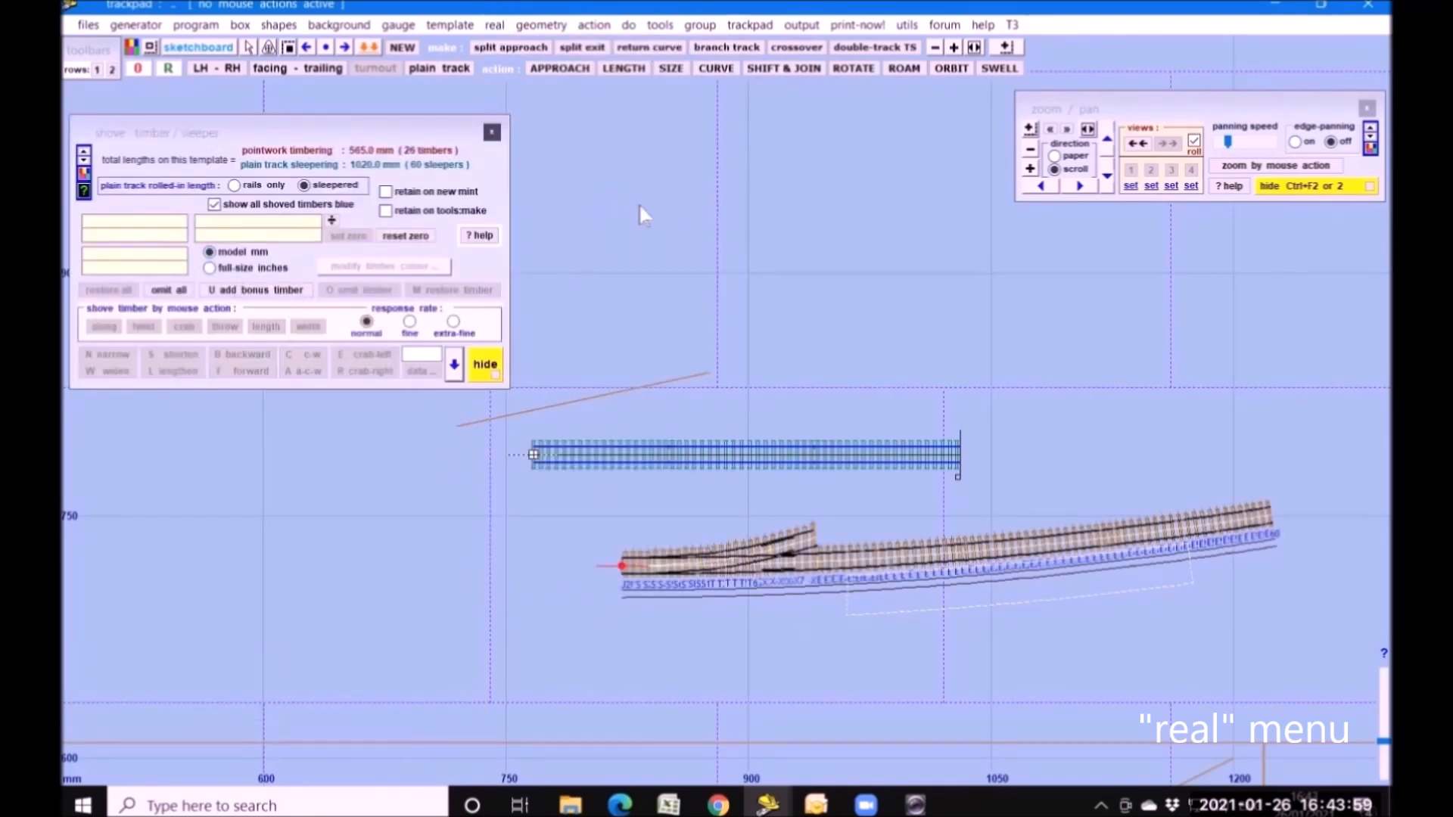
{"action": "left_click", "coordinate": [1029, 168]}
{"action": "left_click", "coordinate": [1029, 168]}
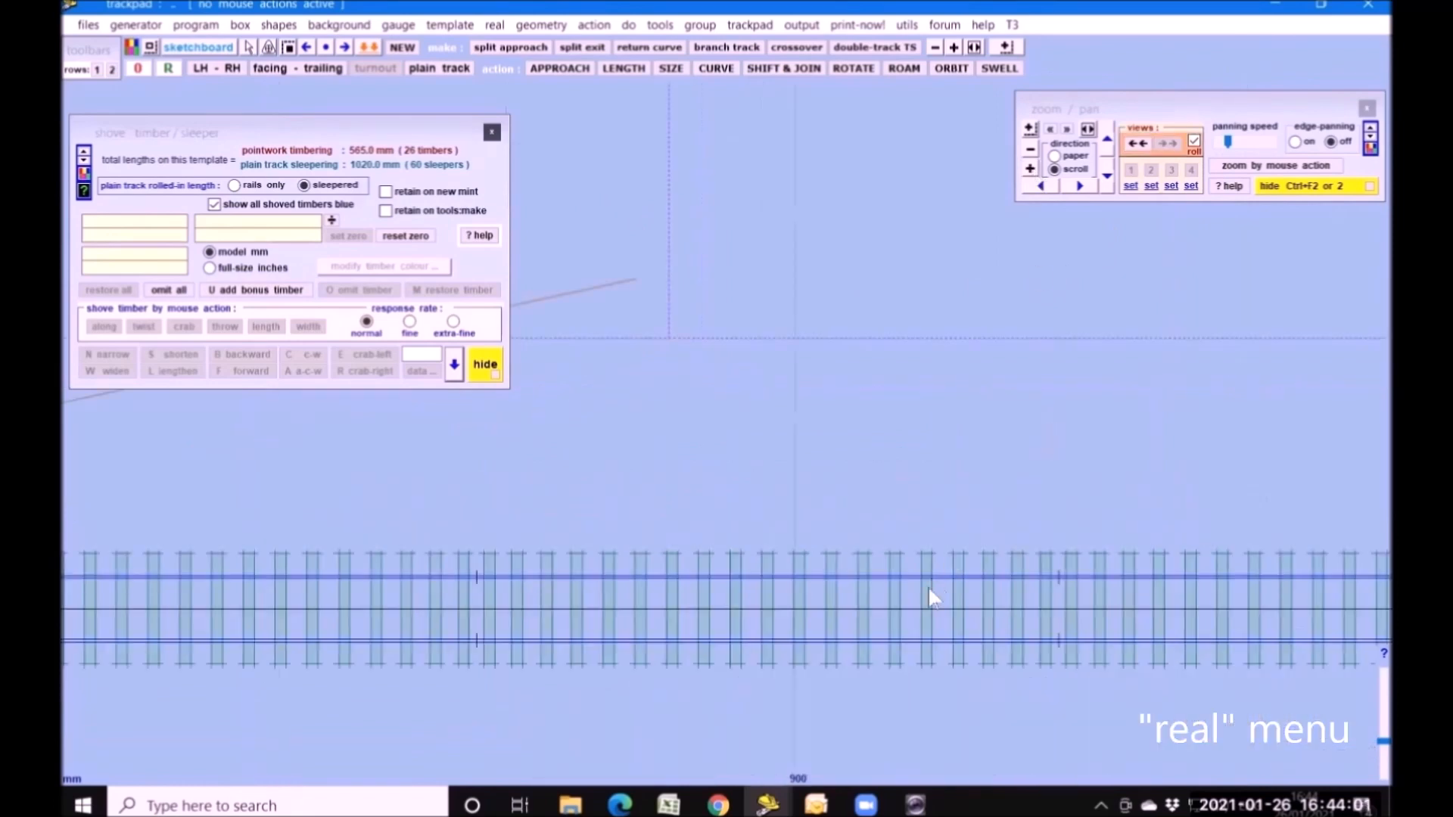
{"action": "left_click_drag", "start_coordinate": [633, 715], "coordinate": [592, 199]}
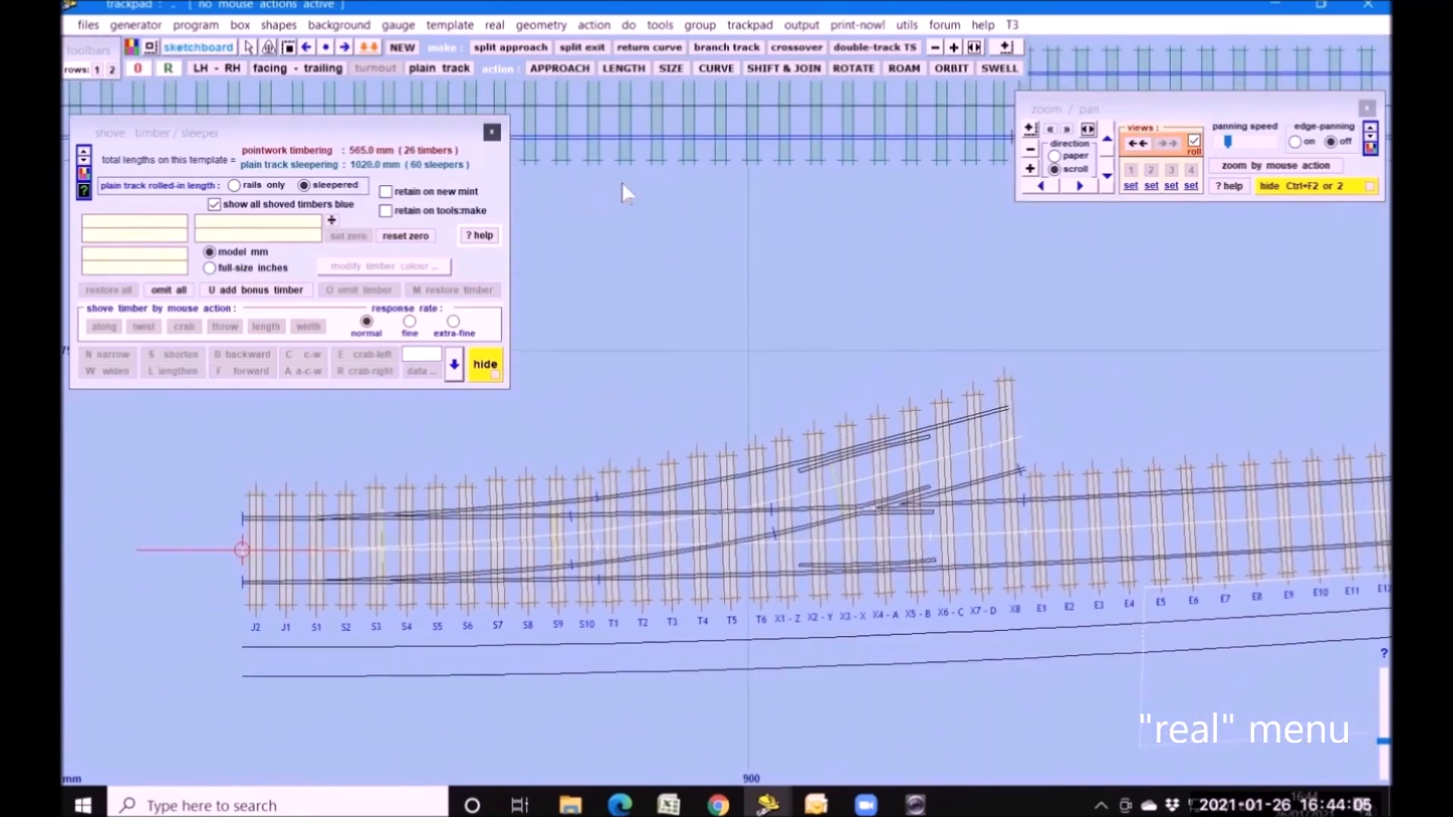
{"action": "left_click_drag", "start_coordinate": [1206, 395], "coordinate": [1098, 387]}
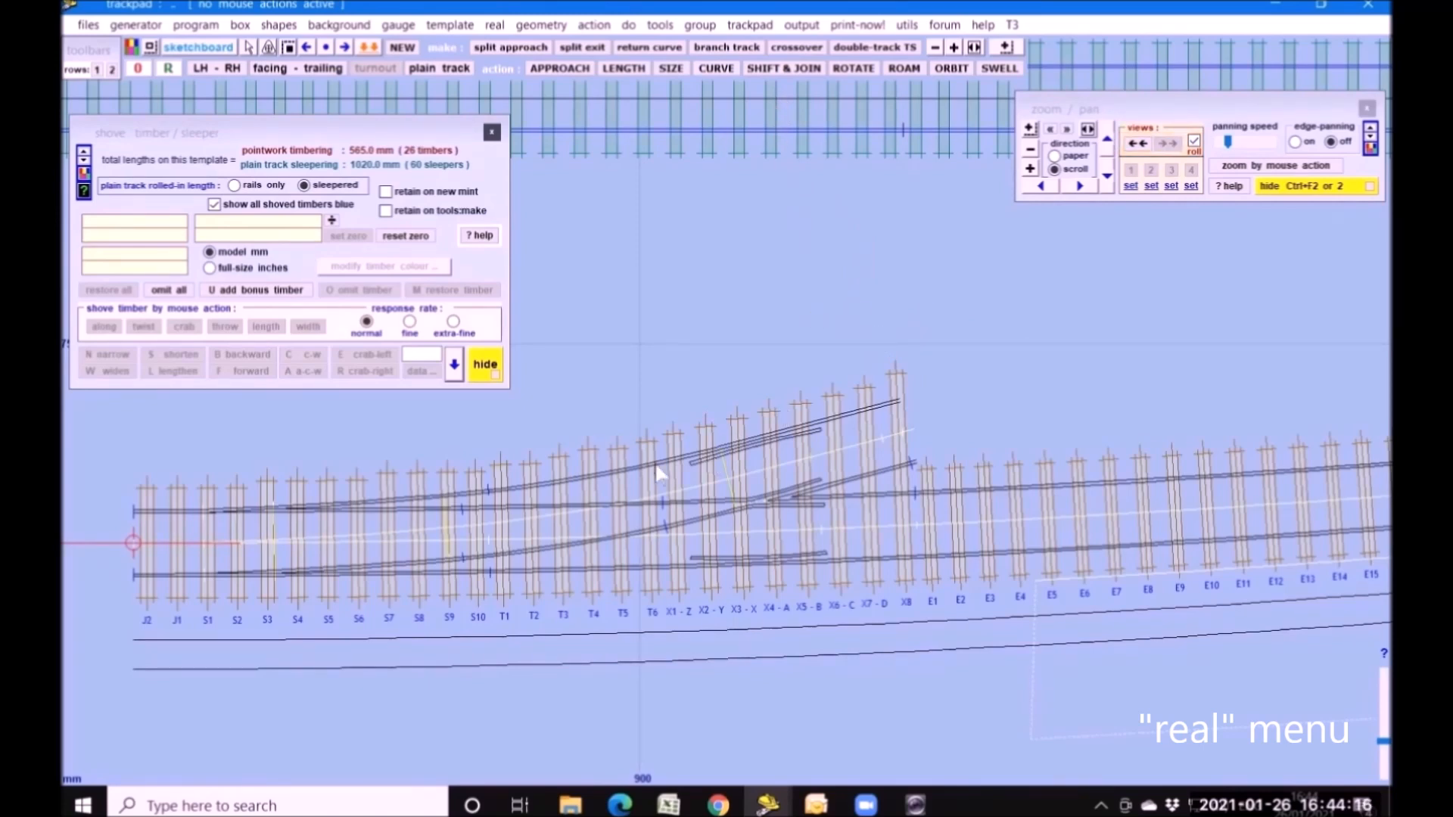
{"action": "left_click", "coordinate": [776, 607]}
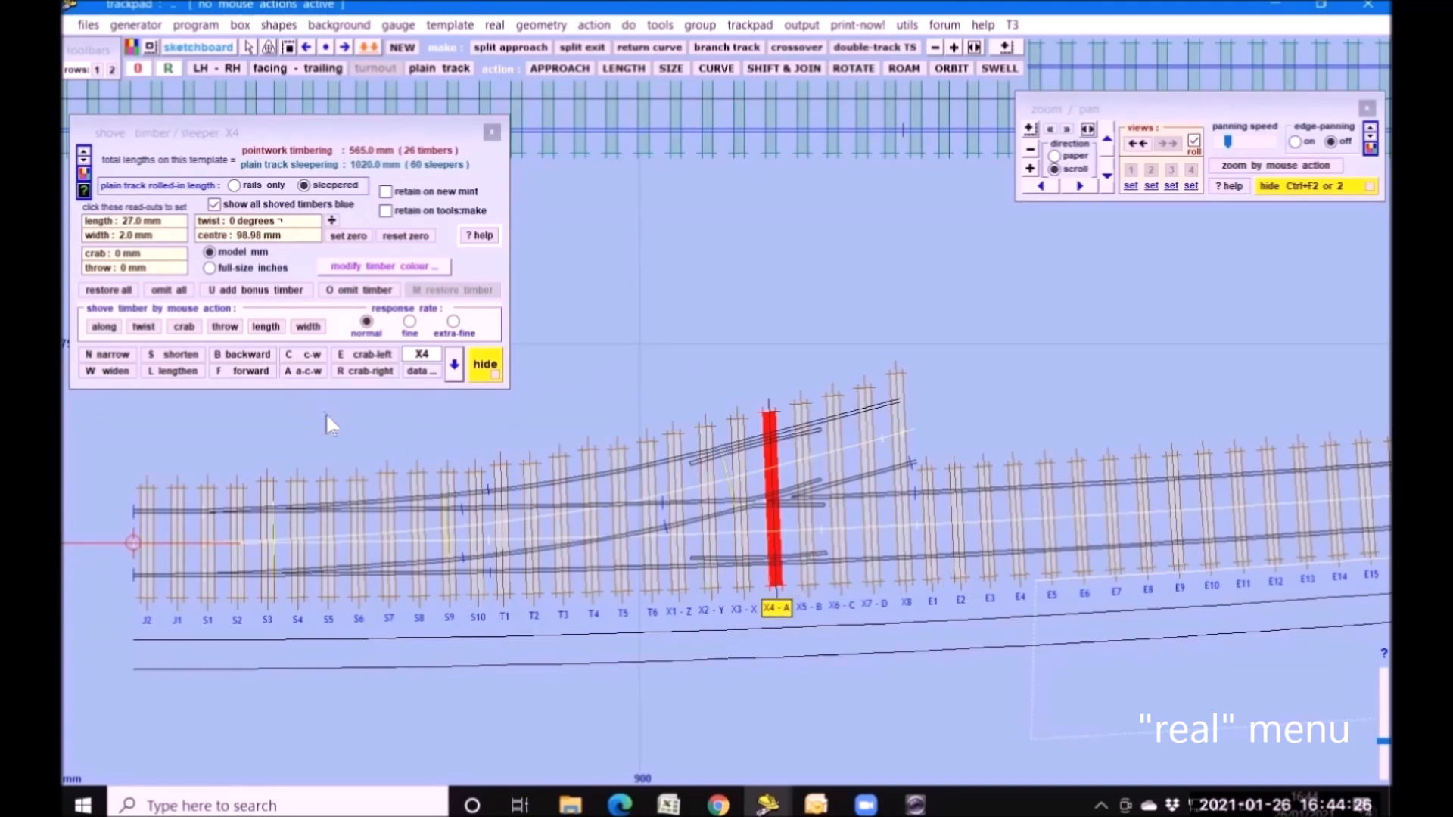
{"action": "left_click", "coordinate": [104, 326]}
{"action": "left_click_drag", "start_coordinate": [174, 436], "coordinate": [1041, 383]}
{"action": "left_click", "coordinate": [143, 326]}
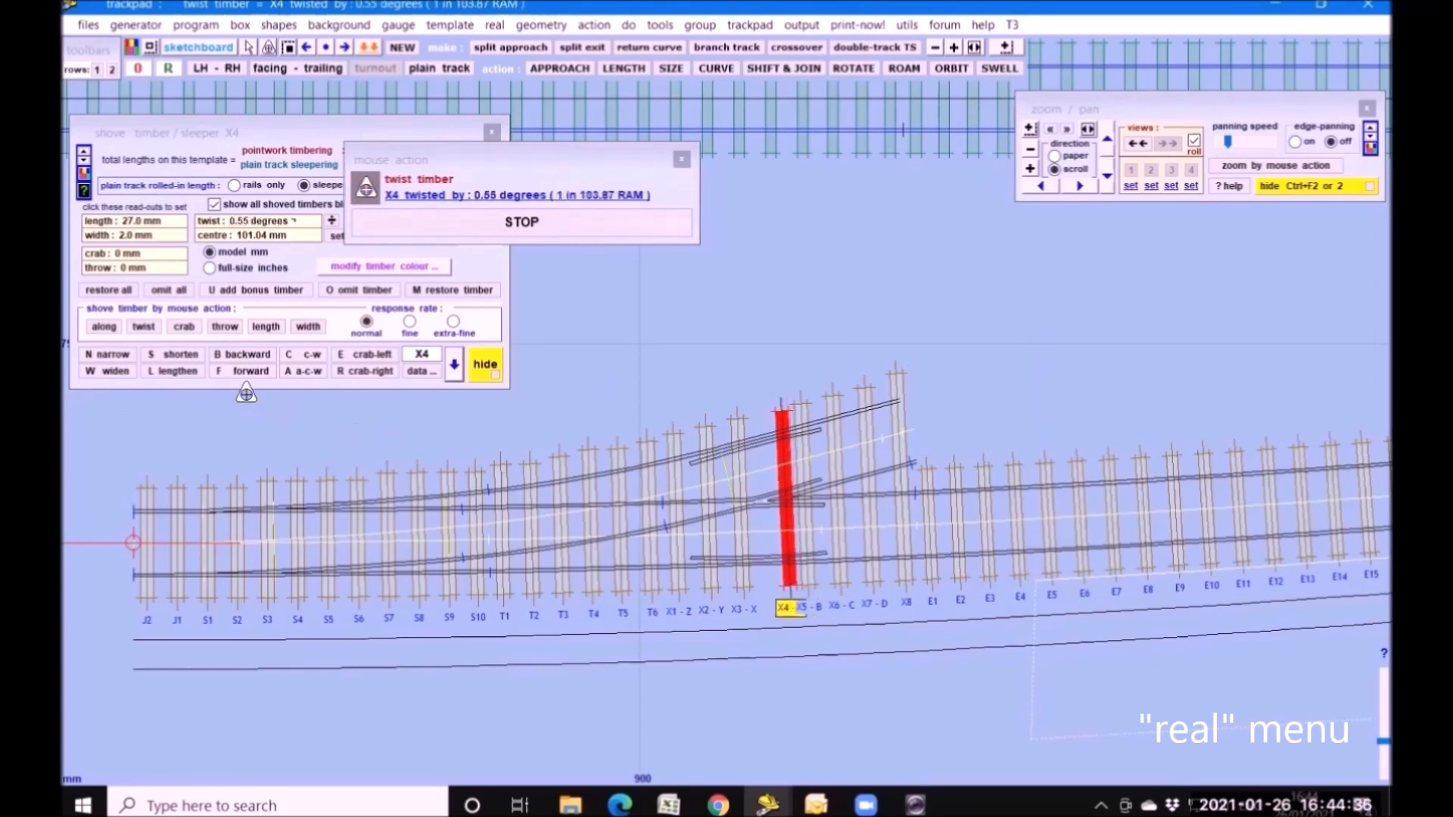
- Crab timber X4 sideways by about -2.49 mm and throw it by about -0.12 mm
{"action": "left_click", "coordinate": [184, 326]}
{"action": "mouse_move", "coordinate": [257, 453]}
{"action": "left_mouse_down"}
{"action": "mouse_move", "coordinate": [370, 443]}
{"action": "mouse_move", "coordinate": [256, 443]}
{"action": "left_mouse_up"}
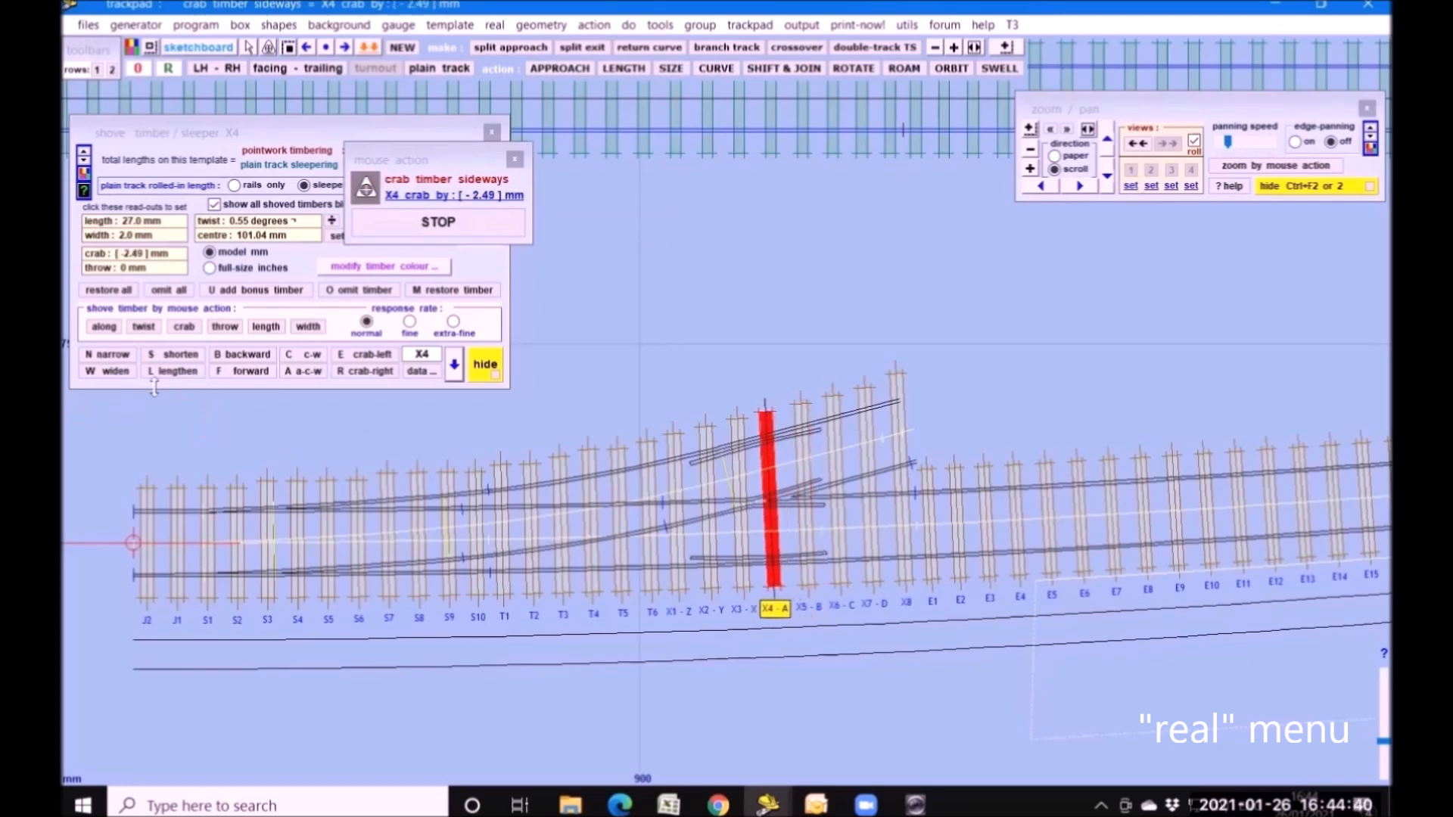
{"action": "left_click", "coordinate": [229, 327]}
{"action": "mouse_move", "coordinate": [350, 488]}
{"action": "left_mouse_down"}
{"action": "mouse_move", "coordinate": [345, 470]}
{"action": "mouse_move", "coordinate": [336, 505]}
{"action": "mouse_move", "coordinate": [332, 488]}
{"action": "left_mouse_up"}
- Shorten timber X4 to about 24.97 mm and widen it to about 2.64 mm, then finish shoving timbers
{"action": "left_click", "coordinate": [266, 326]}
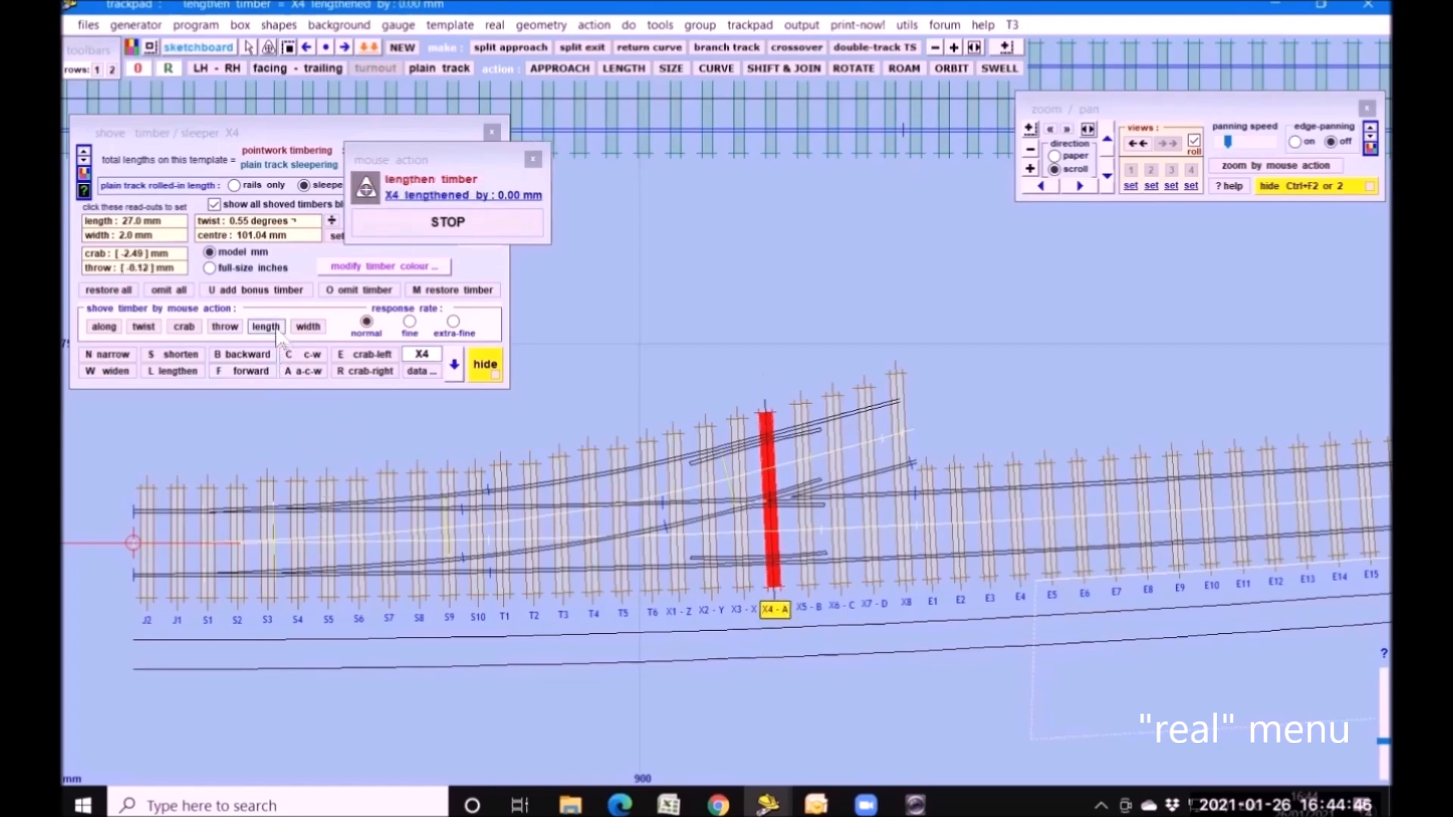
{"action": "mouse_move", "coordinate": [454, 549]}
{"action": "left_mouse_down"}
{"action": "mouse_move", "coordinate": [481, 465]}
{"action": "mouse_move", "coordinate": [439, 545]}
{"action": "left_mouse_up"}
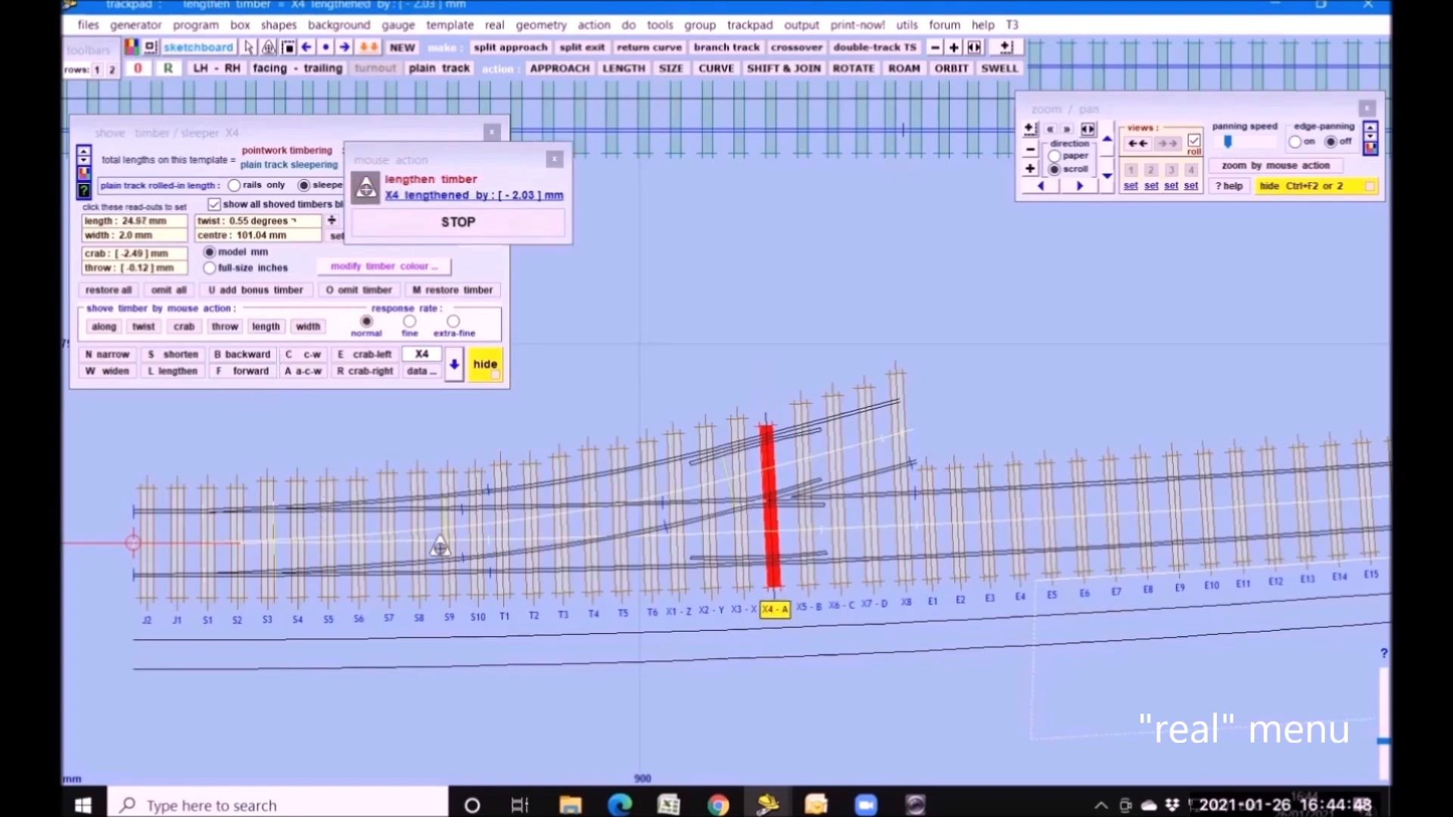
{"action": "left_click", "coordinate": [317, 327]}
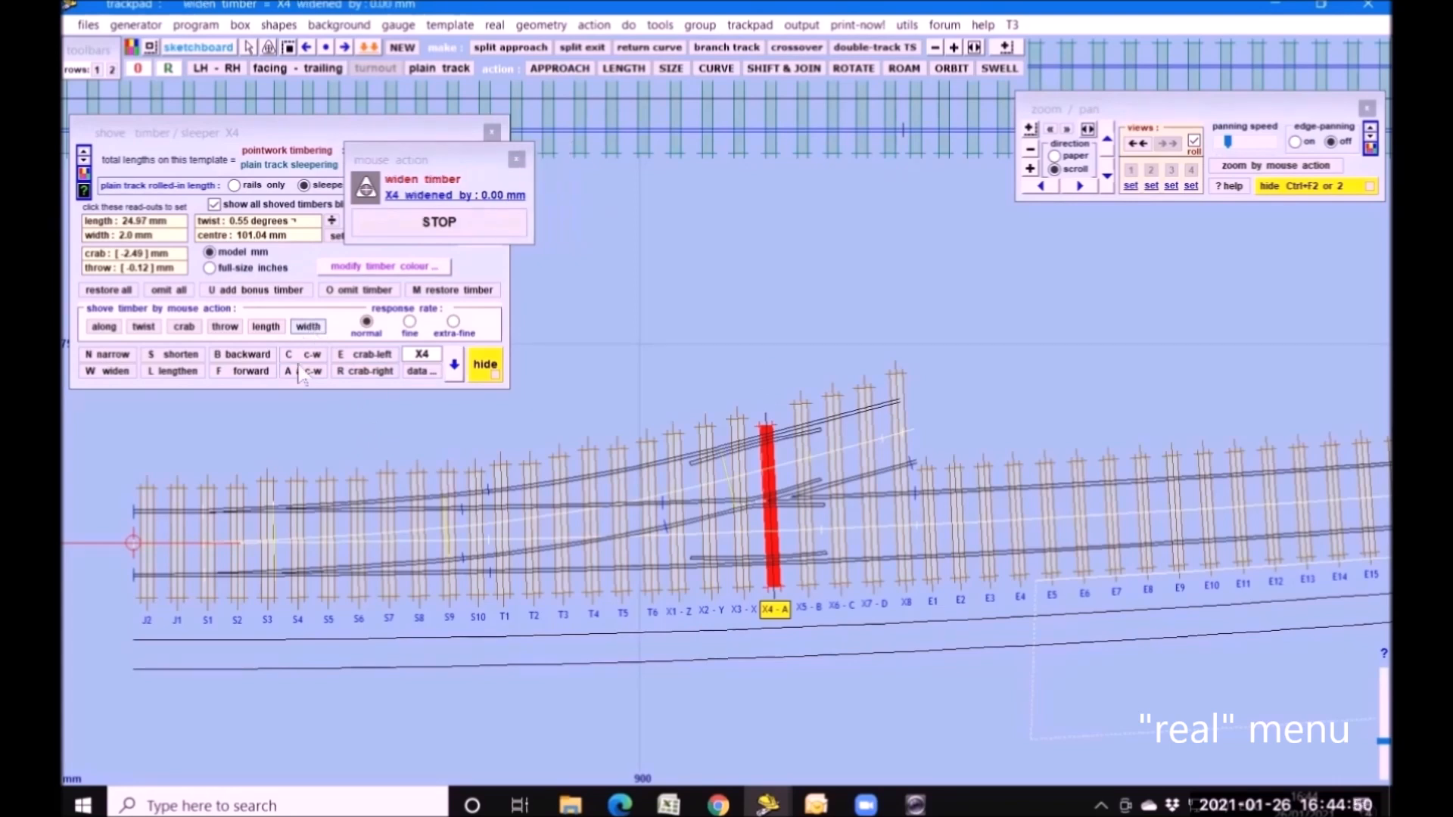
{"action": "mouse_move", "coordinate": [508, 449]}
{"action": "left_mouse_down"}
{"action": "mouse_move", "coordinate": [613, 443]}
{"action": "mouse_move", "coordinate": [504, 460]}
{"action": "left_mouse_up"}
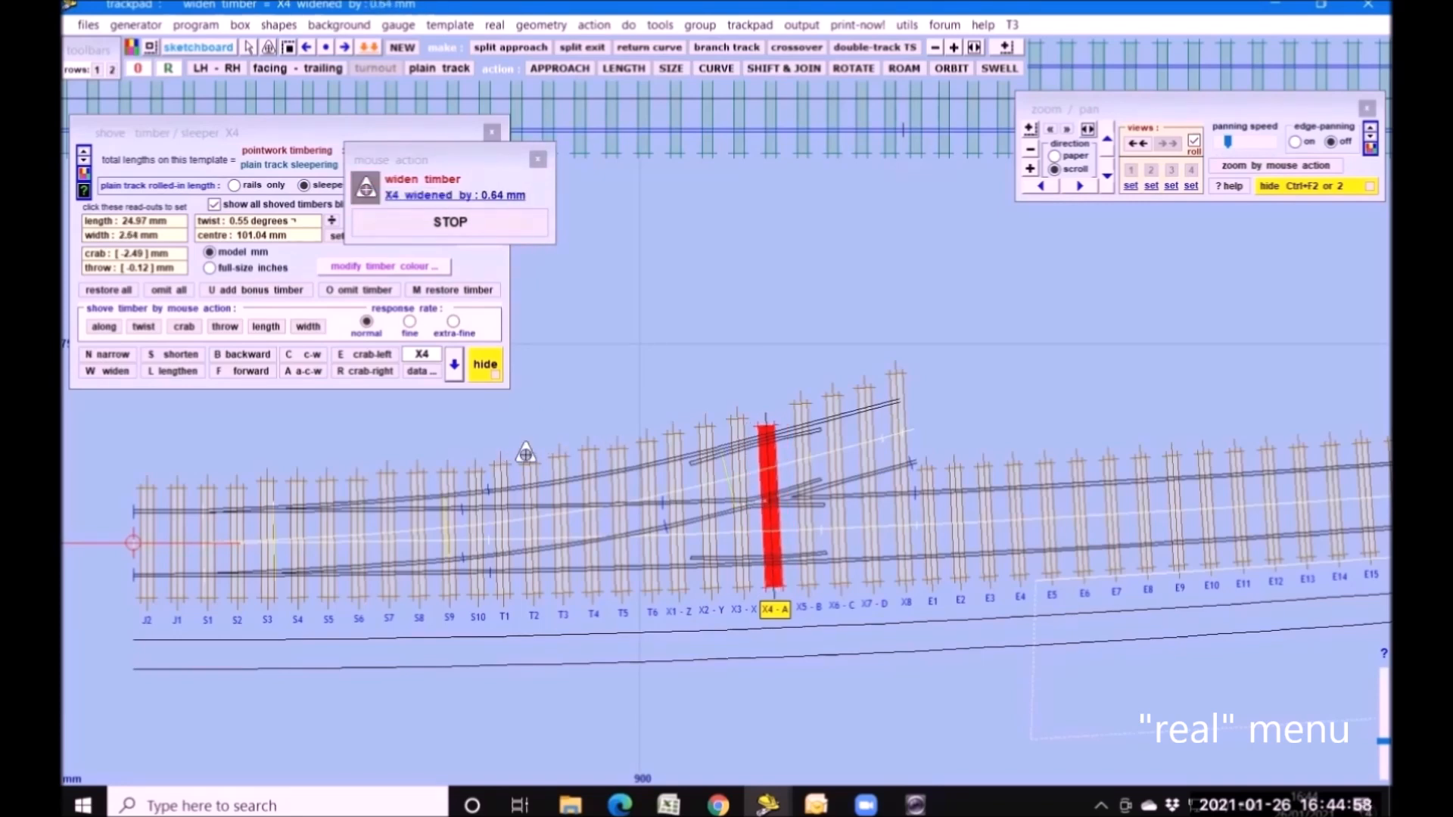
{"action": "left_click", "coordinate": [522, 225]}
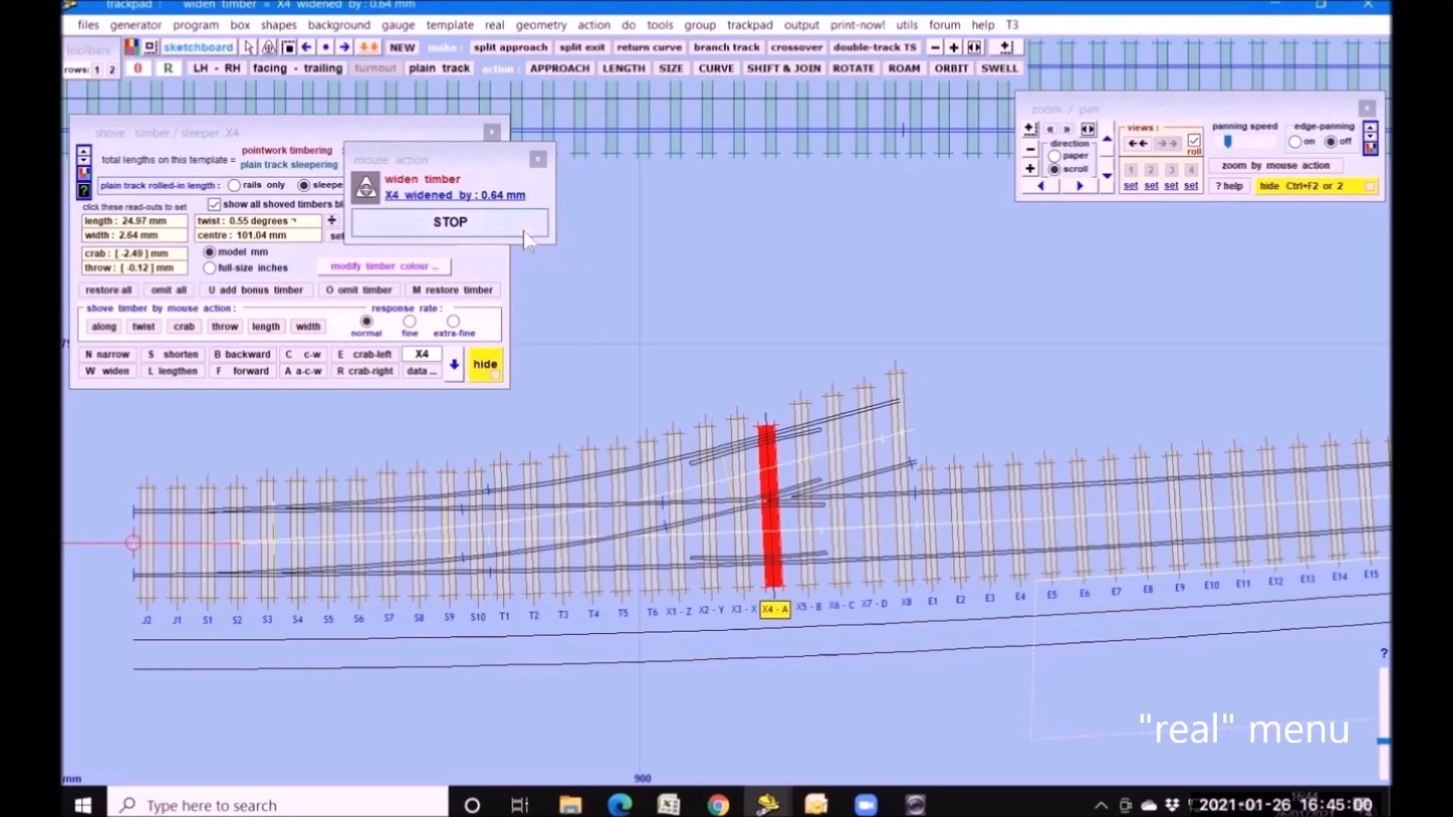
{"action": "left_click", "coordinate": [495, 24]}
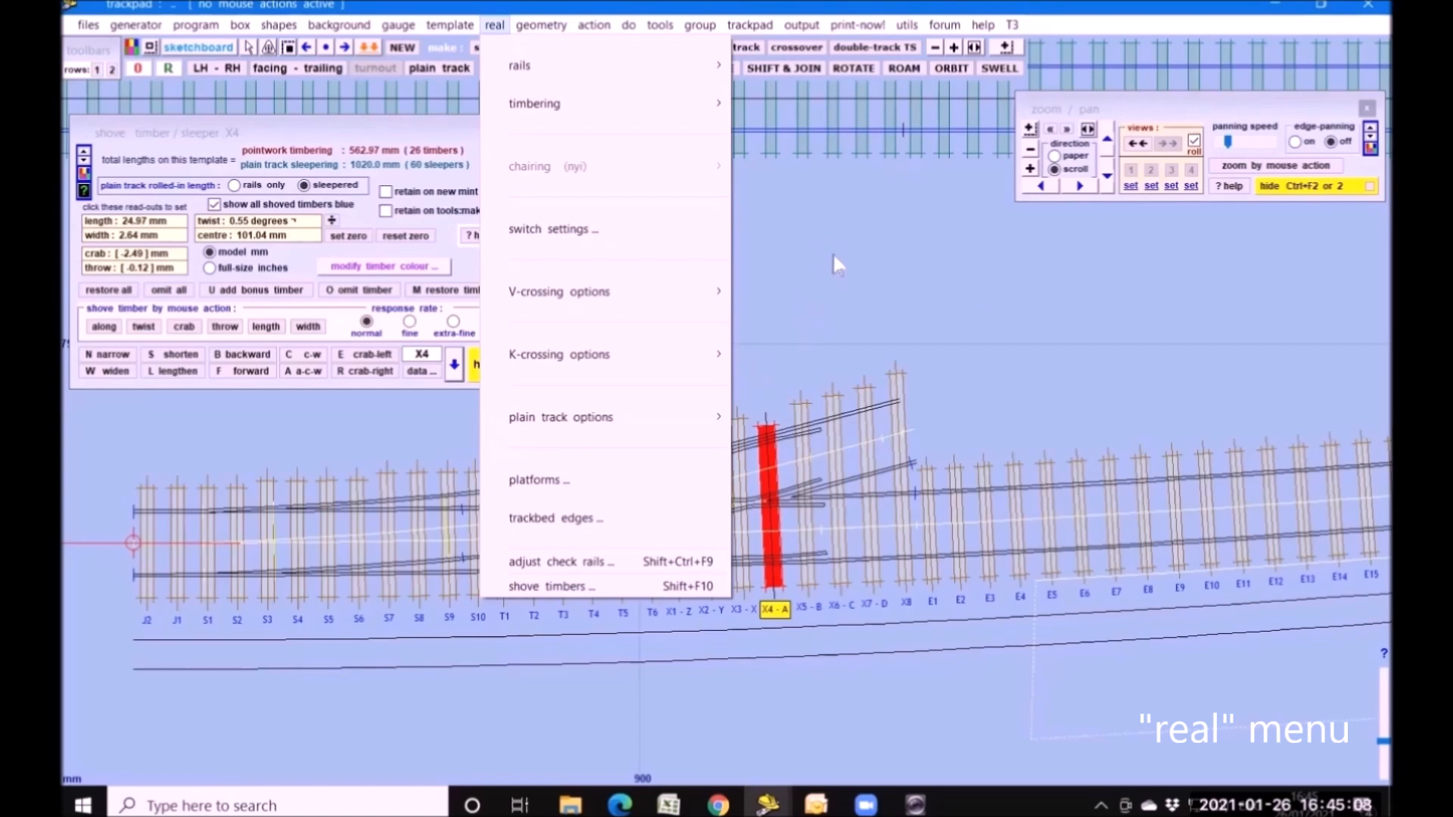
{"action": "left_click", "coordinate": [810, 320]}
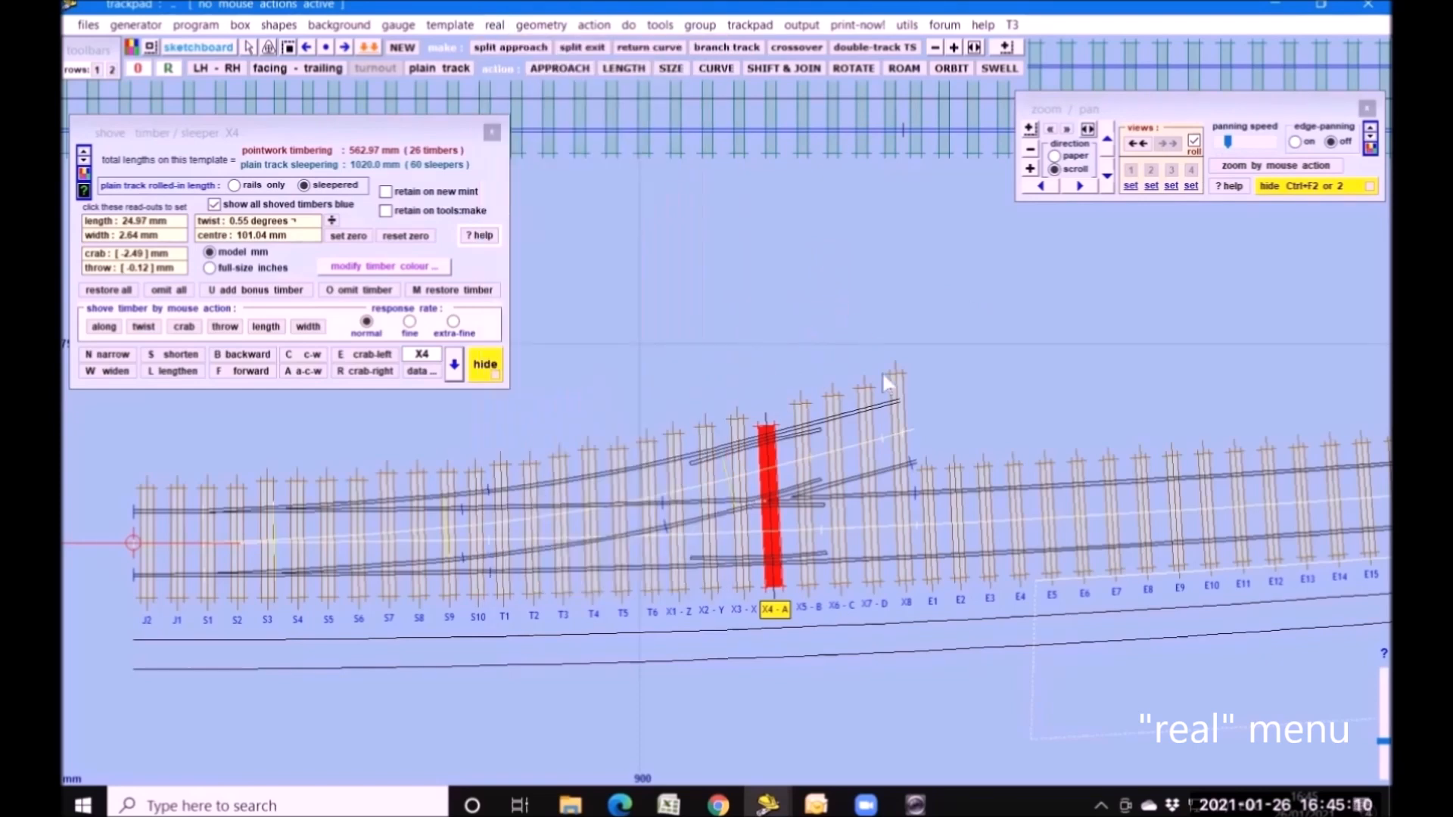
{"action": "left_click", "coordinate": [491, 133]}
- Examine the geometry options for curving, slewing, shifting and rotating, template lengths, exit lengths and adjacent track spacing
{"action": "left_click", "coordinate": [494, 24]}
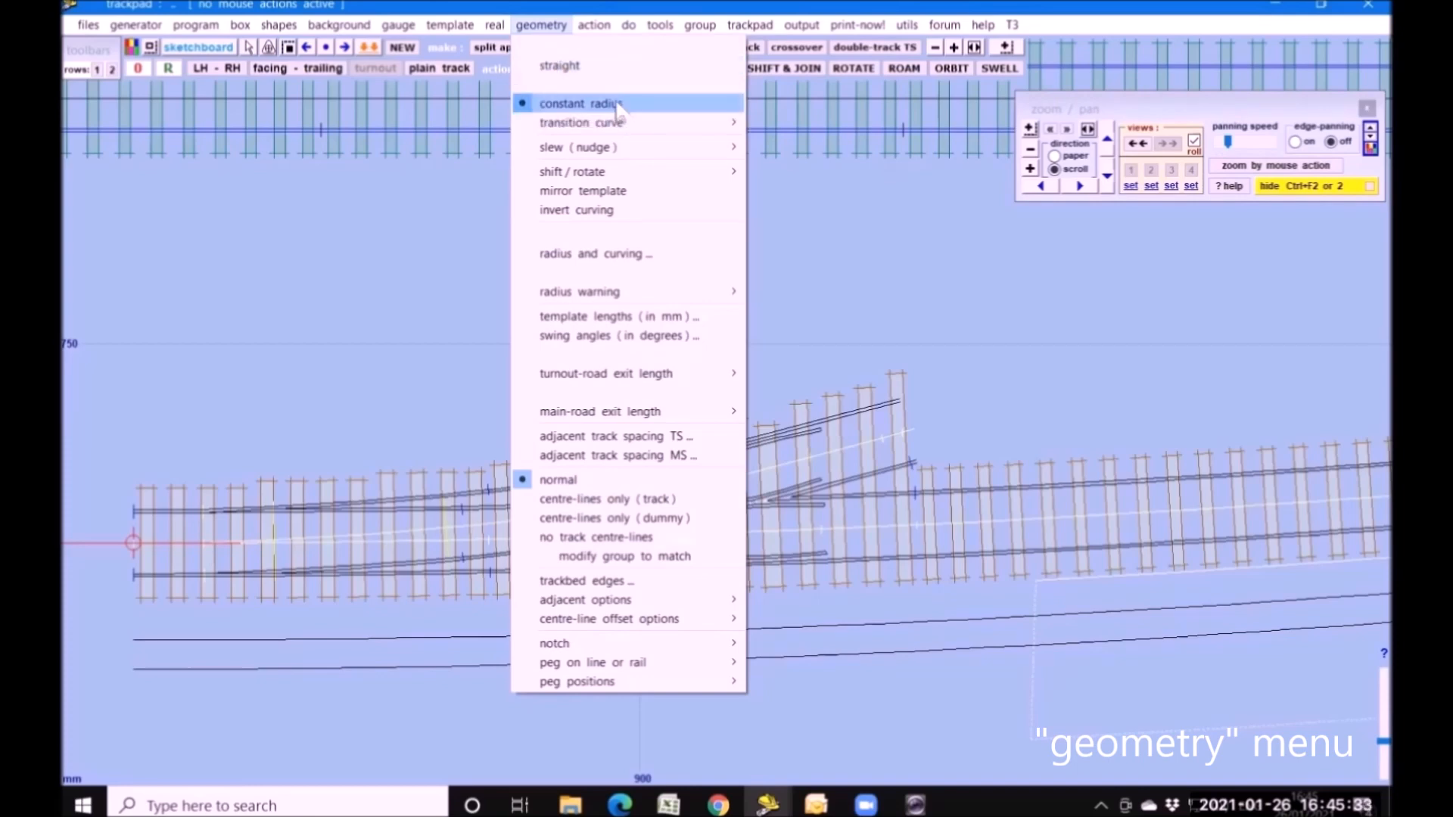
{"action": "mouse_move", "coordinate": [643, 127]}
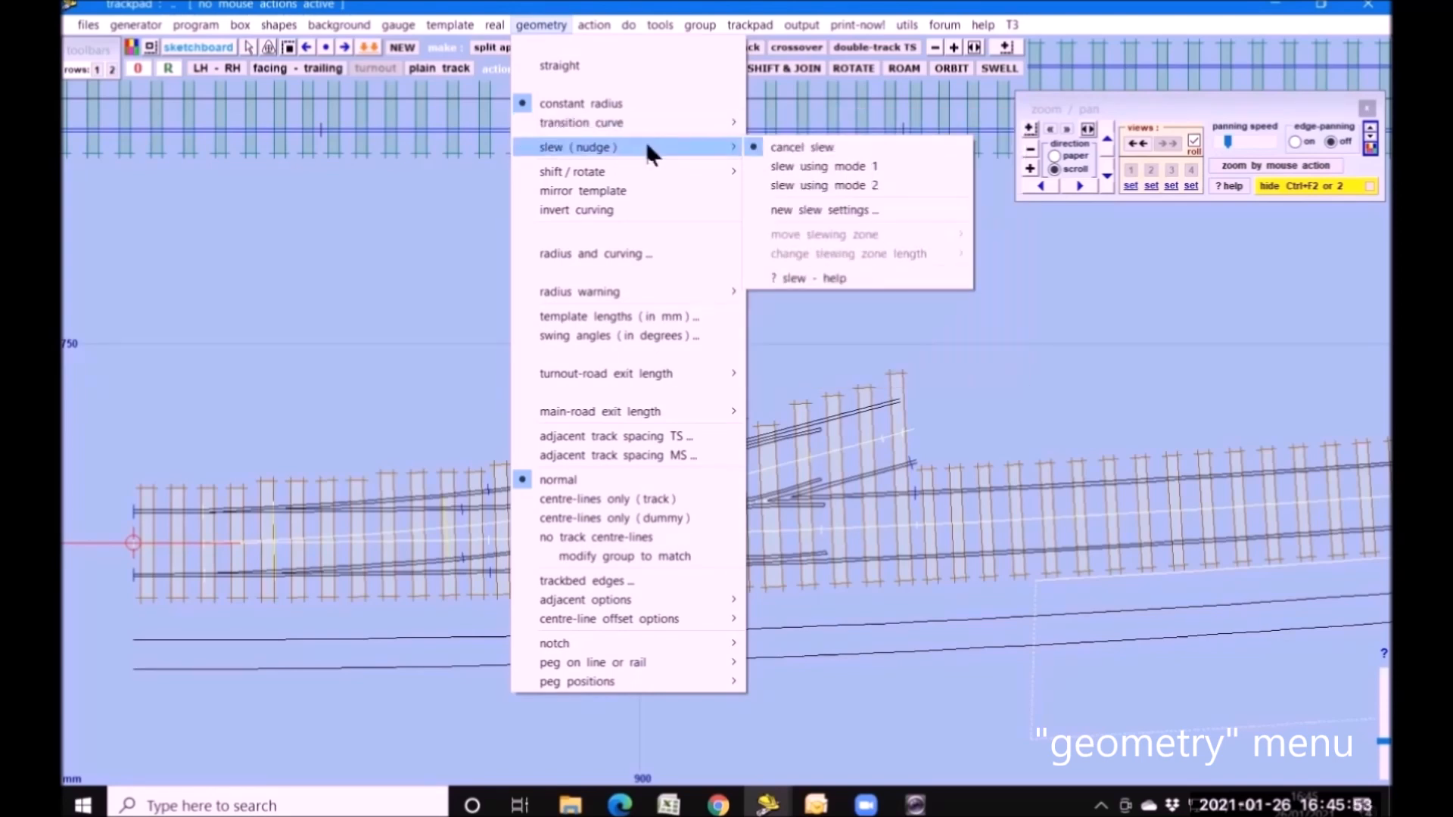
{"action": "mouse_move", "coordinate": [631, 175]}
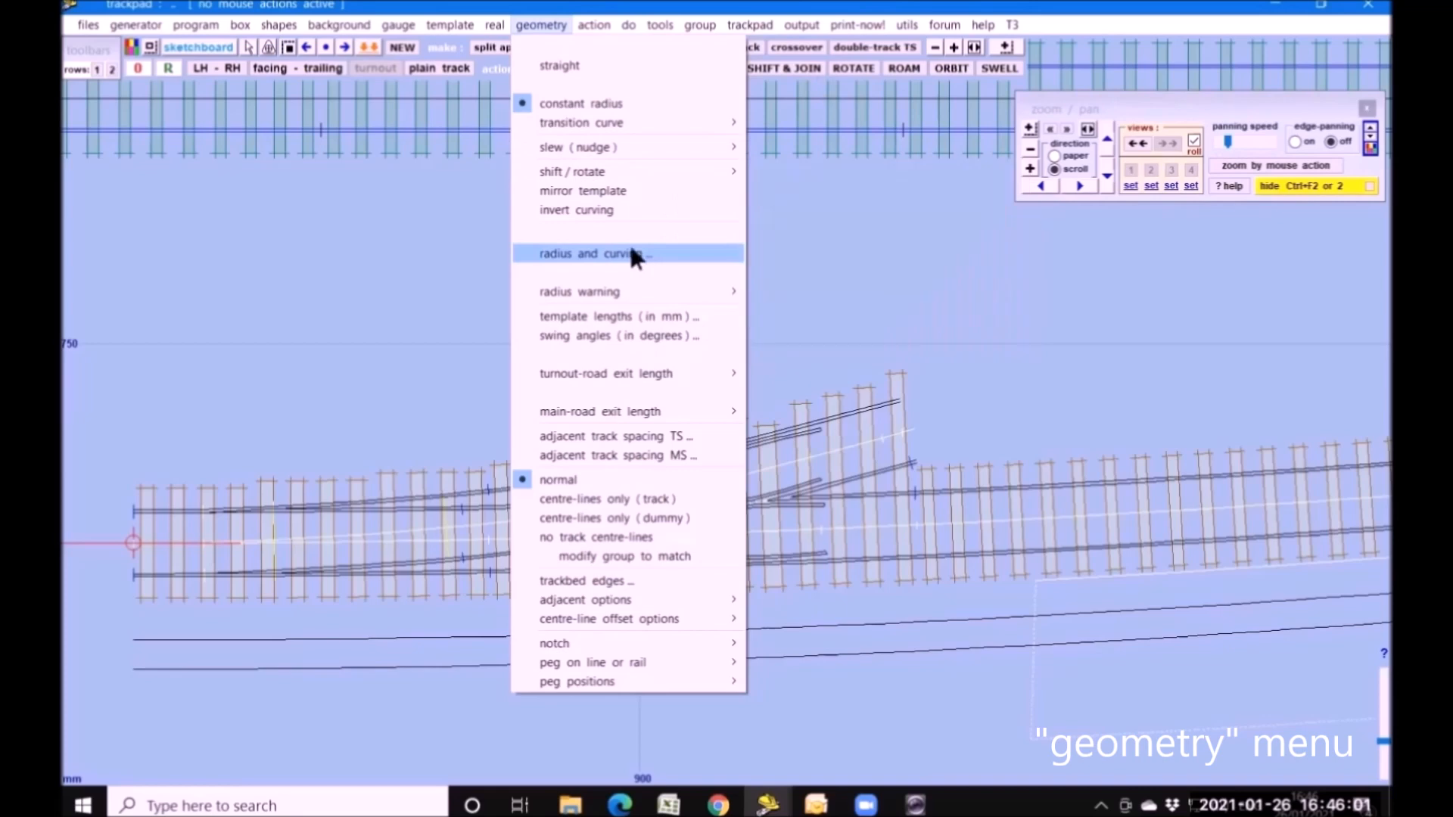
{"action": "mouse_move", "coordinate": [656, 284]}
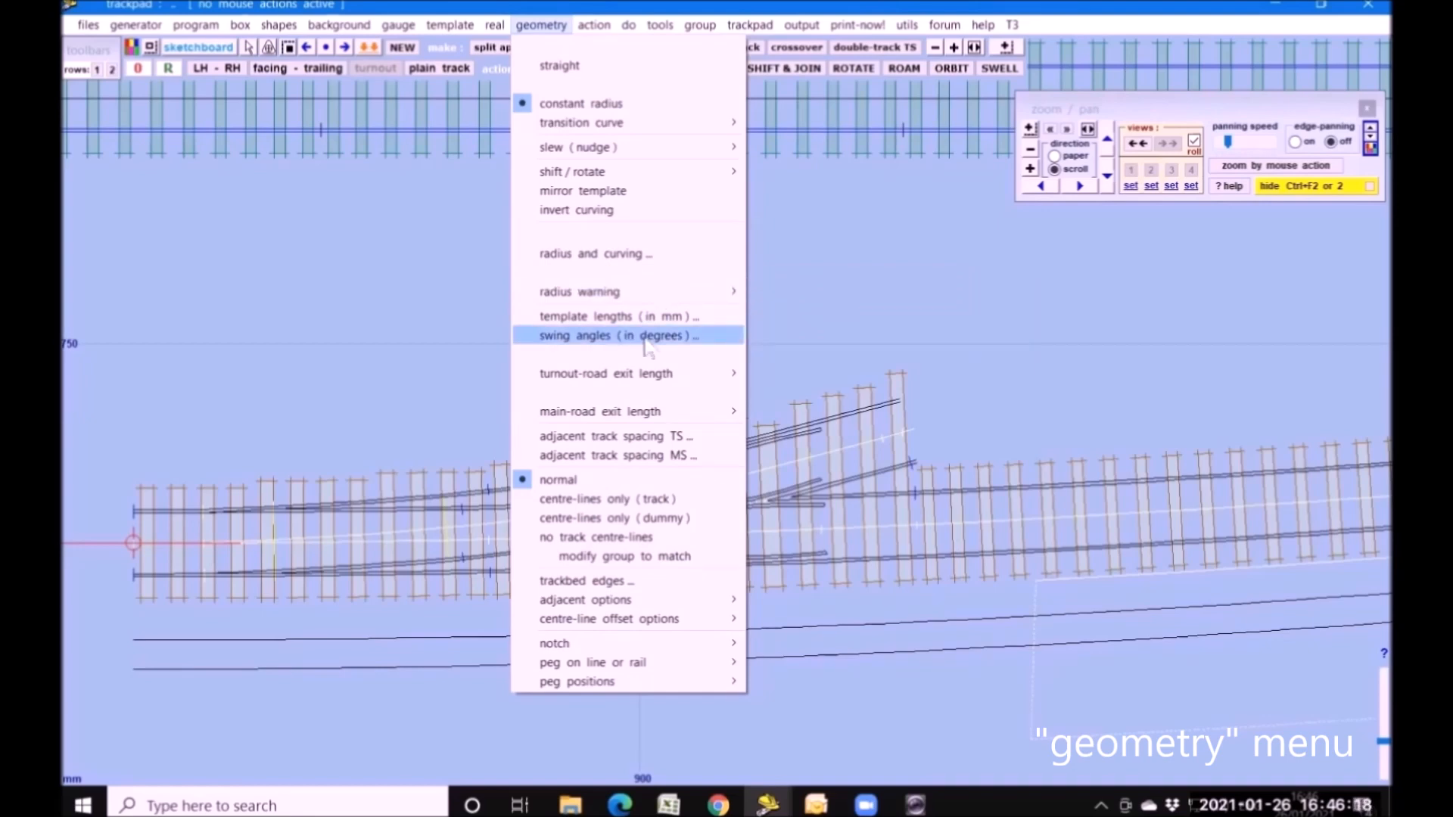
{"action": "mouse_move", "coordinate": [647, 375]}
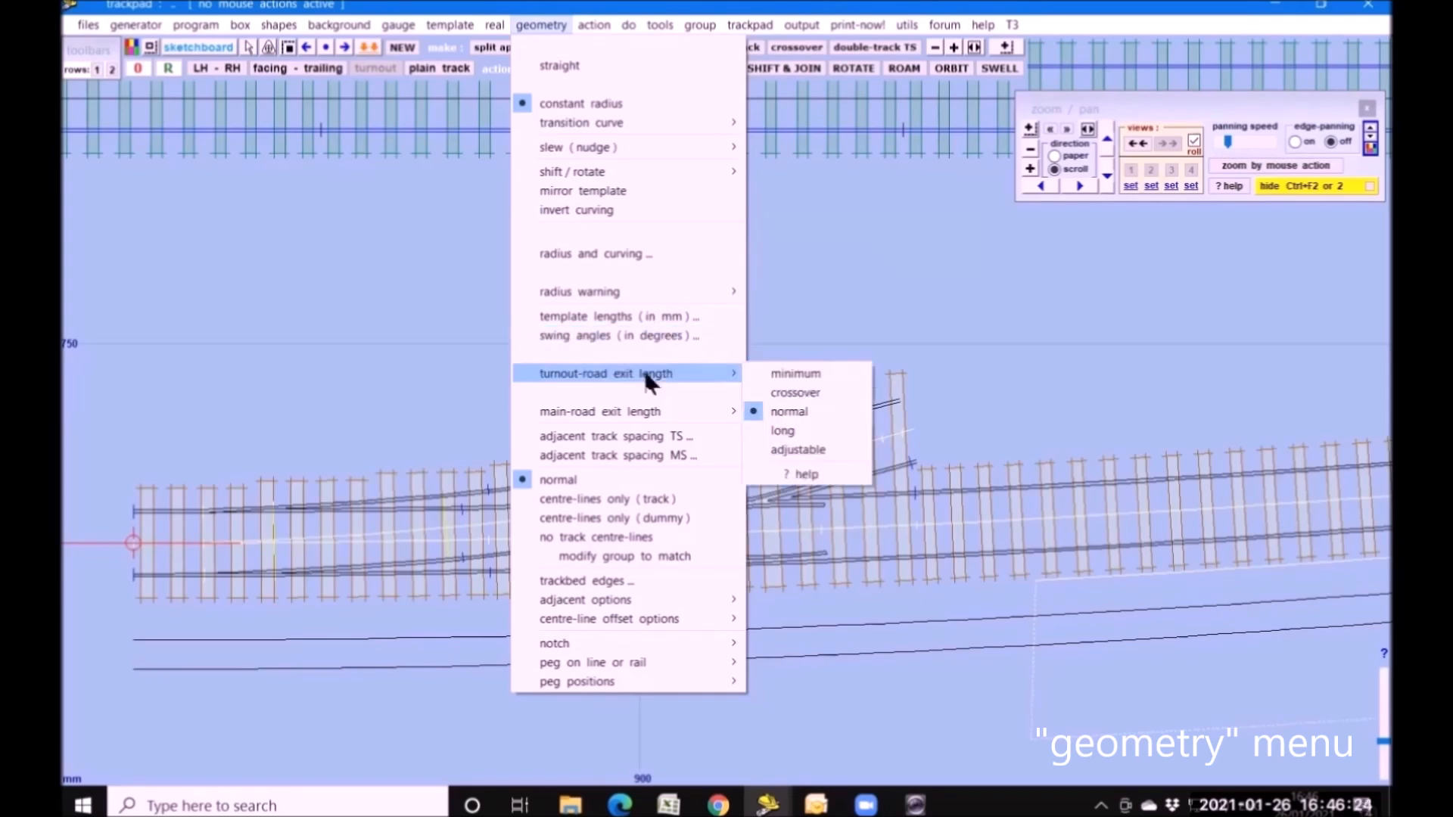
{"action": "left_click", "coordinate": [901, 261]}
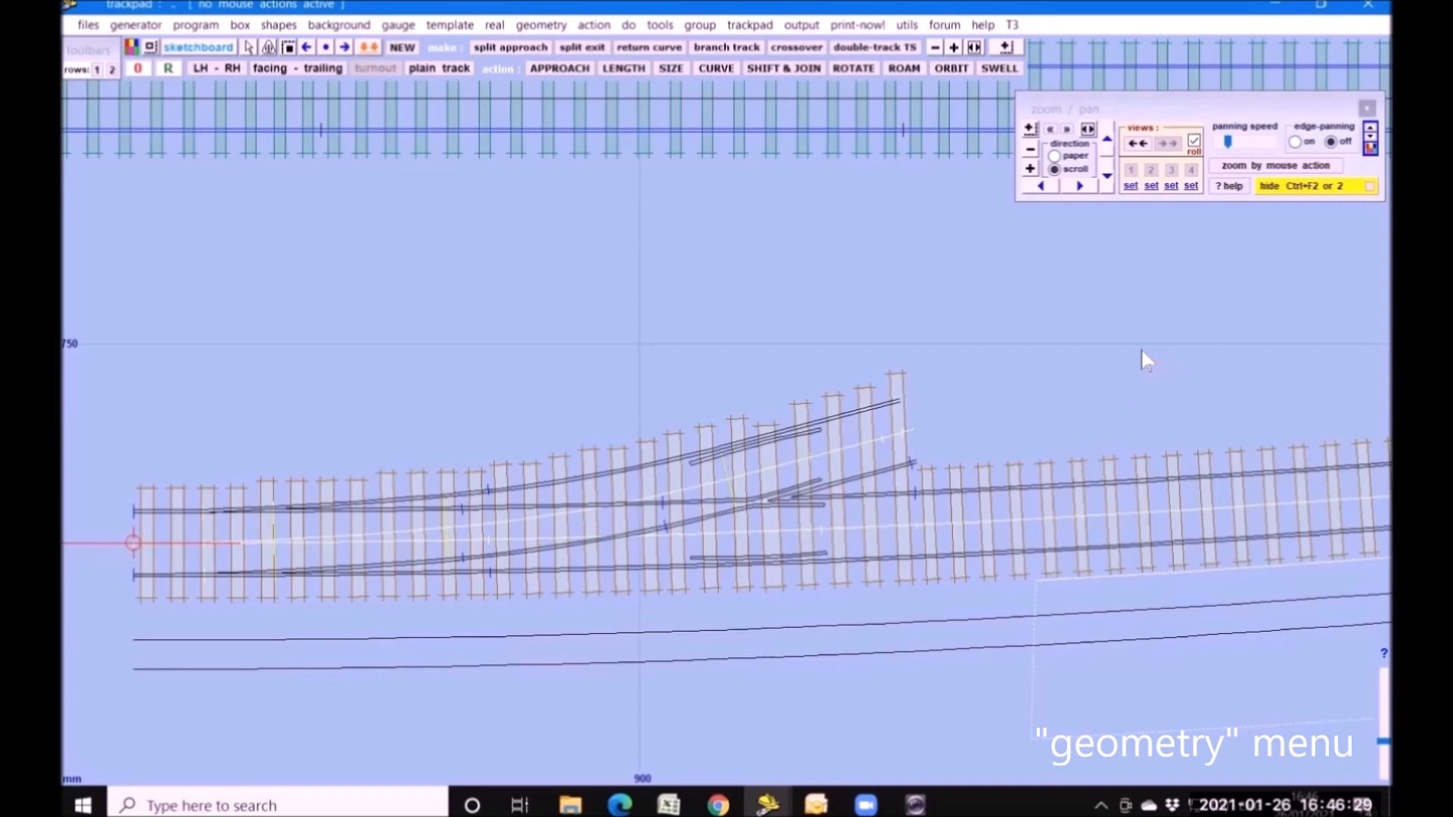
{"action": "left_click", "coordinate": [540, 22]}
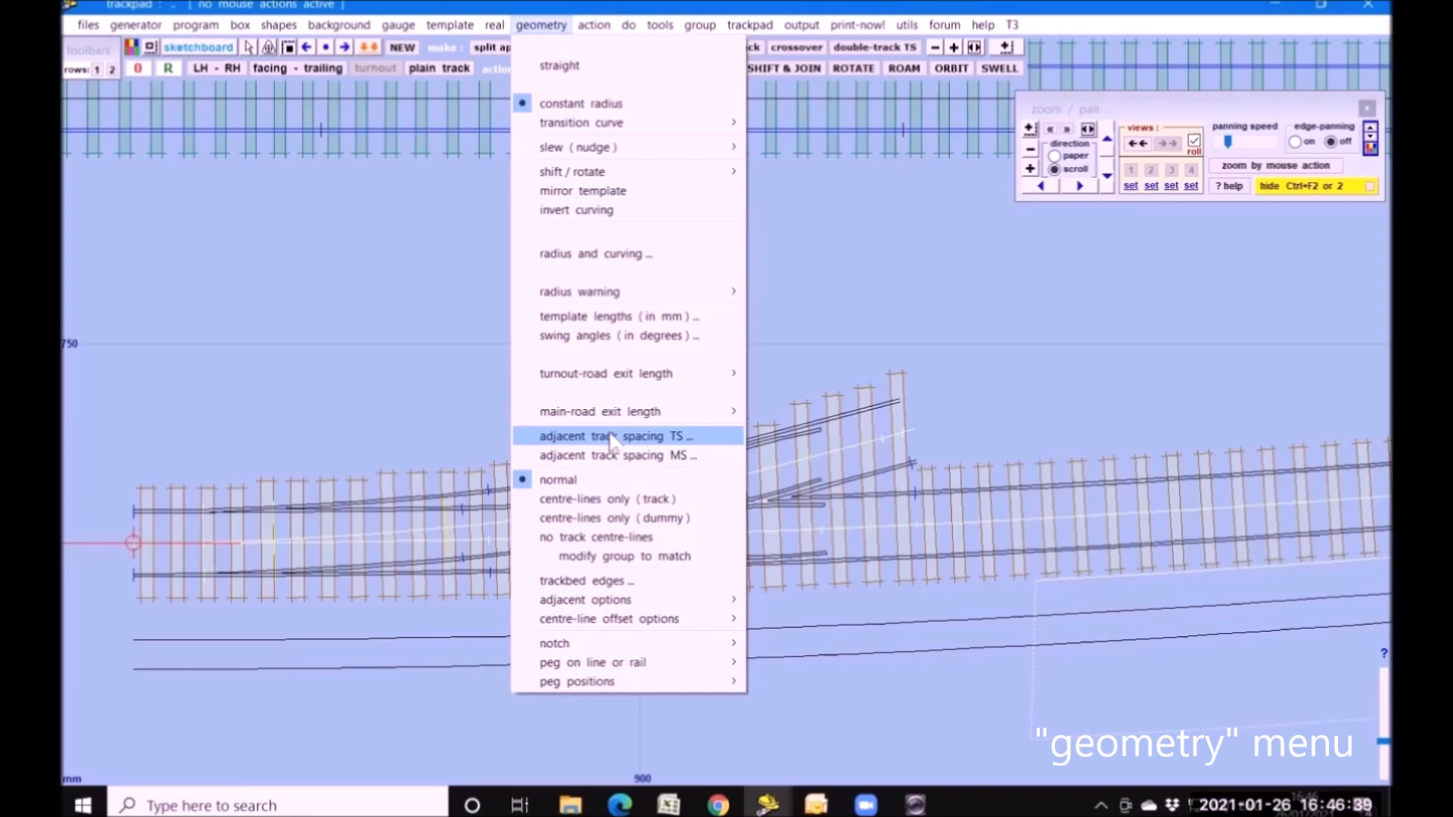
{"action": "left_click", "coordinate": [279, 281]}
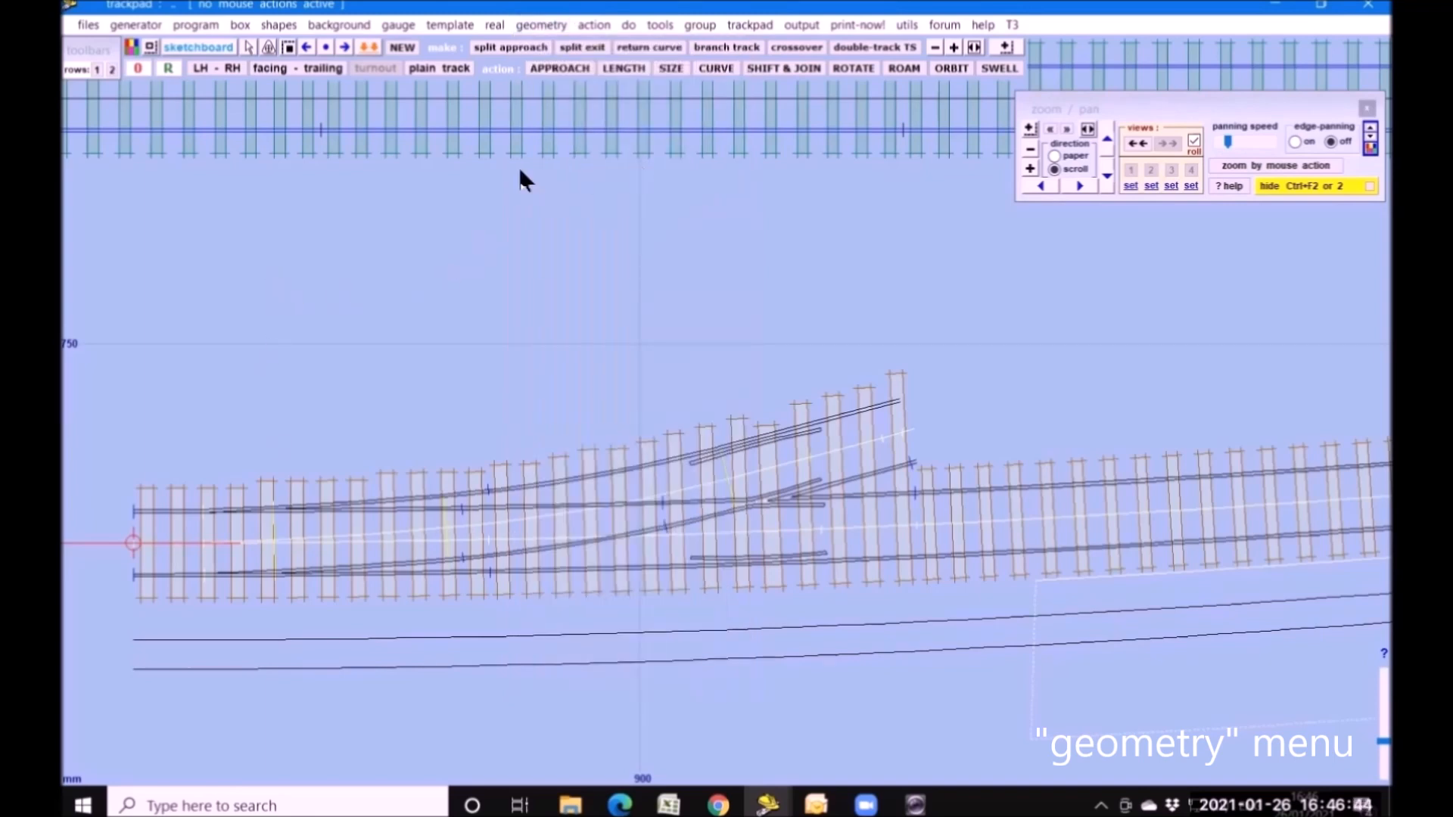
- Convert the control turnout to plain track and curve it to a radius of about -861 mm
{"action": "left_click", "coordinate": [439, 68]}
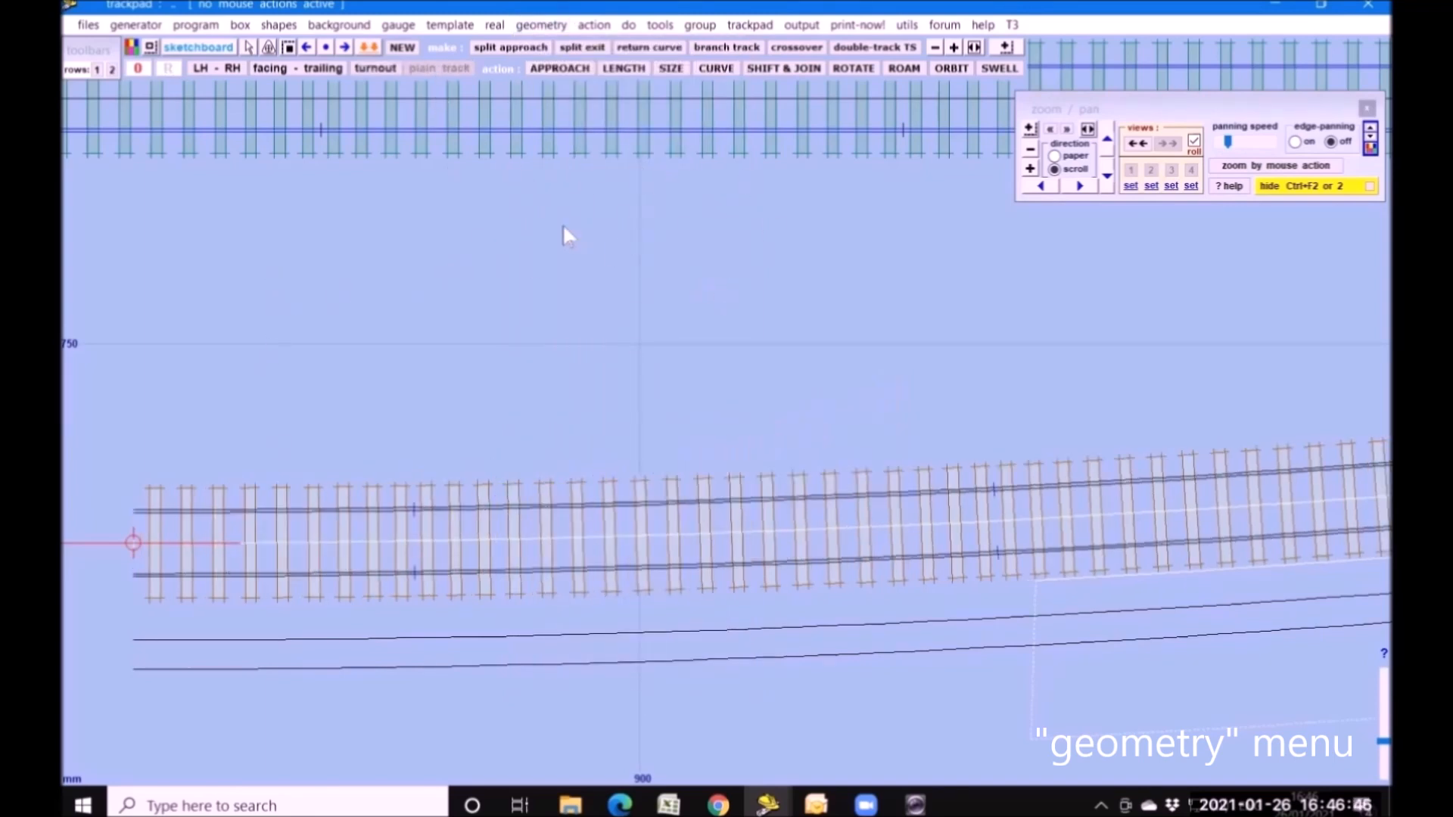
{"action": "left_click", "coordinate": [716, 68]}
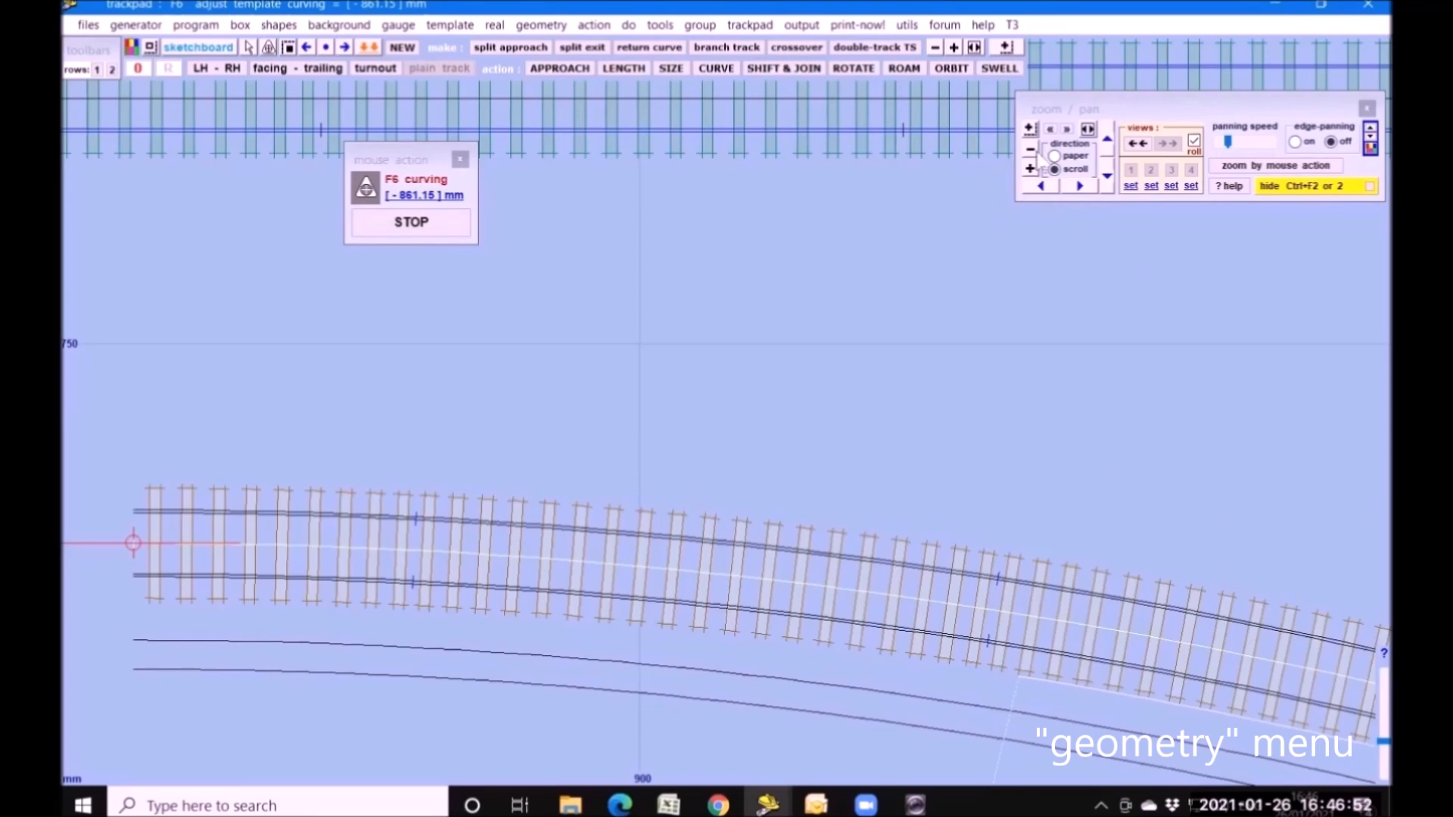
{"action": "left_click", "coordinate": [1030, 150]}
{"action": "mouse_move", "coordinate": [1167, 396]}
{"action": "middle_mouse_down"}
{"action": "mouse_move", "coordinate": [935, 318]}
{"action": "mouse_move", "coordinate": [882, 279]}
{"action": "middle_mouse_up"}
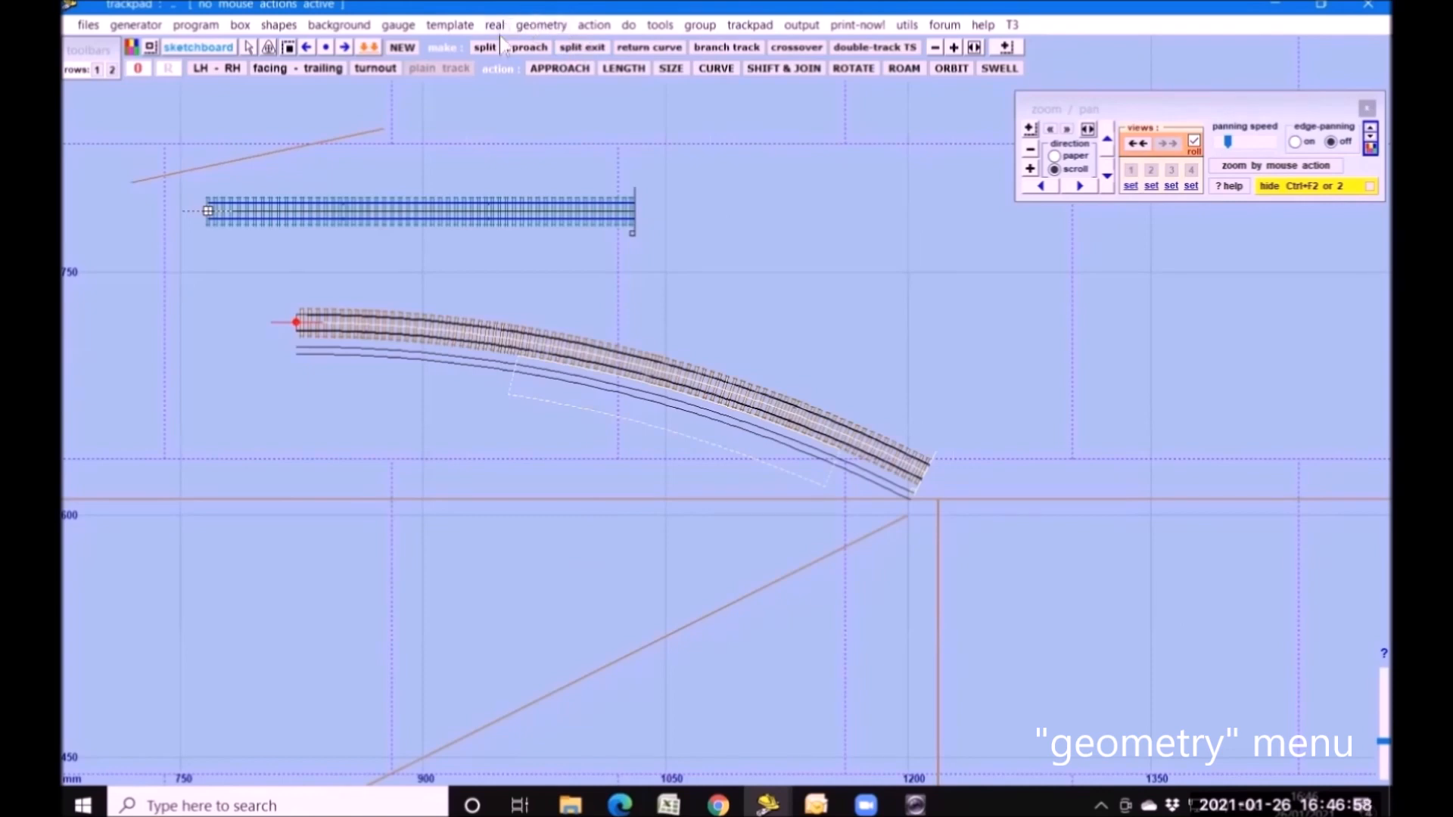
- Set the turnout-side (TS) adjacent track spacing to a 10ft-0in (120 in) way
{"action": "left_click", "coordinate": [535, 28]}
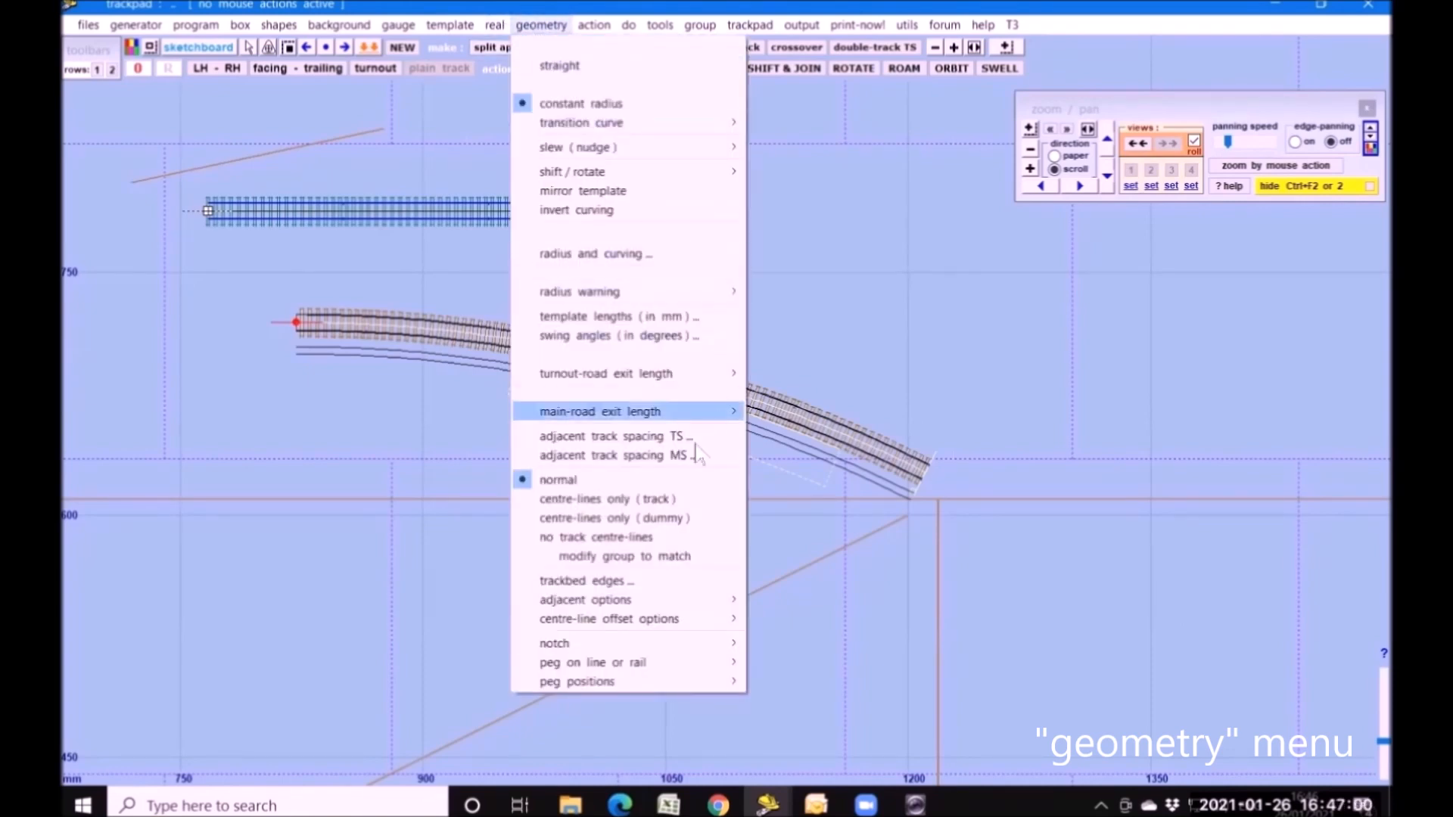
{"action": "left_click", "coordinate": [591, 439]}
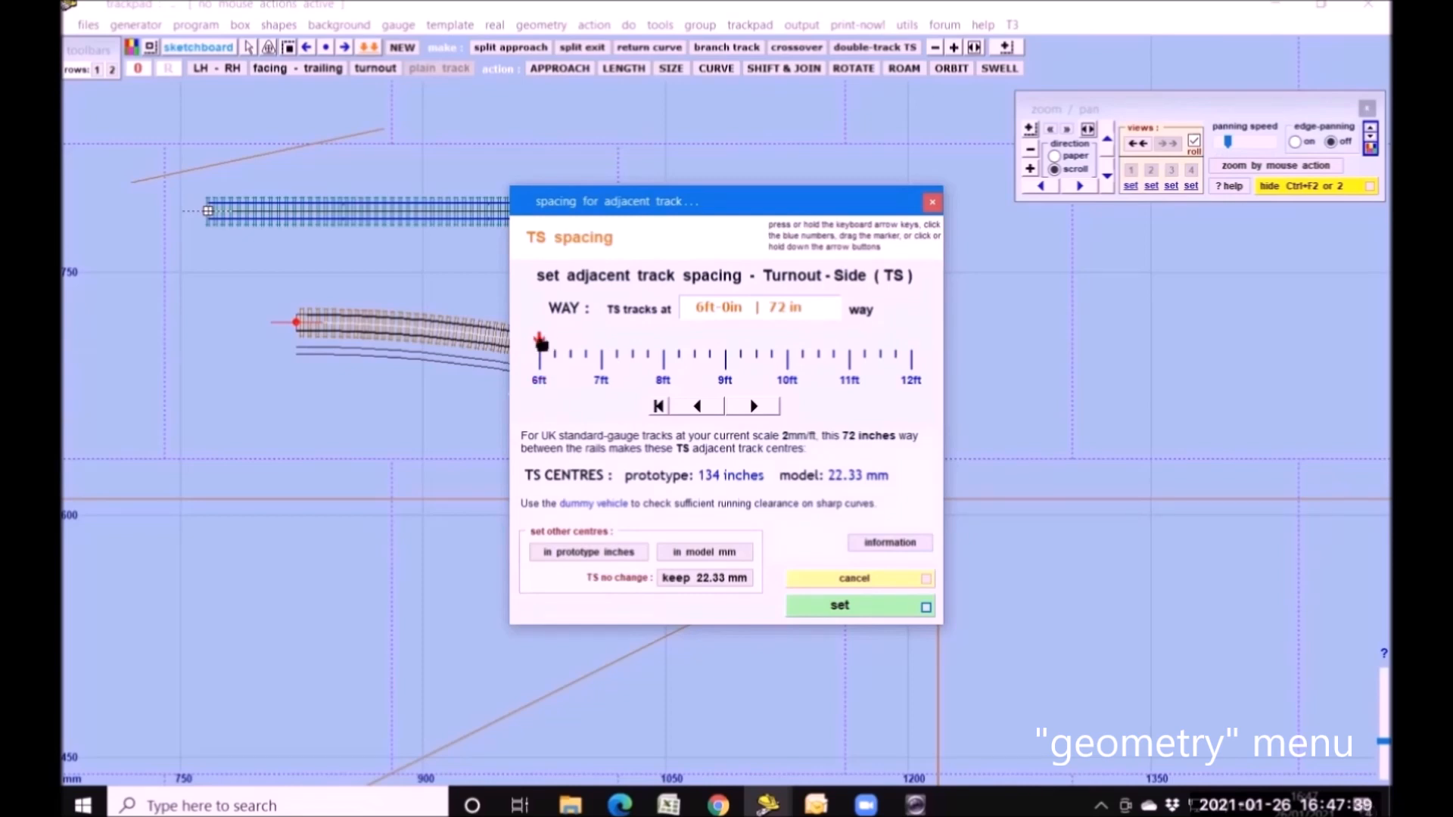
{"action": "left_click_drag", "start_coordinate": [540, 342], "coordinate": [787, 340]}
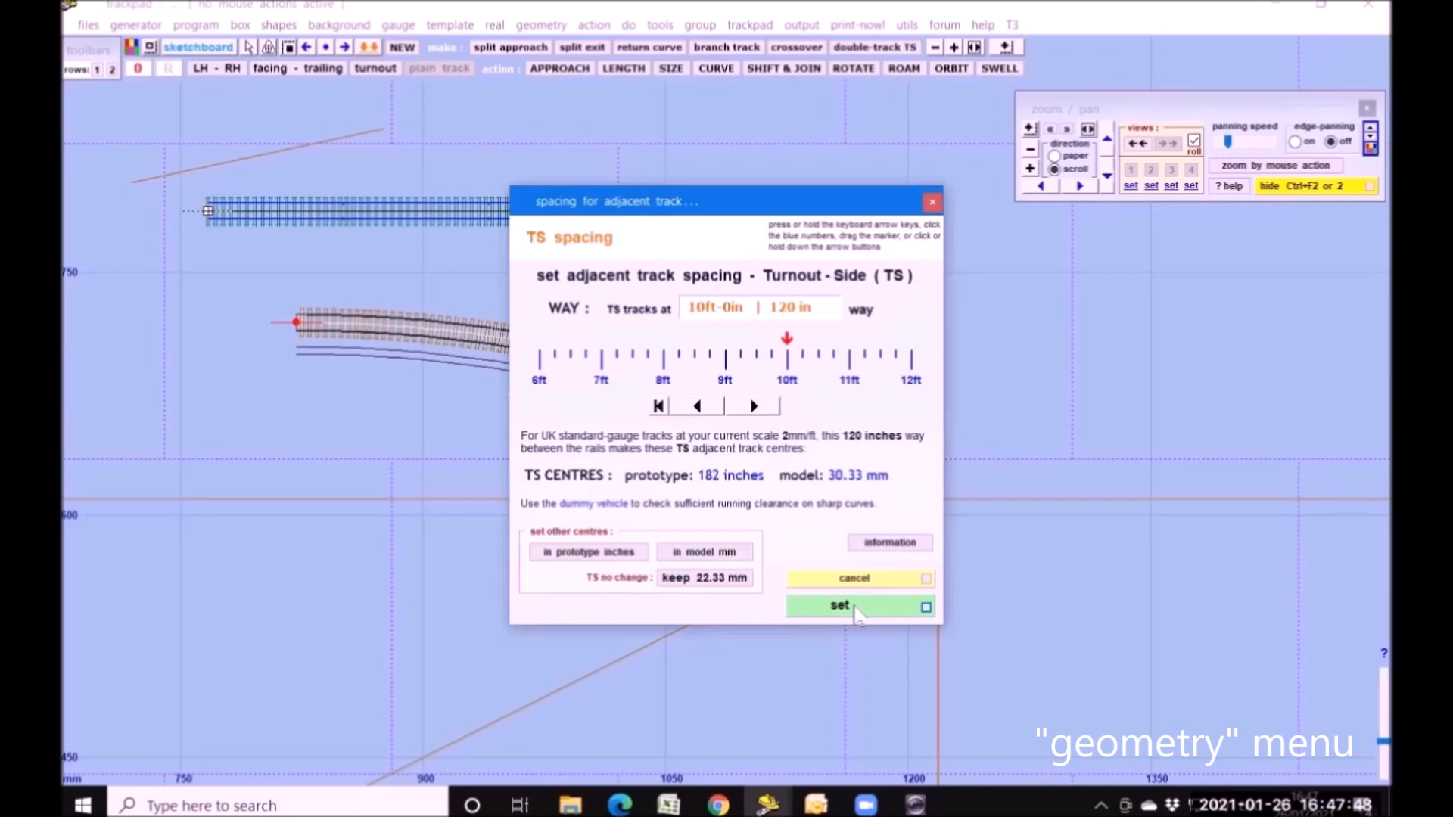
{"action": "left_click", "coordinate": [855, 609]}
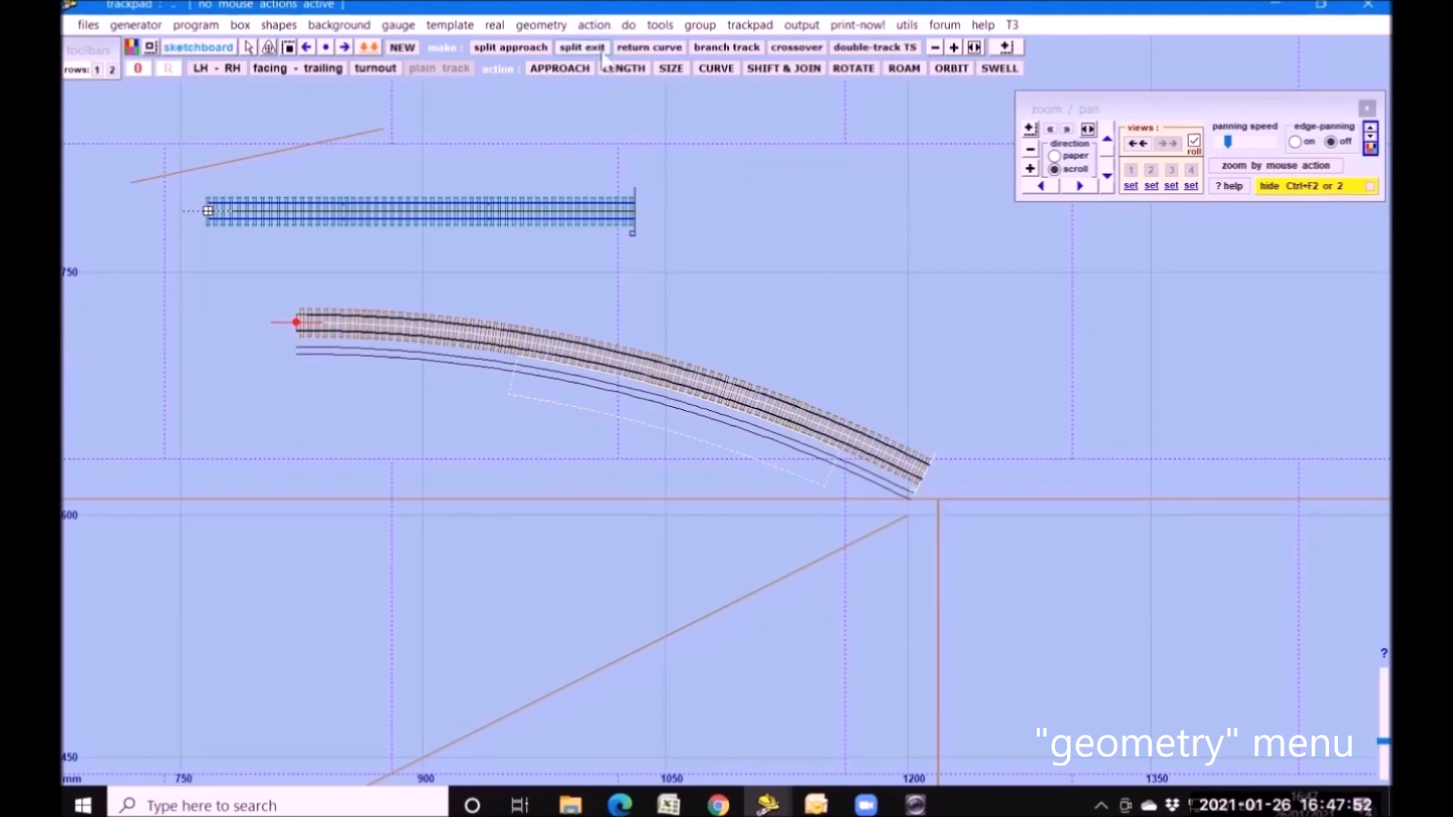
- Make double-track on TS from the curved template with a 10ft-0in way
{"action": "left_click", "coordinate": [660, 25]}
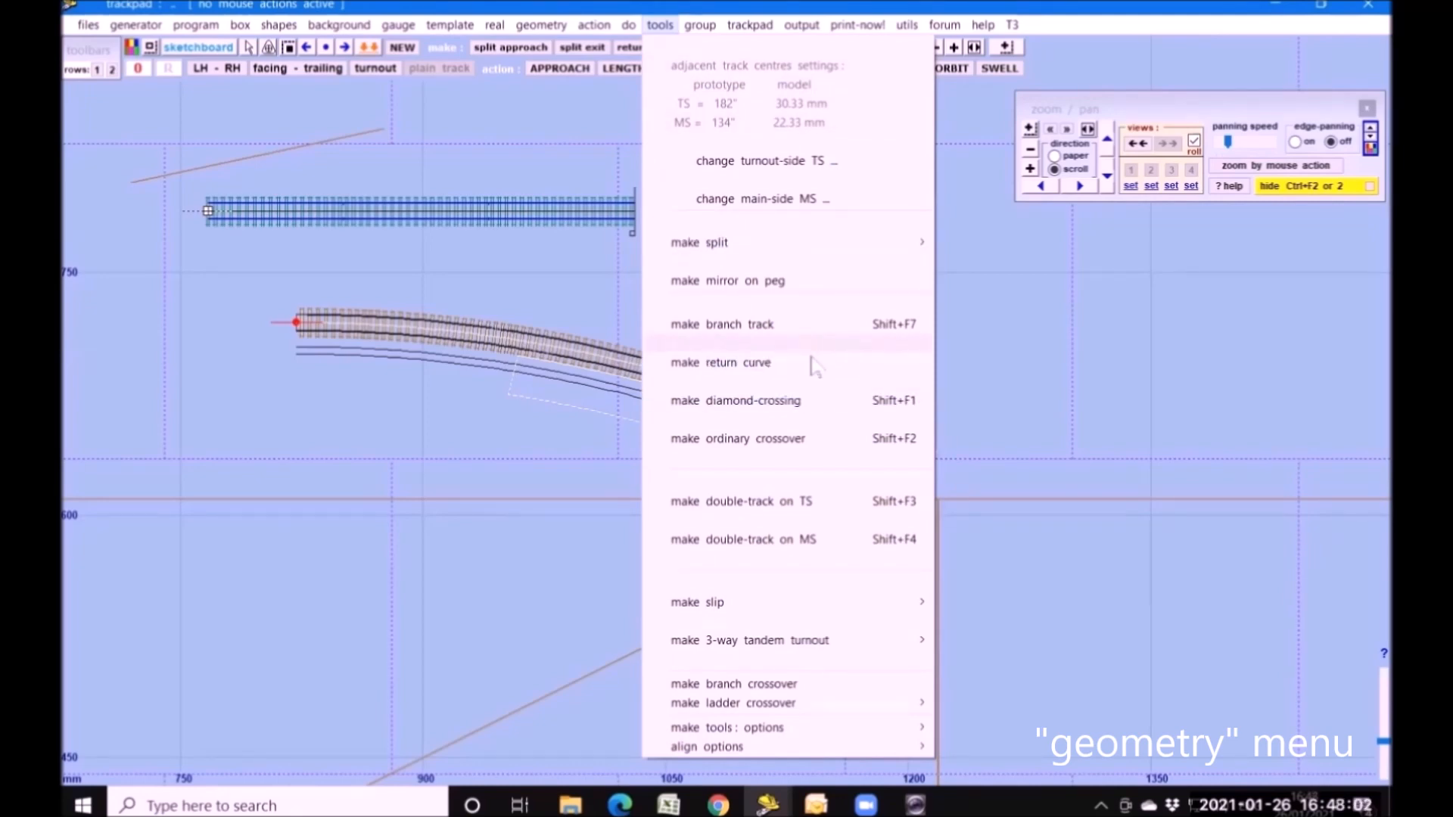
{"action": "left_click", "coordinate": [702, 502]}
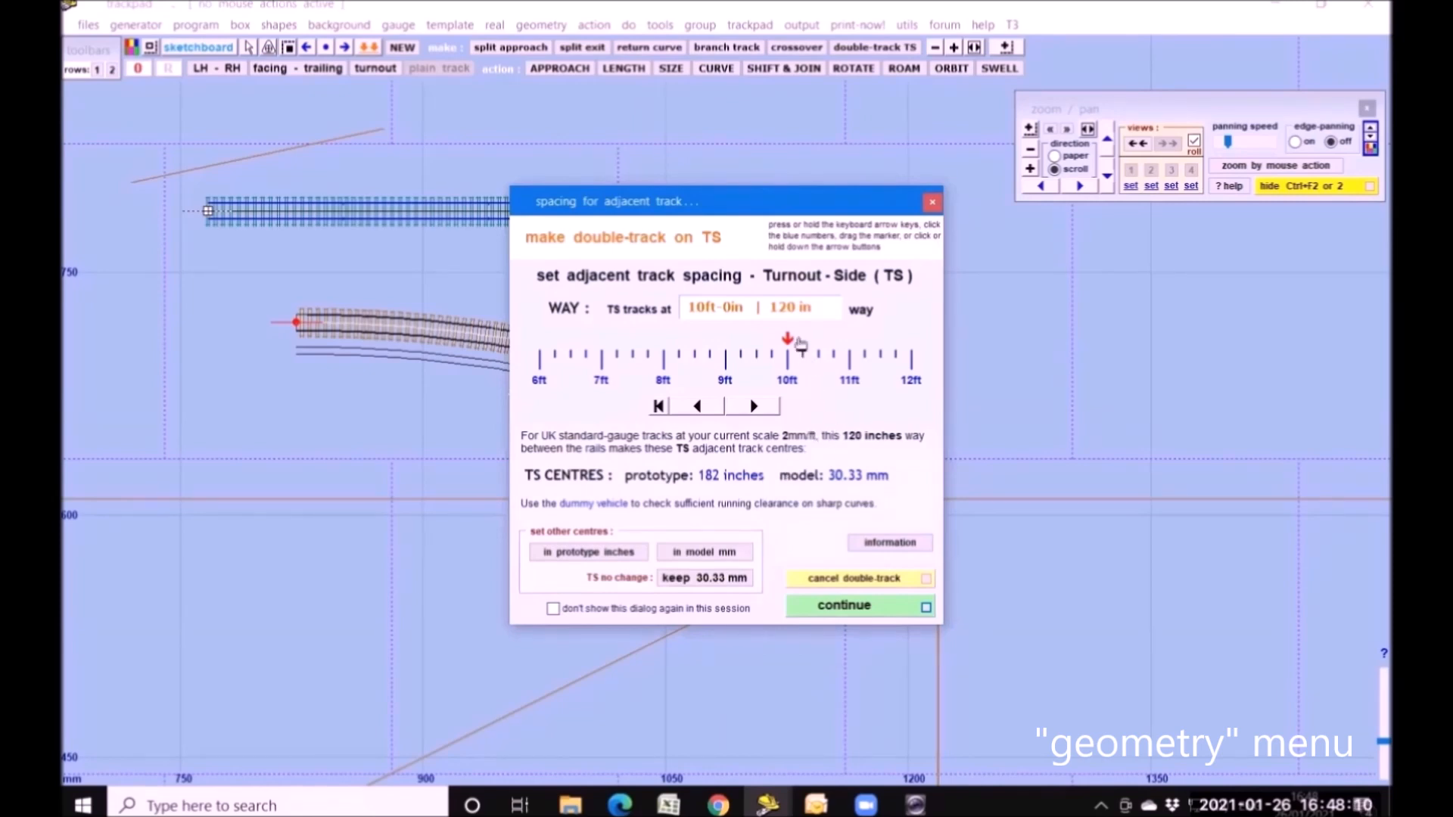
{"action": "left_click", "coordinate": [845, 610]}
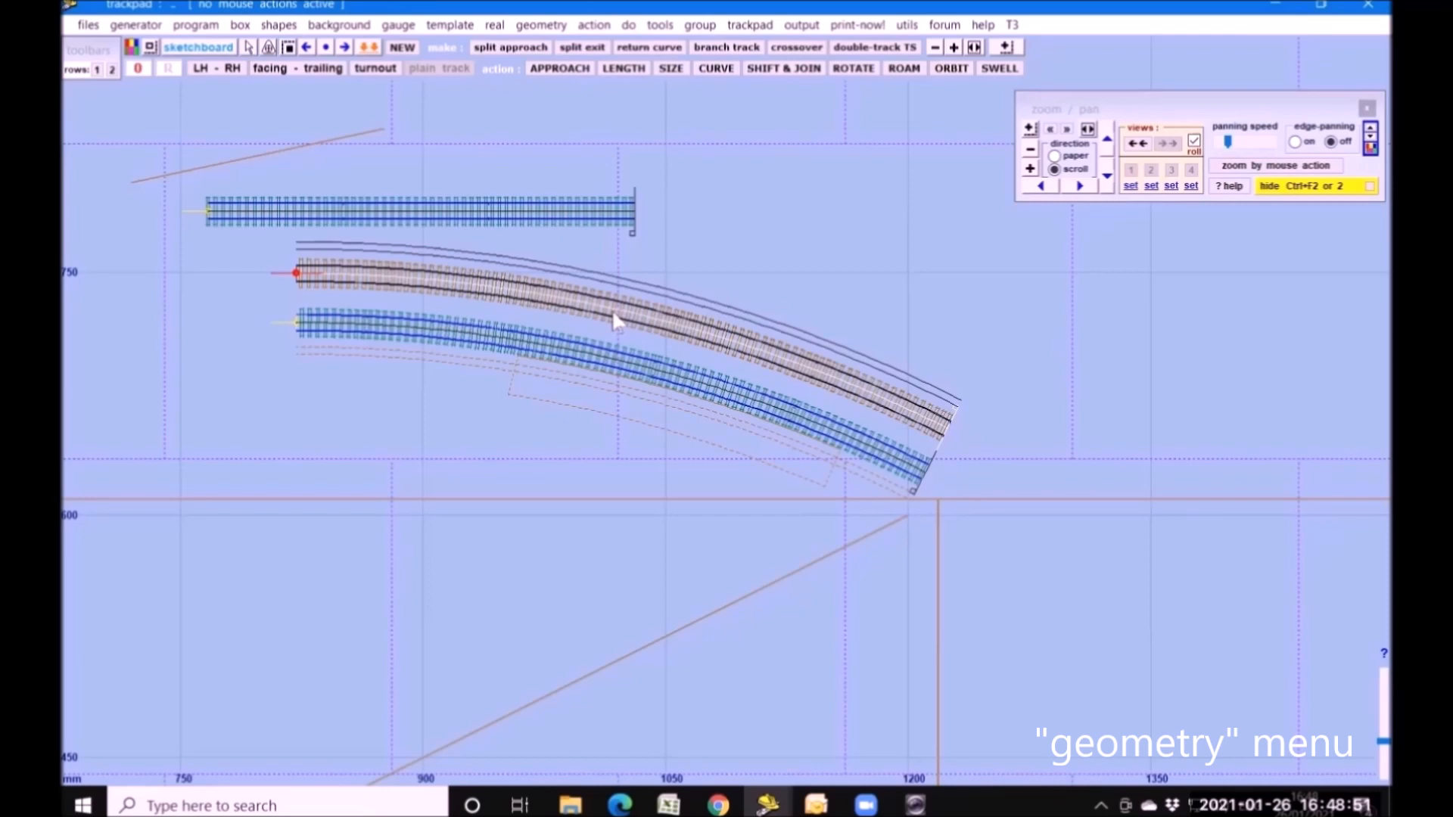
- Delete the lower curved background track to the control, leaving the upper curve in the background
{"action": "left_click", "coordinate": [183, 26]}
{"action": "left_click", "coordinate": [203, 221]}
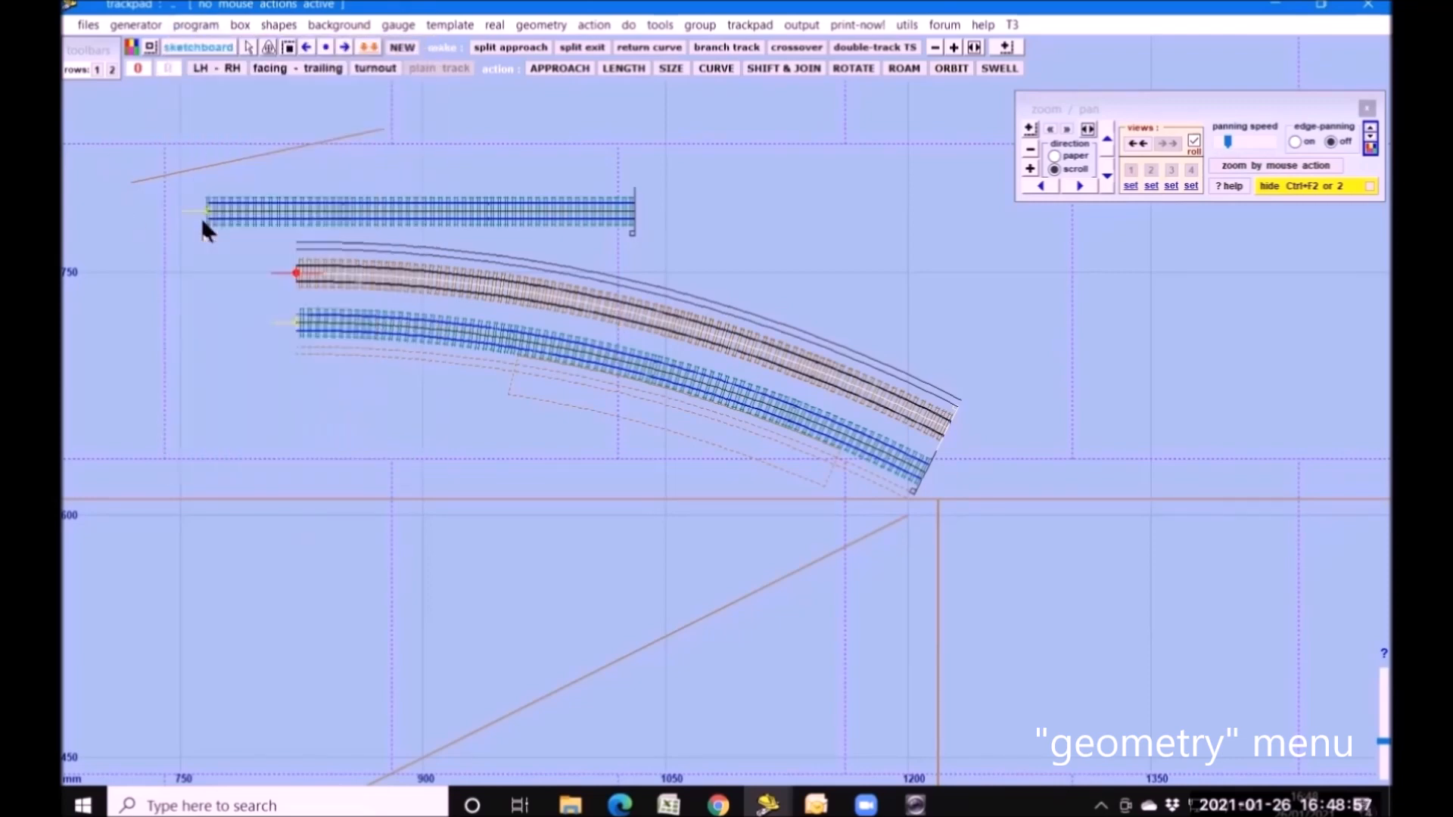
{"action": "left_click", "coordinate": [560, 365]}
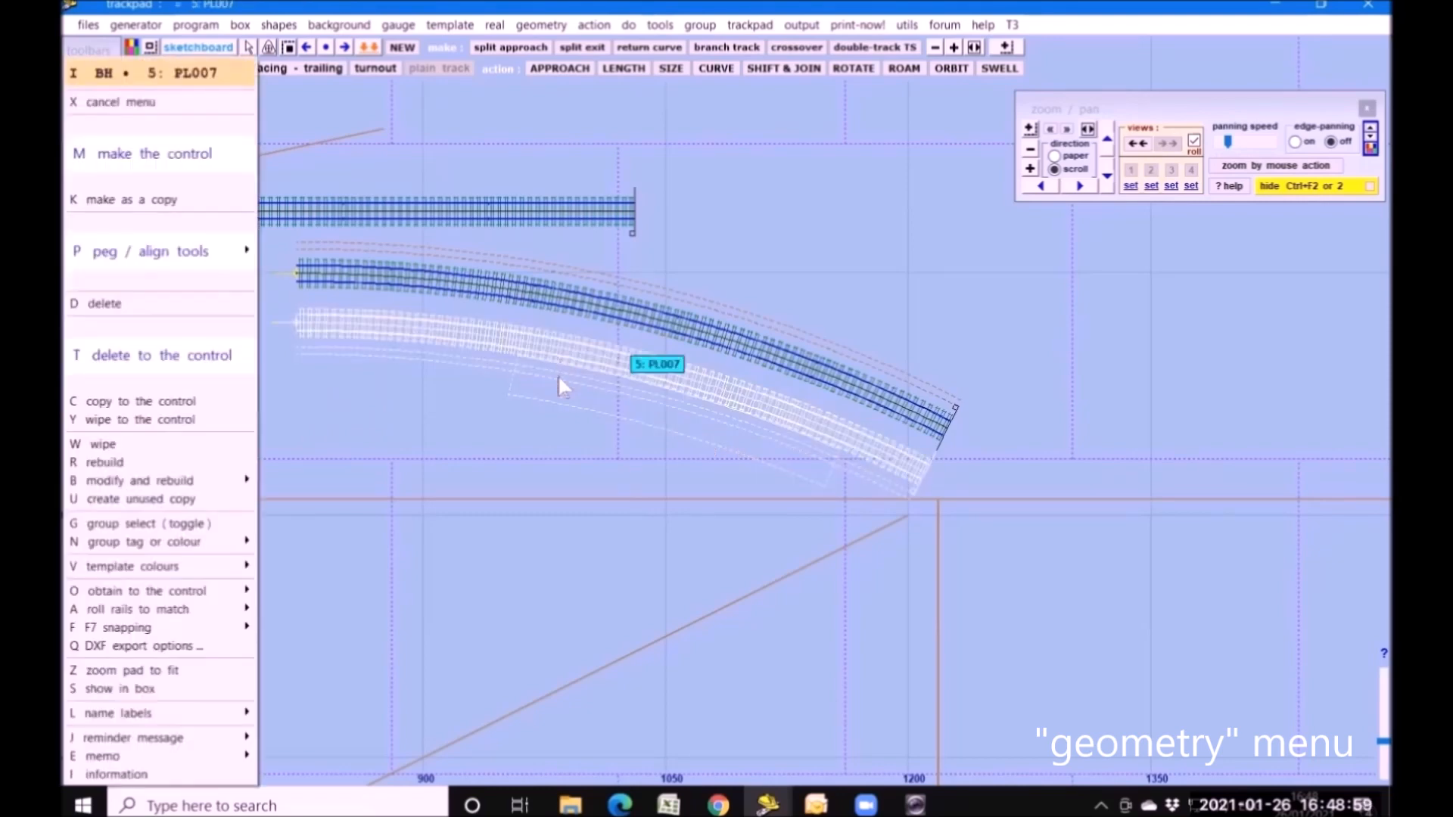
{"action": "left_click", "coordinate": [202, 355]}
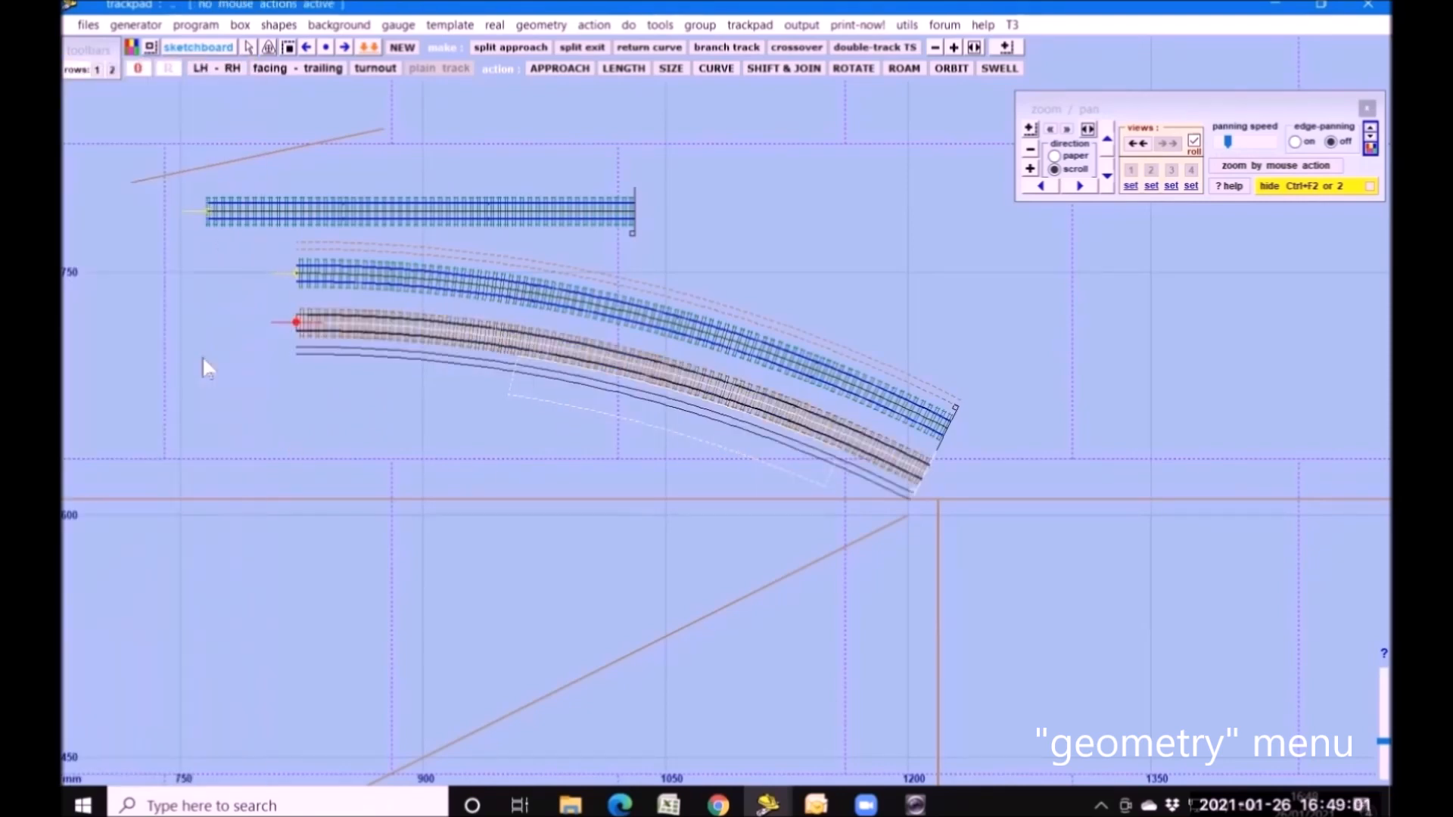
- Make double-track on MS from the lower curved template with a 6ft-0in (72 in) way
{"action": "left_click", "coordinate": [659, 25]}
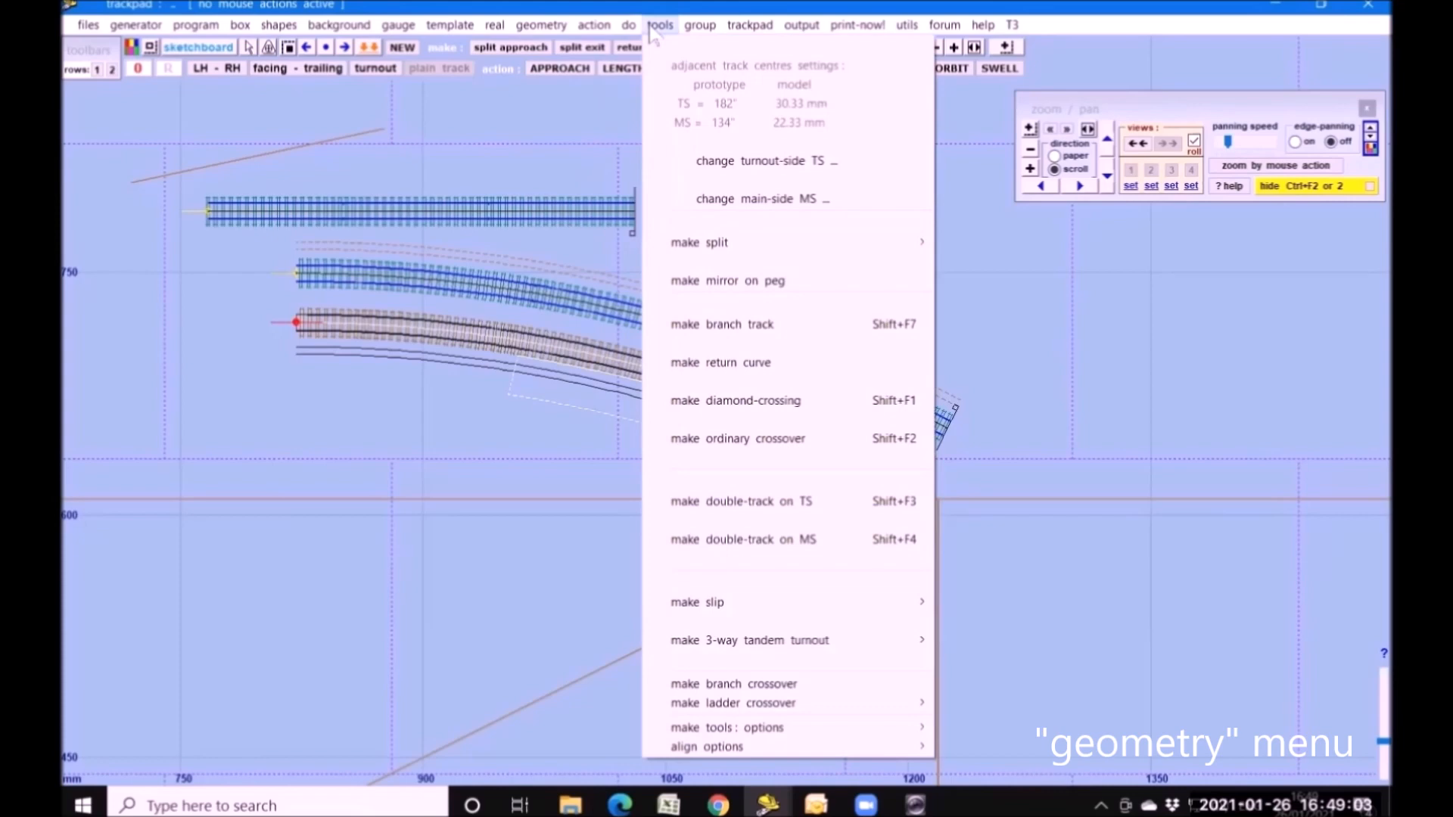
{"action": "left_click", "coordinate": [772, 539]}
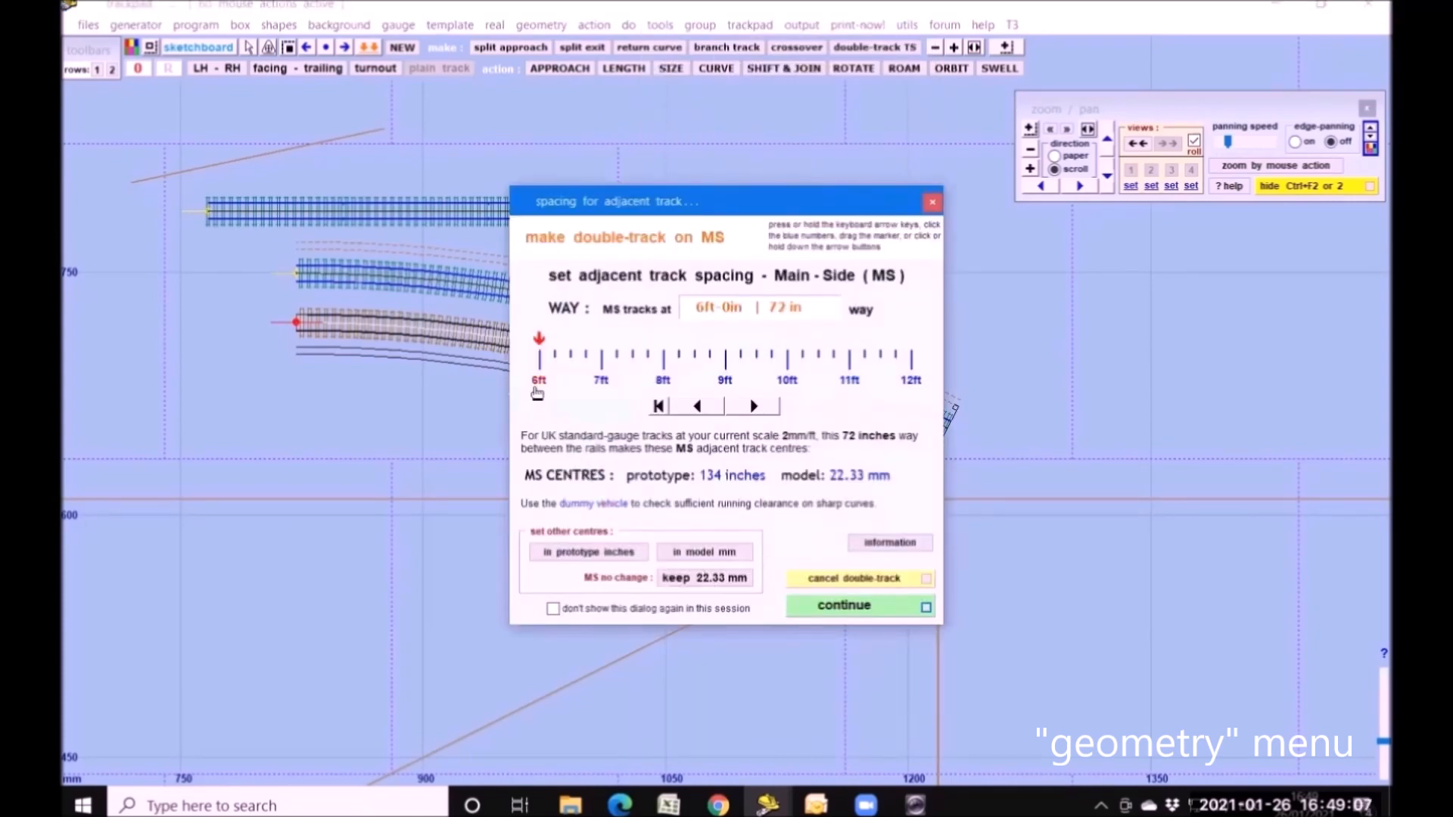
{"action": "left_click", "coordinate": [838, 607]}
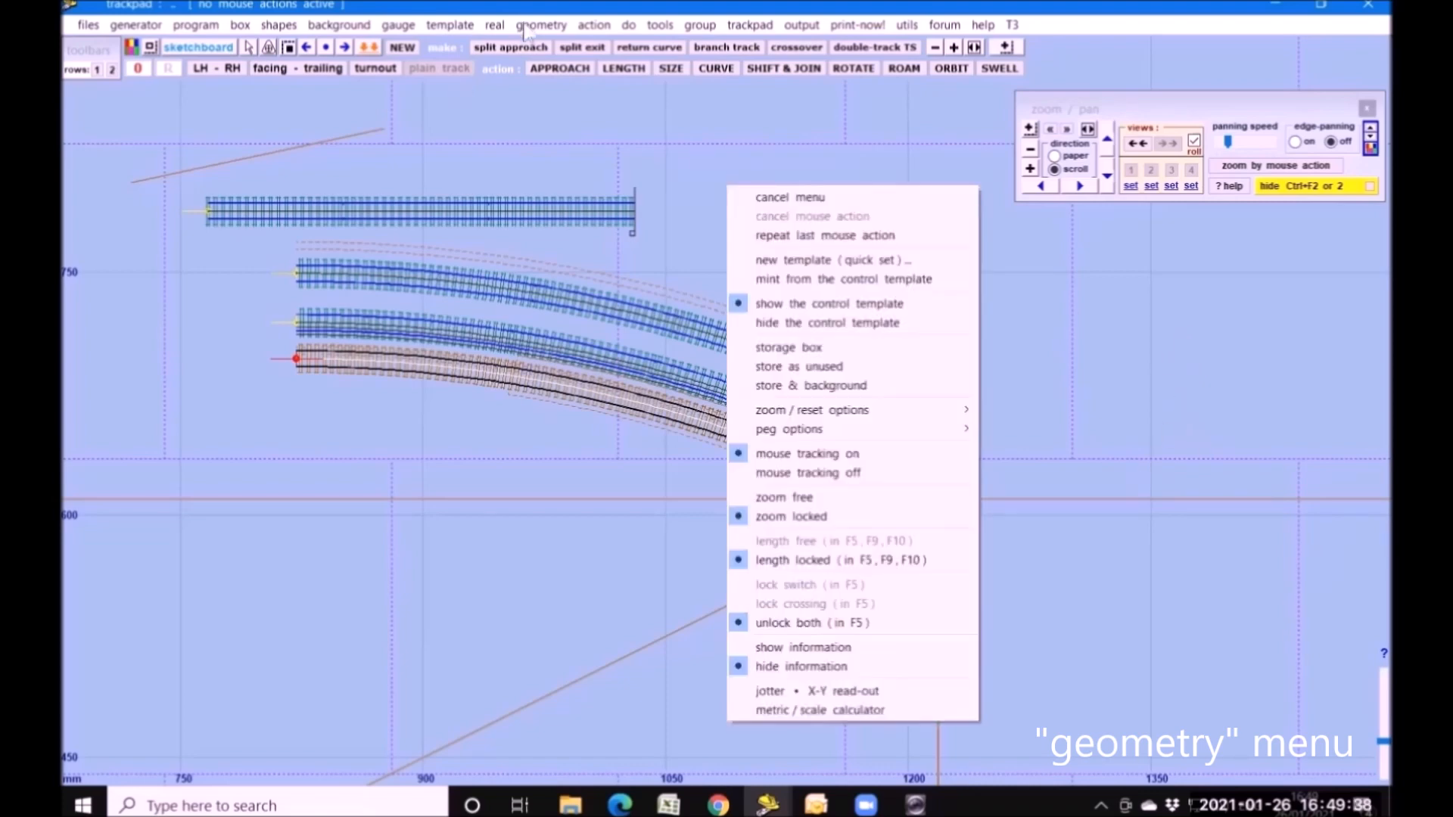
- Delete the straight background template above the curves to the control
{"action": "left_click", "coordinate": [529, 22]}
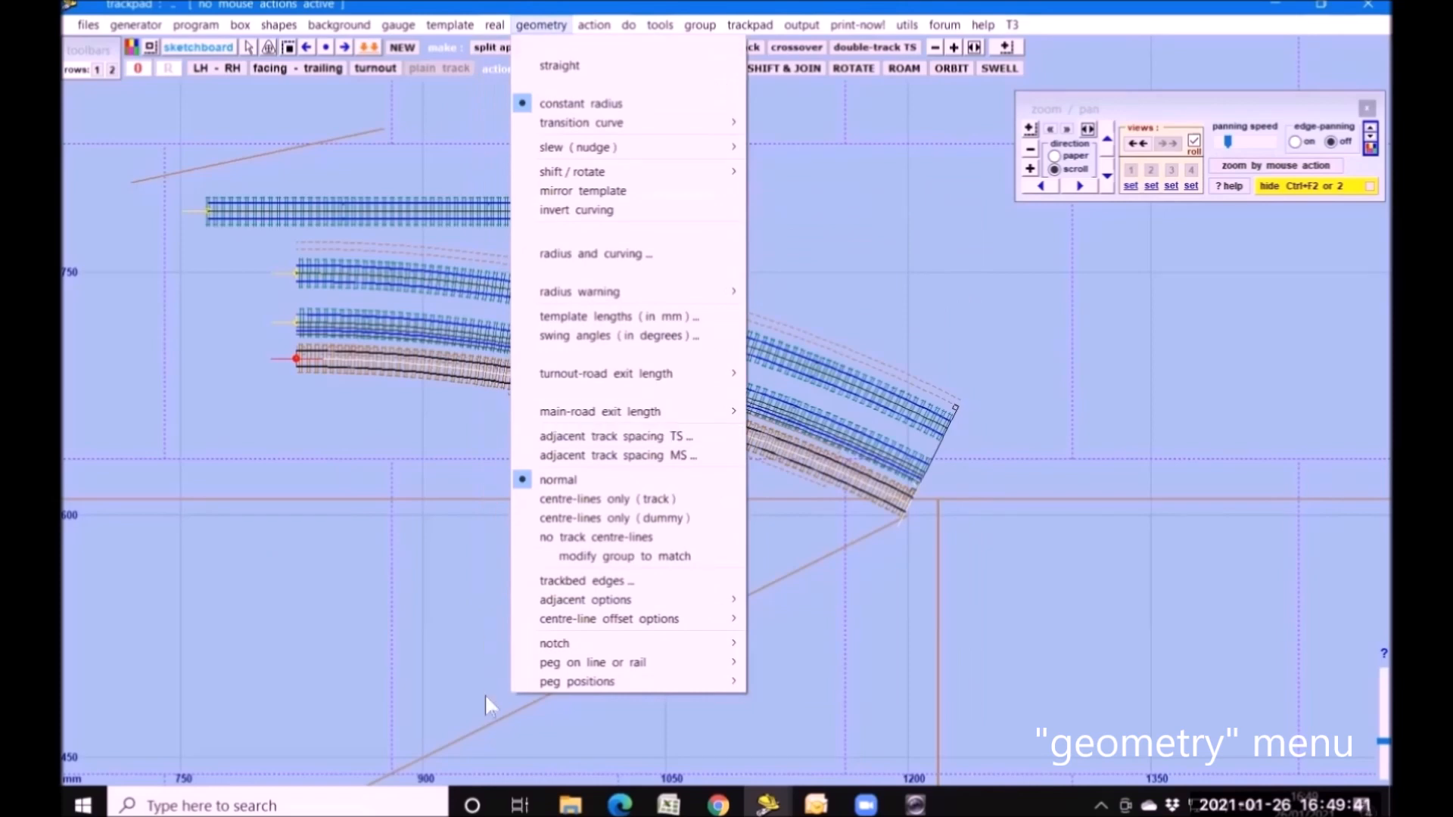
{"action": "mouse_move", "coordinate": [592, 685]}
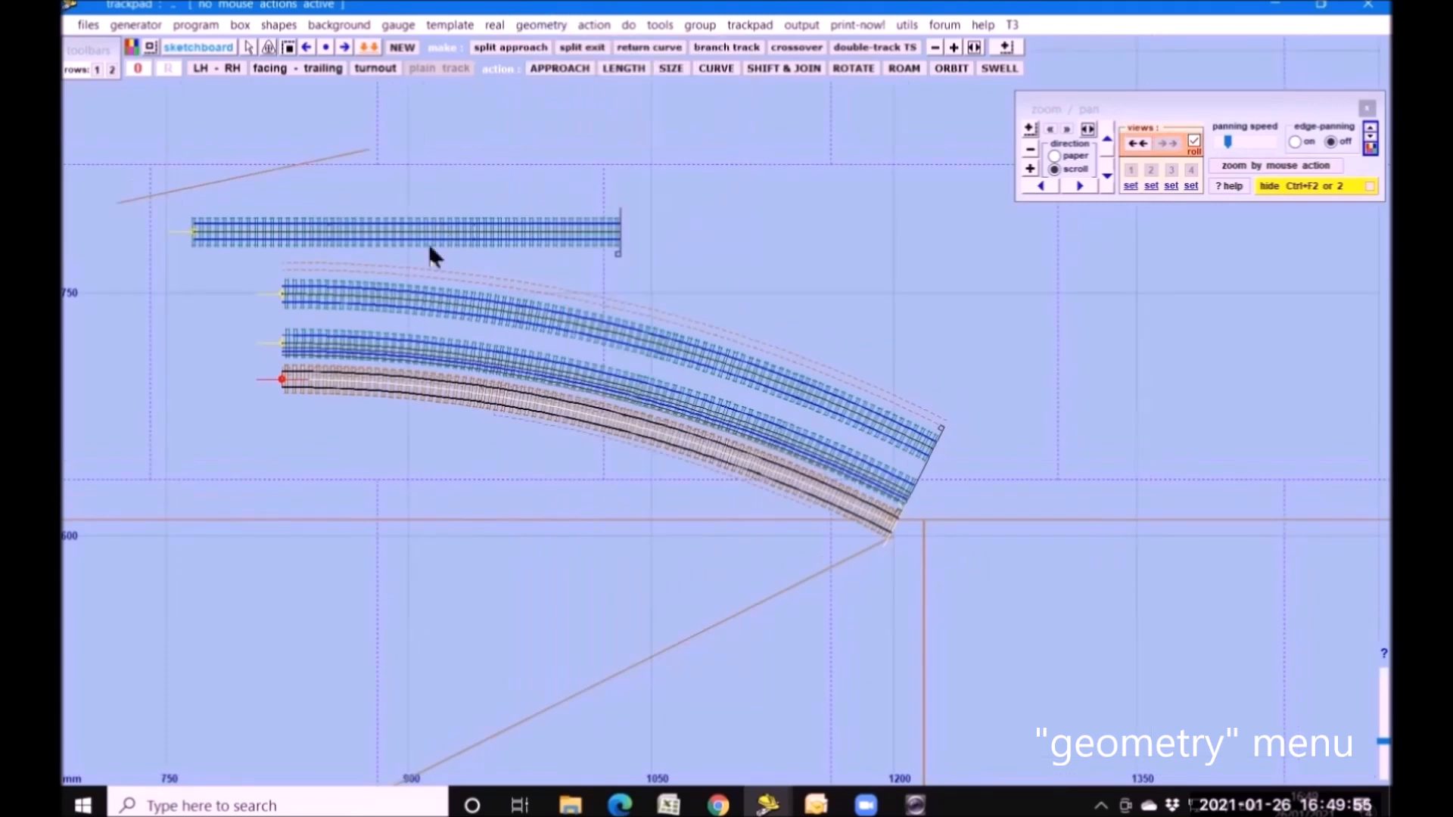
{"action": "left_click", "coordinate": [445, 231]}
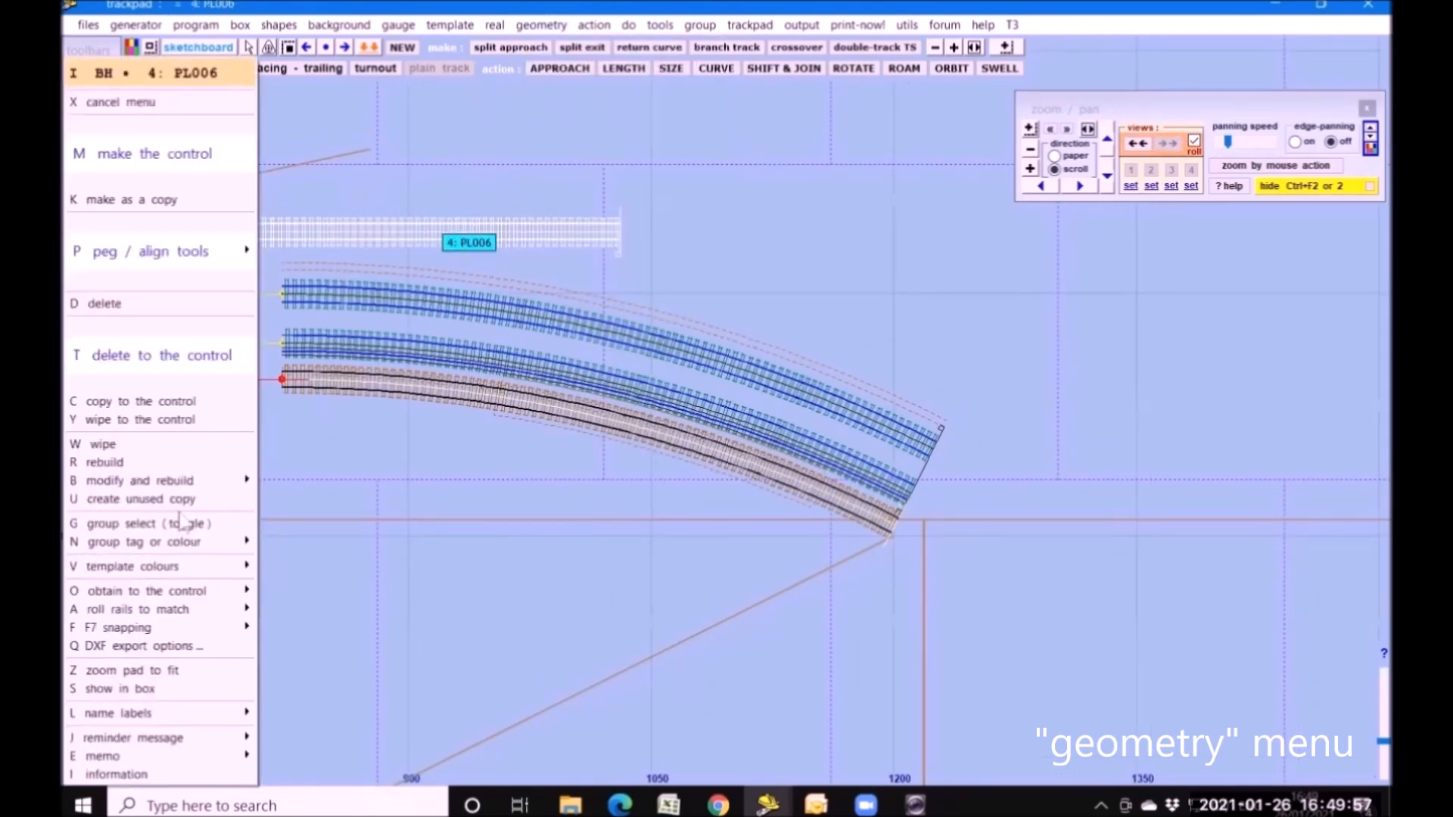
{"action": "left_click", "coordinate": [154, 352]}
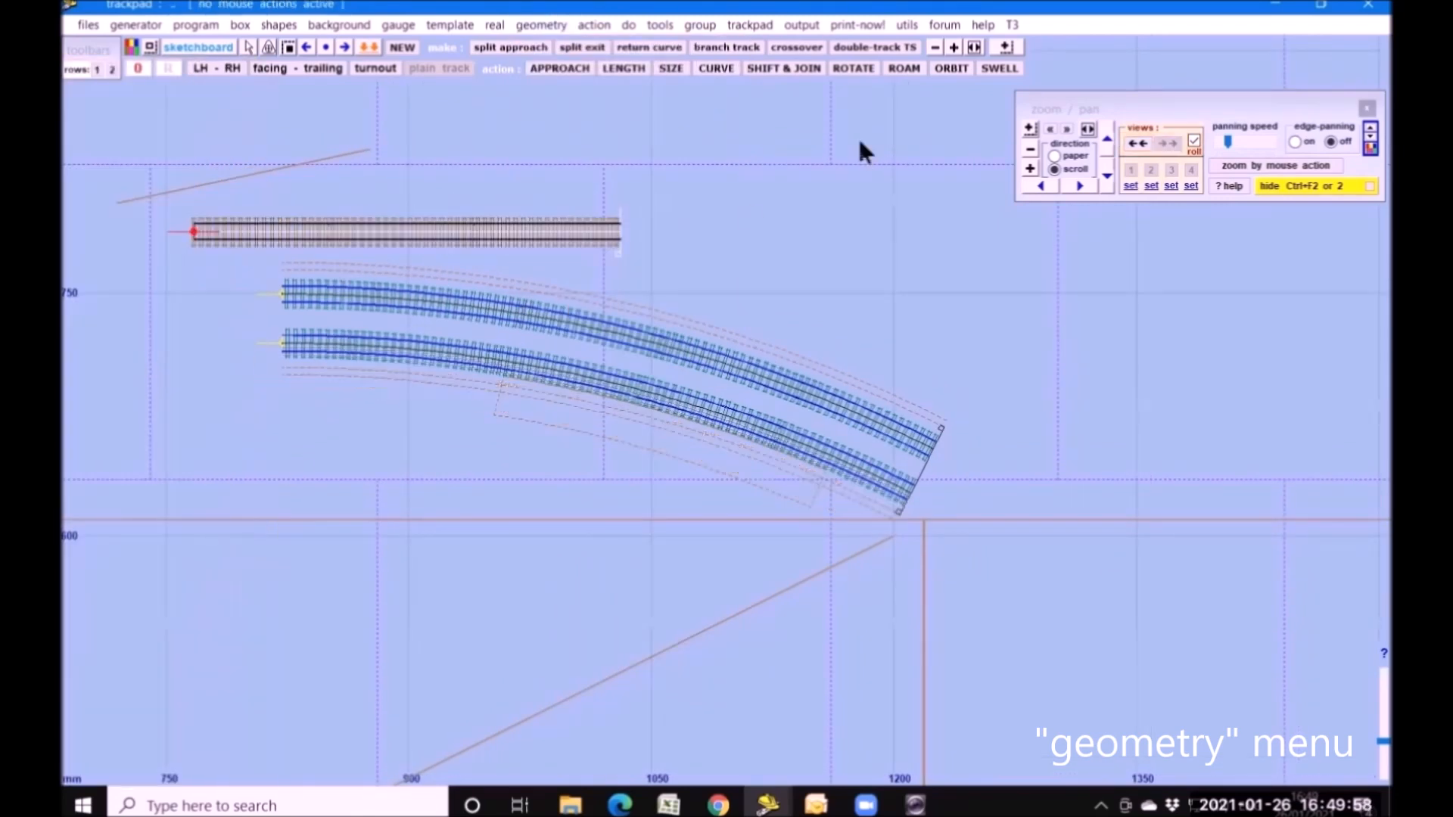
- Shift the straight control template to about X 1000.35 mm, Y 827.70 mm and convert it to a turnout
{"action": "left_click", "coordinate": [779, 68]}
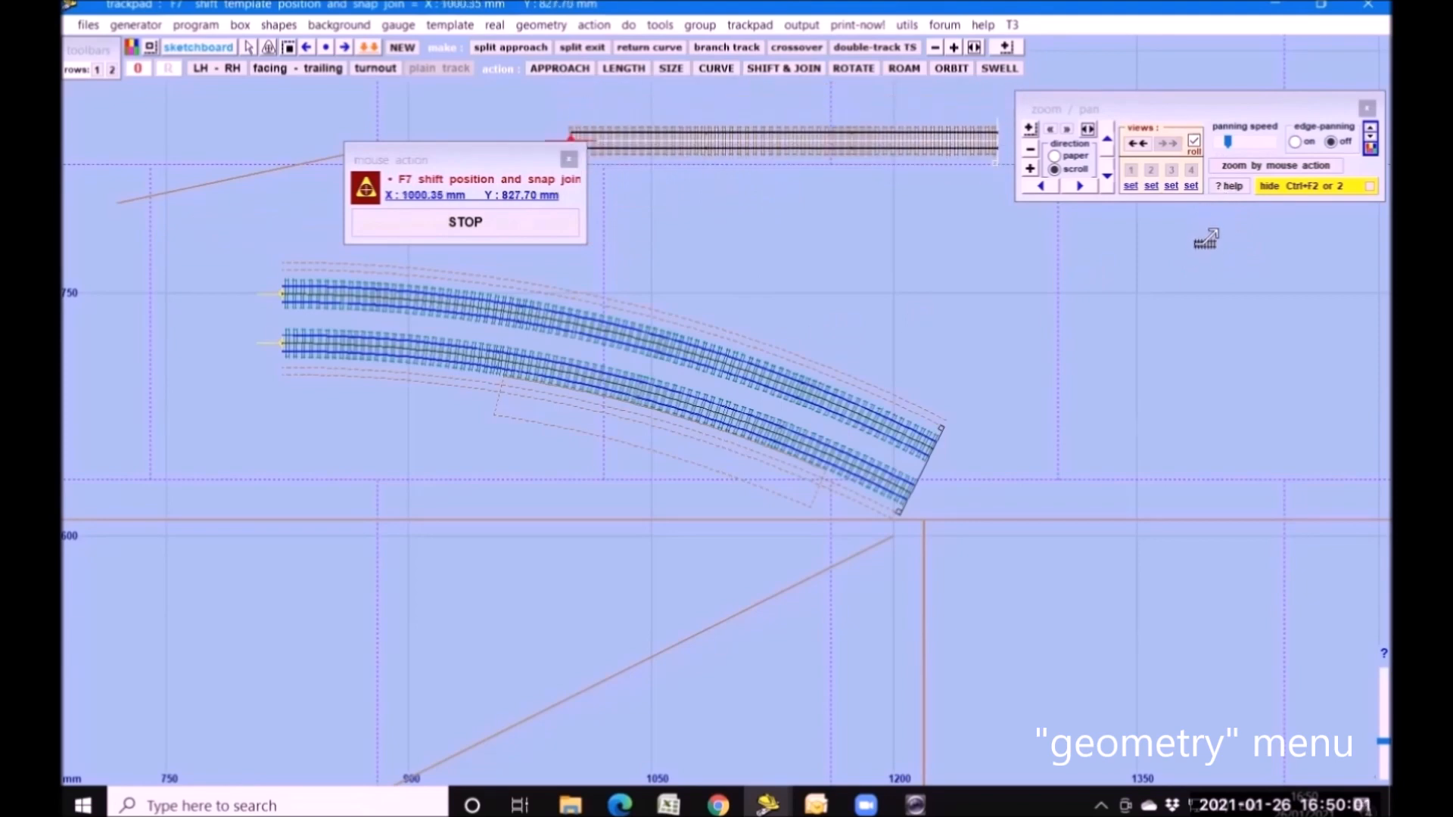
{"action": "left_click", "coordinate": [1205, 241]}
{"action": "left_click", "coordinate": [418, 223]}
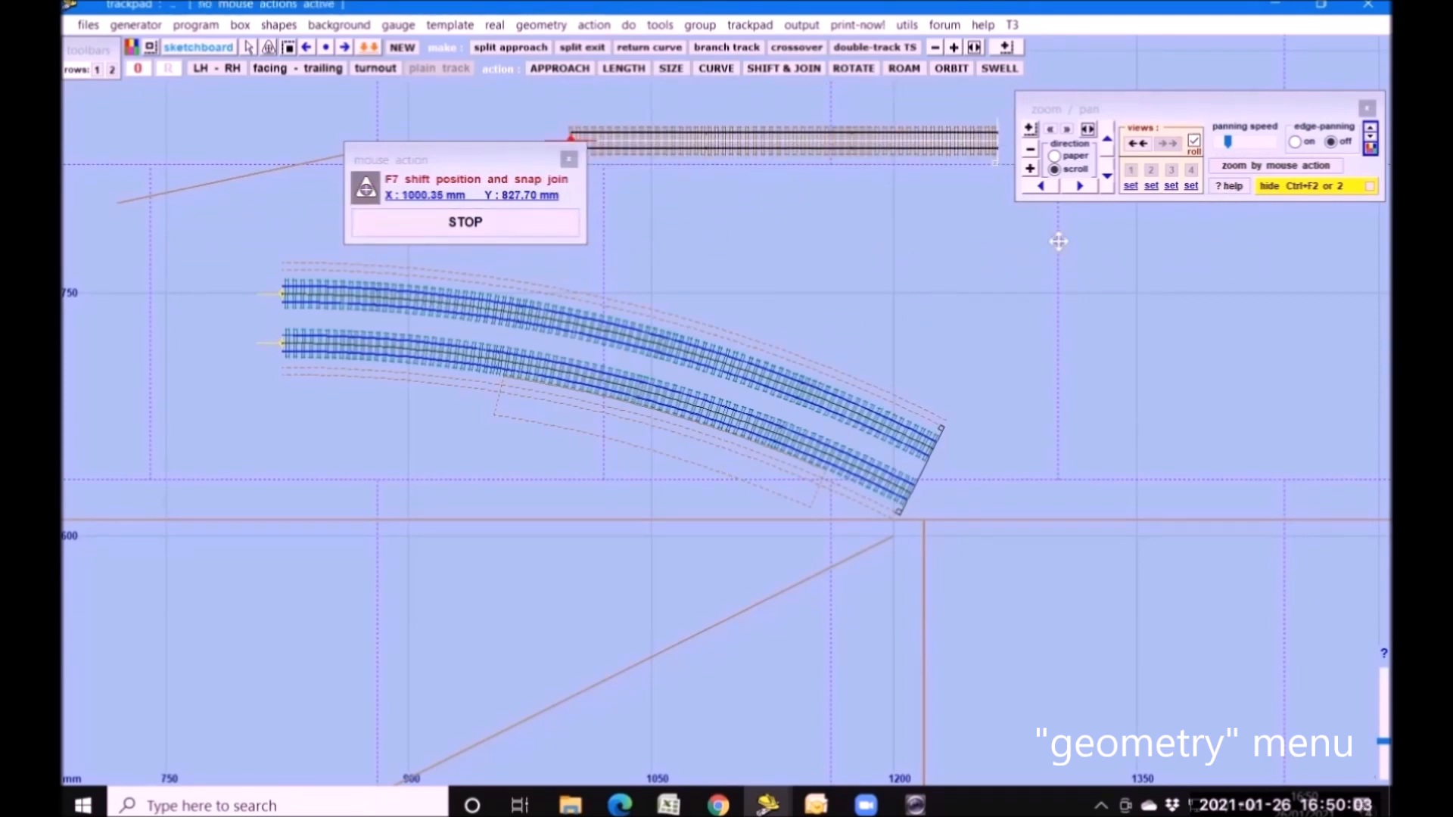
{"action": "left_click", "coordinate": [392, 69]}
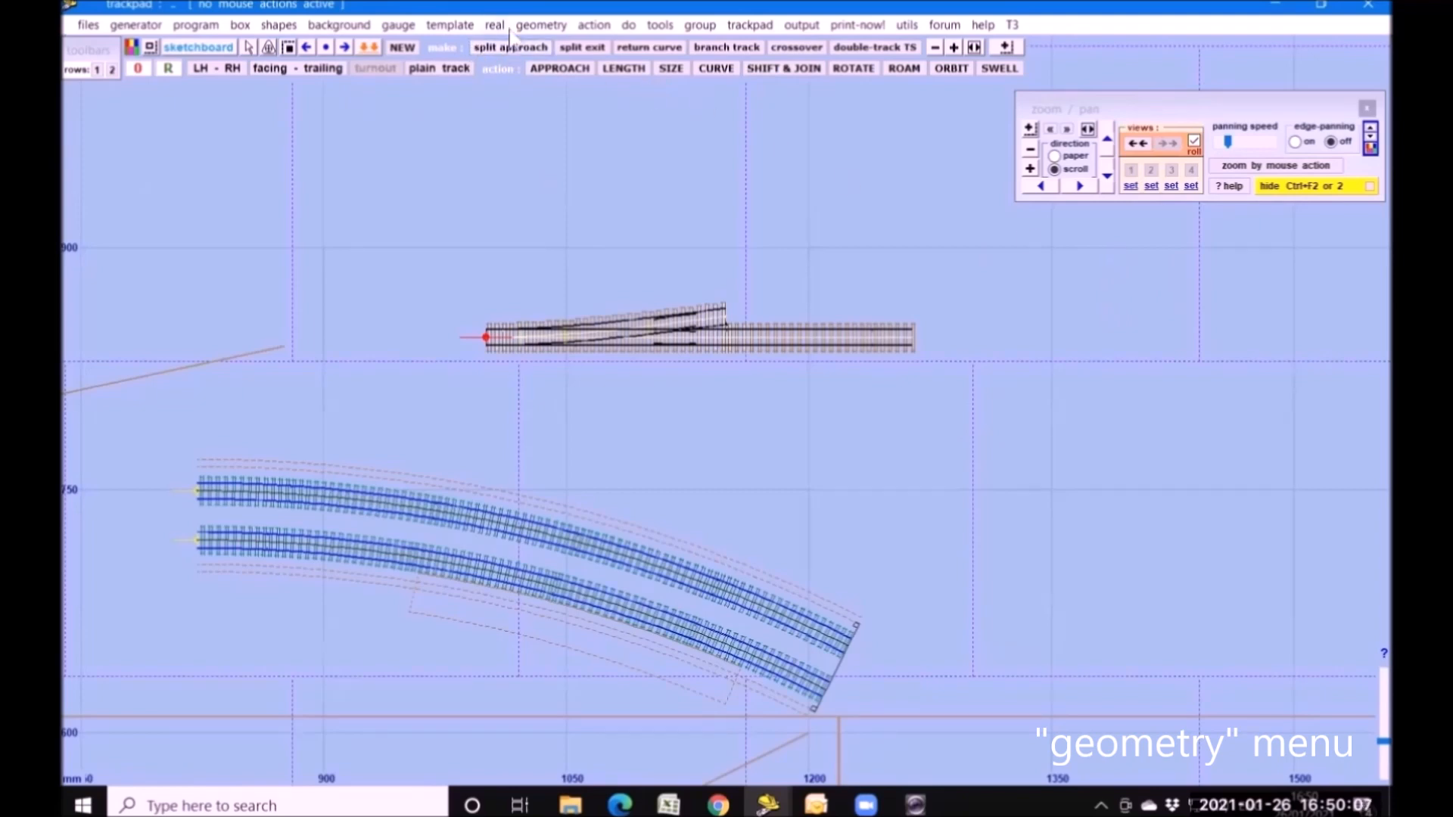
- Examine the peg position options available for the turnout, including the custom peg position settings
{"action": "left_click", "coordinate": [529, 25]}
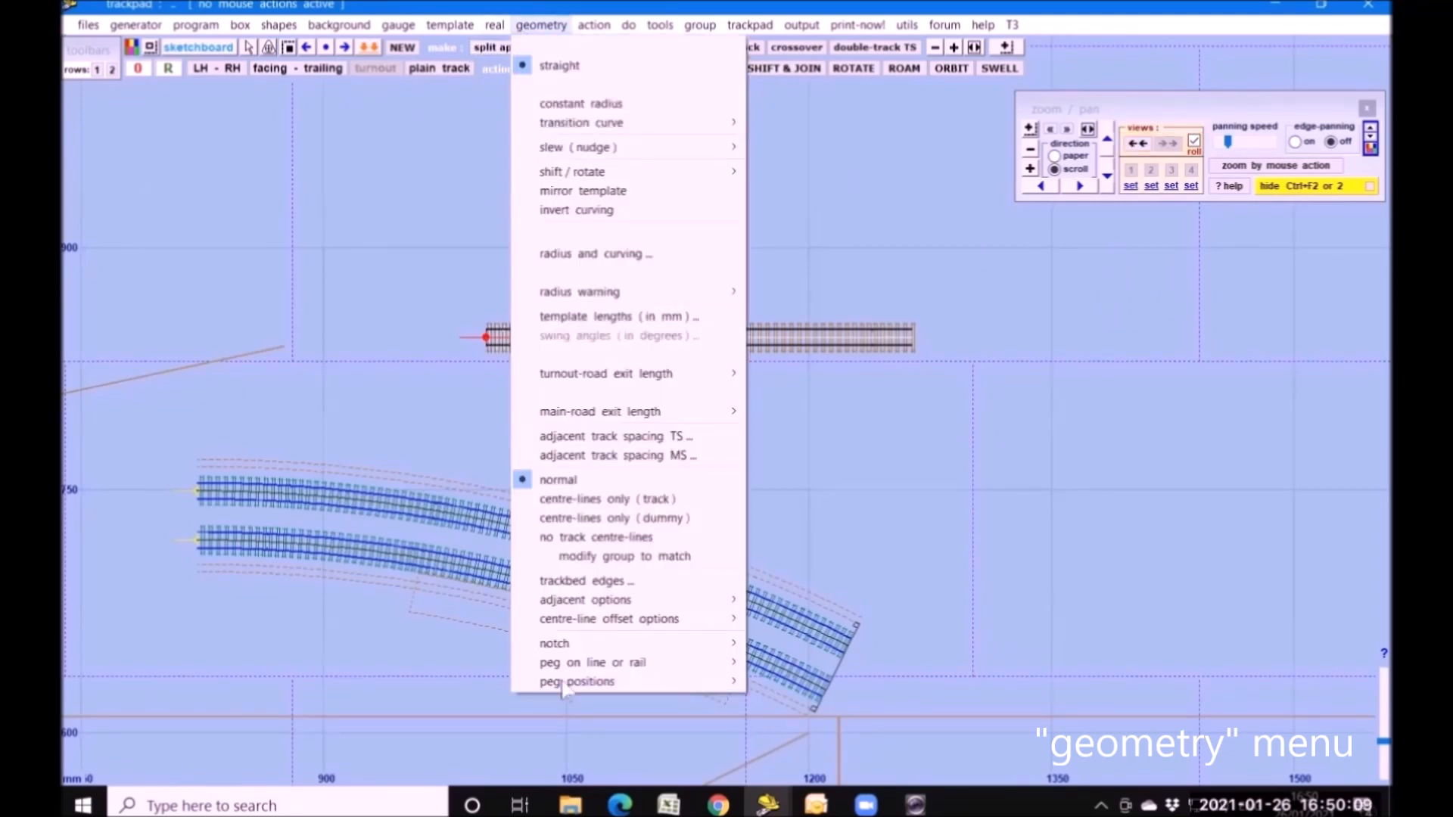
{"action": "mouse_move", "coordinate": [605, 680]}
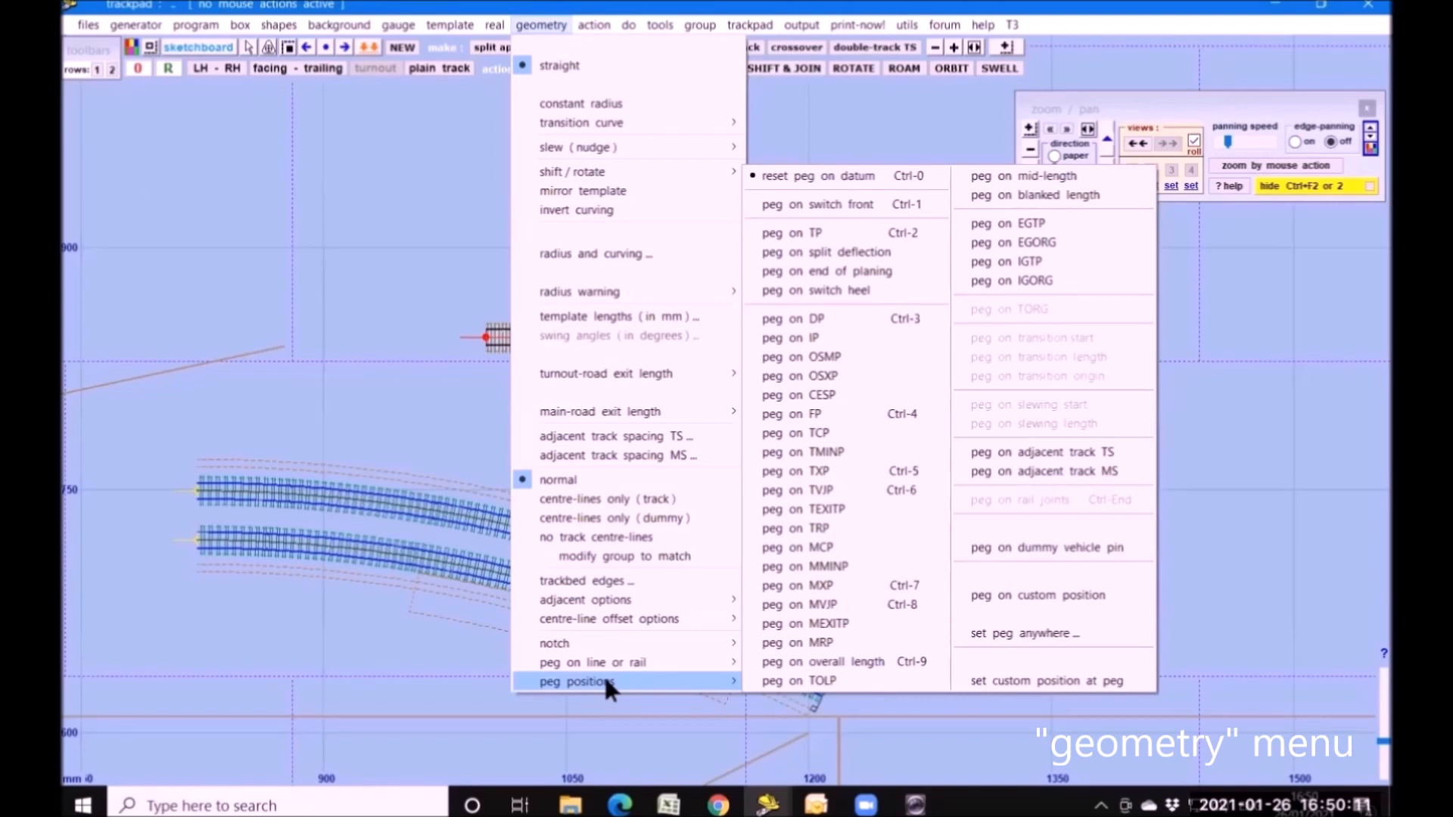
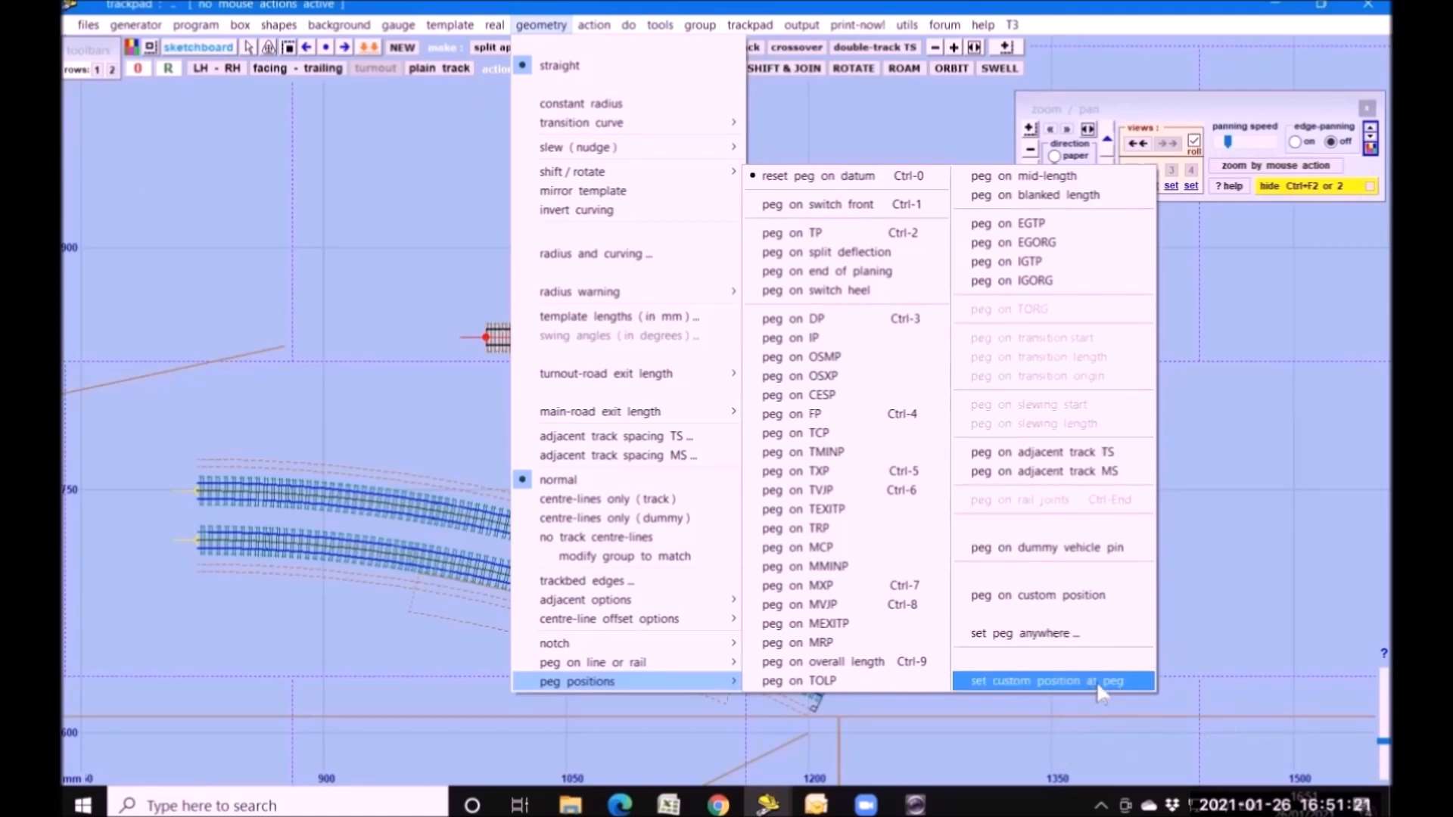
{"action": "left_click", "coordinate": [1245, 320]}
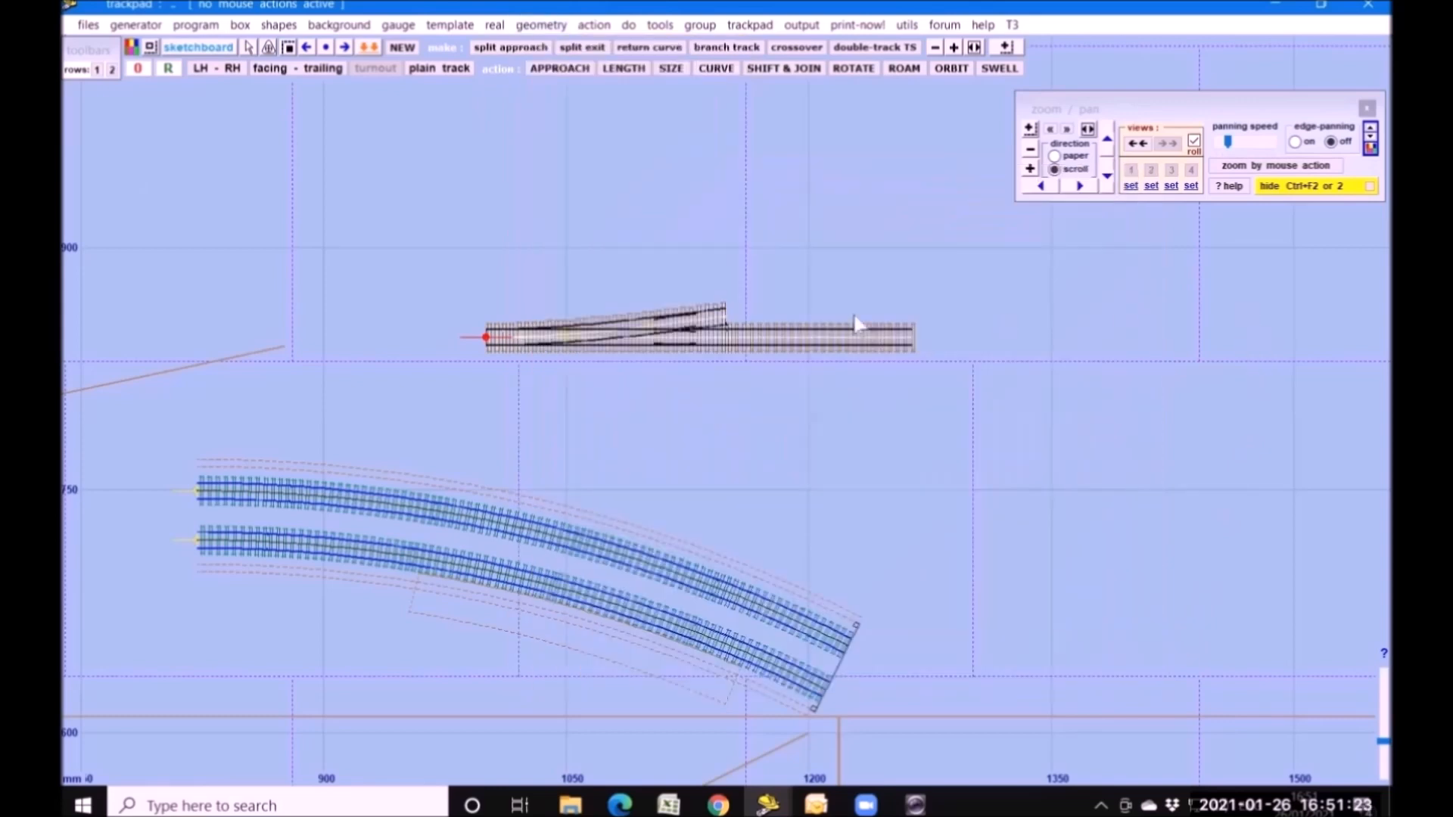
- Examine the available mouse actions for control geometry, real track, trackpad, group and shapes, and compare them with the geometry options
{"action": "left_click", "coordinate": [593, 25]}
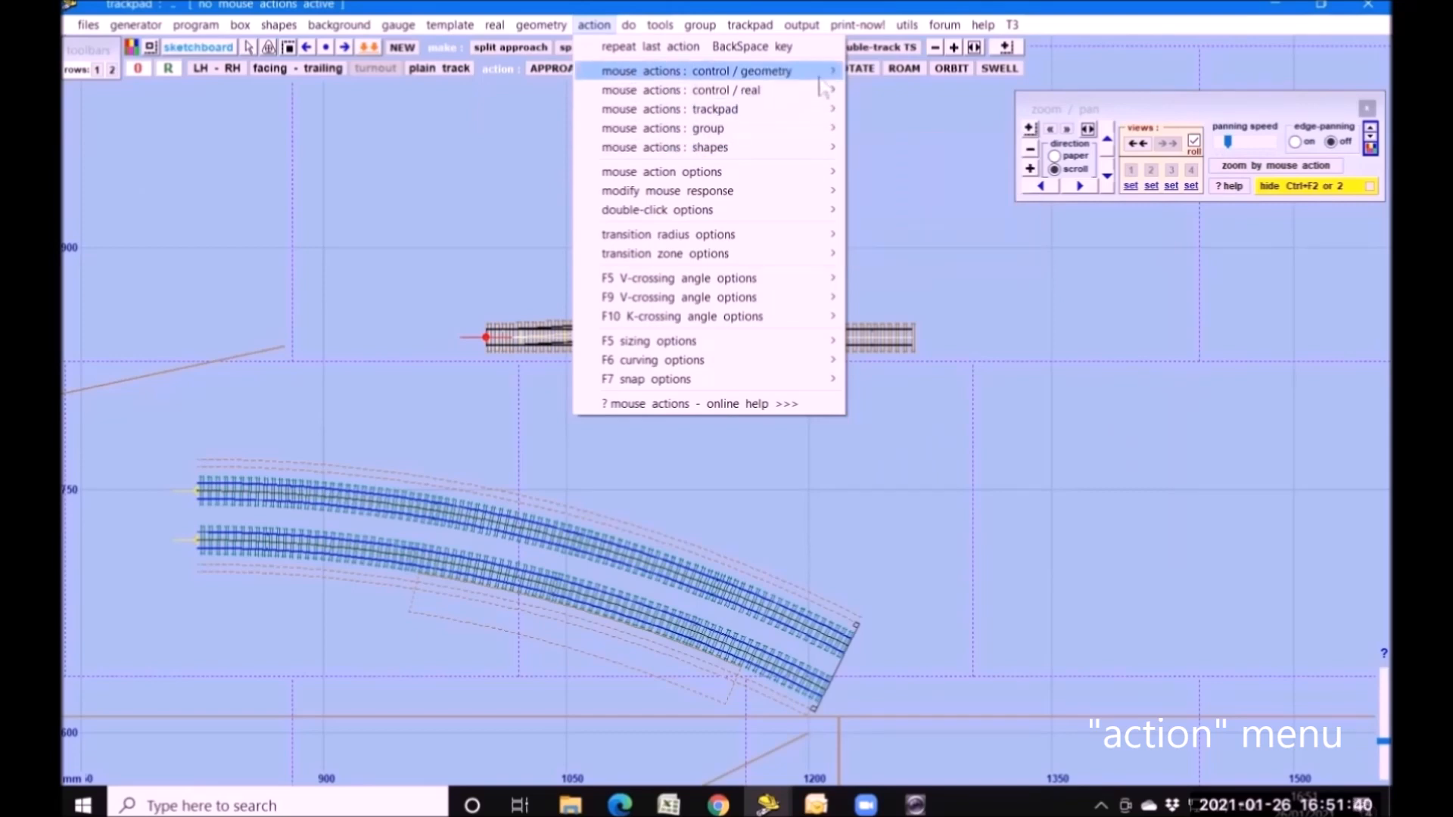
{"action": "mouse_move", "coordinate": [809, 76]}
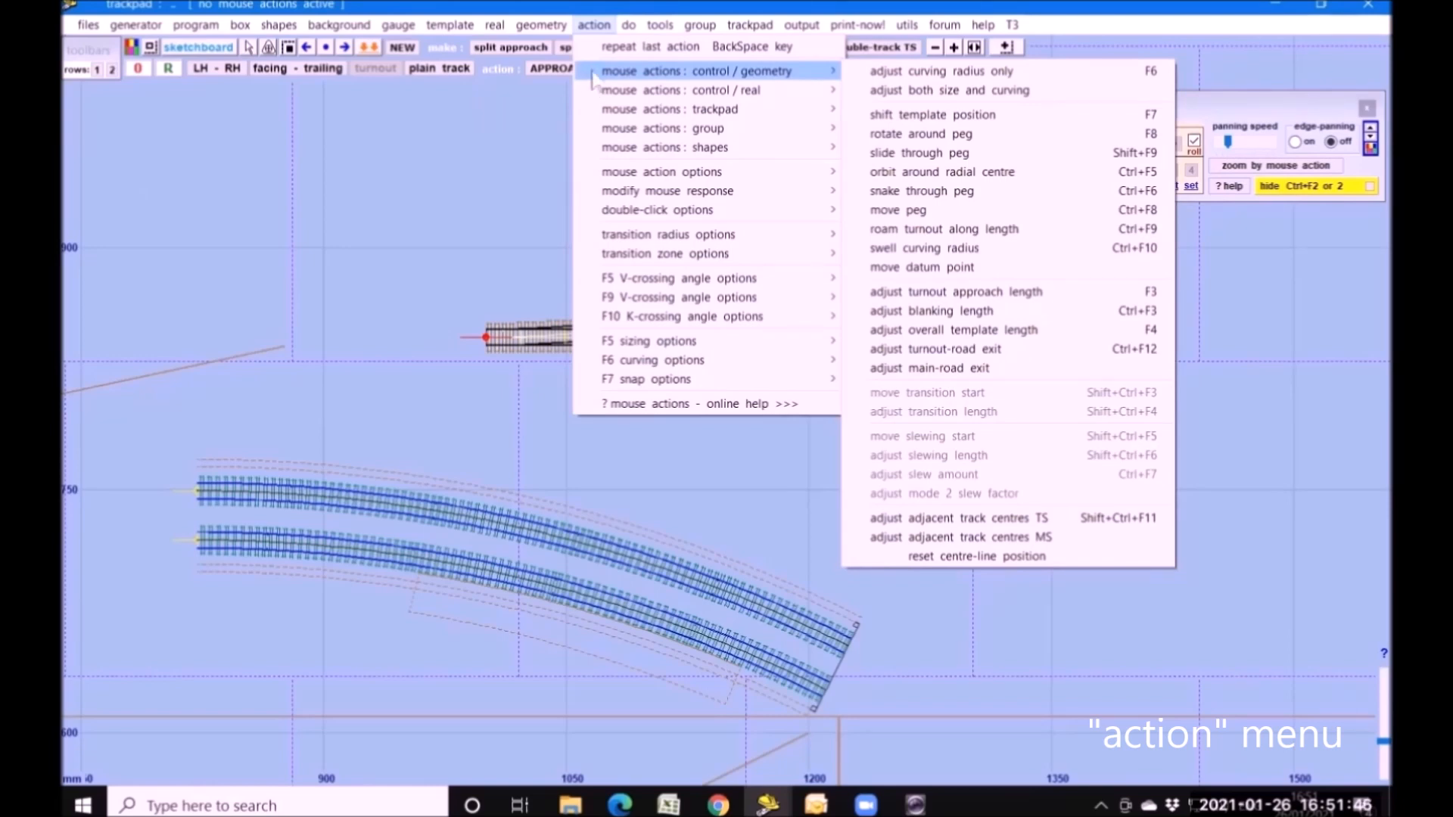
{"action": "mouse_move", "coordinate": [587, 86]}
{"action": "left_click", "coordinate": [411, 179]}
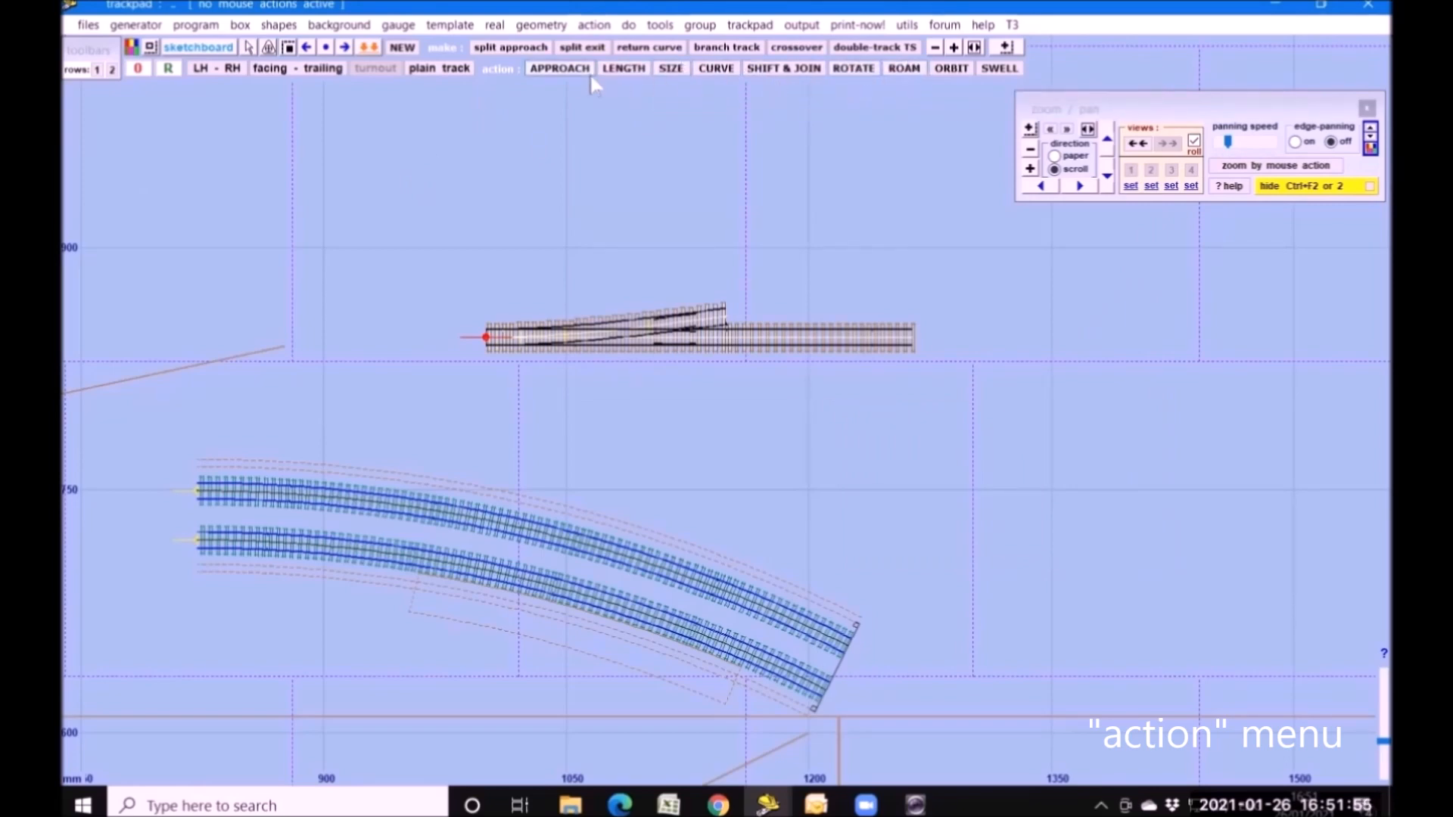
{"action": "left_click", "coordinate": [594, 25]}
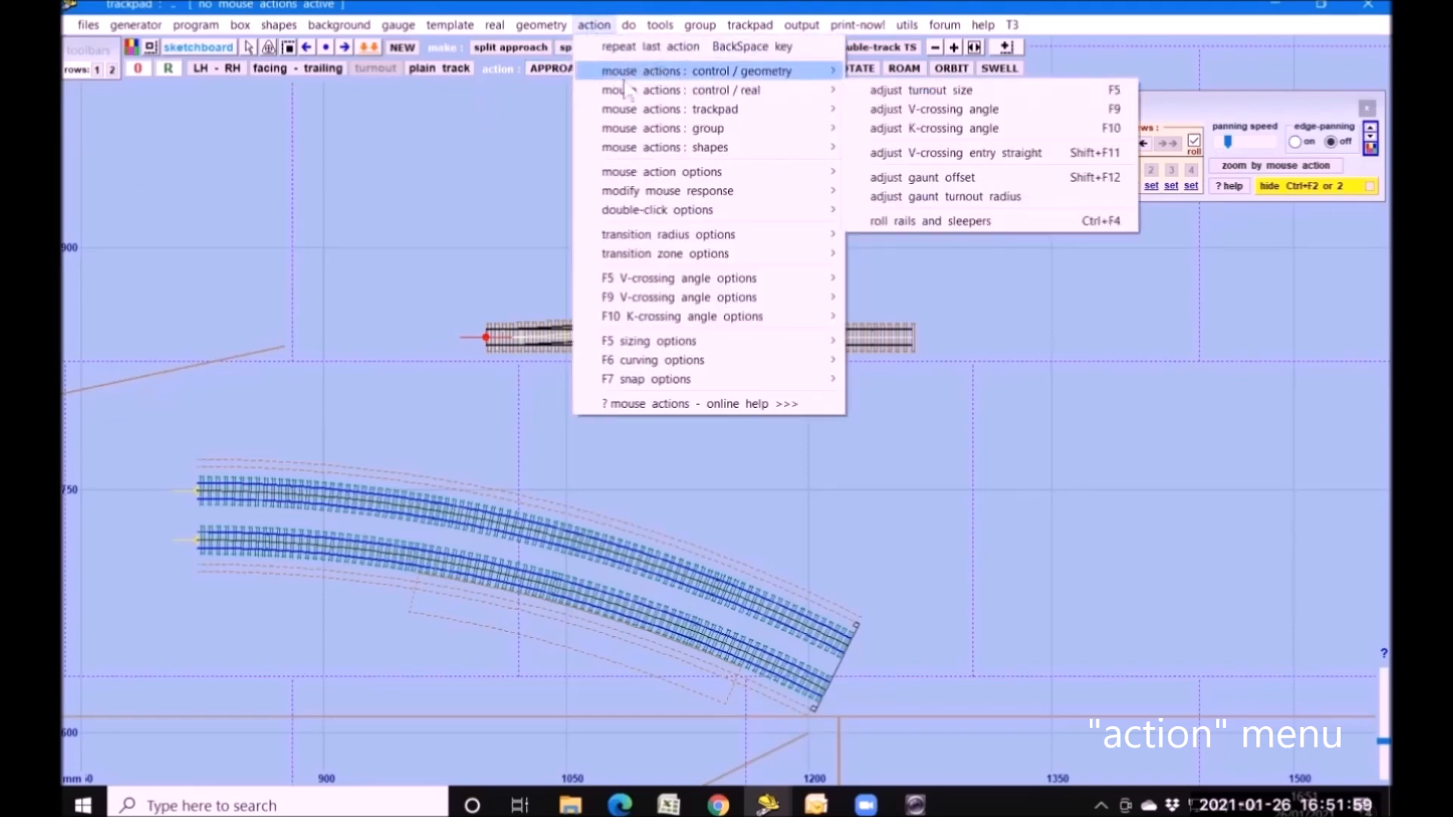
{"action": "mouse_move", "coordinate": [697, 150]}
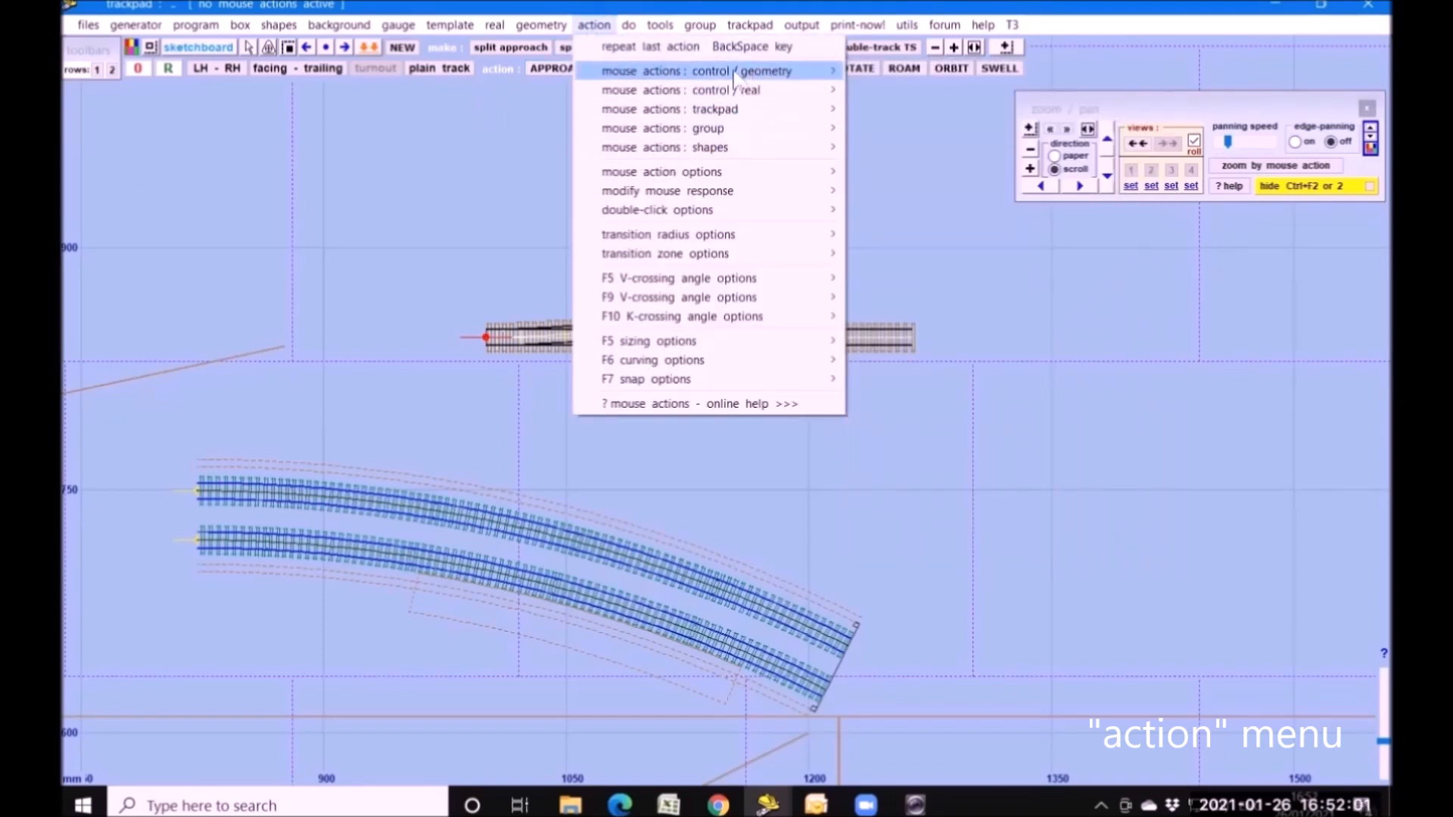
{"action": "mouse_move", "coordinate": [733, 74]}
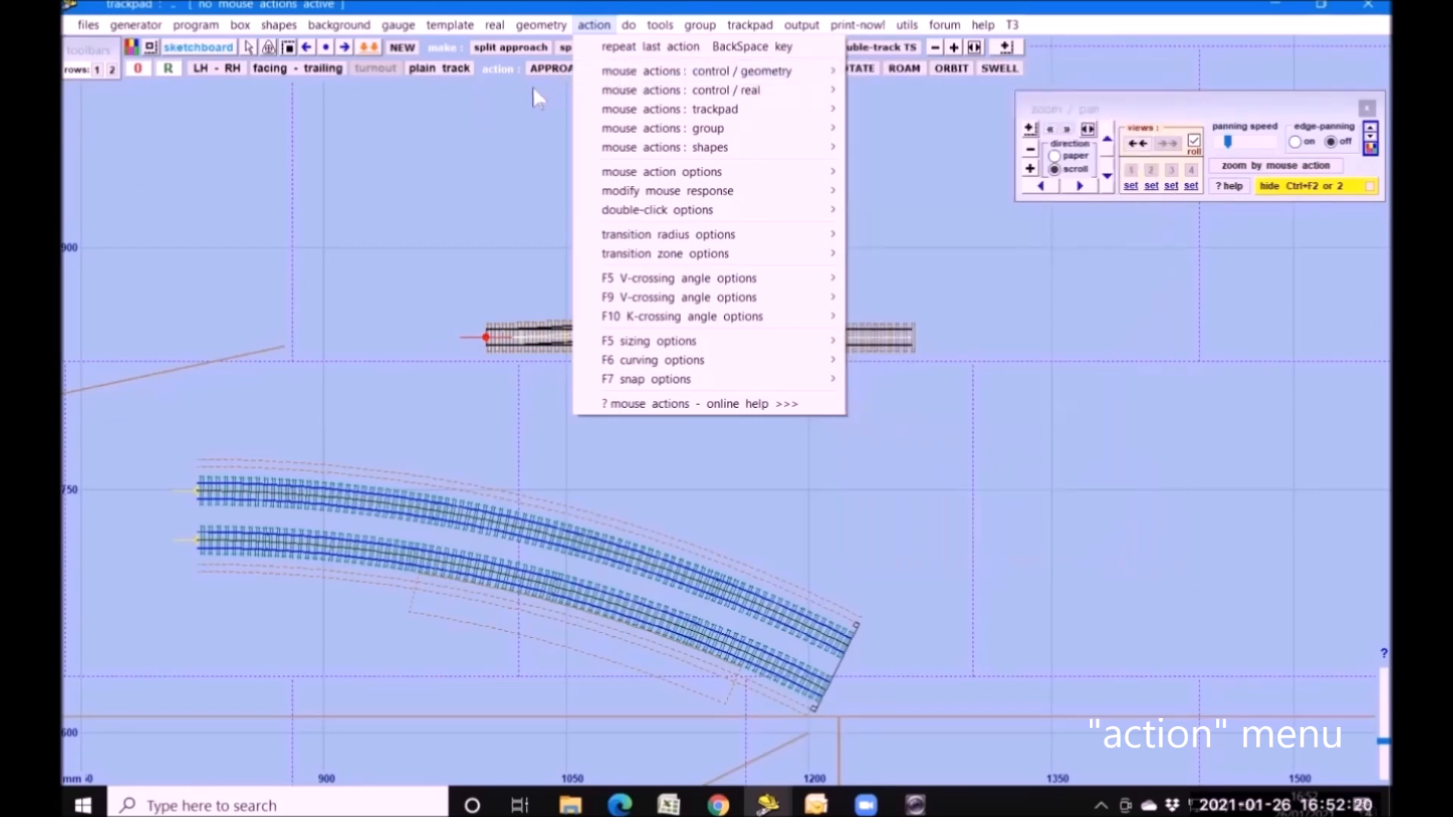
{"action": "mouse_move", "coordinate": [528, 30]}
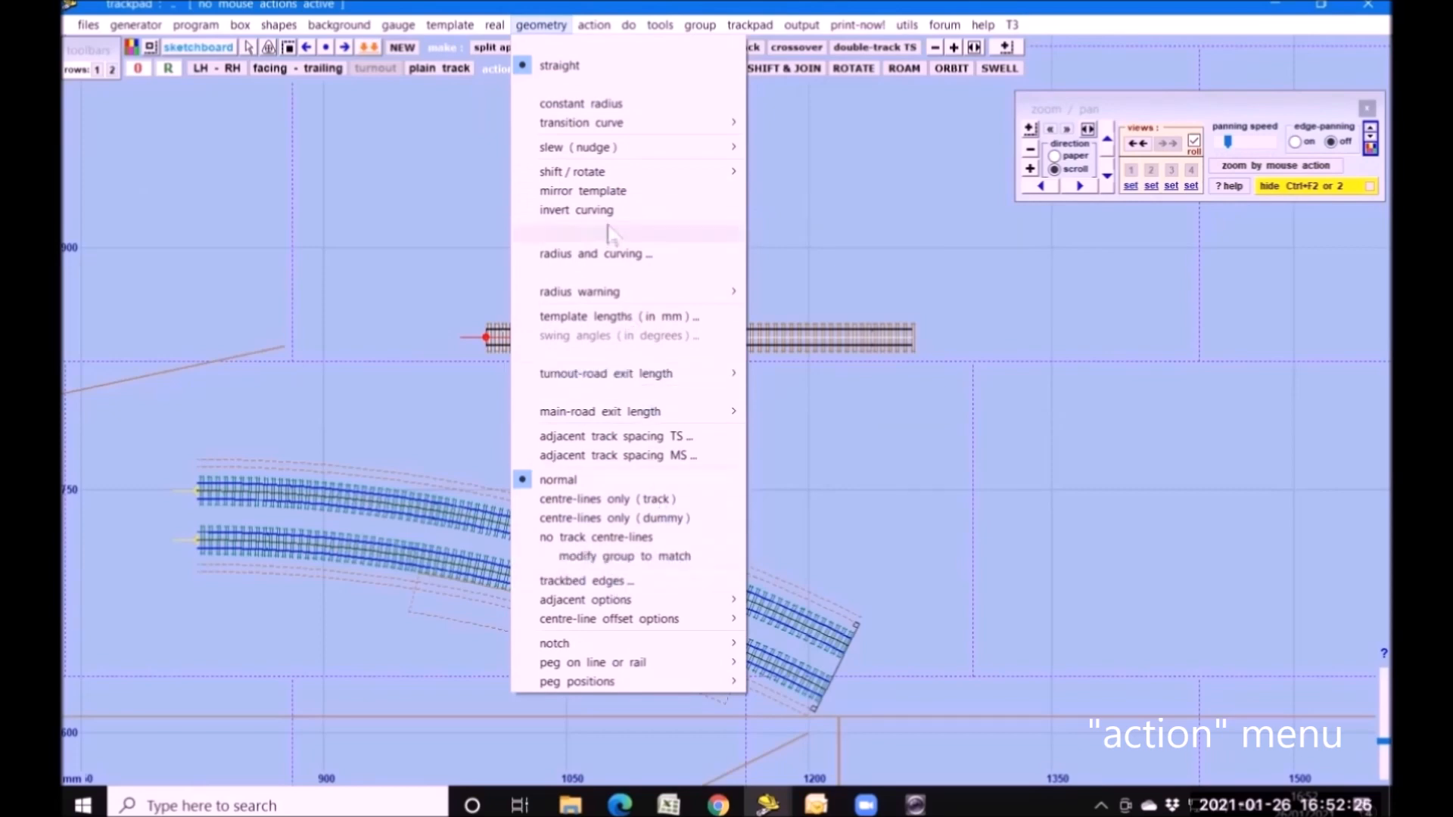
{"action": "left_click", "coordinate": [878, 213]}
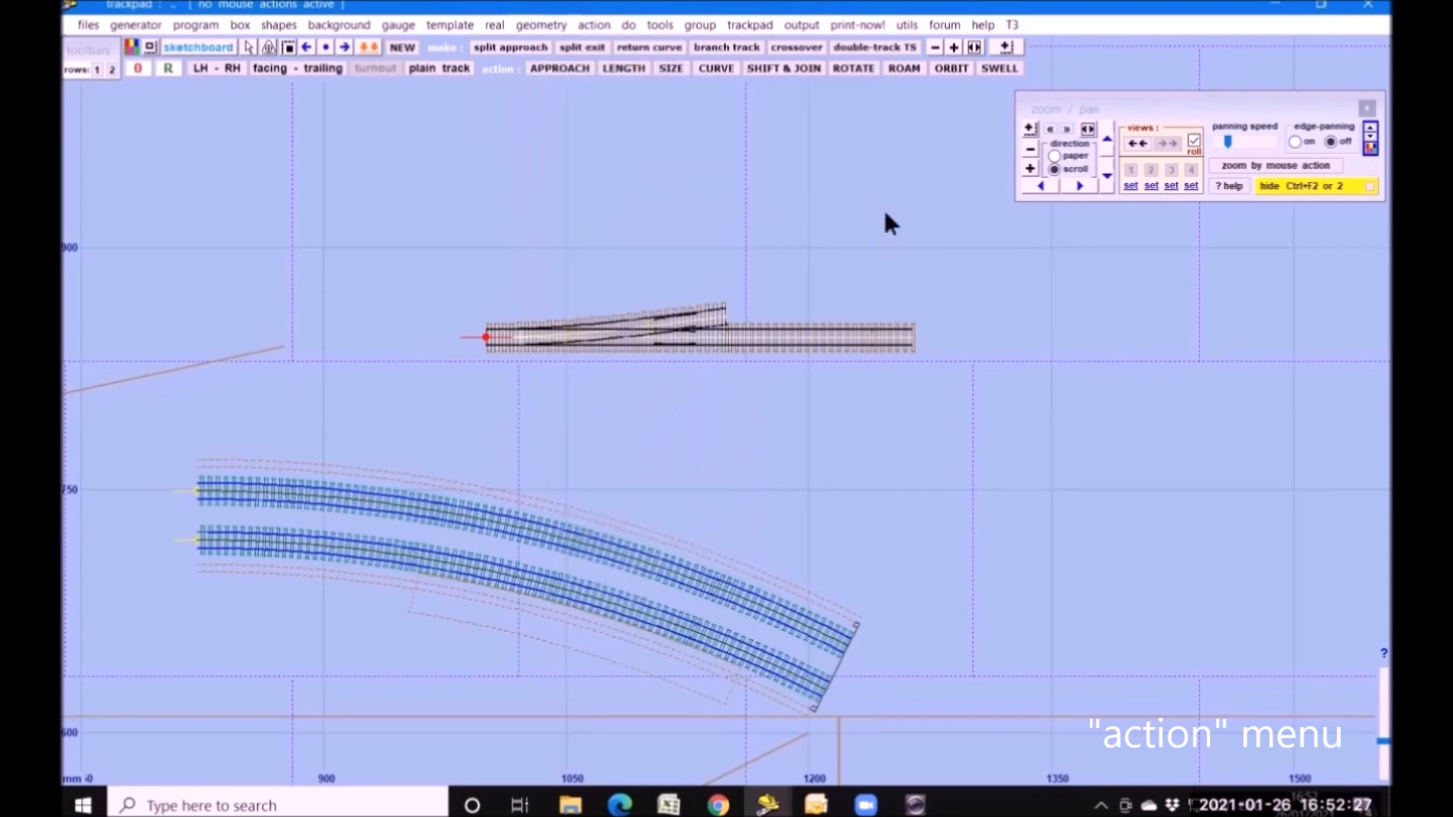
- Examine the available mouse actions for control geometry, real track, trackpad and shapes, comparing them with the real track options
{"action": "left_click", "coordinate": [602, 29]}
{"action": "mouse_move", "coordinate": [596, 92]}
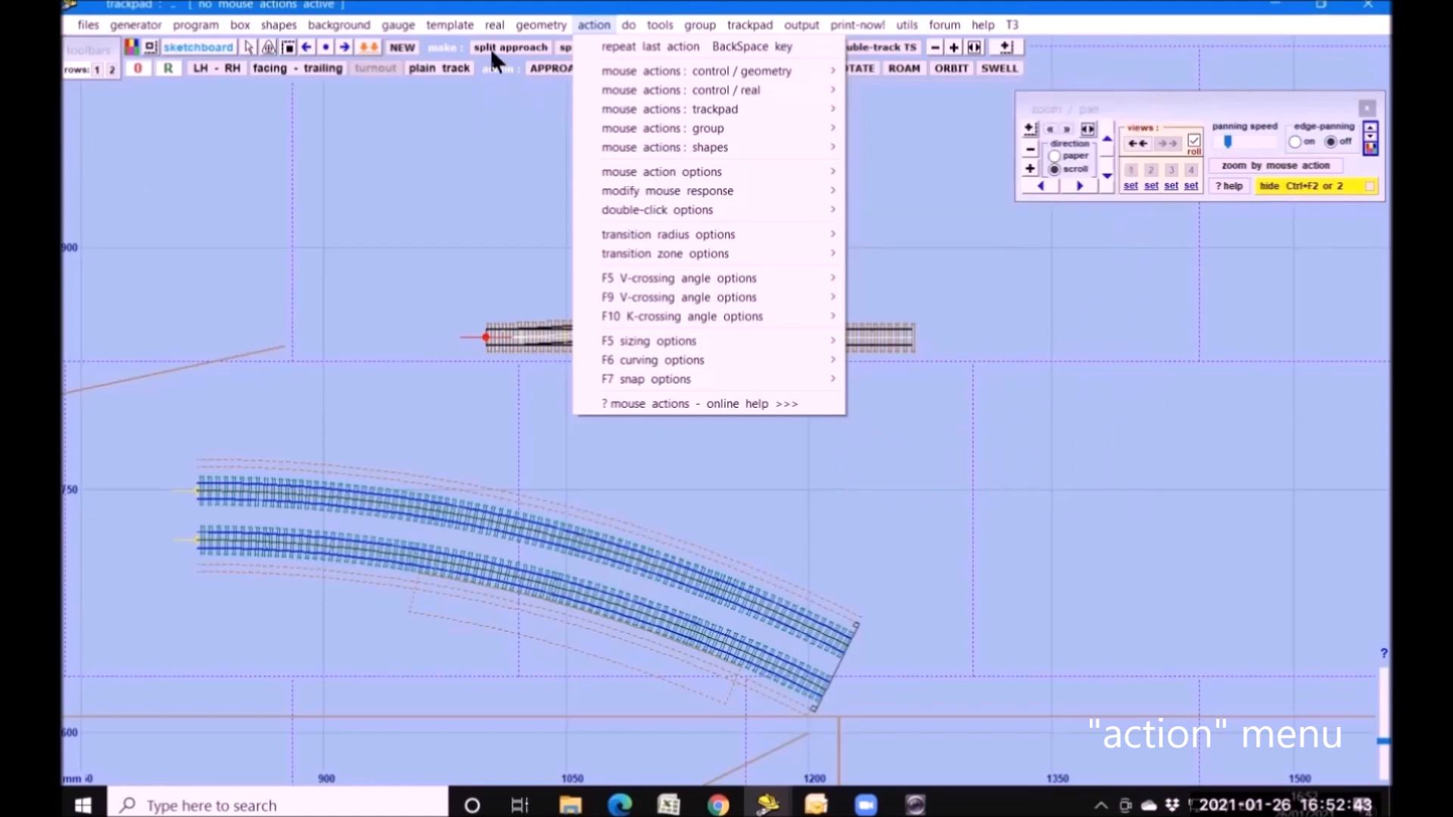
{"action": "mouse_move", "coordinate": [494, 25]}
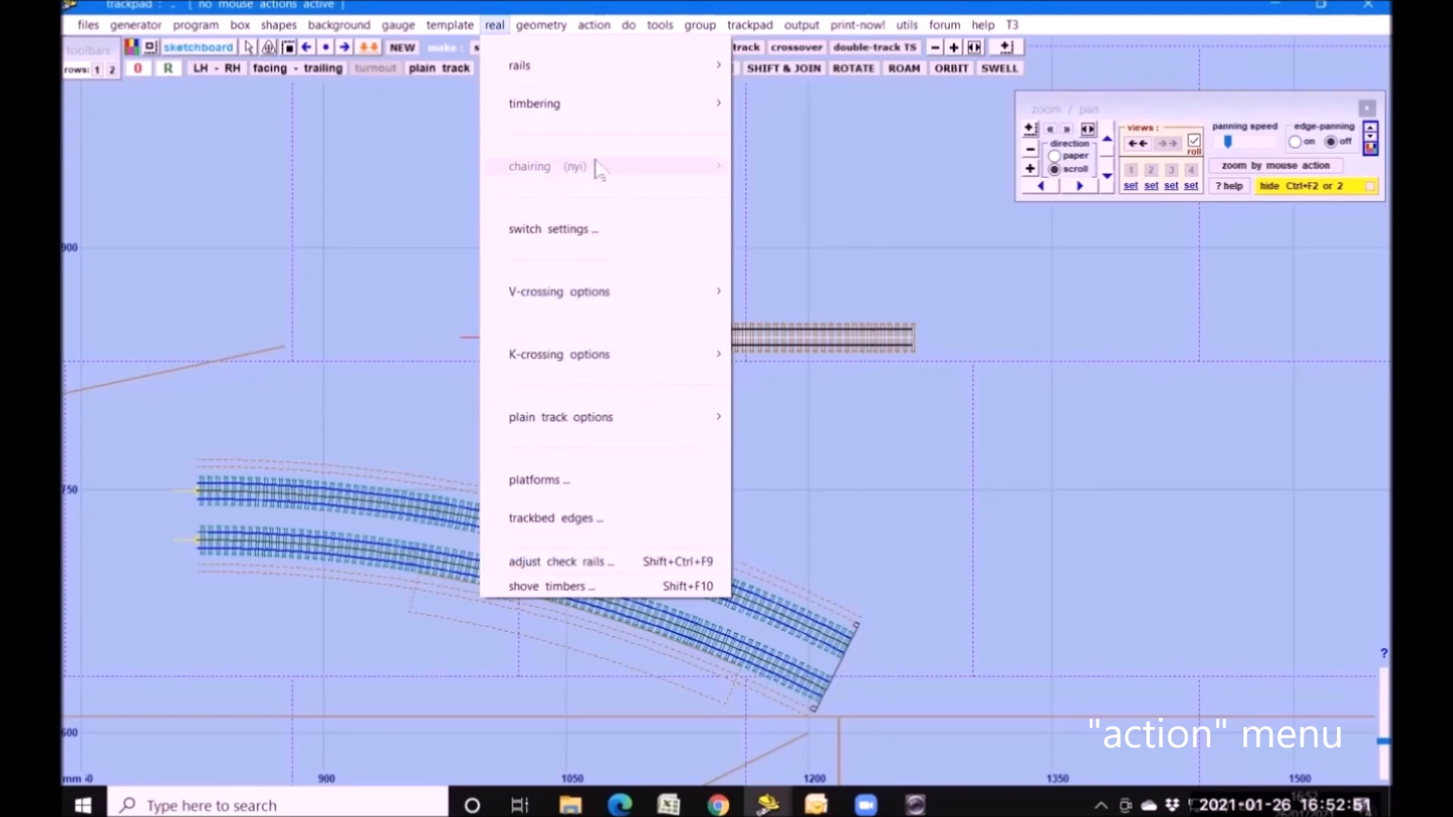
{"action": "mouse_move", "coordinate": [594, 25]}
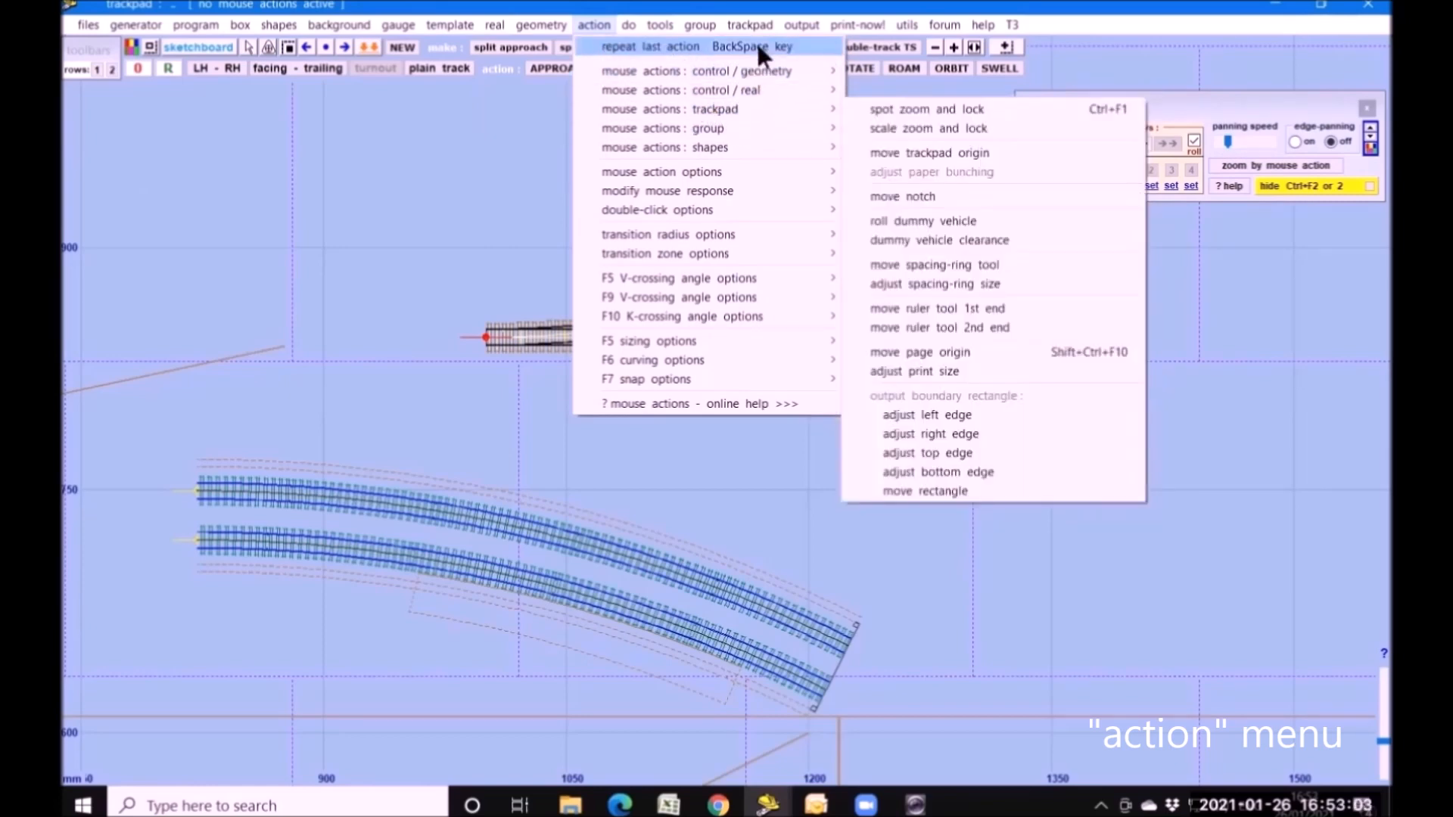
{"action": "mouse_move", "coordinate": [753, 26]}
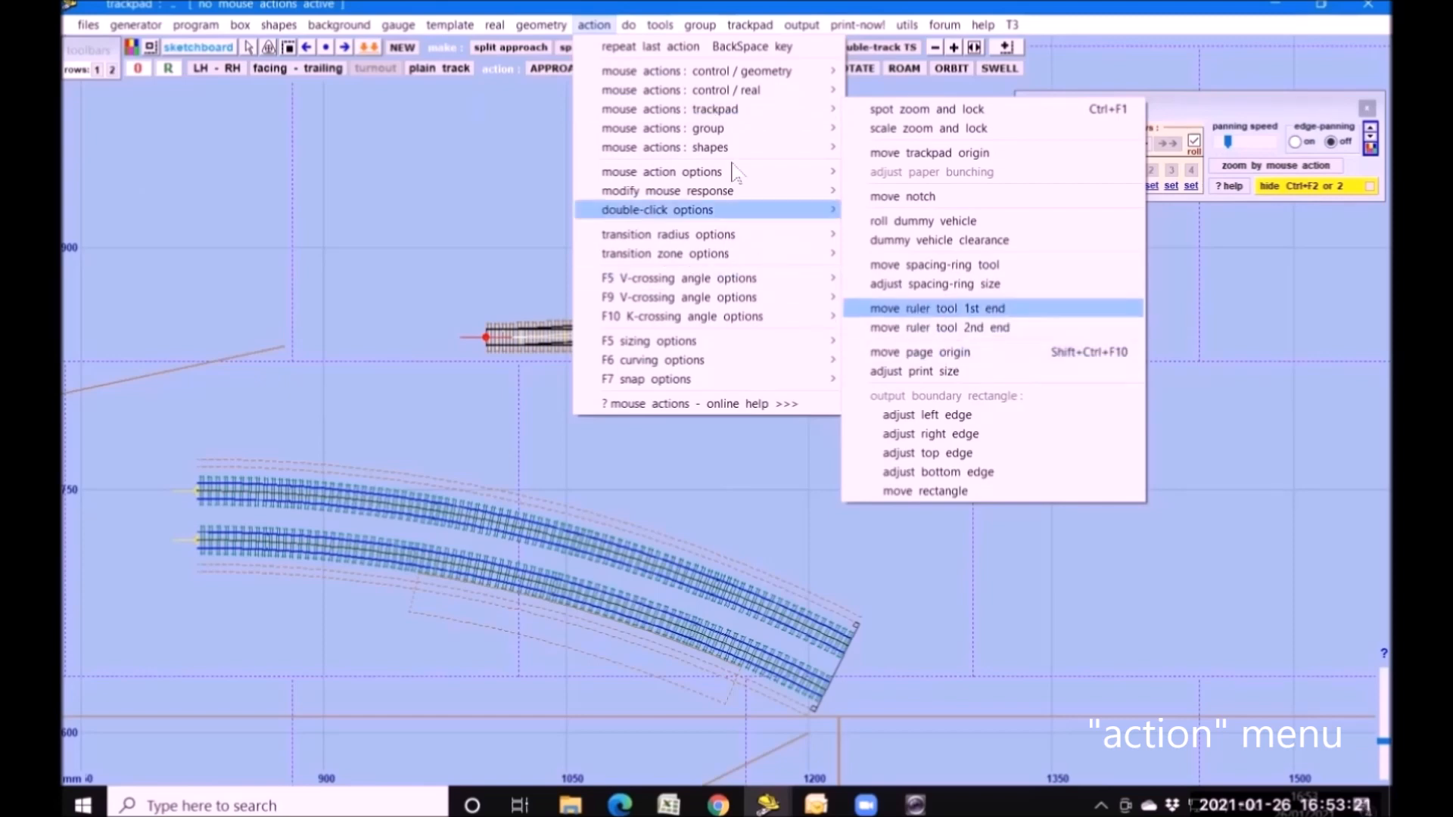
{"action": "mouse_move", "coordinate": [731, 138]}
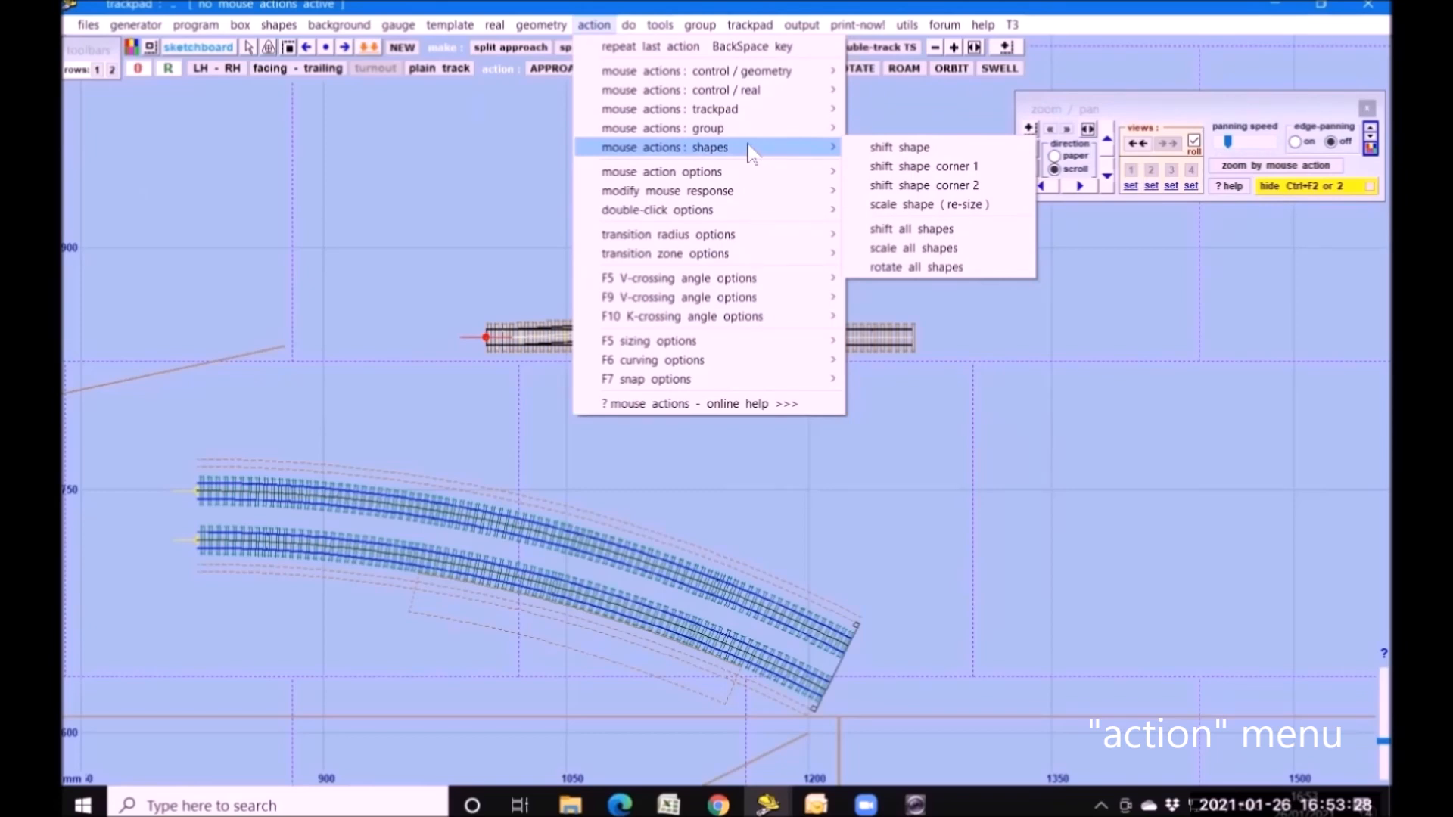
{"action": "left_click", "coordinate": [563, 168]}
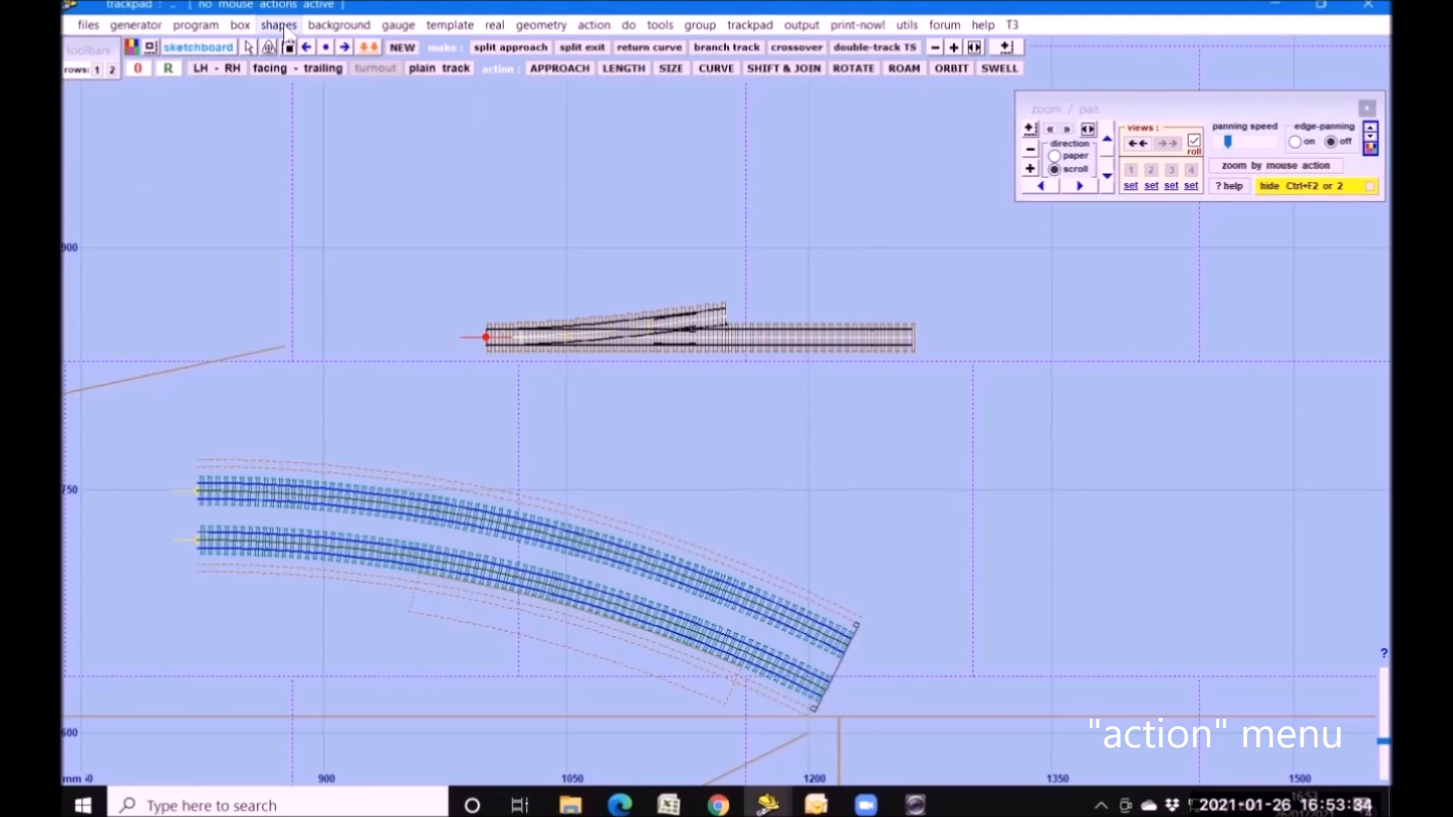
{"action": "left_click", "coordinate": [594, 25]}
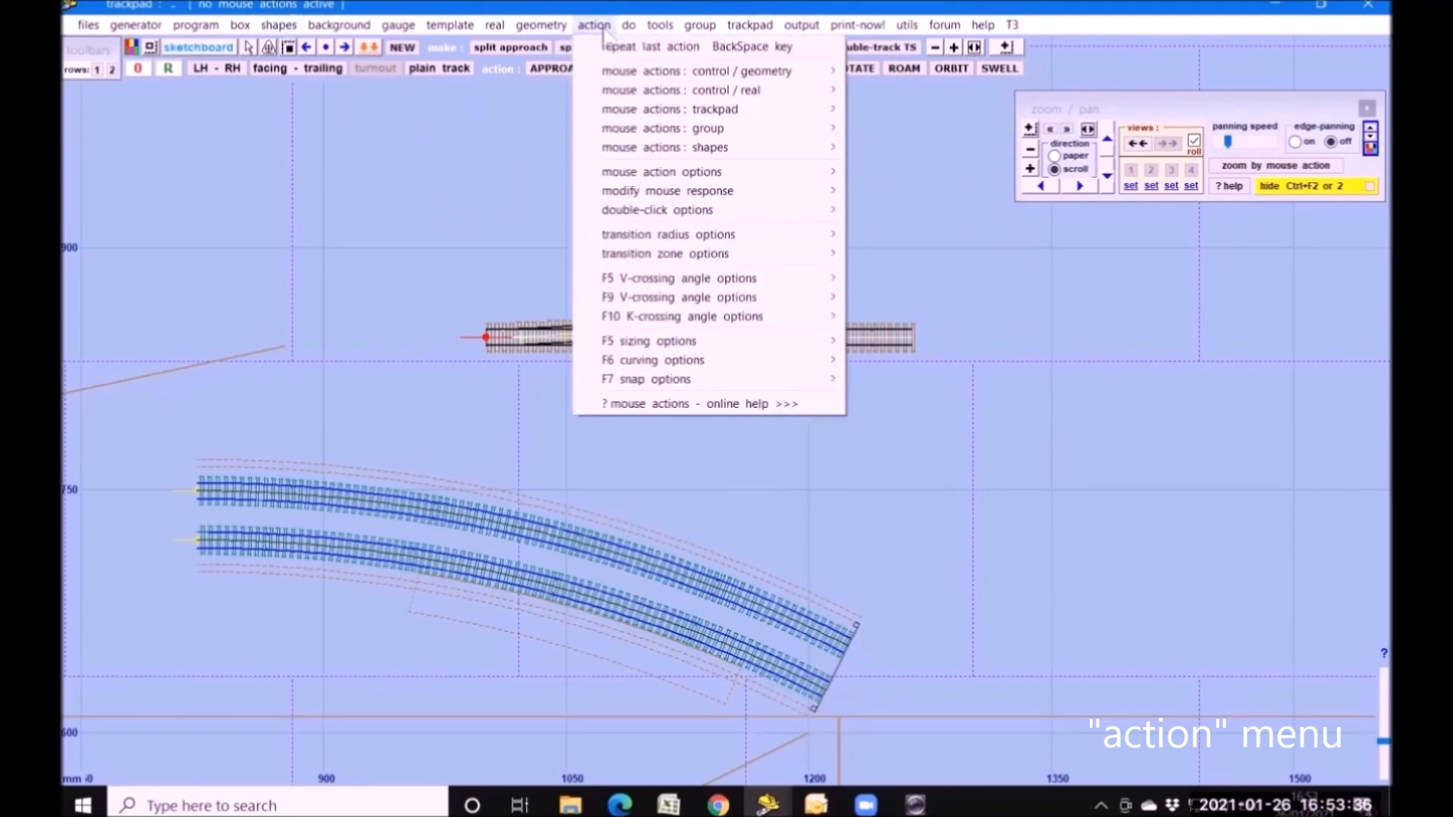
{"action": "mouse_move", "coordinate": [632, 149]}
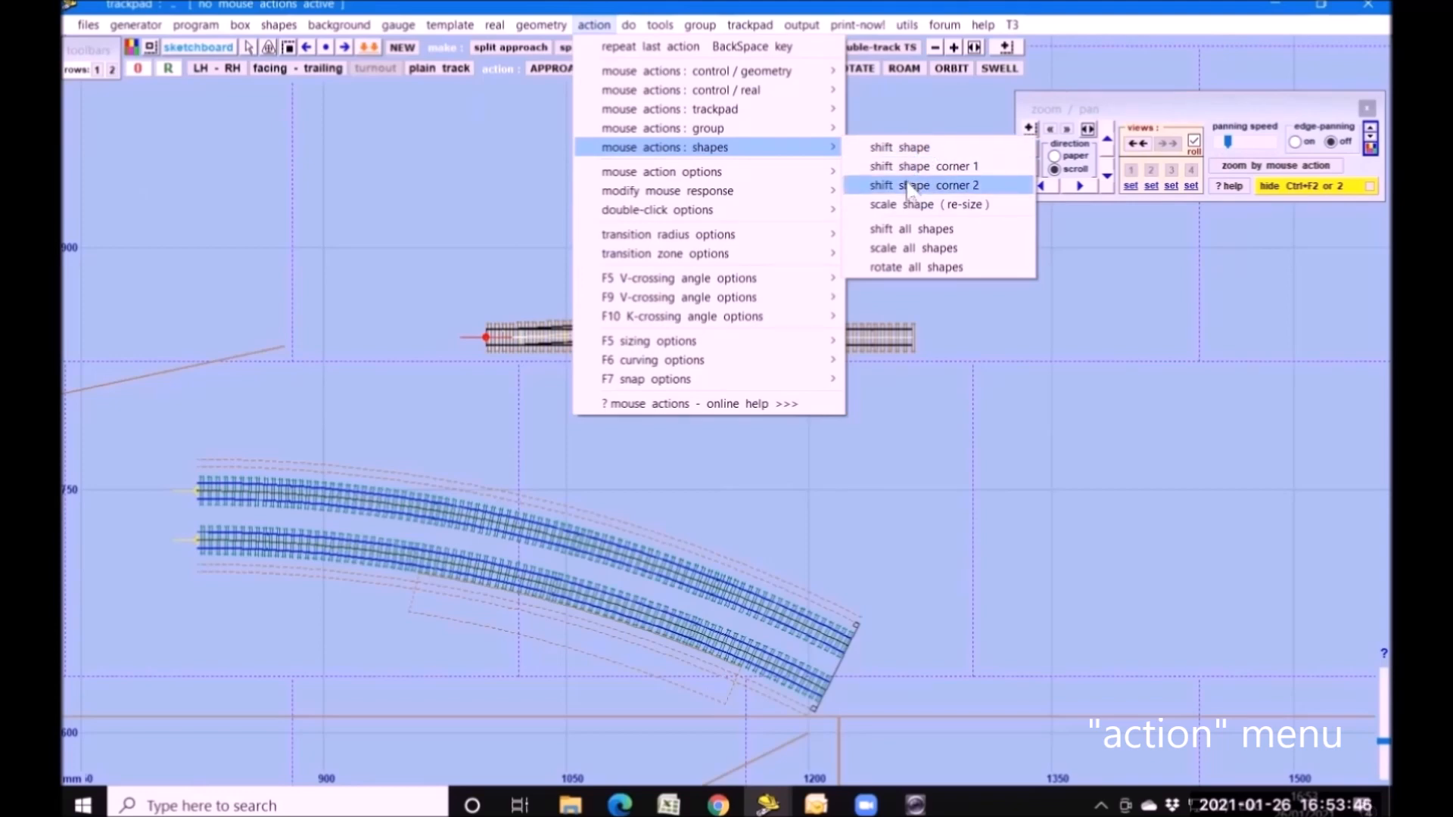
{"action": "mouse_move", "coordinate": [678, 111]}
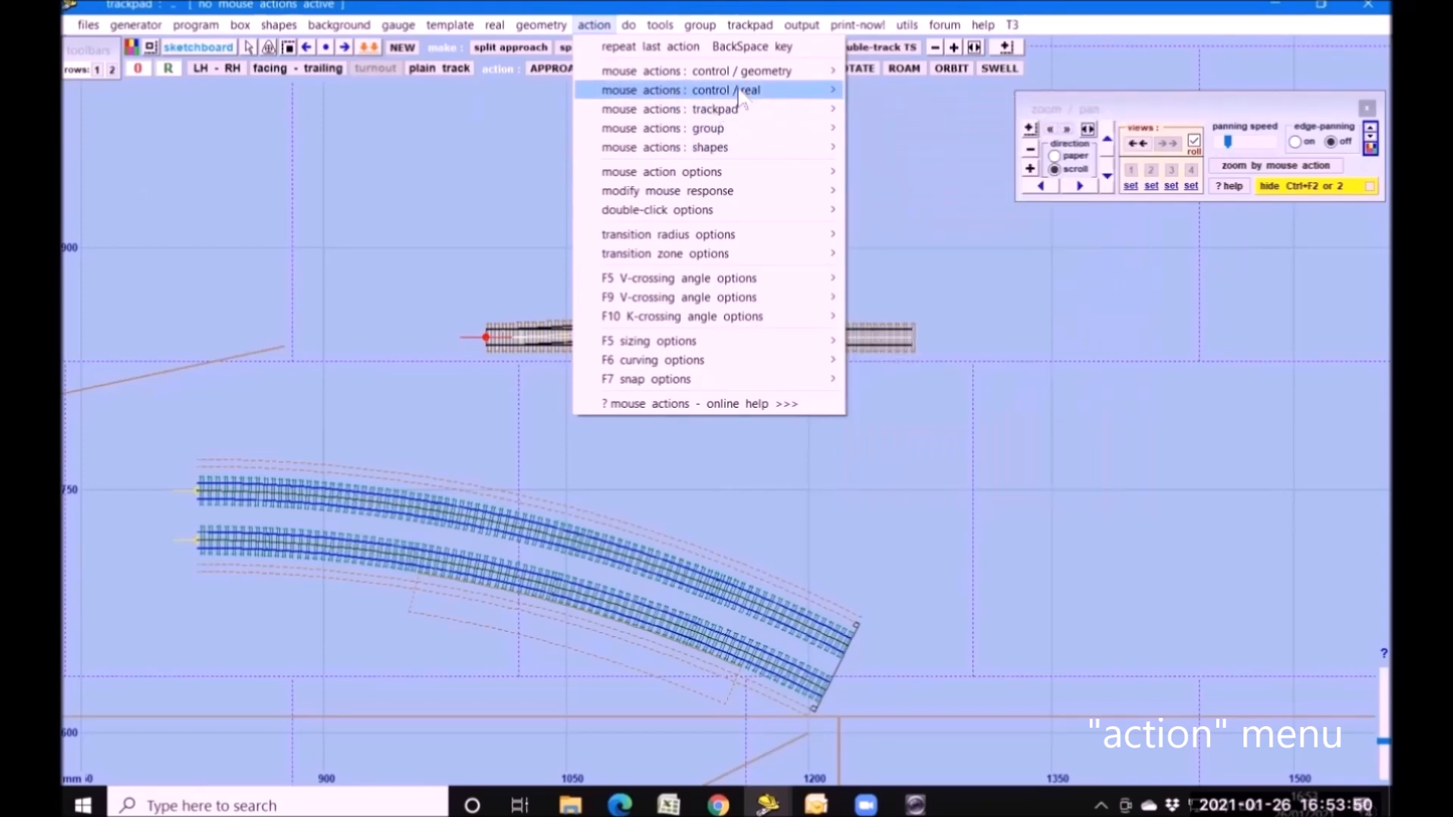
- Examine the mouse action options, mouse response, double-click, transition and crossing angle options, and the control geometry actions
{"action": "mouse_move", "coordinate": [744, 73]}
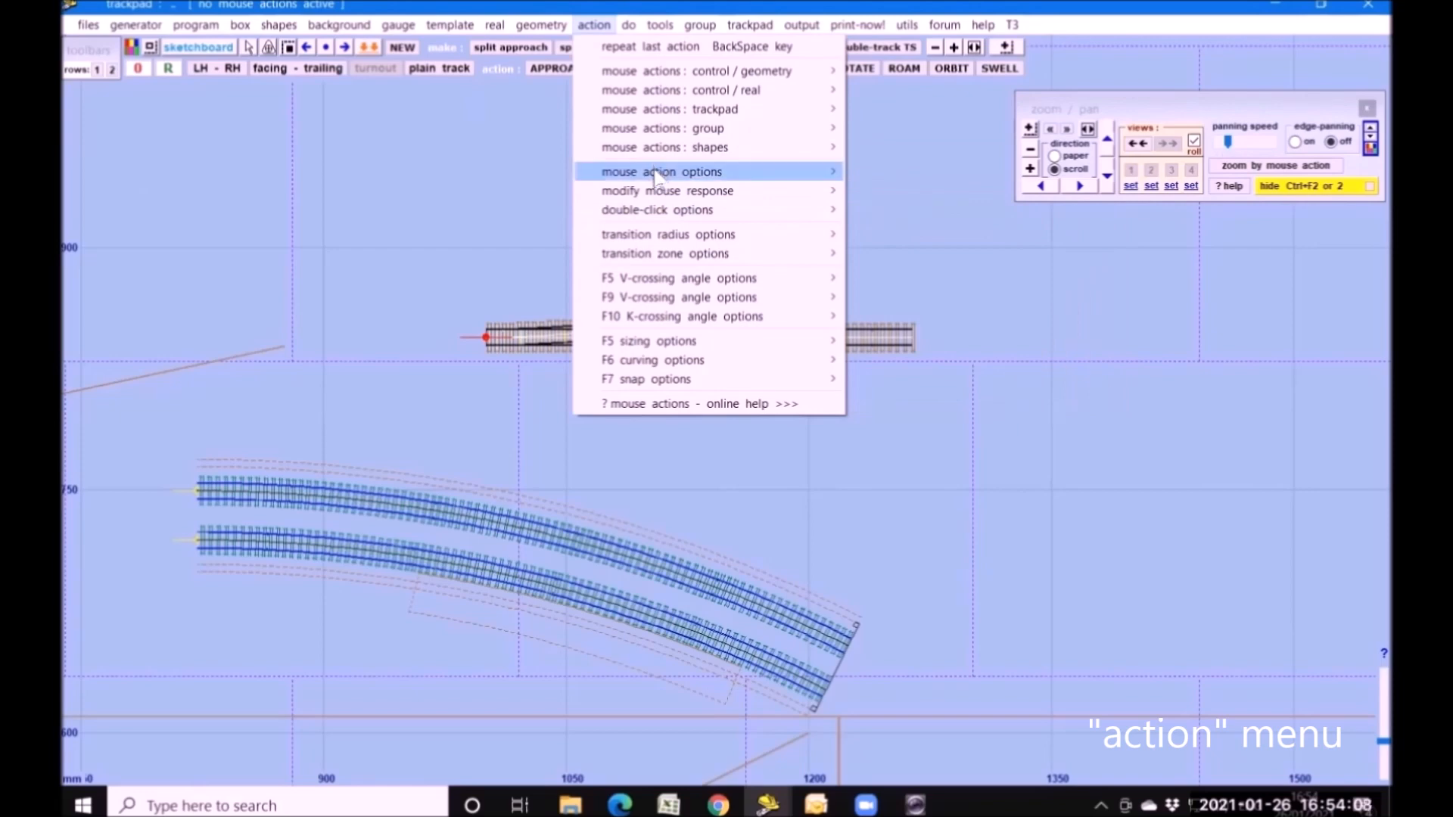
{"action": "mouse_move", "coordinate": [658, 175]}
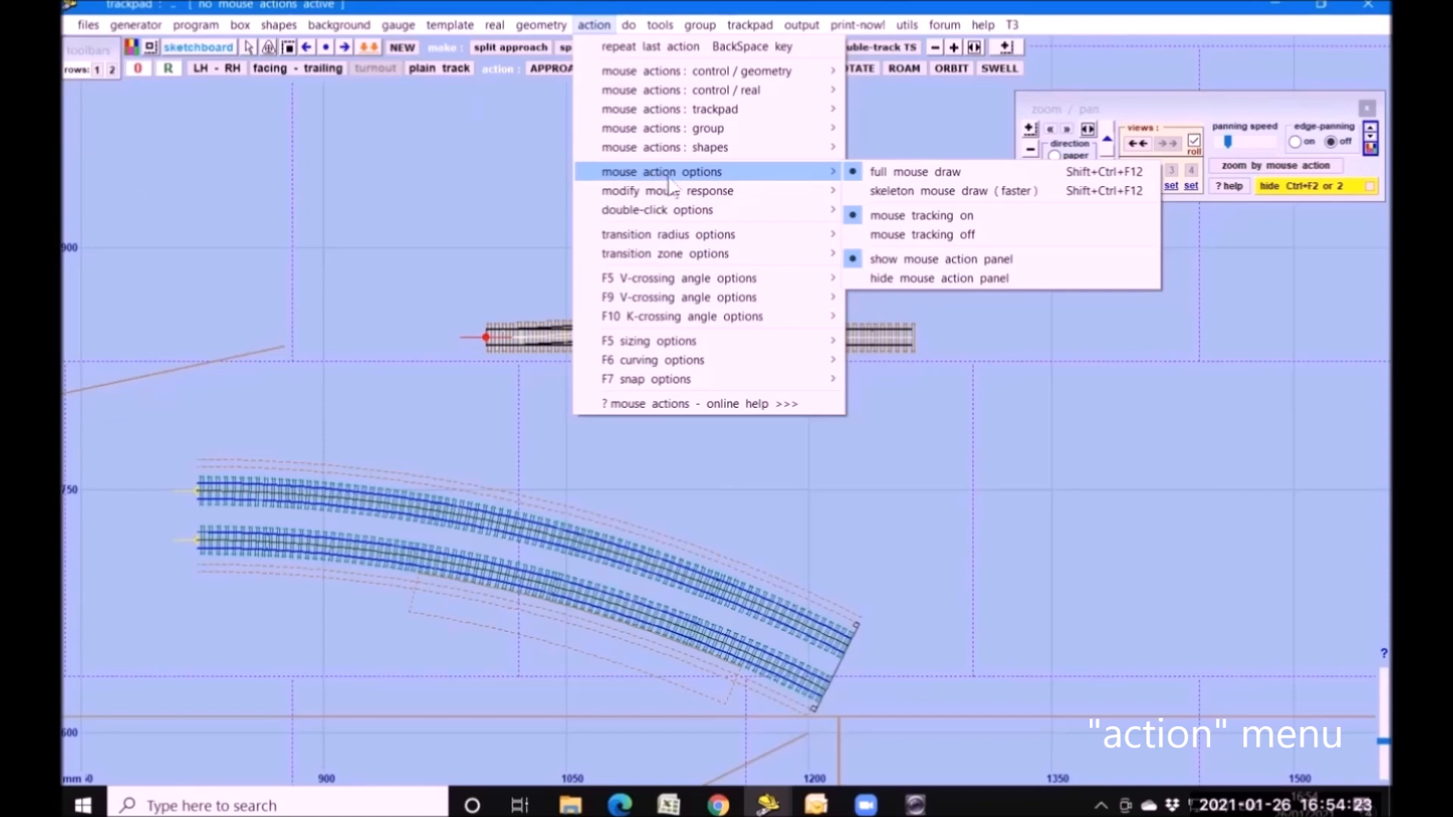
{"action": "mouse_move", "coordinate": [702, 194]}
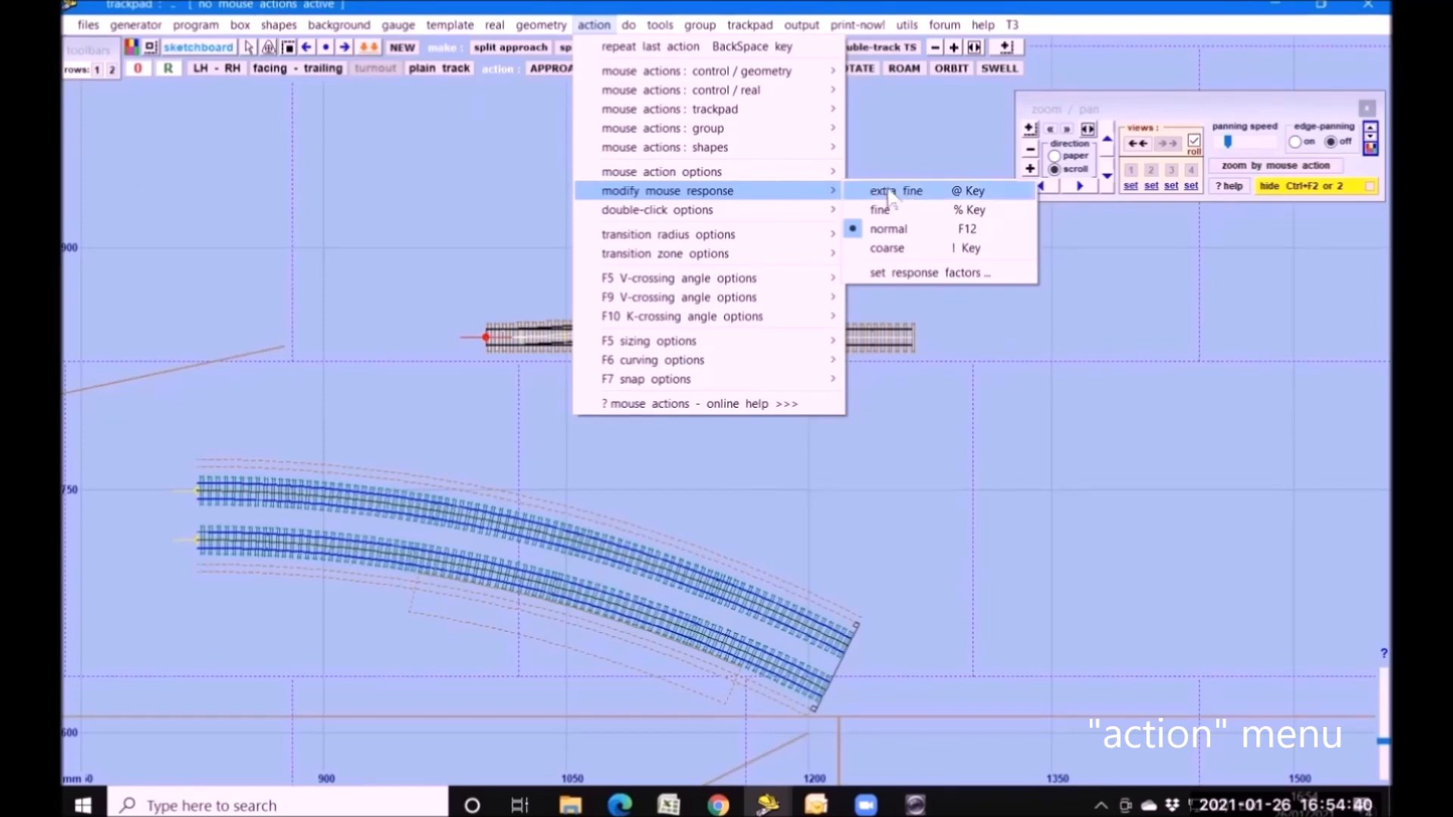
{"action": "mouse_move", "coordinate": [785, 211]}
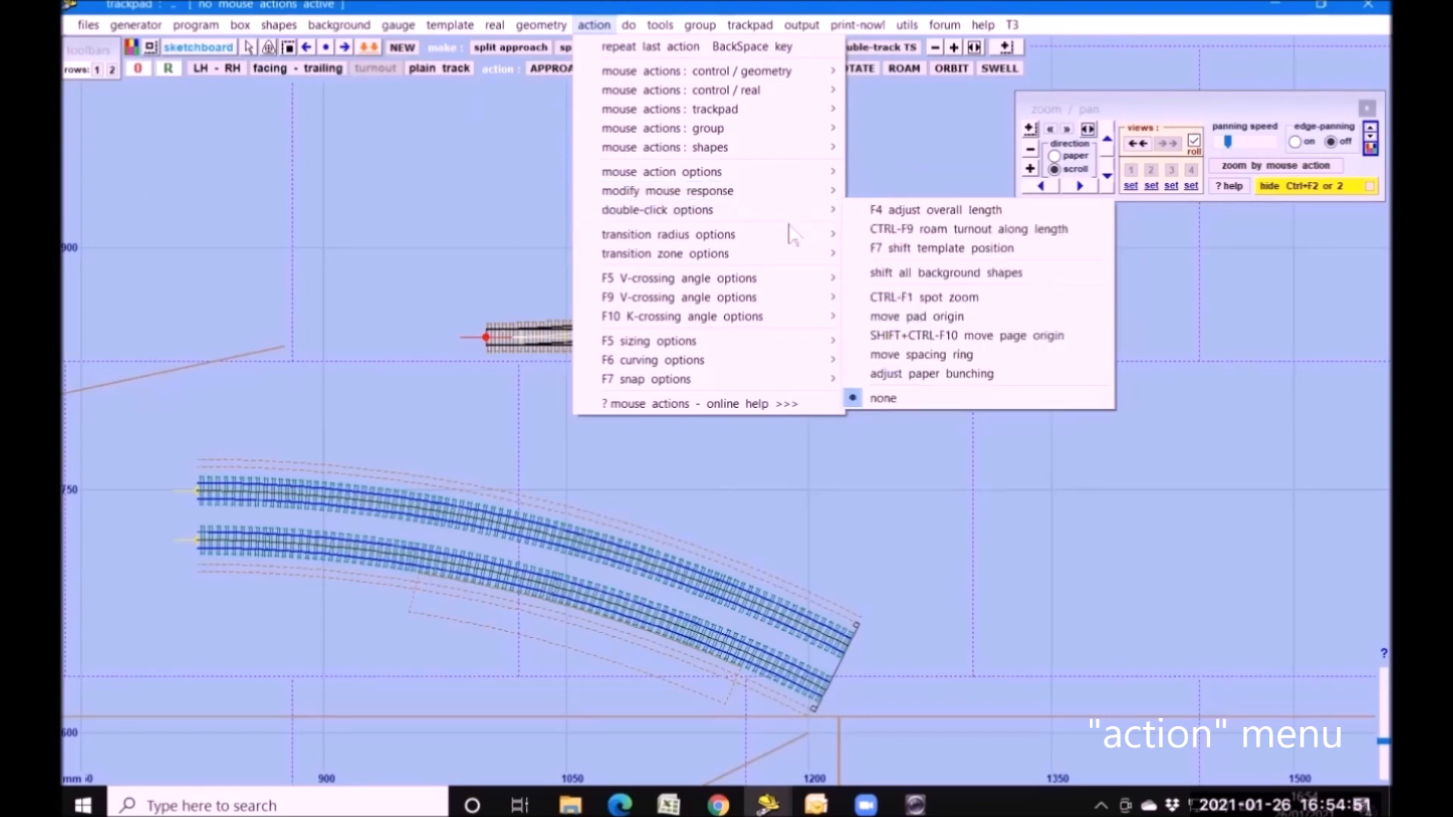
{"action": "mouse_move", "coordinate": [715, 234]}
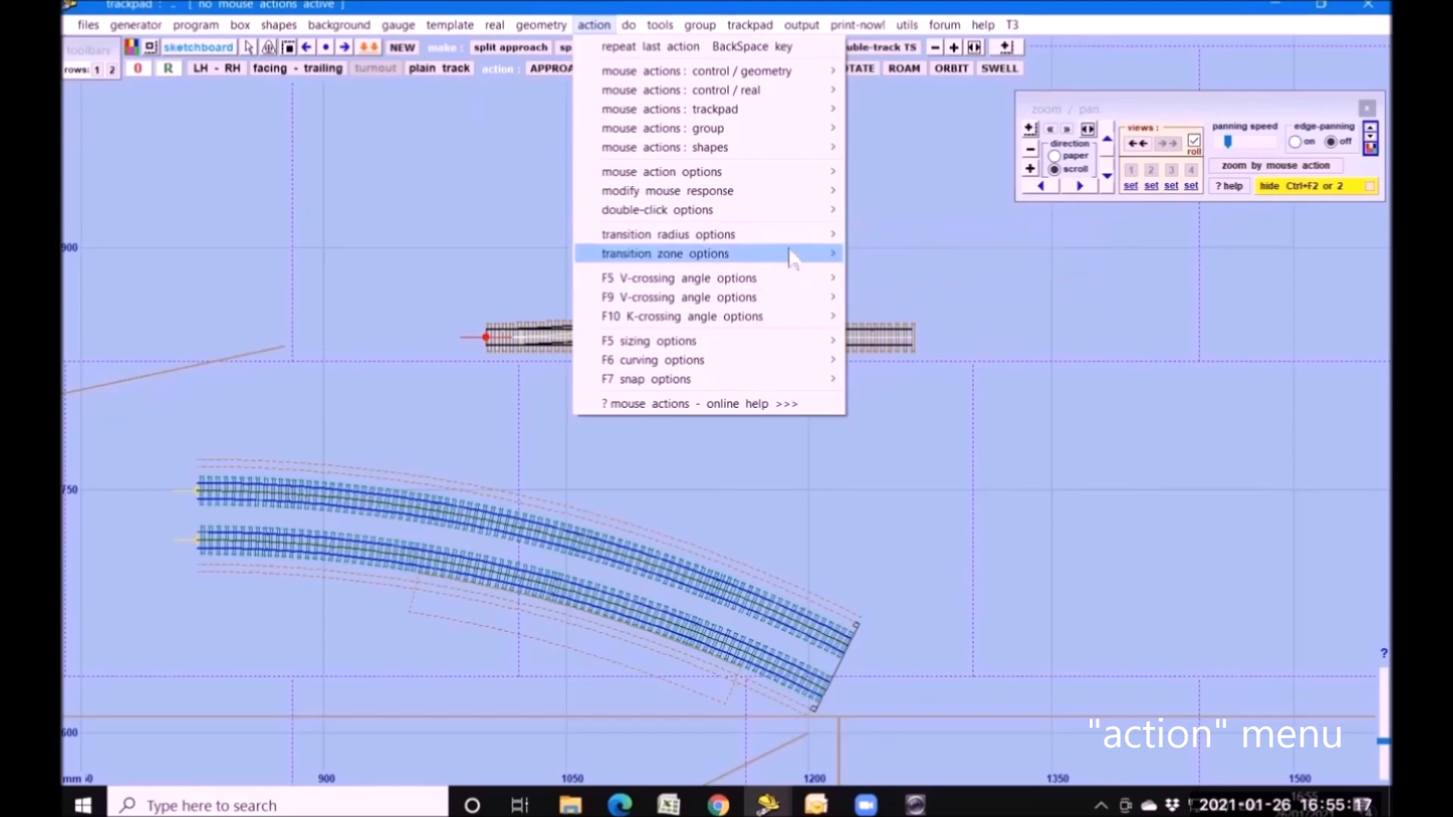
{"action": "mouse_move", "coordinate": [745, 303]}
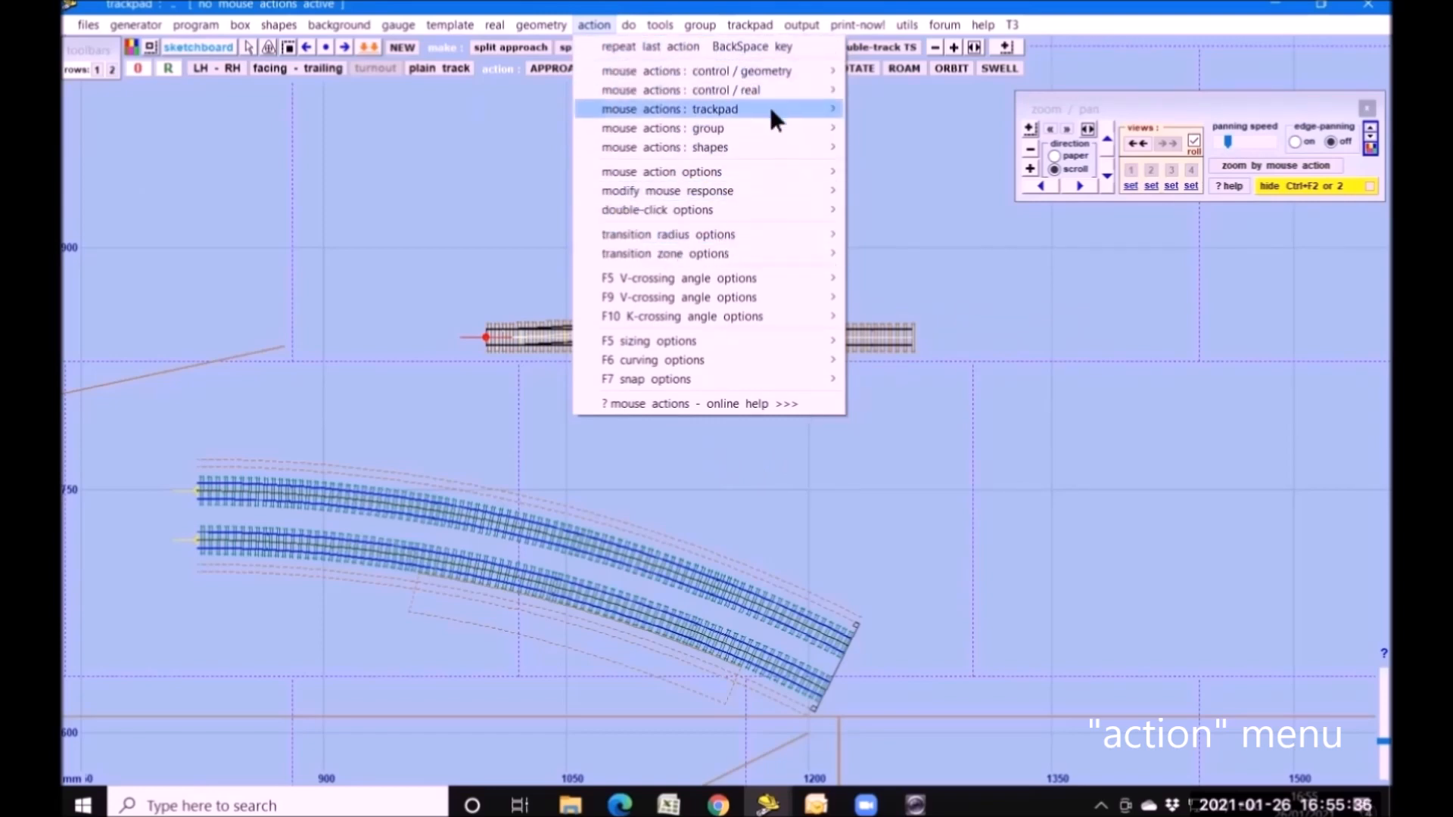
{"action": "mouse_move", "coordinate": [649, 76]}
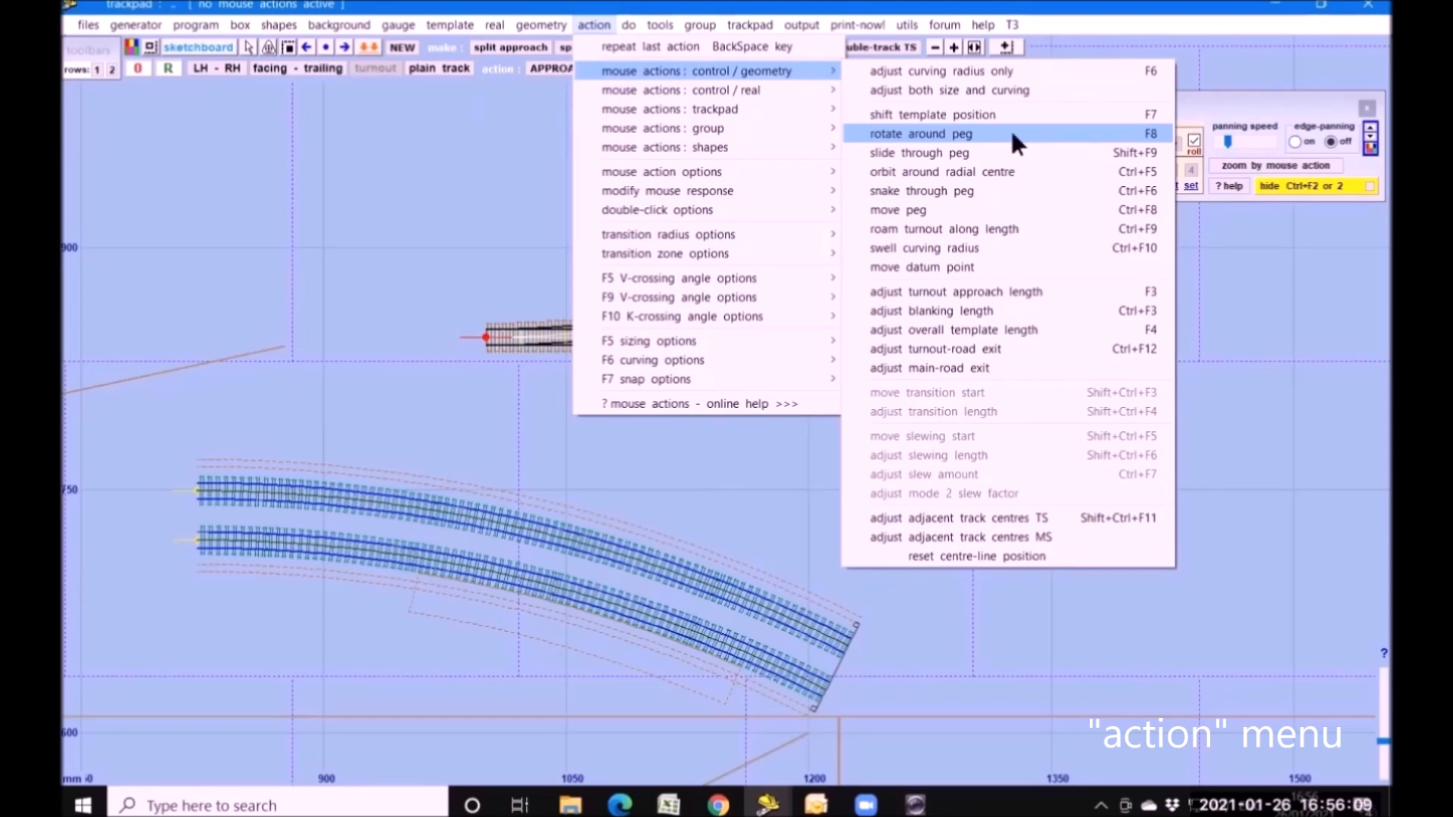
{"action": "left_click", "coordinate": [719, 462]}
- Roam the turnout along the control template to an approach length of about 194.45 mm
{"action": "left_click_drag", "start_coordinate": [885, 242], "coordinate": [684, 438]}
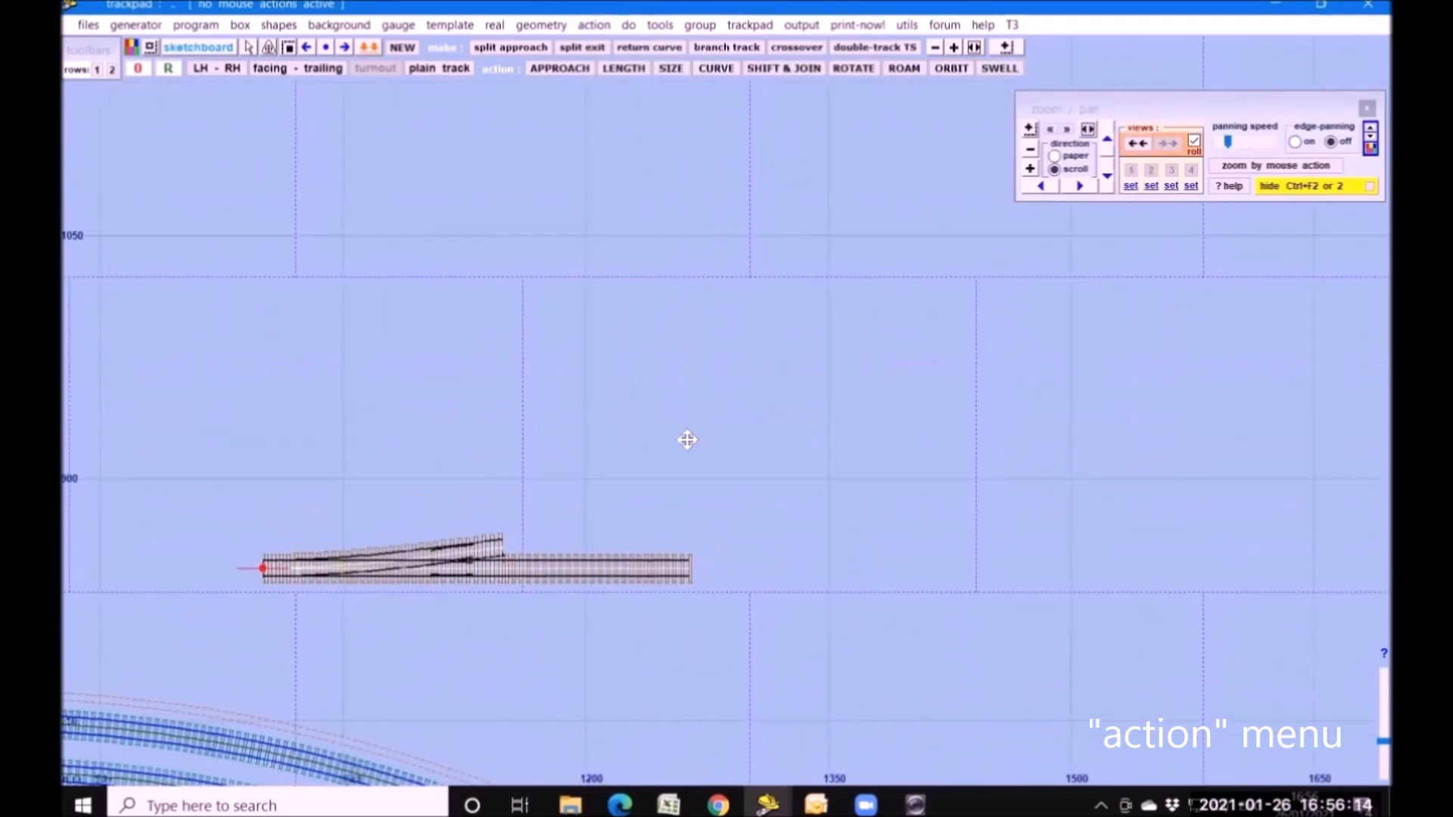
{"action": "left_click", "coordinate": [1030, 168]}
{"action": "left_click_drag", "start_coordinate": [510, 606], "coordinate": [747, 510]}
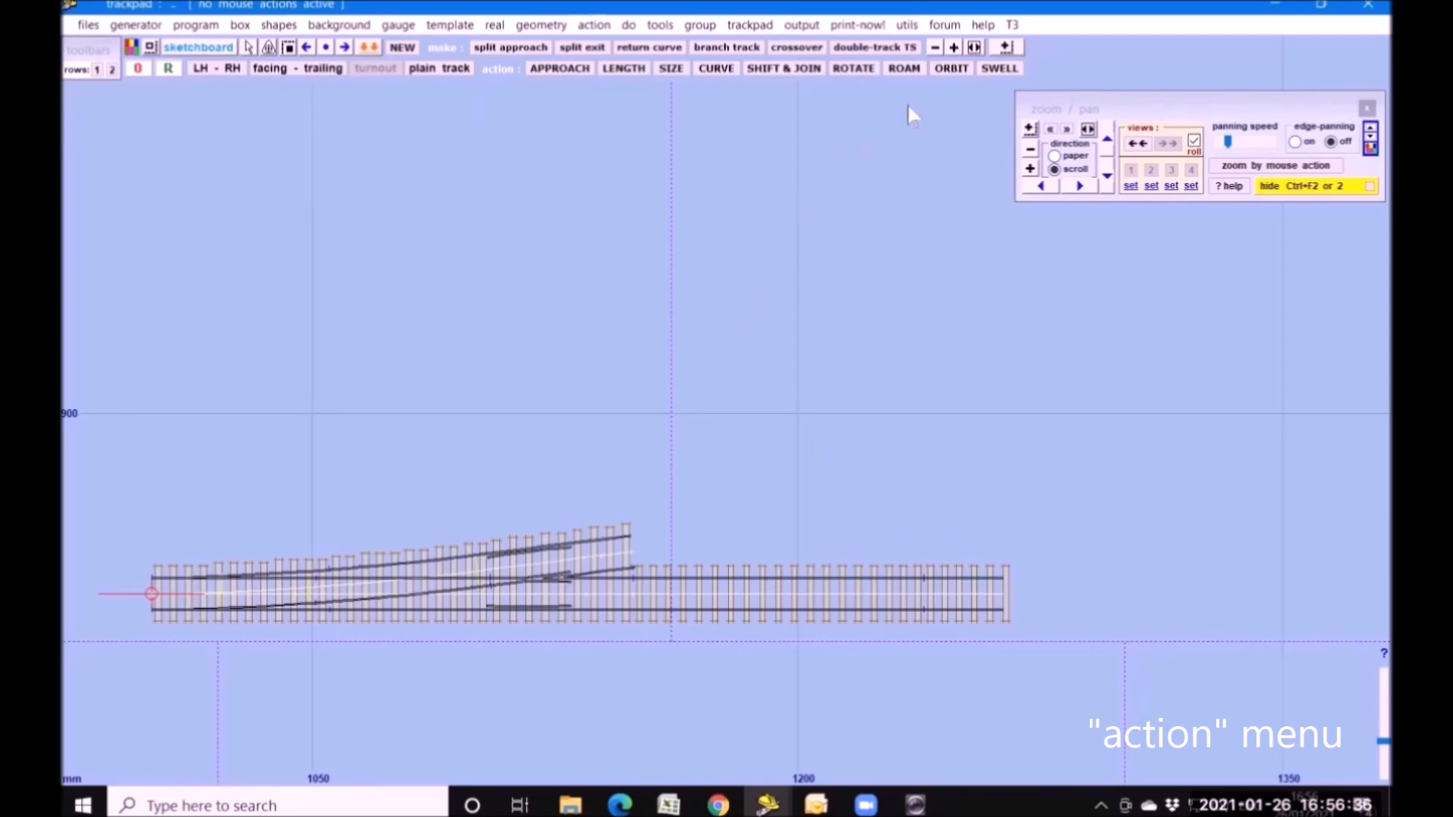
{"action": "left_click", "coordinate": [902, 70]}
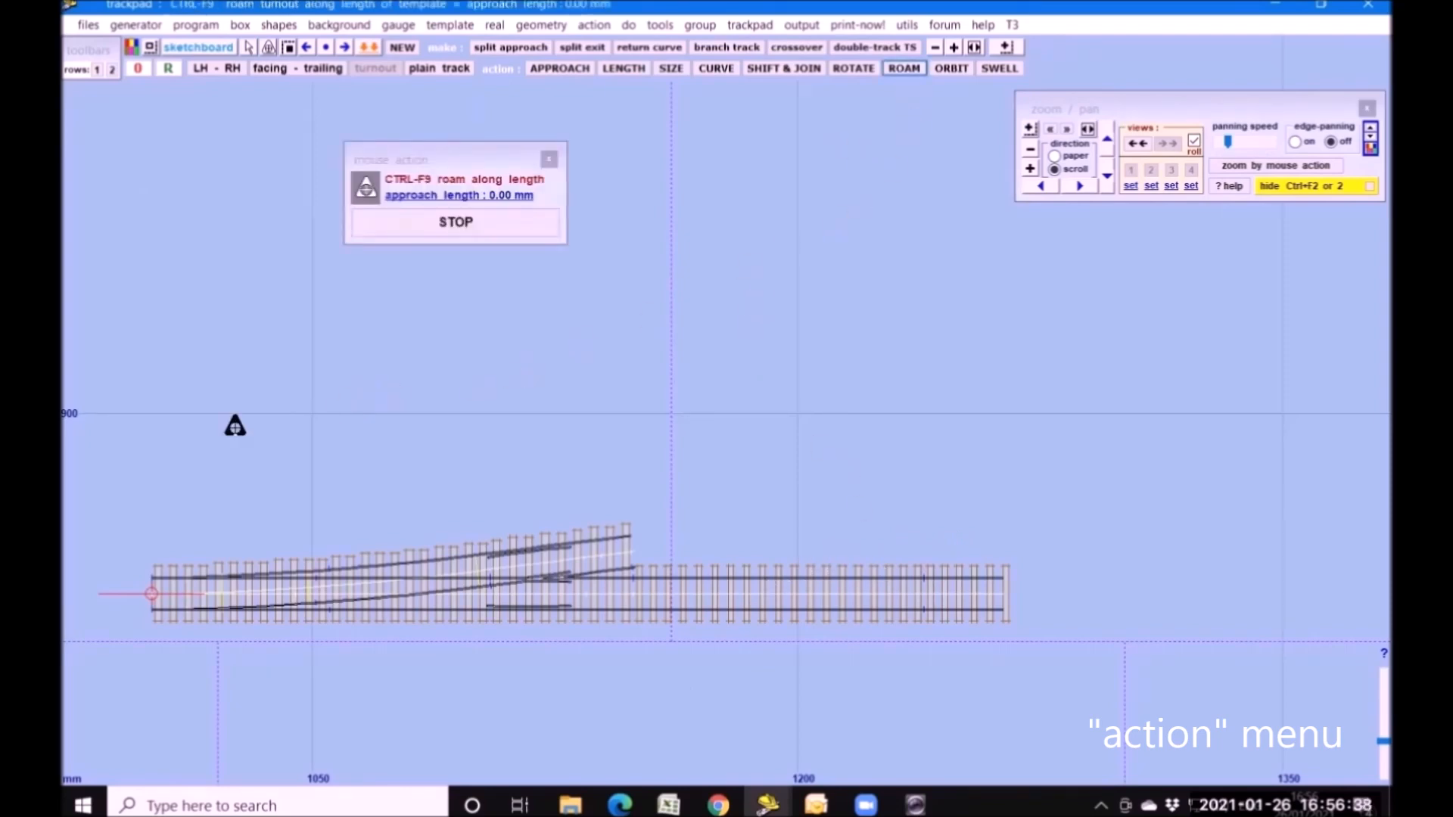
{"action": "left_click", "coordinate": [149, 444]}
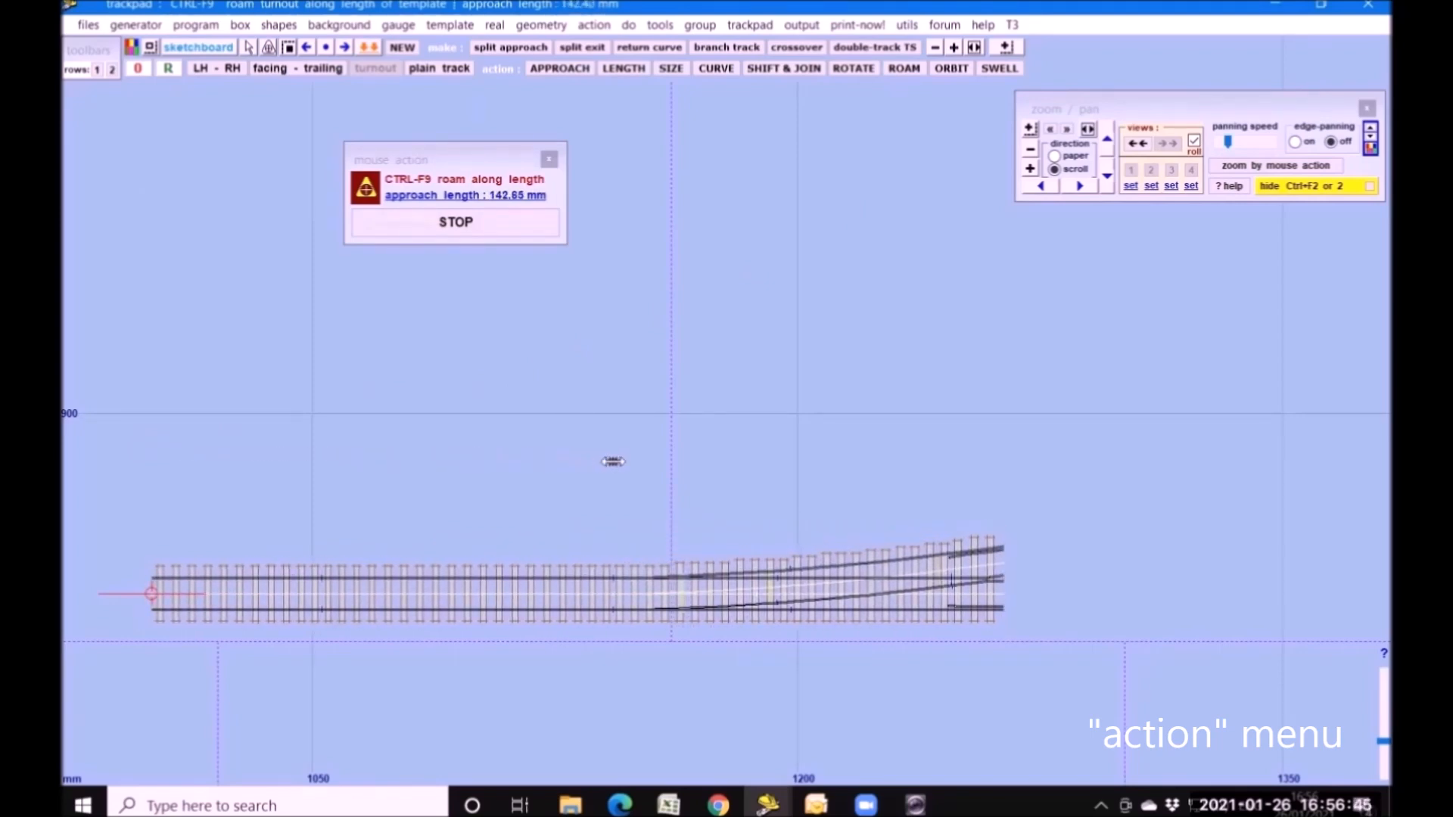
{"action": "left_click", "coordinate": [779, 452]}
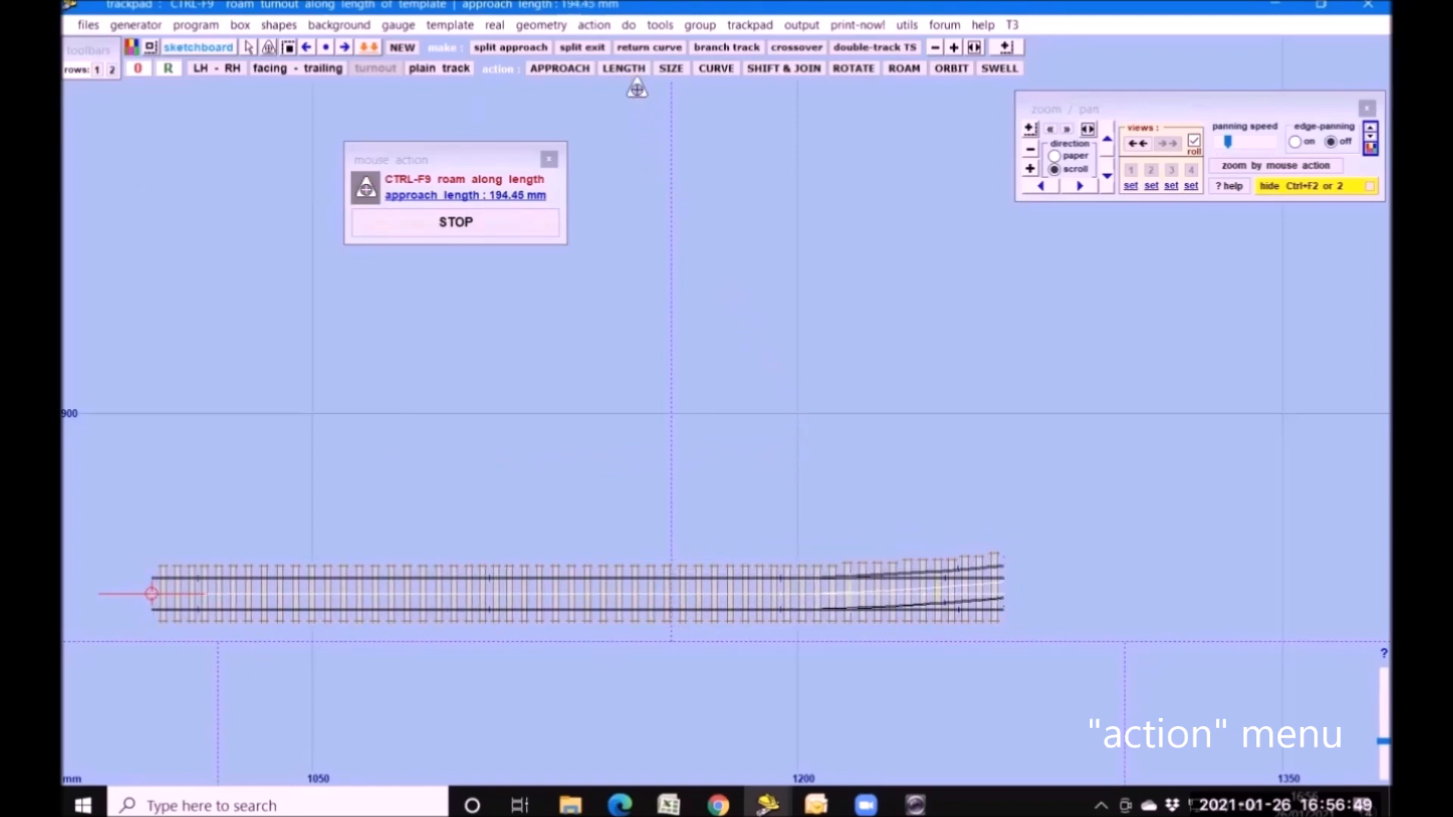
- Extend the turnout template's overall length to about 390.36 mm and roam the turnout back towards the peg
{"action": "left_click", "coordinate": [625, 69]}
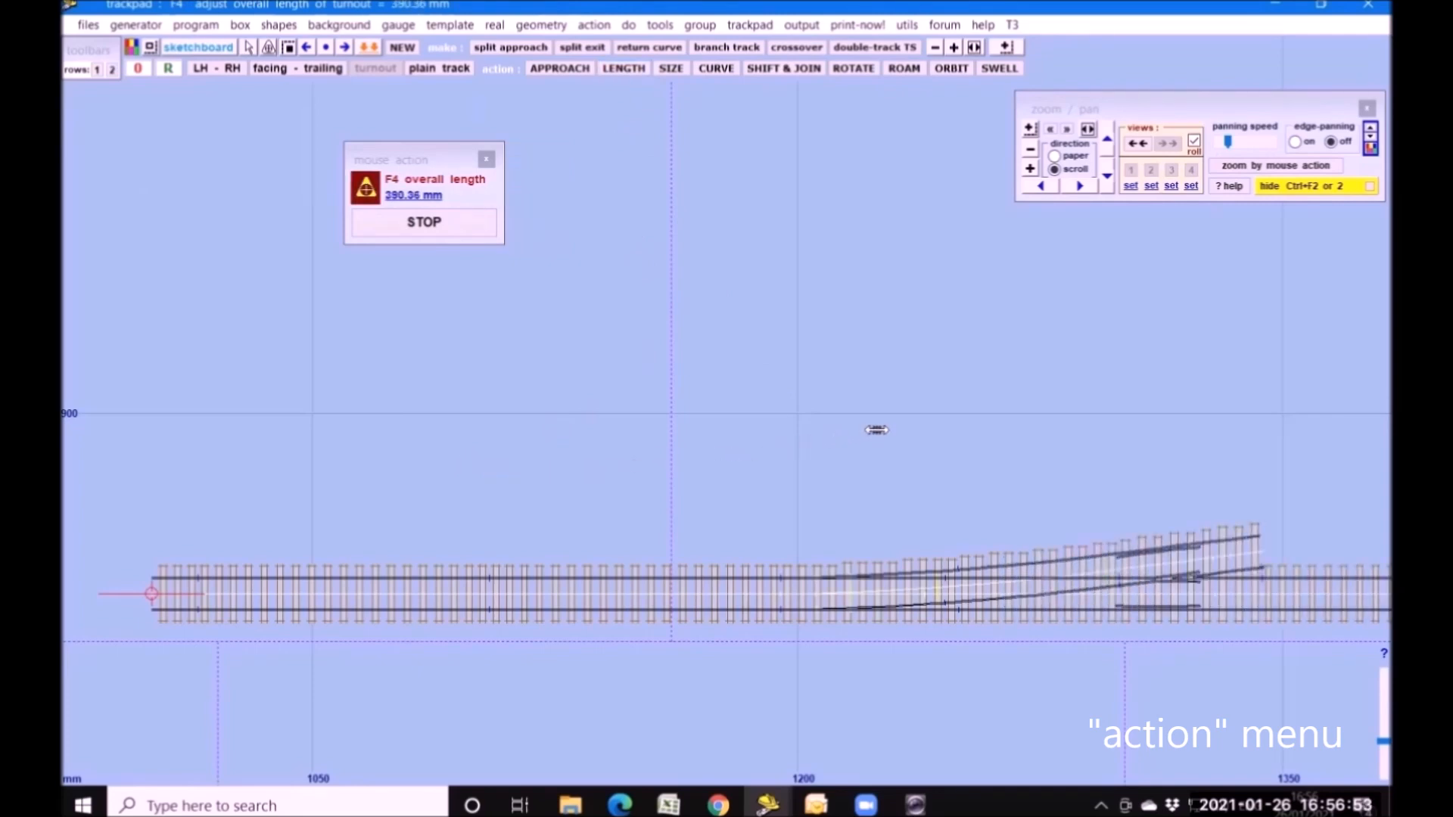
{"action": "left_click", "coordinate": [486, 227]}
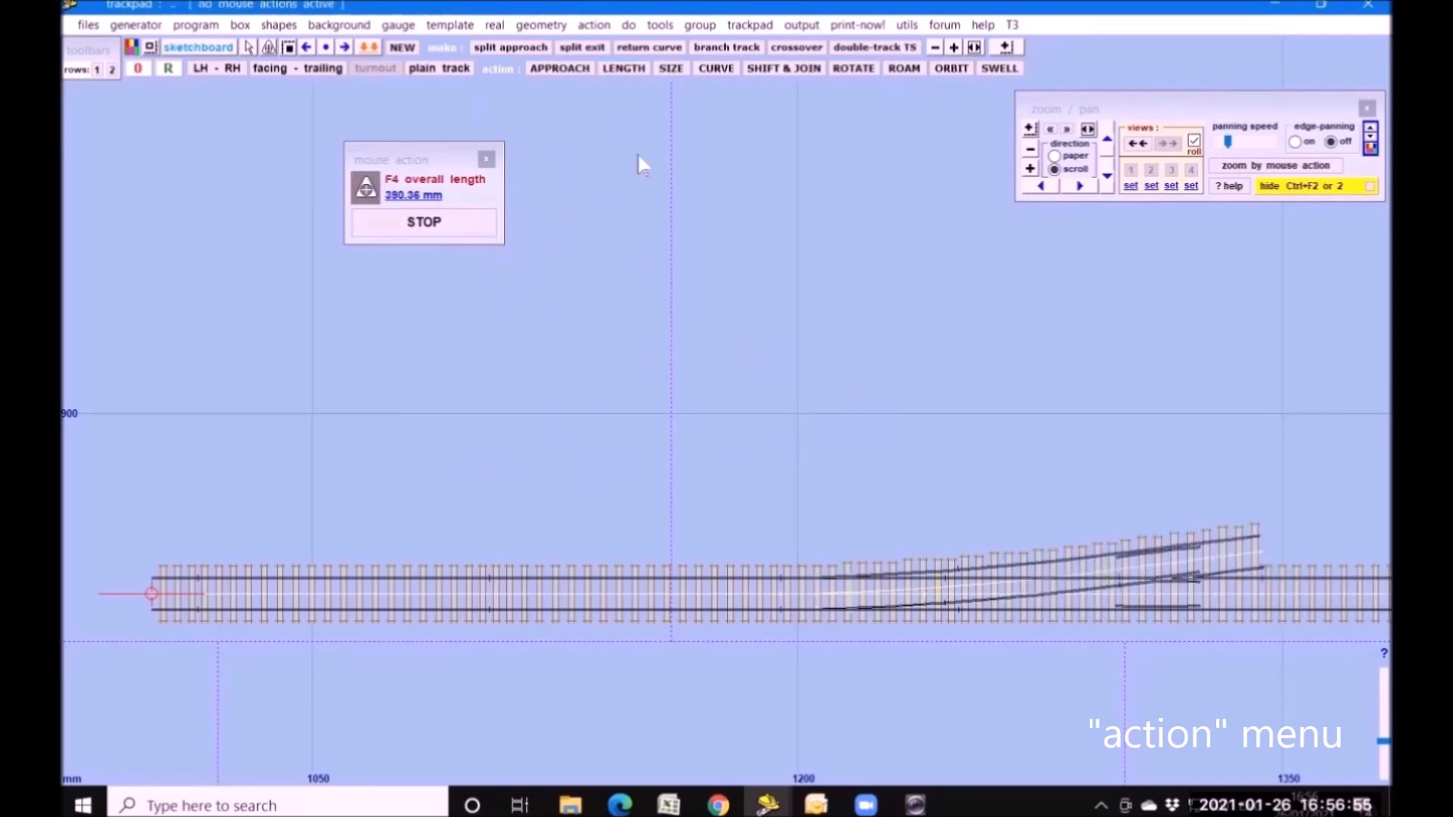
{"action": "left_click", "coordinate": [903, 68]}
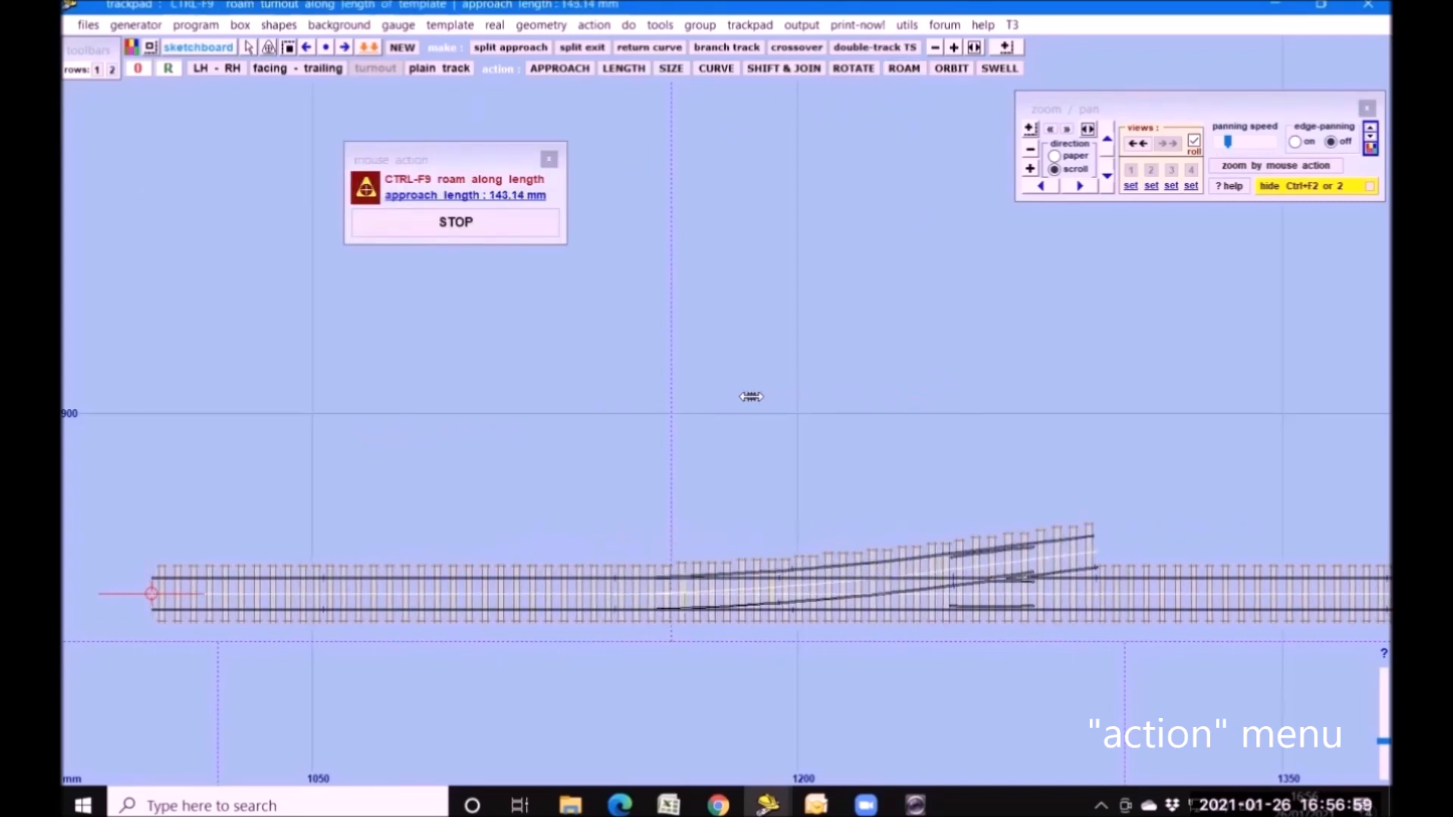
{"action": "left_click", "coordinate": [406, 451]}
{"action": "left_click", "coordinate": [463, 227]}
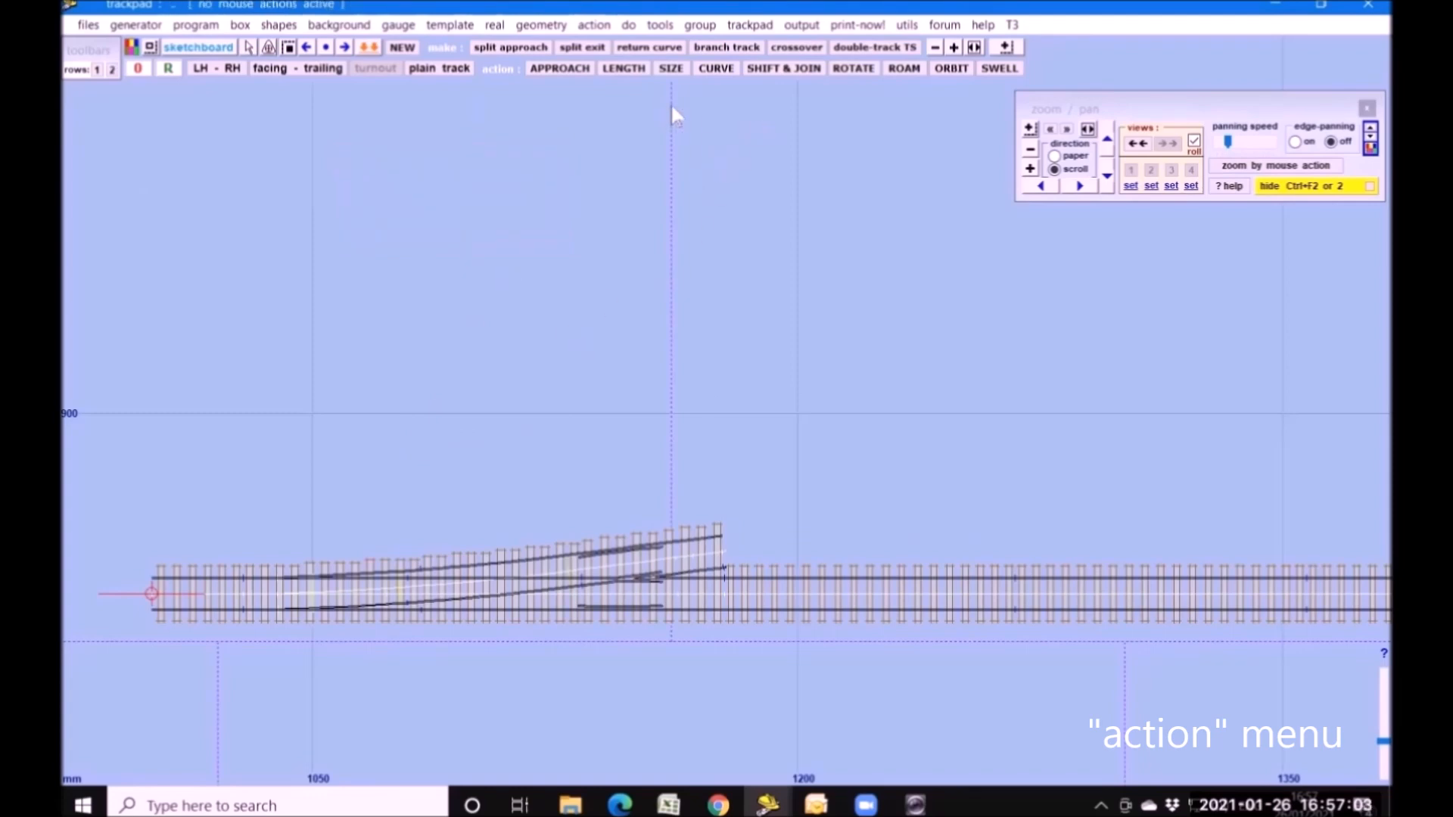
- Curve the template to a radius of about 839.39 mm and roam the turnout along it to an approach length of about 31.43 mm
{"action": "left_click", "coordinate": [720, 66]}
{"action": "left_click", "coordinate": [1038, 529]}
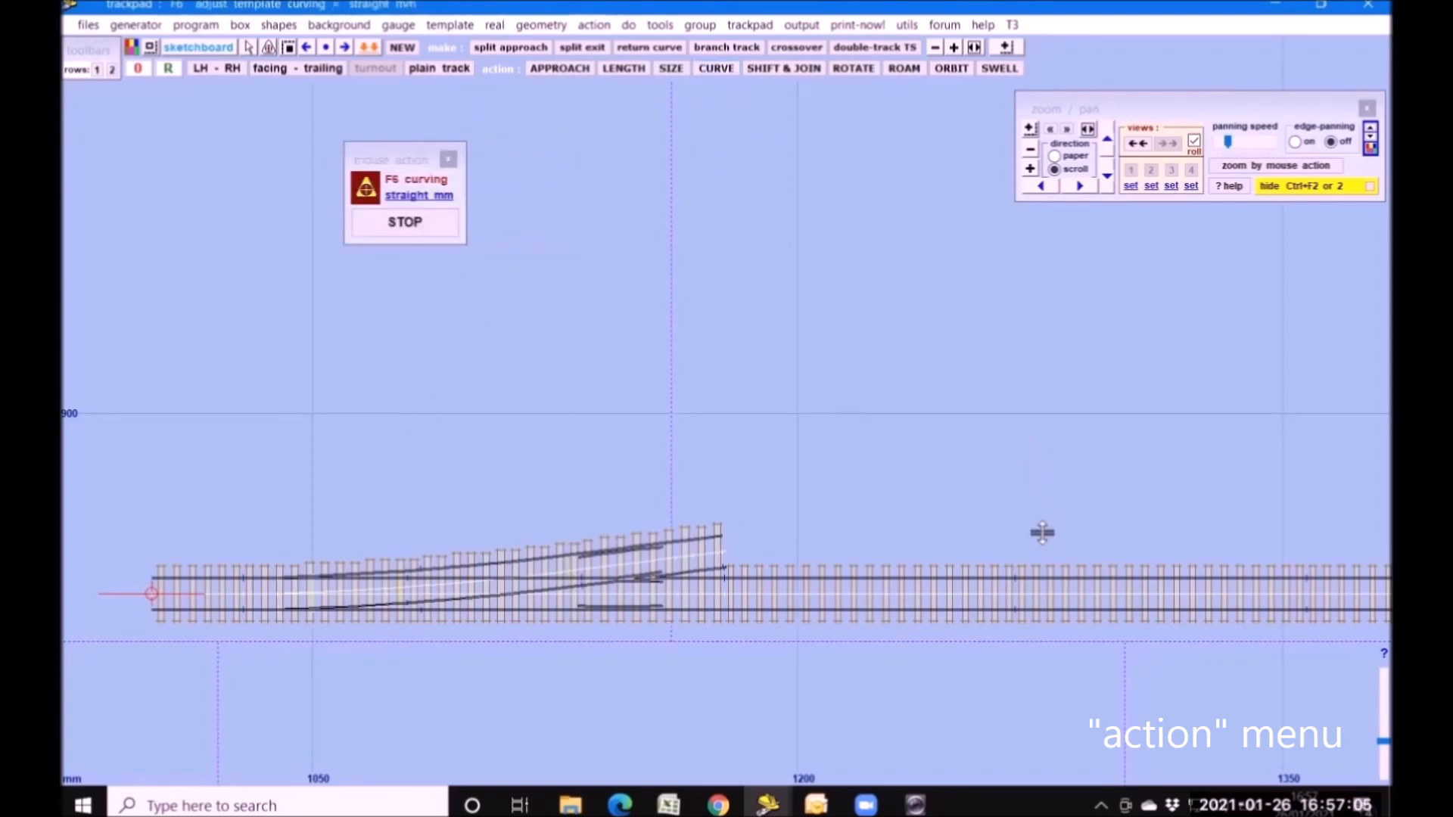
{"action": "left_click", "coordinate": [960, 218]}
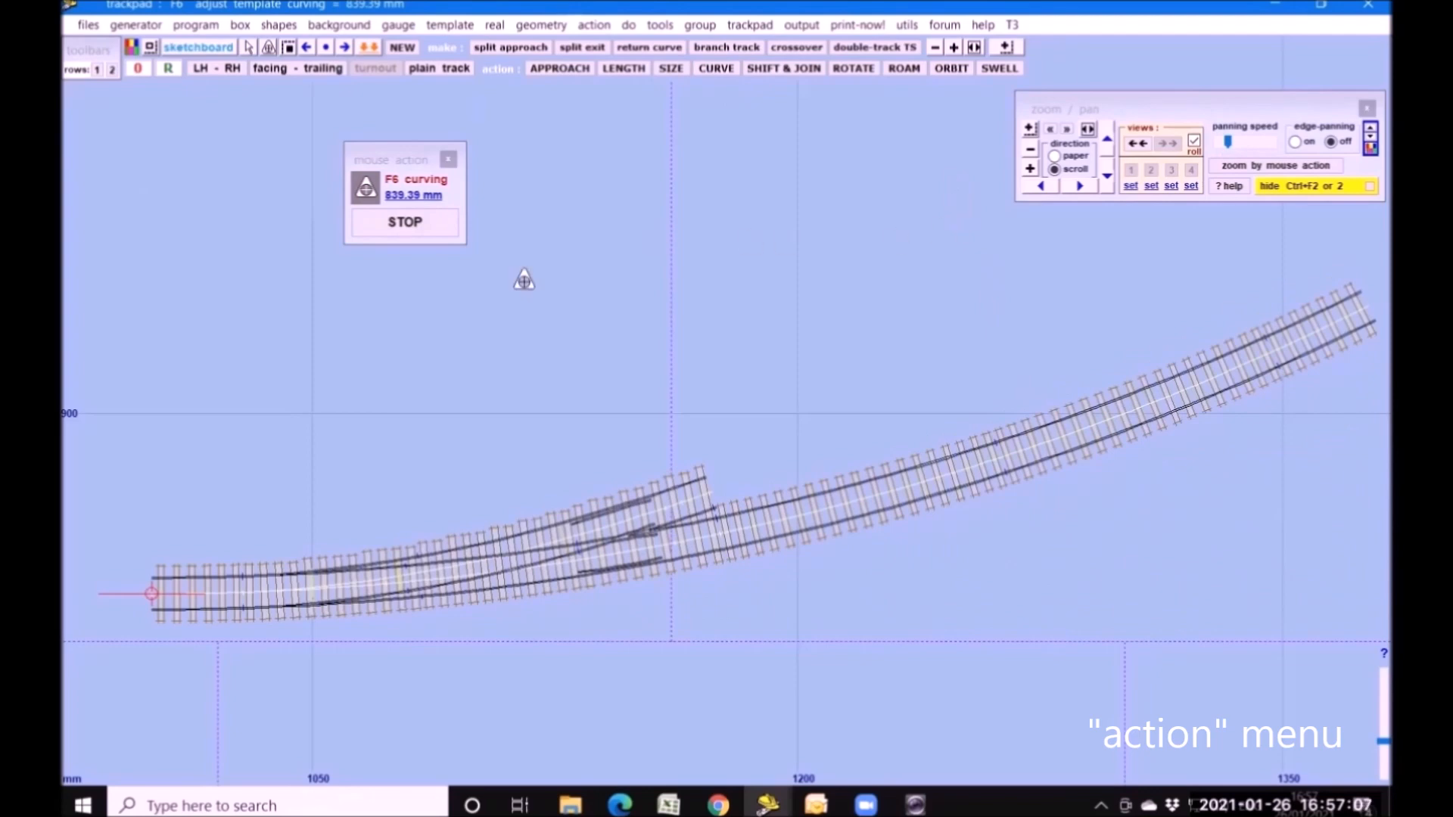
{"action": "left_click", "coordinate": [429, 227]}
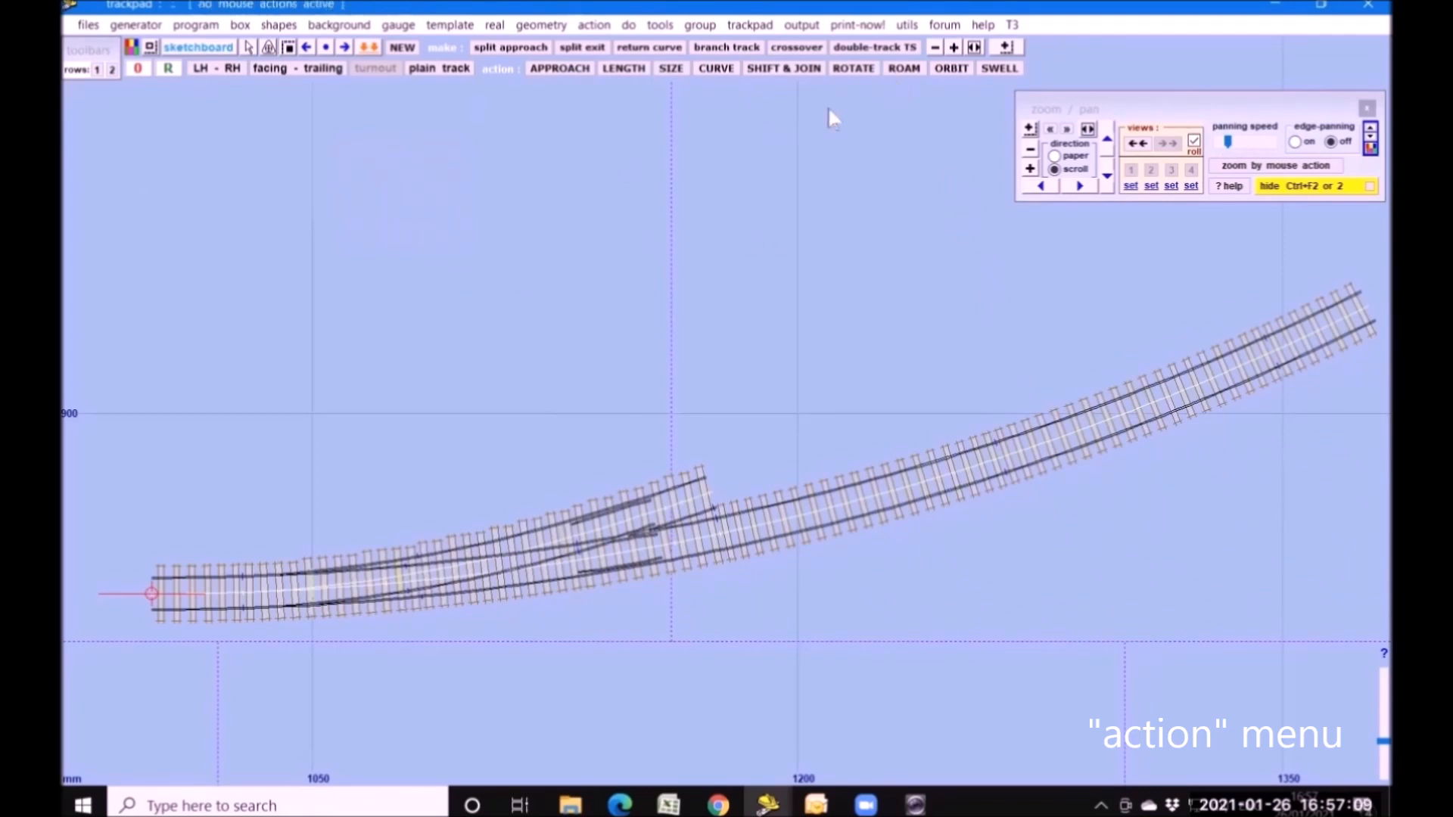
{"action": "left_click", "coordinate": [902, 69]}
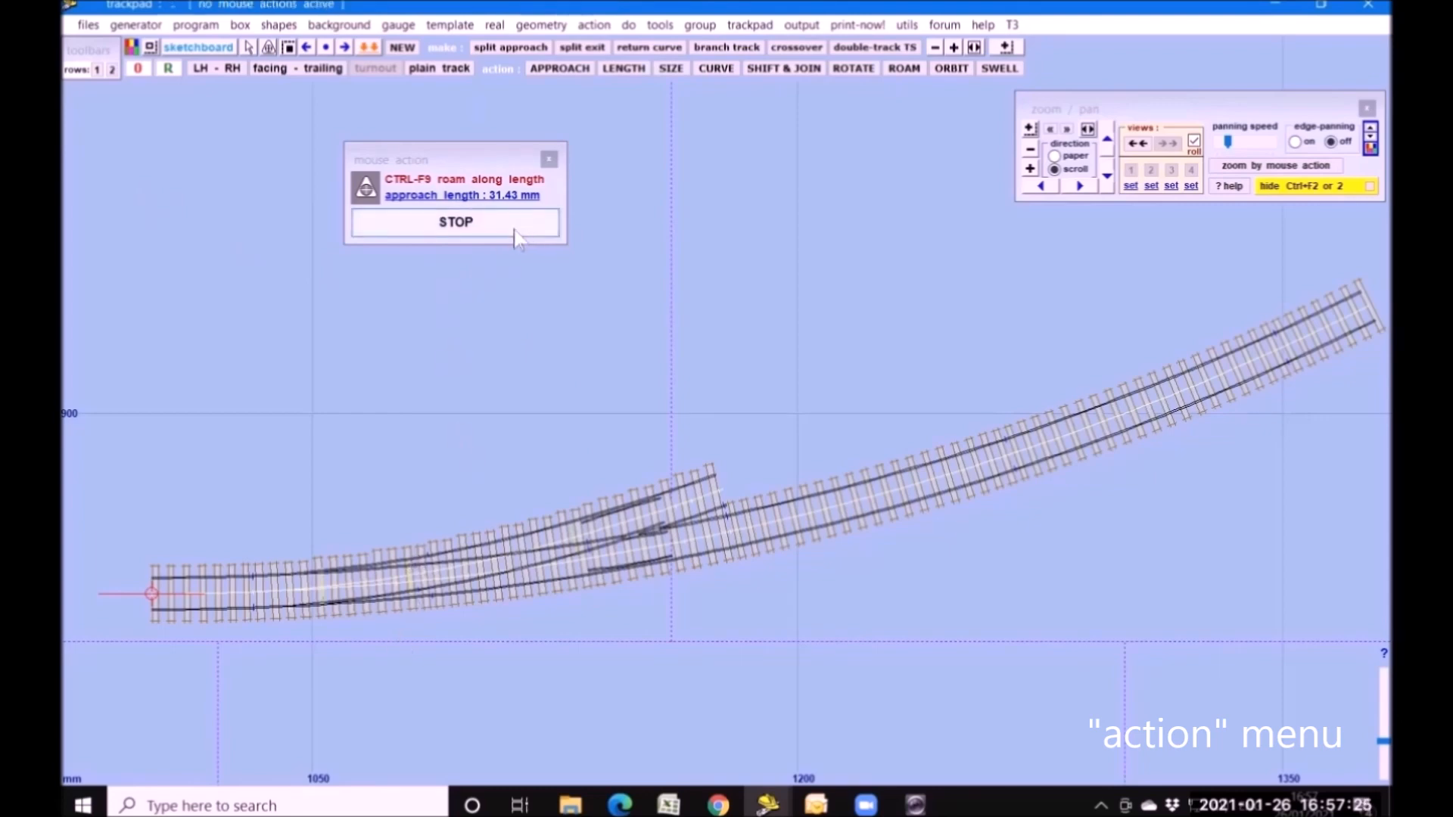
{"action": "left_click", "coordinate": [521, 233]}
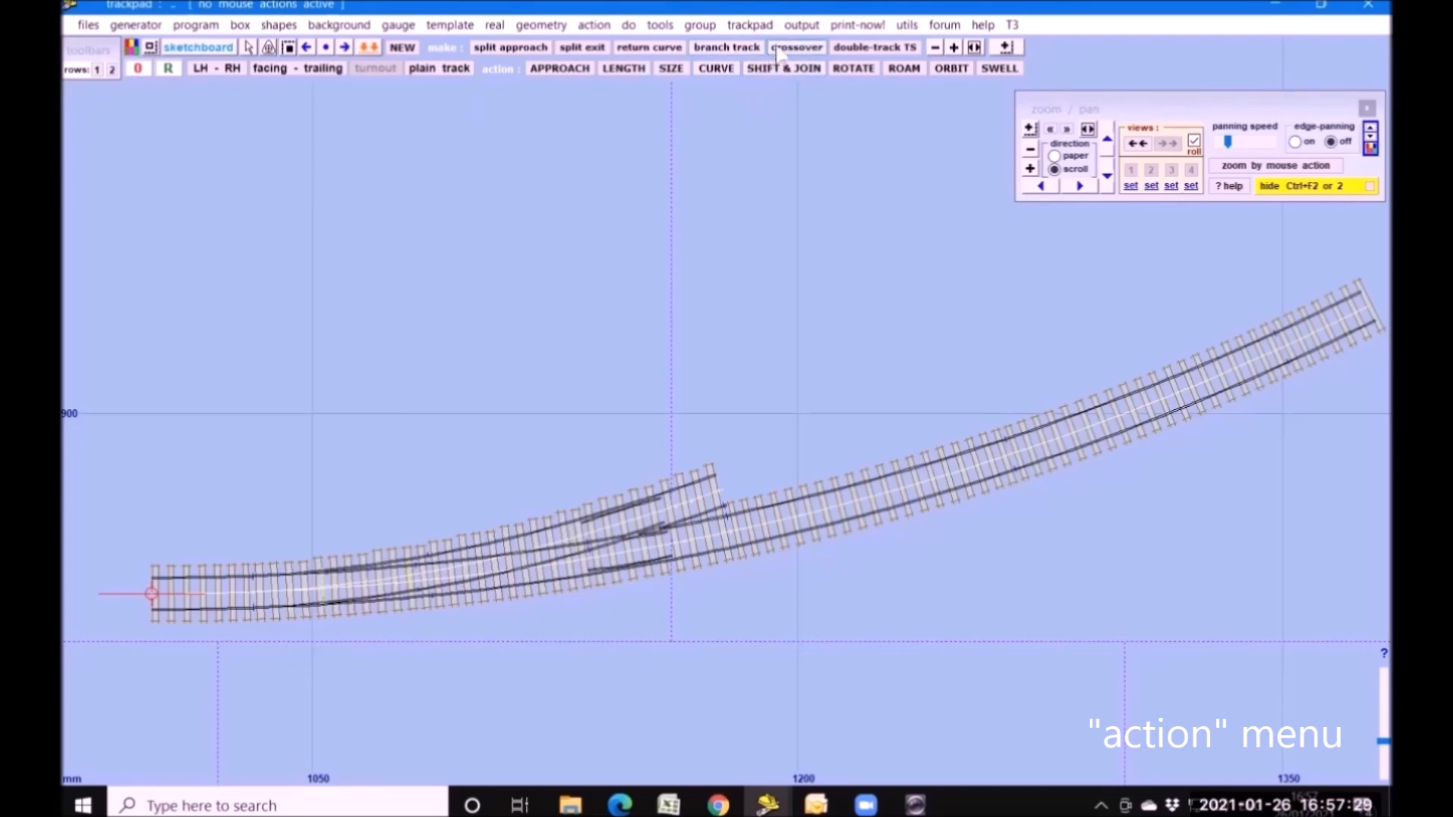
- Snake the curved turnout template through the peg to about X -15.22 mm
{"action": "left_click", "coordinate": [601, 27]}
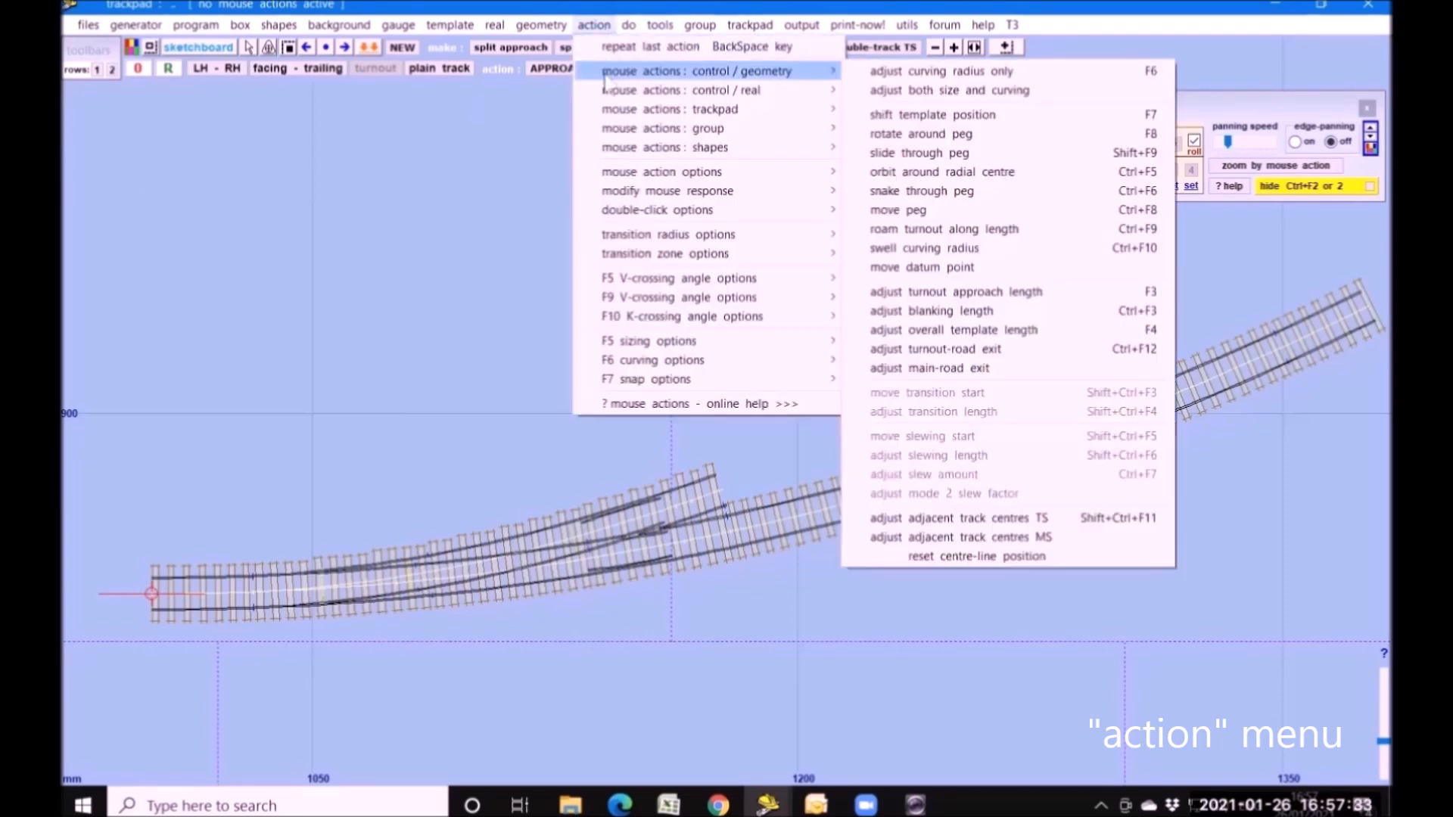
{"action": "mouse_move", "coordinate": [783, 76]}
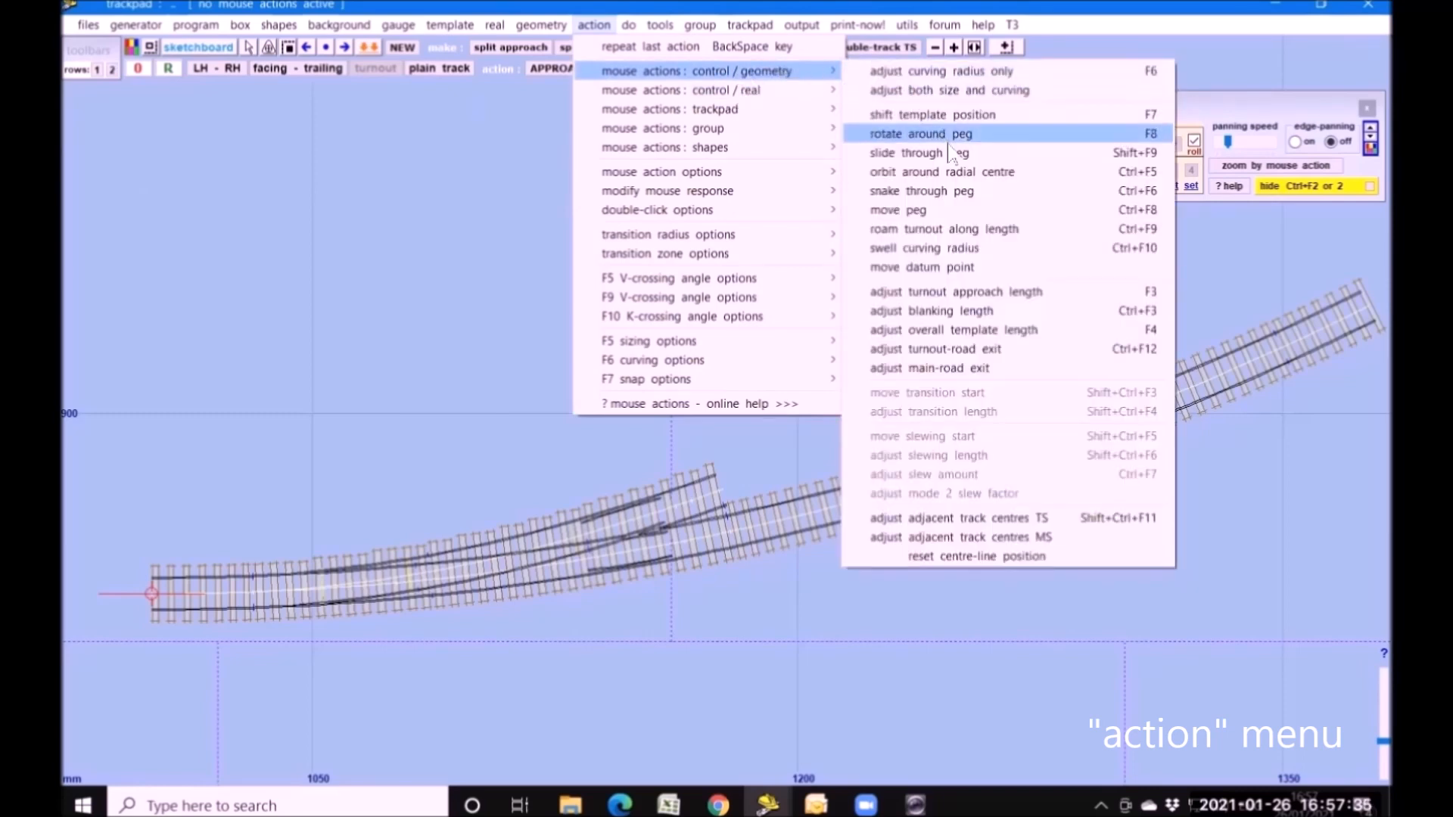
{"action": "left_click", "coordinate": [938, 191]}
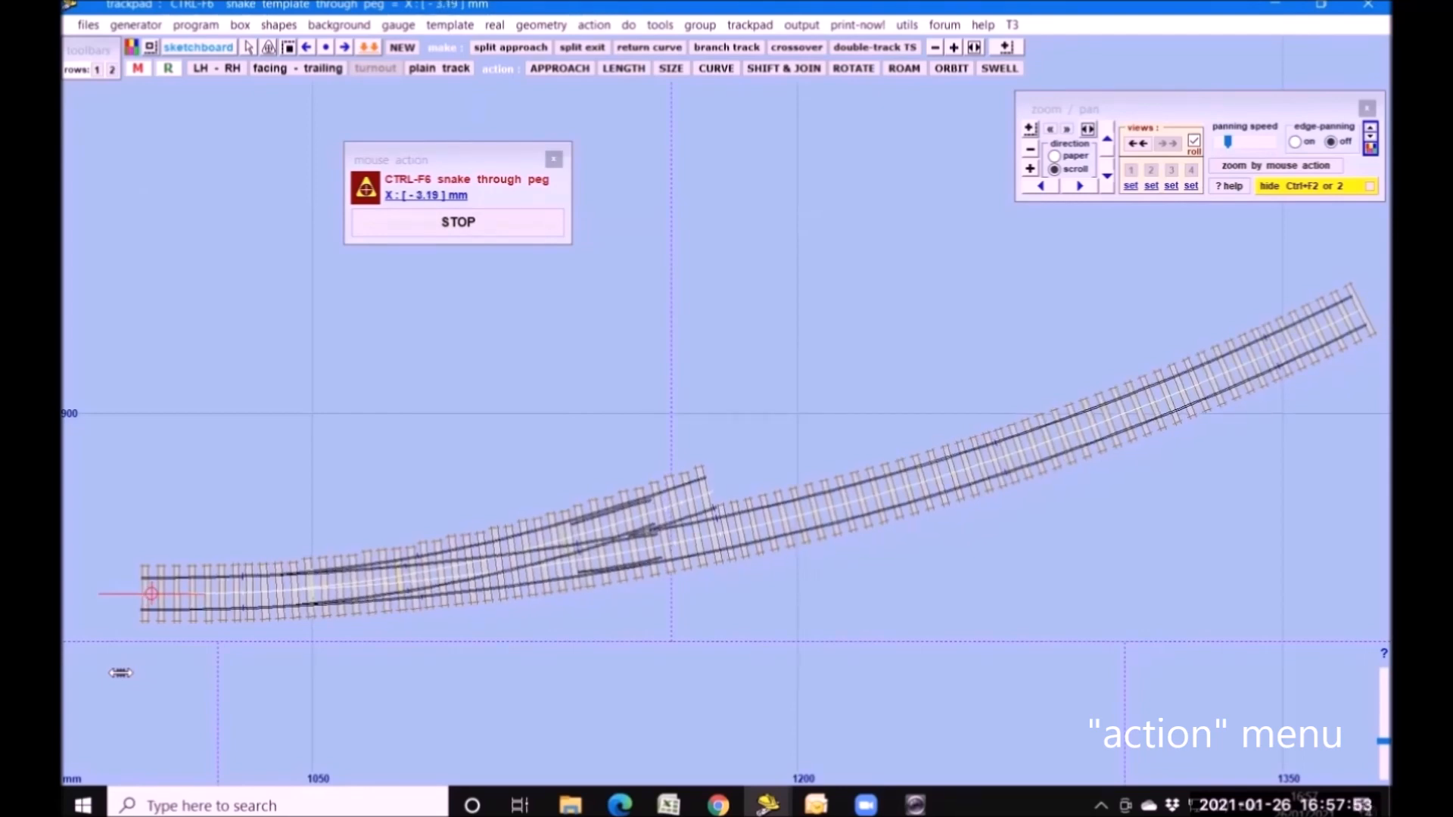
{"action": "left_click_drag", "start_coordinate": [121, 673], "coordinate": [732, 637]}
{"action": "left_click_drag", "start_coordinate": [949, 579], "coordinate": [79, 658]}
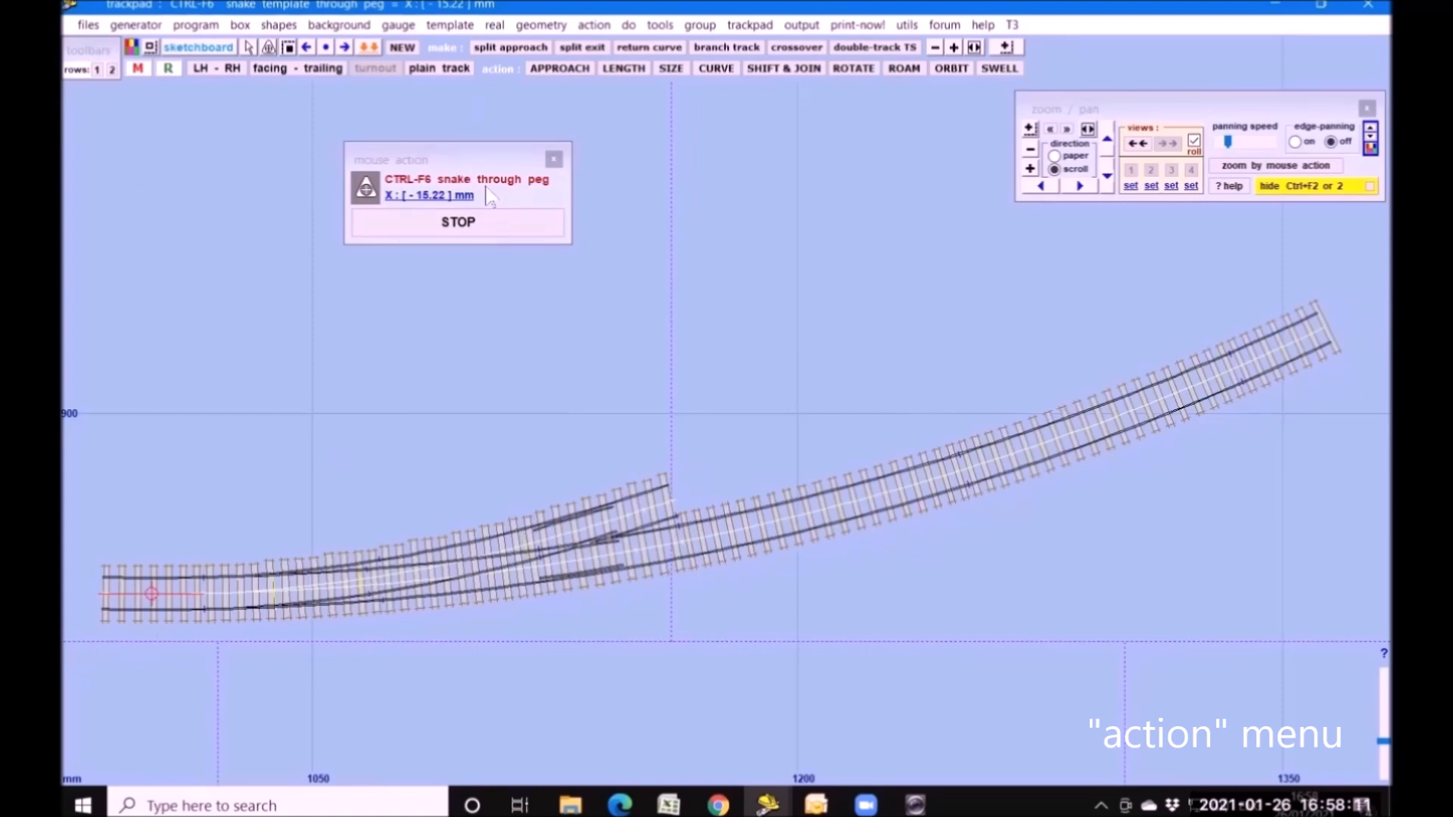
{"action": "left_click", "coordinate": [496, 224]}
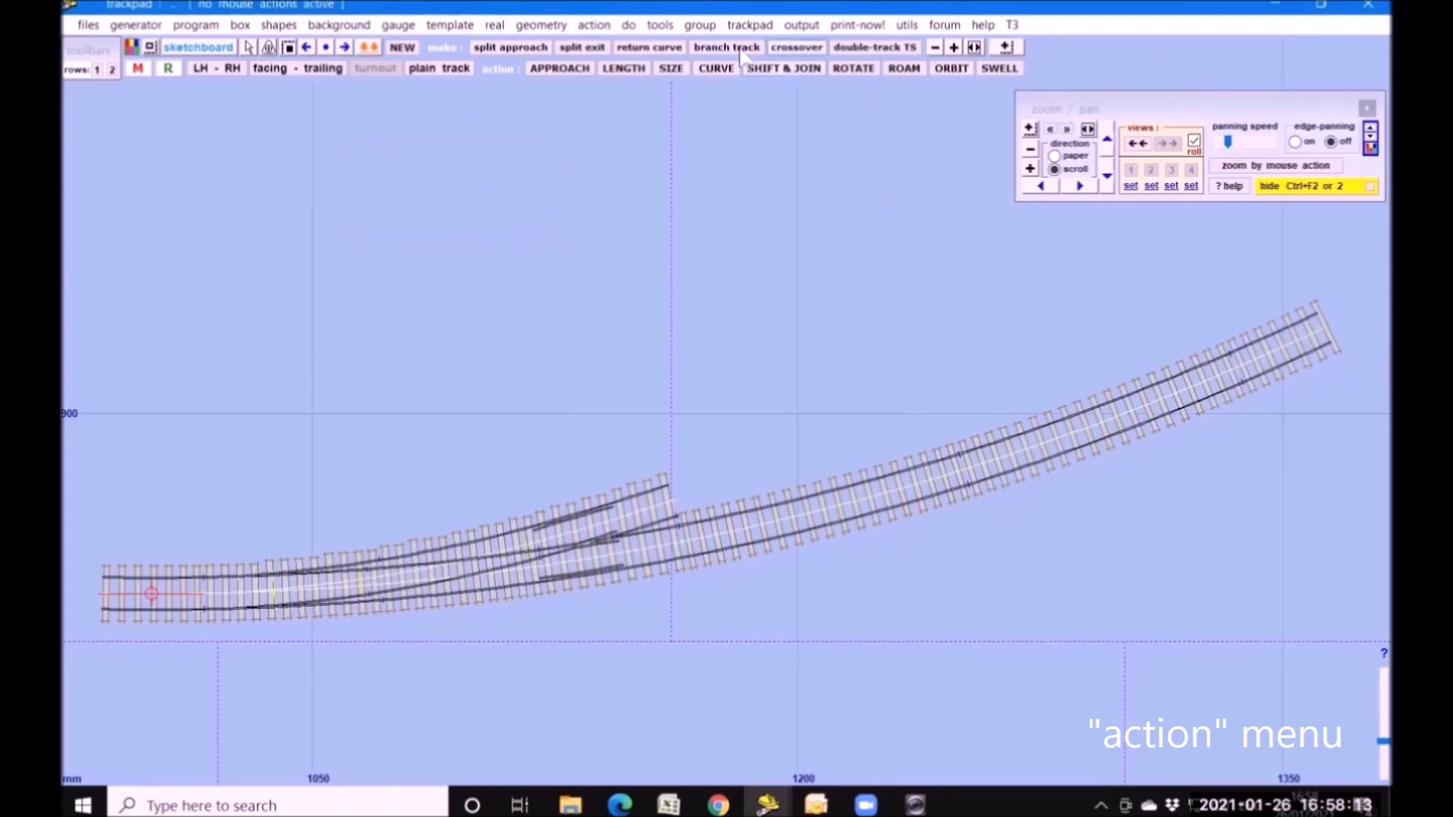
- Lengthen the curved turnout's approach track to about 141.17 mm with the turnout approach length mouse action
{"action": "left_click", "coordinate": [591, 26]}
{"action": "mouse_move", "coordinate": [595, 74]}
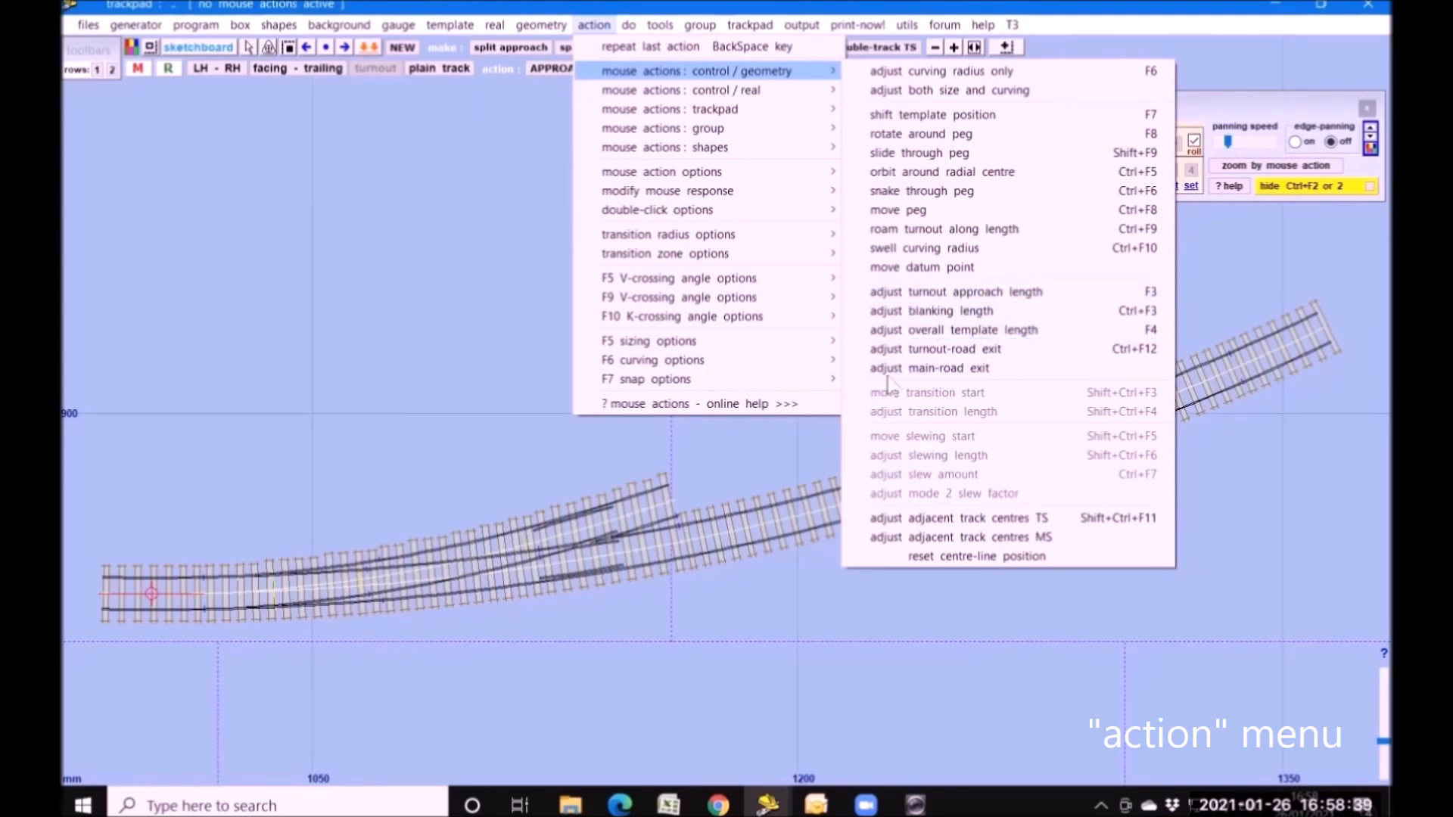
{"action": "left_click", "coordinate": [948, 292]}
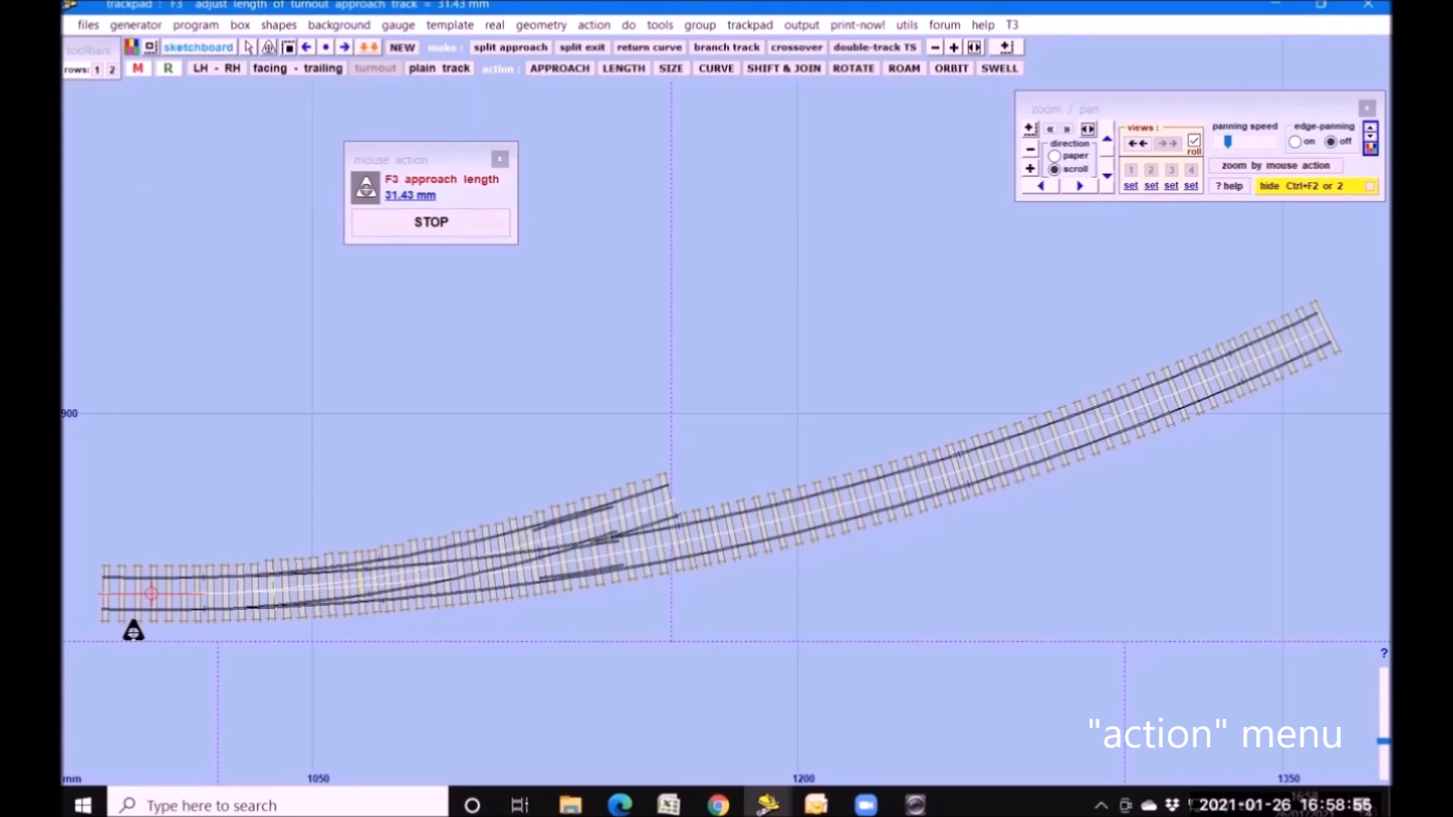
{"action": "left_click", "coordinate": [606, 409]}
{"action": "left_click_drag", "start_coordinate": [609, 409], "coordinate": [221, 351]}
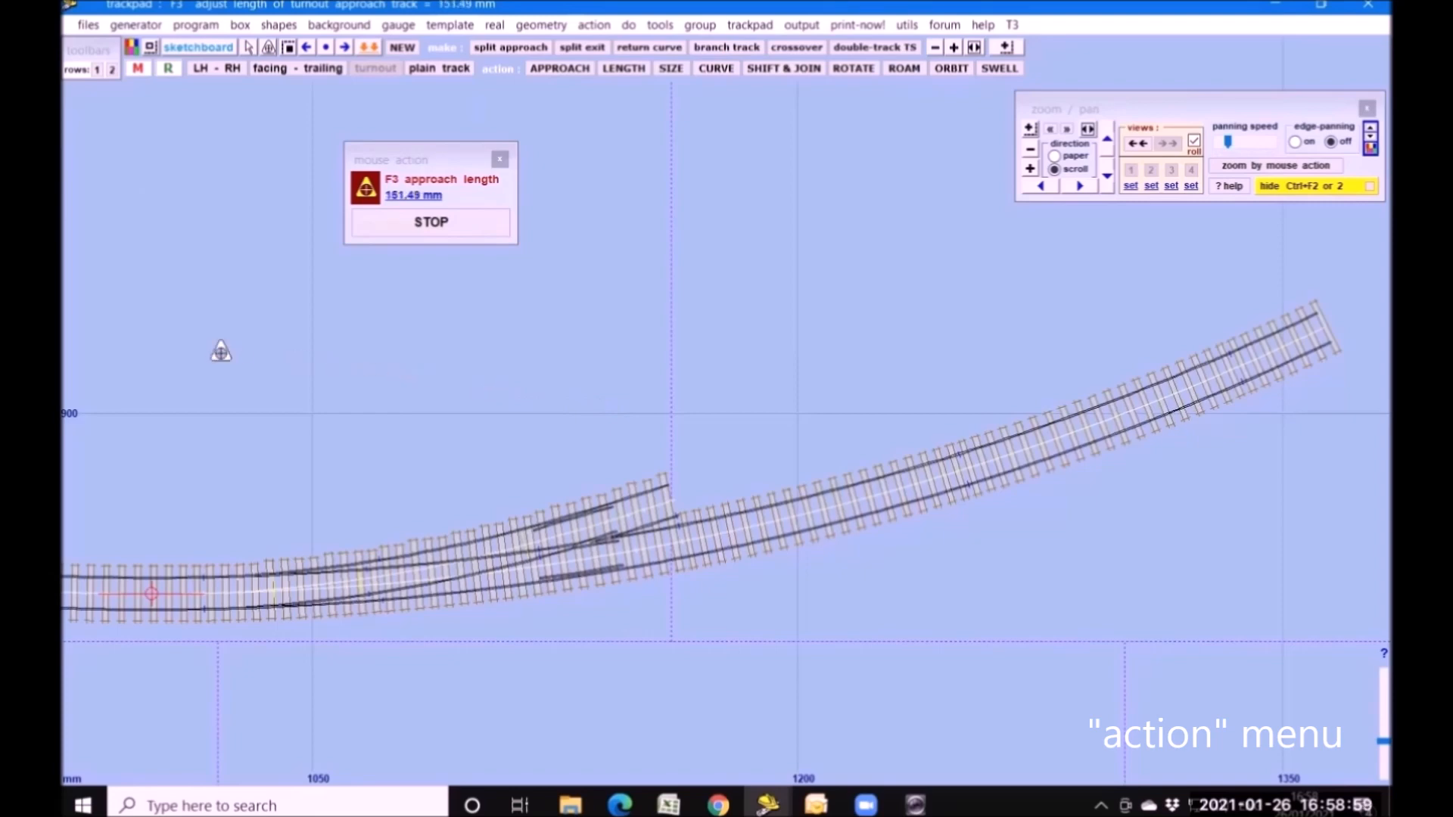
{"action": "left_click", "coordinate": [221, 351]}
{"action": "left_click", "coordinate": [1041, 186]}
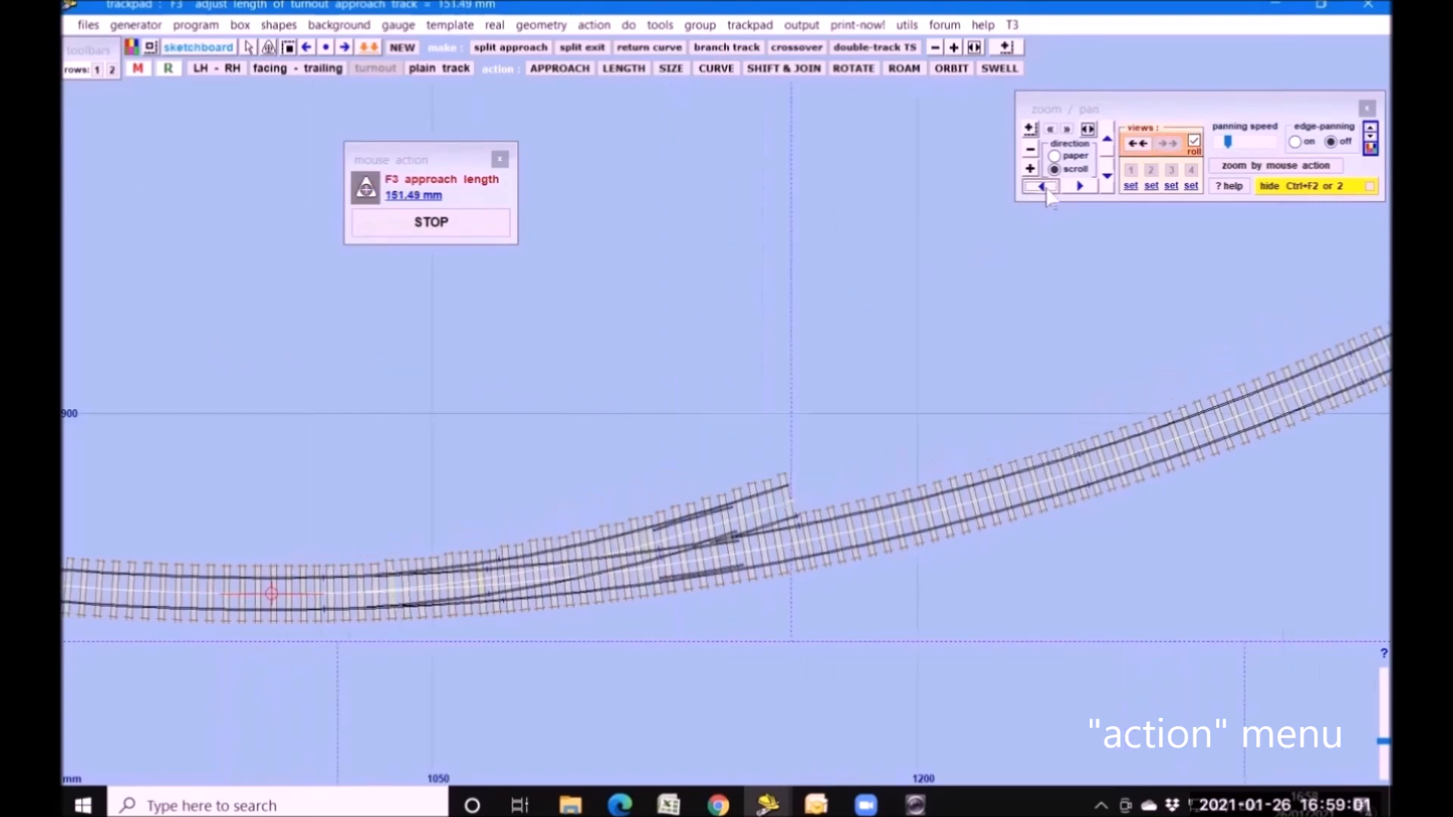
{"action": "left_click", "coordinate": [764, 466]}
{"action": "left_click_drag", "start_coordinate": [764, 466], "coordinate": [796, 351]}
{"action": "left_click", "coordinate": [797, 352]}
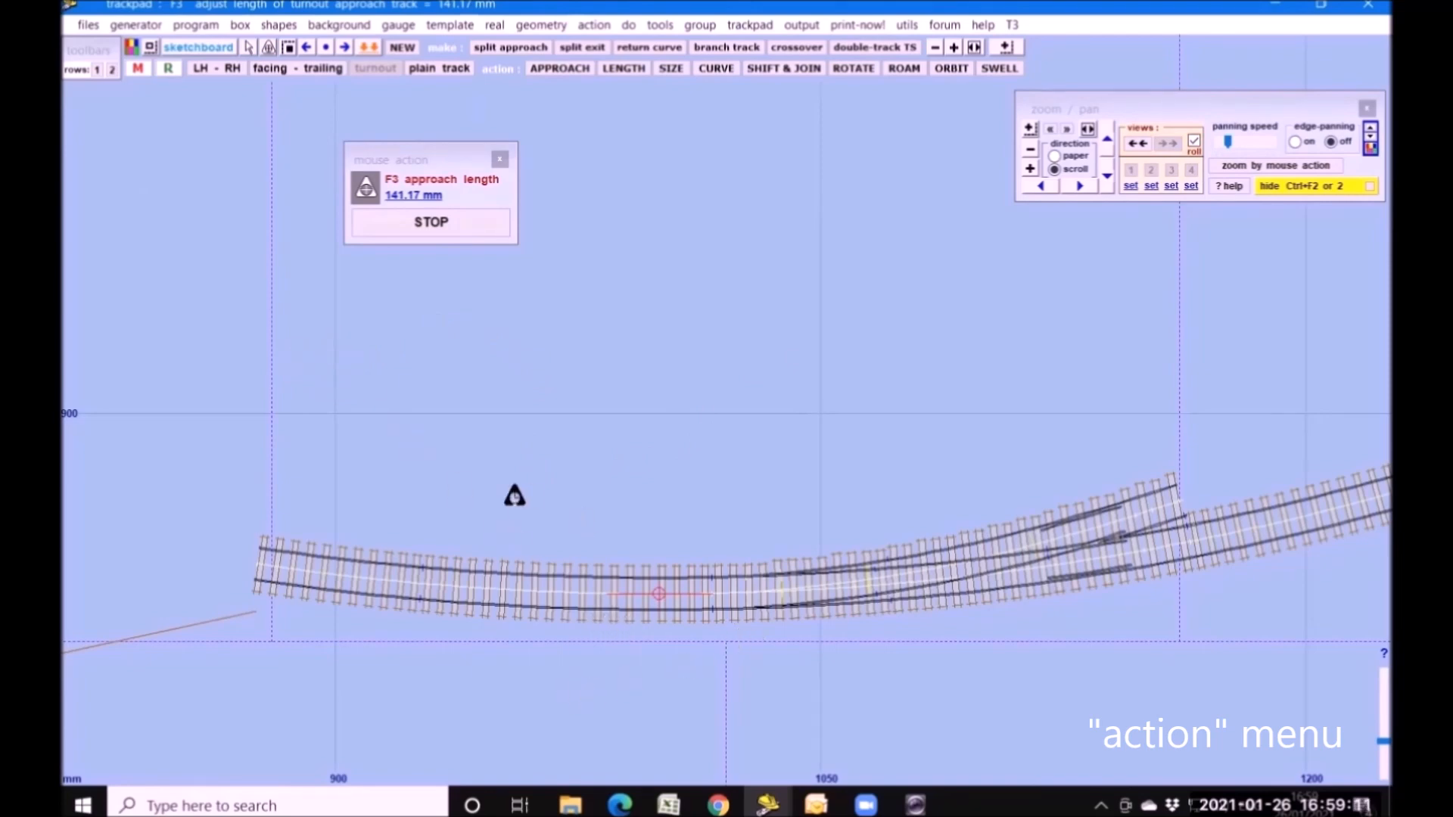
{"action": "left_click", "coordinate": [472, 225]}
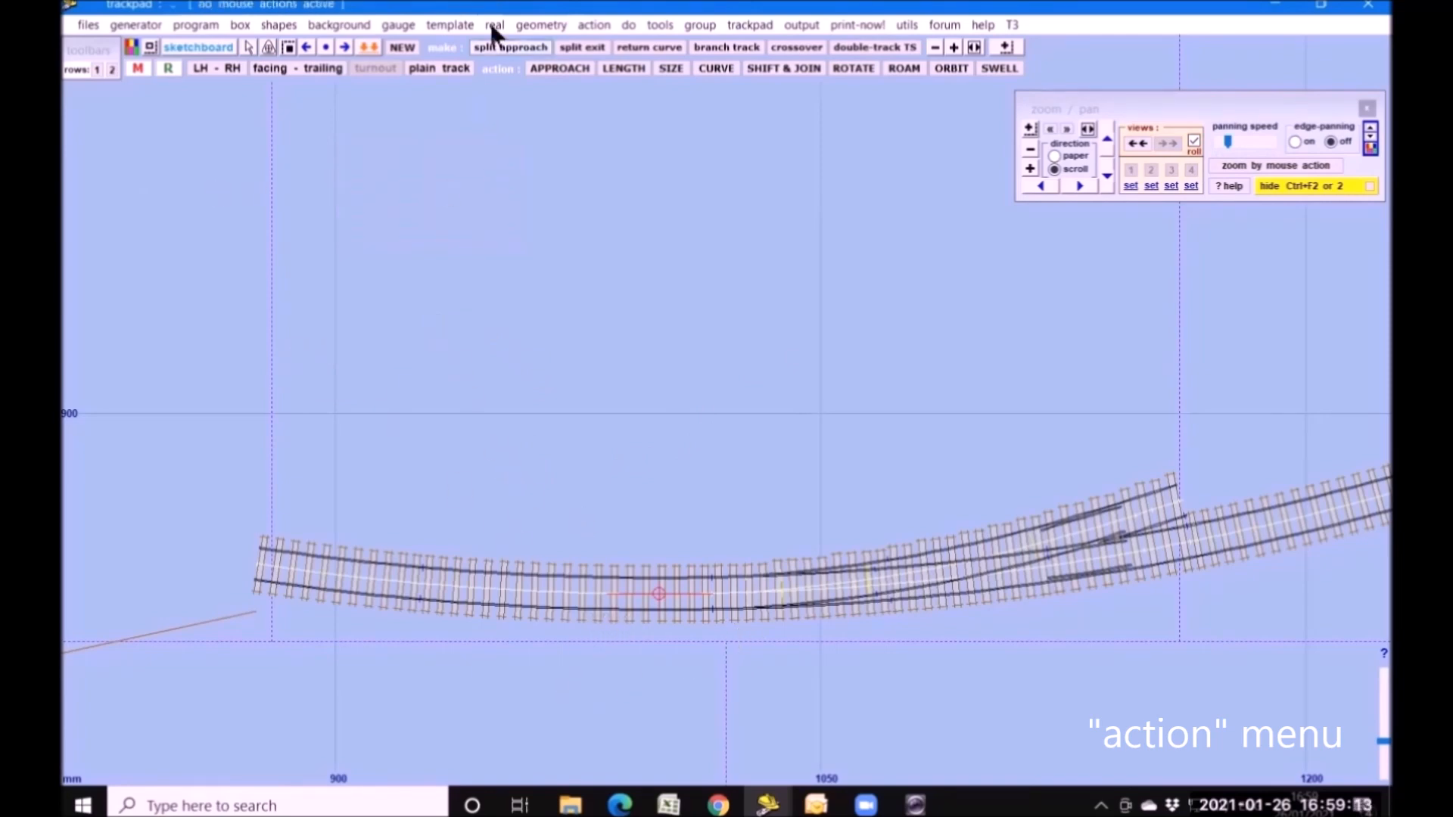
- Store the curved turnout in the background and create a new control template above it
{"action": "left_click", "coordinate": [182, 27]}
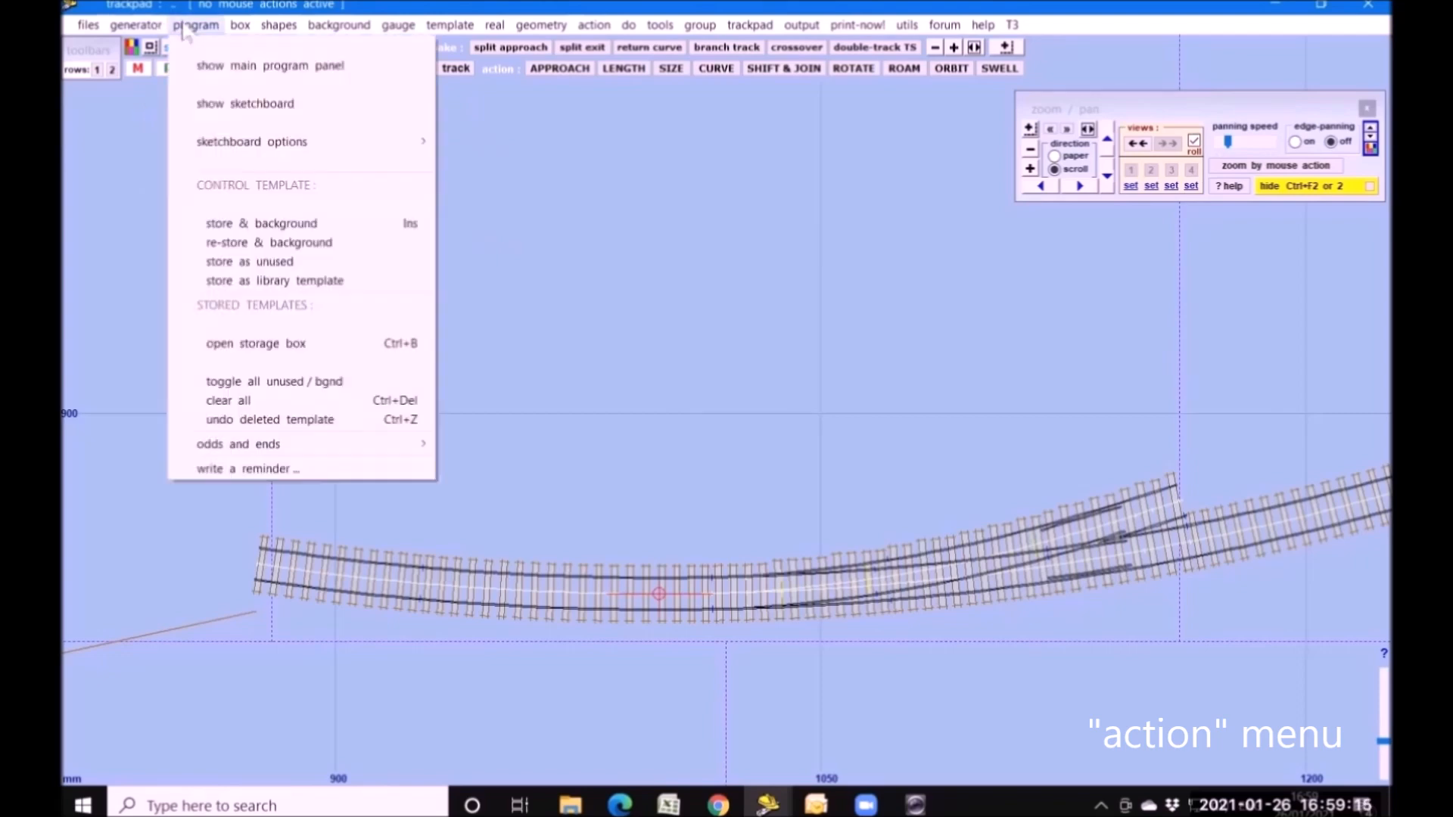
{"action": "left_click", "coordinate": [250, 221]}
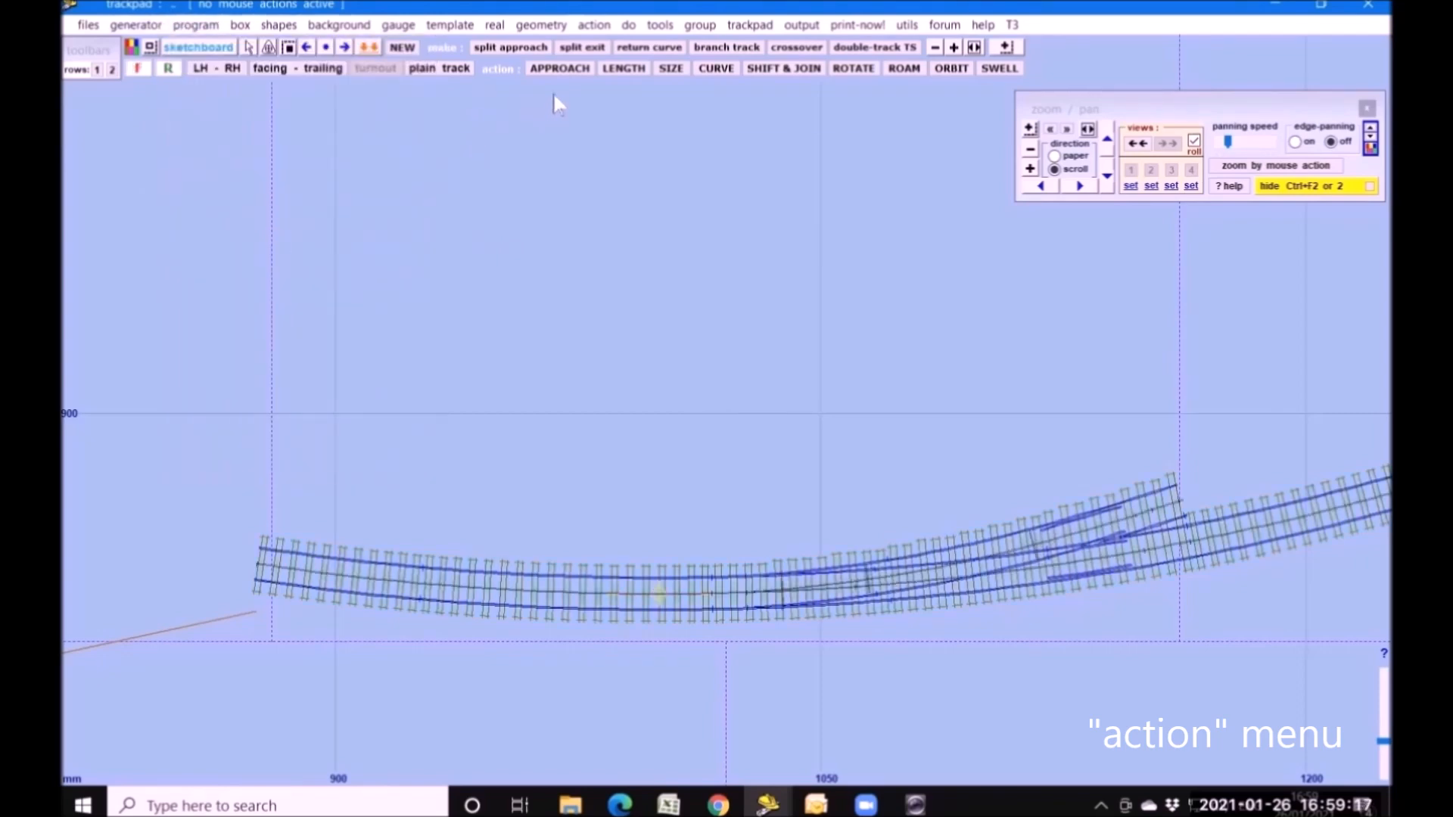
{"action": "left_click", "coordinate": [401, 49]}
{"action": "left_click", "coordinate": [812, 324]}
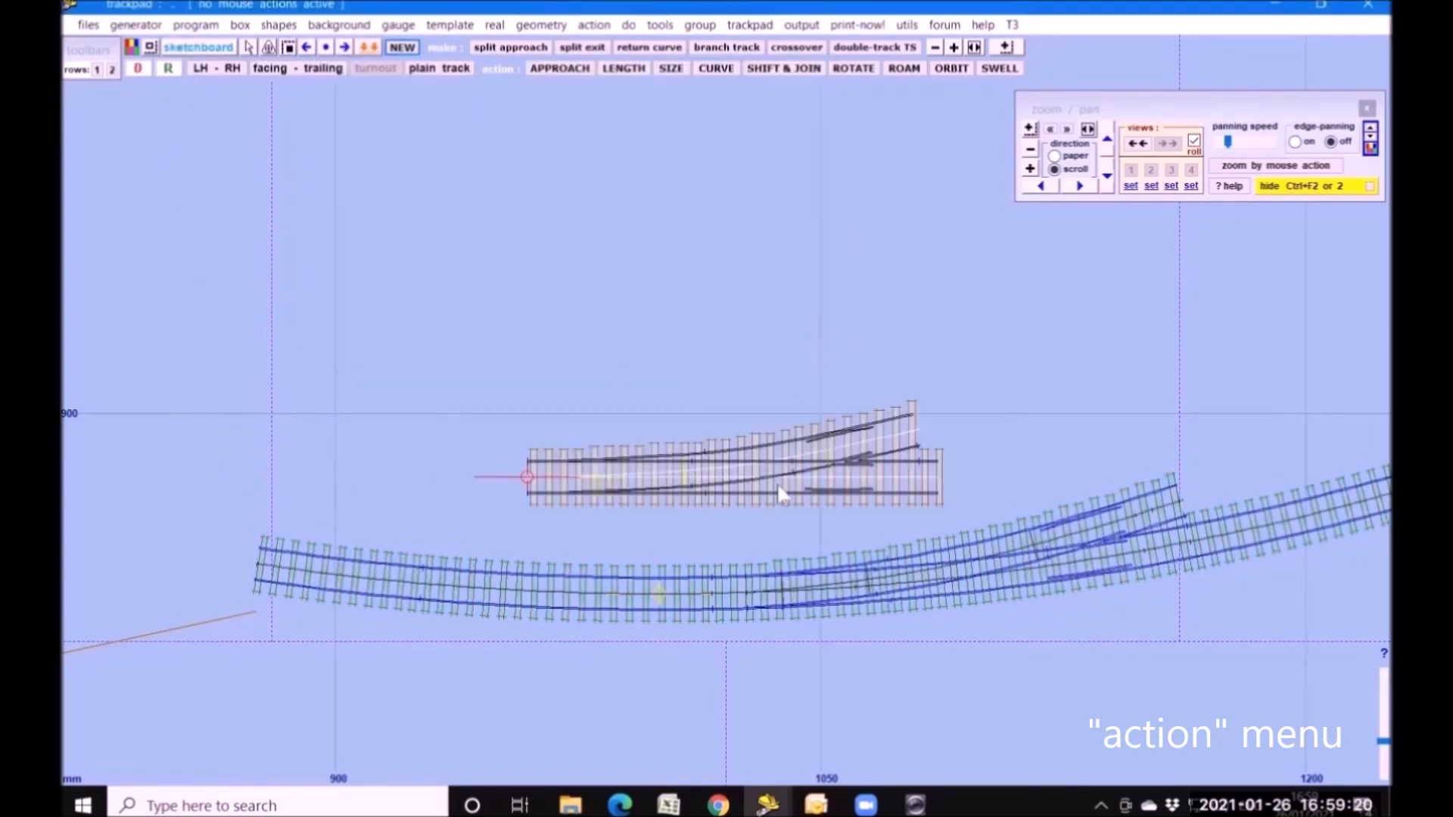
- Change the new template to plain track and shift it to about X 807.90 mm, Y 869.20 mm
{"action": "middle_click_drag", "start_coordinate": [950, 360], "coordinate": [1057, 405]}
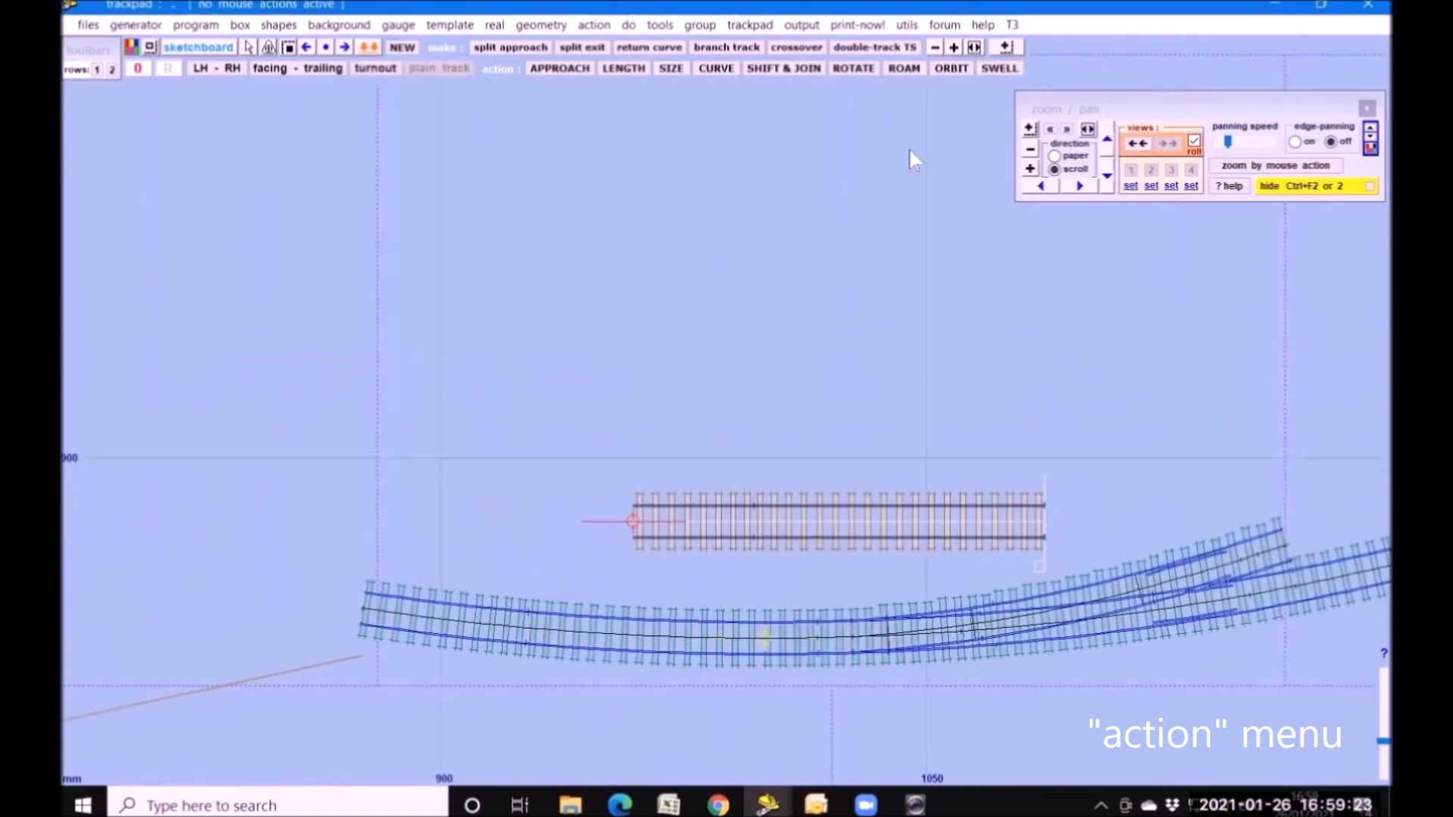
{"action": "left_click", "coordinate": [800, 68]}
{"action": "left_click_drag", "start_coordinate": [1086, 360], "coordinate": [646, 350]}
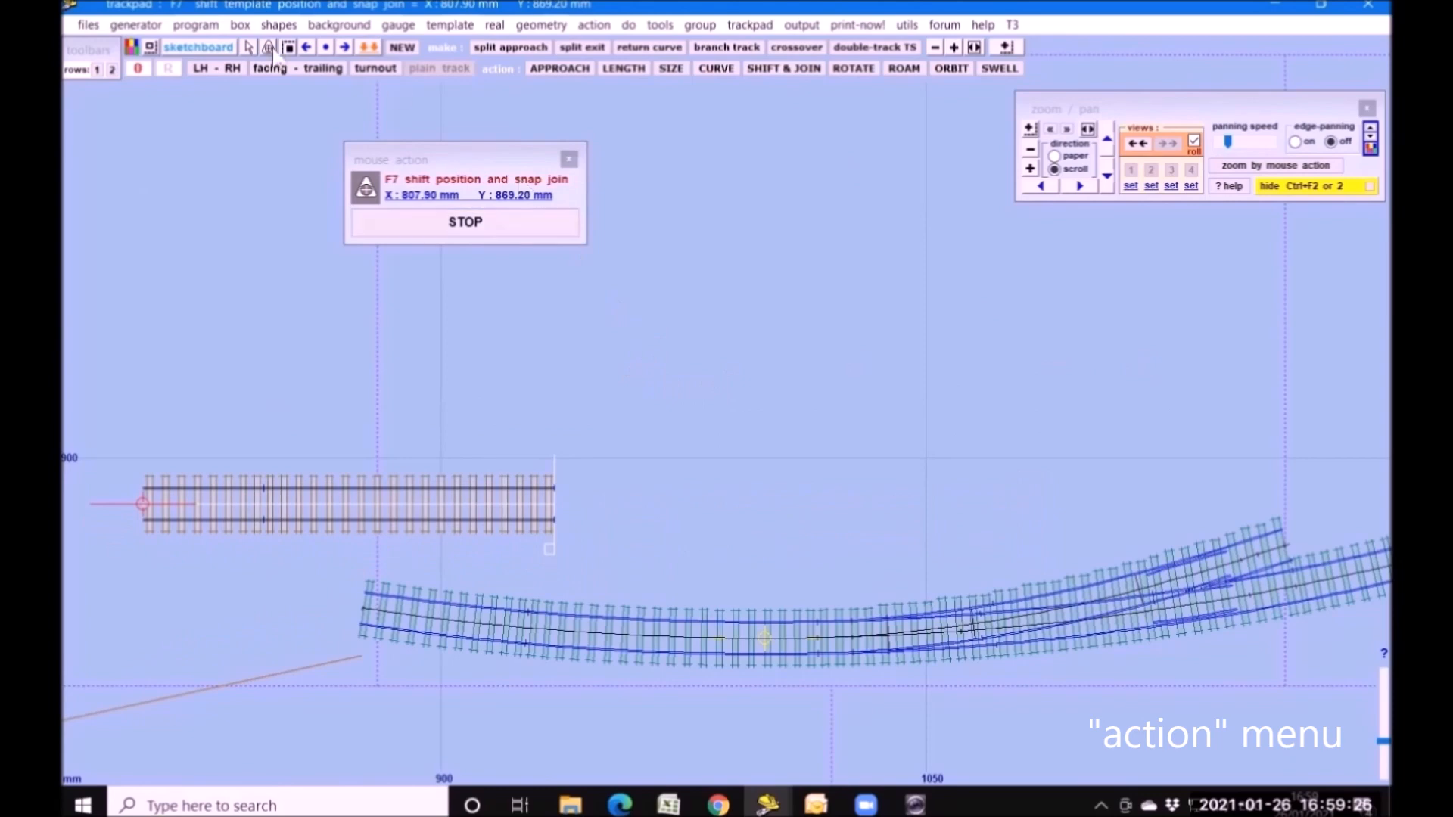
- Delete the background turnout to the control and shorten its approach length to about 28.49 mm
{"action": "left_click", "coordinate": [616, 635]}
{"action": "left_click", "coordinate": [162, 362]}
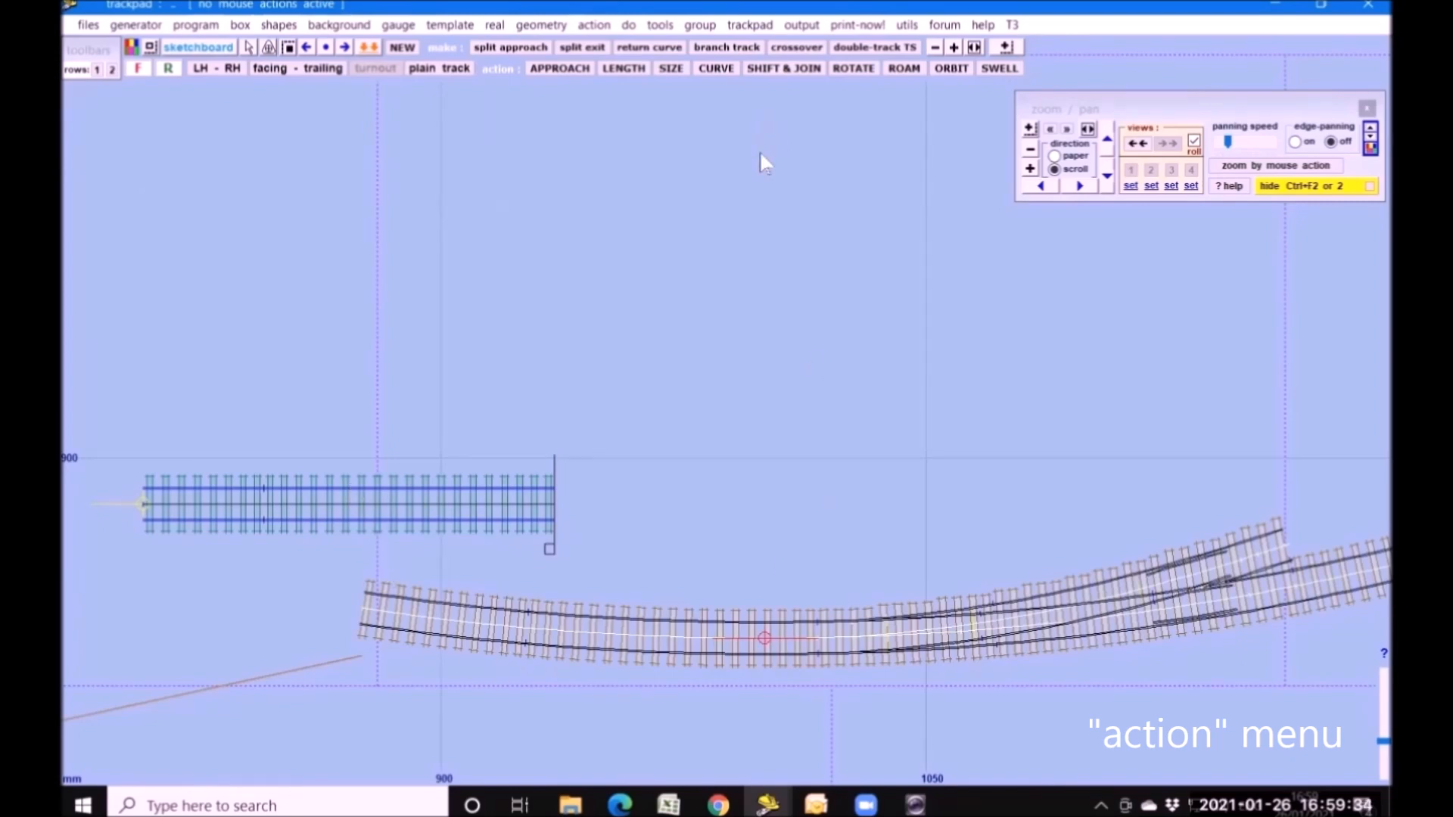
{"action": "left_click", "coordinate": [605, 29]}
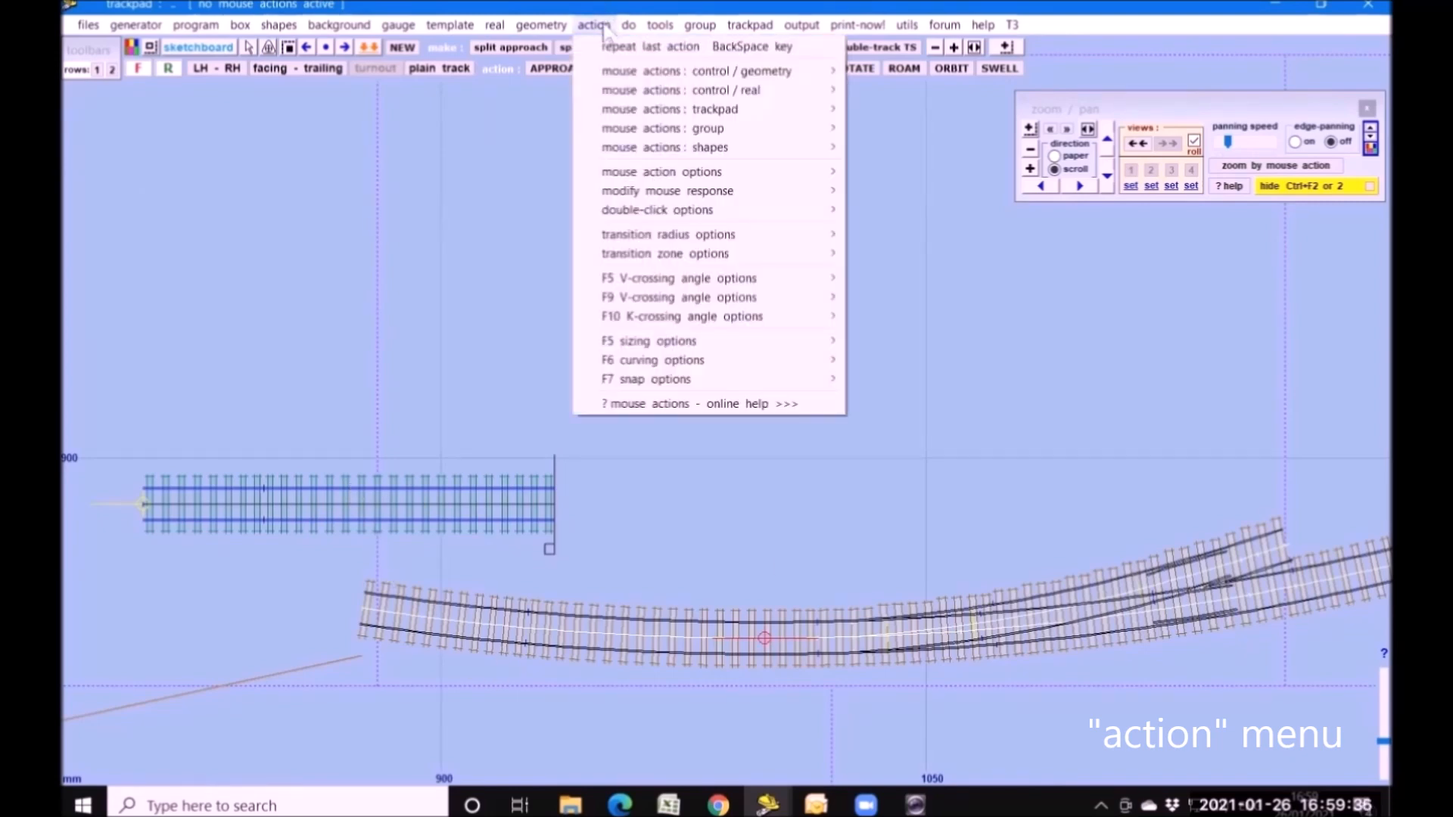
{"action": "mouse_move", "coordinate": [611, 76]}
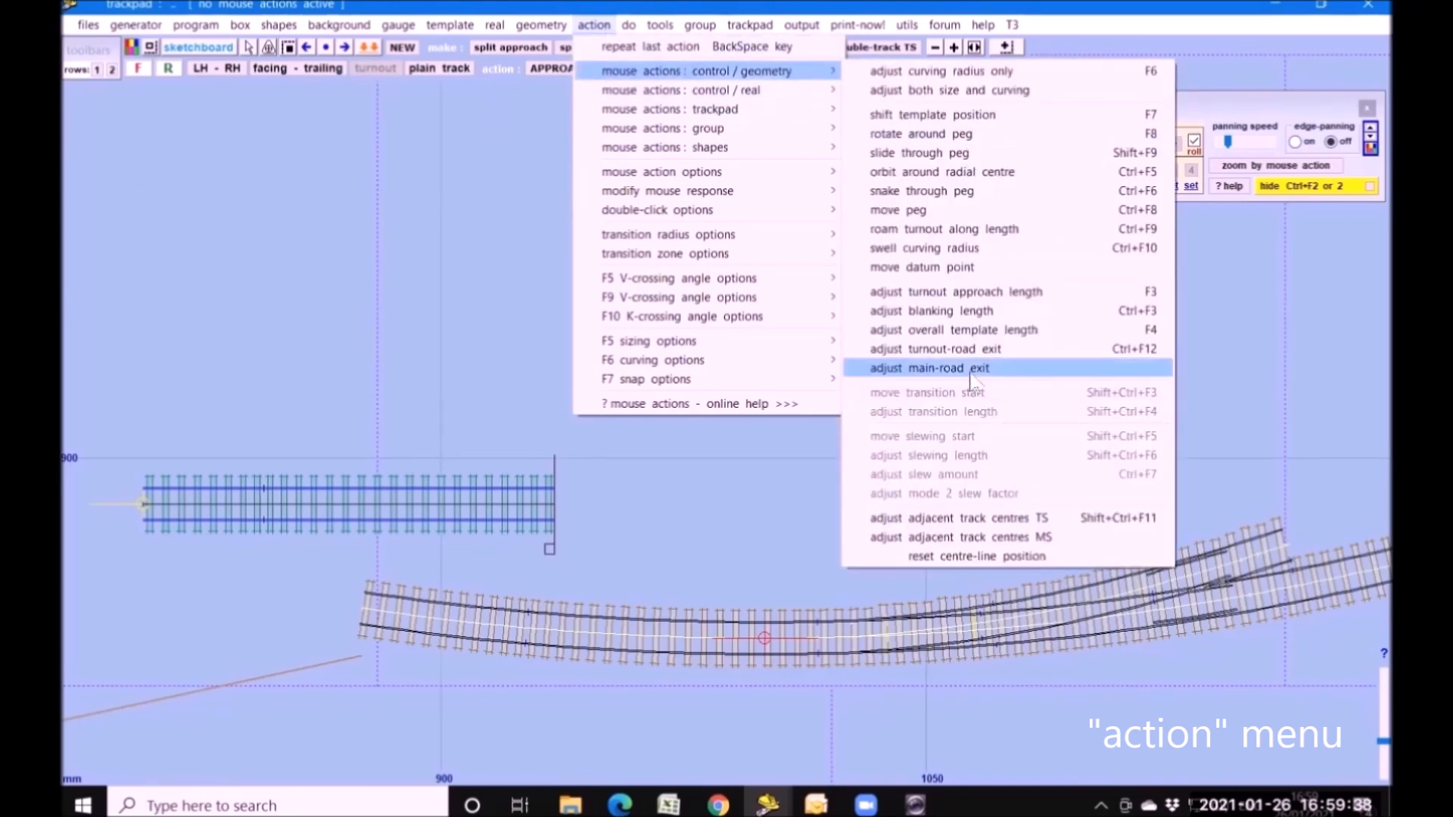
{"action": "left_click", "coordinate": [973, 292]}
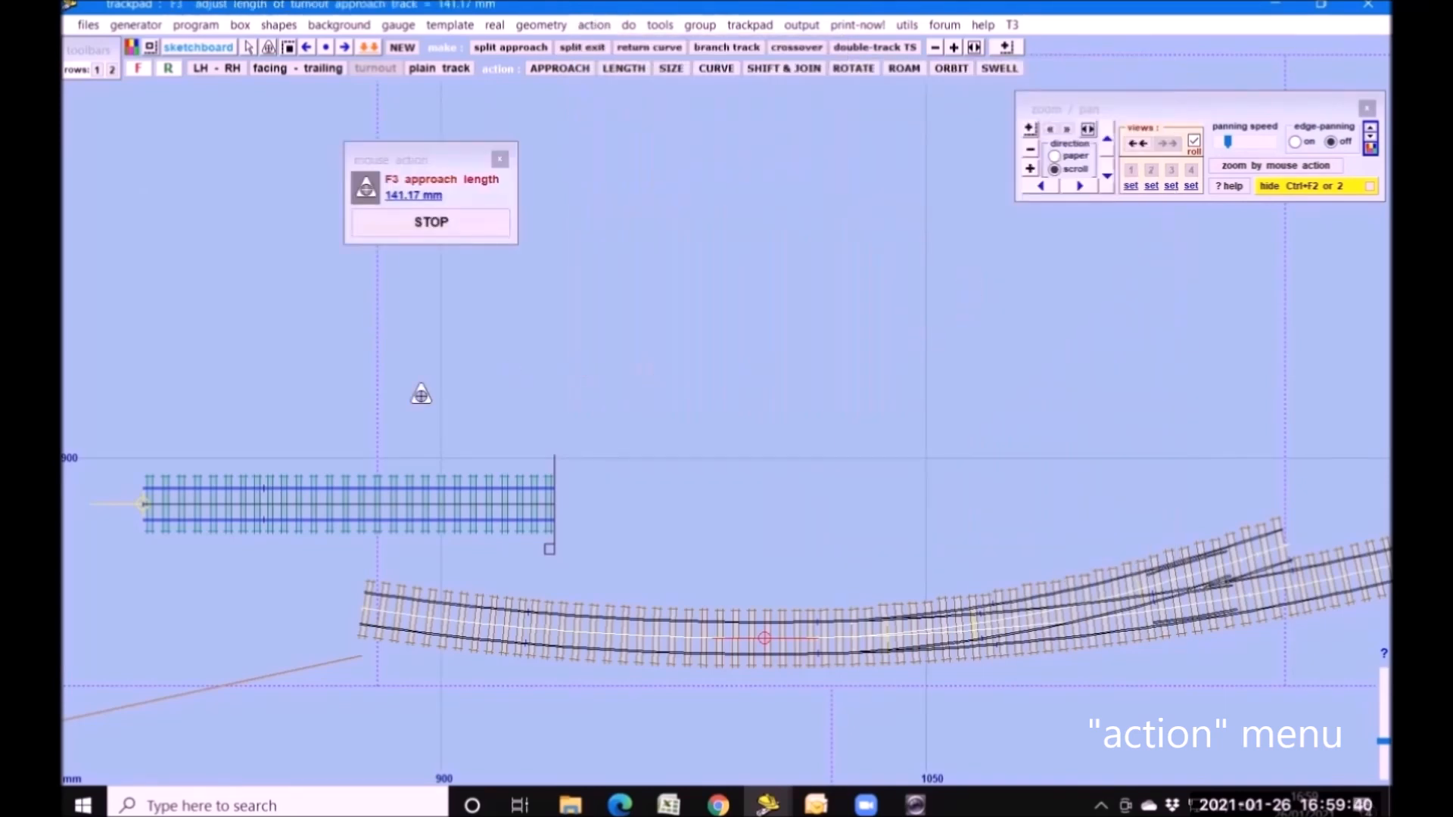
{"action": "left_click_drag", "start_coordinate": [422, 398], "coordinate": [784, 456]}
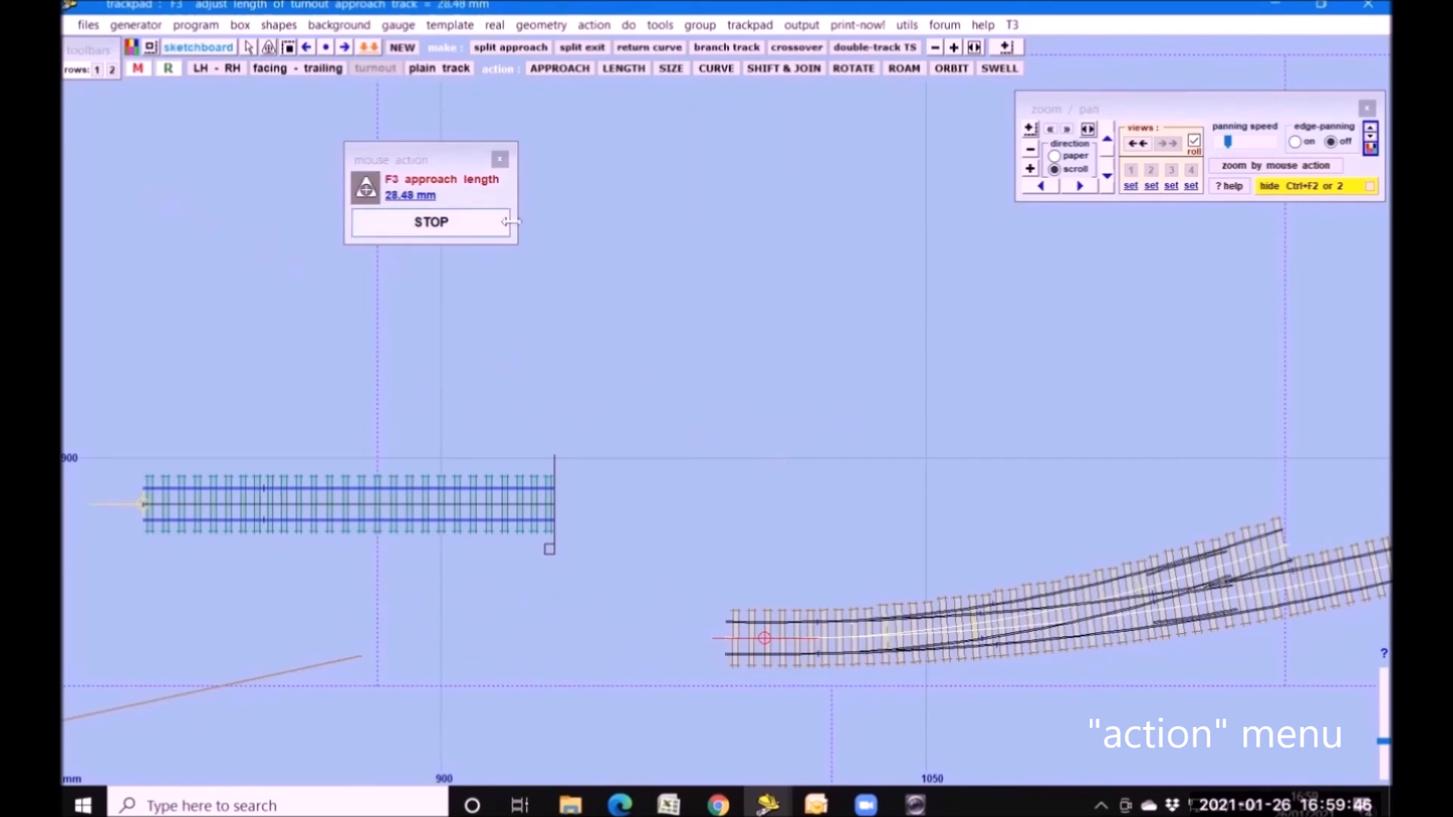
- Shift the turnout to snap onto the plain track's end, and snake it through the peg to about X 116.62 mm
{"action": "key", "text": "F7"}
{"action": "left_click_drag", "start_coordinate": [1128, 418], "coordinate": [954, 281]}
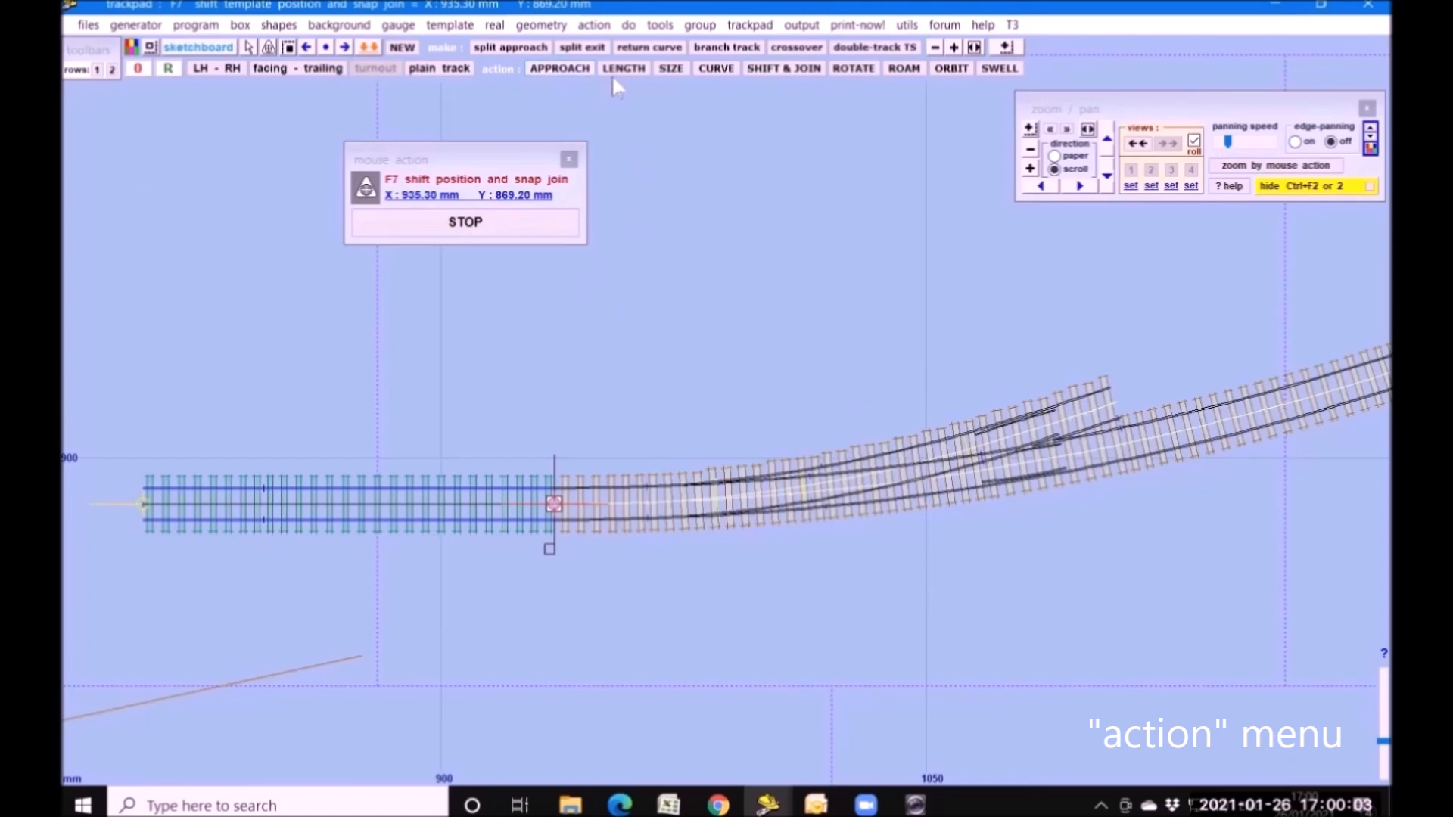
{"action": "left_click", "coordinate": [593, 25]}
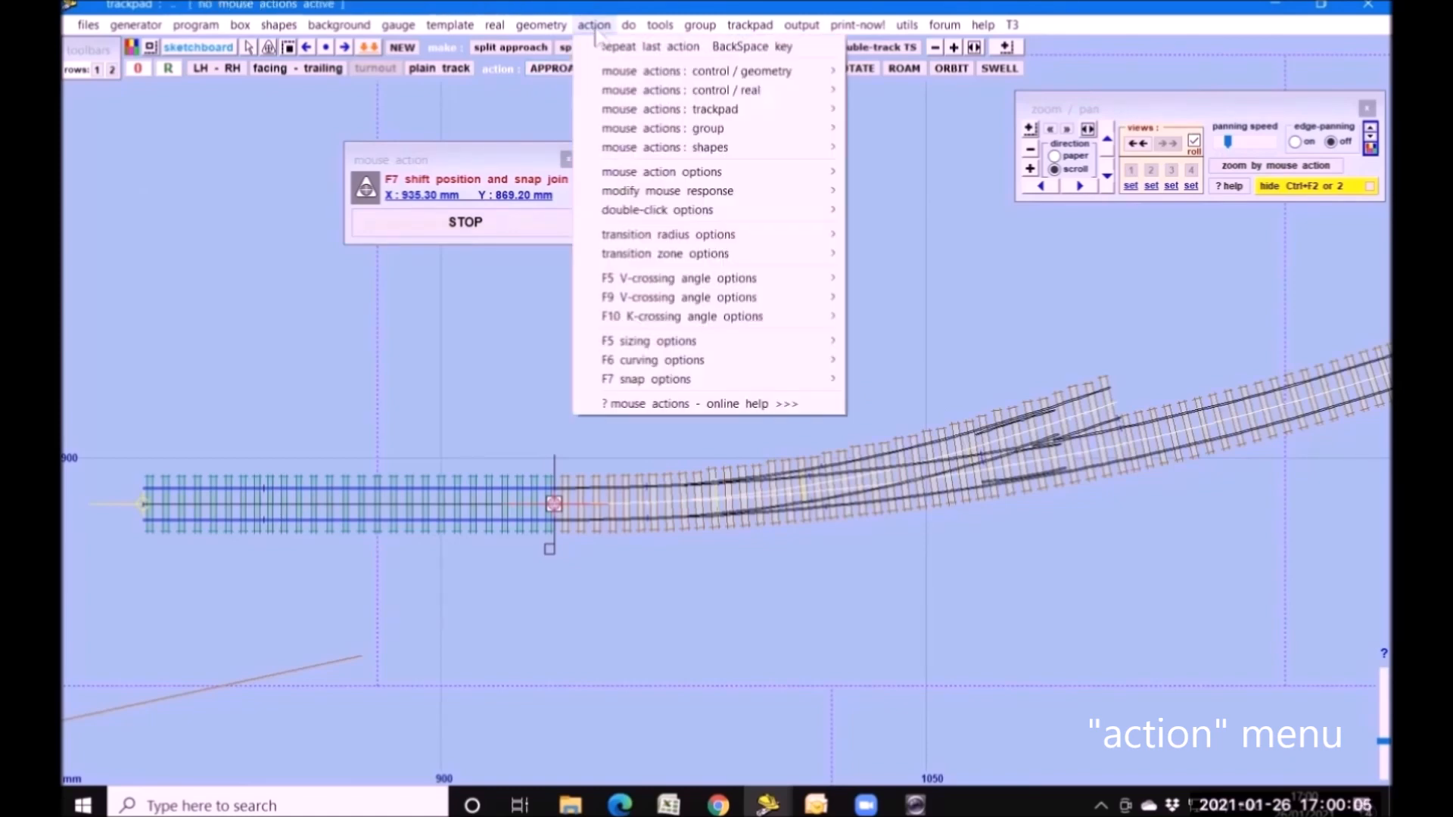
{"action": "mouse_move", "coordinate": [613, 71]}
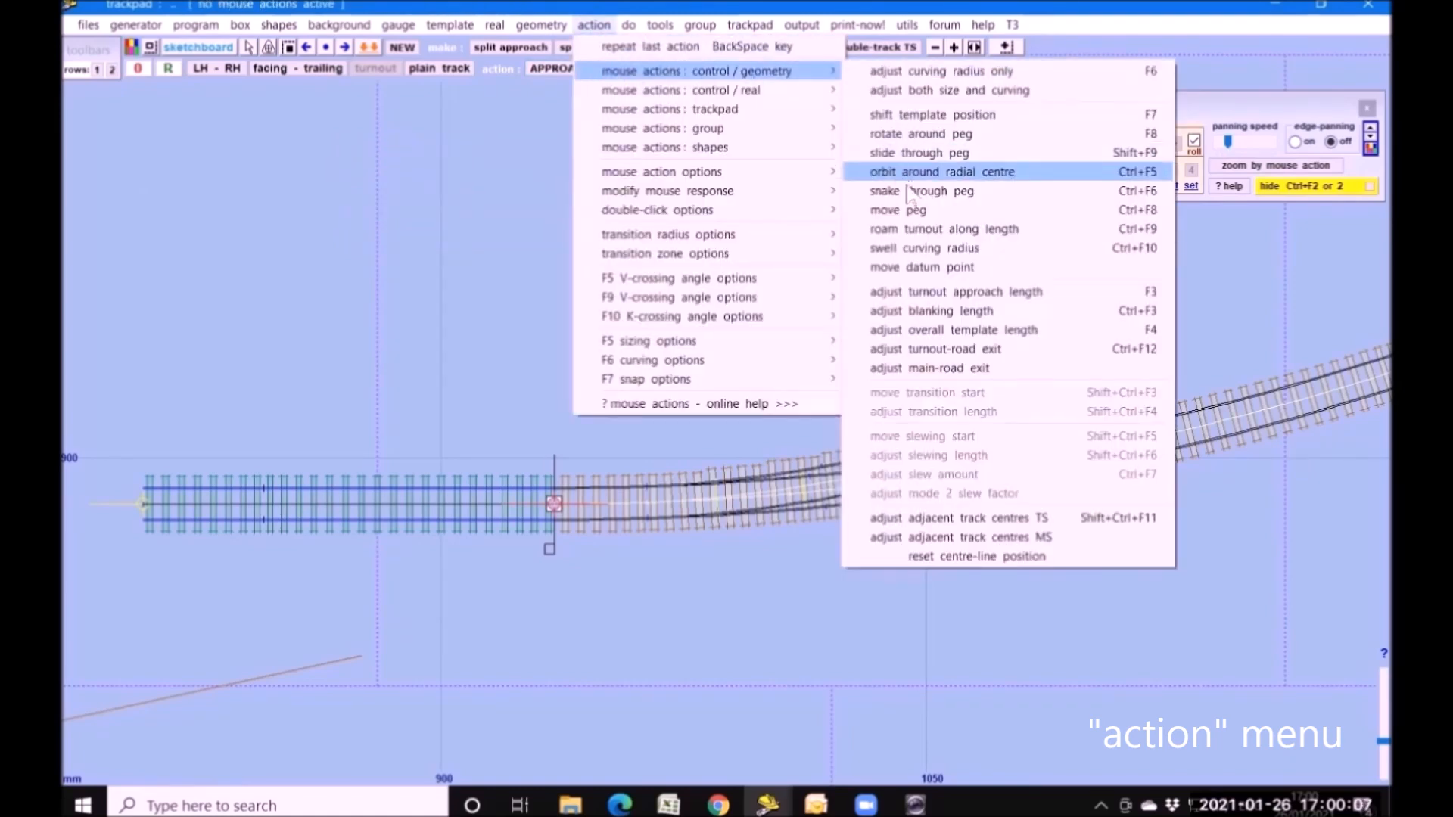
{"action": "left_click", "coordinate": [912, 191]}
{"action": "left_click_drag", "start_coordinate": [412, 335], "coordinate": [787, 296]}
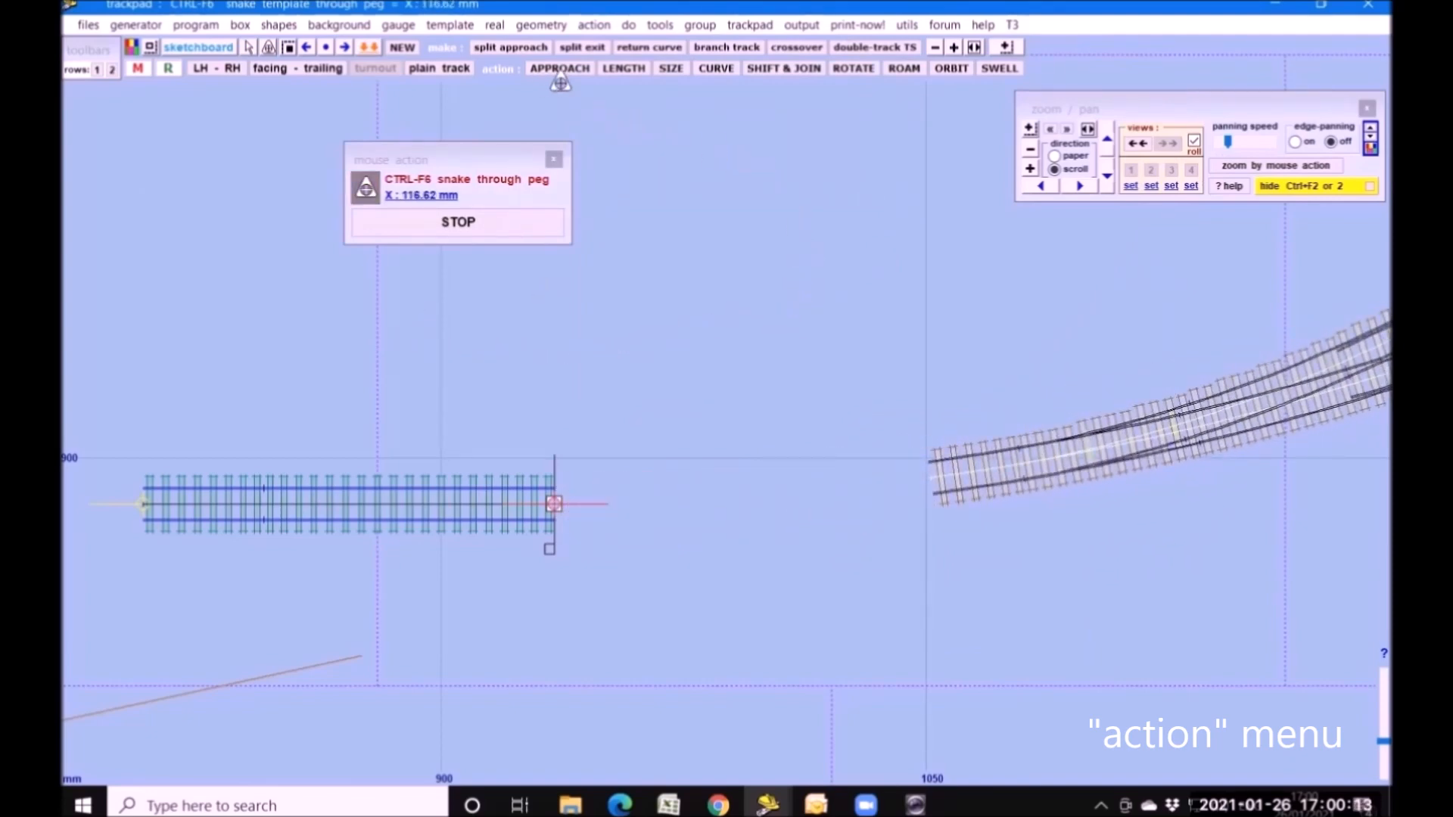
- Extend the turnout's approach length to about 148.54 mm so its track reaches back to the plain track's end
{"action": "left_click", "coordinate": [594, 25]}
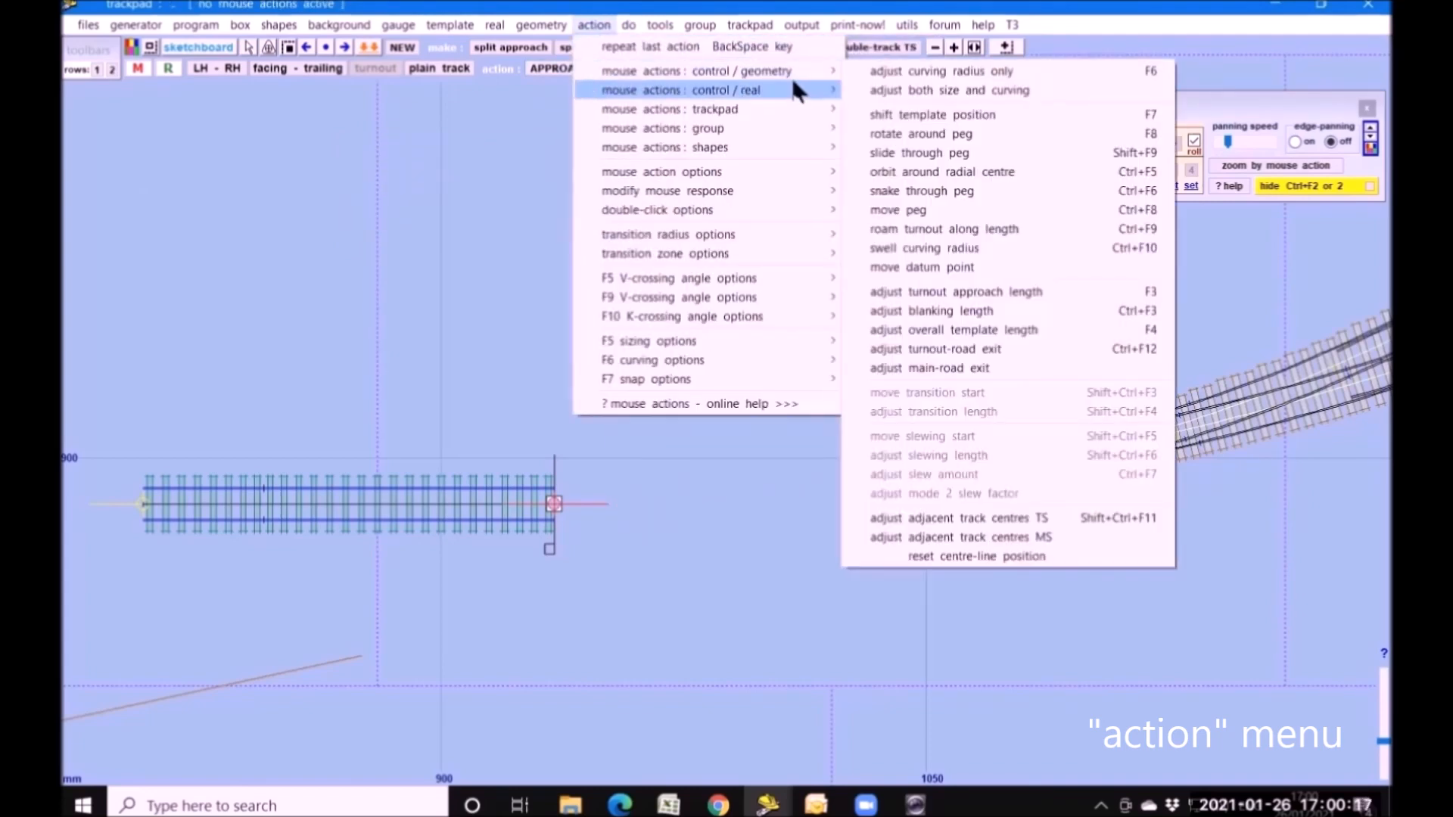
{"action": "mouse_move", "coordinate": [820, 72]}
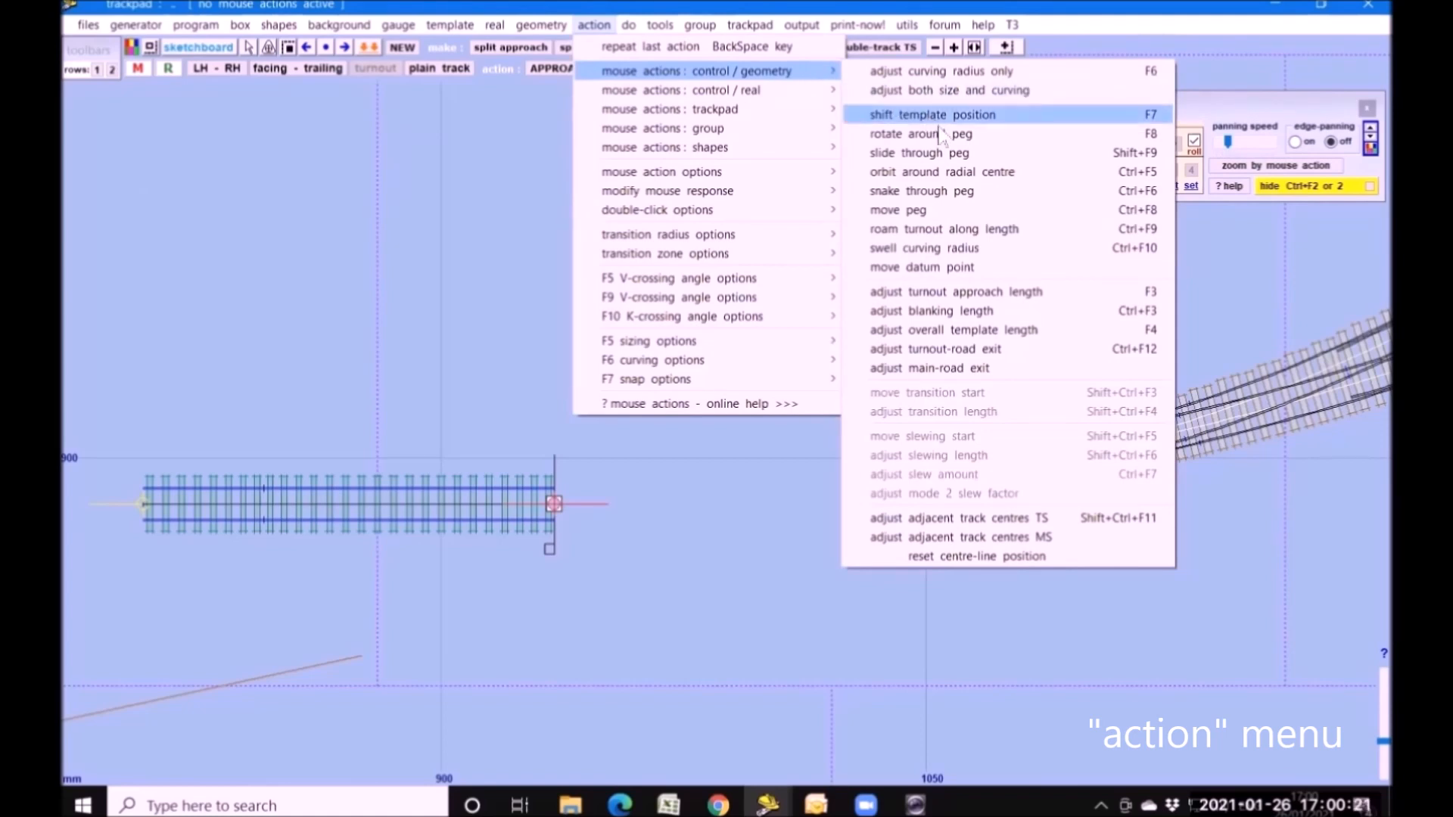
{"action": "left_click", "coordinate": [949, 292]}
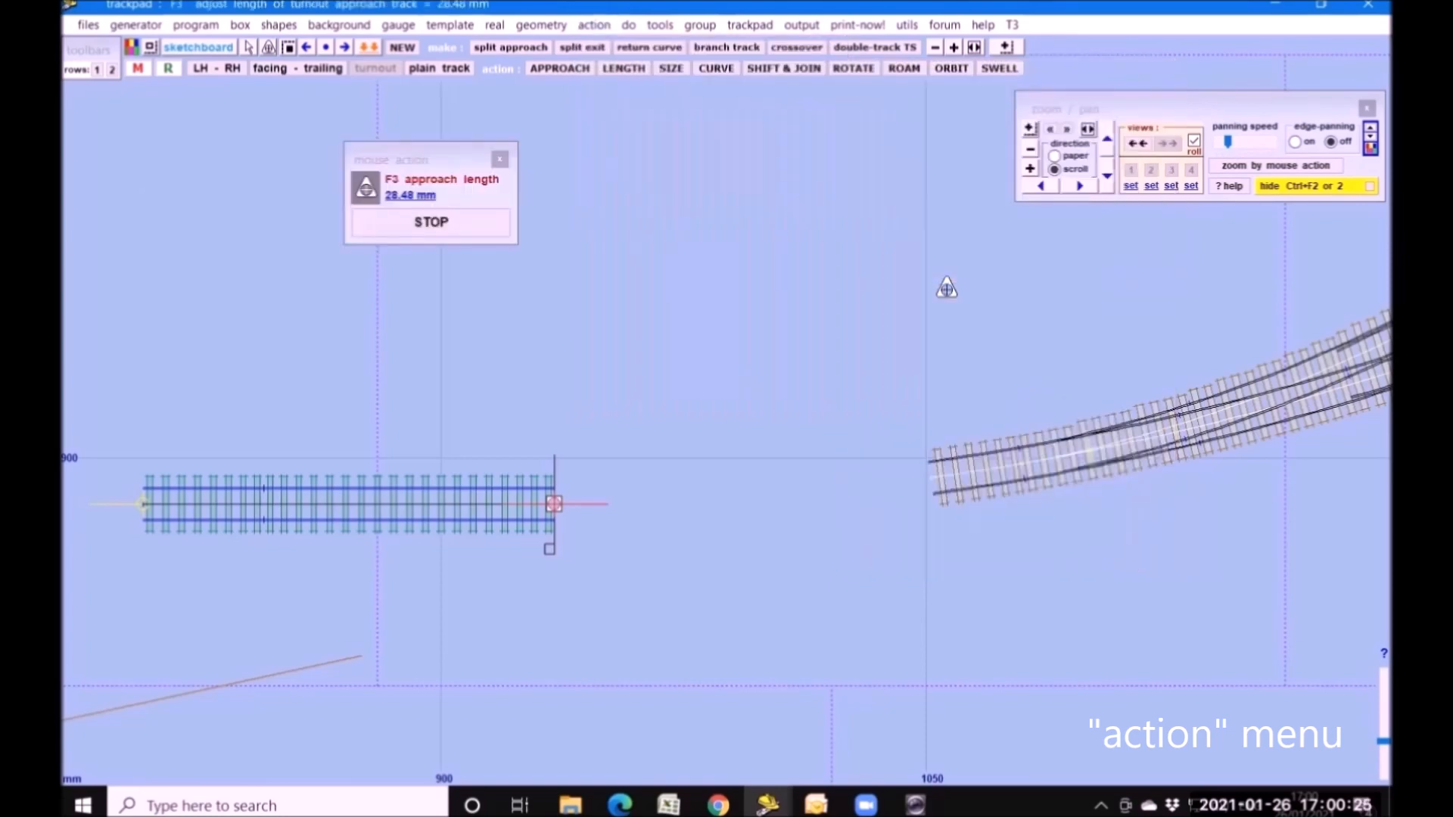
{"action": "left_click_drag", "start_coordinate": [946, 288], "coordinate": [559, 342]}
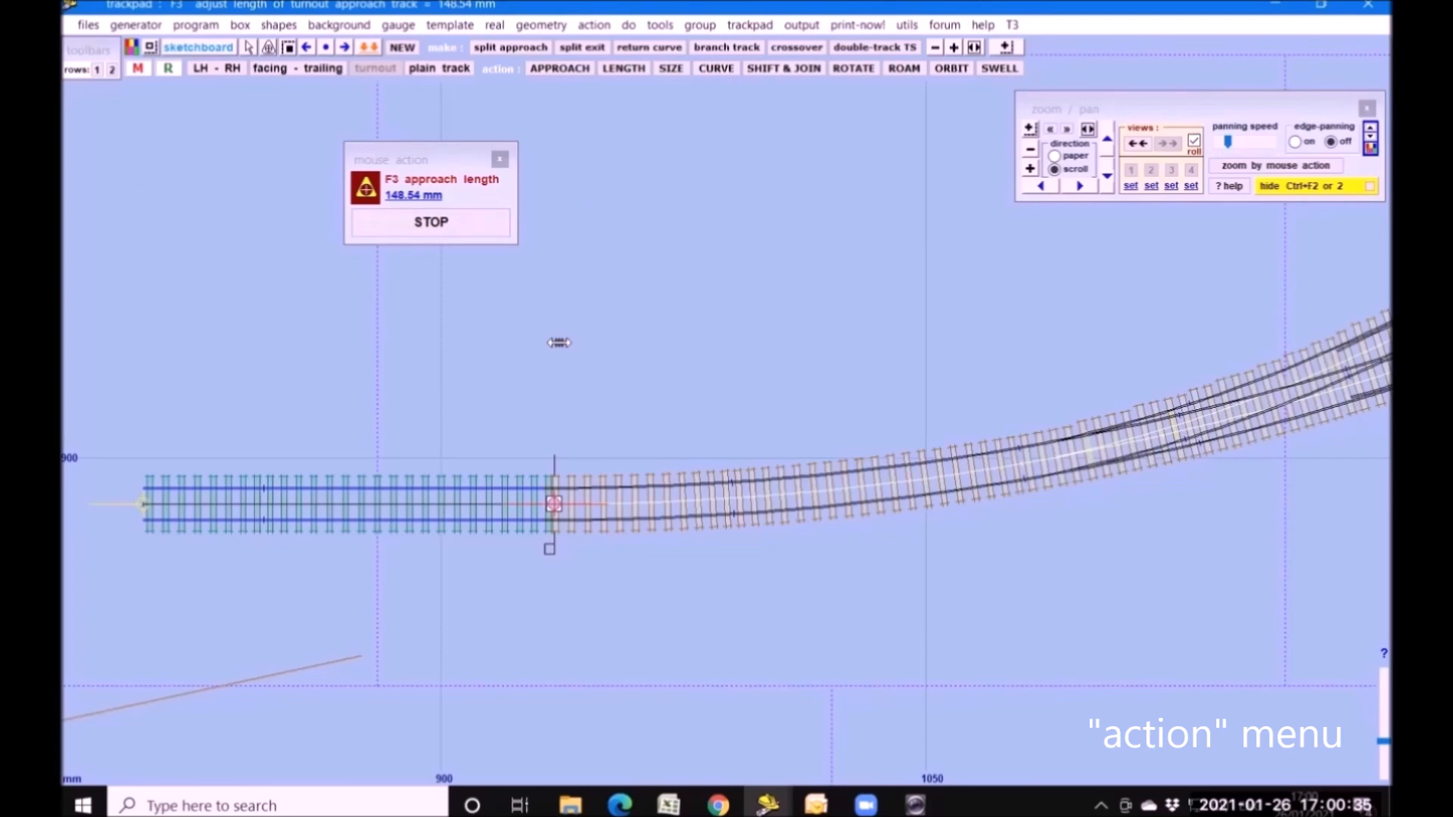
{"action": "left_click_drag", "start_coordinate": [559, 342], "coordinate": [560, 350]}
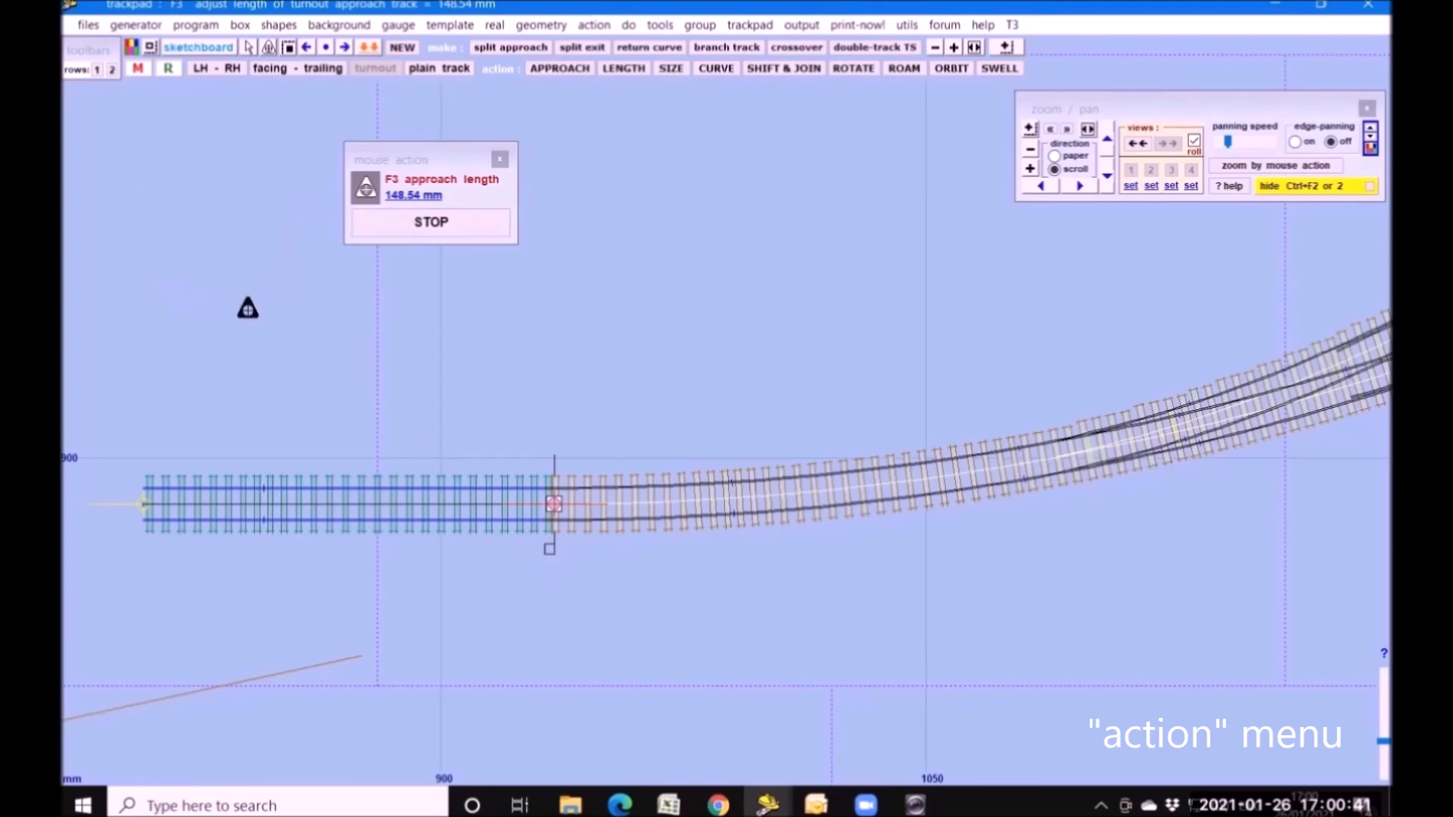
{"action": "left_click", "coordinate": [488, 226]}
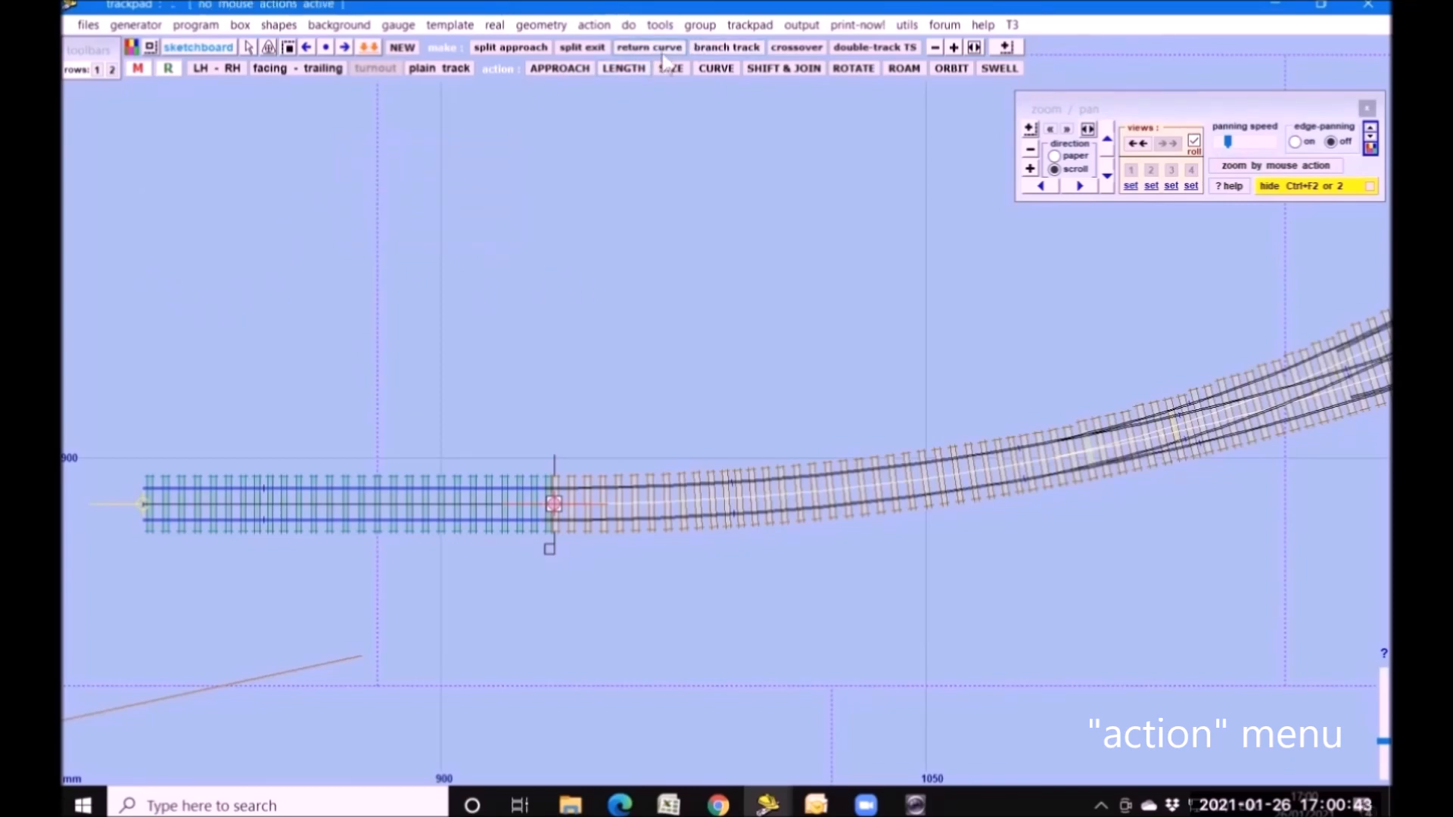
- Start the blanking length mouse action on the turnout template and reopen the control geometry actions
{"action": "left_click", "coordinate": [594, 25]}
{"action": "mouse_move", "coordinate": [696, 72]}
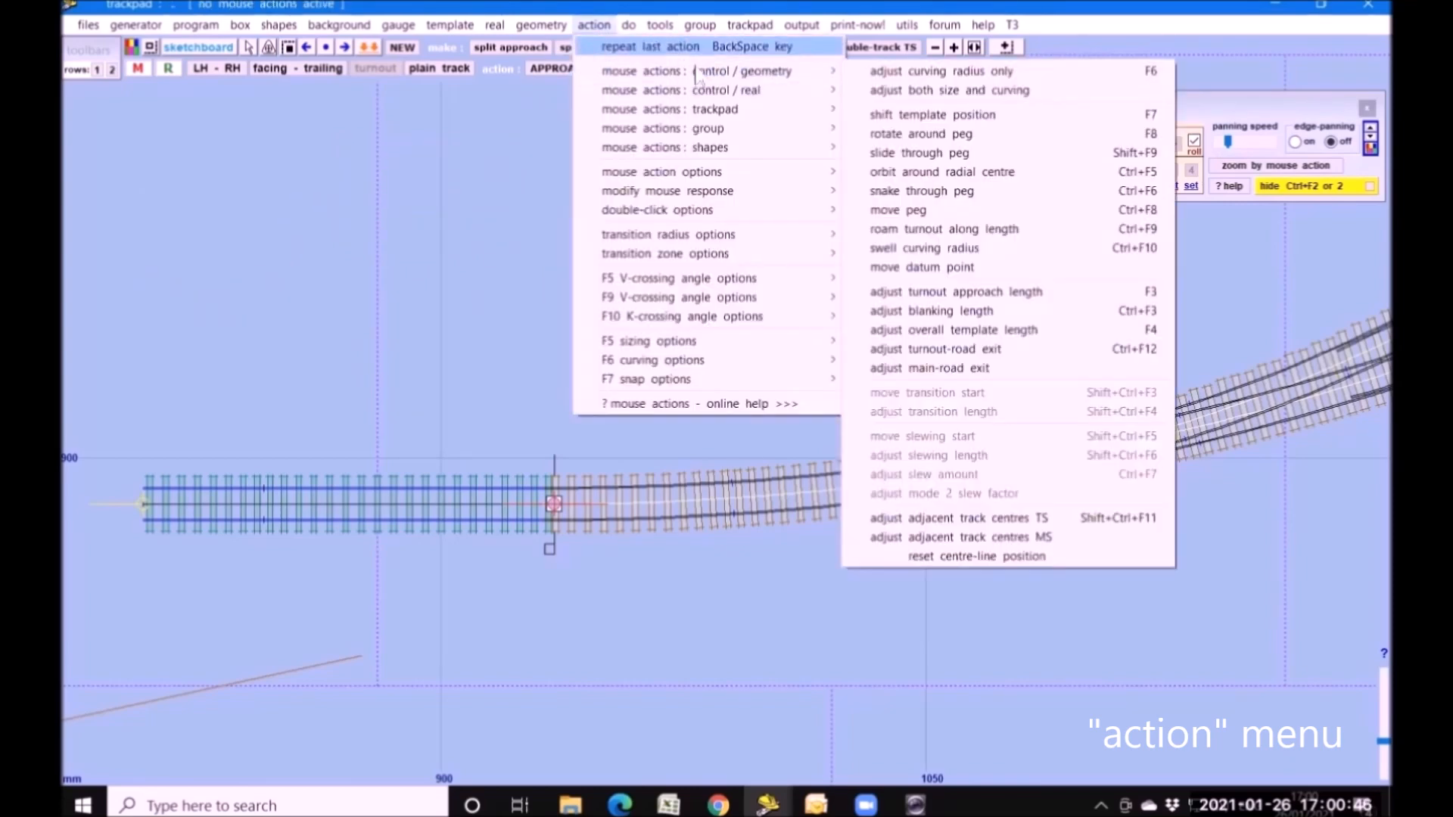
{"action": "left_click", "coordinate": [1029, 310]}
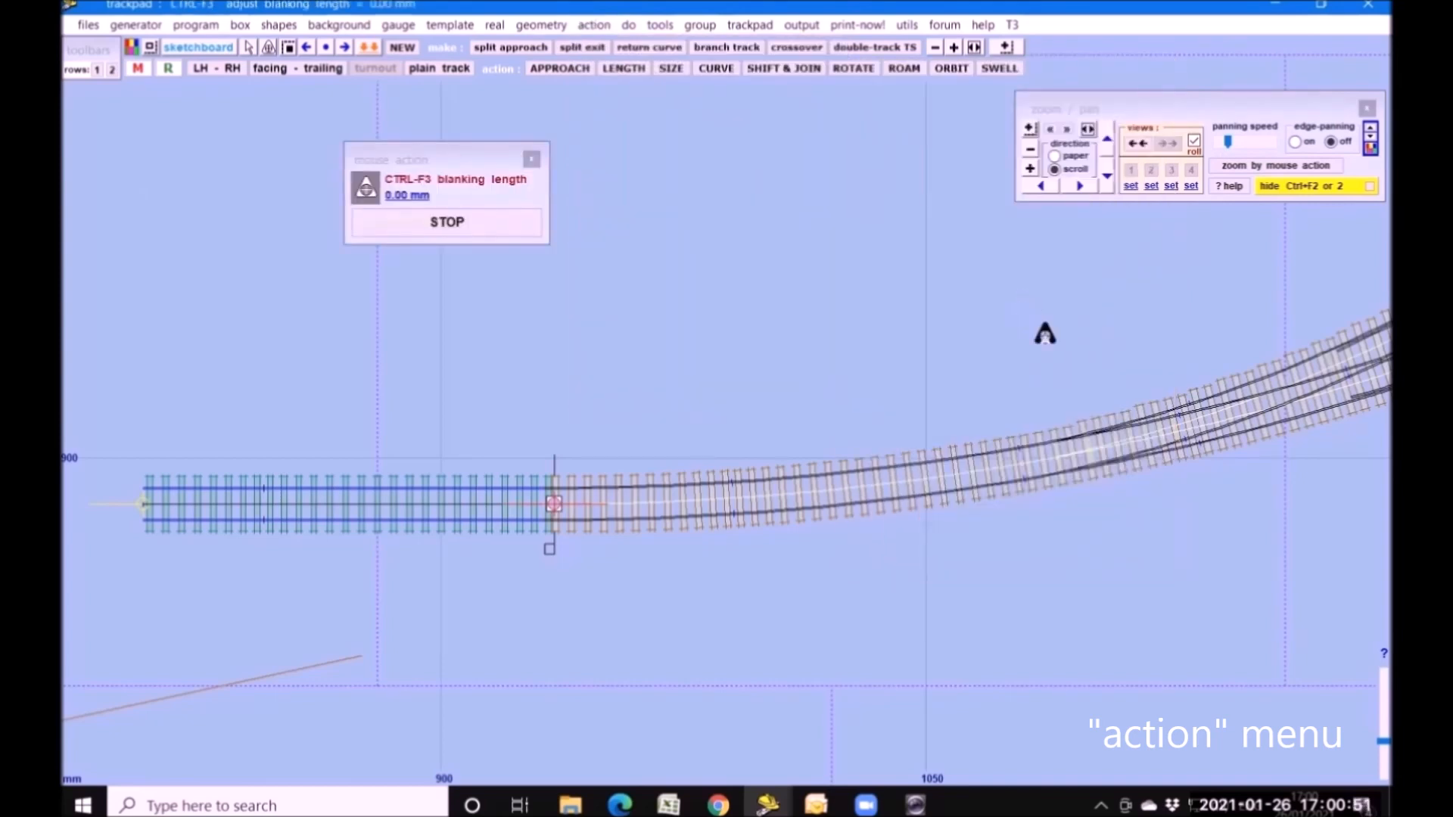
{"action": "left_click", "coordinate": [594, 25]}
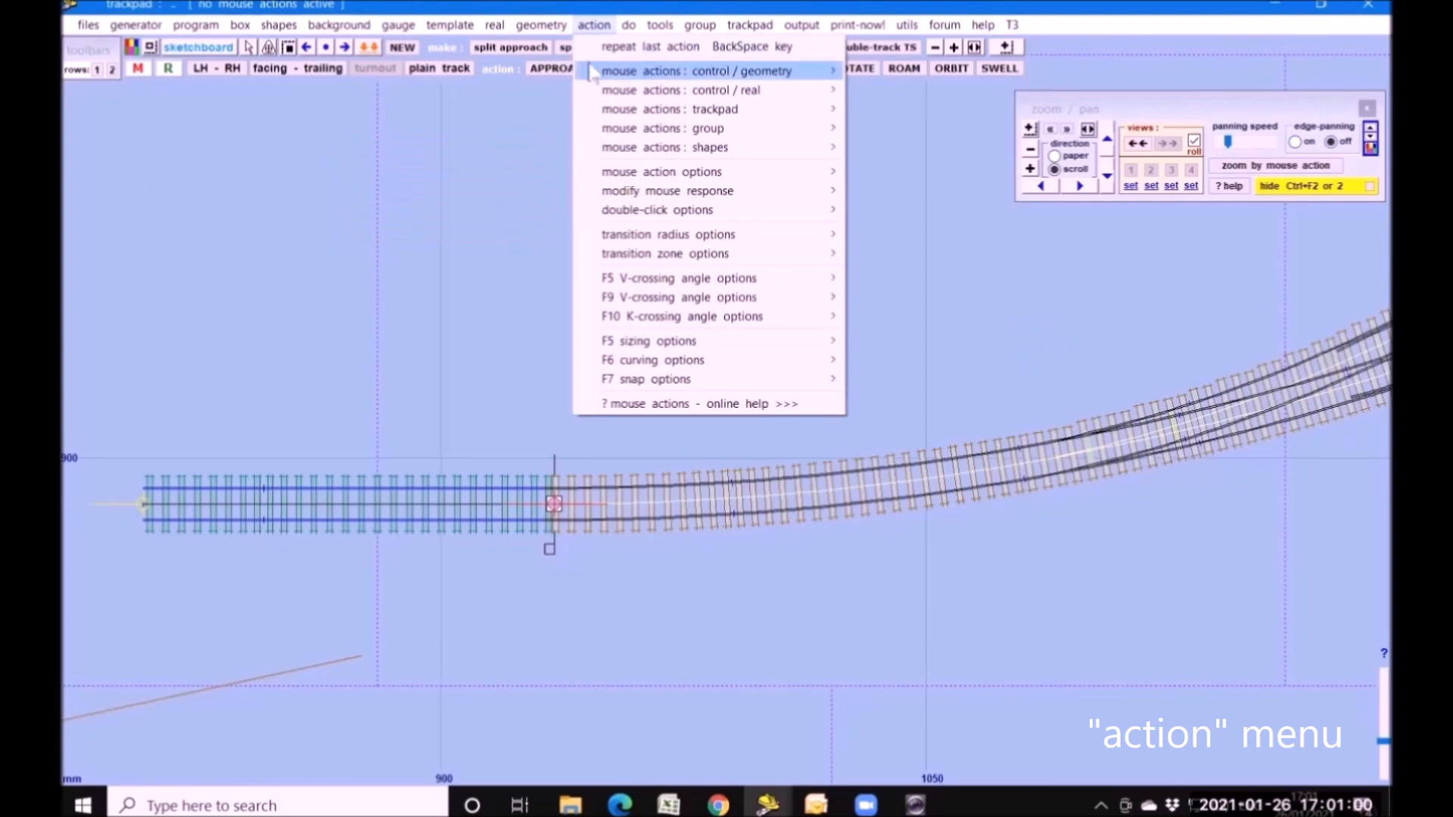
{"action": "mouse_move", "coordinate": [590, 74]}
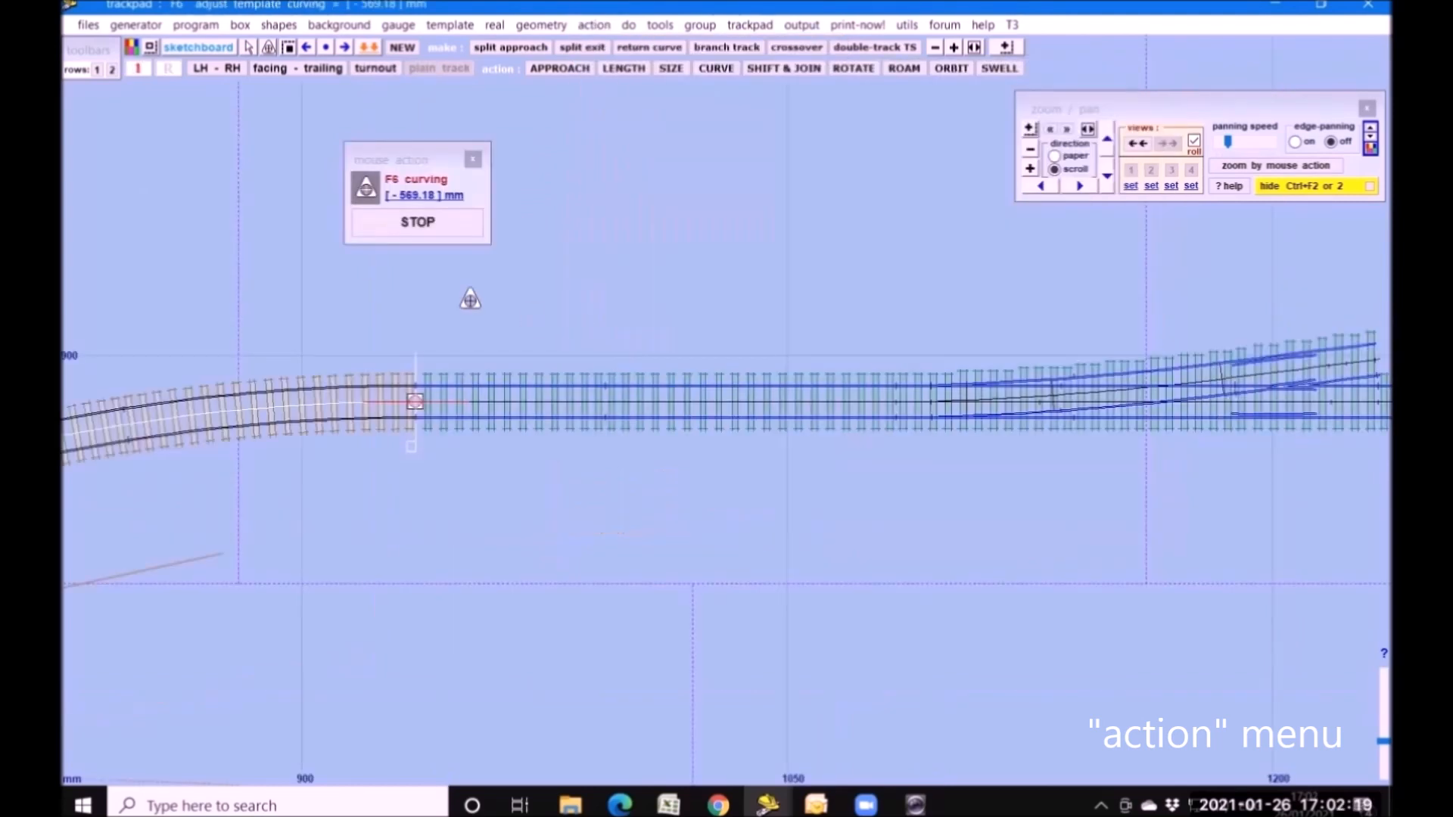
- Store the curved plain track in the background and delete the adjoining background turnout to the control
{"action": "left_click", "coordinate": [457, 227]}
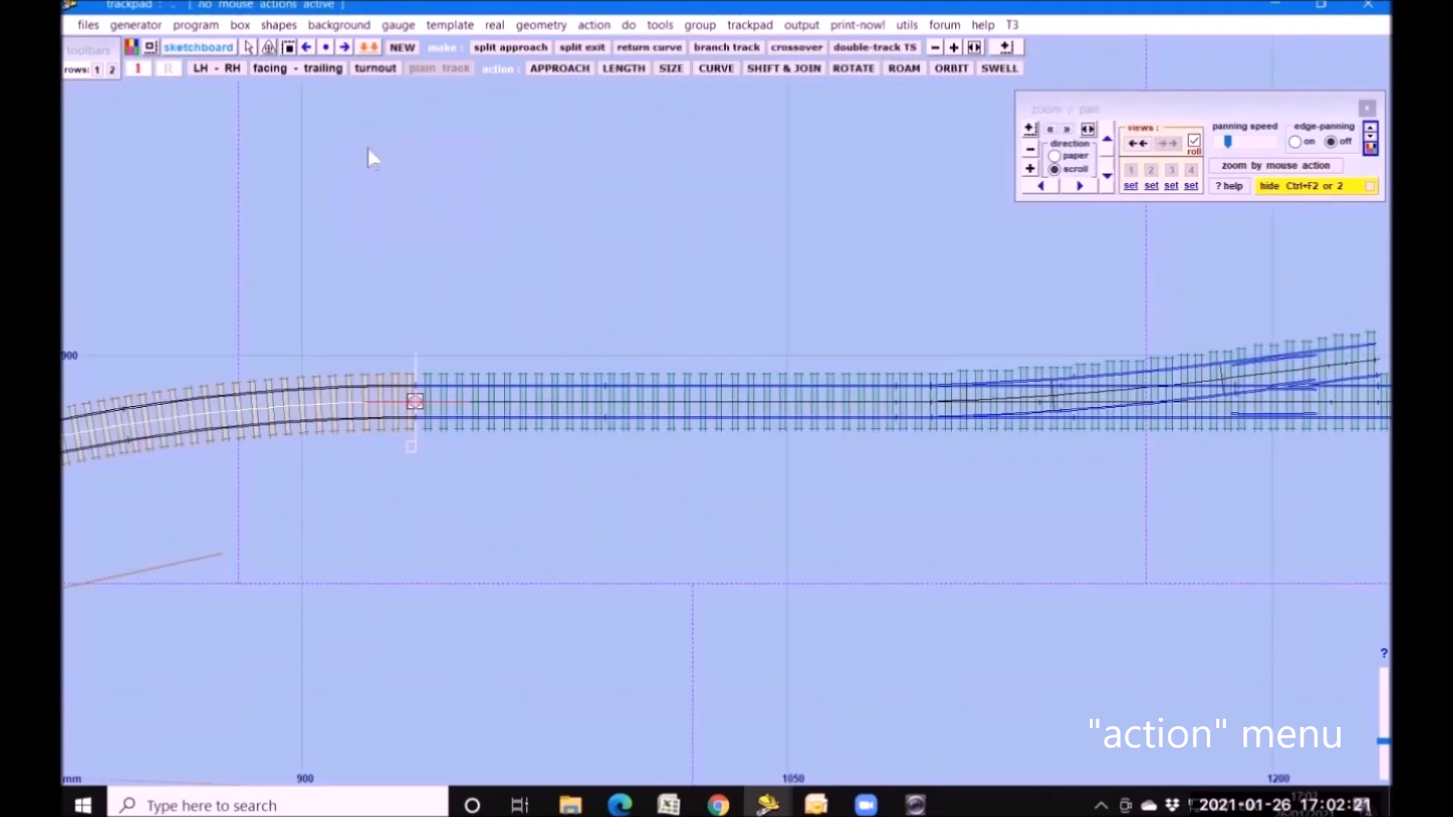
{"action": "left_click", "coordinate": [210, 34]}
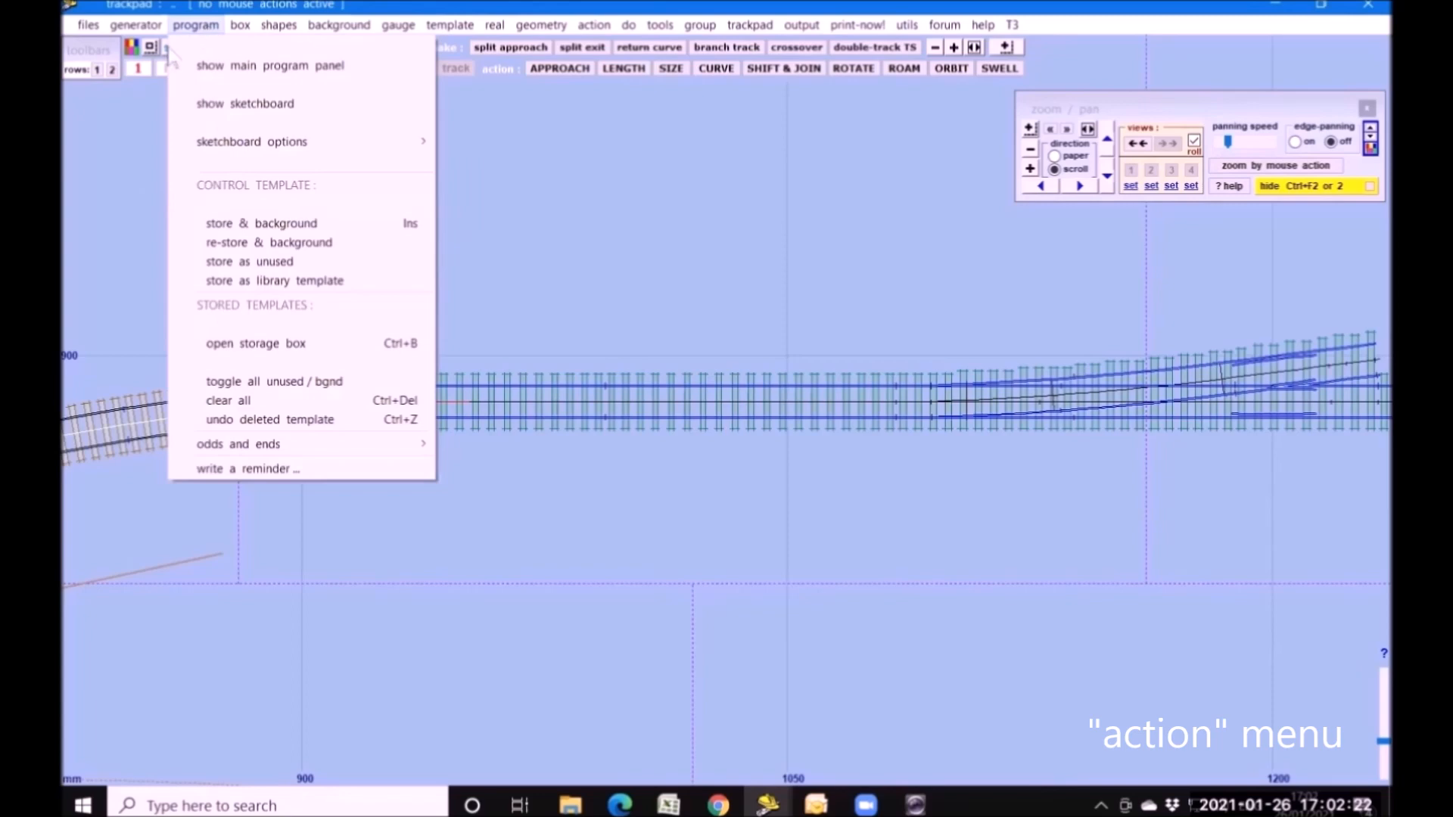
{"action": "left_click", "coordinate": [200, 224]}
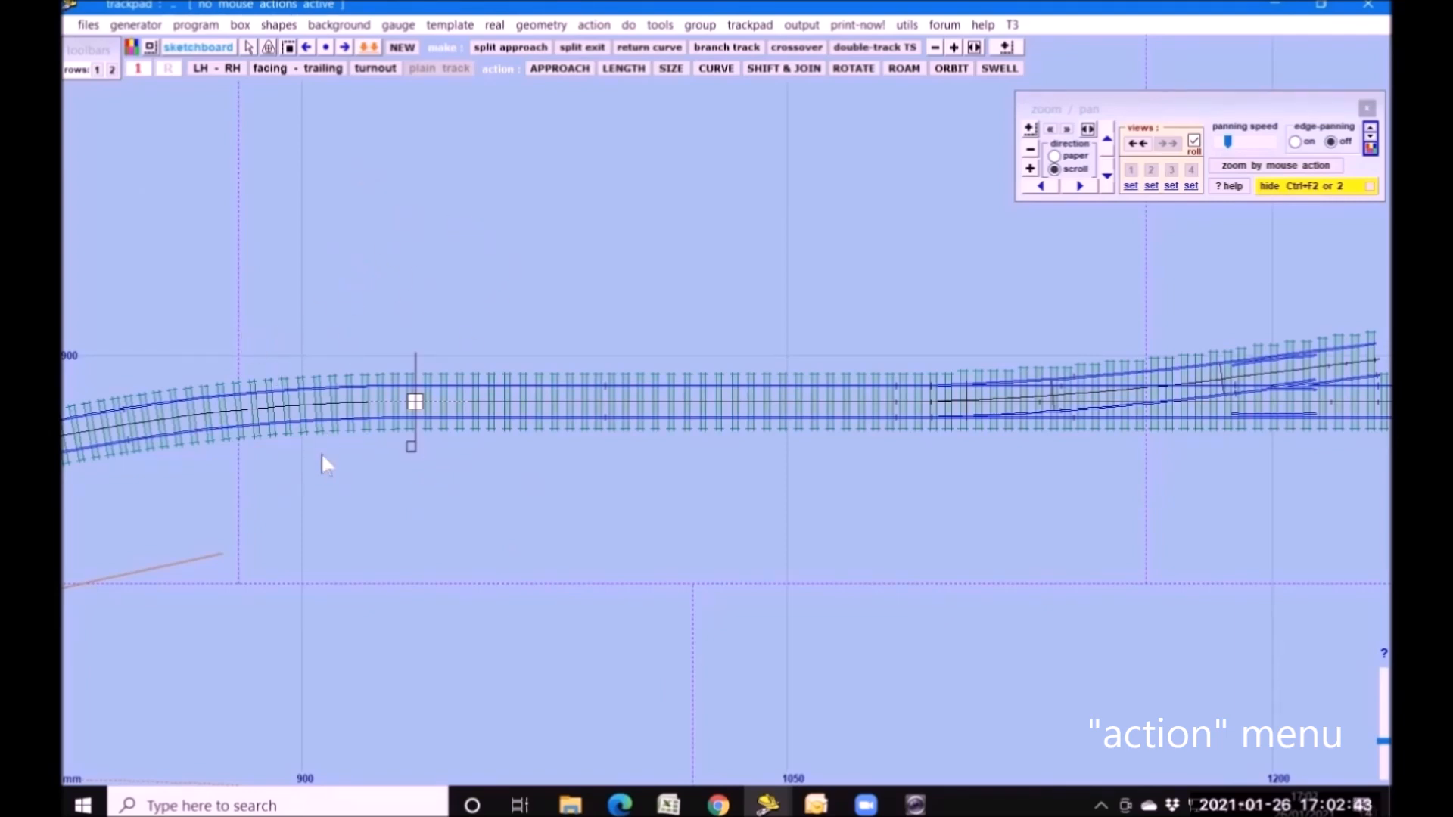
{"action": "left_click", "coordinate": [151, 26]}
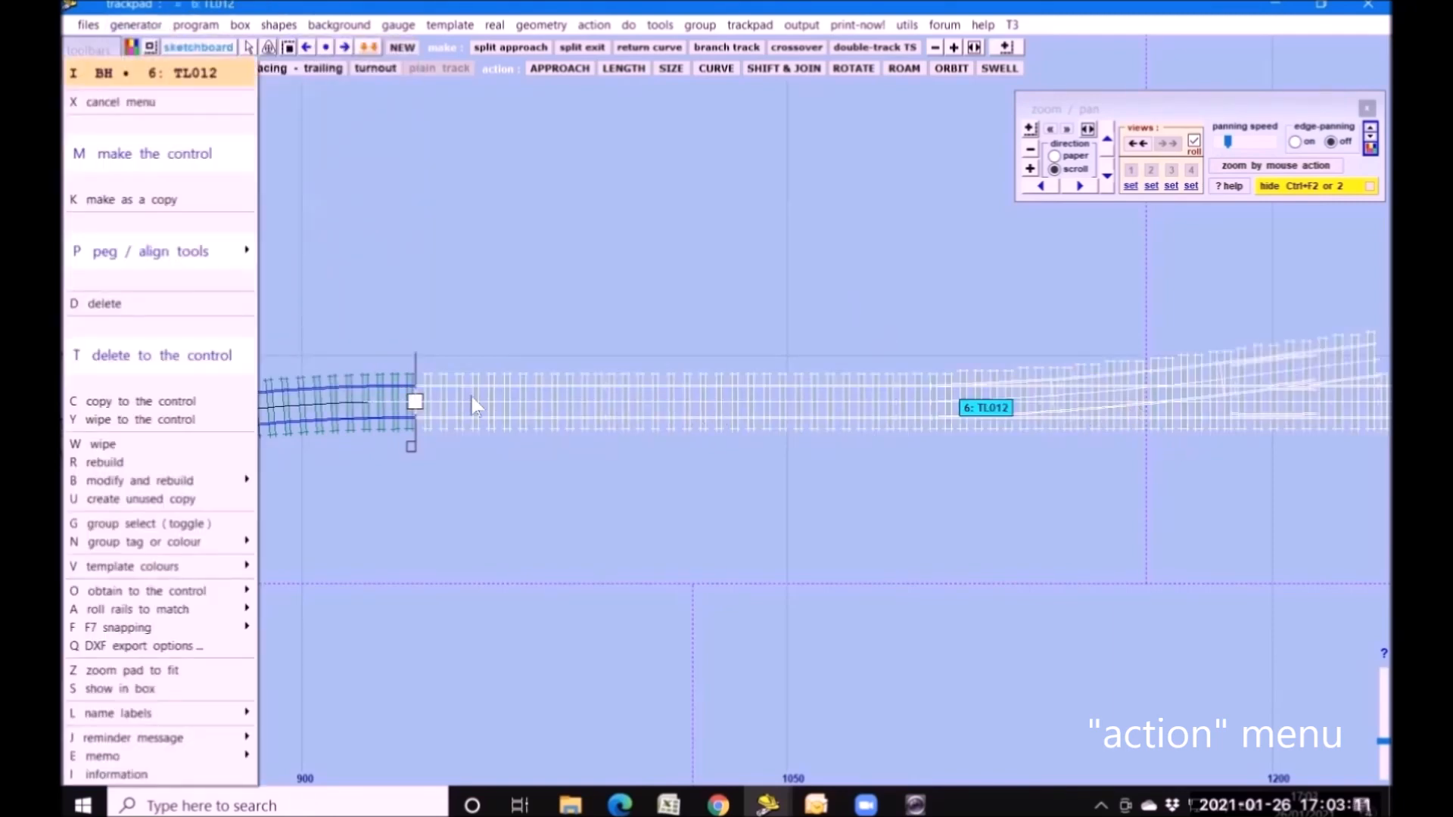
{"action": "left_click", "coordinate": [193, 357]}
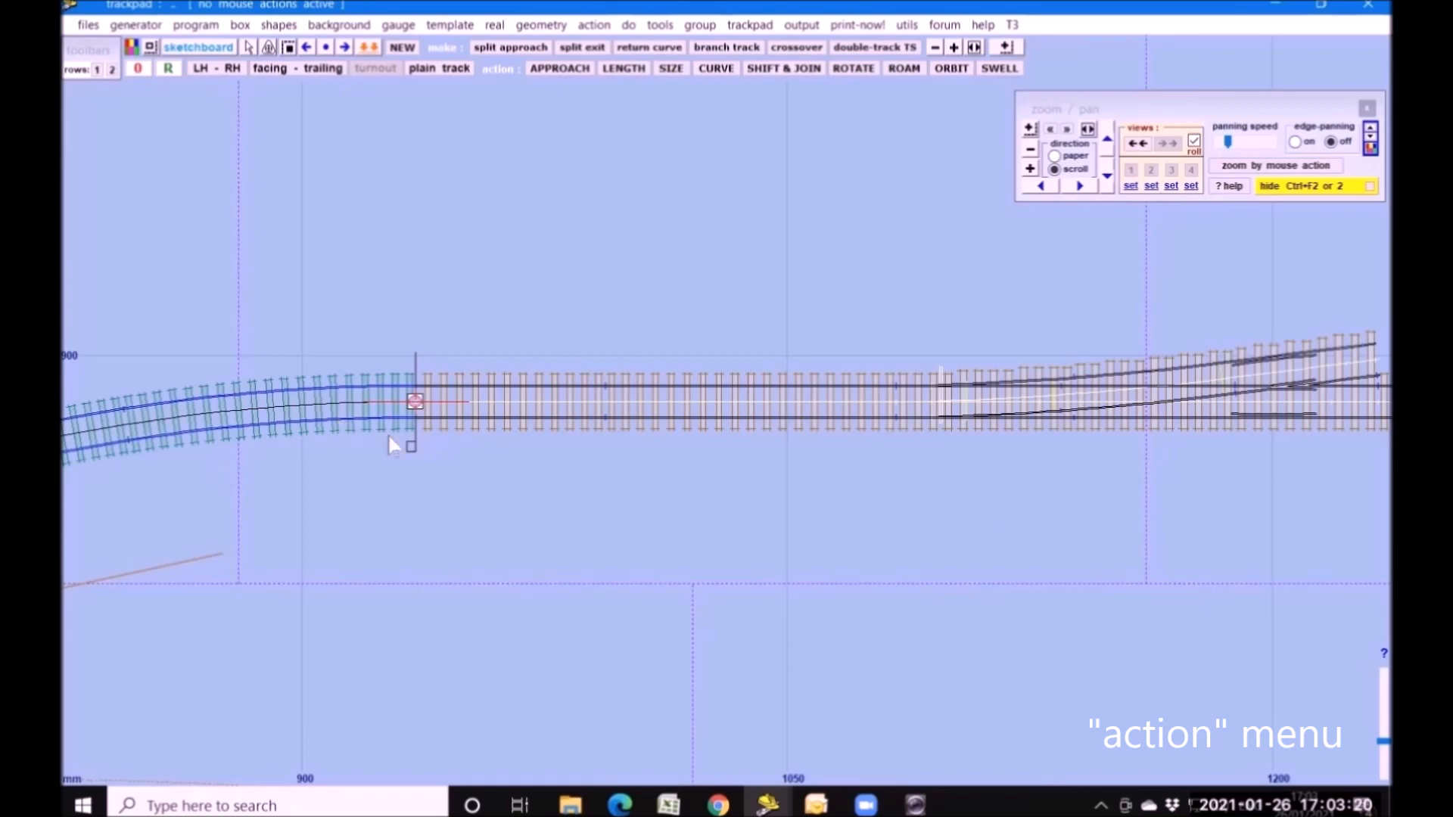
- Snake the turnout back through the peg to about X -158.36 mm so its approach track overlaps the curved background track
{"action": "left_click", "coordinate": [594, 25]}
{"action": "mouse_move", "coordinate": [696, 72]}
{"action": "left_click", "coordinate": [941, 189]}
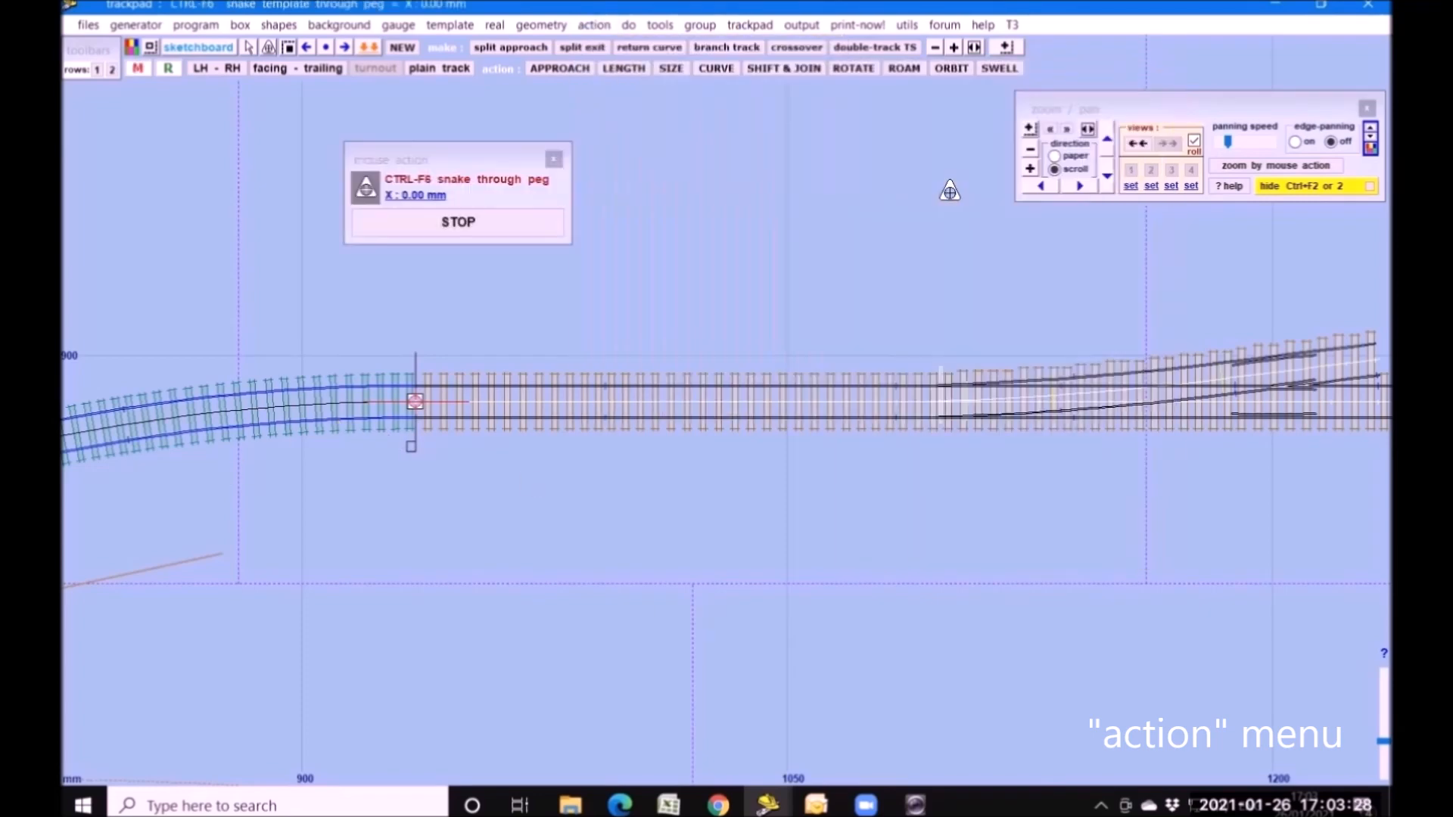
{"action": "left_click_drag", "start_coordinate": [1305, 524], "coordinate": [794, 636]}
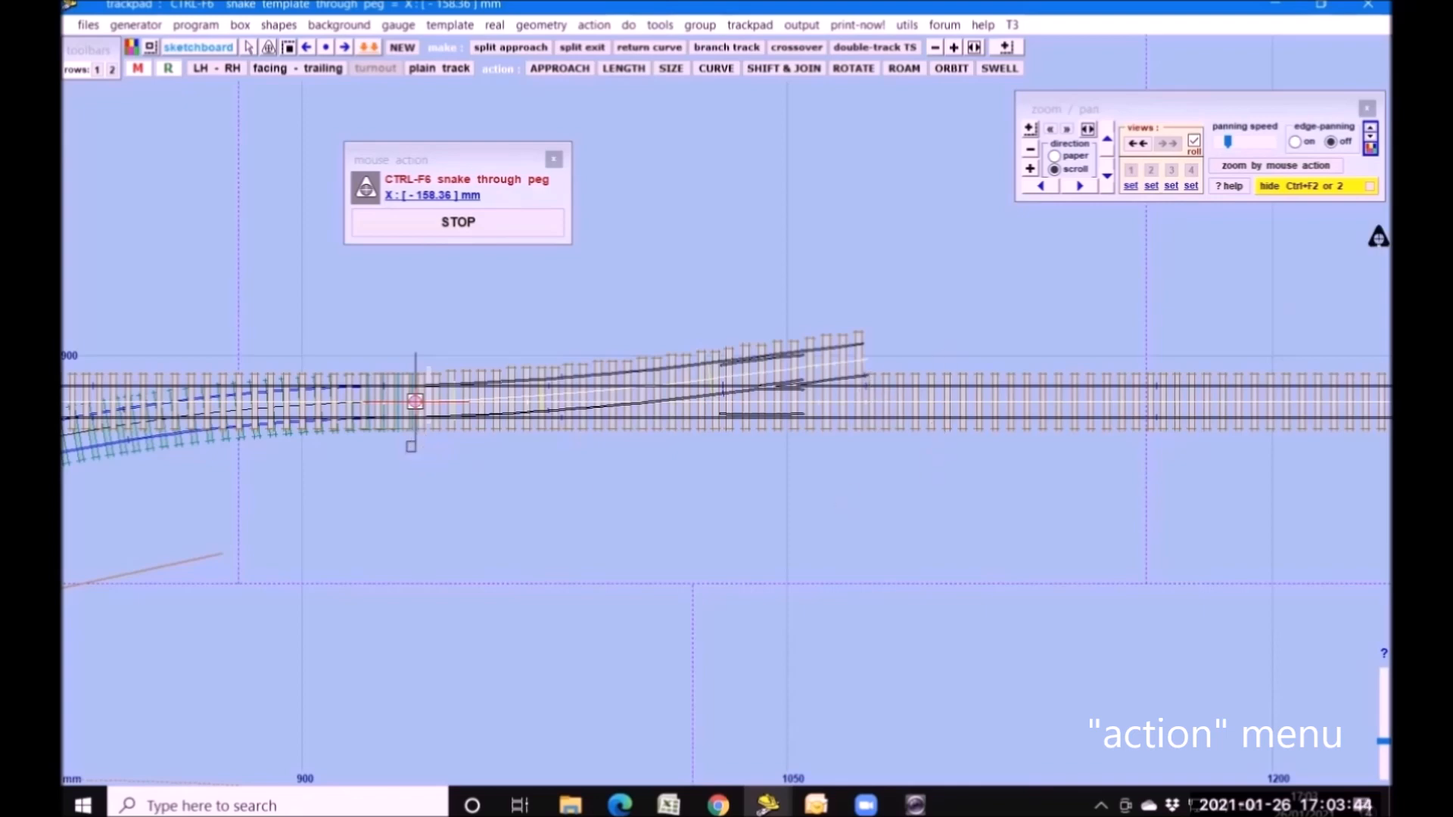
{"action": "left_click", "coordinate": [415, 226]}
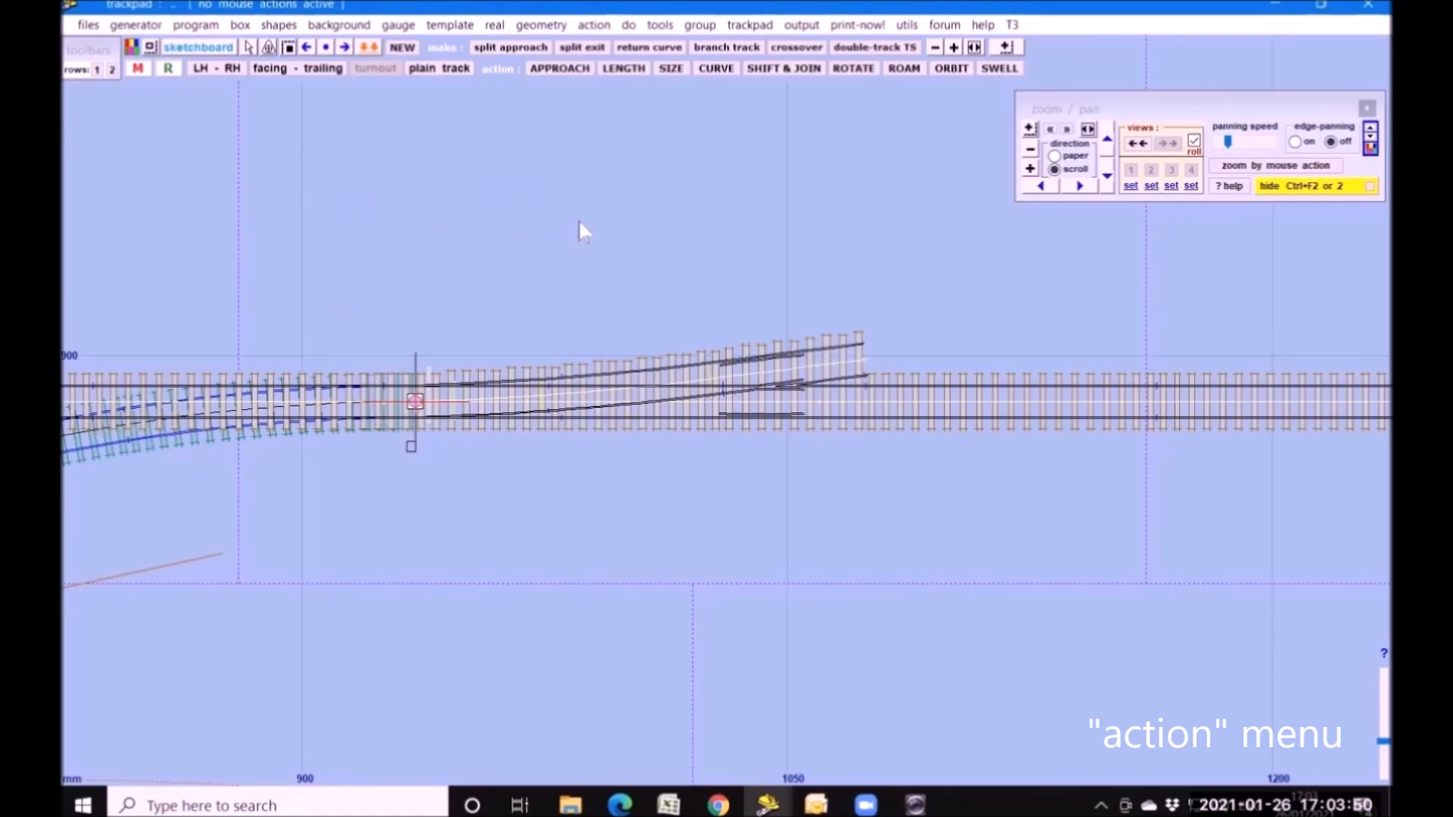
- Adjust the turnout's blanking length to about 156.40 mm, clearing the approach track that overlaps the curved background track
{"action": "left_click", "coordinate": [595, 25]}
{"action": "mouse_move", "coordinate": [614, 73]}
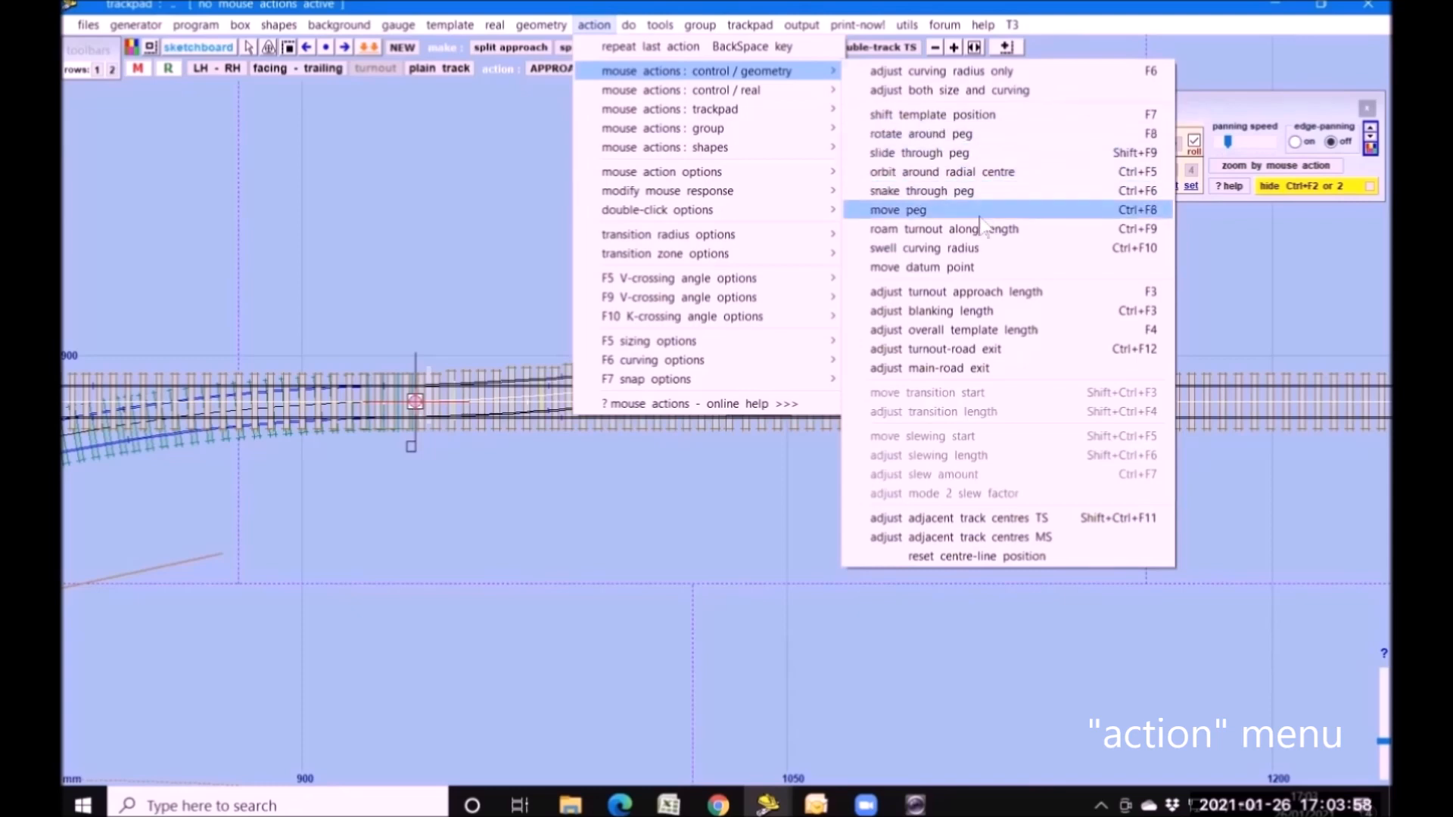
{"action": "left_click", "coordinate": [1007, 316]}
{"action": "left_click_drag", "start_coordinate": [201, 499], "coordinate": [712, 561]}
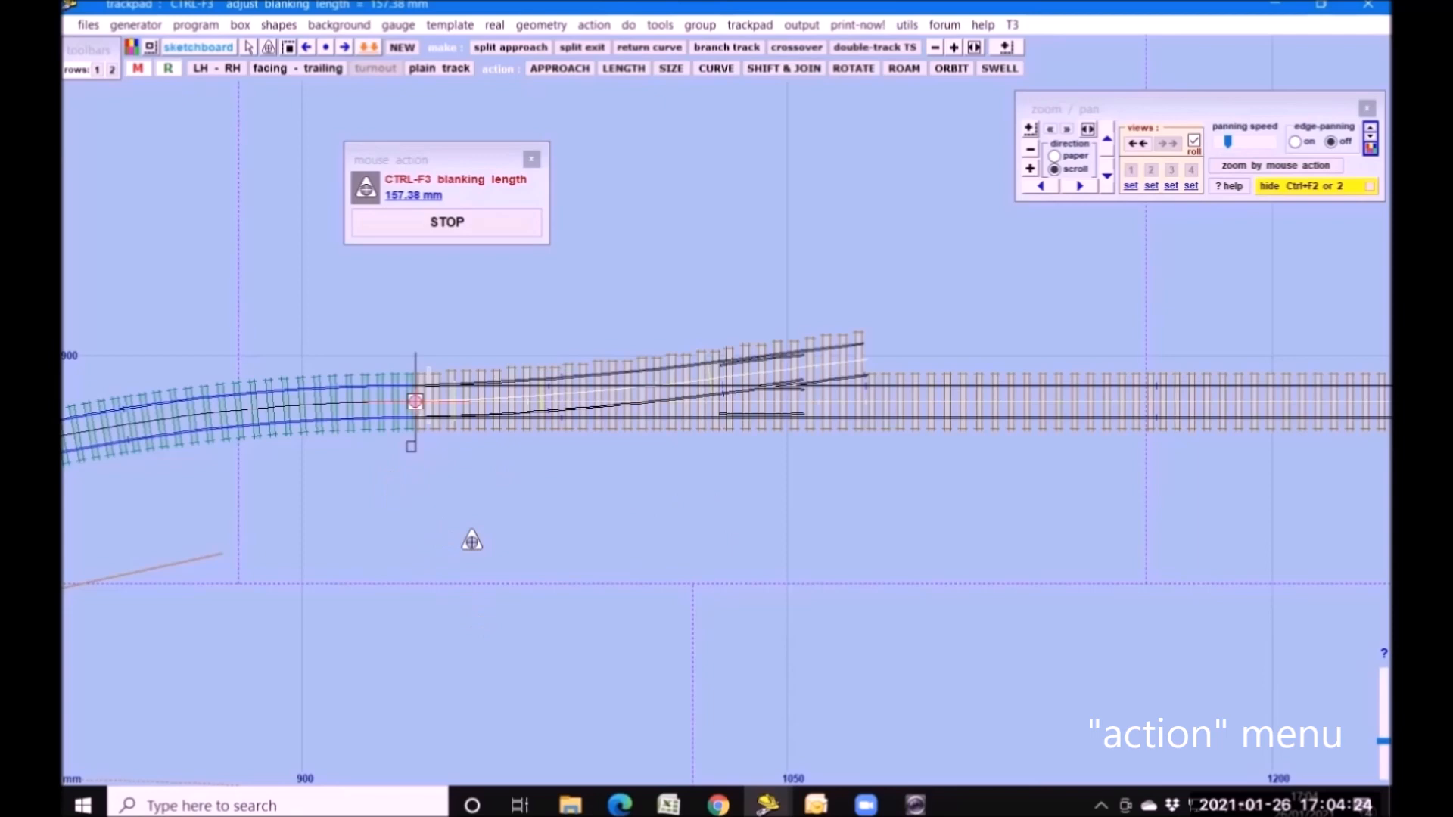
{"action": "left_click", "coordinate": [426, 532]}
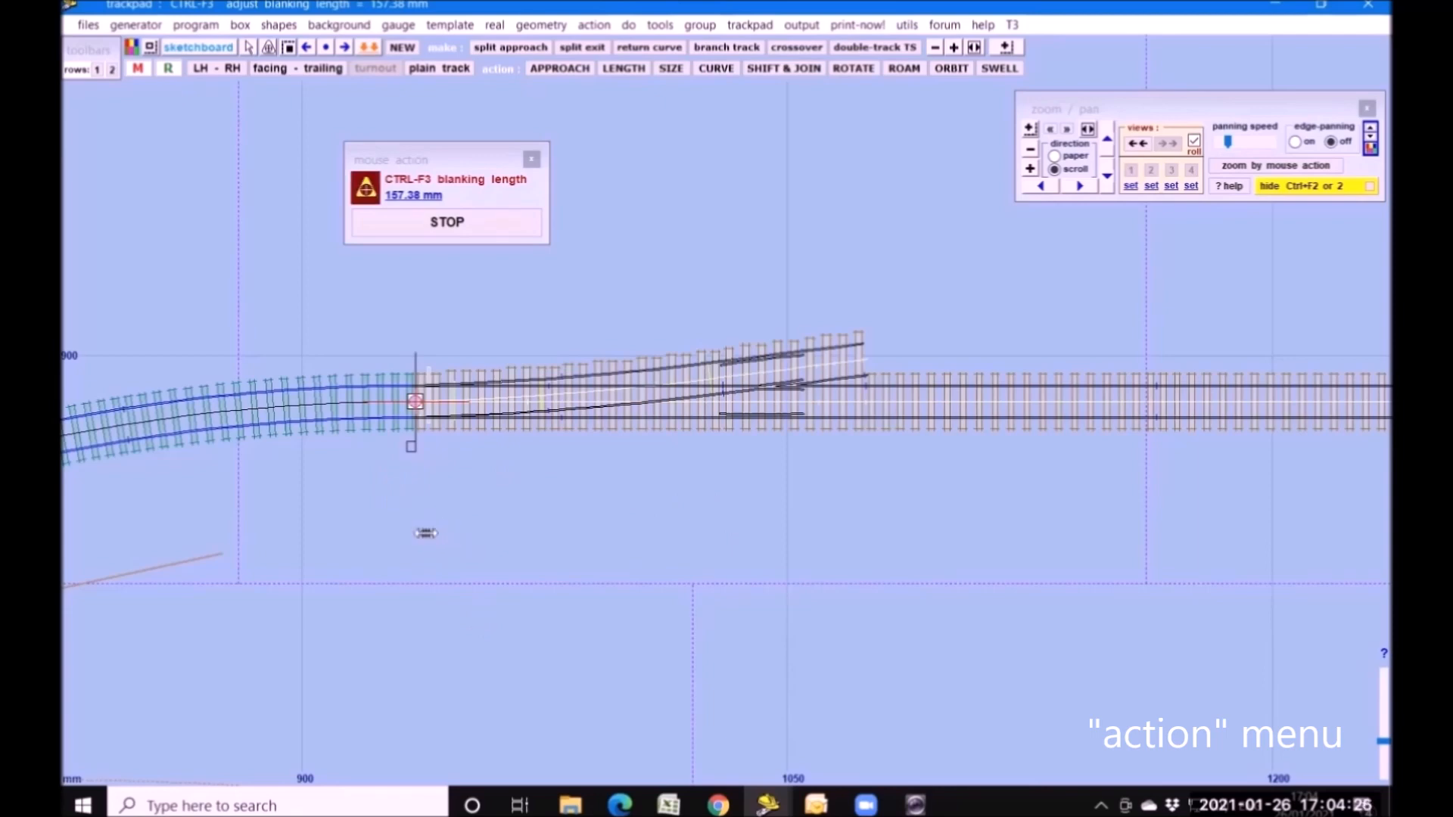
{"action": "left_click_drag", "start_coordinate": [426, 533], "coordinate": [439, 652]}
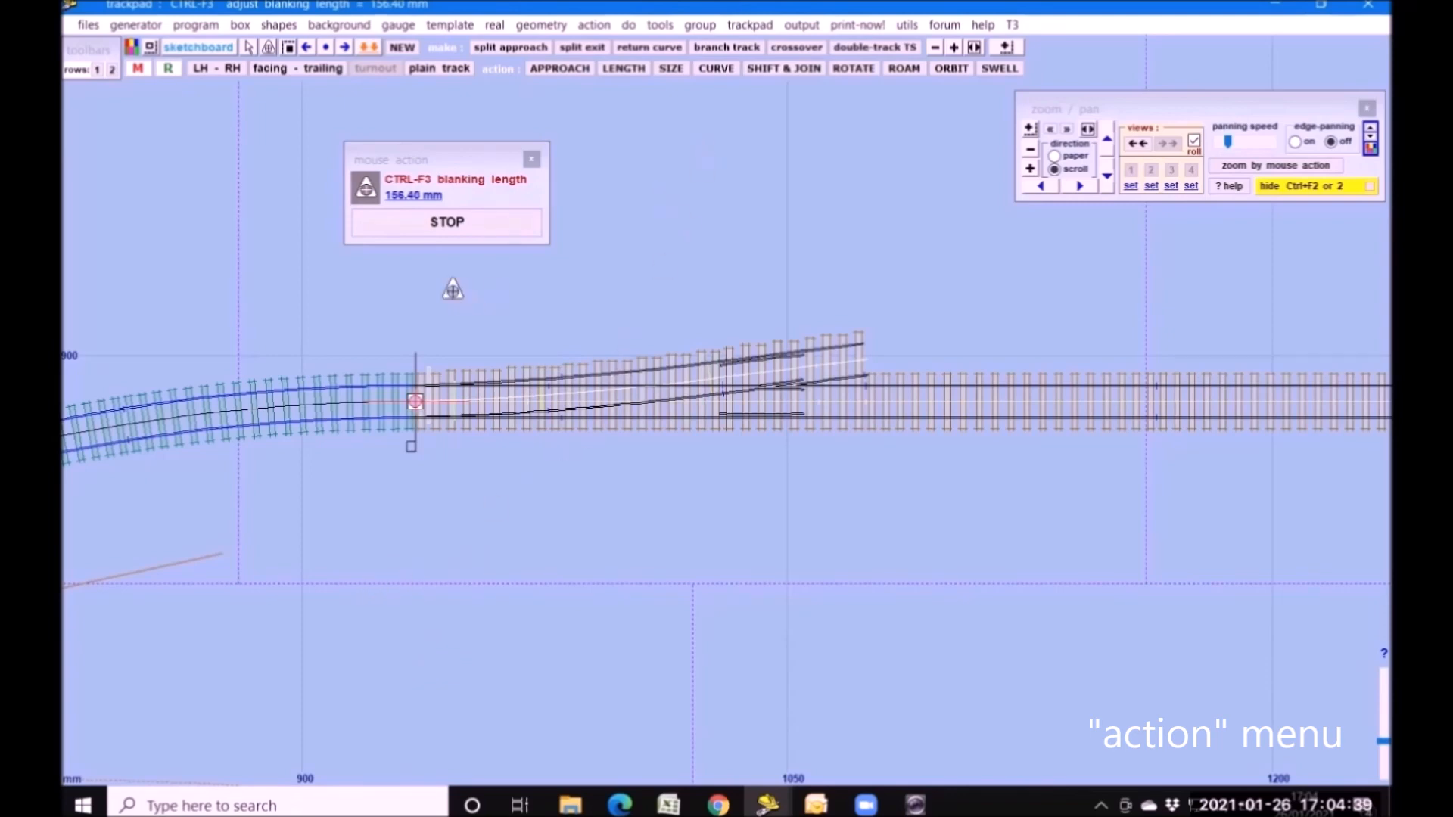
{"action": "left_click", "coordinate": [515, 223]}
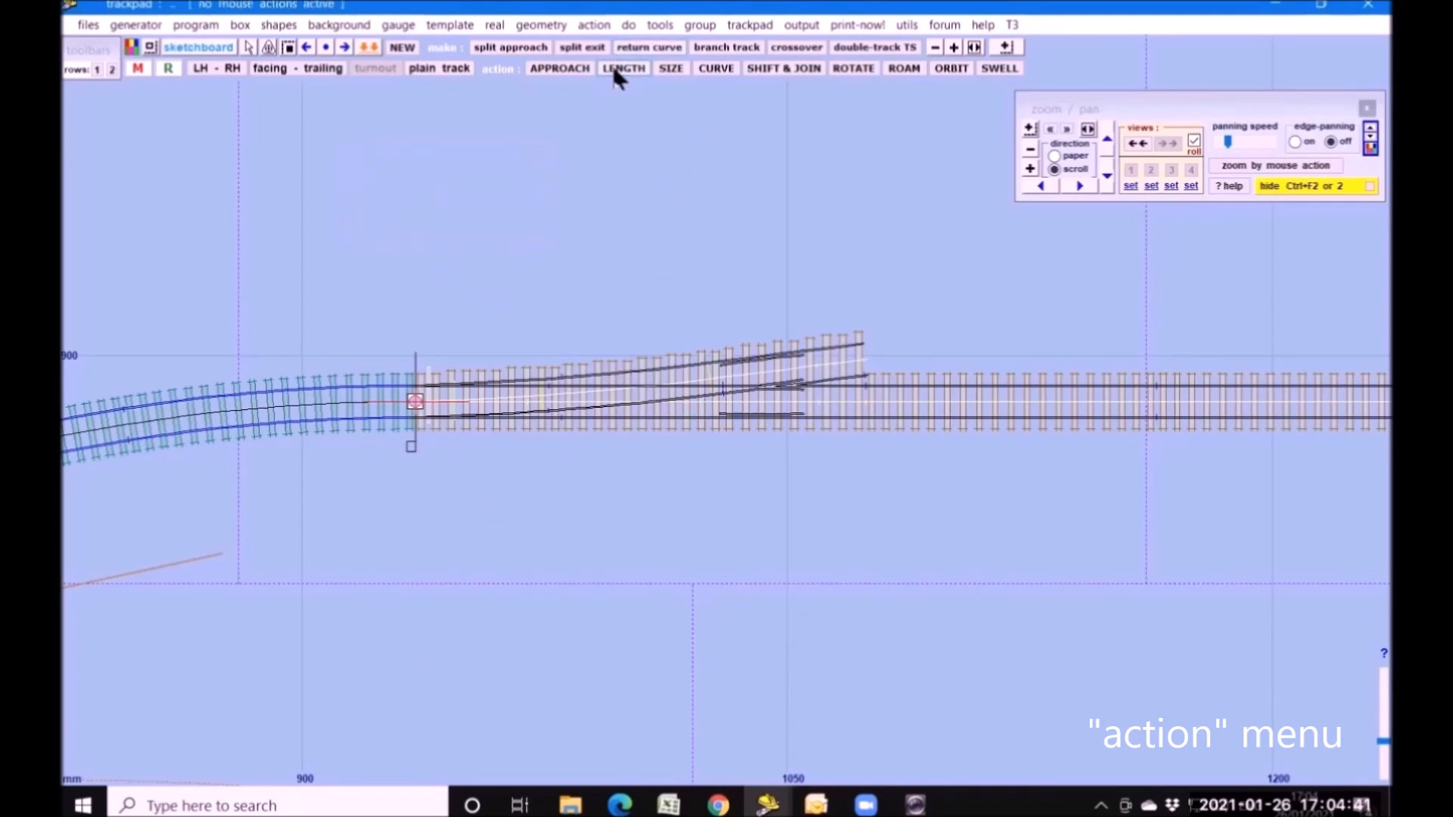
- Shorten the turnout's overall length to about 442.65 mm
{"action": "left_click", "coordinate": [614, 70]}
{"action": "left_click_drag", "start_coordinate": [1304, 541], "coordinate": [1092, 532]}
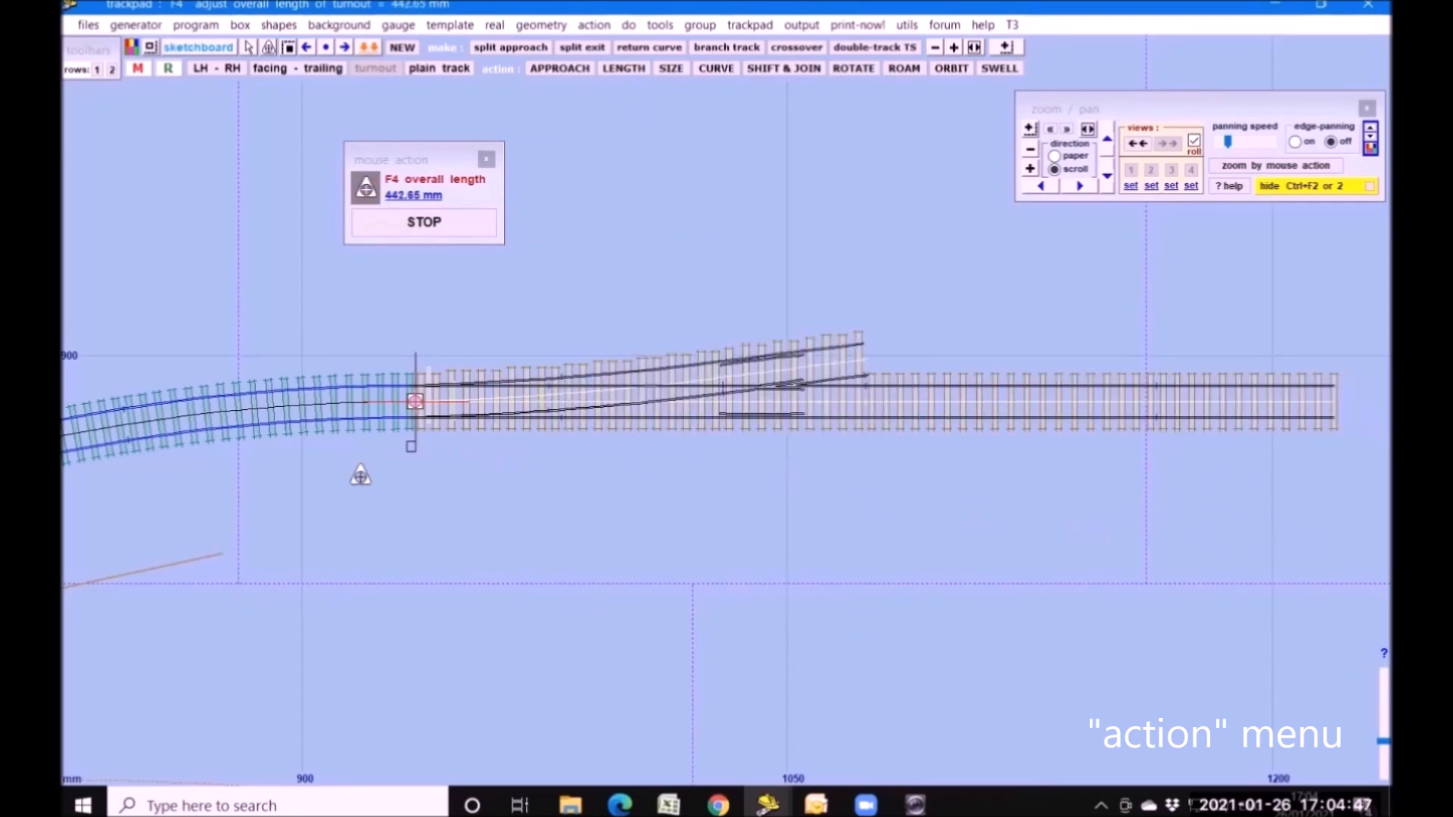
{"action": "left_click", "coordinate": [426, 231]}
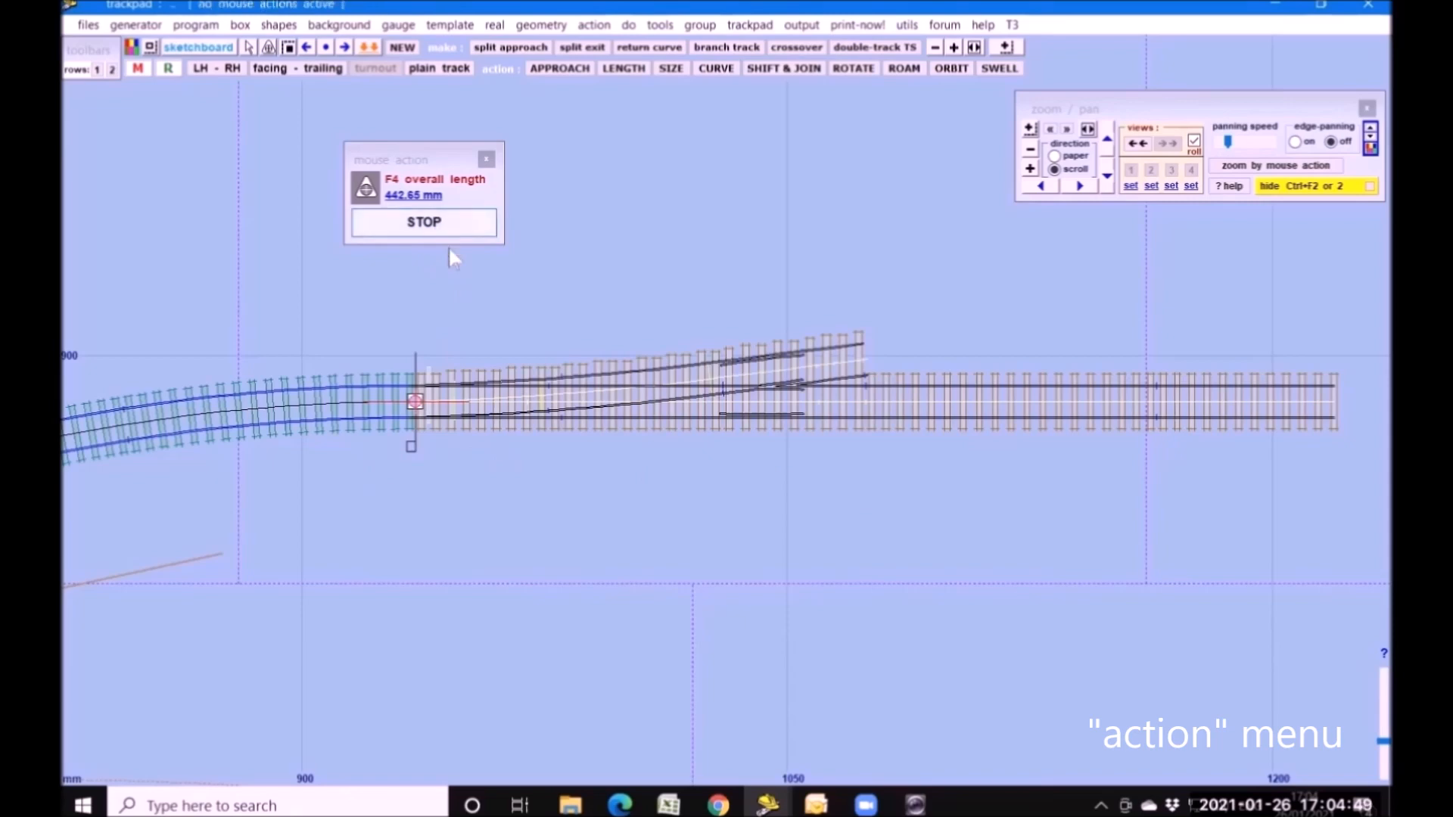
- Extend the turnout-road exit to about 424.26 mm with the control geometry mouse action
{"action": "left_click", "coordinate": [593, 25]}
{"action": "mouse_move", "coordinate": [541, 25]}
{"action": "mouse_move", "coordinate": [594, 25]}
{"action": "mouse_move", "coordinate": [681, 70]}
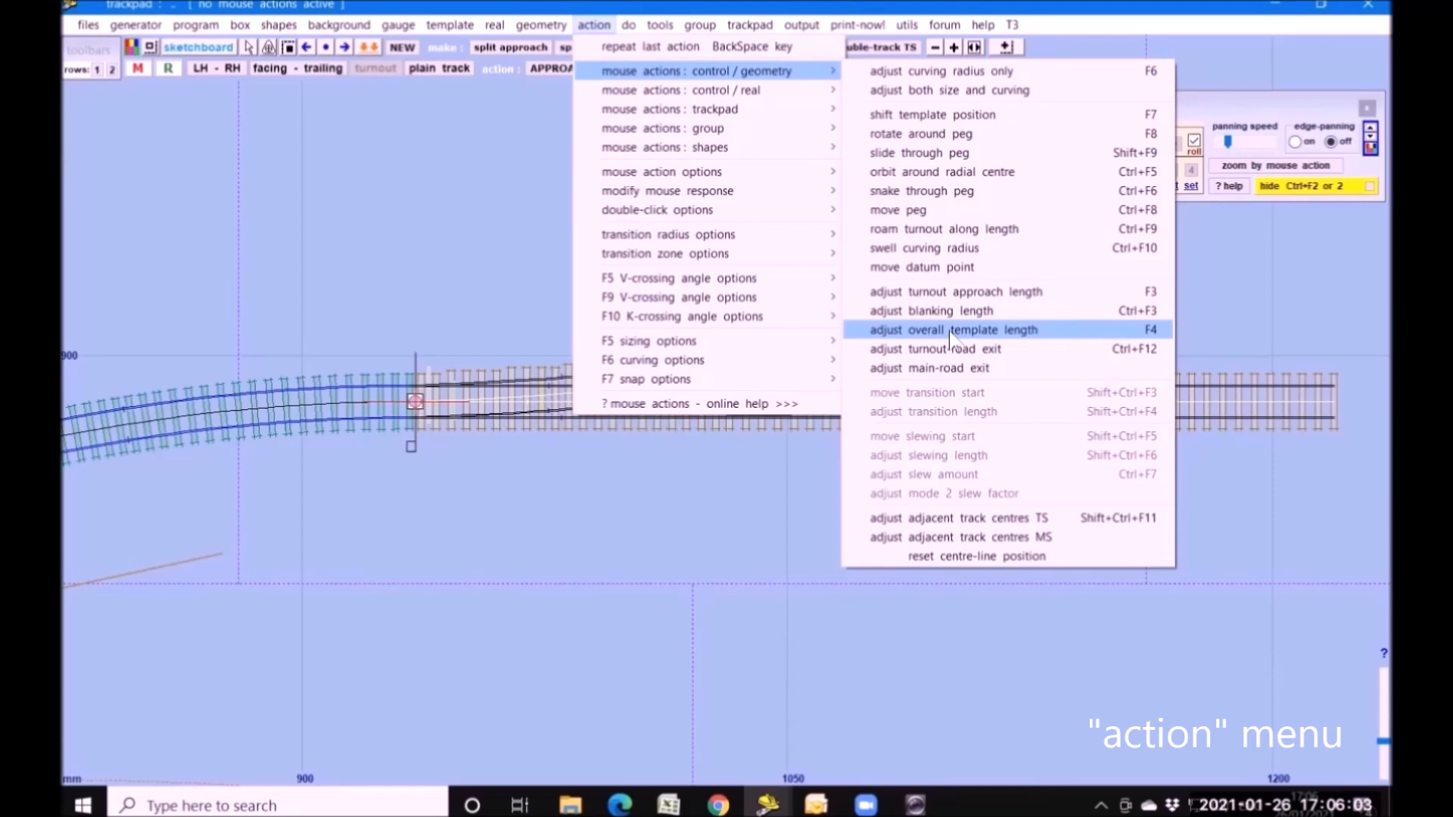
{"action": "left_click", "coordinate": [1011, 352]}
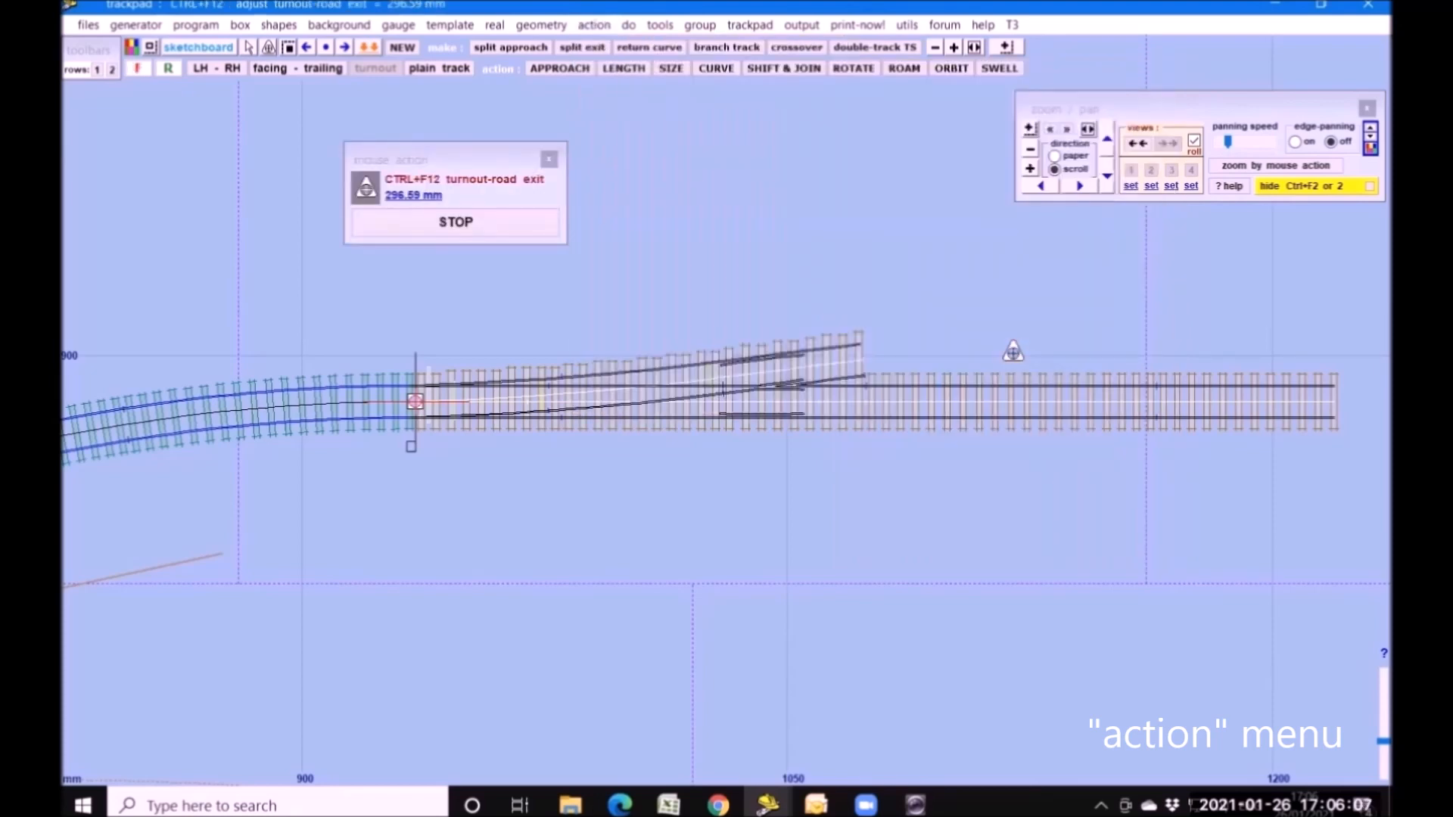
{"action": "left_click", "coordinate": [221, 598]}
{"action": "left_click_drag", "start_coordinate": [221, 598], "coordinate": [650, 566]}
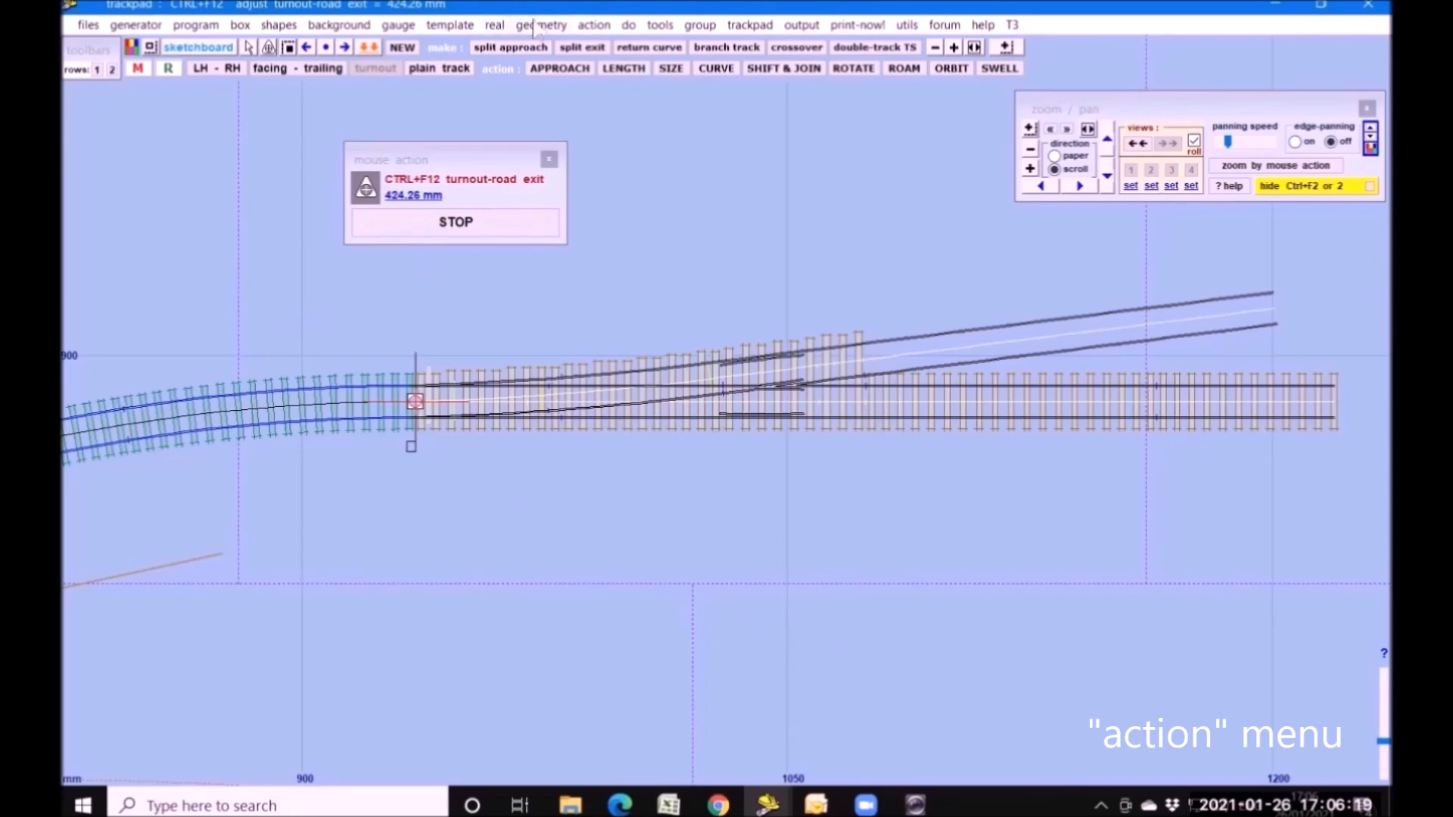
- Change the turnout to a curviform V-crossing
{"action": "left_click", "coordinate": [494, 25]}
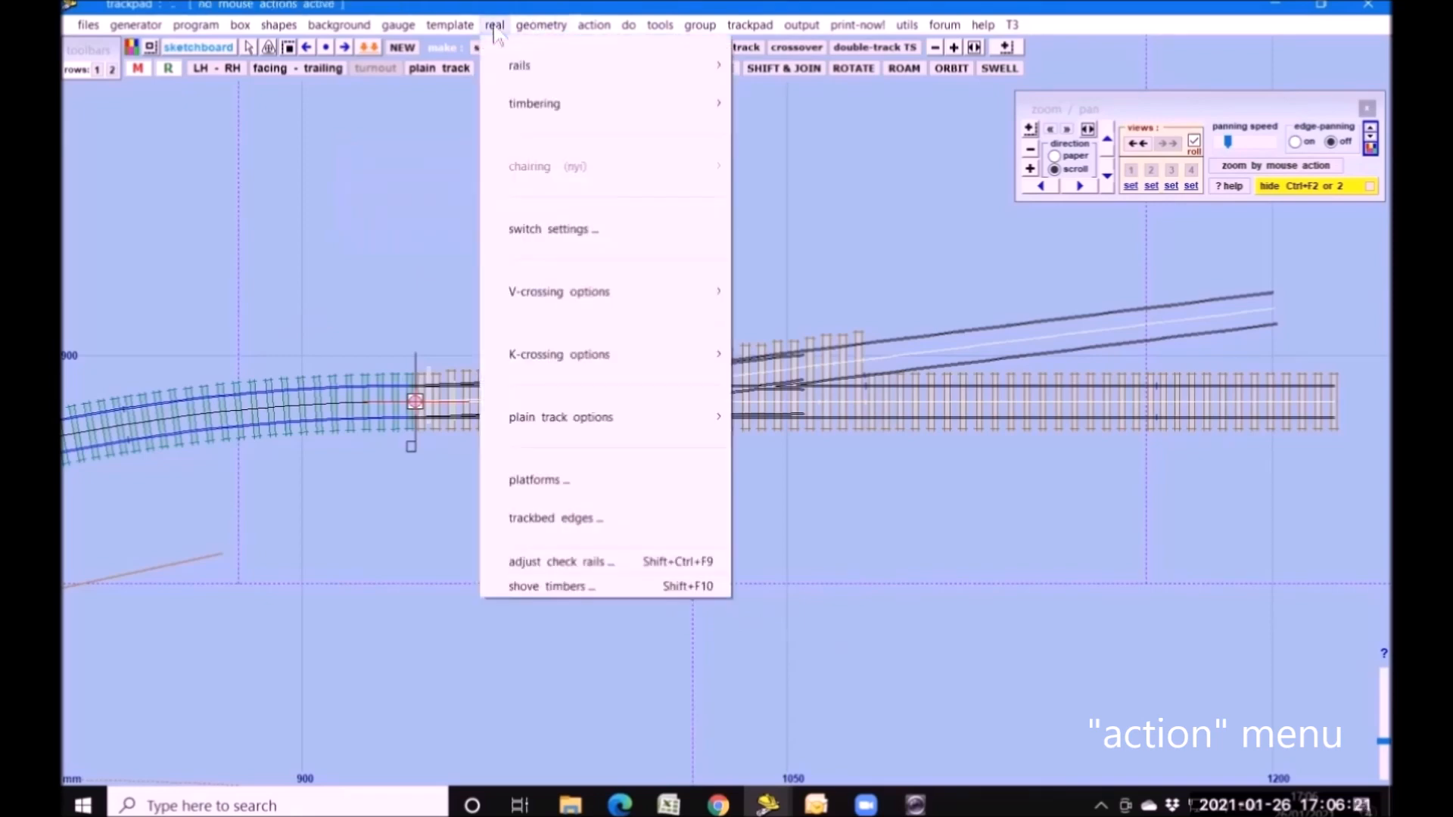
{"action": "mouse_move", "coordinate": [518, 295]}
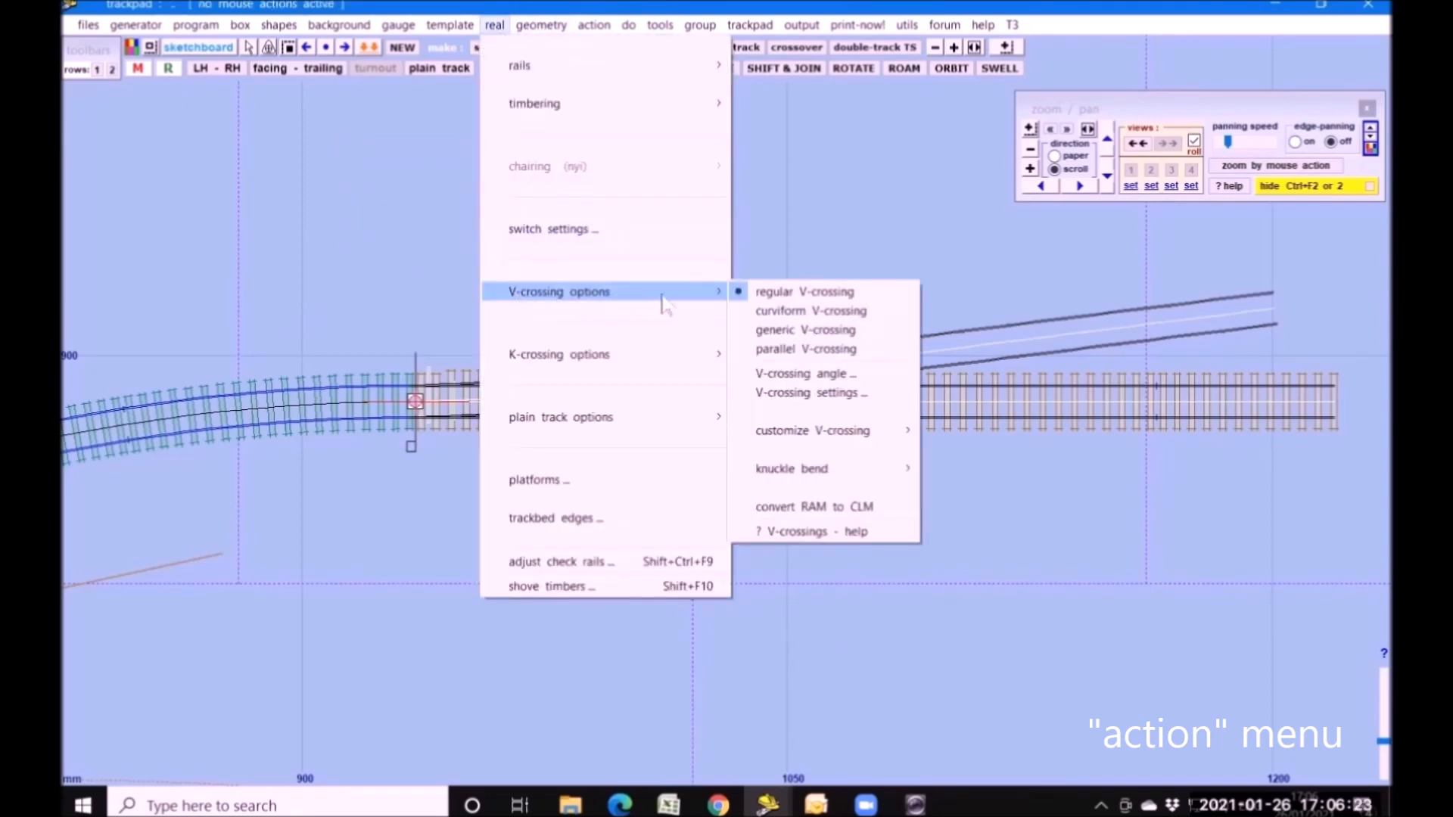
{"action": "left_click", "coordinate": [769, 317]}
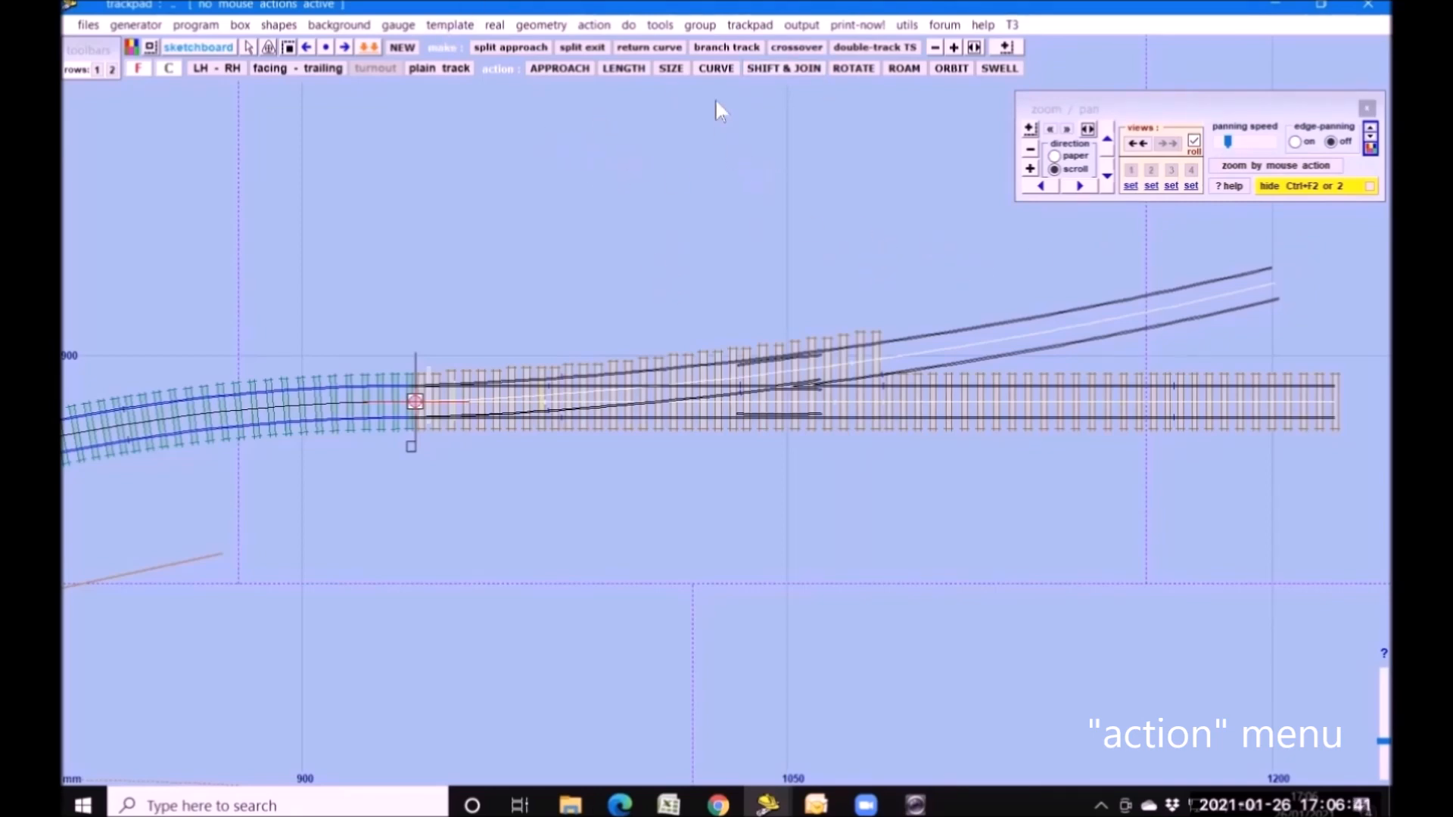
- Make a branch track from the turnout's diverging road
{"action": "left_click", "coordinate": [732, 47]}
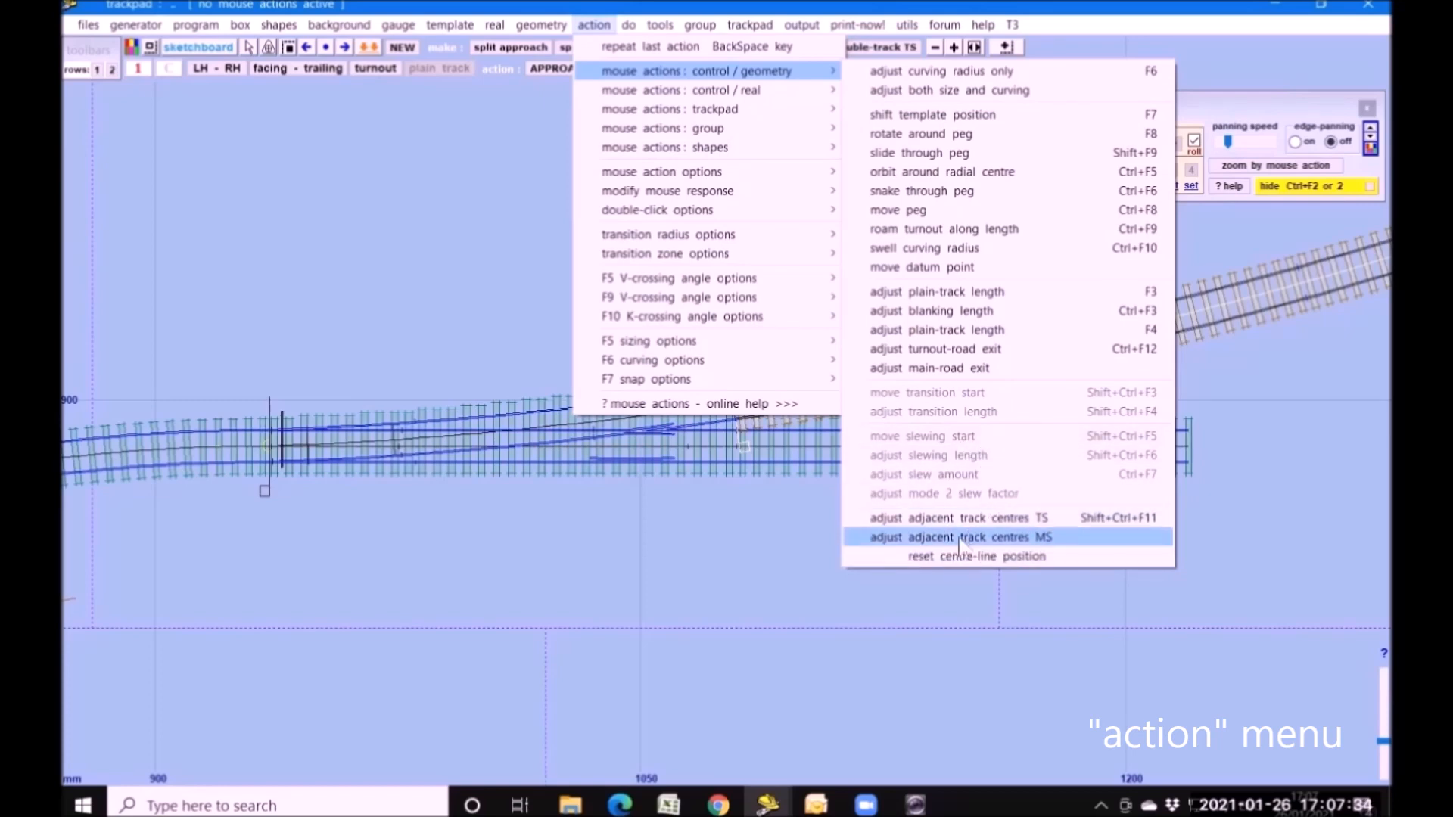
{"action": "left_click", "coordinate": [647, 547]}
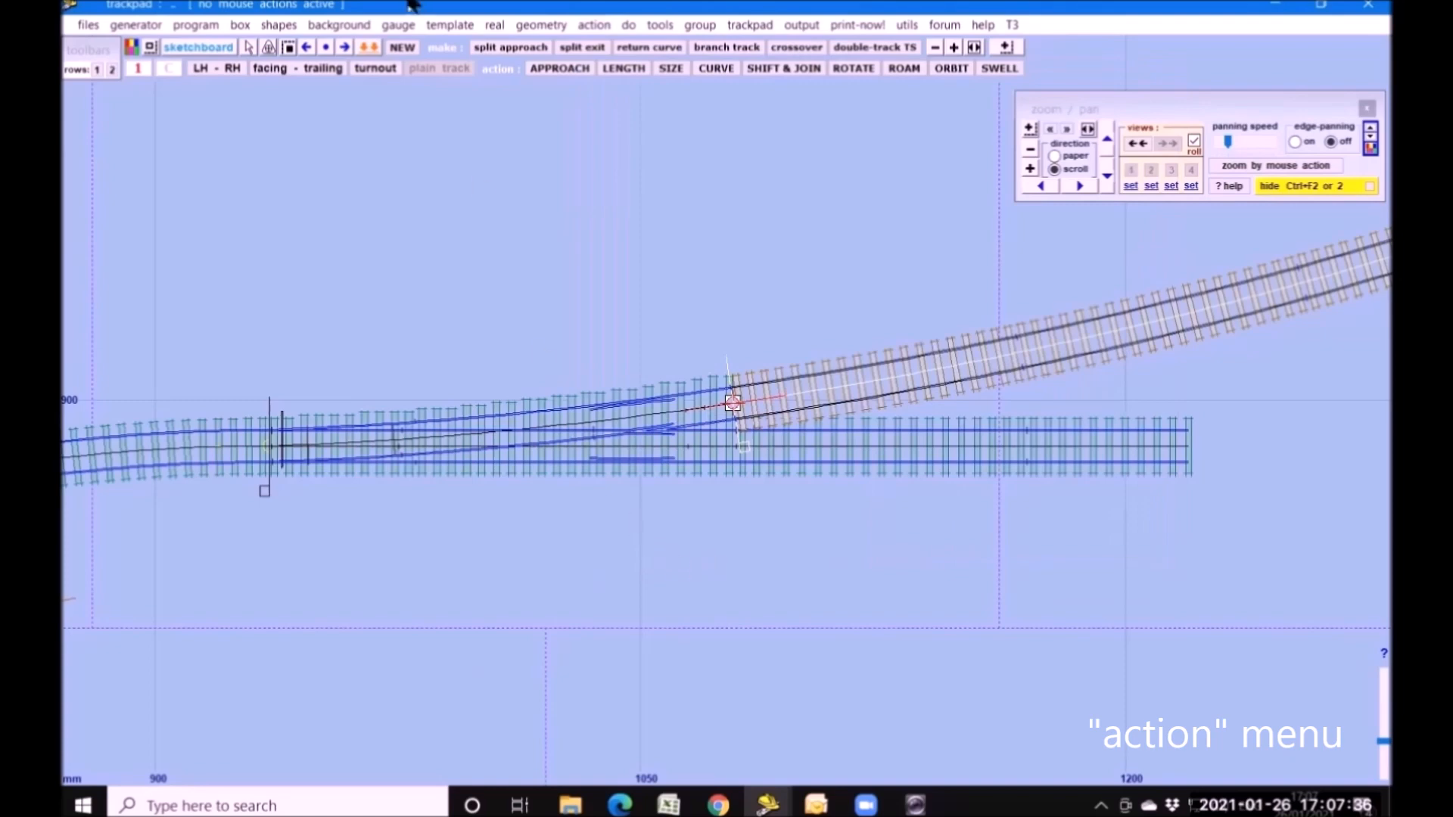
{"action": "left_click", "coordinate": [594, 25]}
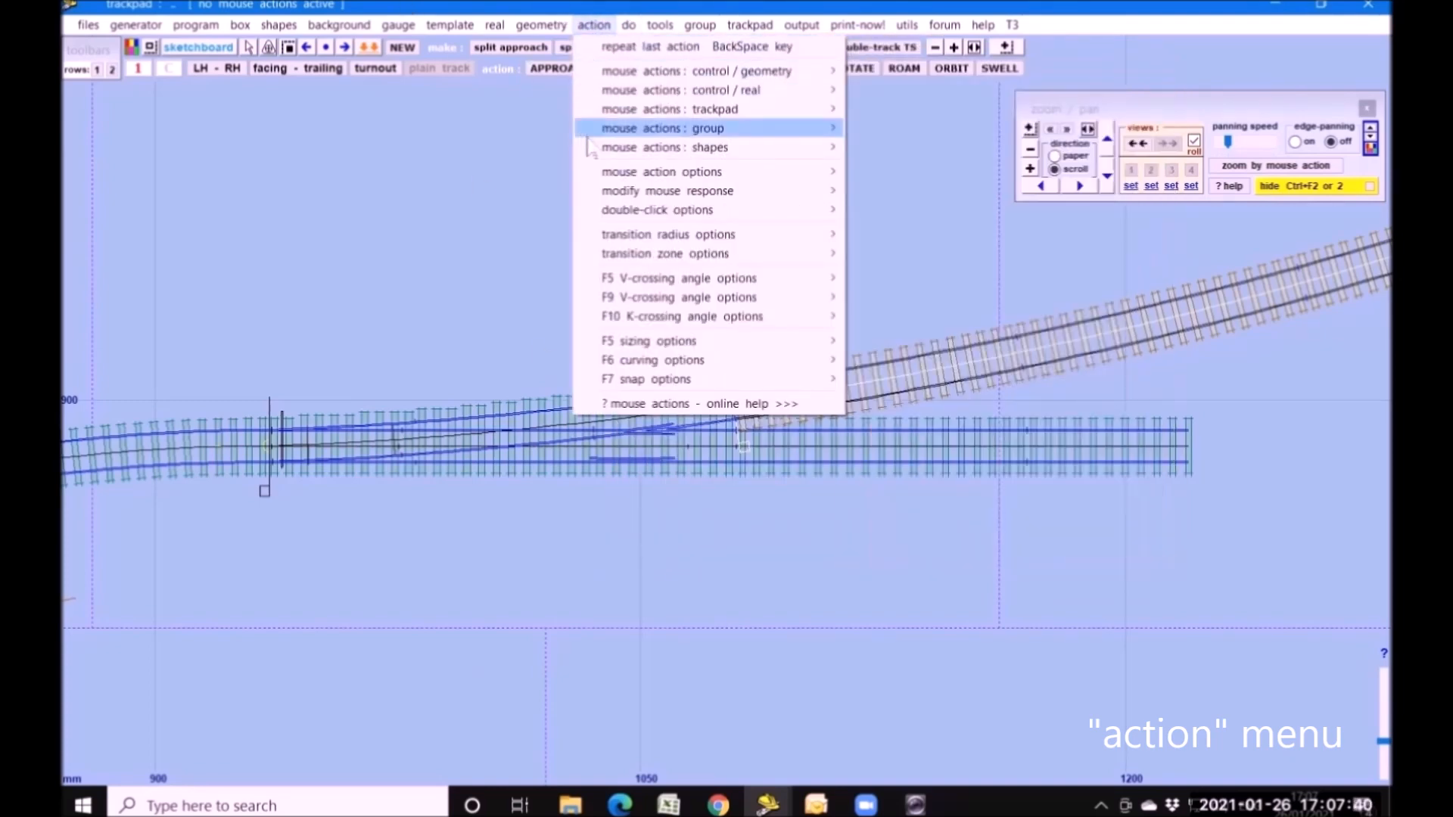
{"action": "left_click", "coordinate": [416, 258]}
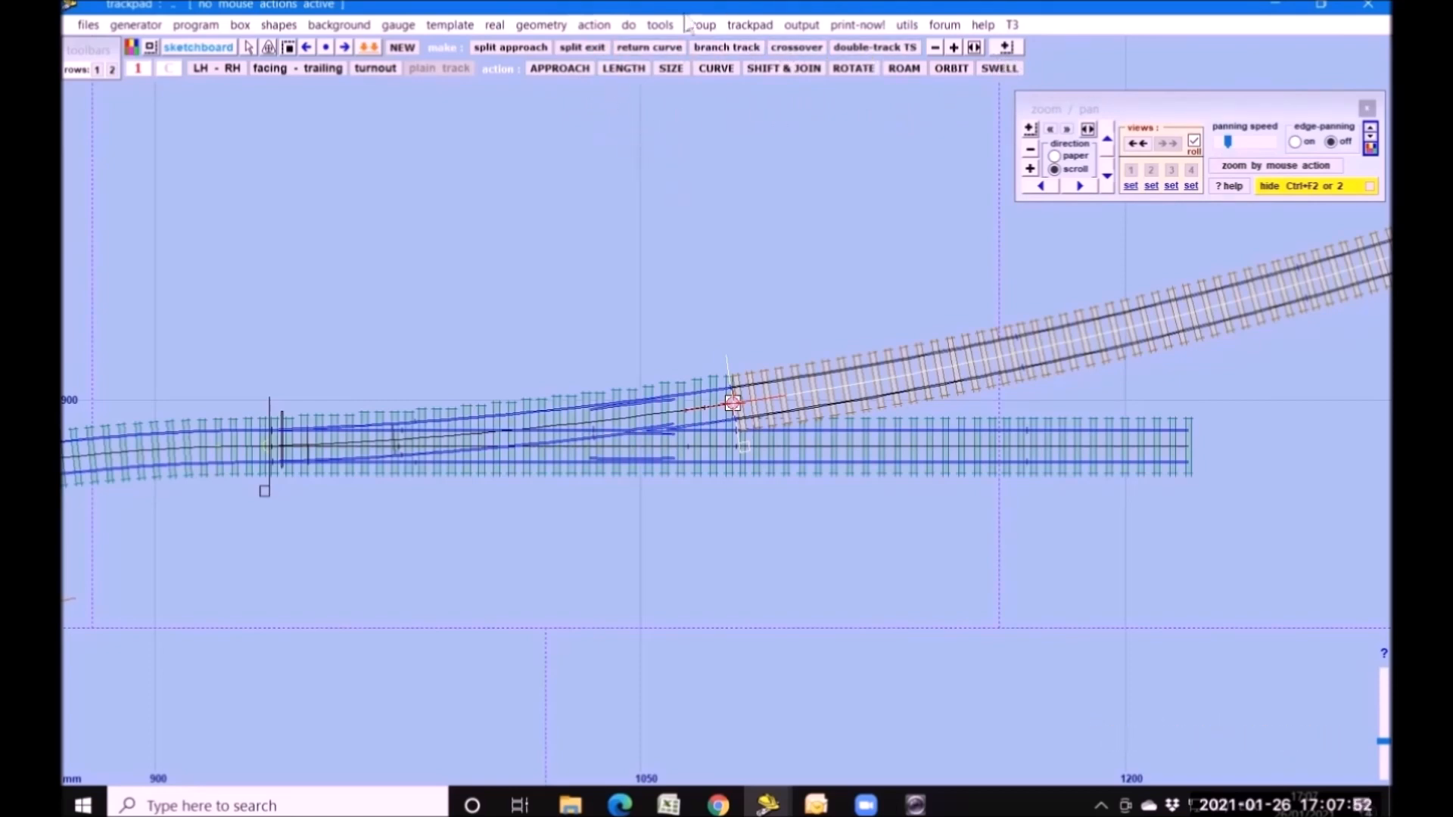
{"action": "left_click", "coordinate": [656, 25]}
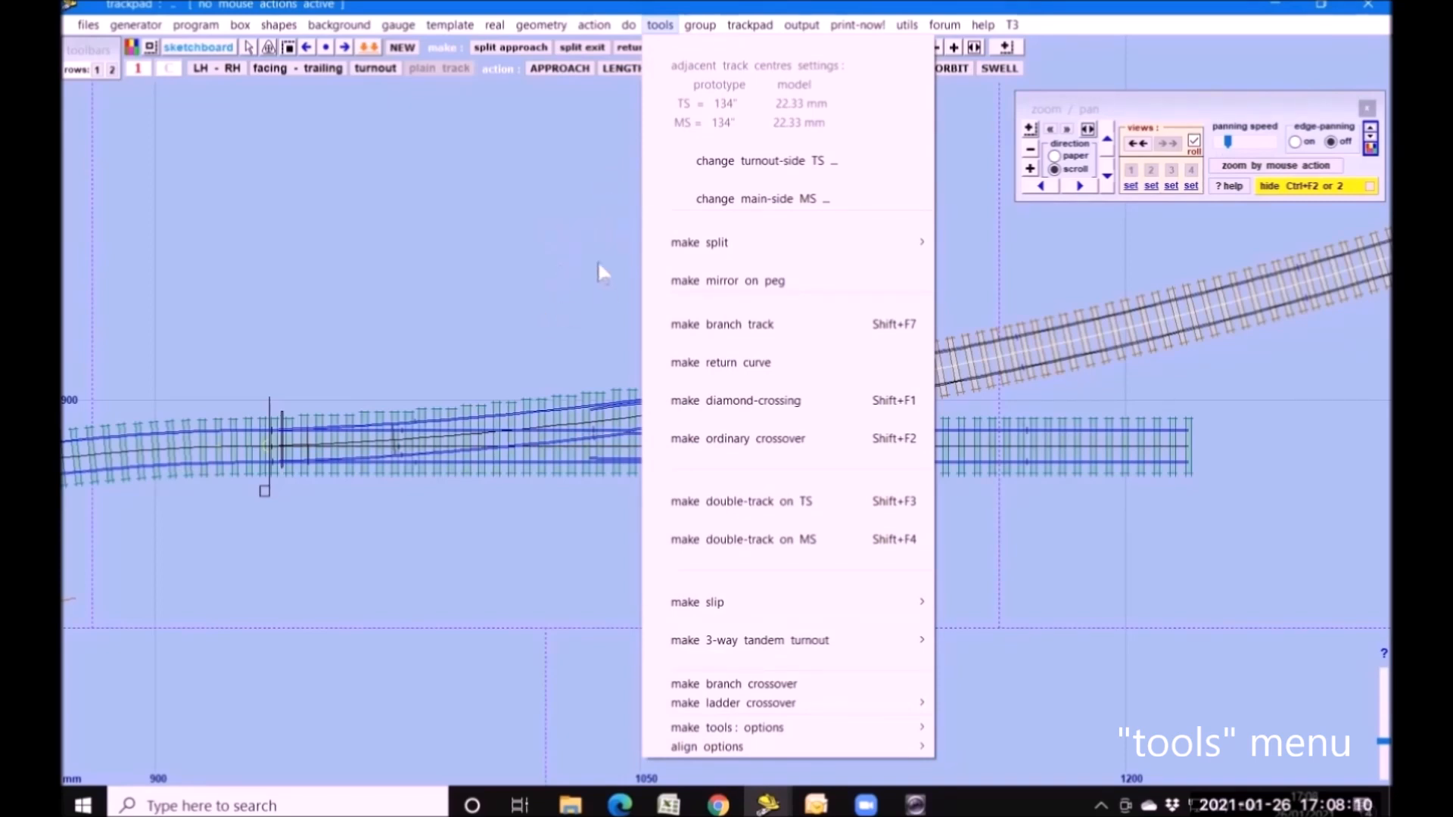
{"action": "mouse_move", "coordinate": [721, 251]}
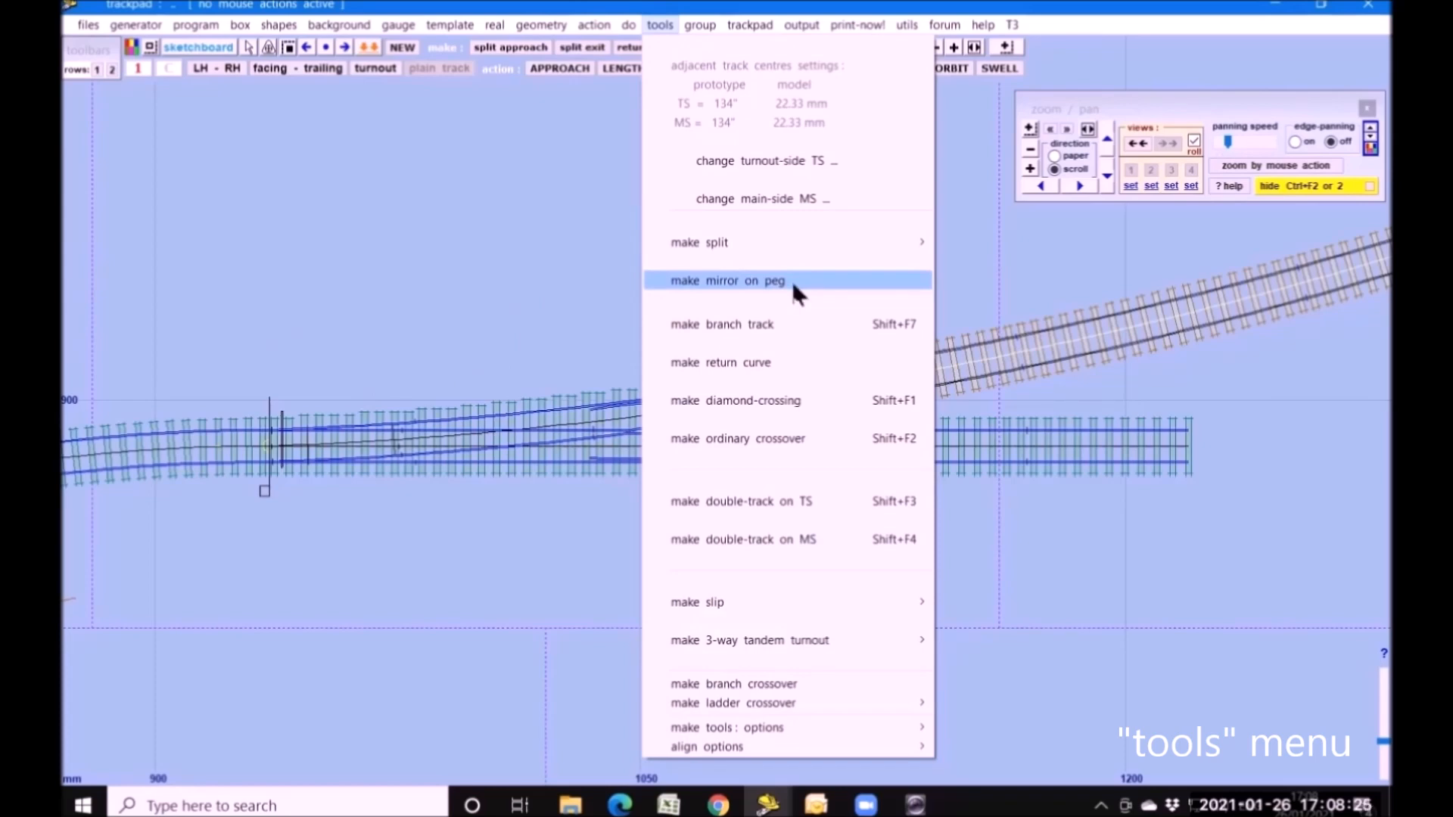
{"action": "left_click", "coordinate": [866, 402]}
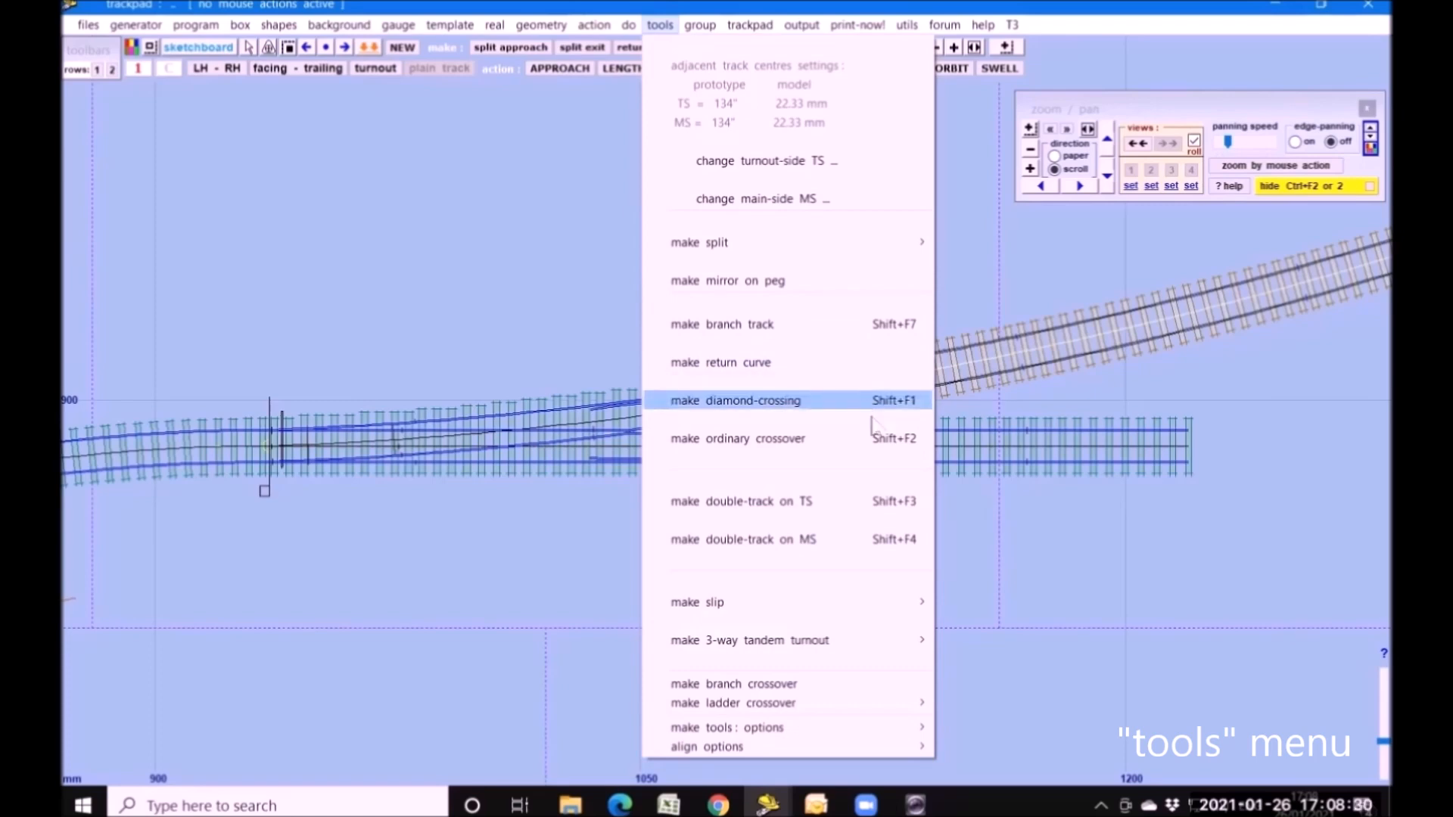
{"action": "left_click", "coordinate": [753, 448]}
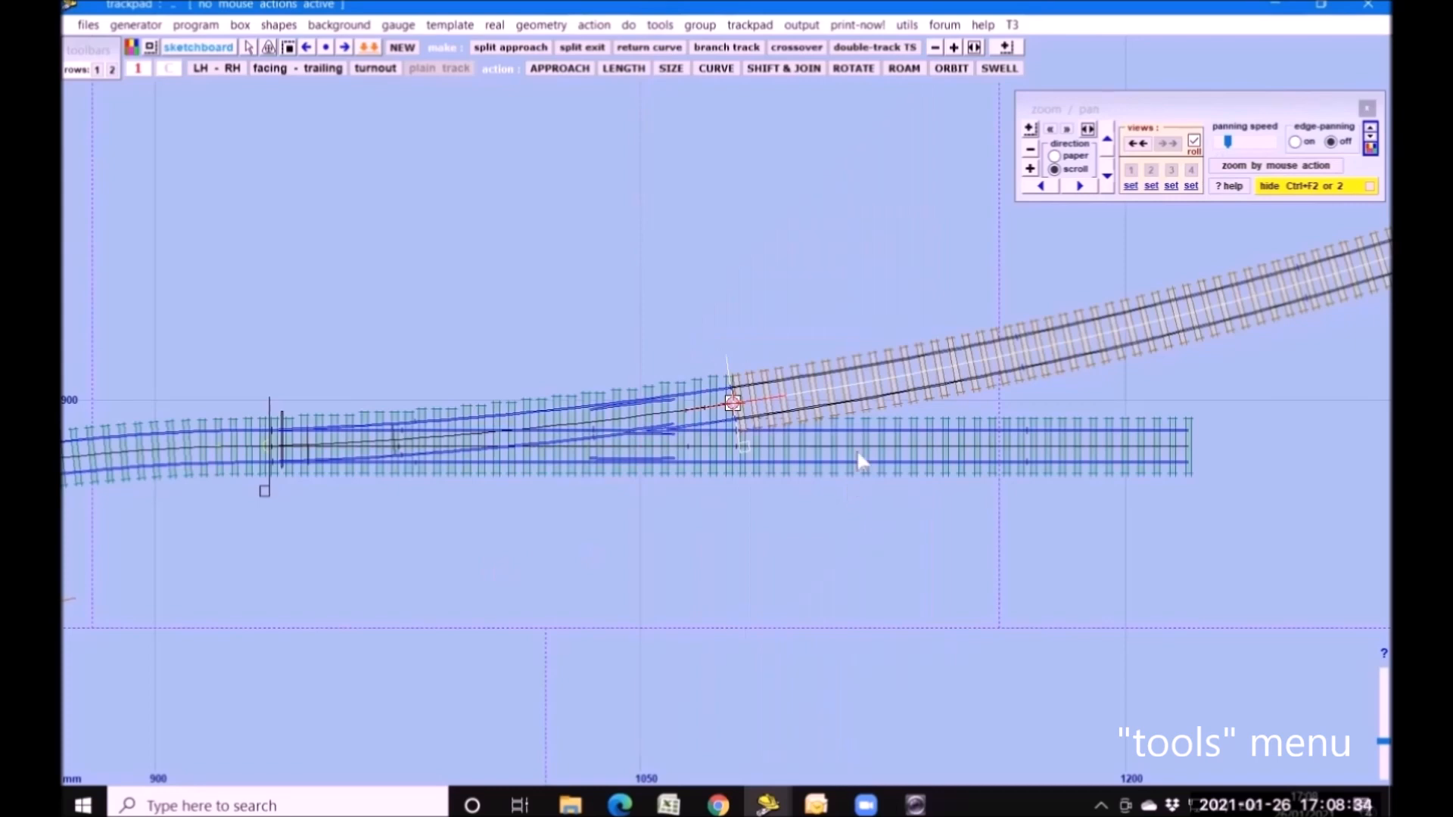
- Delete the background turnout to the control and make an ordinary crossover with a regular V-crossing and a 6ft-0in way
{"action": "left_click", "coordinate": [667, 486]}
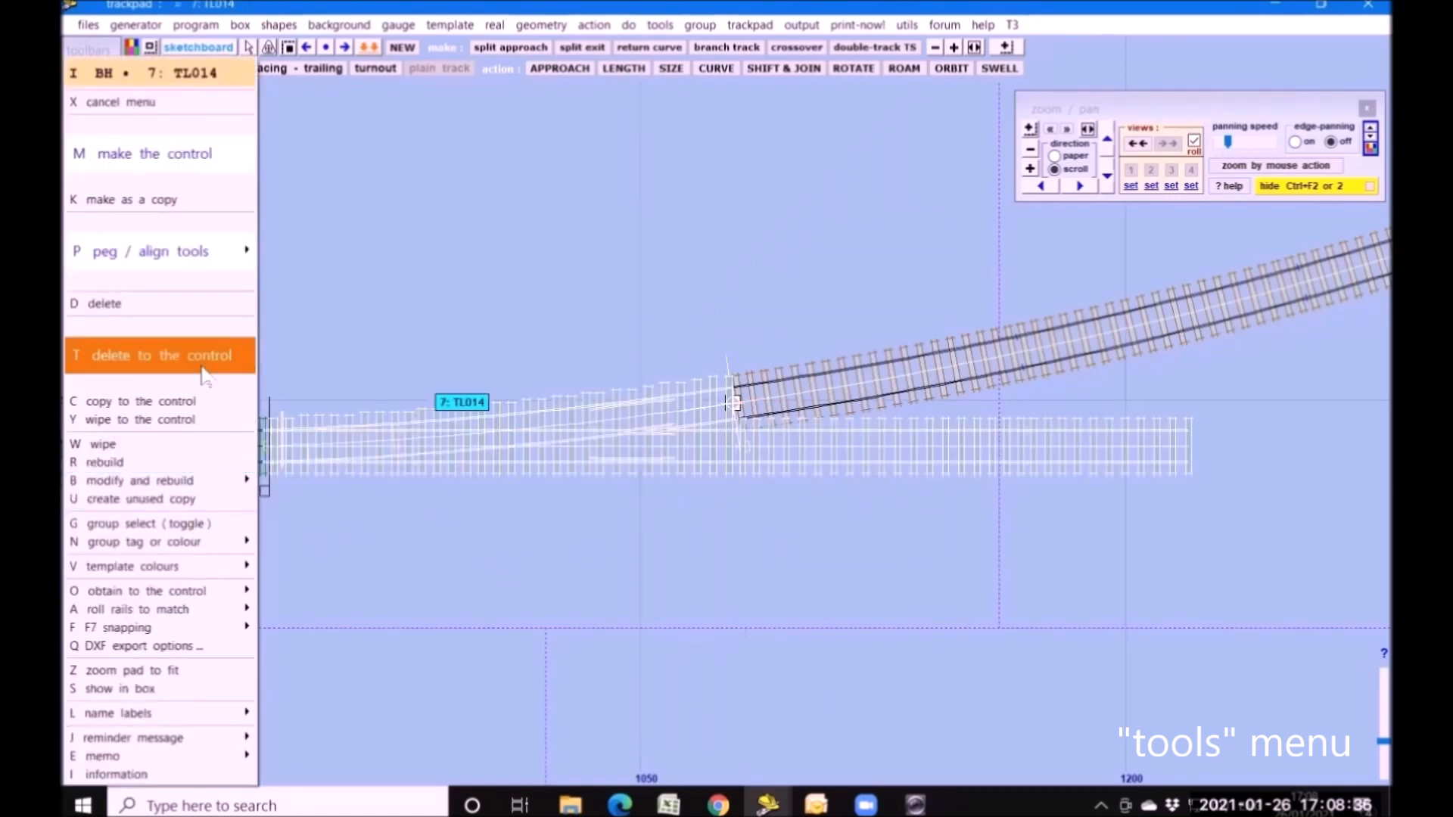
{"action": "left_click", "coordinate": [179, 356]}
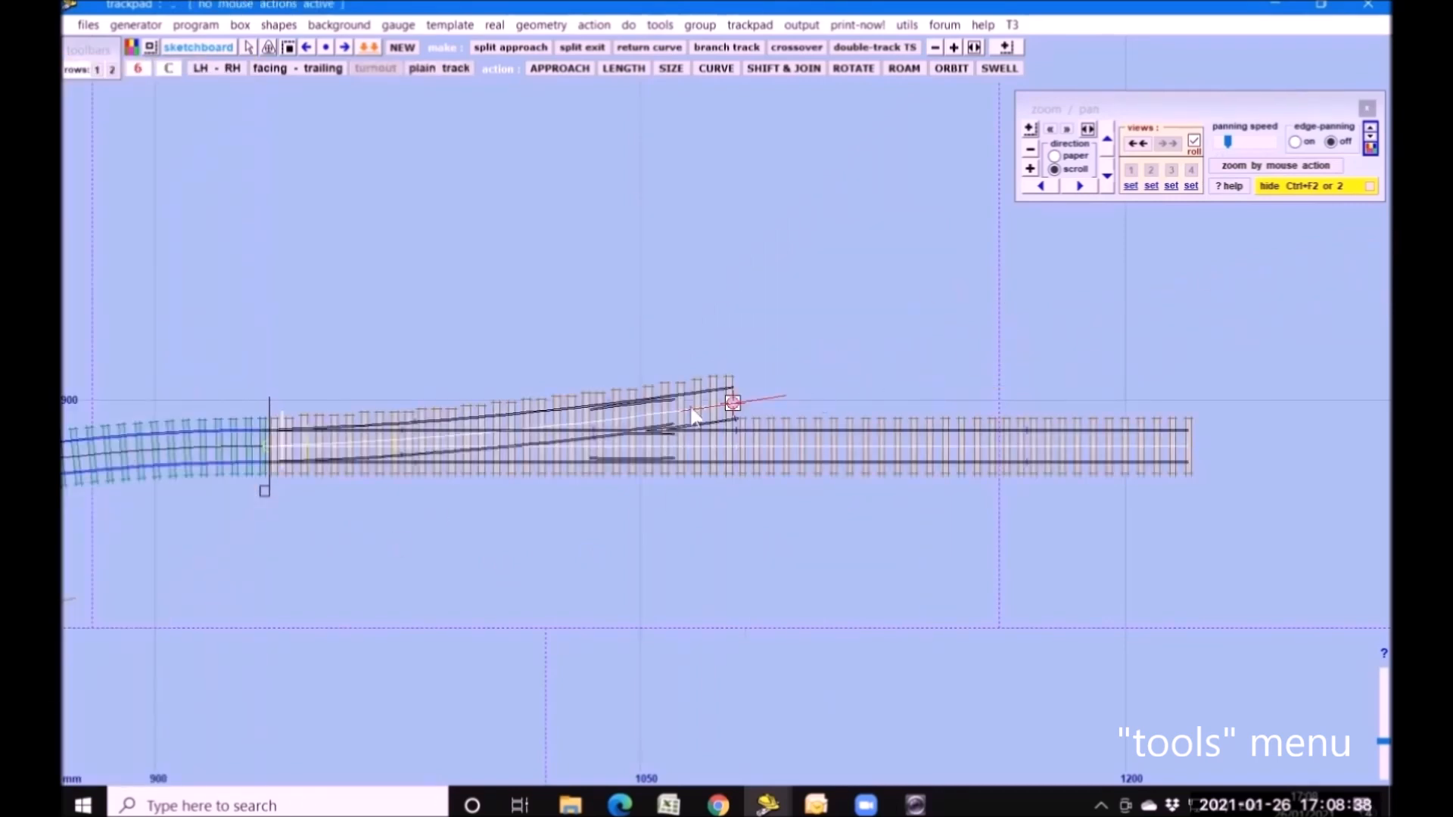
{"action": "left_click", "coordinate": [660, 27]}
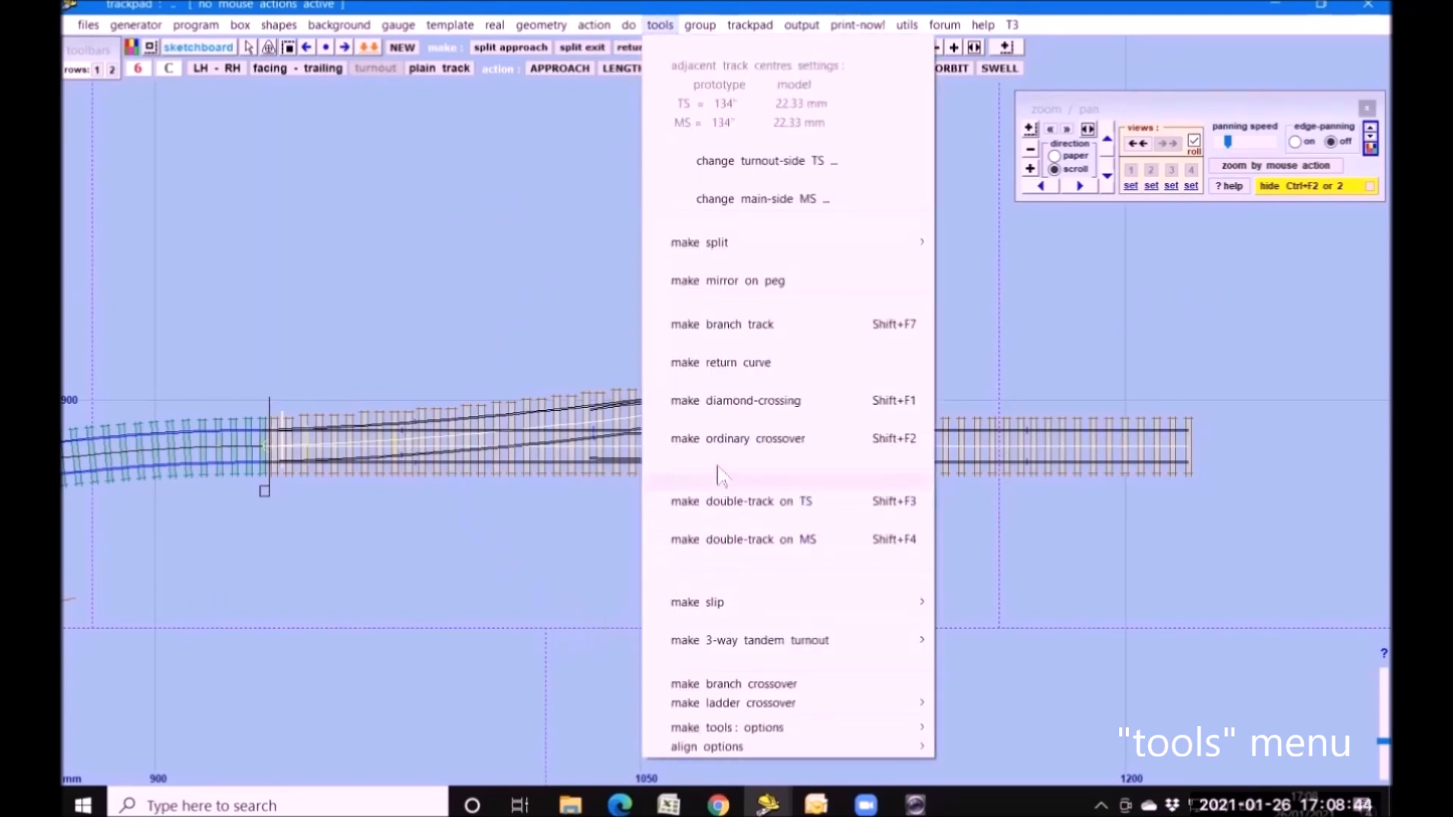
{"action": "left_click", "coordinate": [726, 443]}
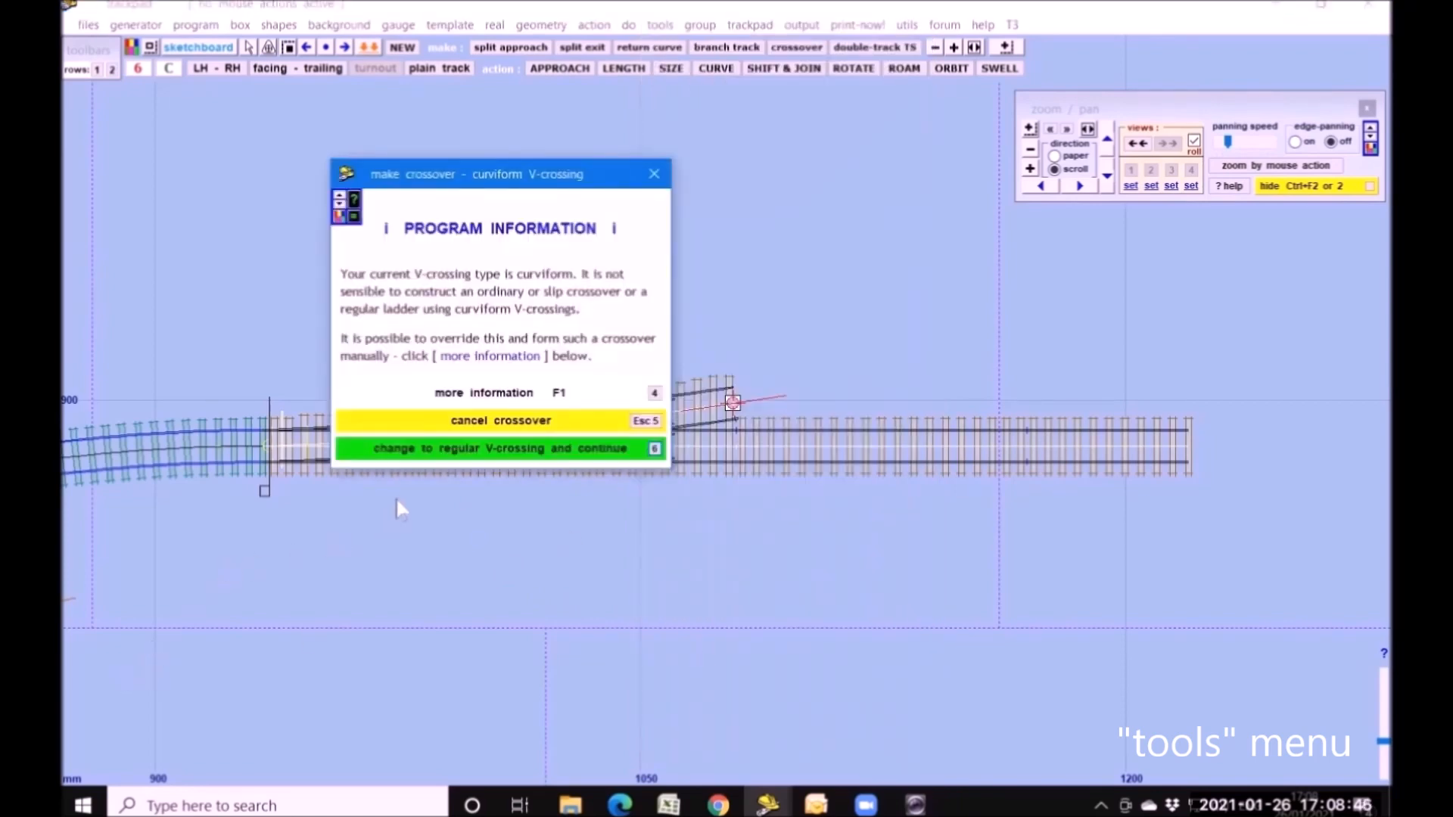
{"action": "left_click", "coordinate": [463, 448]}
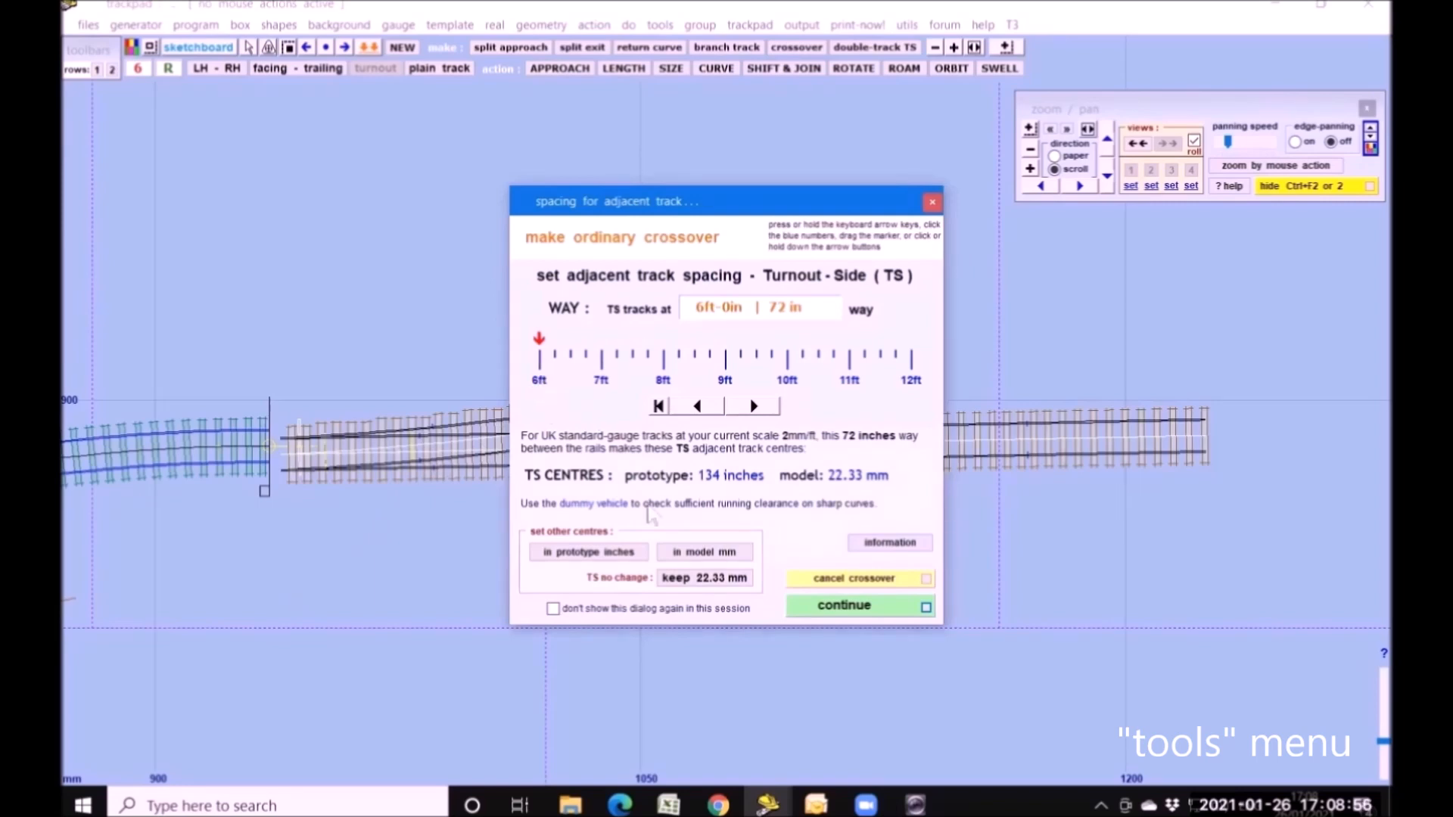
{"action": "left_click", "coordinate": [896, 607]}
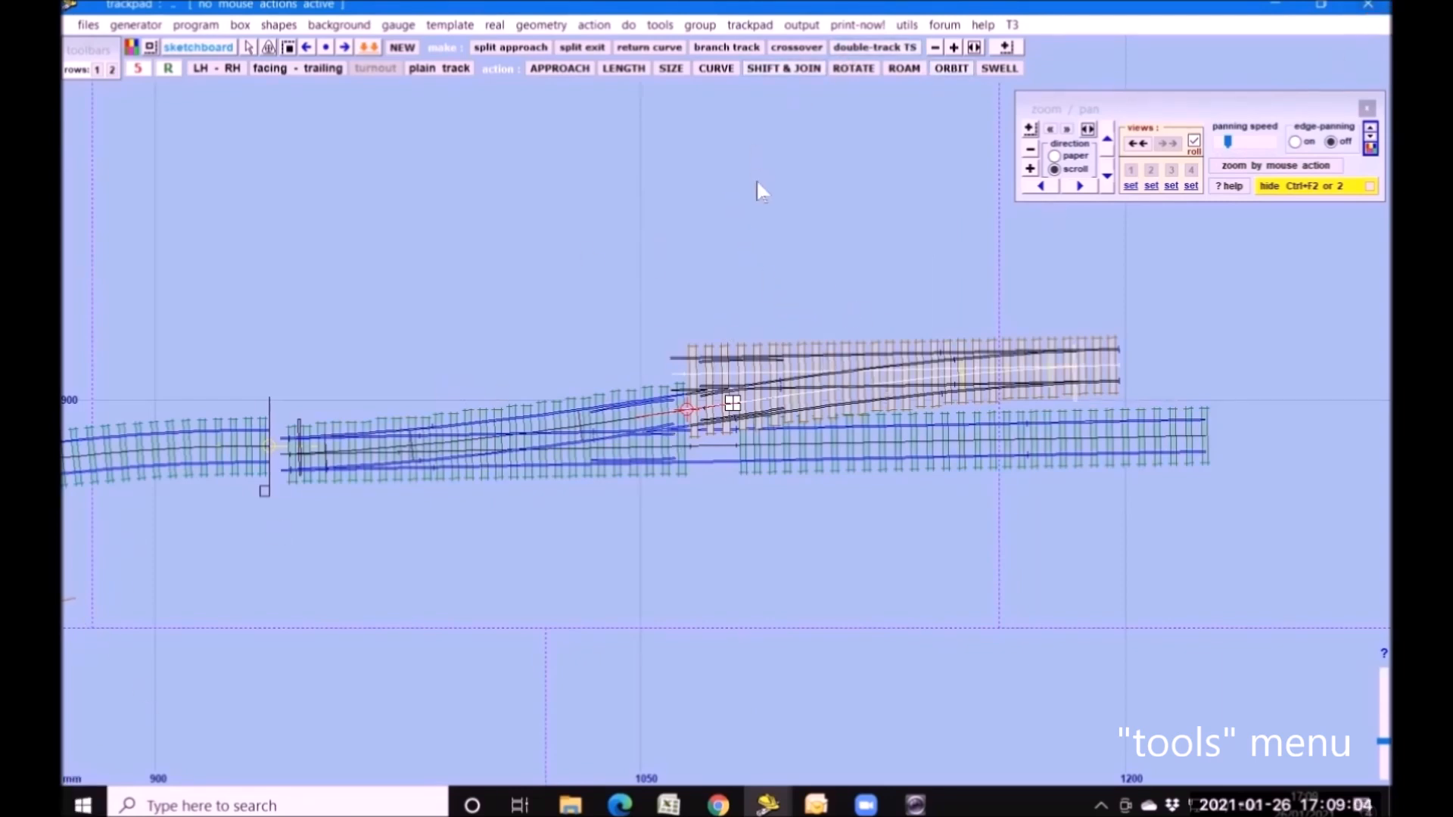
{"action": "left_click", "coordinate": [660, 25]}
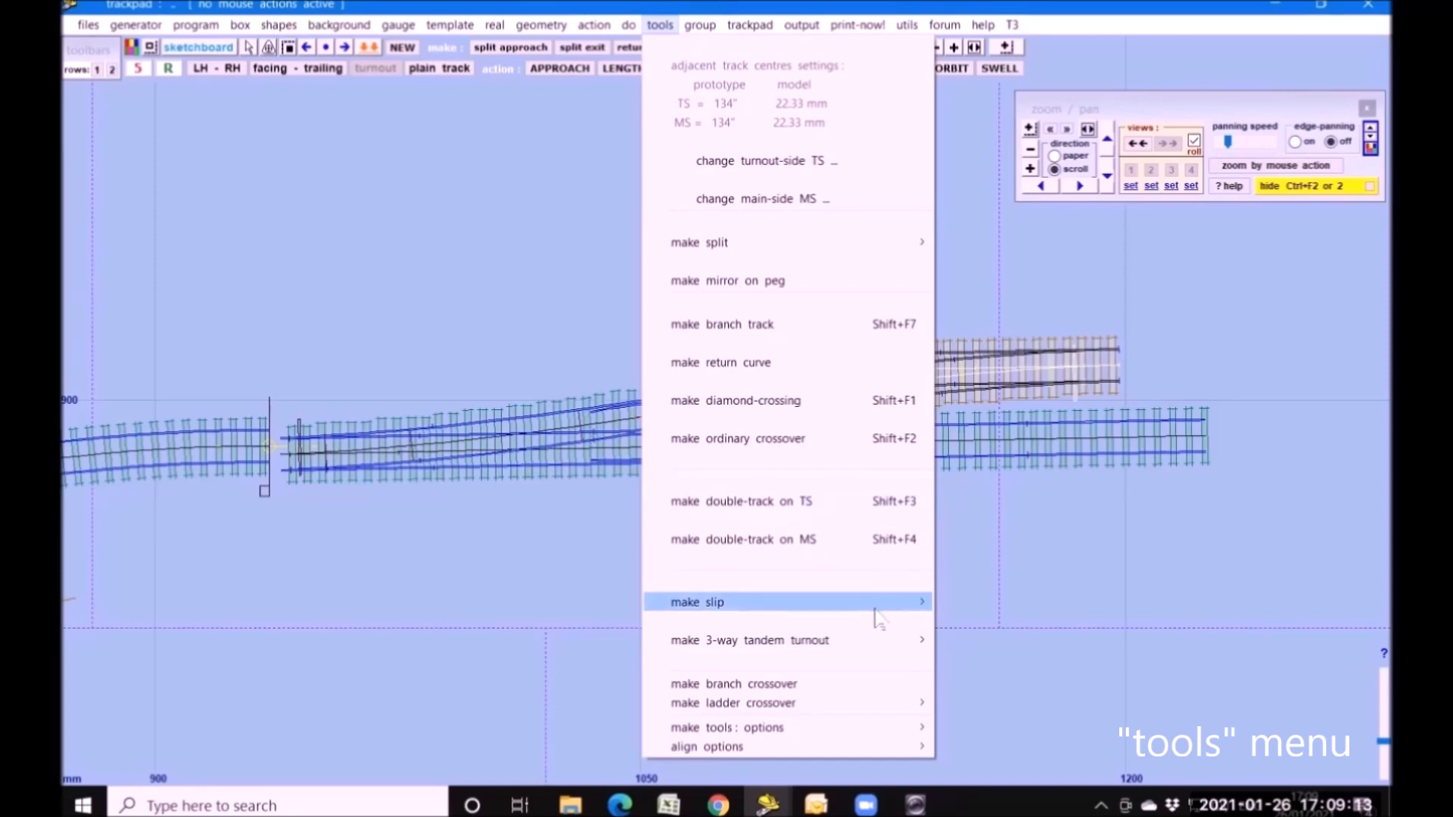
{"action": "mouse_move", "coordinate": [853, 609]}
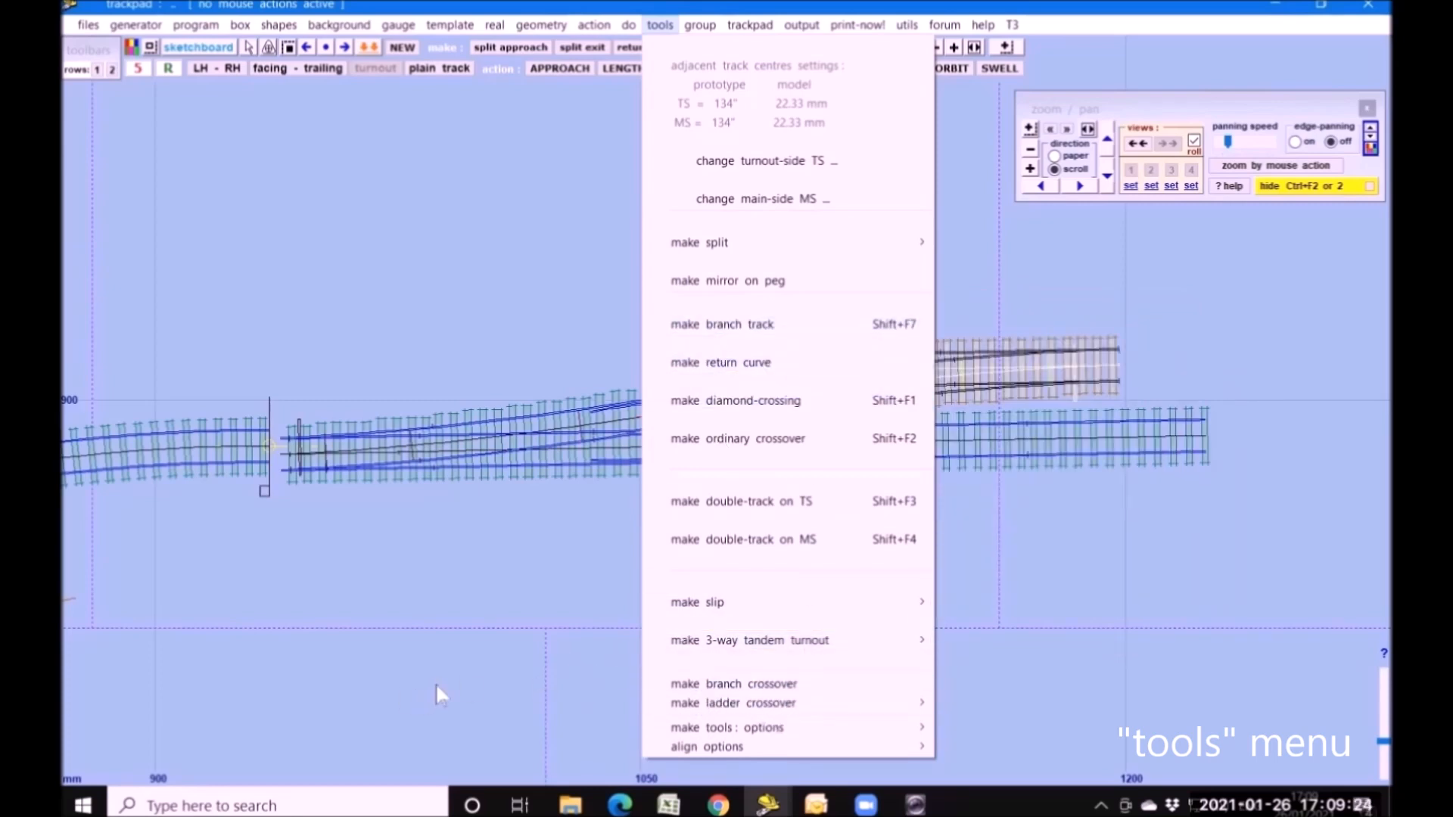
{"action": "left_click", "coordinate": [470, 578]}
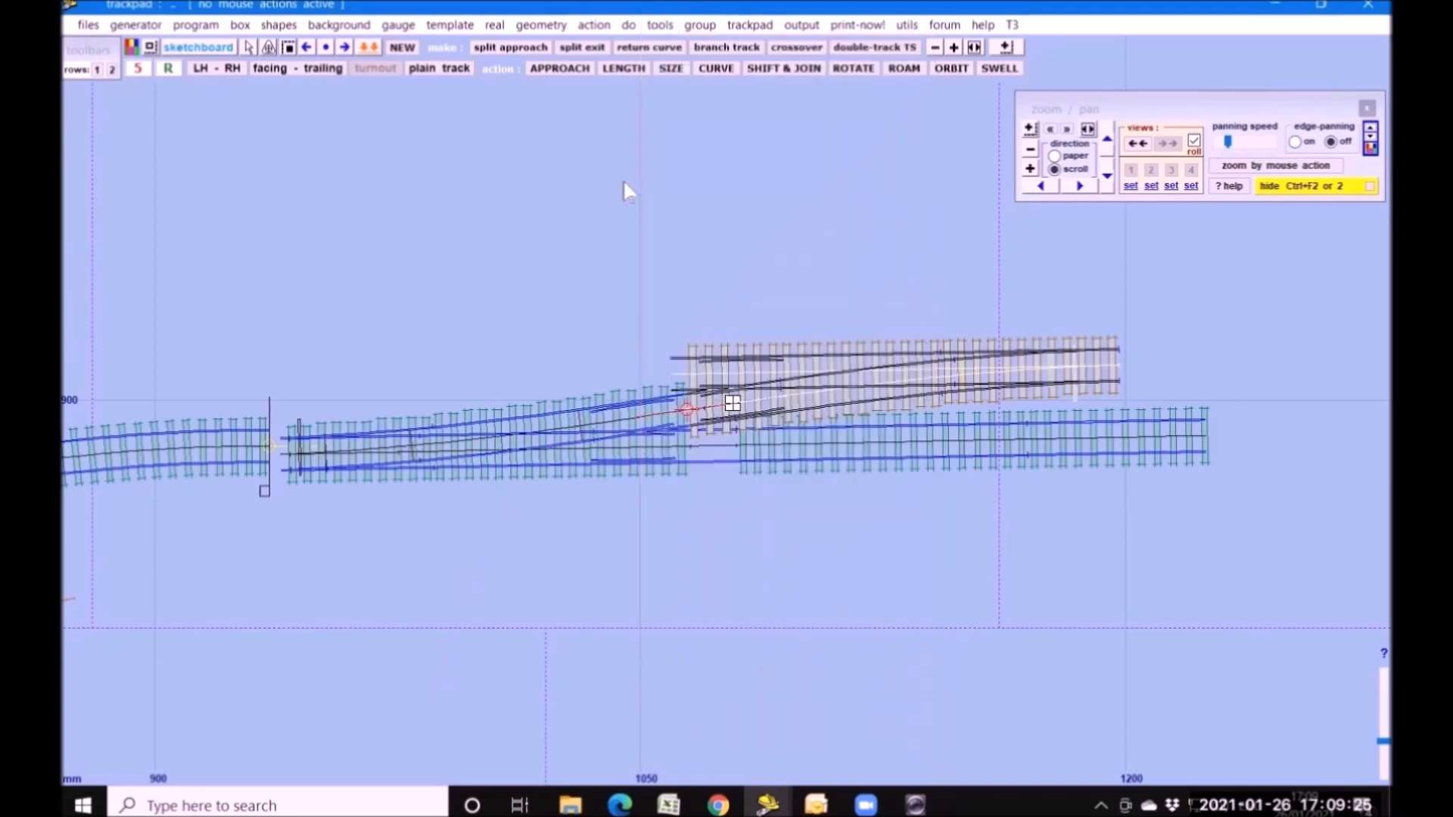
- Undo the last change to the control template
{"action": "left_click", "coordinate": [627, 25]}
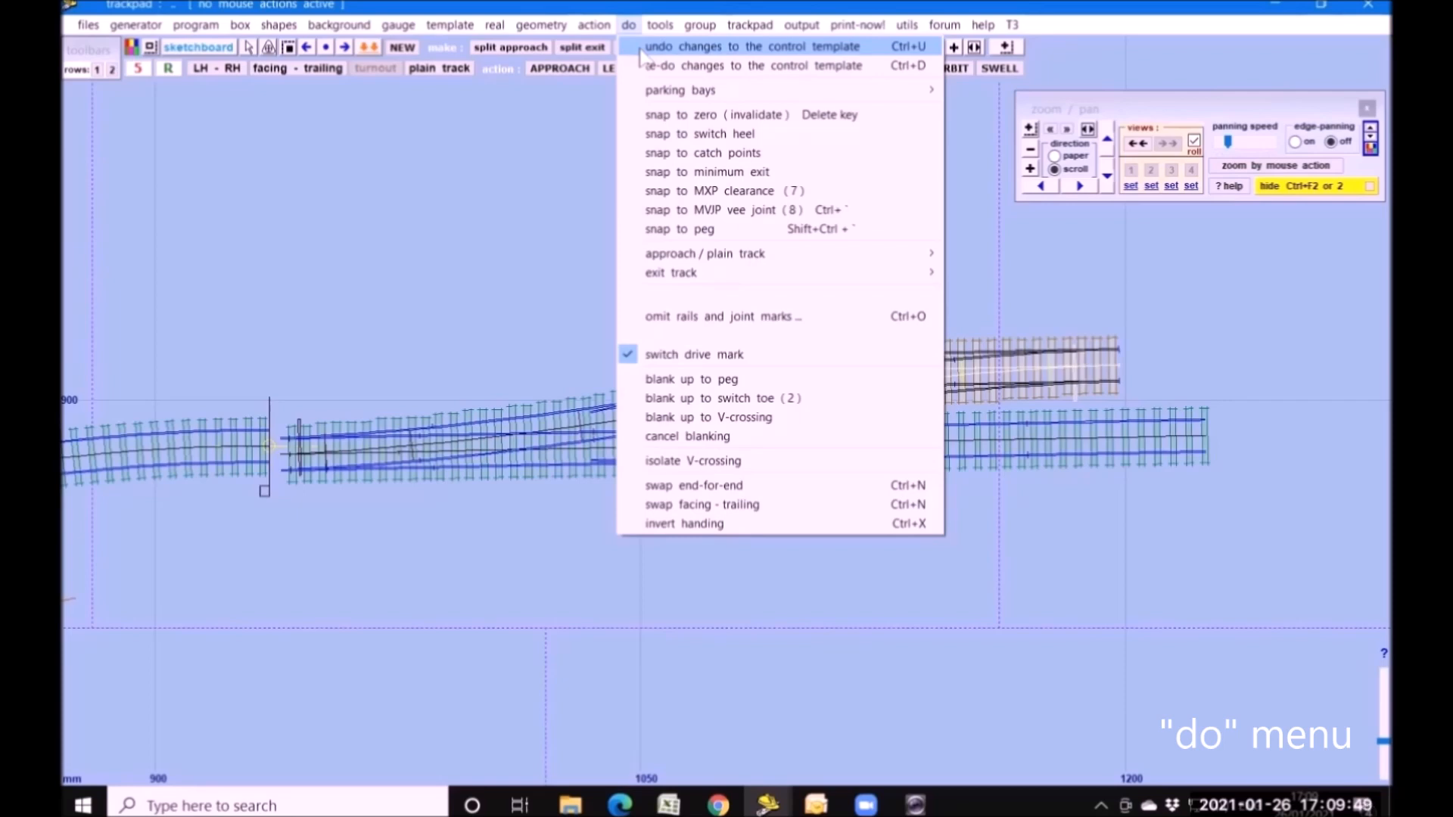
{"action": "left_click", "coordinate": [644, 49]}
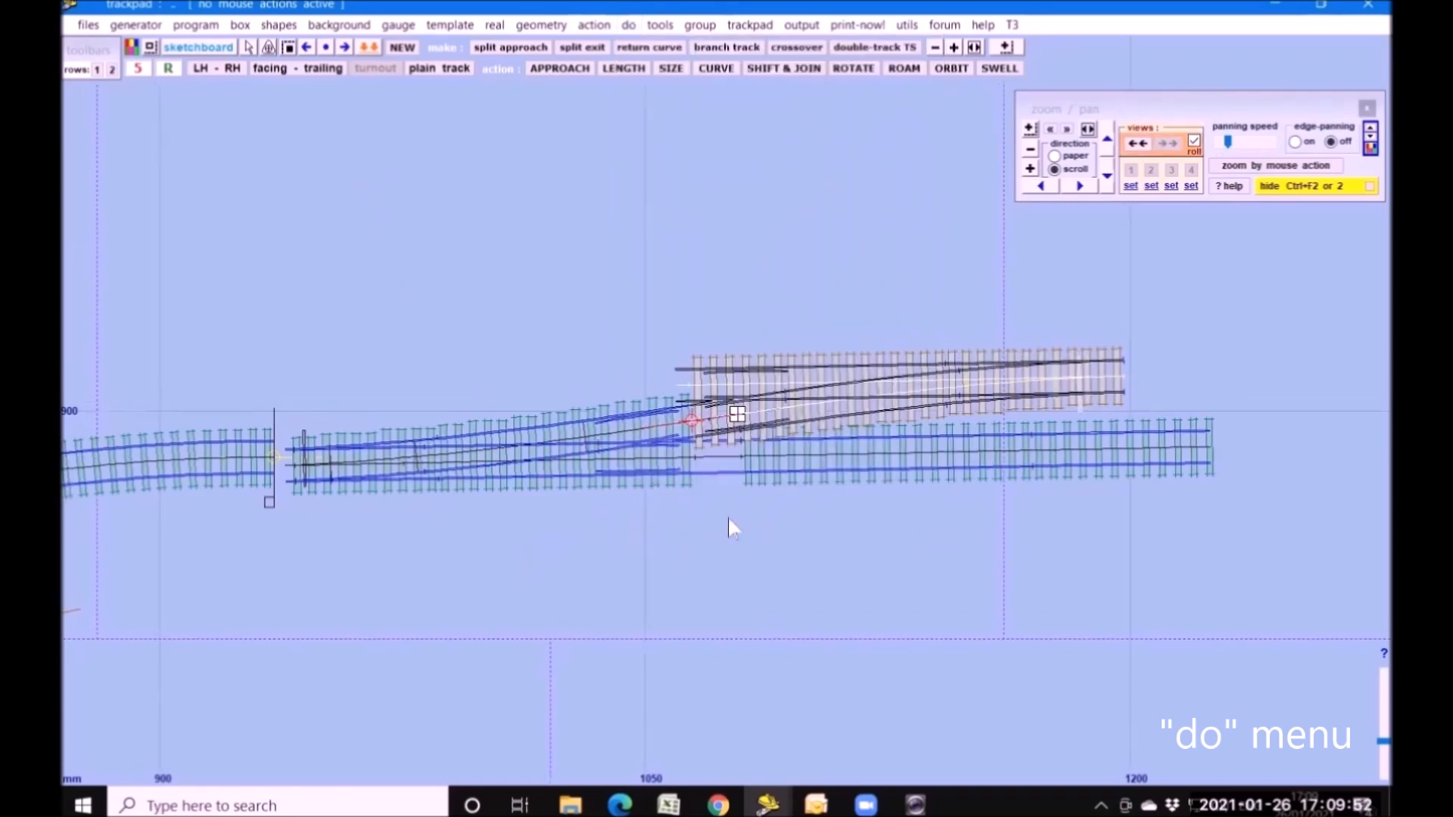
{"action": "left_click", "coordinate": [434, 447]}
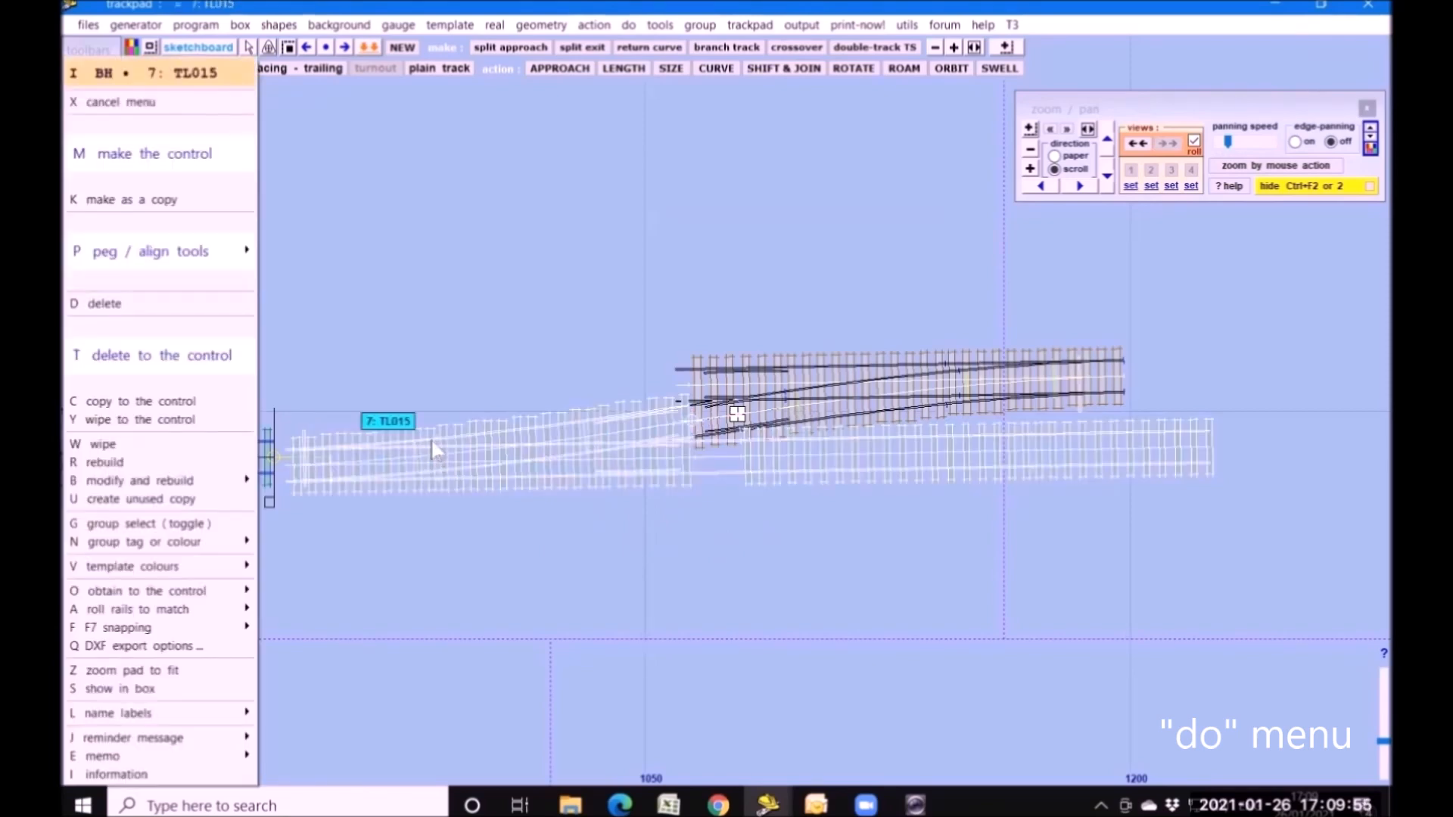
{"action": "left_click", "coordinate": [535, 262]}
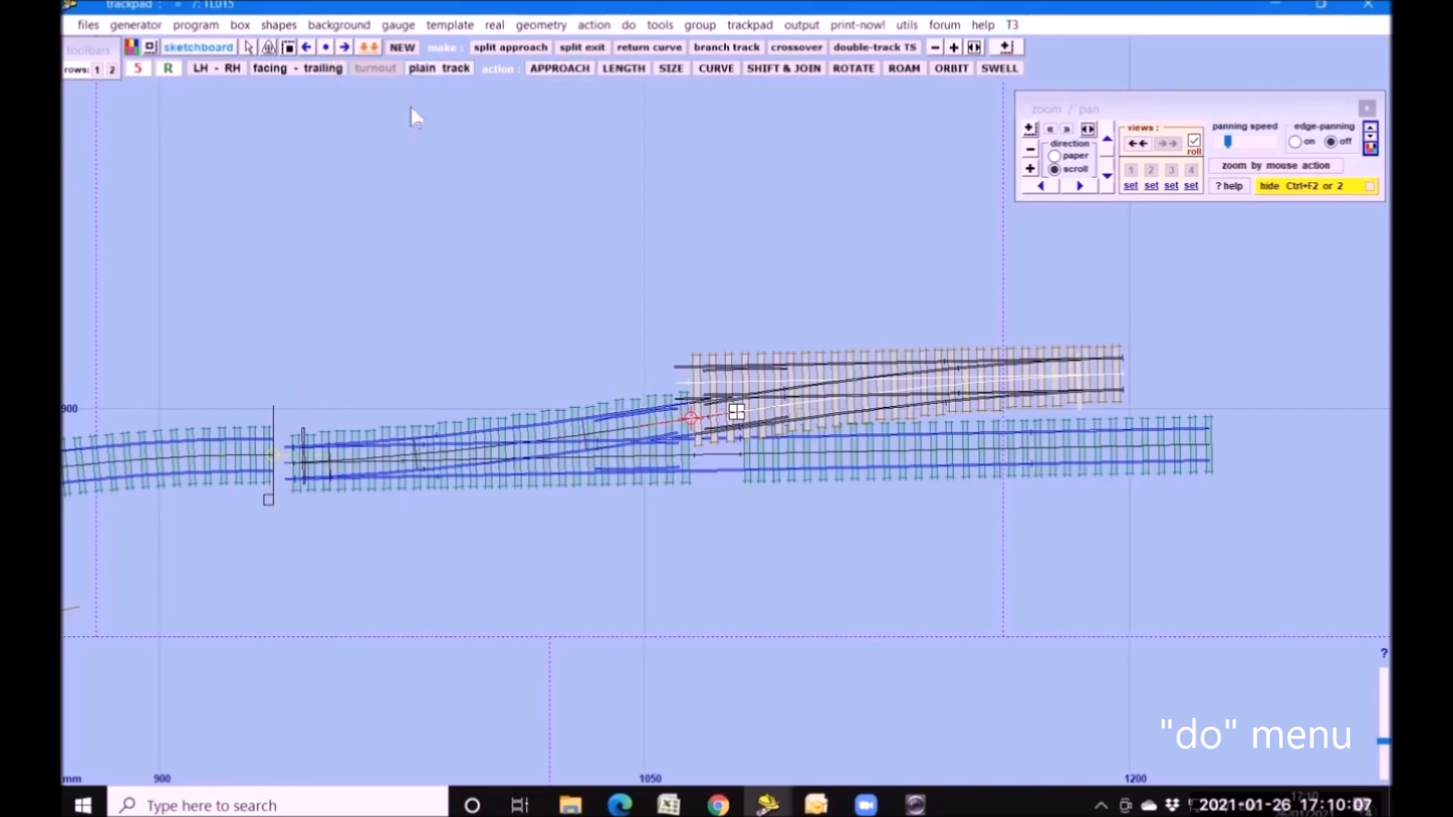
- Create a new mint plain track control template with quick set and undo the change
{"action": "left_click", "coordinate": [402, 47]}
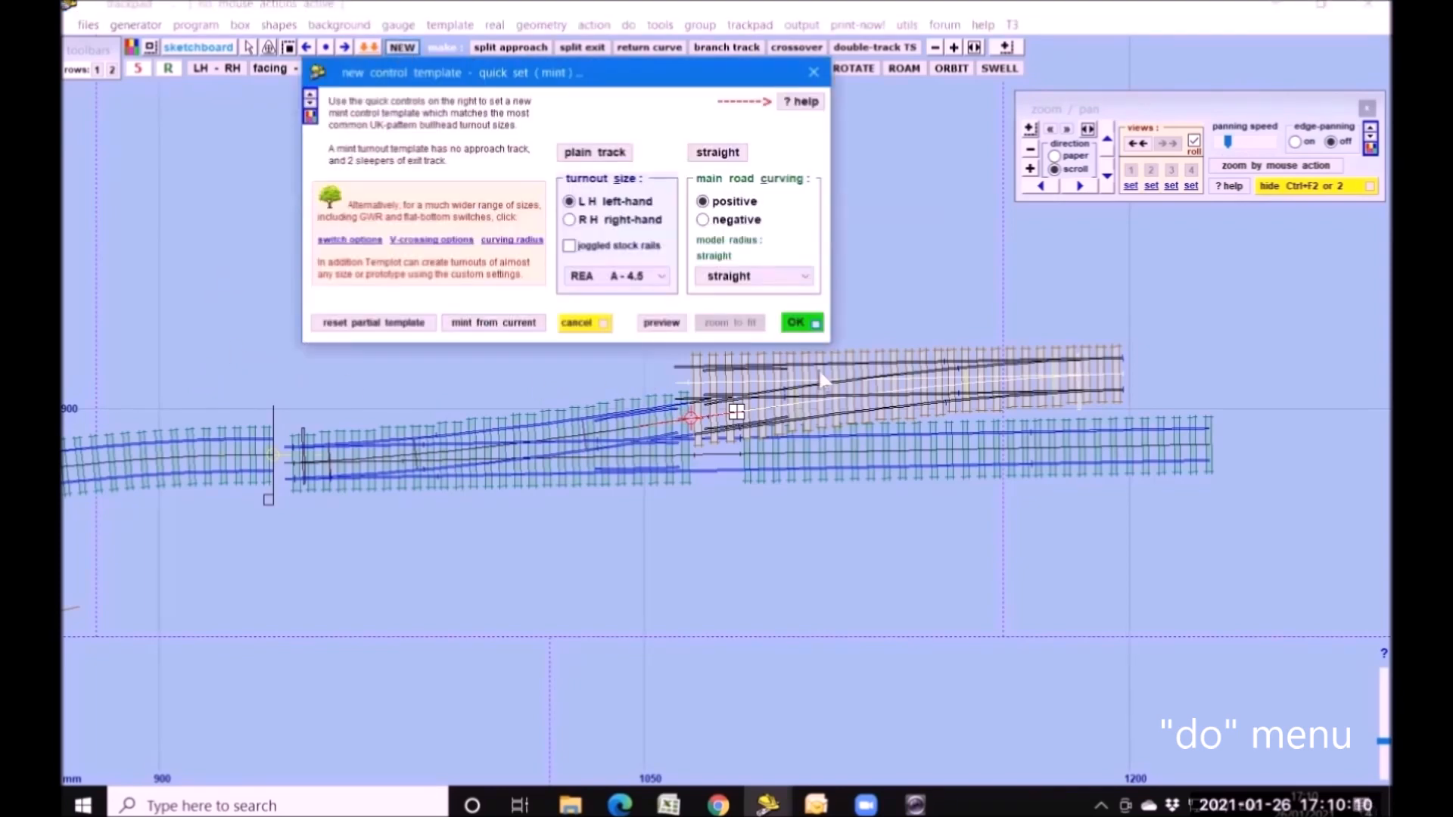
{"action": "left_click", "coordinate": [616, 153]}
{"action": "left_click", "coordinate": [799, 324]}
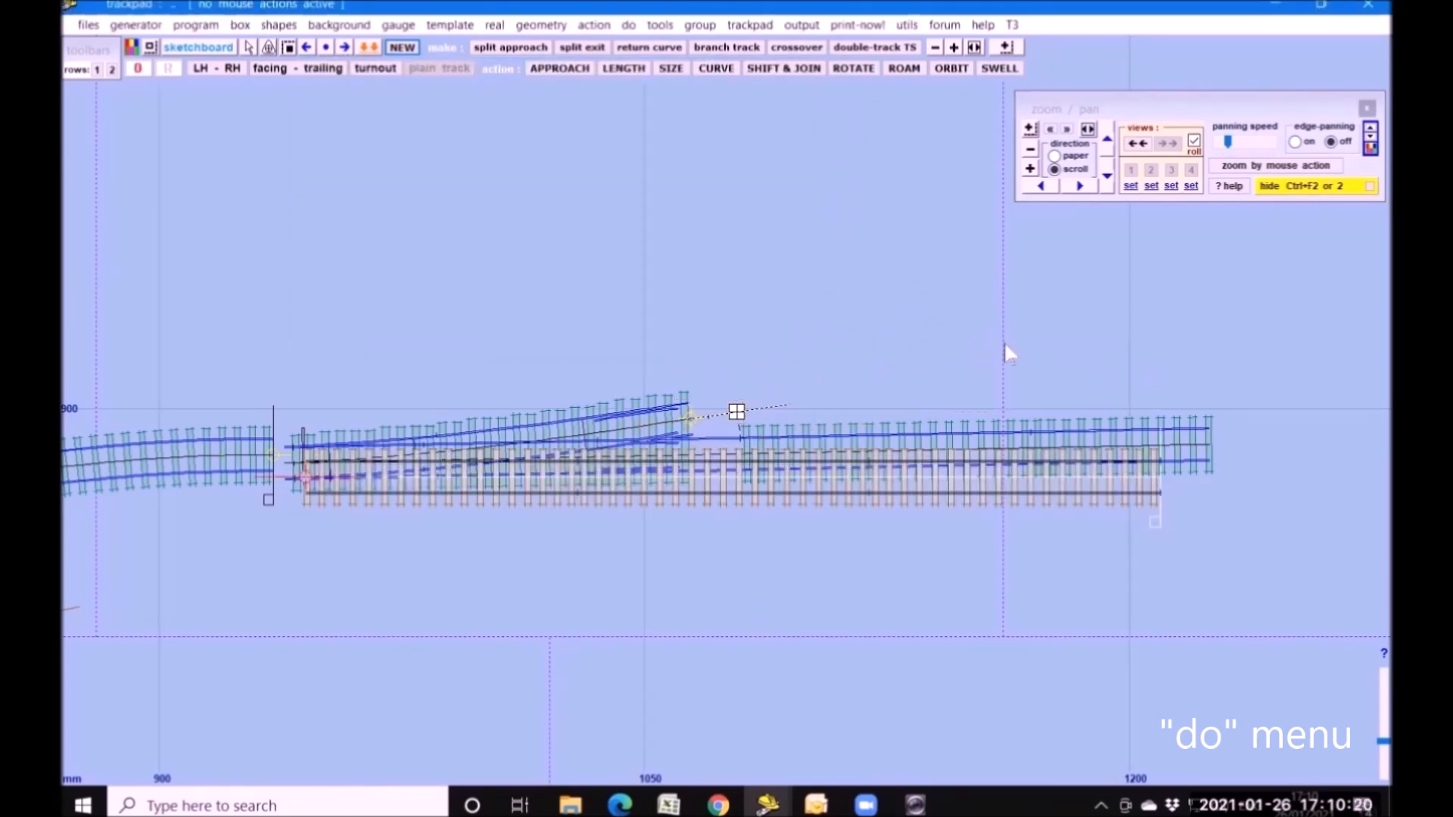
{"action": "left_click", "coordinate": [629, 26]}
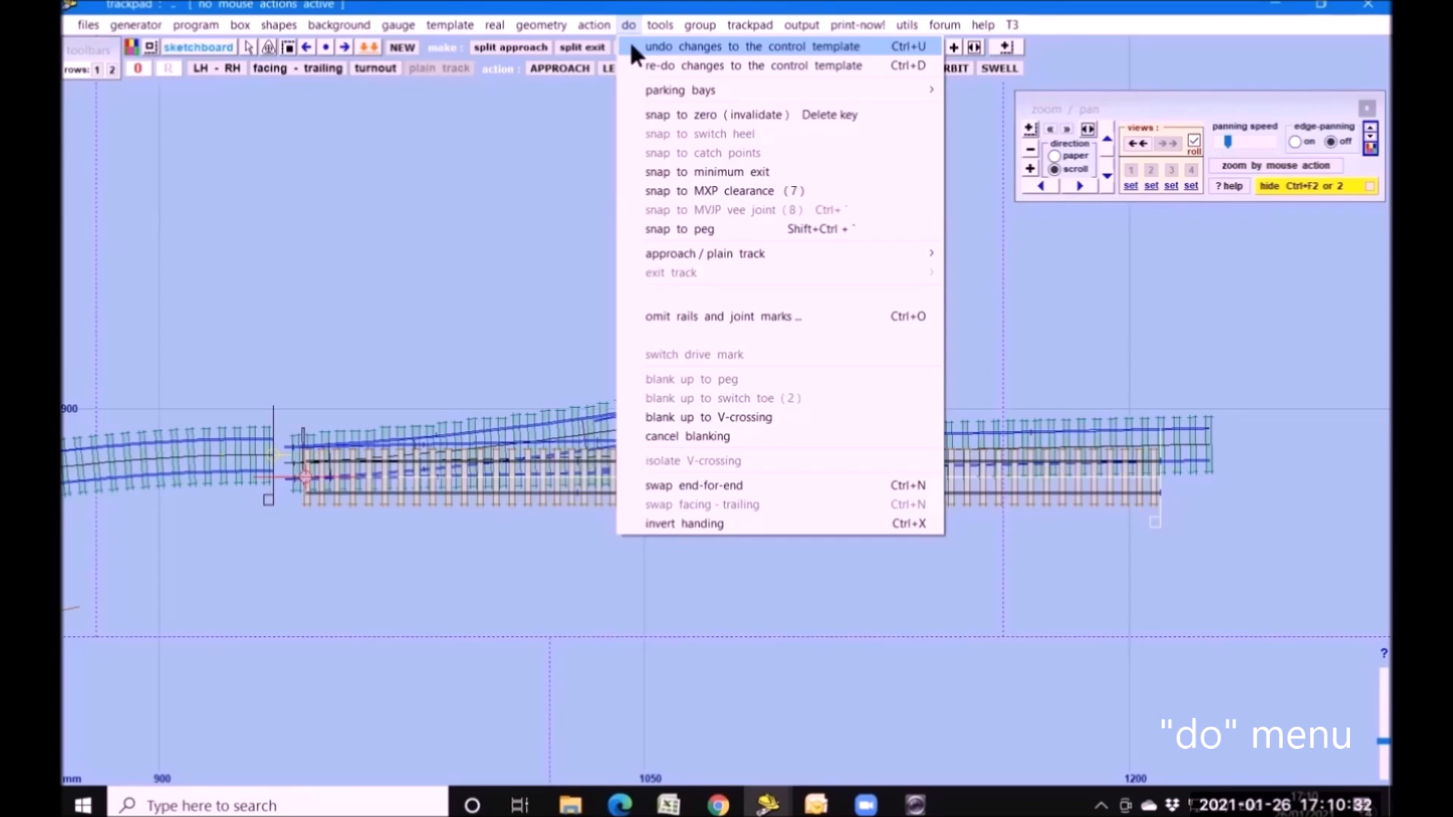
{"action": "left_click", "coordinate": [633, 46]}
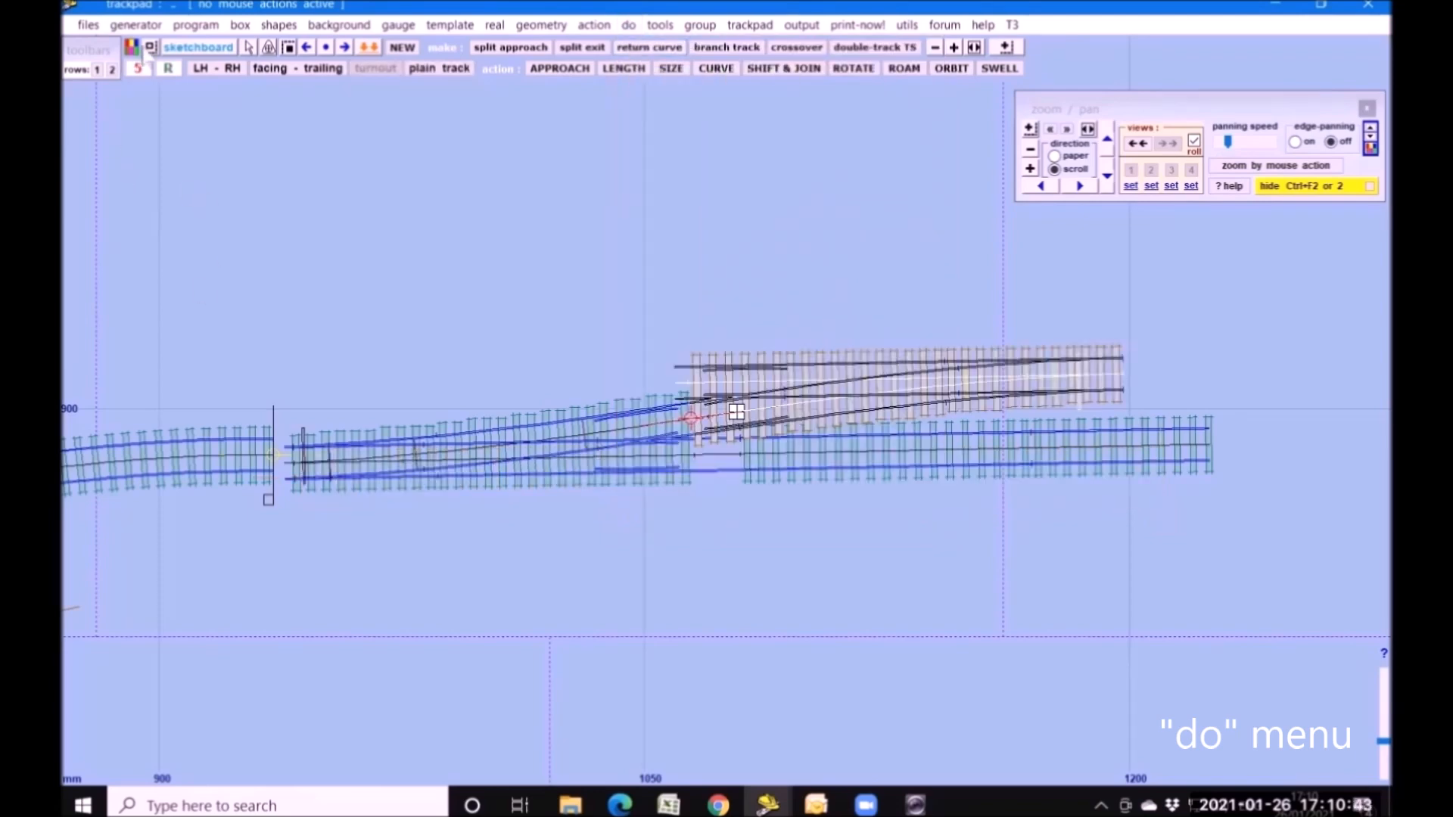
- Store a copy of the control template turnout as a background template
{"action": "left_click", "coordinate": [369, 48]}
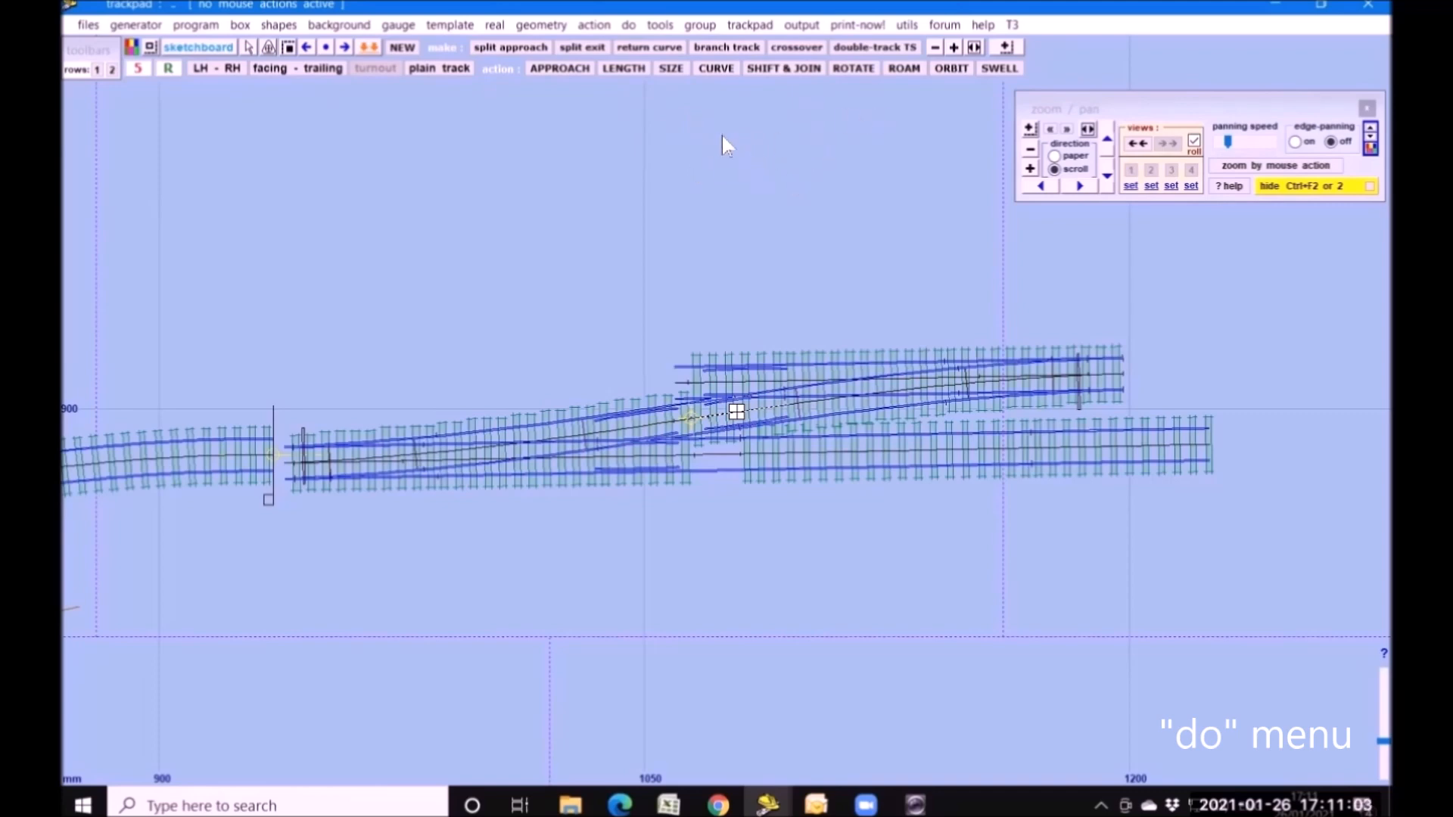
{"action": "left_click", "coordinate": [629, 25]}
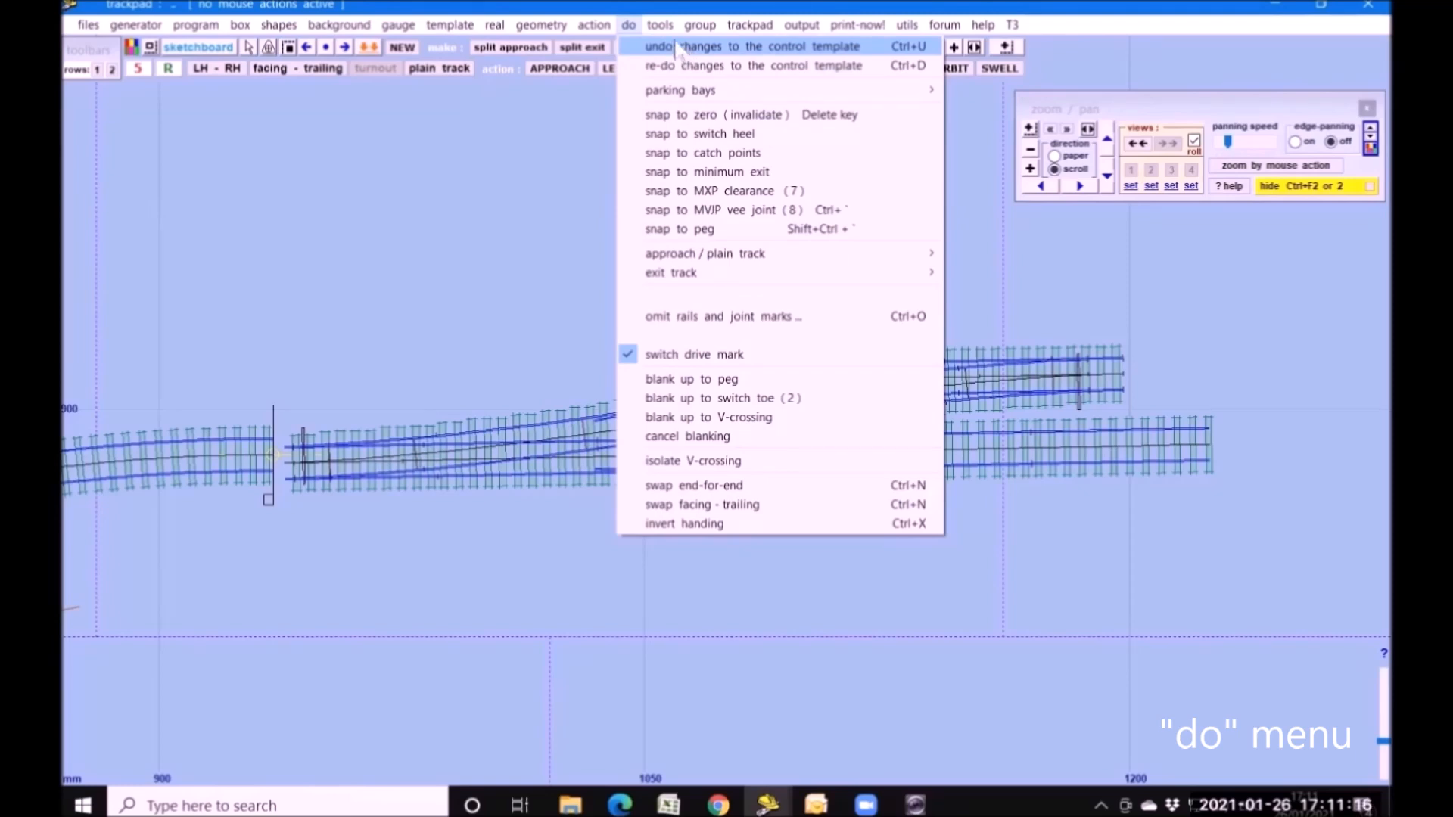
{"action": "mouse_move", "coordinate": [767, 93]}
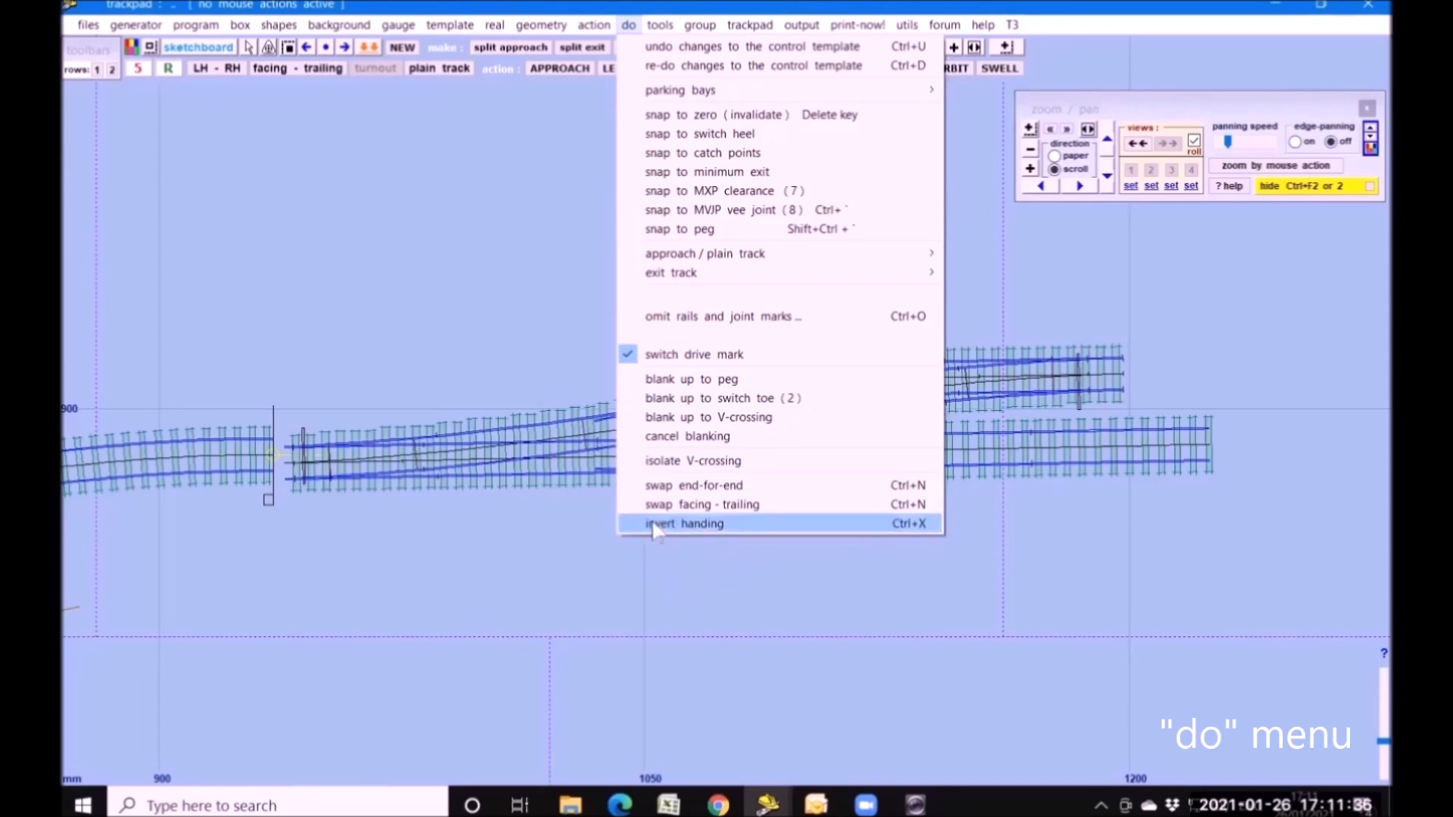
{"action": "left_click", "coordinate": [122, 88]}
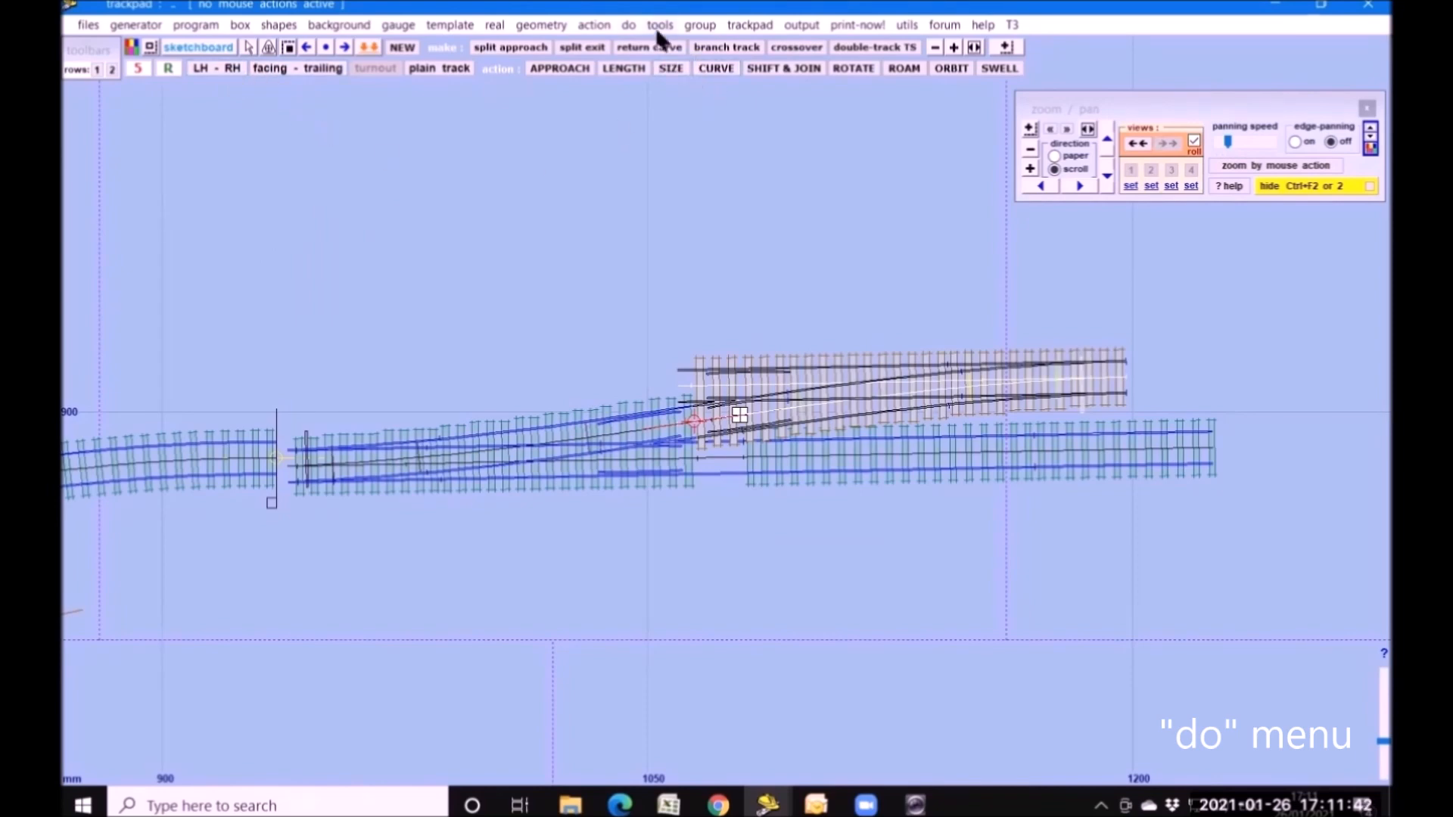
{"action": "left_click", "coordinate": [629, 25]}
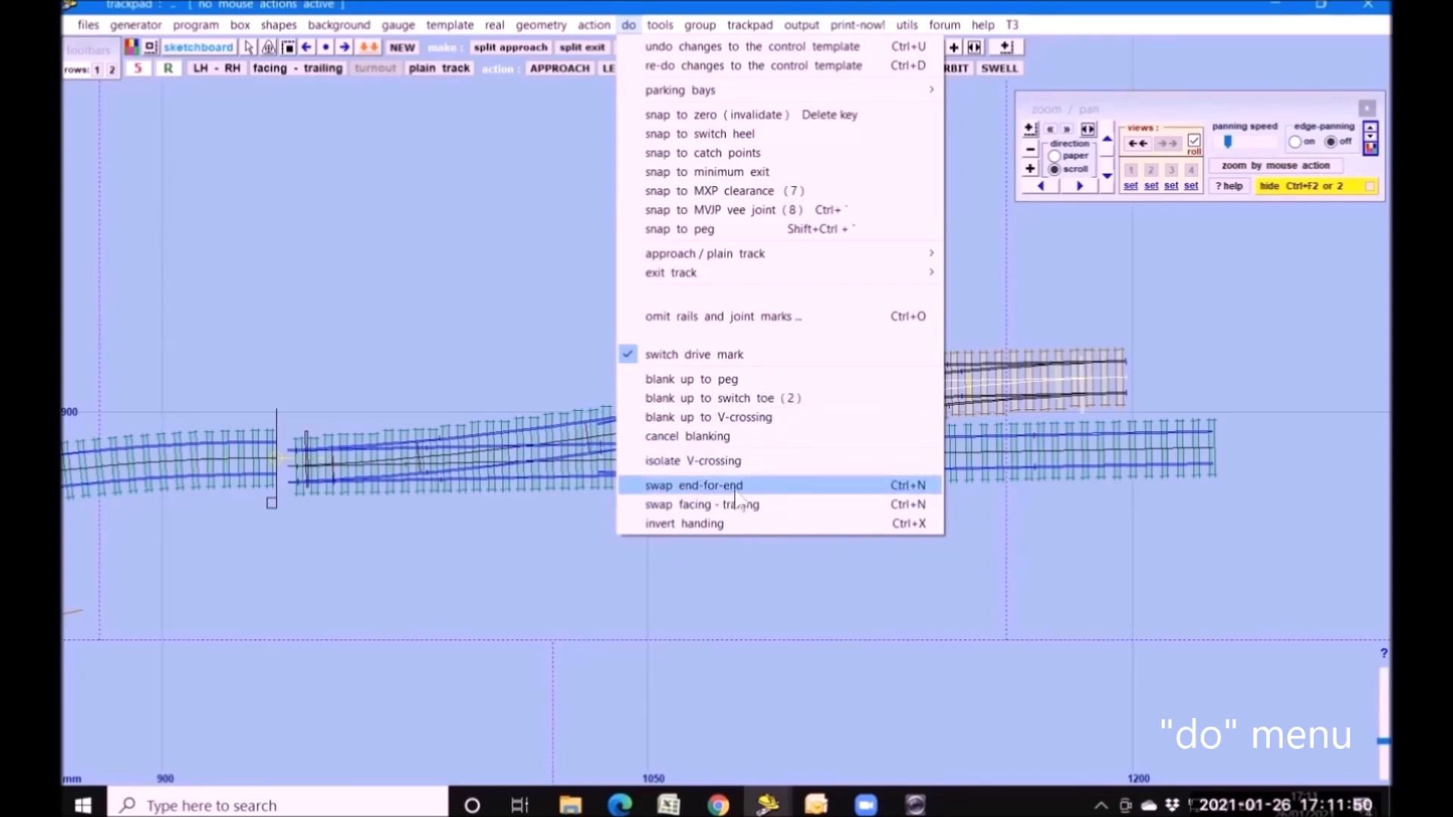
{"action": "left_click", "coordinate": [496, 202]}
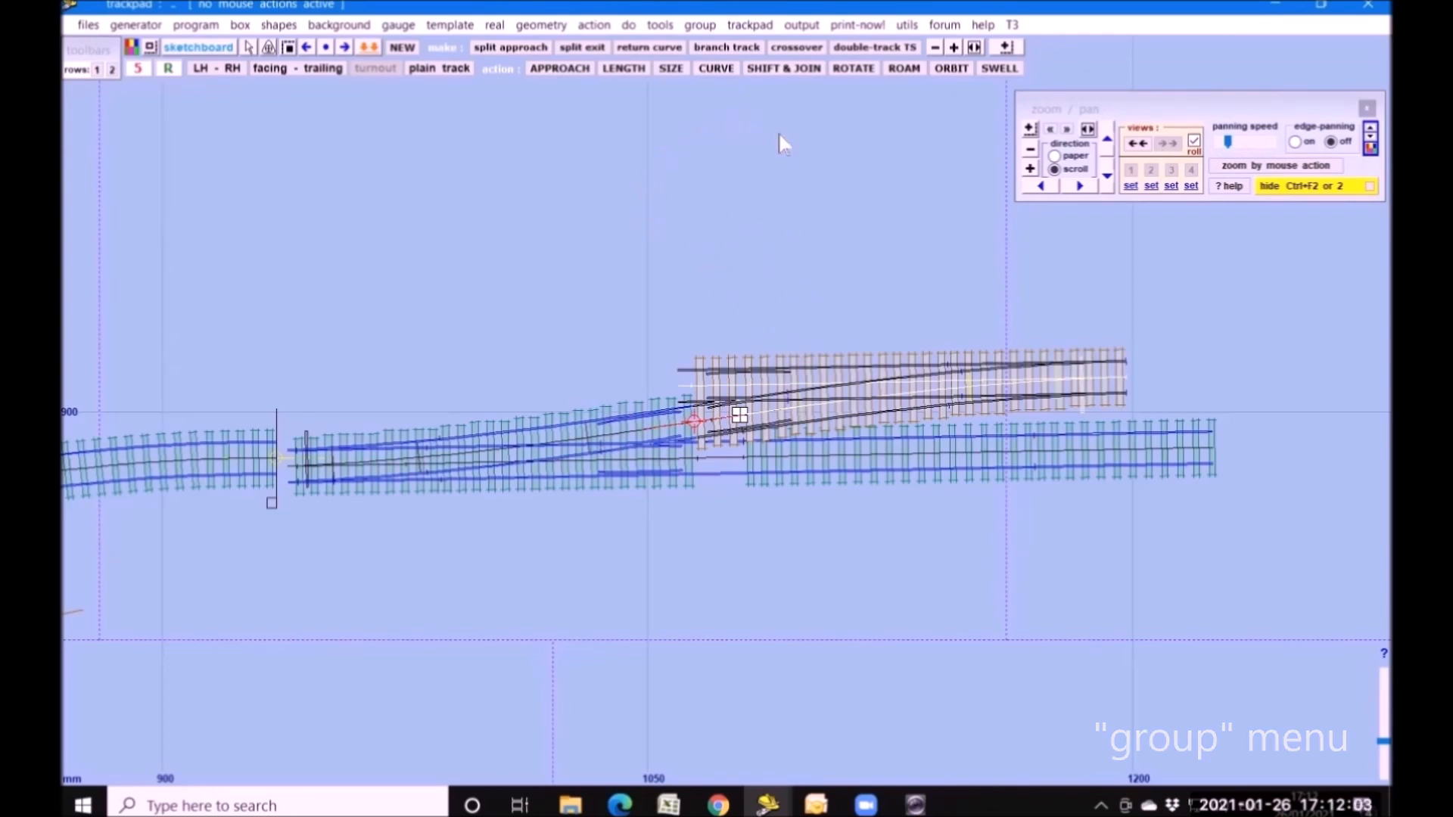
{"action": "left_click", "coordinate": [796, 28]}
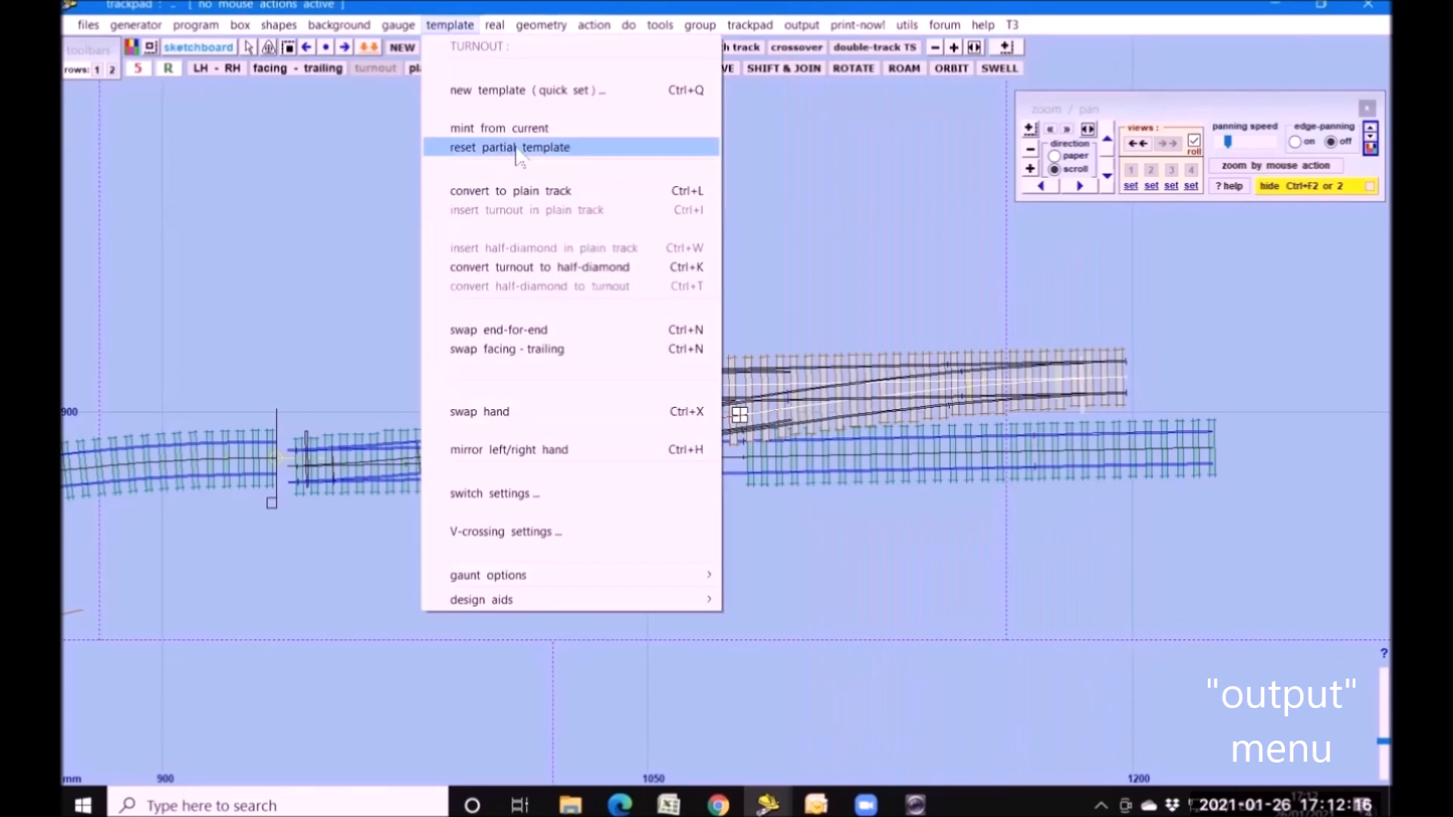
{"action": "left_click", "coordinate": [768, 104]}
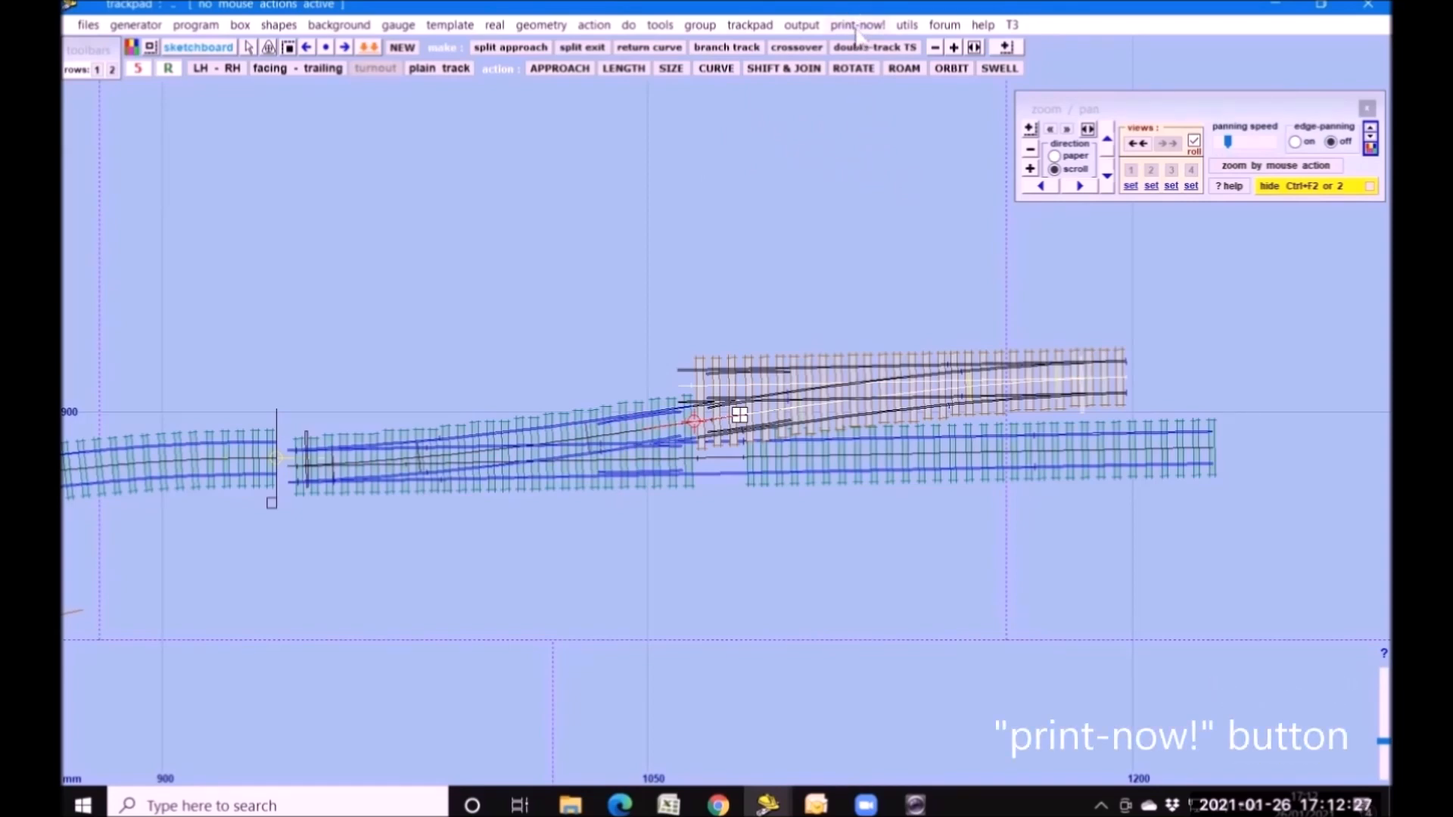
{"action": "left_click", "coordinate": [907, 27]}
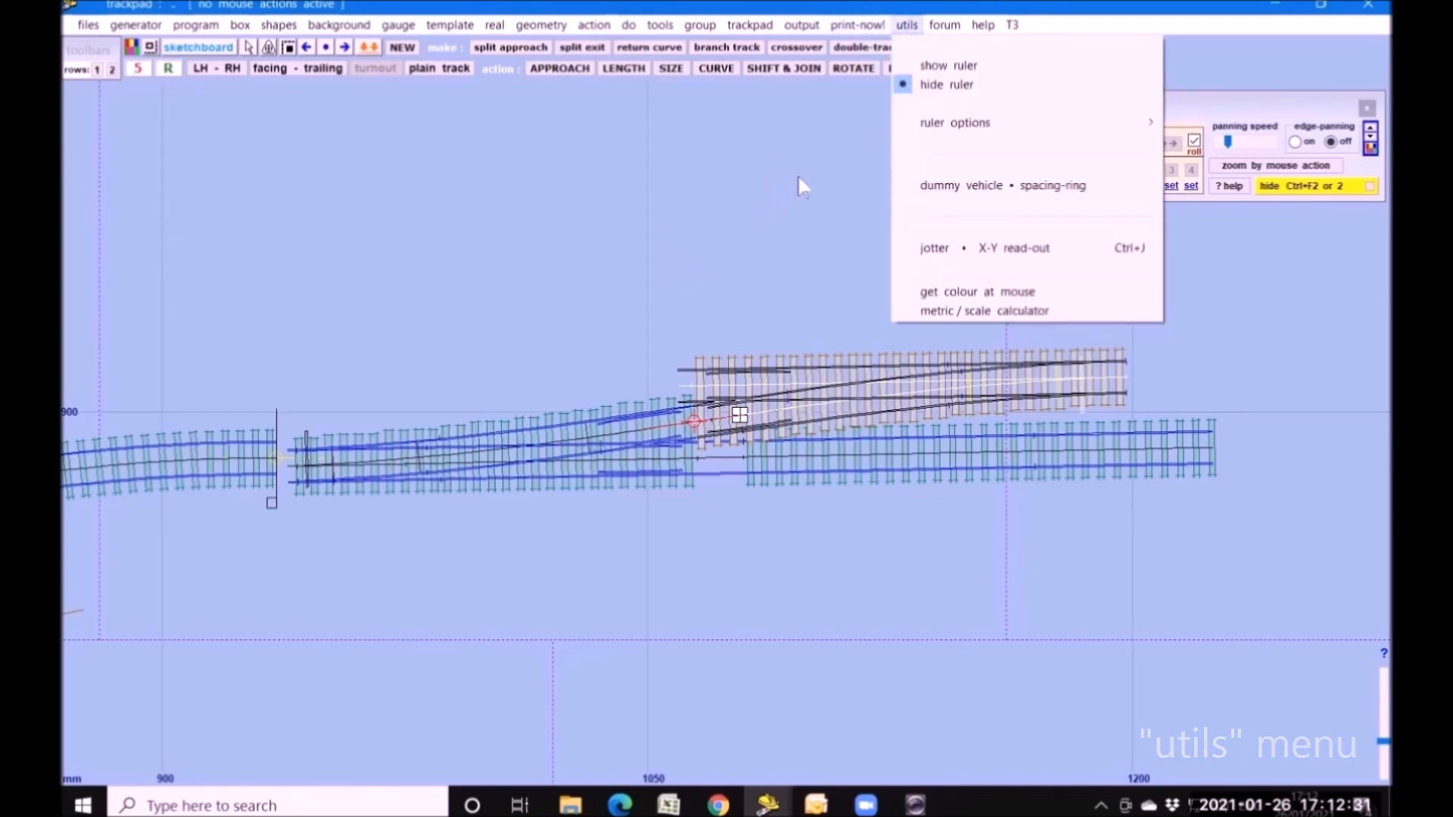
{"action": "left_click", "coordinate": [945, 27]}
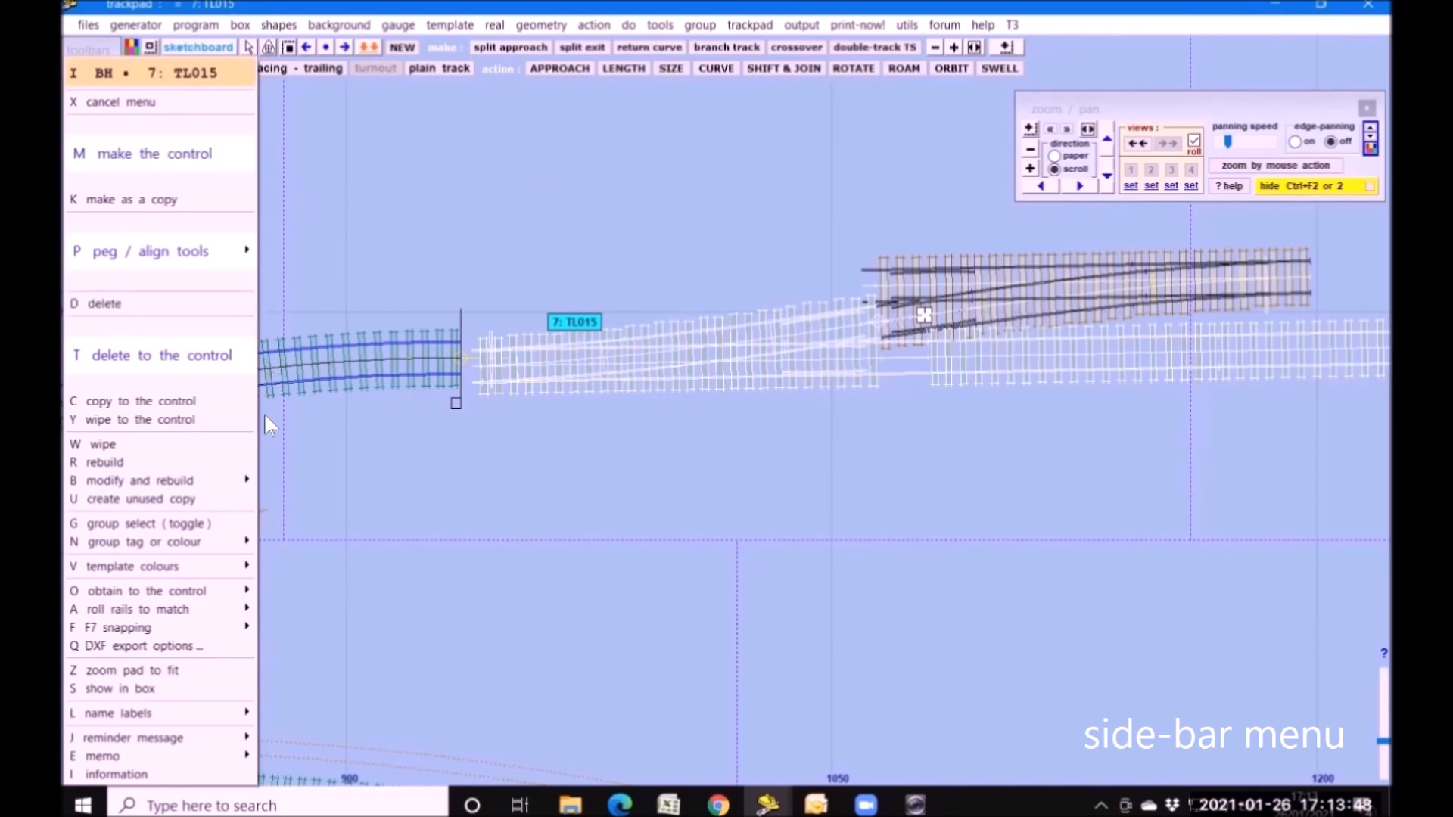
{"action": "left_click", "coordinate": [451, 439]}
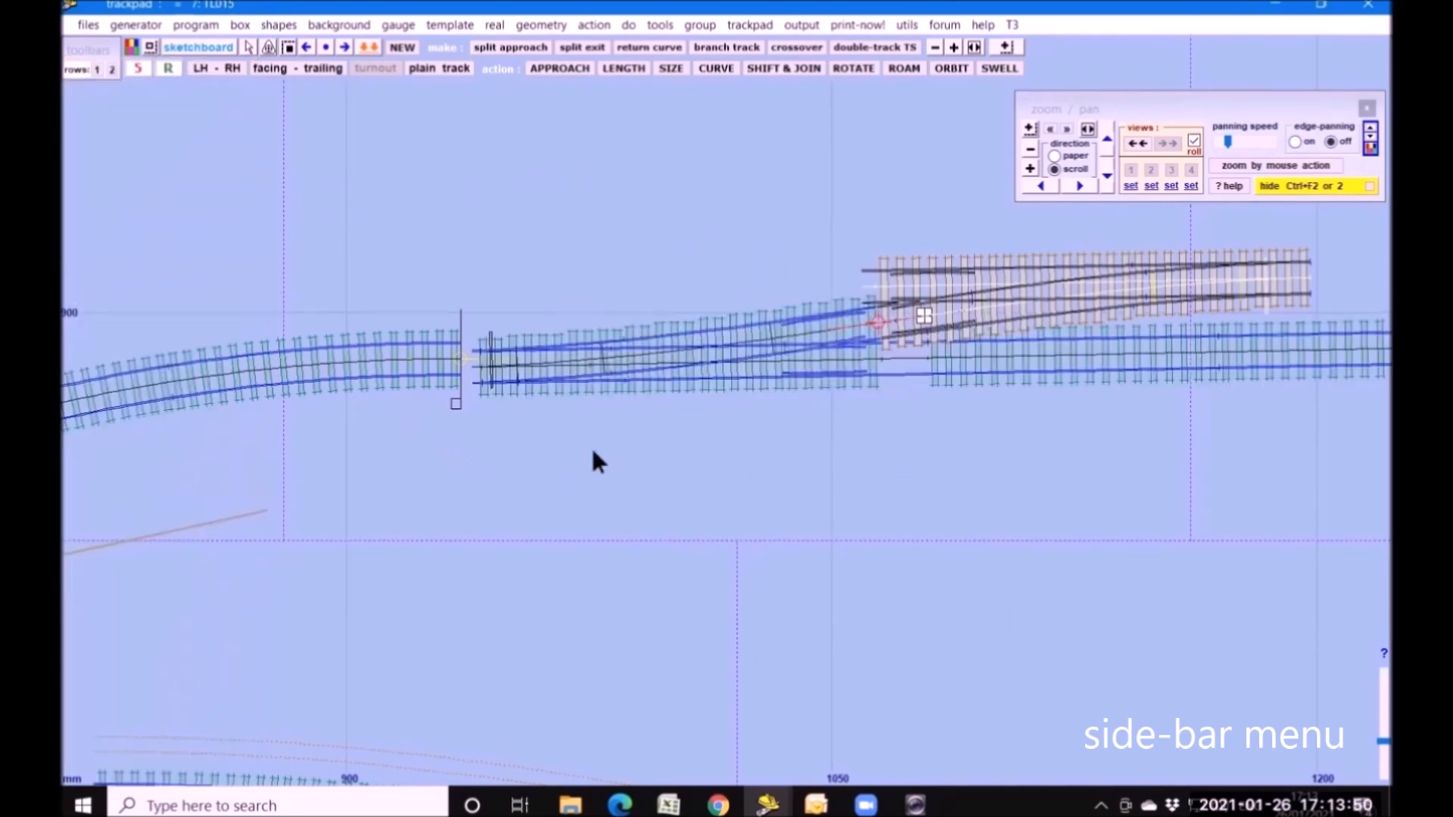
{"action": "left_click", "coordinate": [656, 364]}
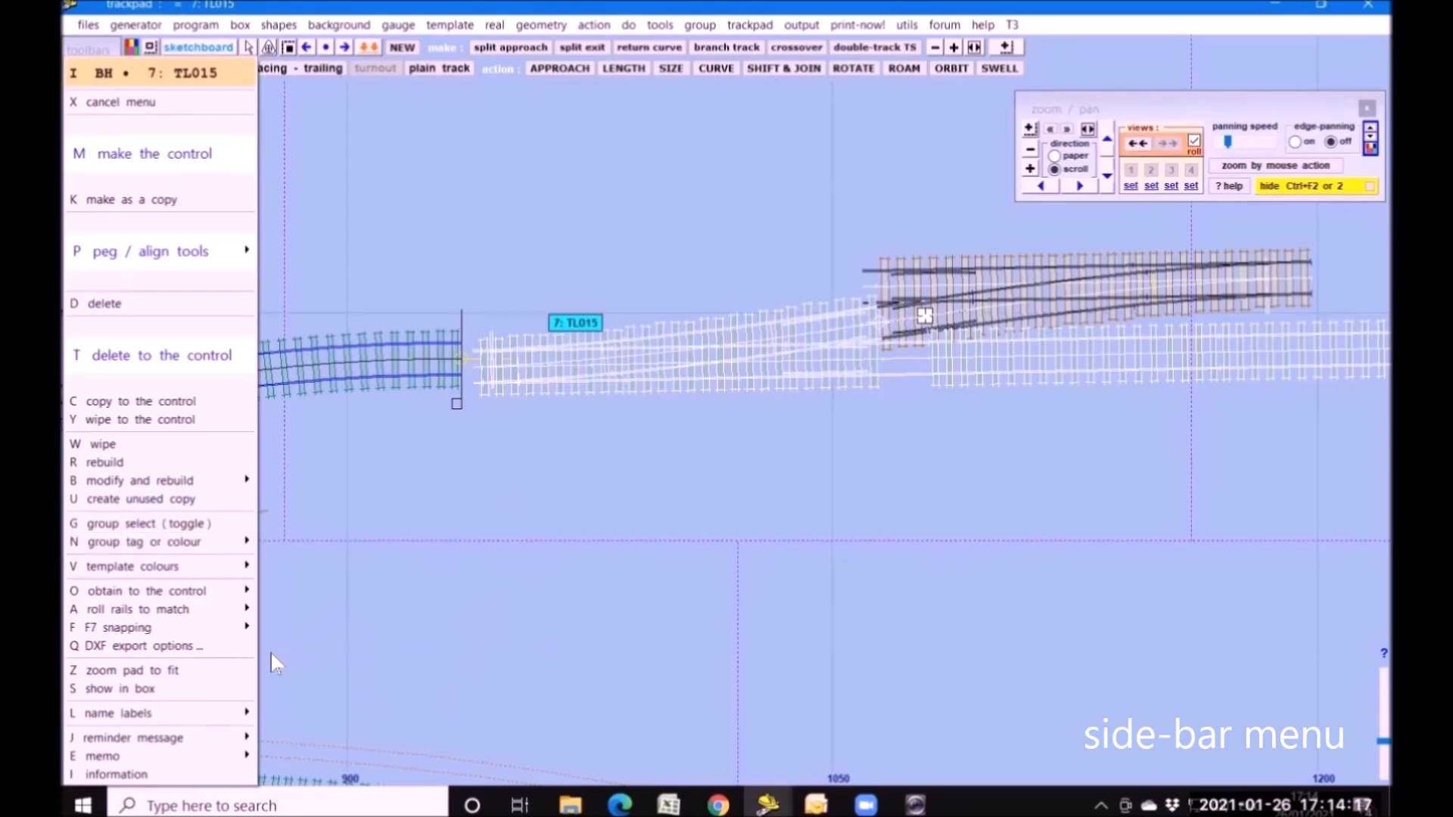
{"action": "mouse_move", "coordinate": [222, 711]}
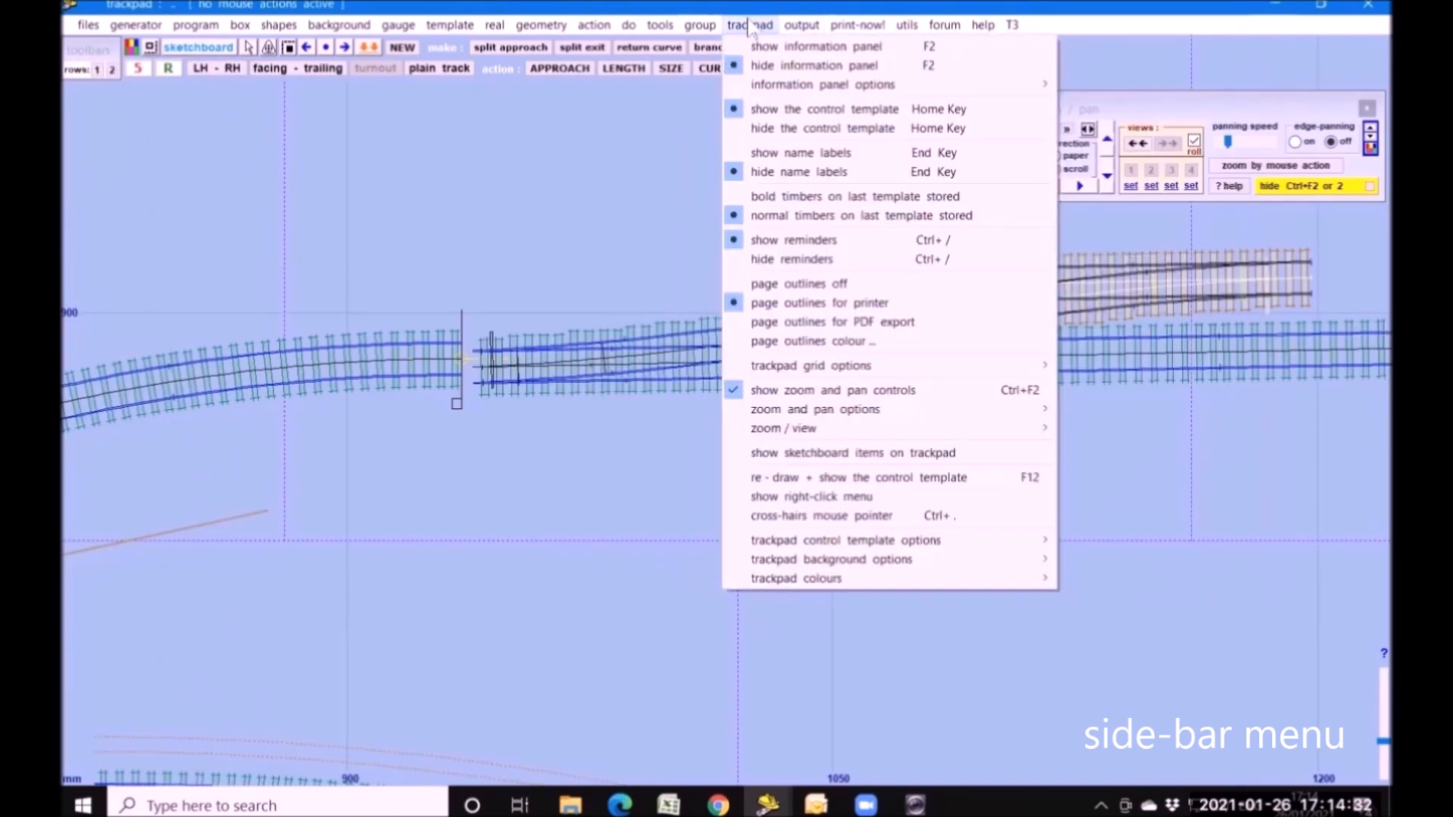
- Show the control template's information panel, move it further up the trackpad and expand it to full detail
{"action": "left_click", "coordinate": [787, 47]}
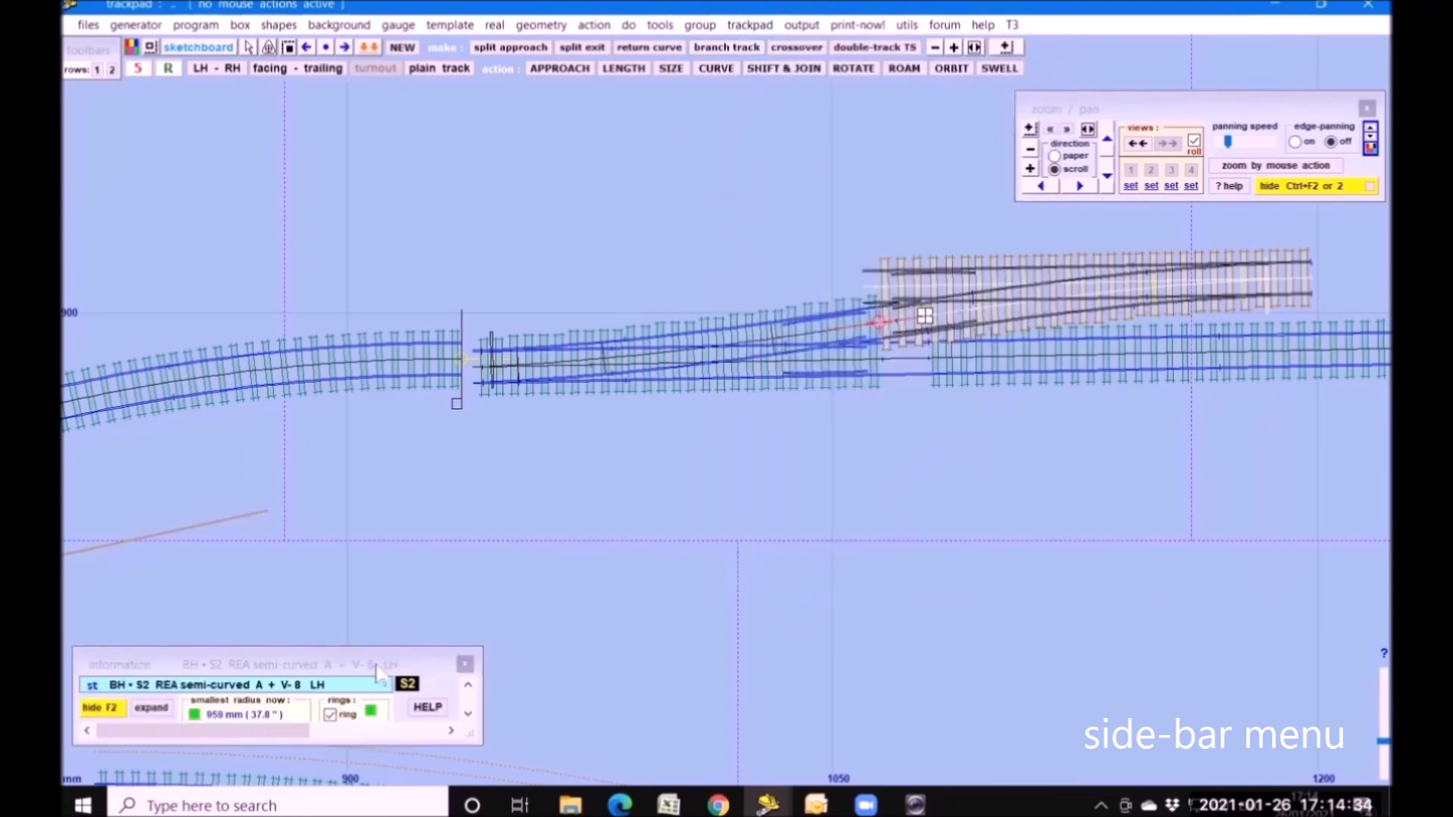
{"action": "left_click_drag", "start_coordinate": [378, 672], "coordinate": [344, 541]}
{"action": "left_click", "coordinate": [117, 577]}
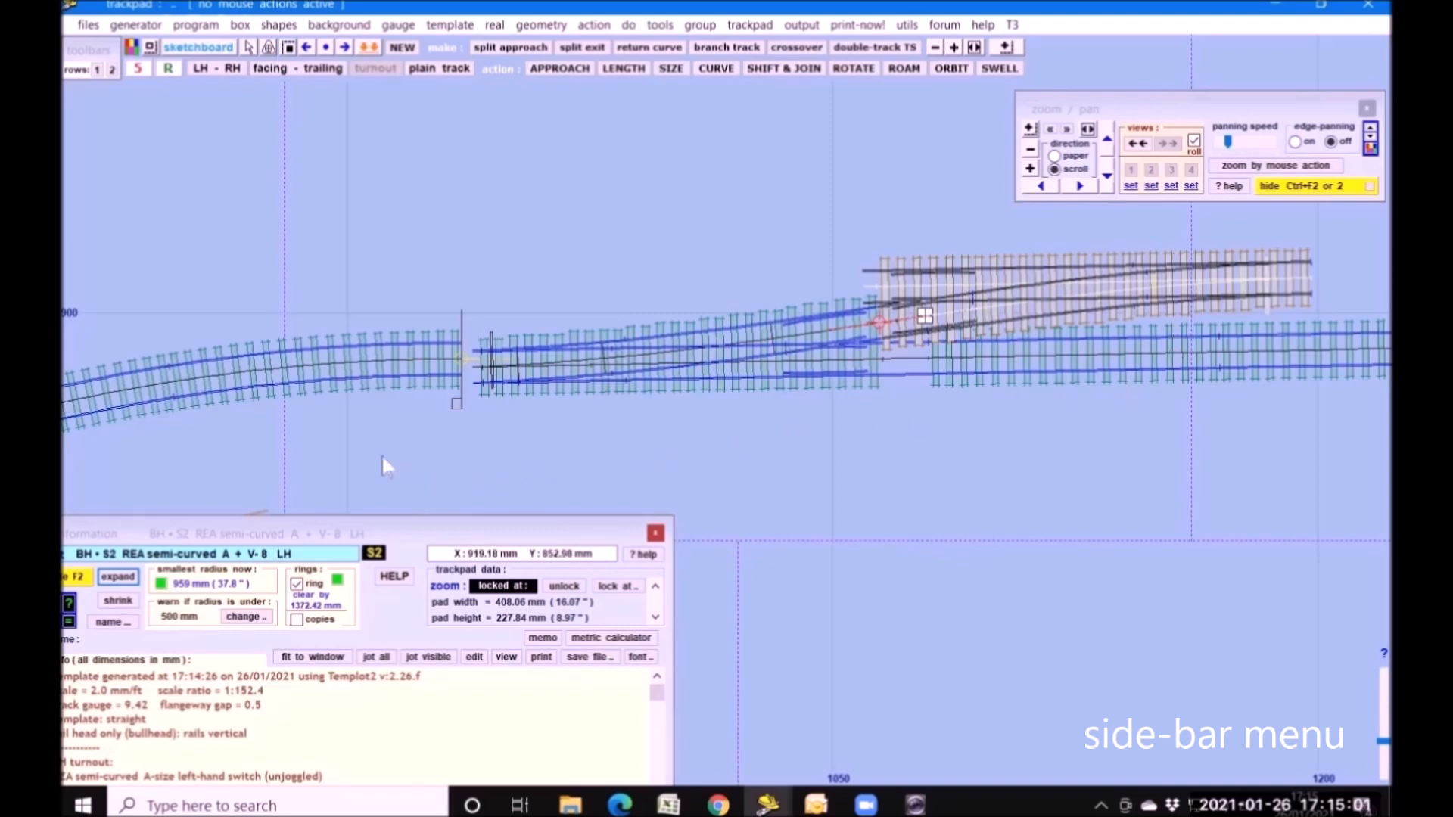
- Read the template information of the curved background plain track PL013, keeping its window clear of the track, and close it
{"action": "left_click", "coordinate": [314, 370]}
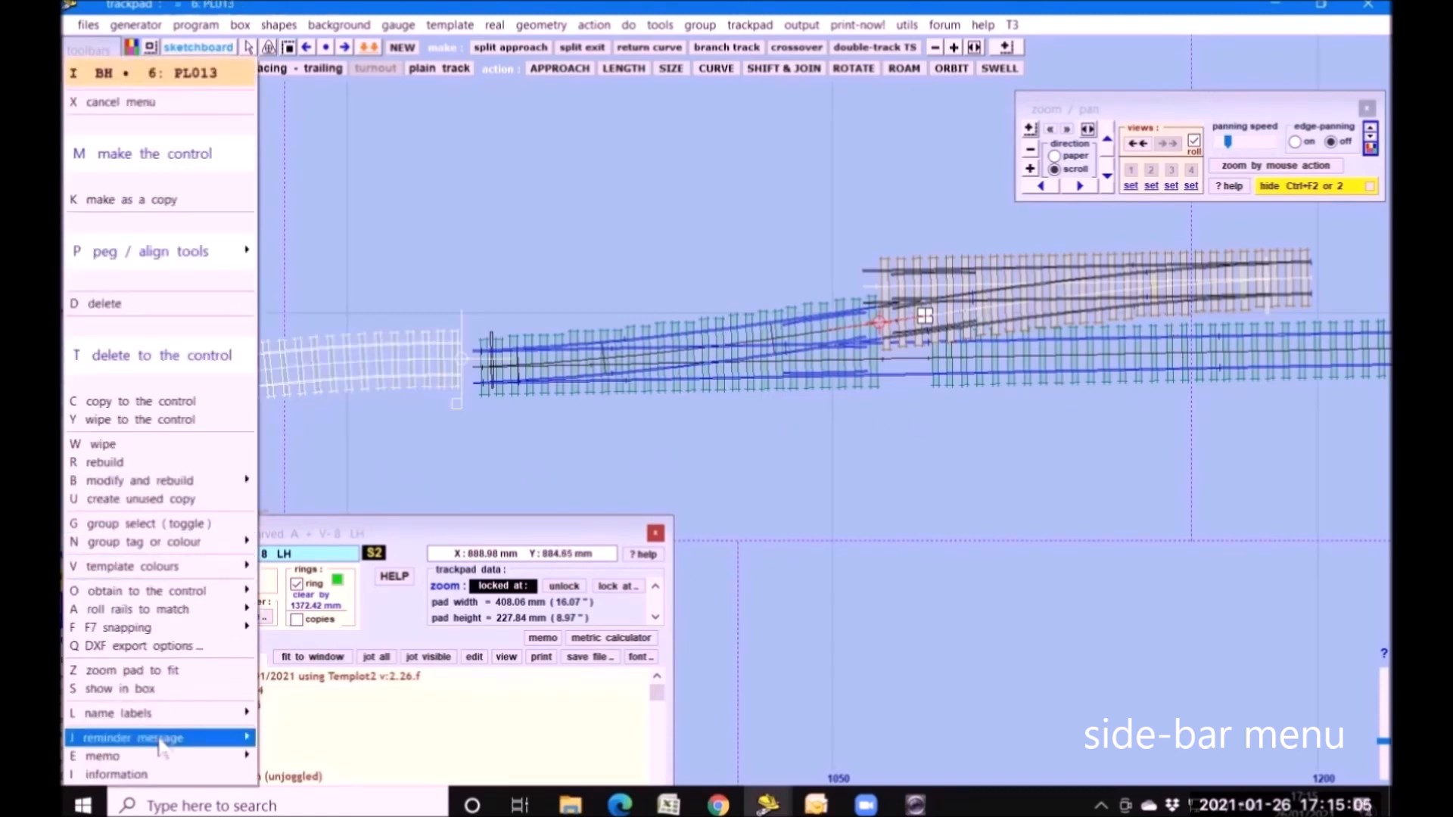
{"action": "left_click", "coordinate": [121, 774]}
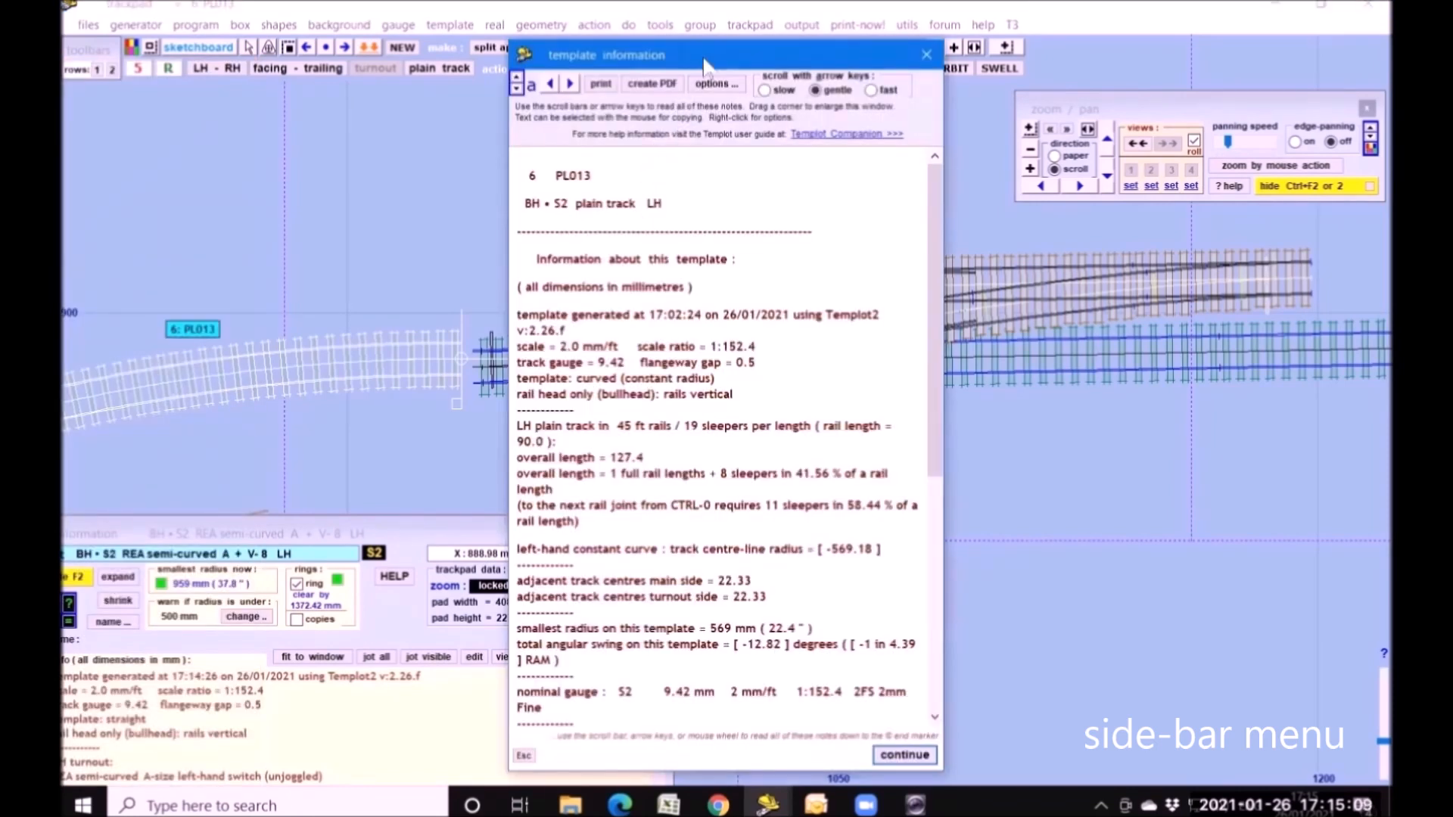
{"action": "left_click_drag", "start_coordinate": [846, 53], "coordinate": [986, 40]}
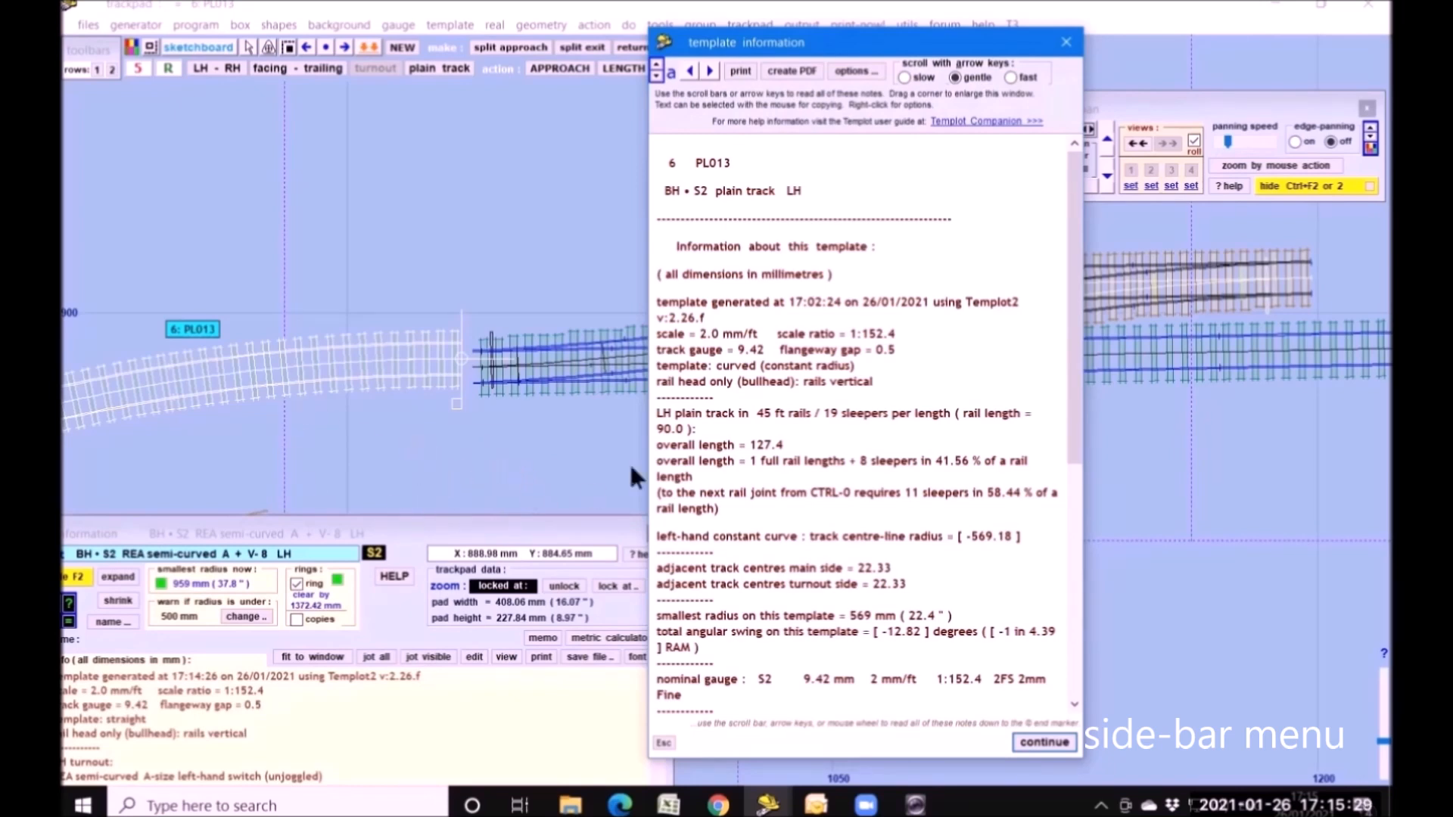
{"action": "left_click", "coordinate": [1064, 42]}
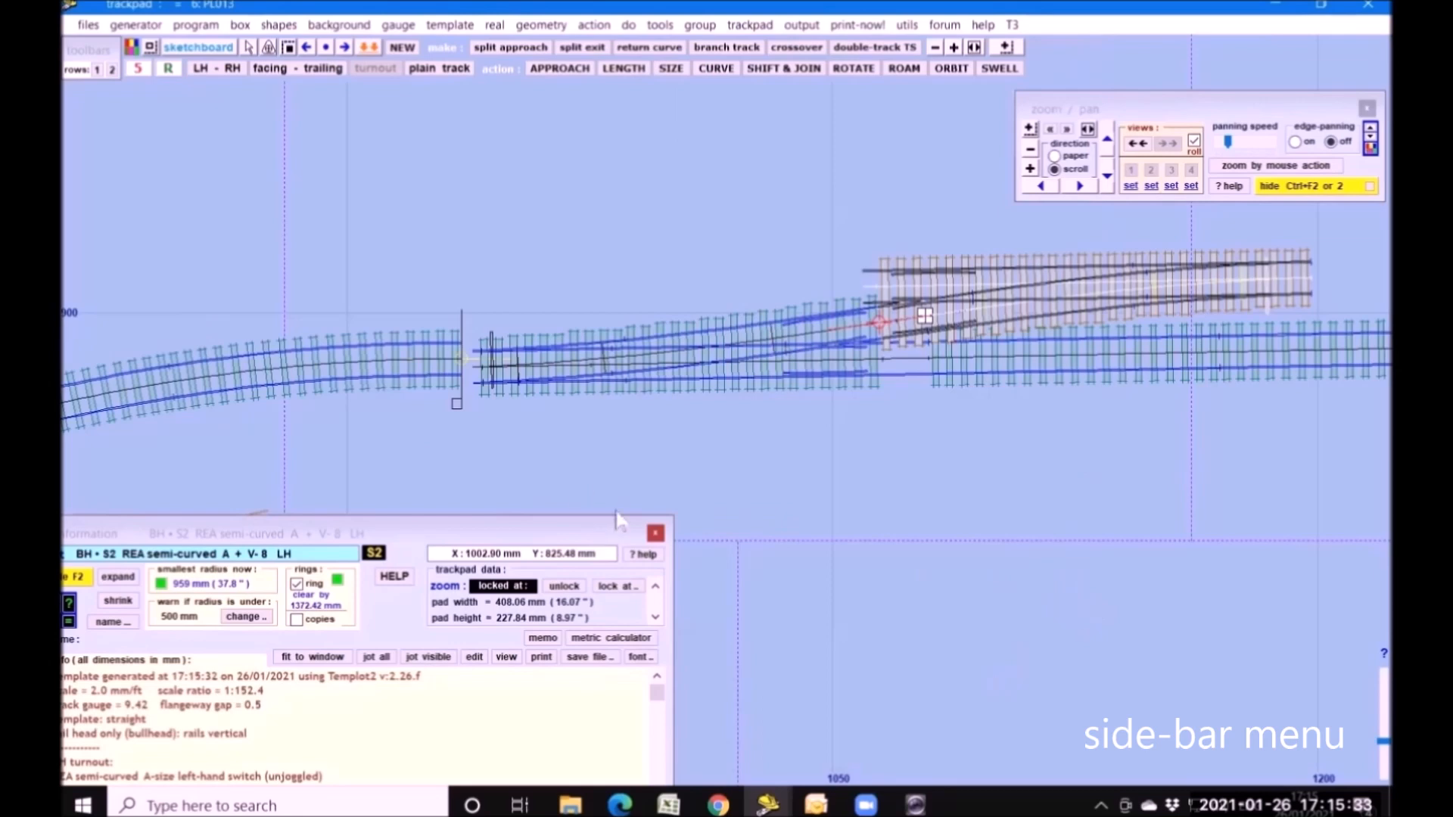
{"action": "left_click", "coordinate": [300, 373]}
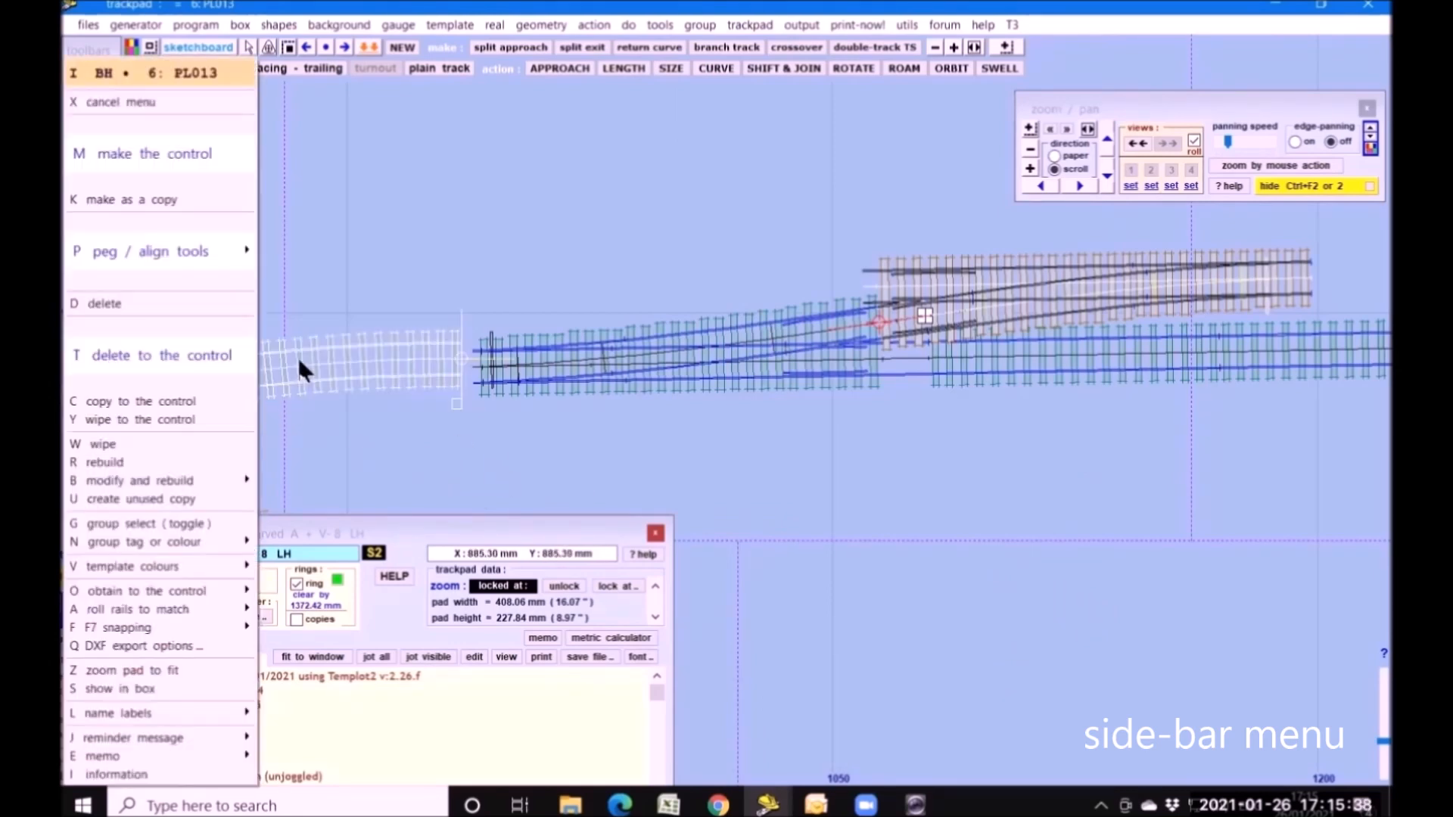
{"action": "left_click", "coordinate": [162, 775]}
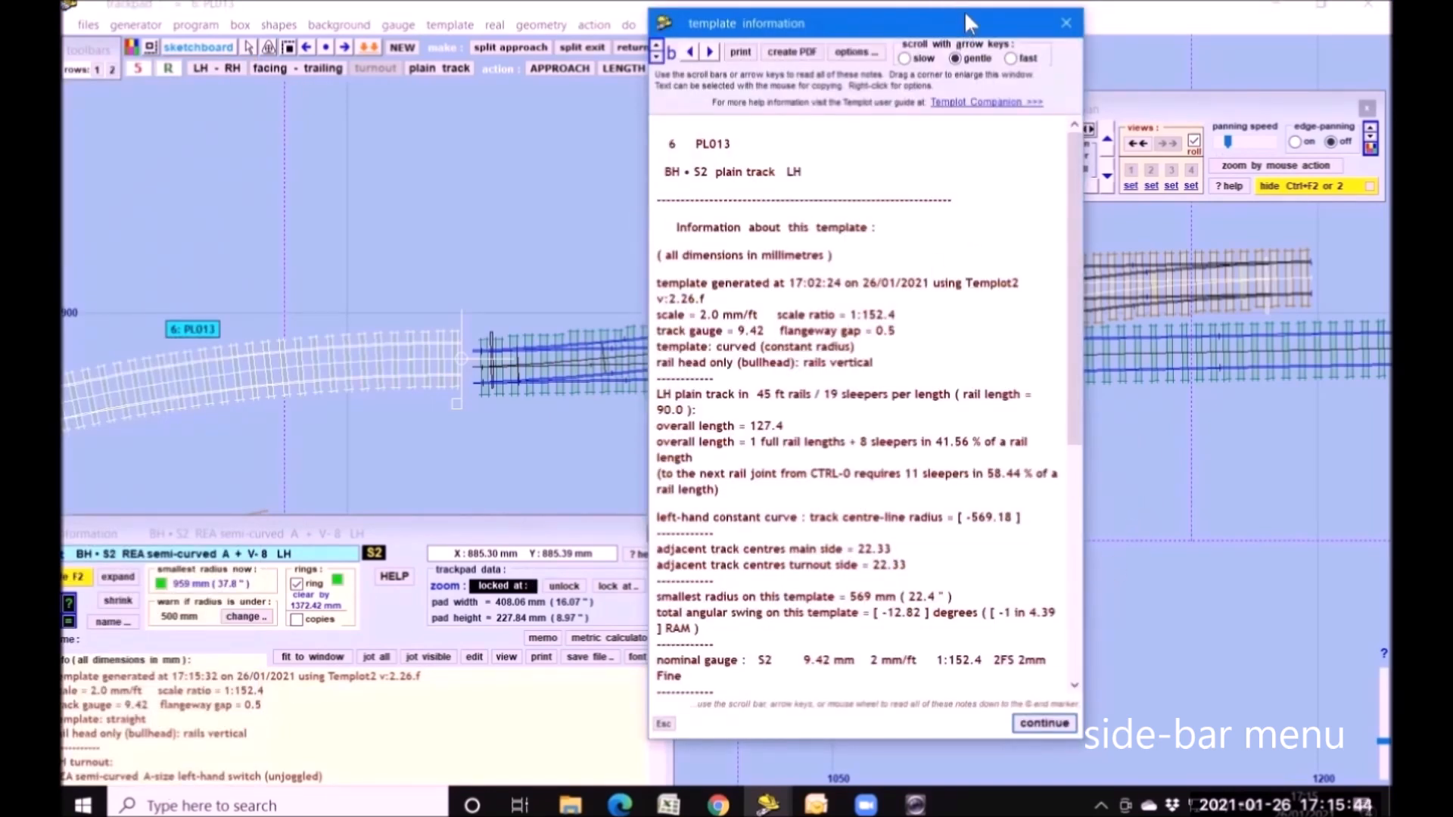
{"action": "left_click_drag", "start_coordinate": [964, 11], "coordinate": [975, 0]}
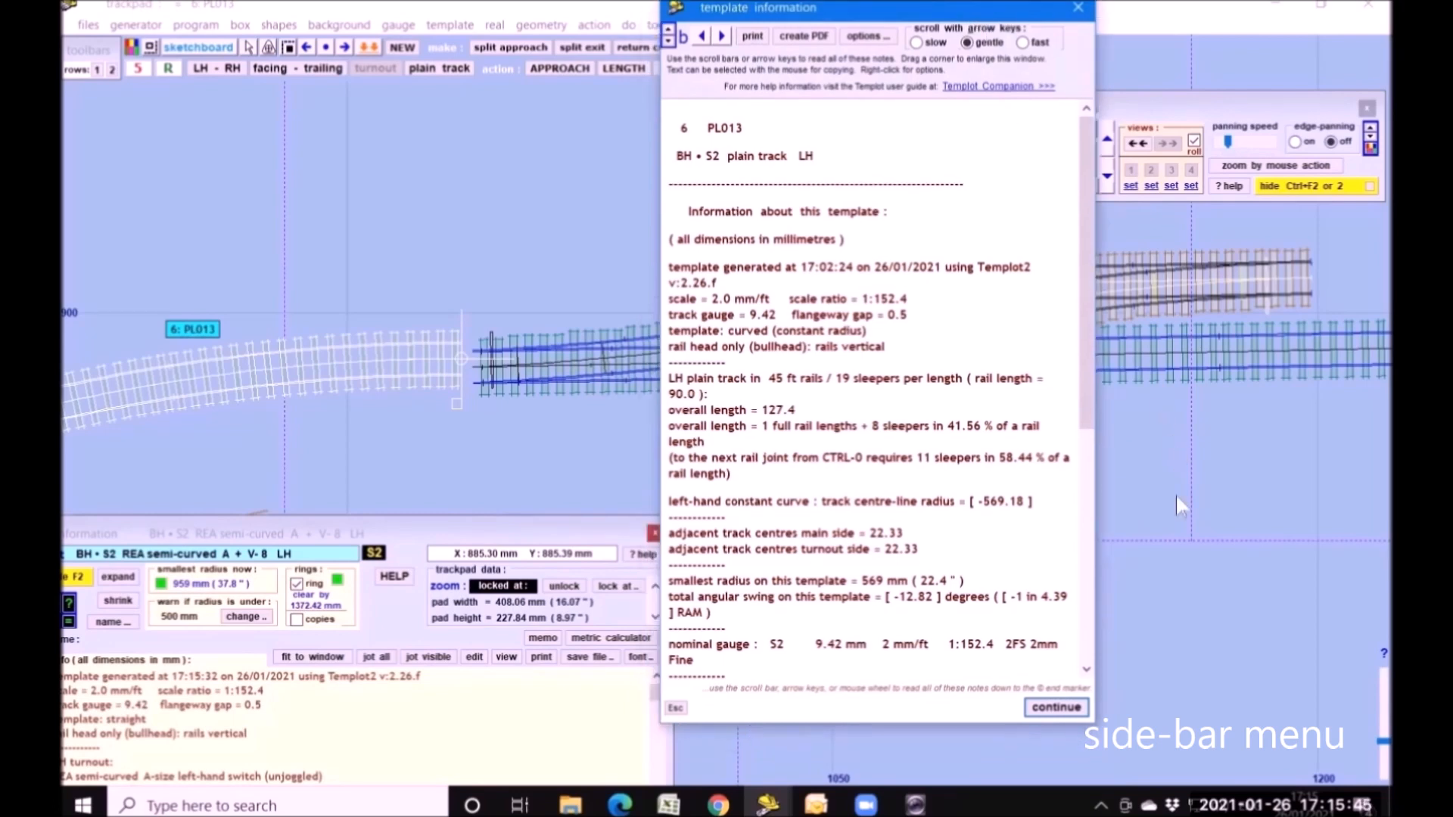
{"action": "left_click", "coordinate": [1078, 706]}
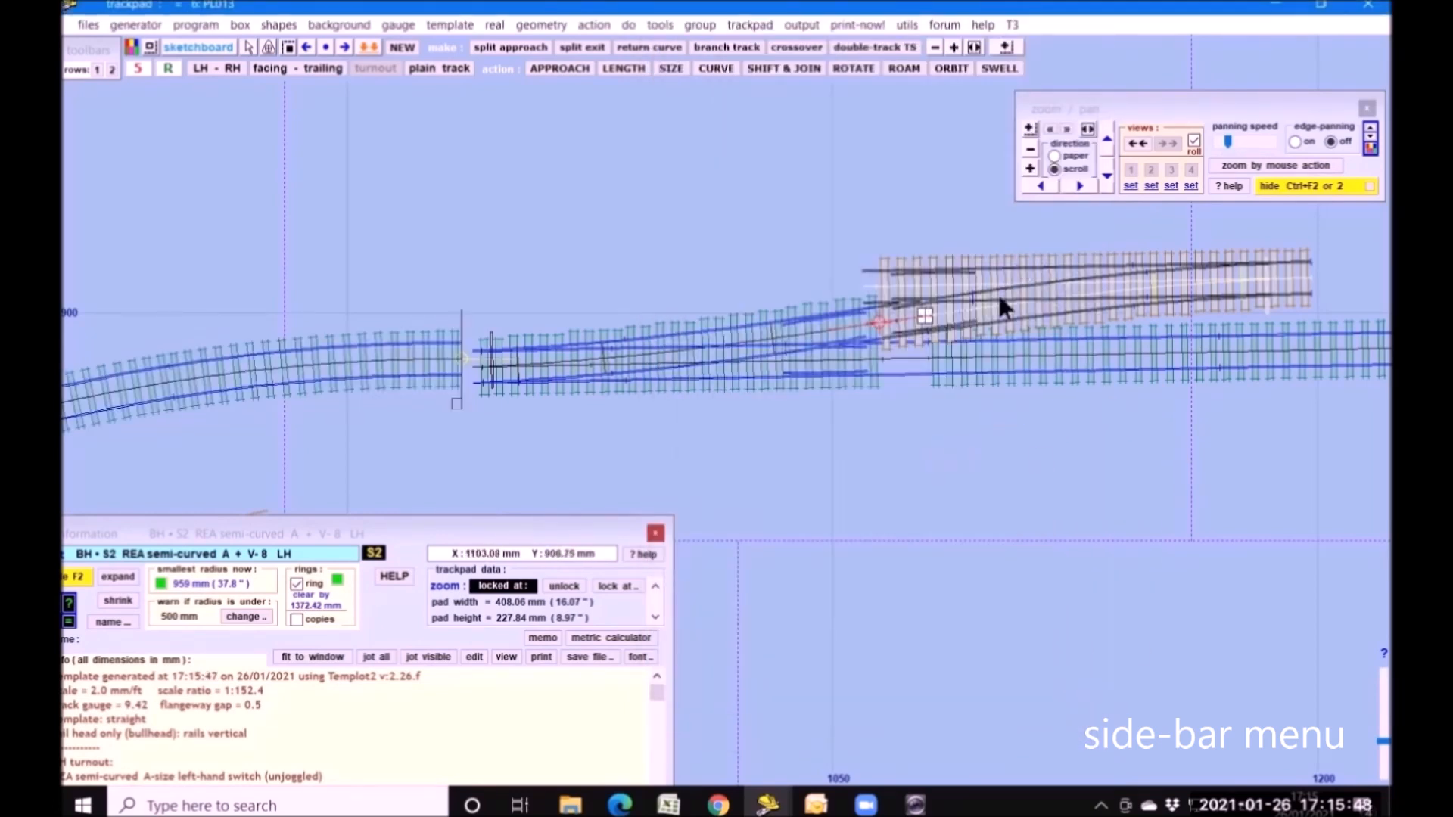